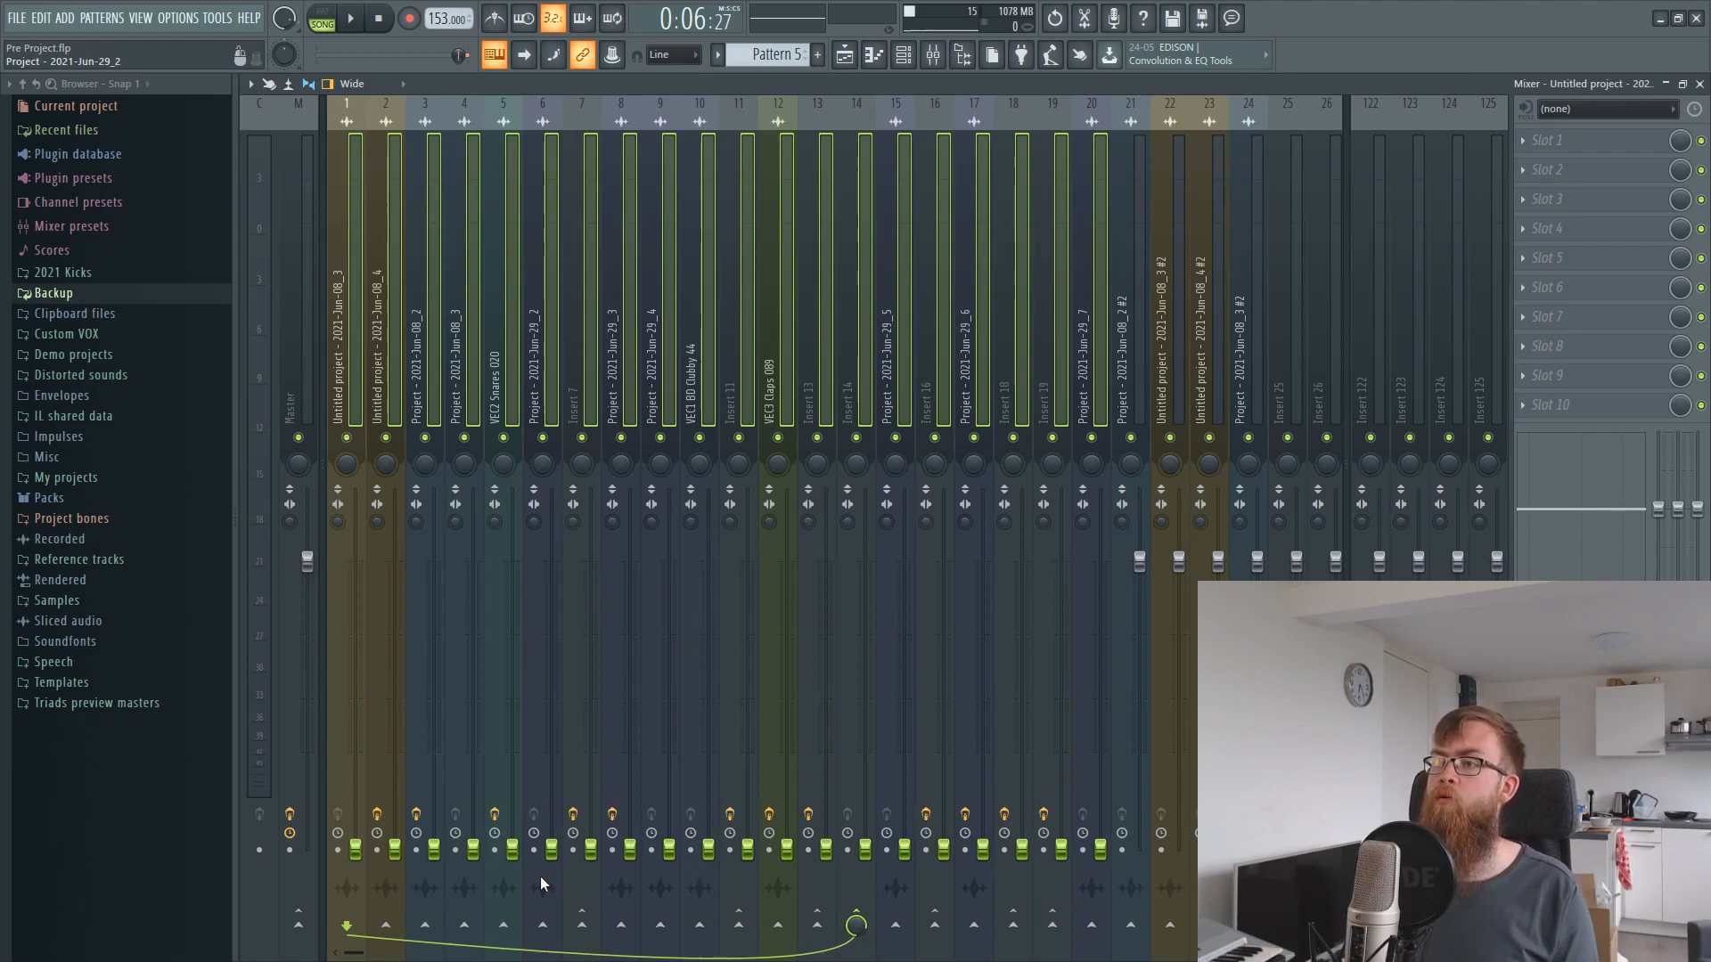
- Look over the four layer clips in the playlist and the mixer tracks used in the project
left_click(1126, 352)
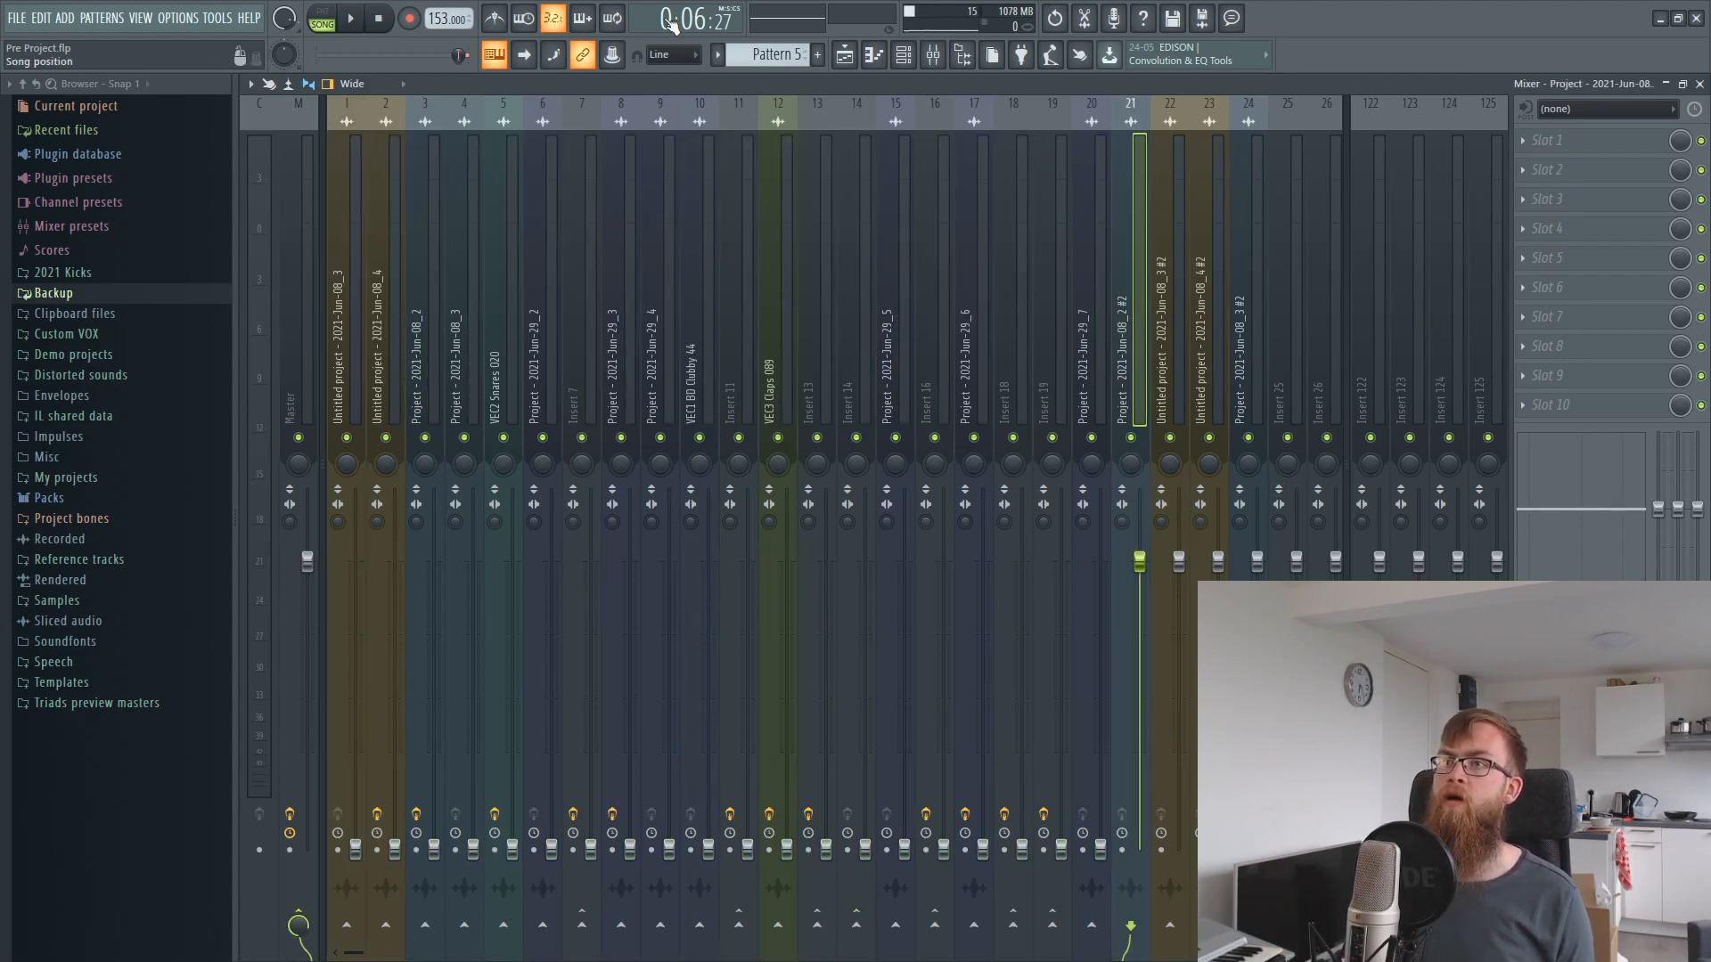
left_click(872, 55)
left_click(846, 55)
left_click_drag(932, 529, 922, 138)
left_click(933, 55)
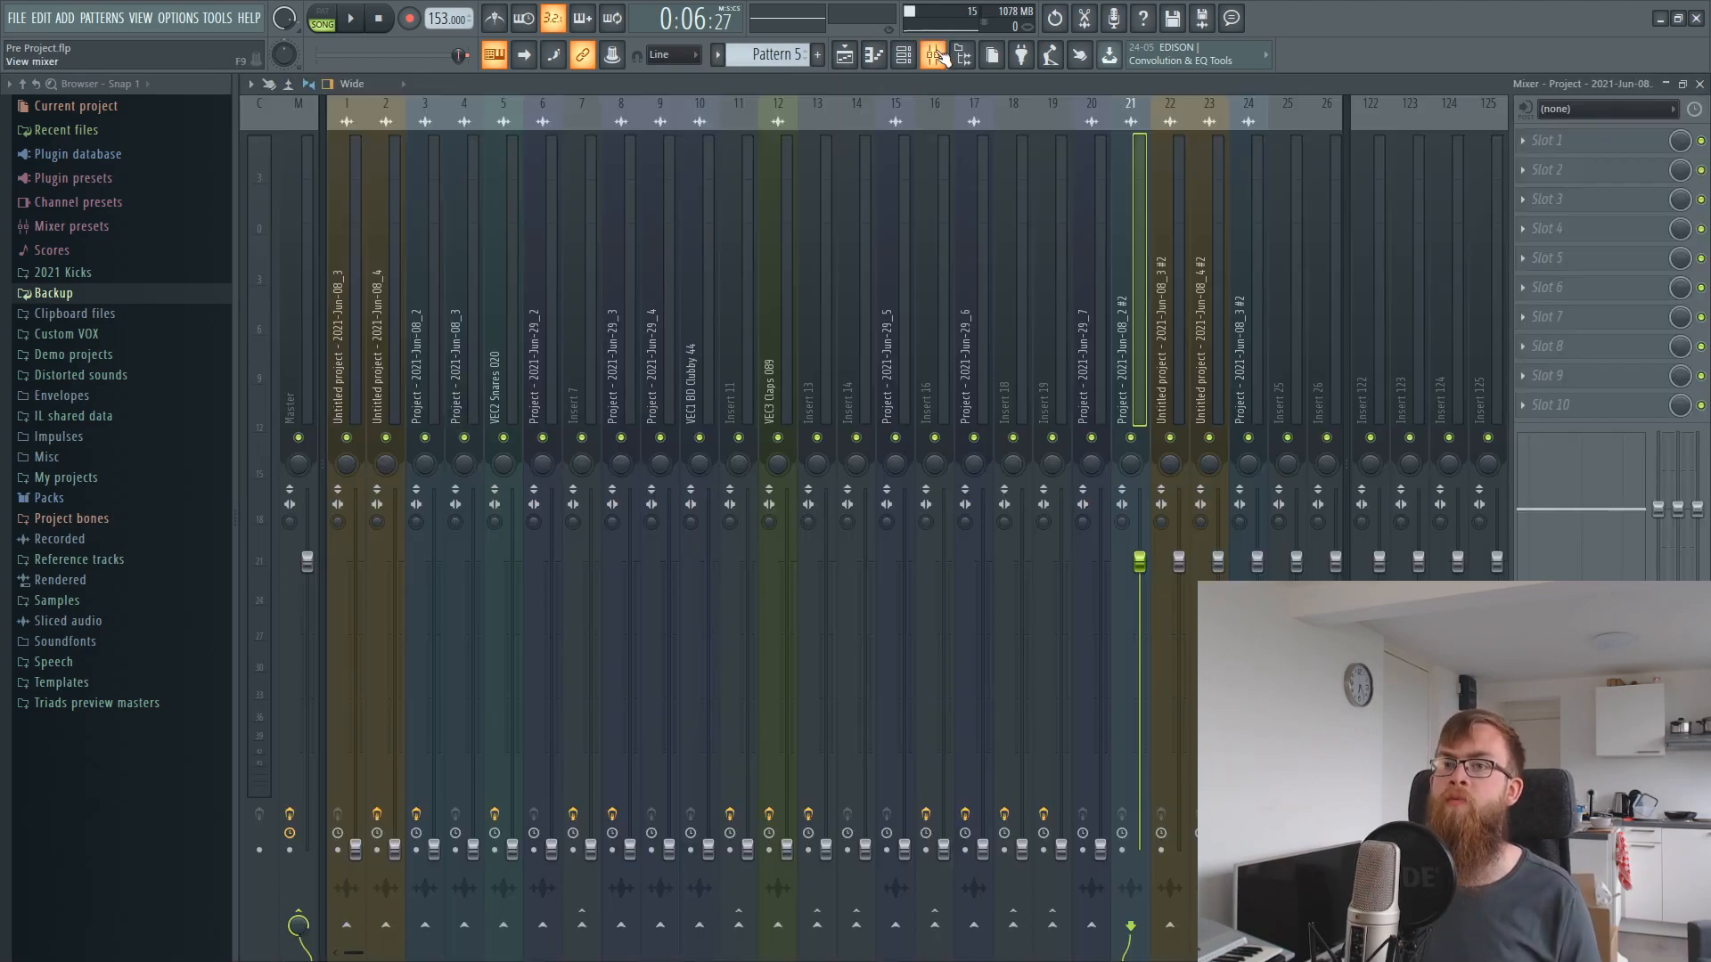
left_click(704, 370)
left_click(783, 394)
left_click(734, 413)
left_click(940, 381)
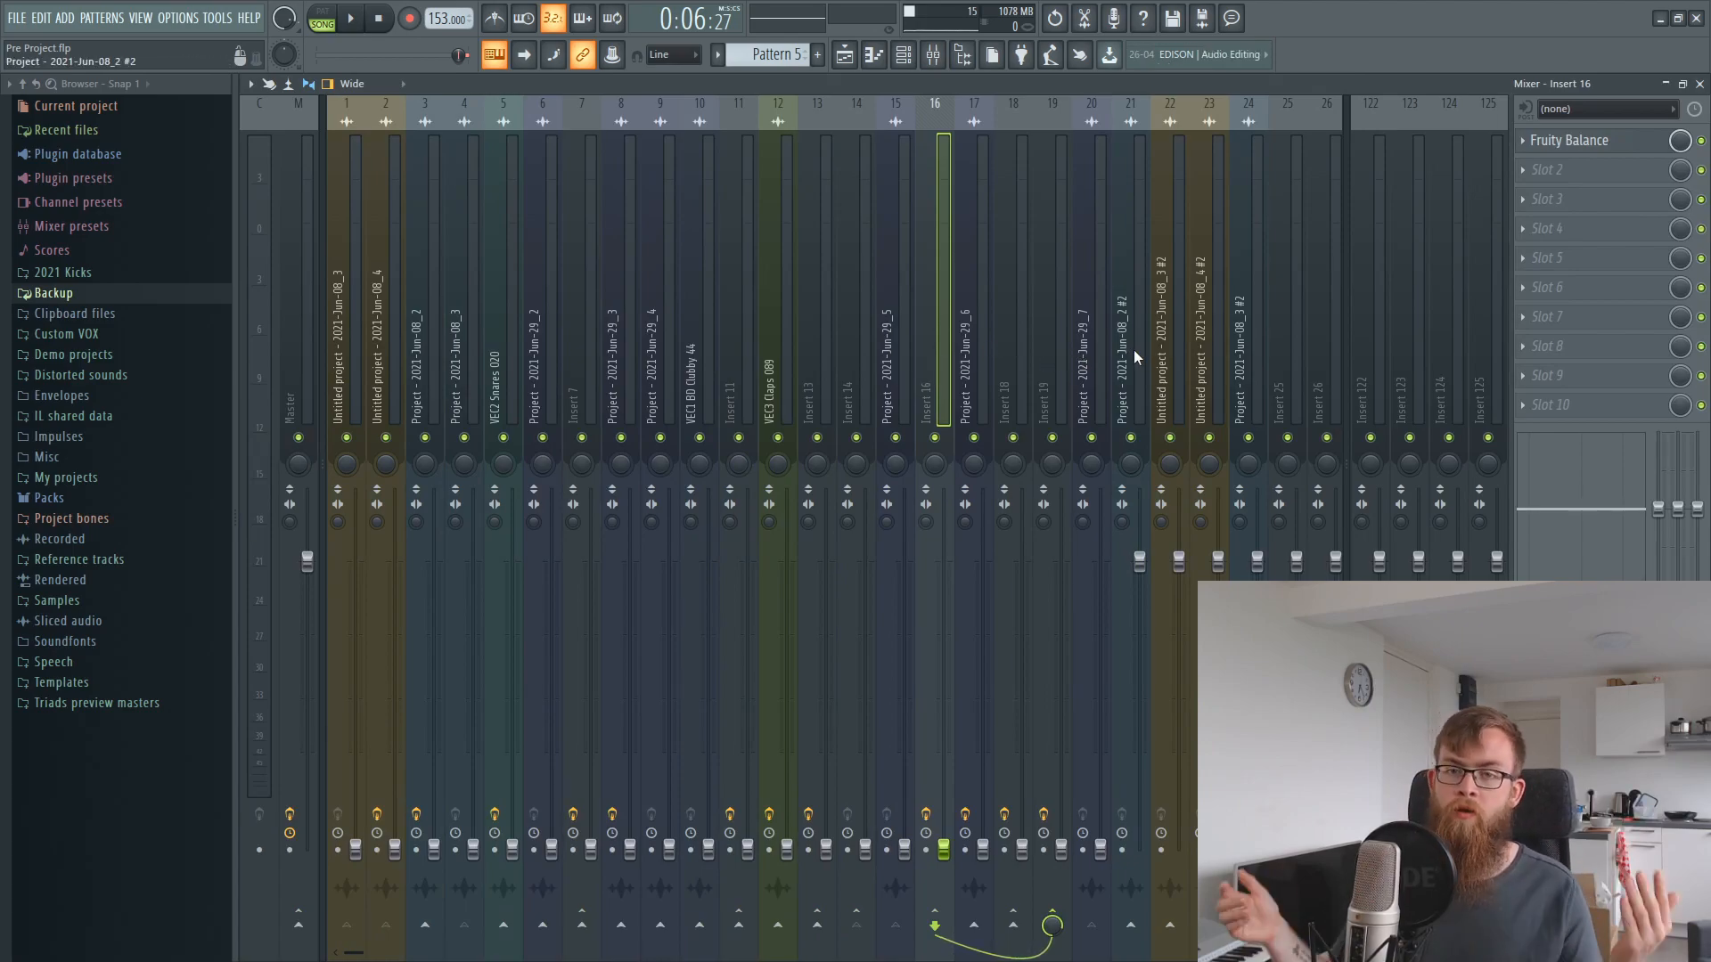
key("F5")
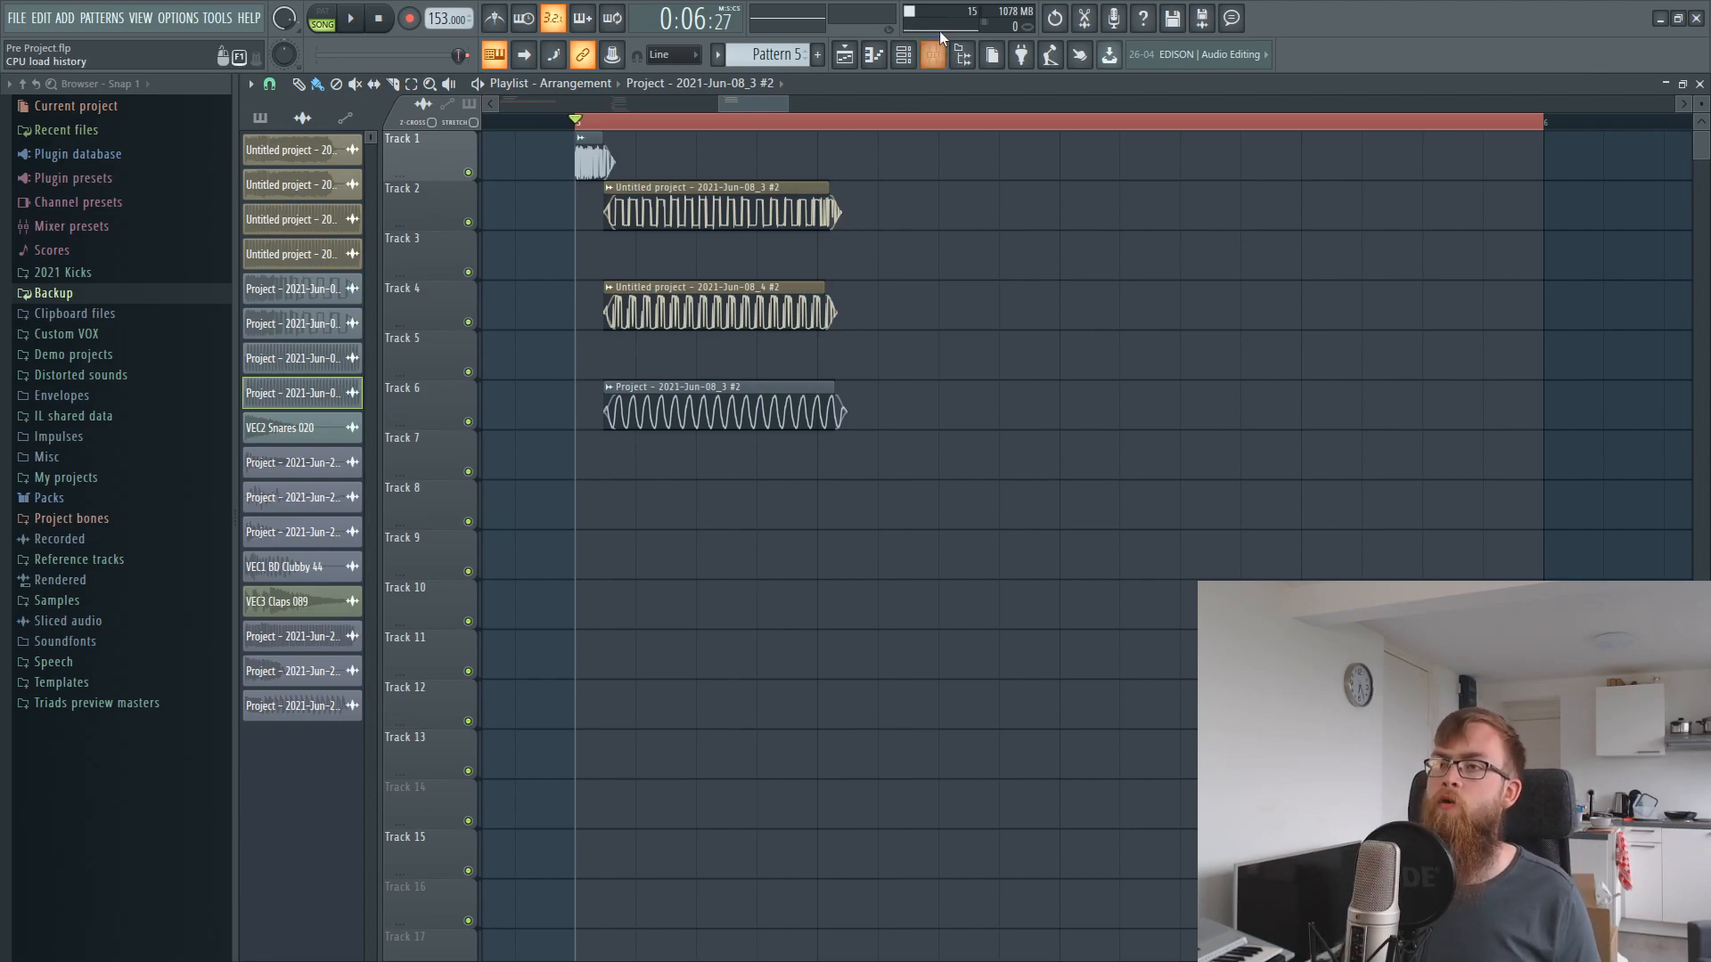
left_click(933, 55)
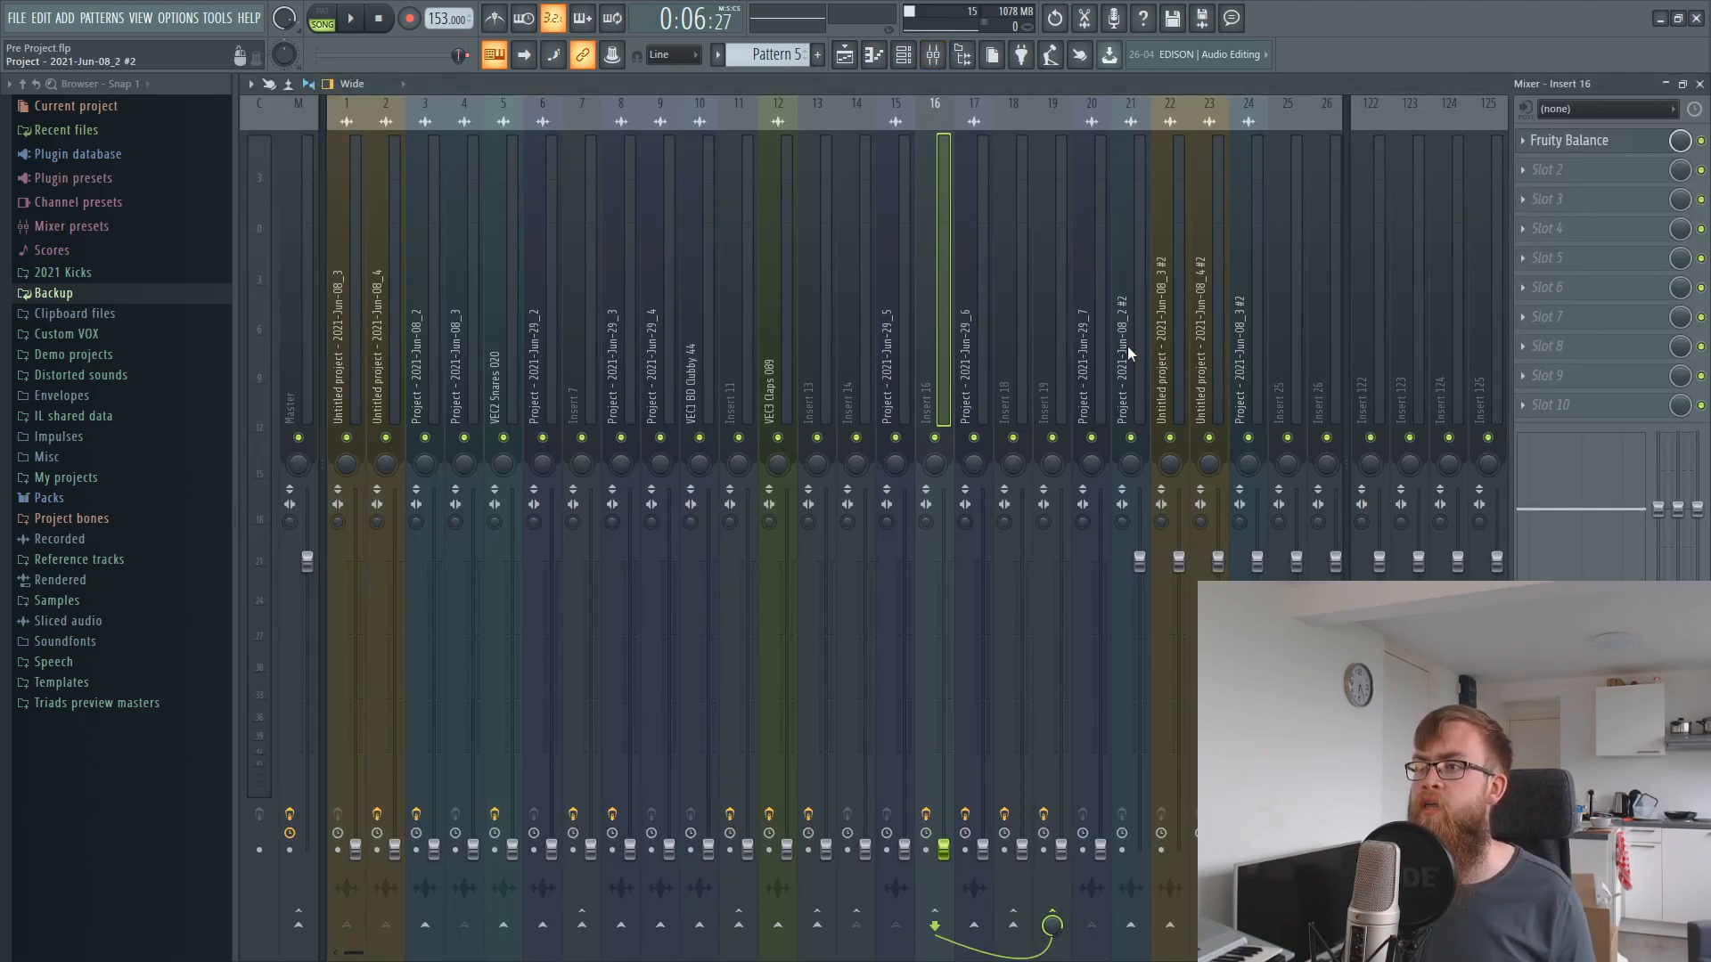
- Select mixer tracks 21 to 24 together and pull their volume faders all the way down
left_click(1136, 376)
left_click_drag(1251, 344, 1172, 342)
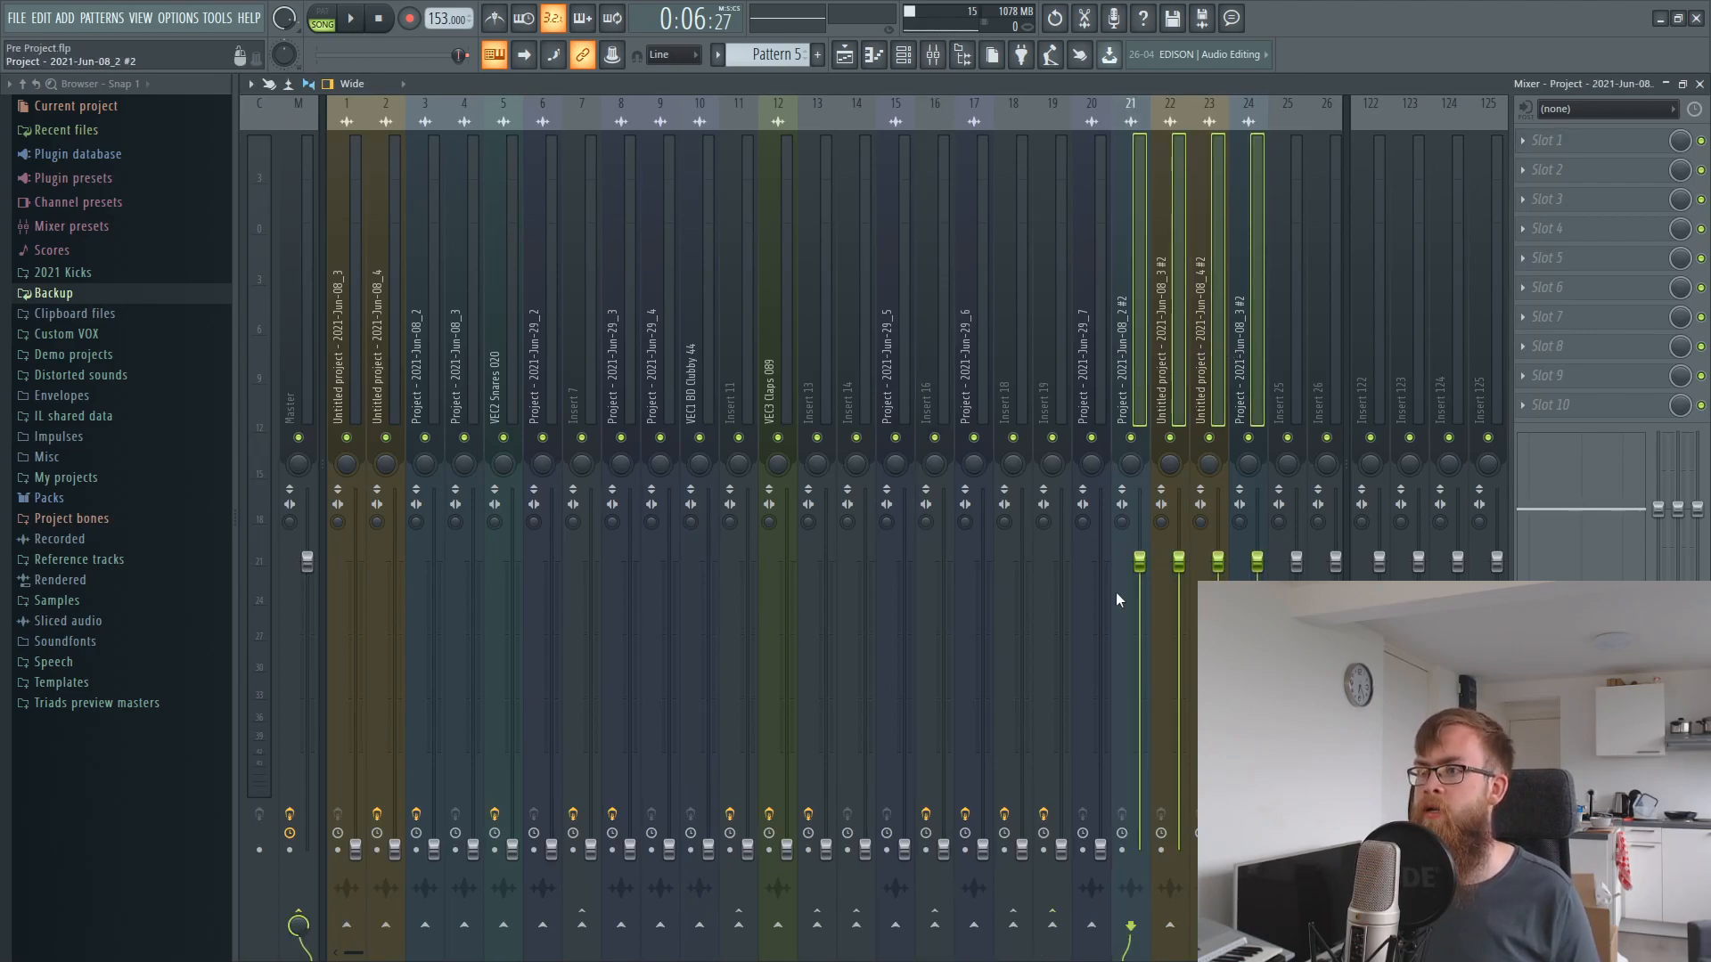
left_click_drag(1178, 562, 1178, 851)
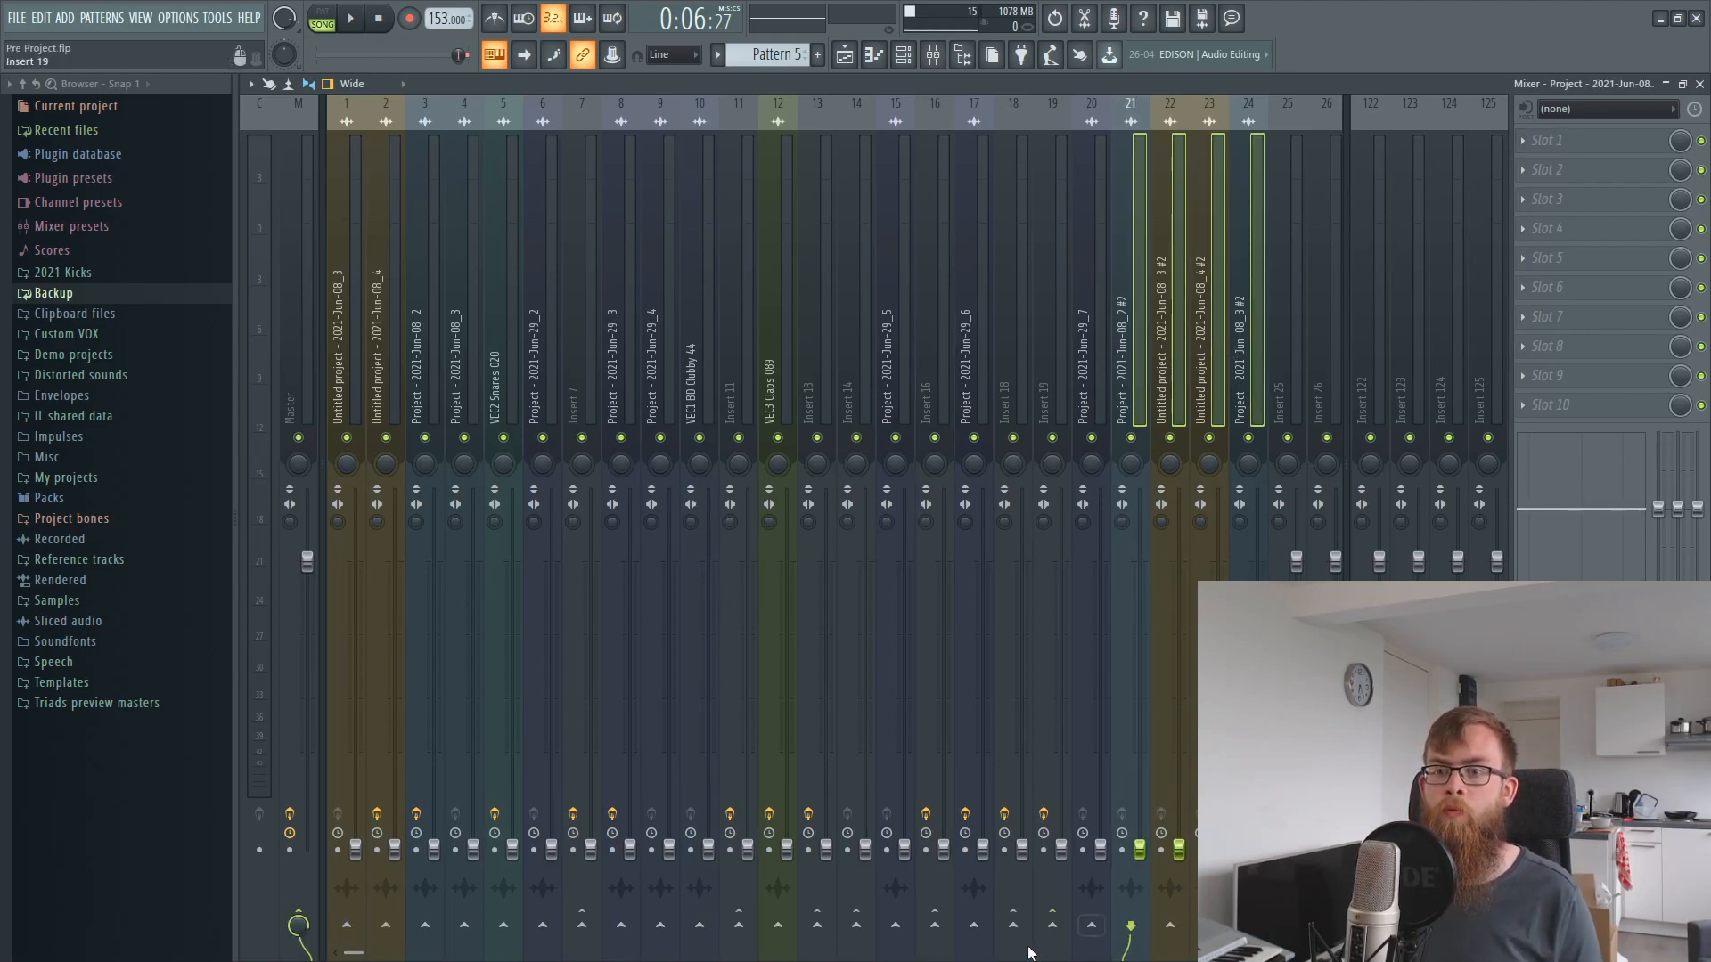
scroll(505, 499, "right", 4)
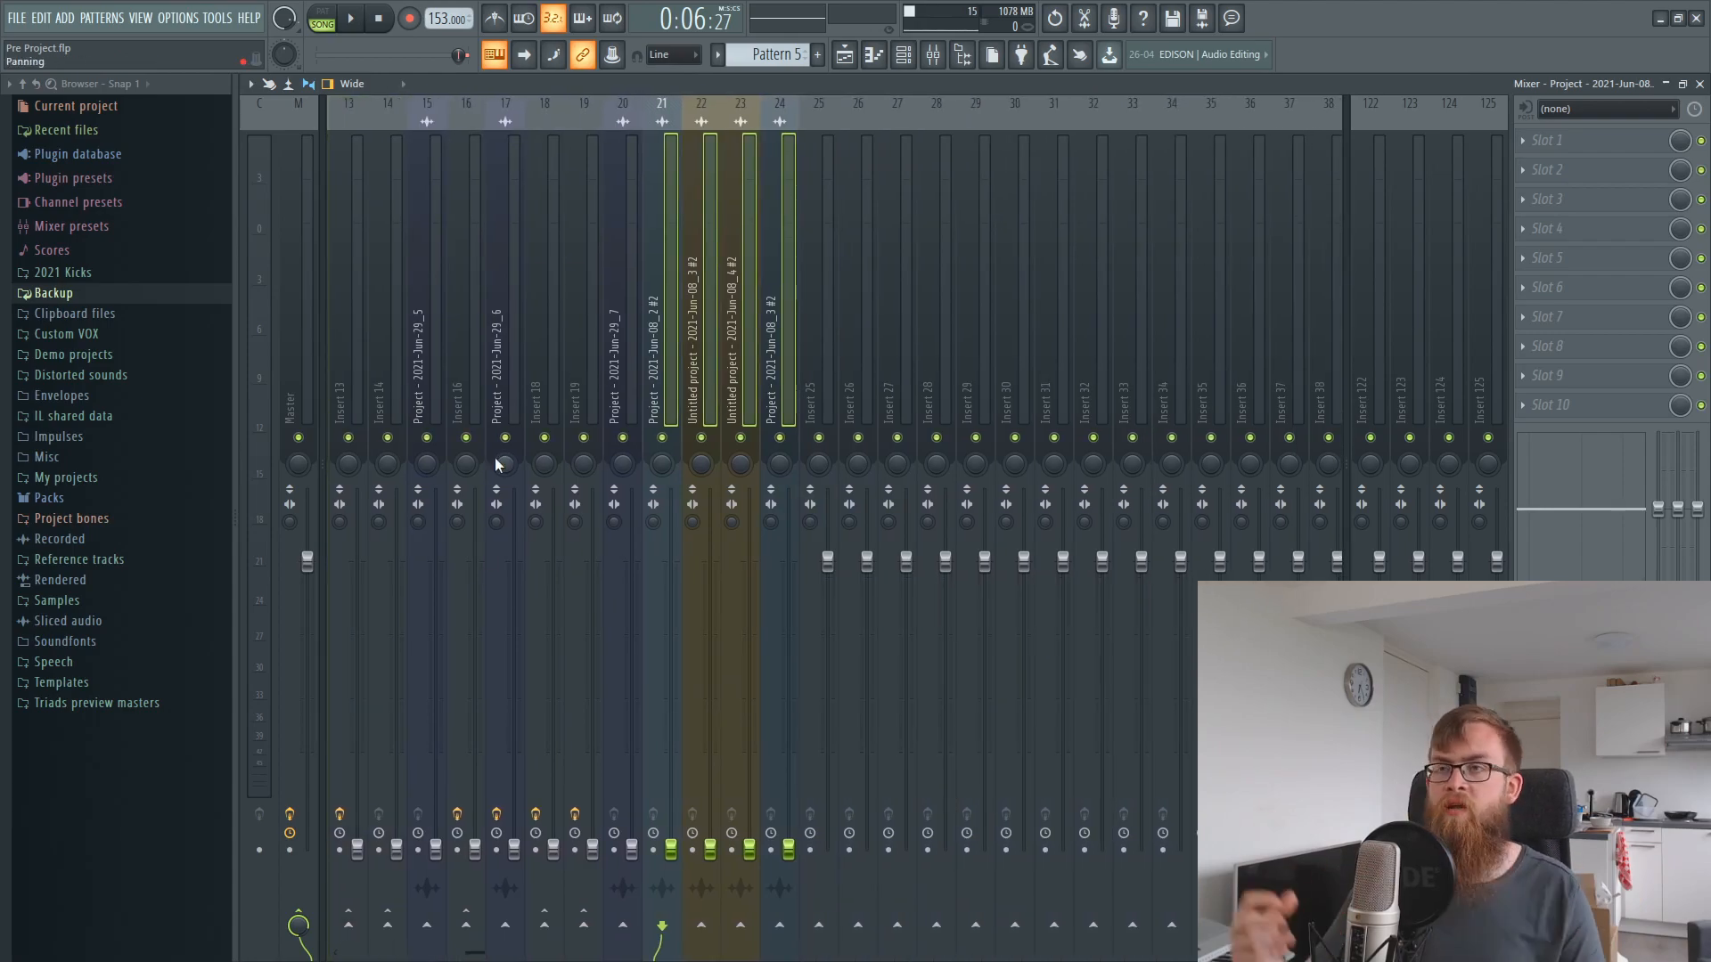
- Nudge the clips on Tracks 2 and 4 of the playlist together slightly later, leaving them deselected
left_click(844, 54)
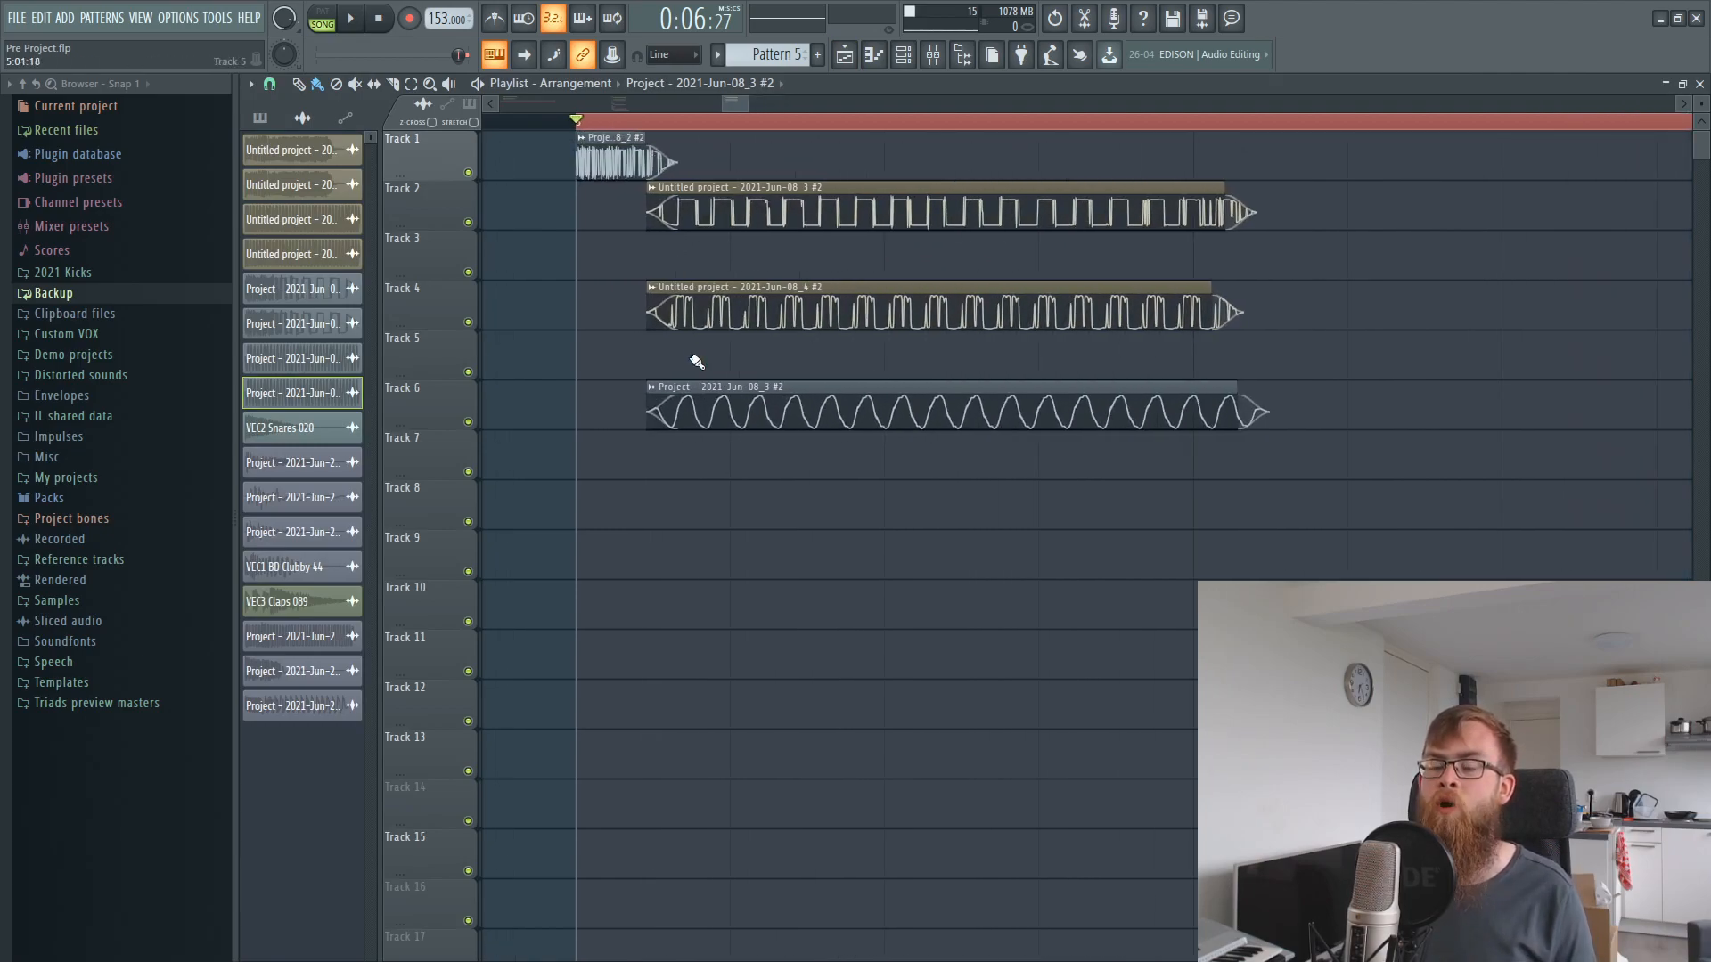
left_click_drag(941, 305, 943, 189)
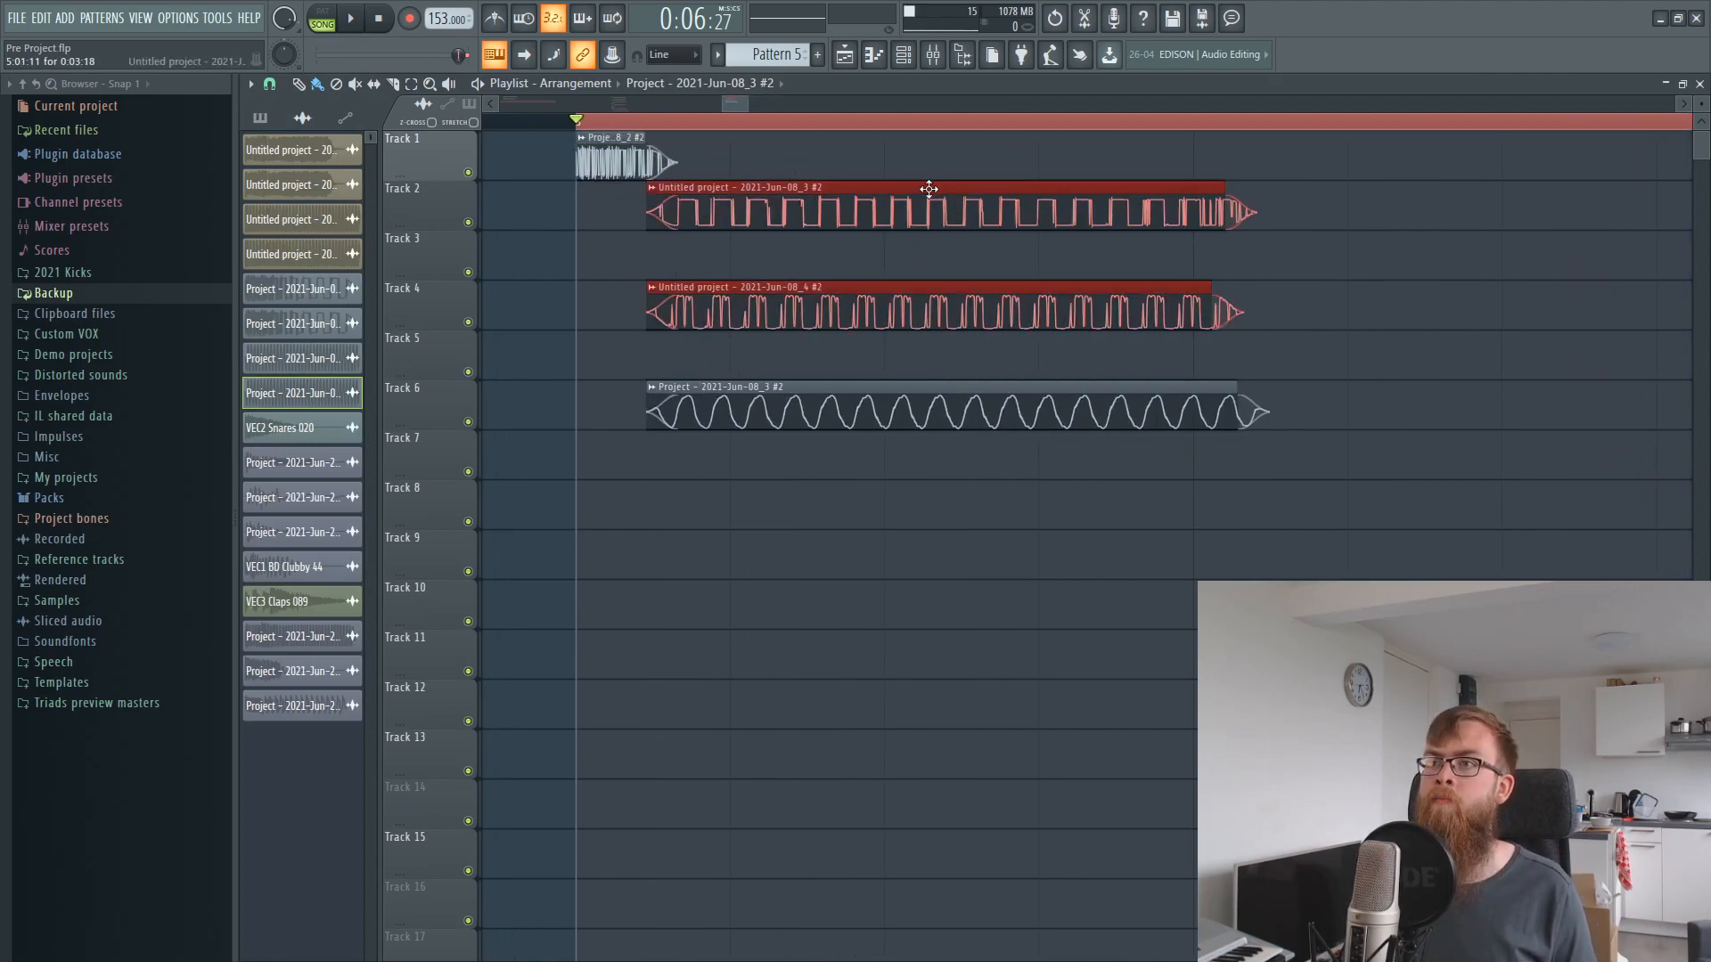
scroll(928, 189, "down", 5)
scroll(929, 189, "up", 5)
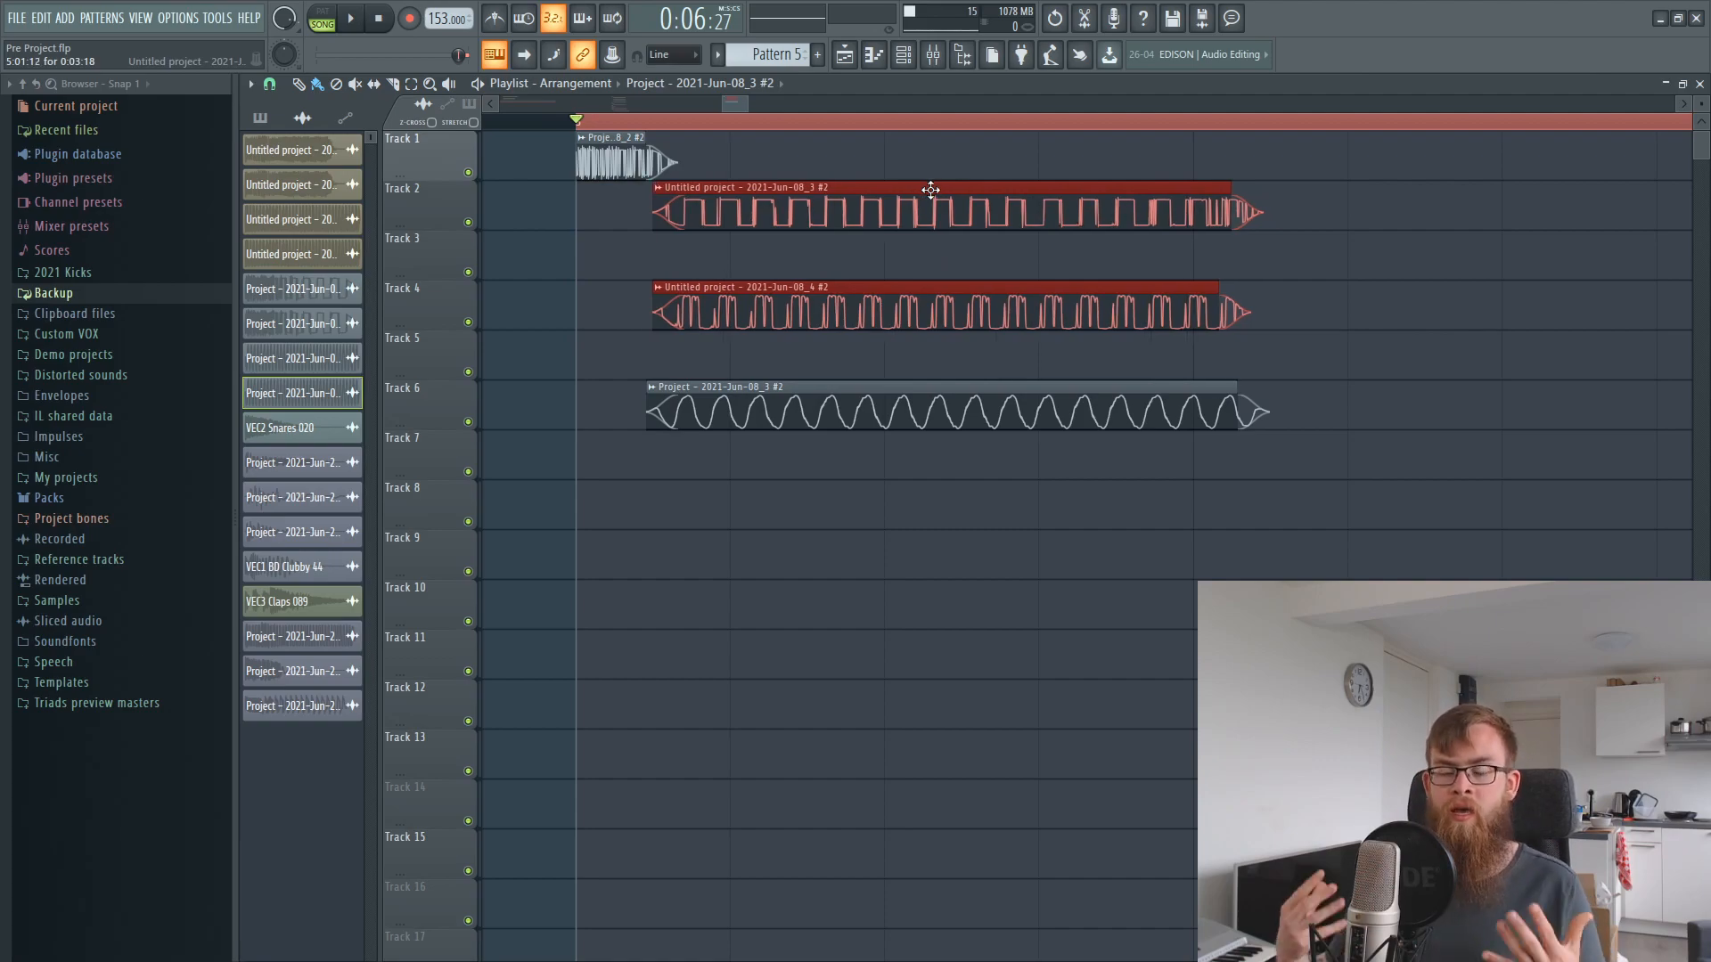
left_click(1340, 603, "ctrl")
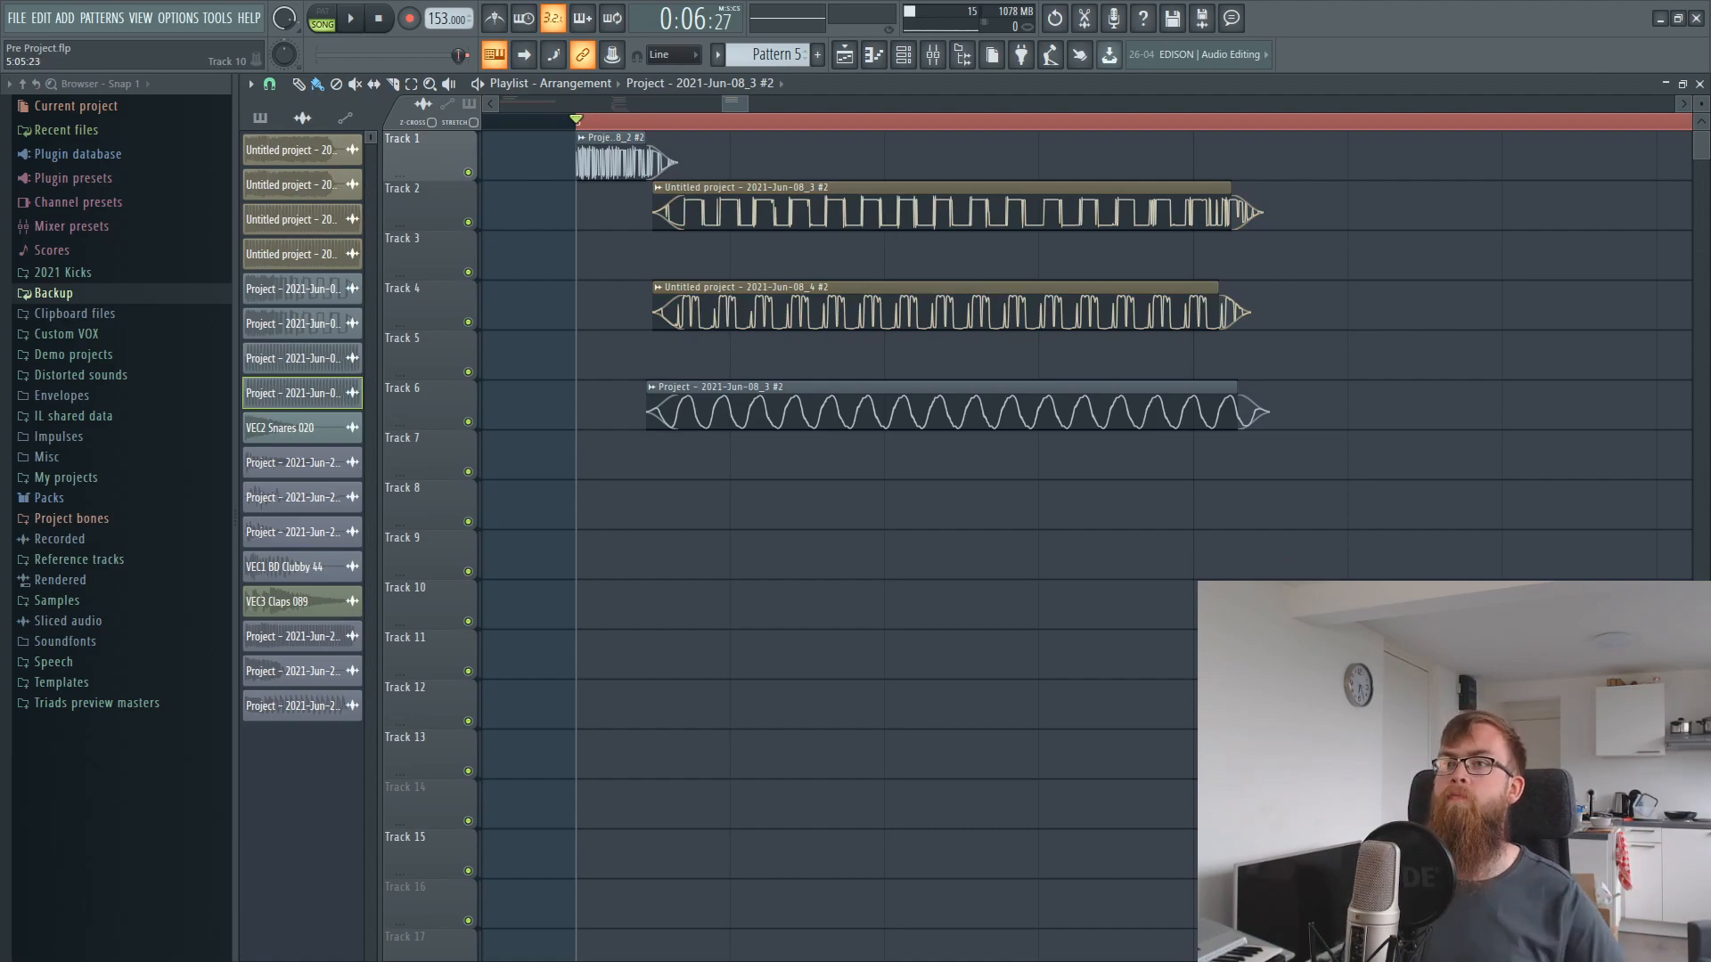
- Raise the volume fader of mixer track 21 from zero to roughly three quarters of the default level
key("F9")
left_click(654, 393)
left_click_drag(670, 849, 671, 632)
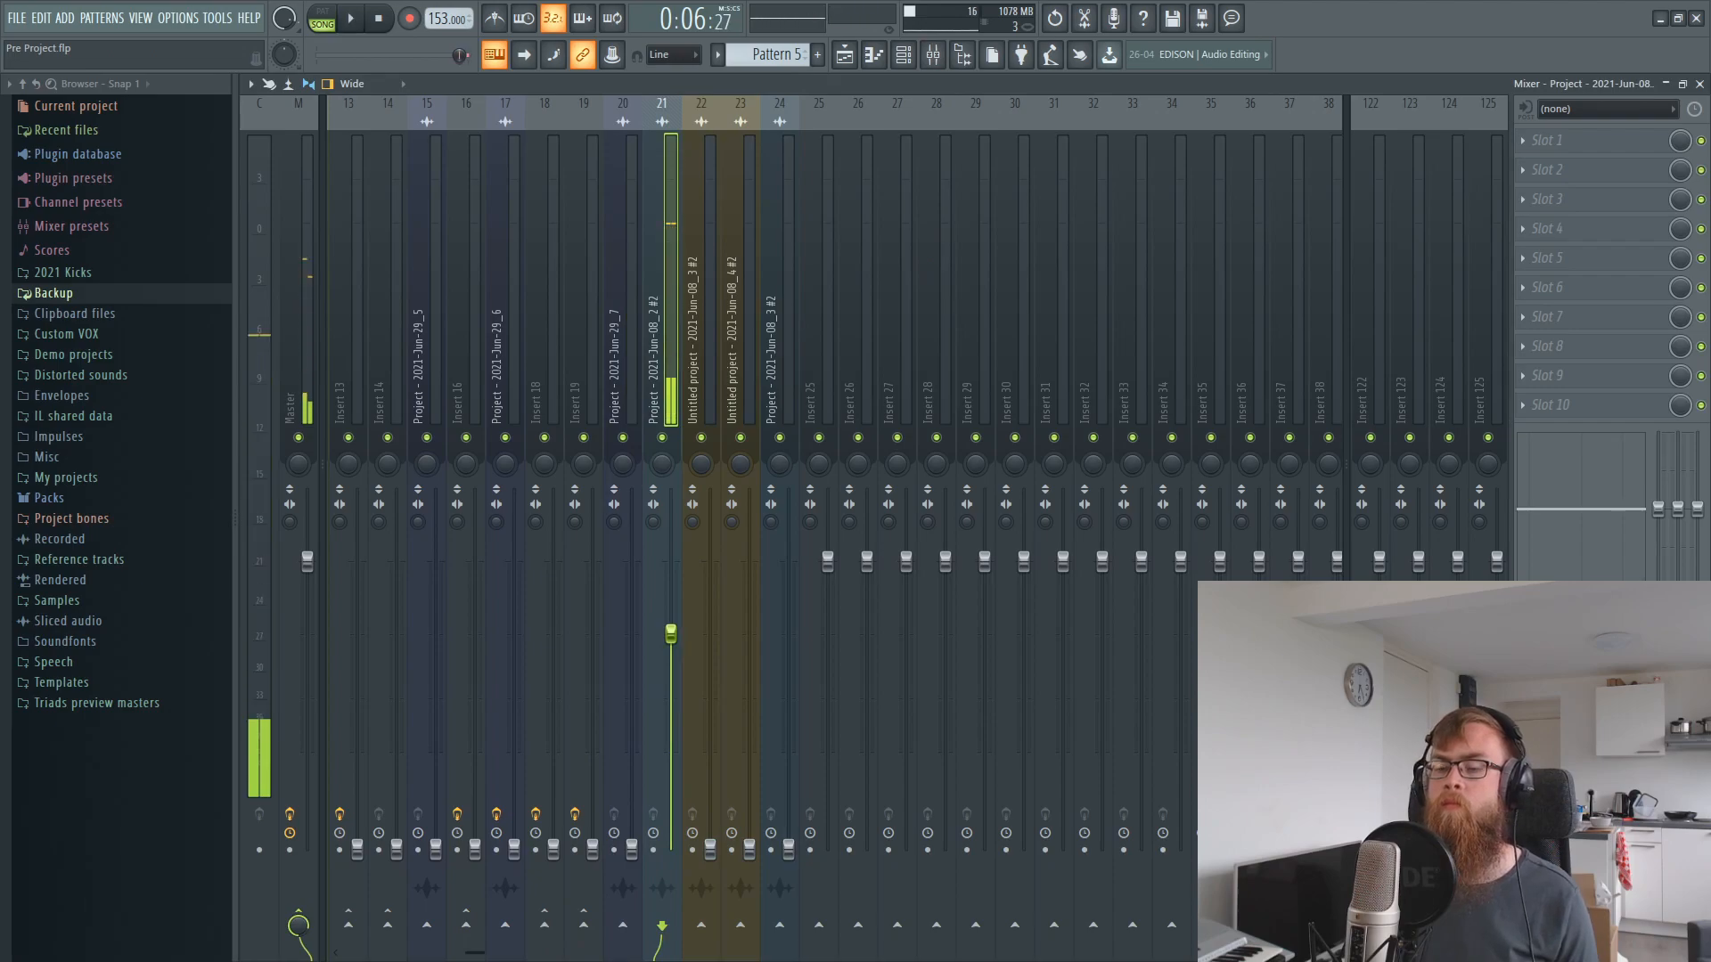
- Solo playlist Track 1 and adjust its clip's length so it ends about where the Track 2 clip starts, auditioning the result
left_click(839, 63)
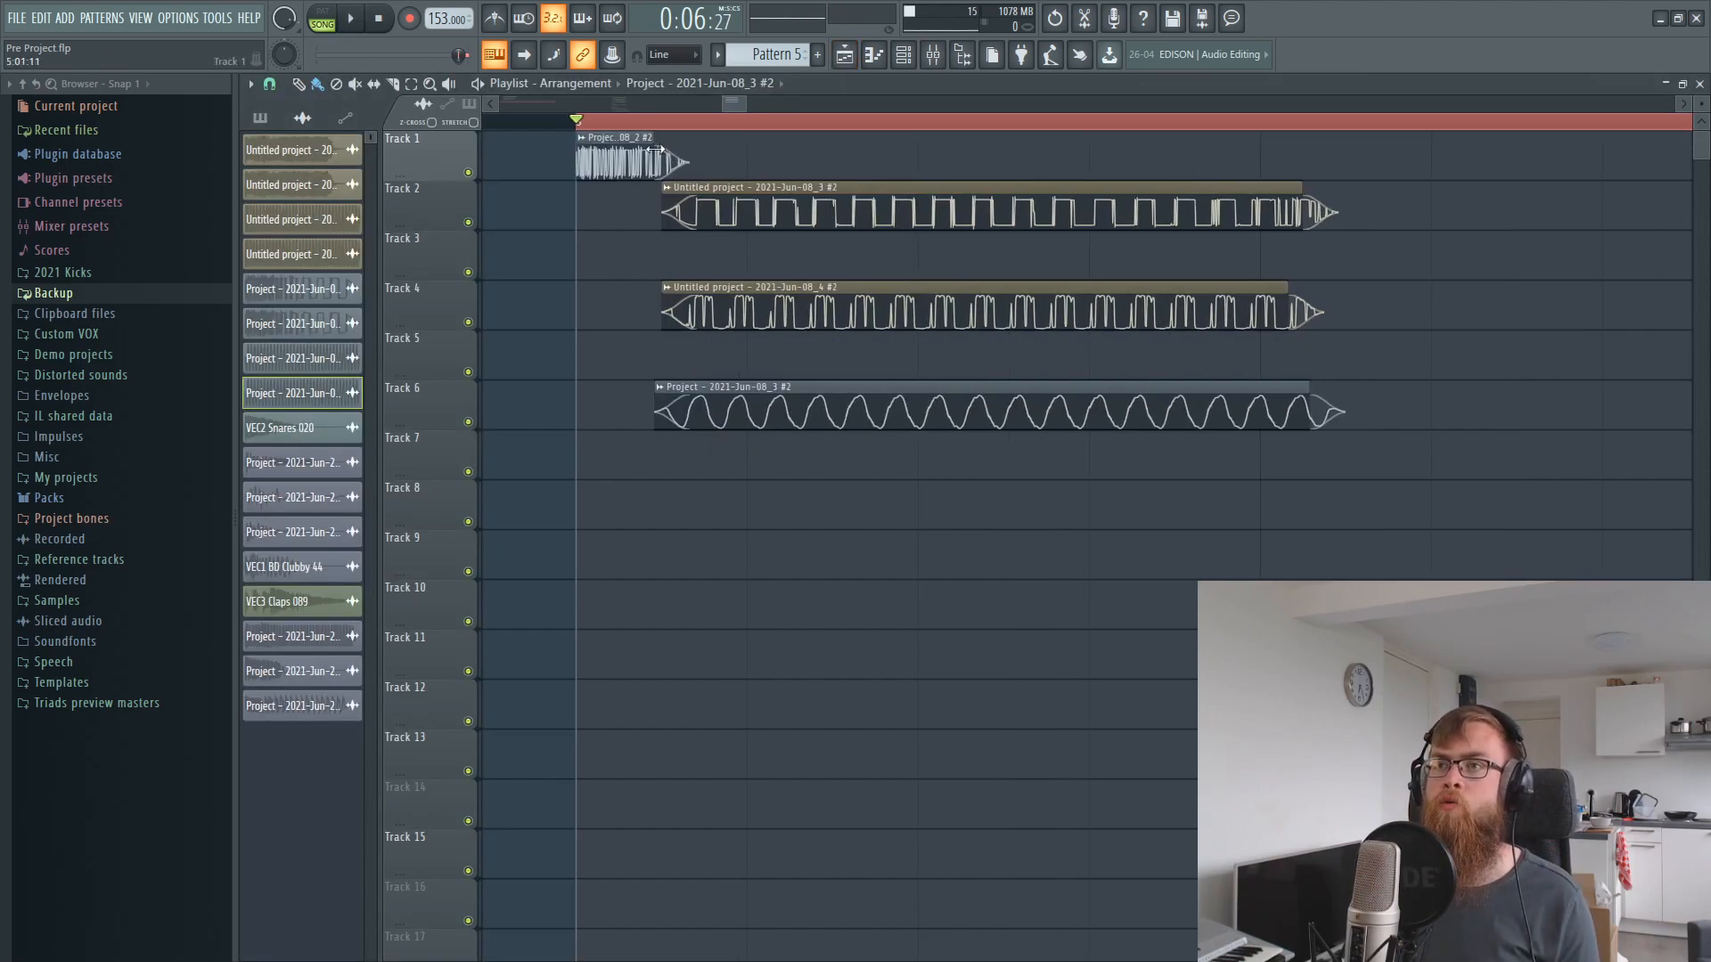
left_click_drag(655, 148, 724, 148)
right_click(468, 173)
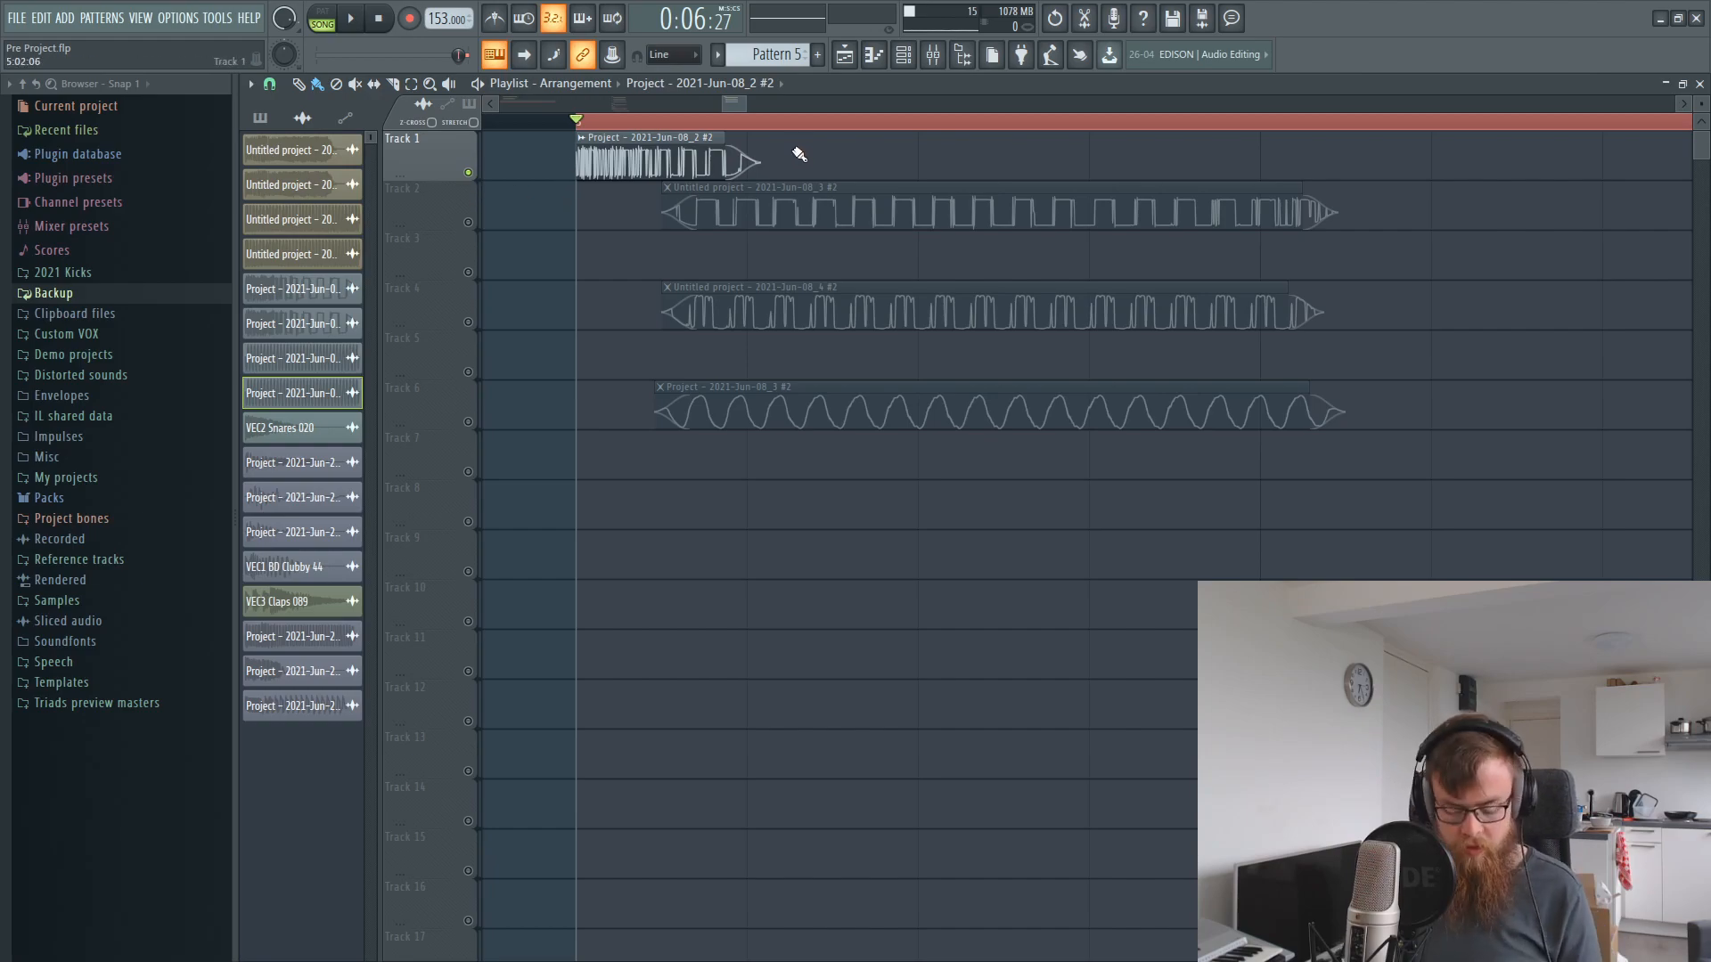
left_click_drag(759, 139, 663, 132)
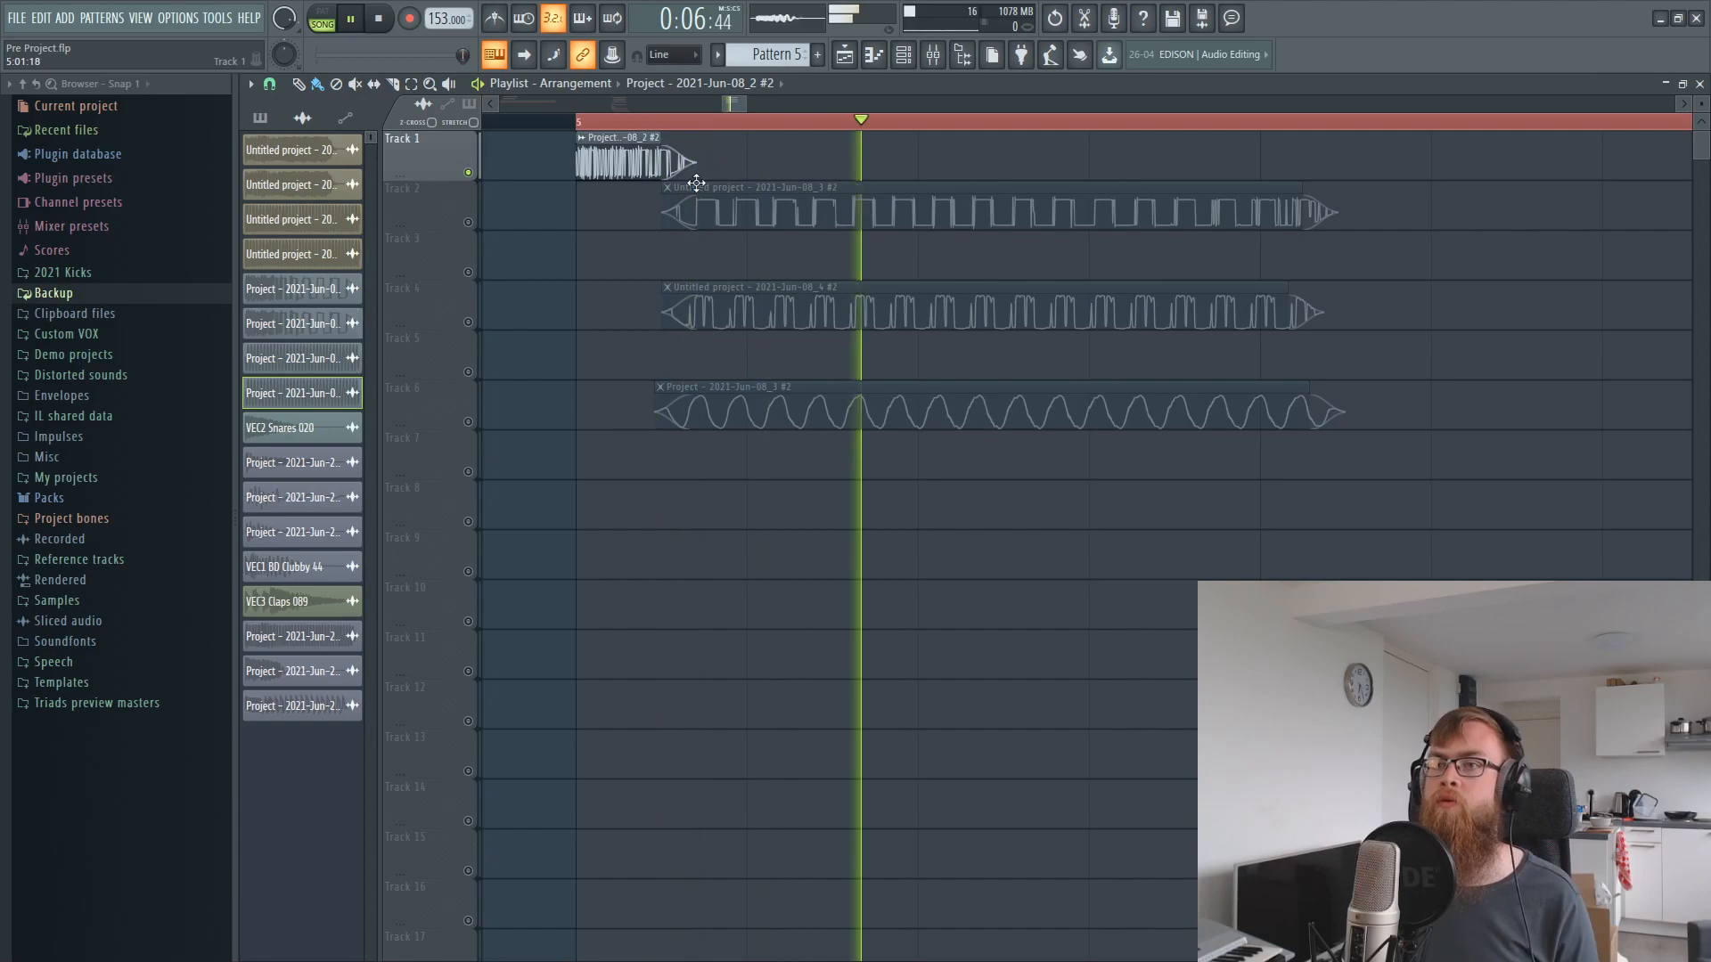
left_click_drag(748, 479, 838, 133)
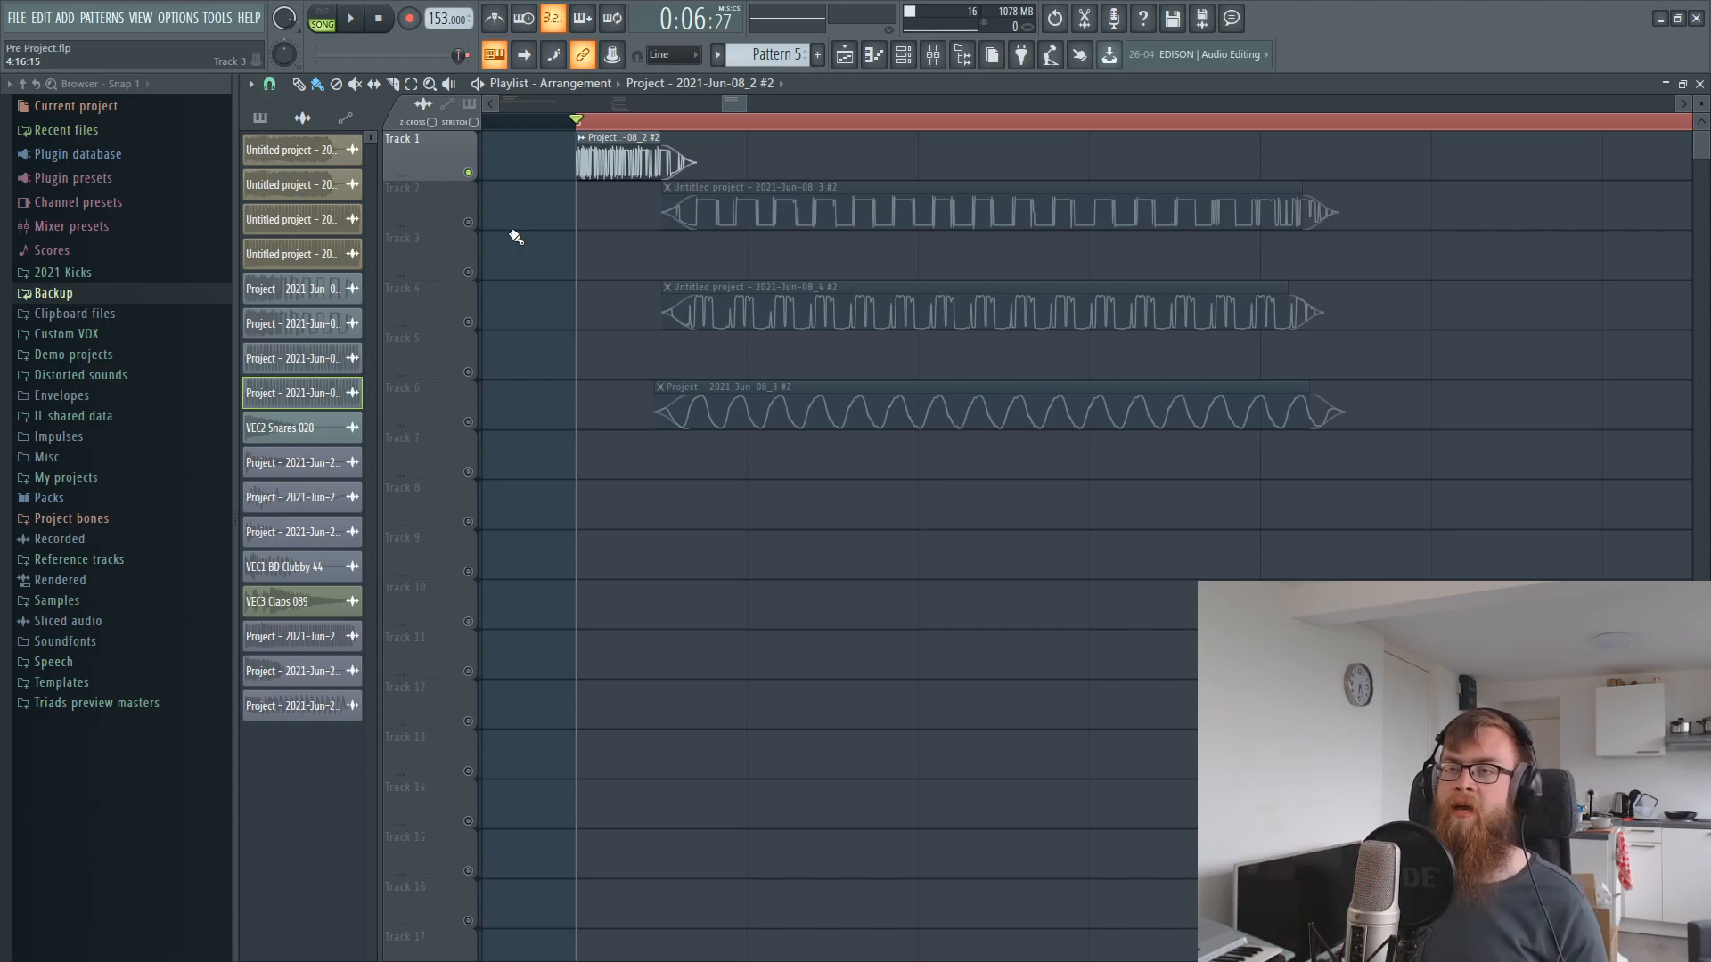
- Solo playlist Track 2 and enable Tracks 4 and 6 alongside it, leaving Track 1 muted
right_click(468, 223)
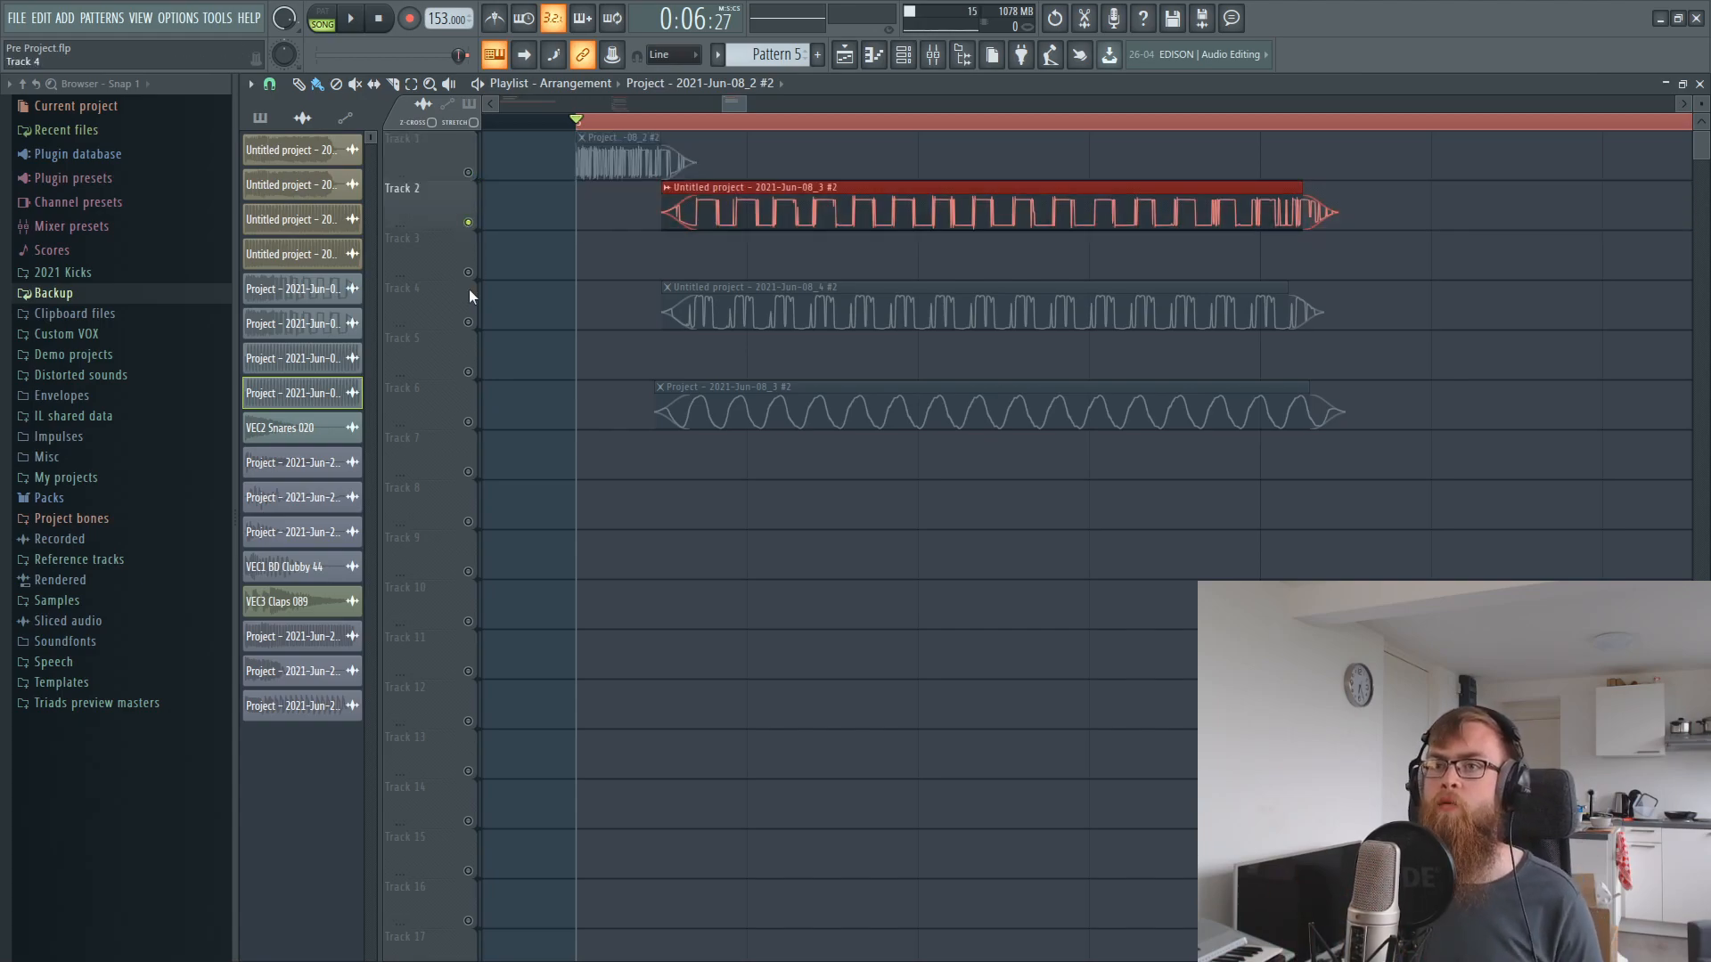
left_click(469, 321)
left_click(469, 422)
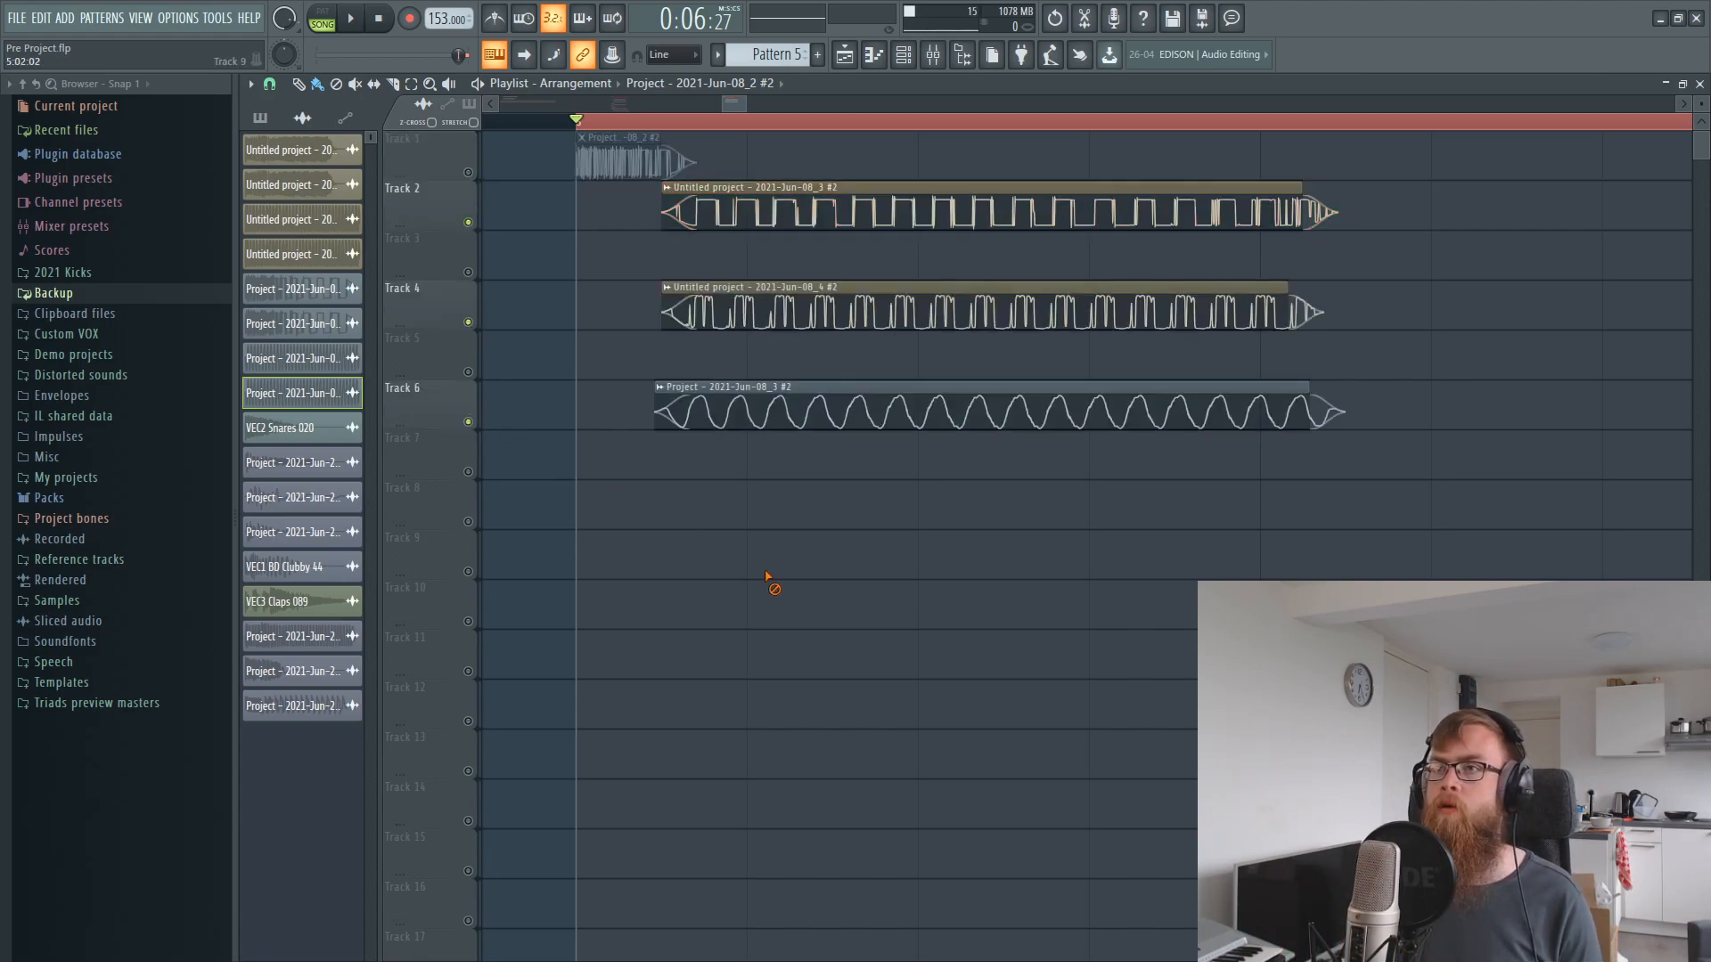
- Raise the volume fader of mixer track 22 to about two thirds of the default level and audition it
left_click(929, 61)
left_click(698, 411)
left_click_drag(710, 850, 710, 656)
key("space")
key("space")
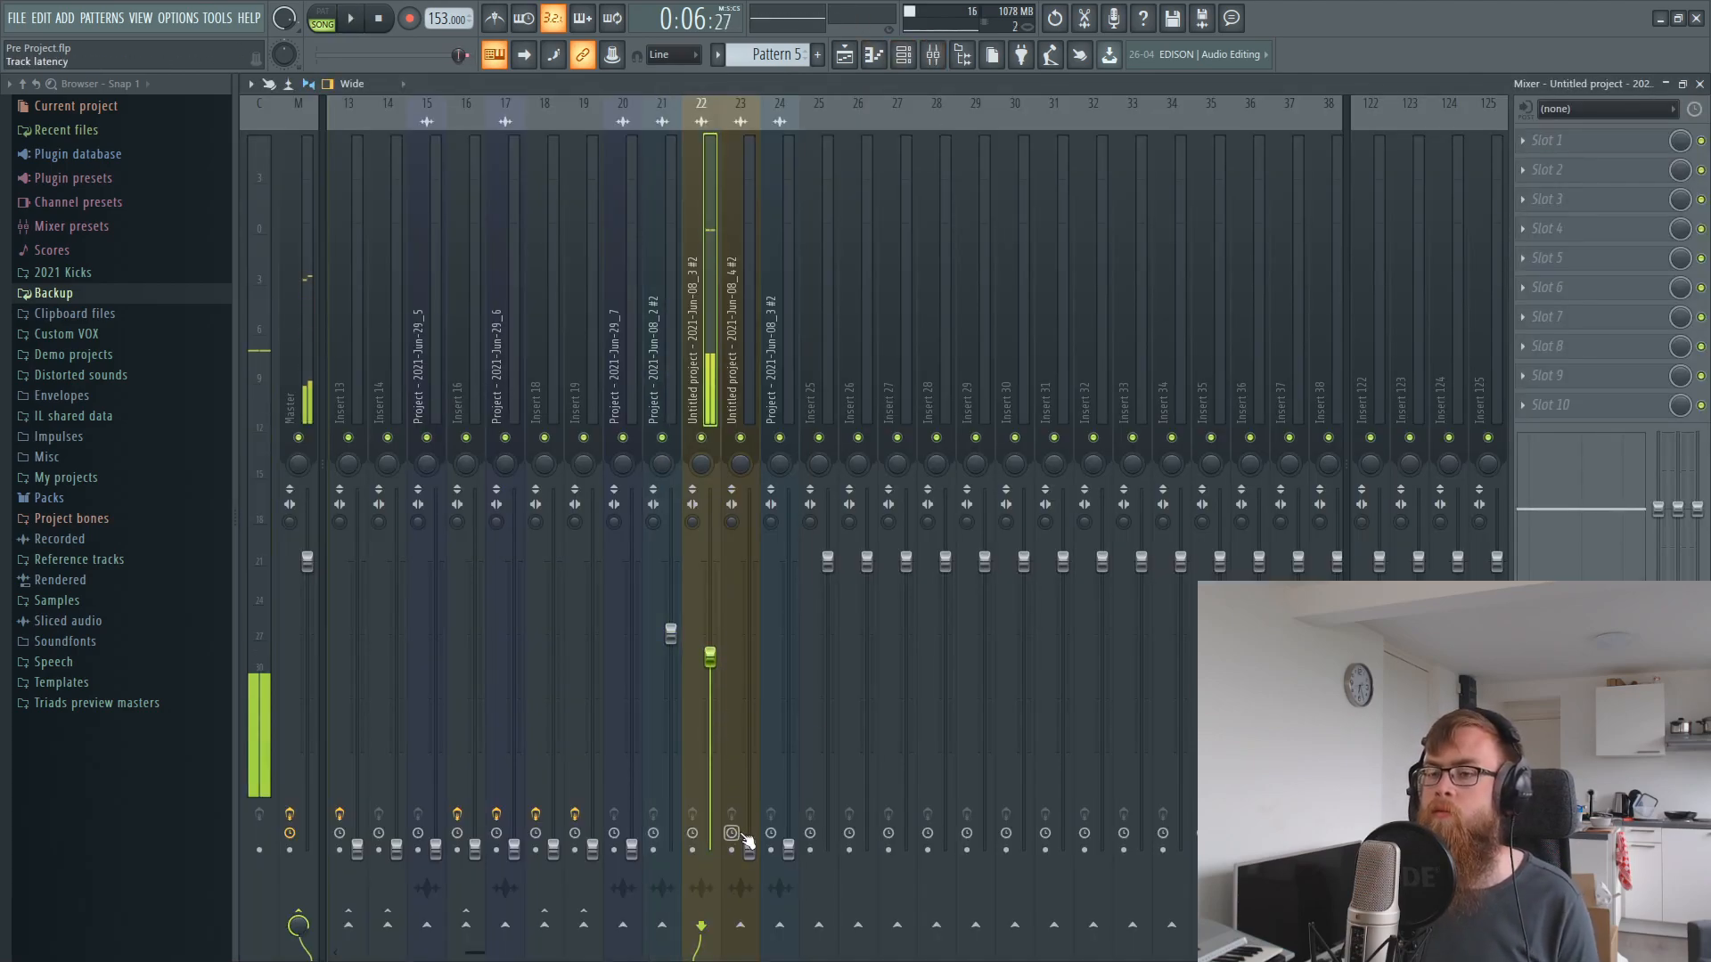
- Raise mixer track 23's fader to nearly the height of track 22's, mute track 22 and audition track 23
left_click_drag(750, 849, 749, 812)
left_click(702, 438)
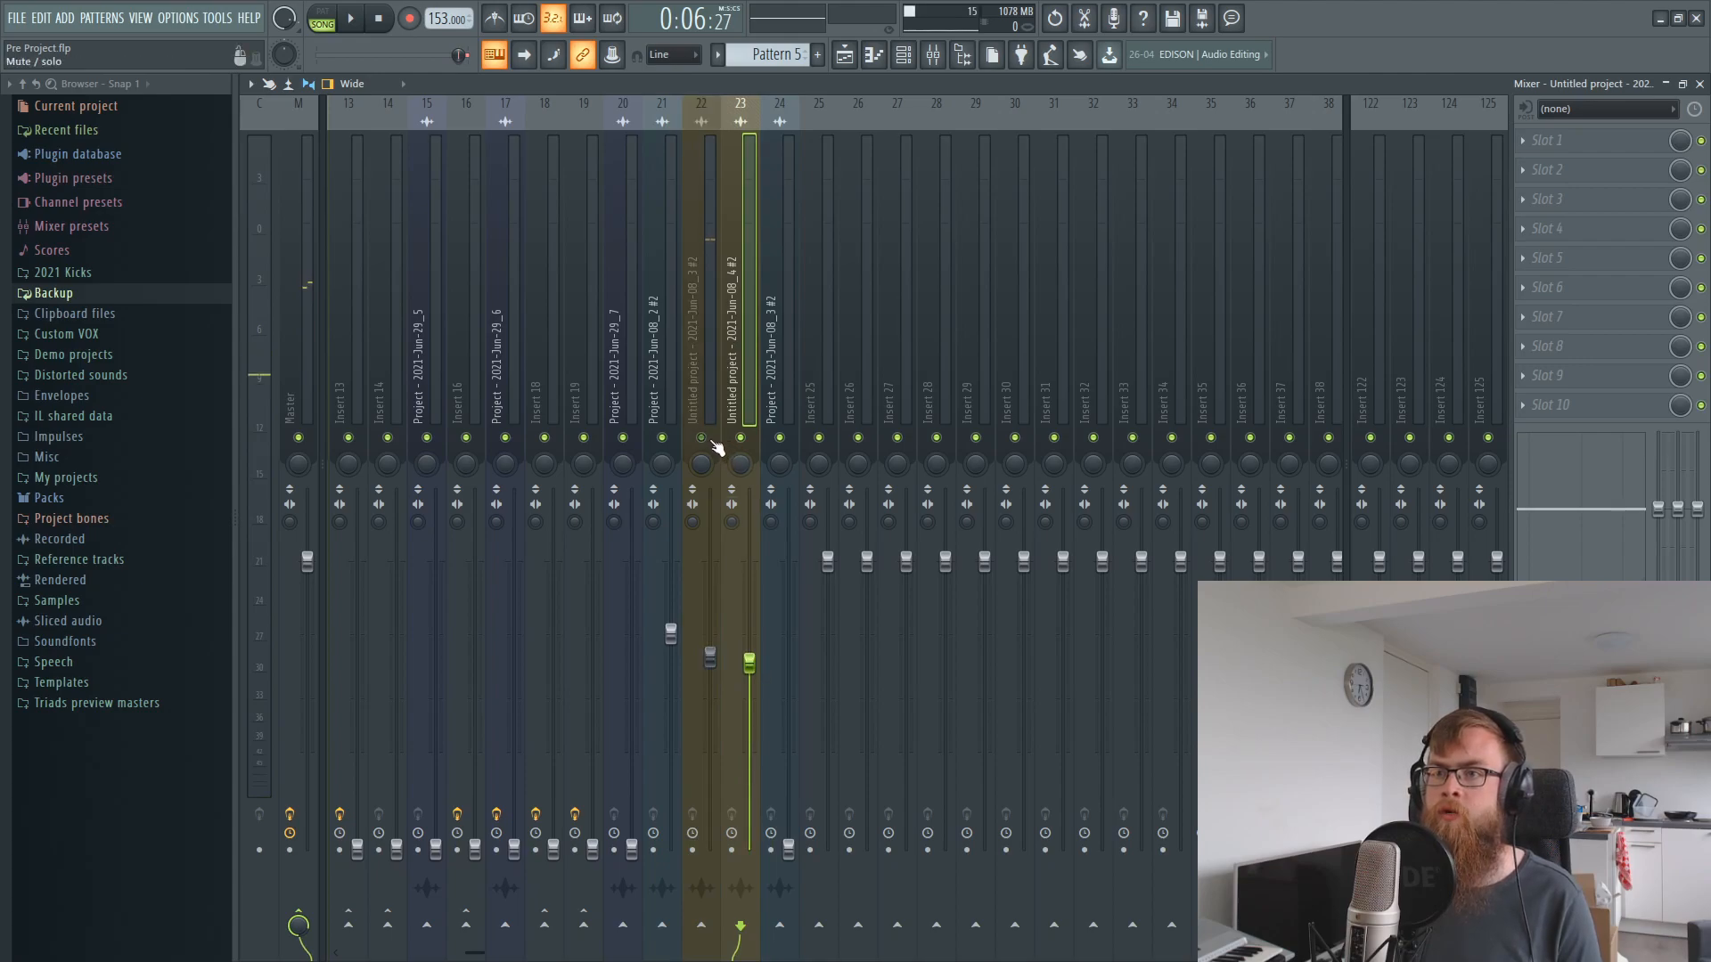
key("space")
key("space")
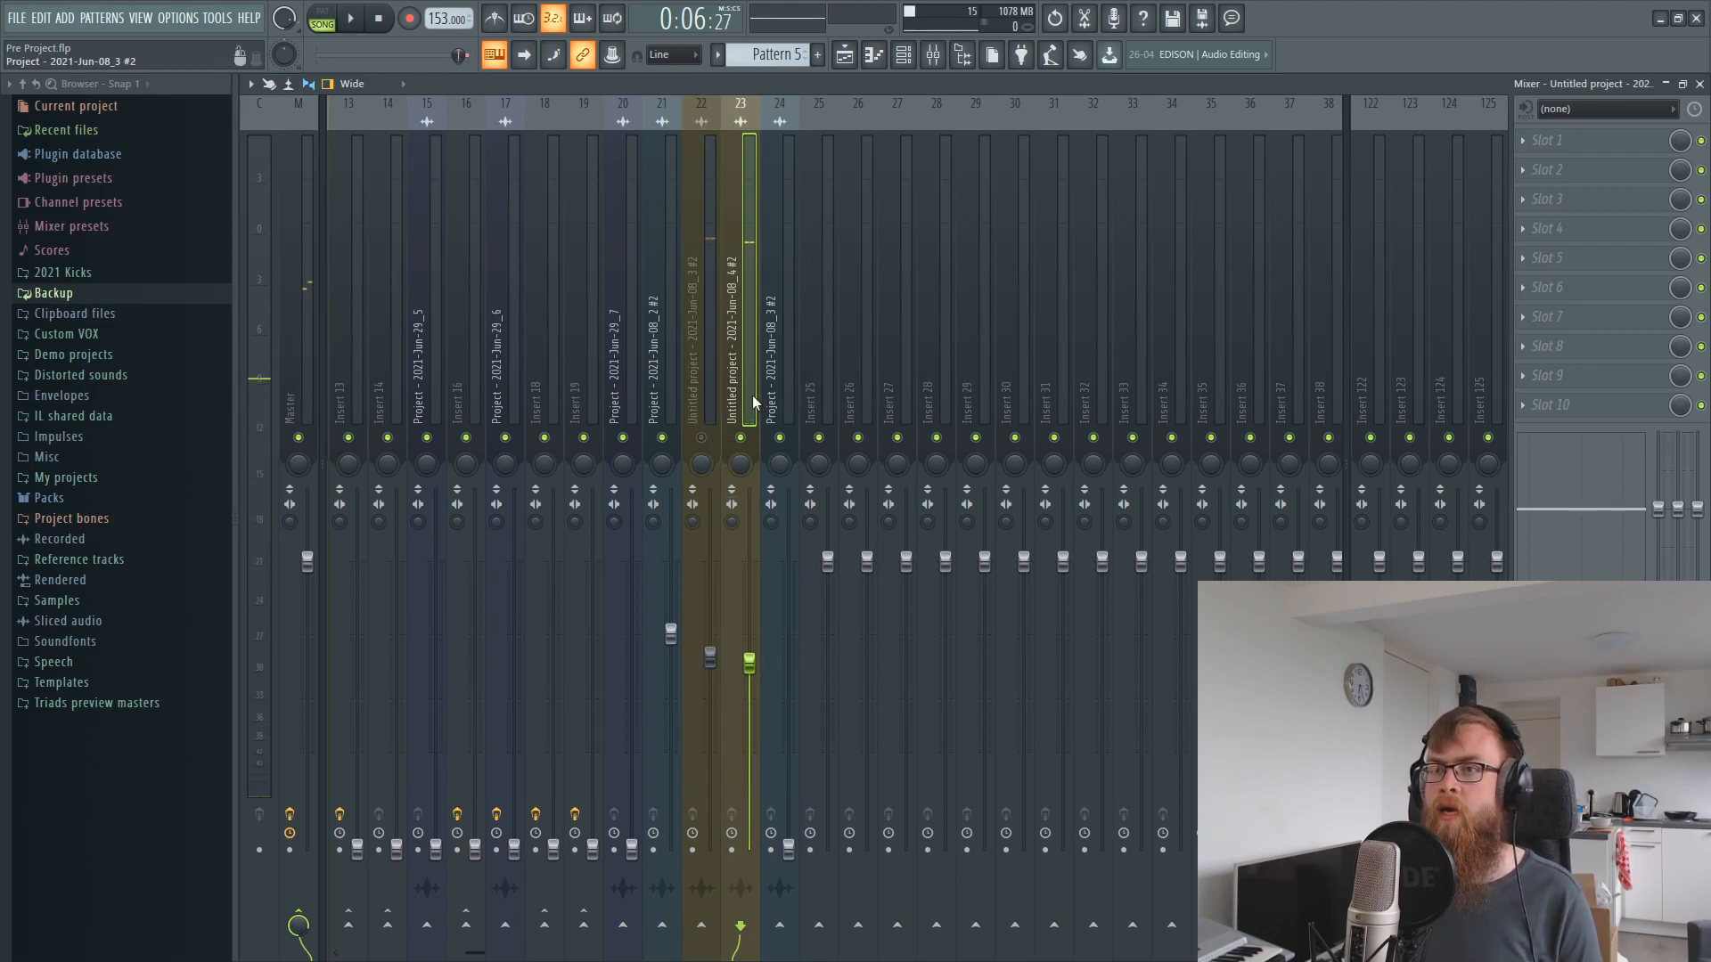
- Mute mixer track 23, raise track 24's fader to just below the height of track 23's and audition it
left_click(743, 440)
left_click_drag(788, 851, 789, 670)
key("space")
key("space")
- Mute mixer track 24, unmute track 22 and raise track 22's fader slightly after auditioning it
left_click(780, 437)
left_click(702, 438)
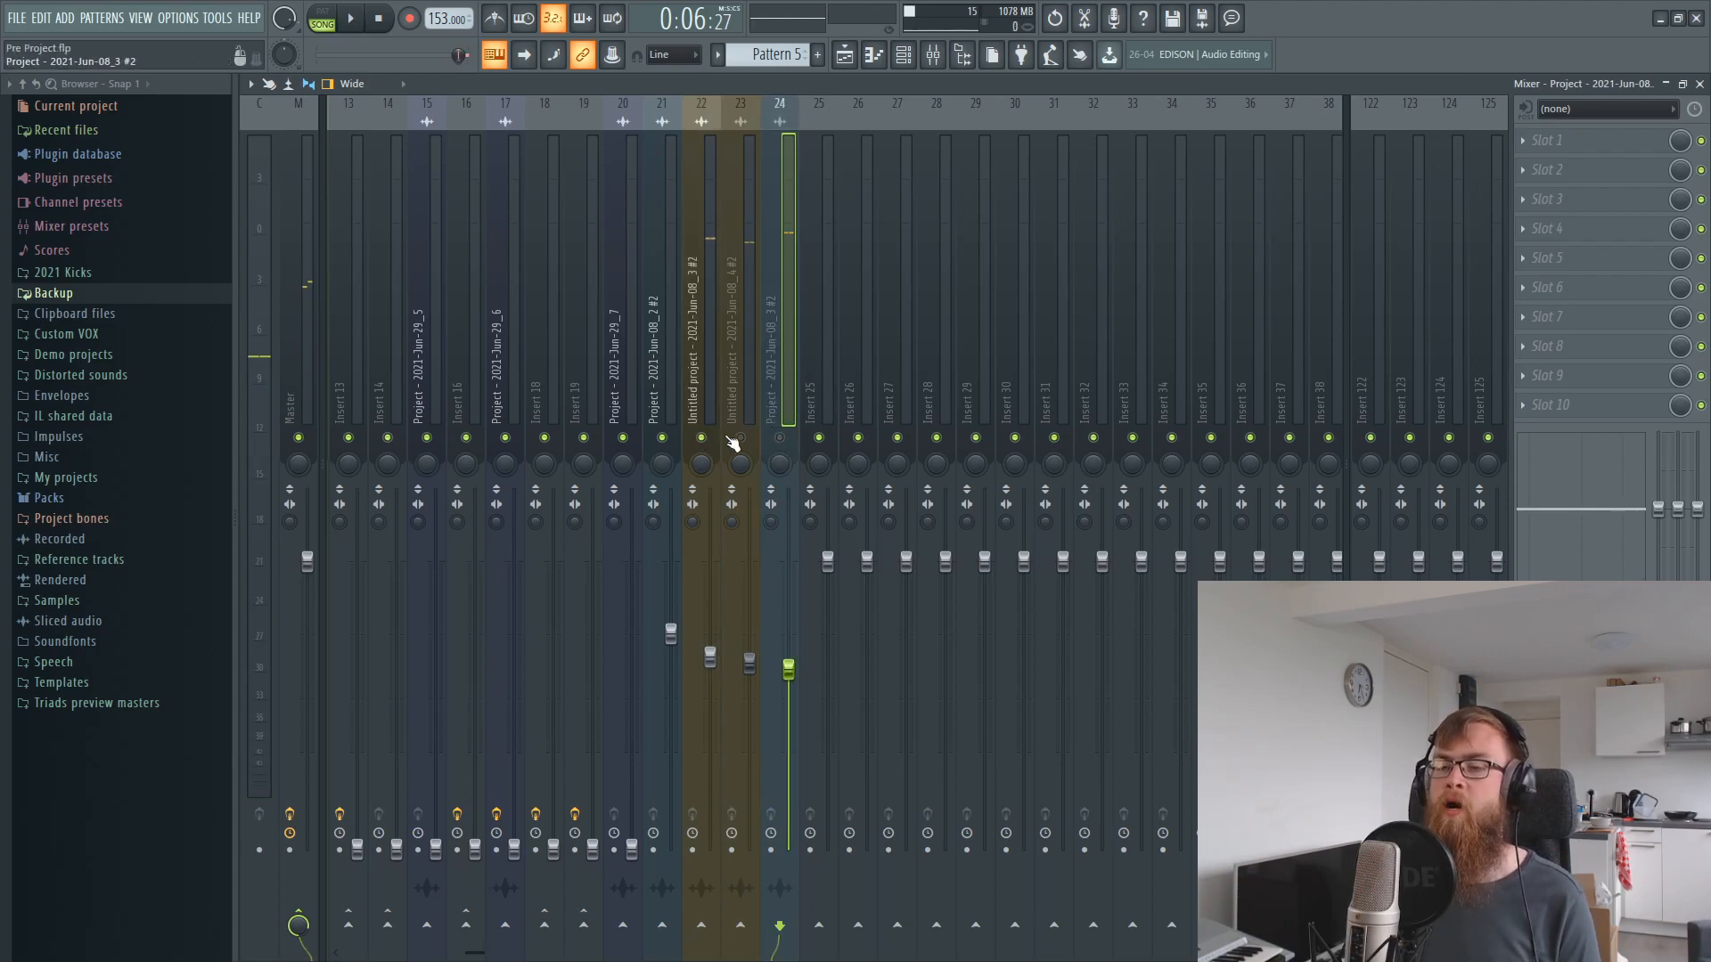
key("space")
key("space")
left_click_drag(711, 658, 711, 644)
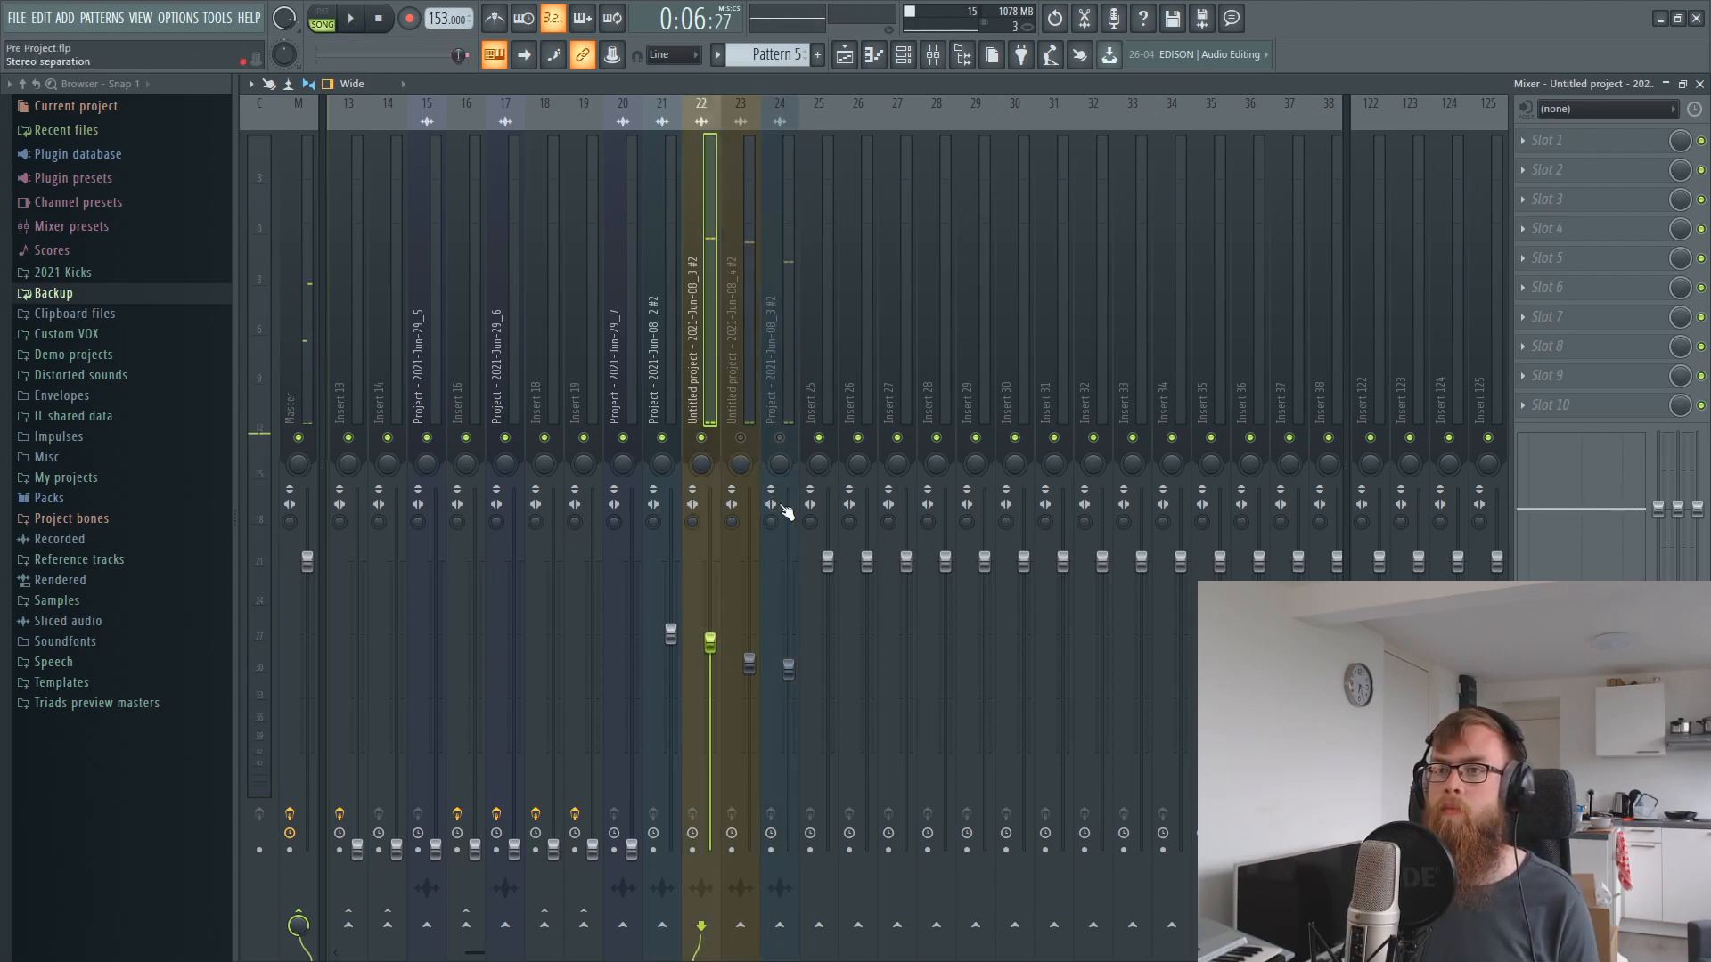
- Unmute mixer track 23 and lower its fader while playing it together with track 22
left_click(740, 438)
key("space")
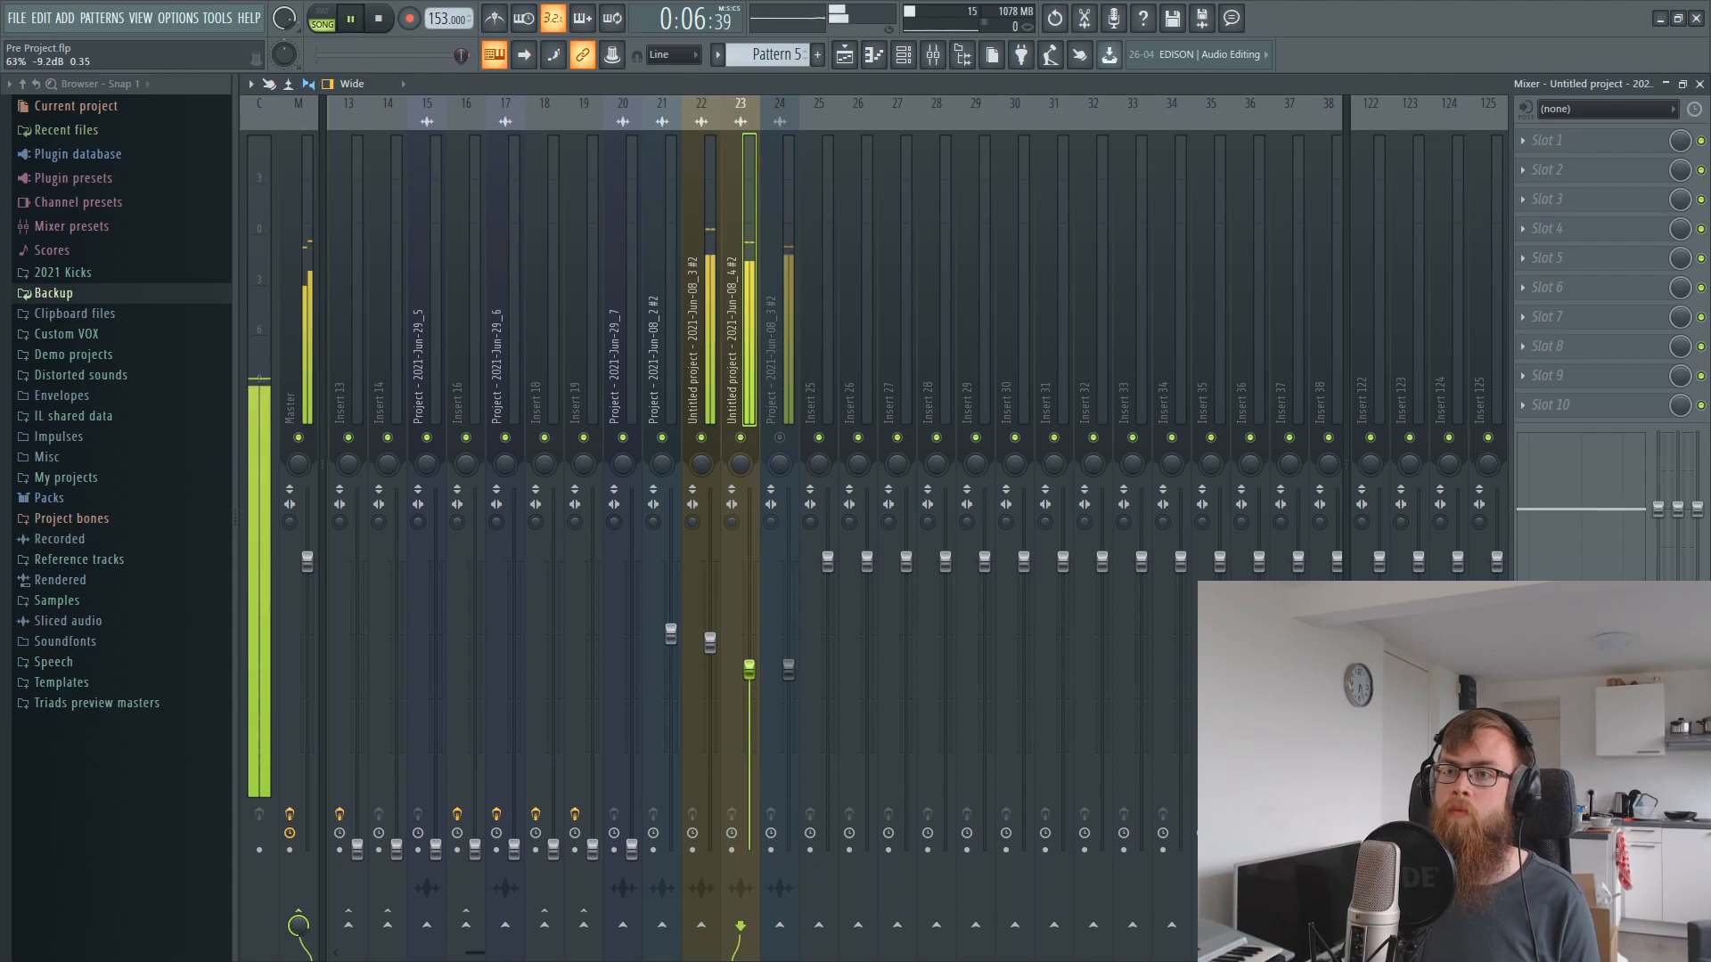
mouse_move(749, 667)
left_mouse_down()
mouse_move(750, 710)
mouse_move(749, 696)
left_mouse_up()
key("space")
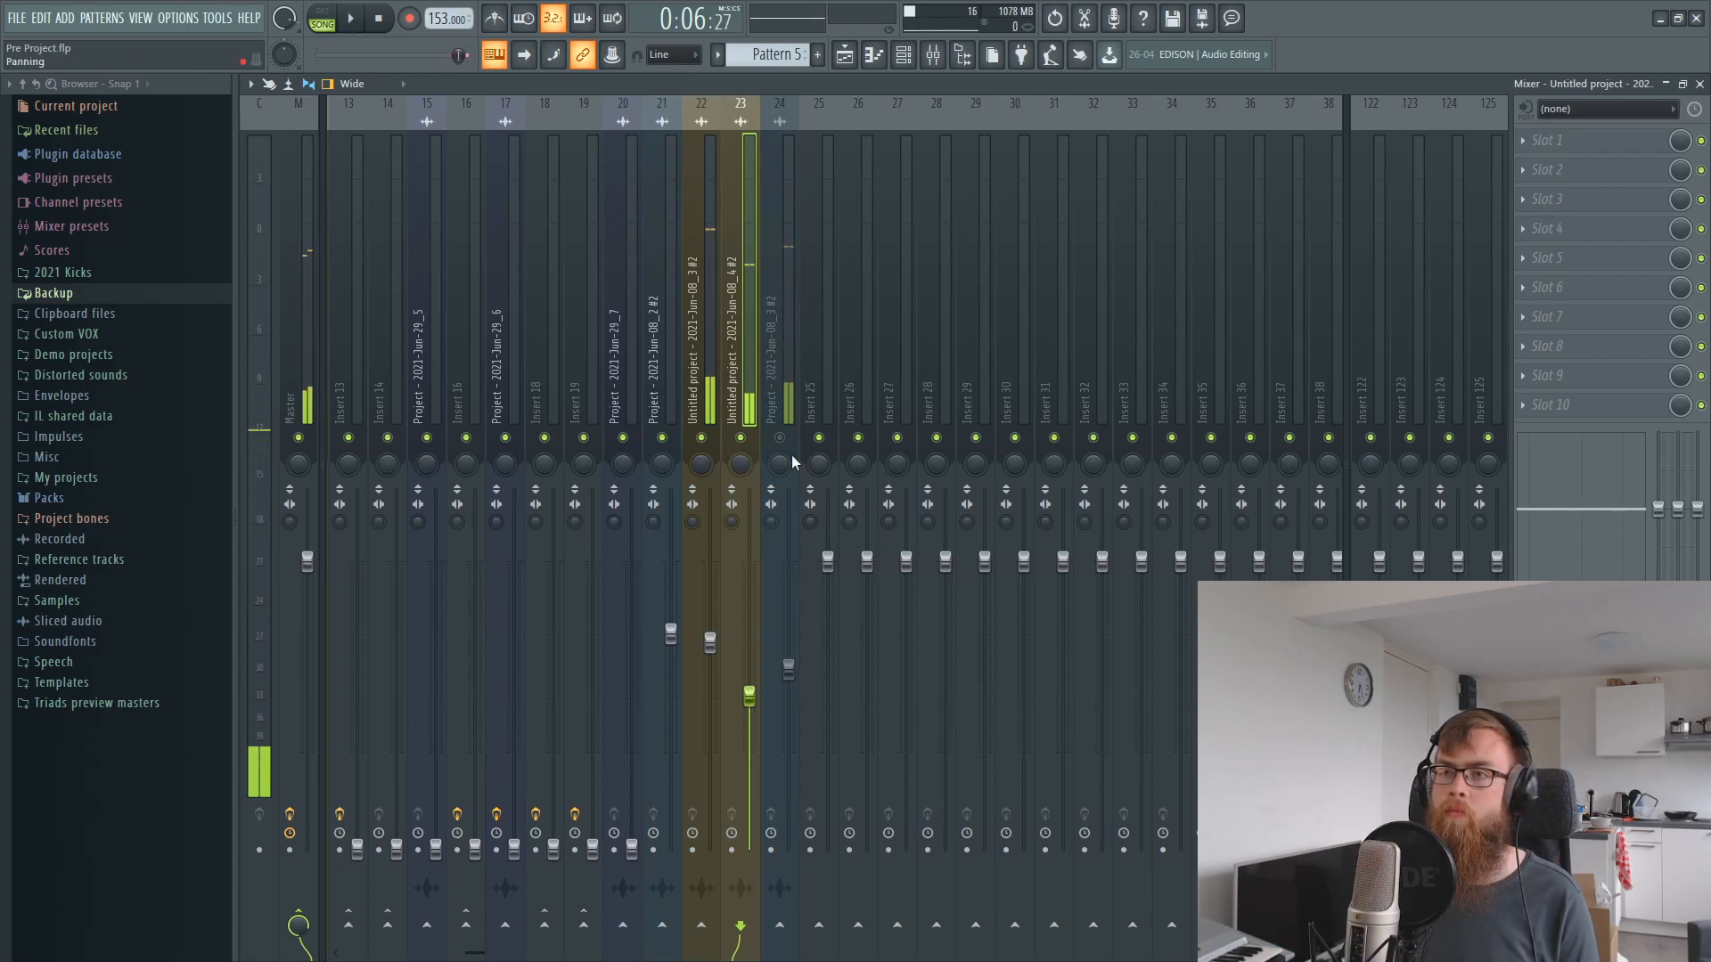
- Raise mixer track 22's fader slightly above the height of track 21's while auditioning tracks 22 and 23
key("space")
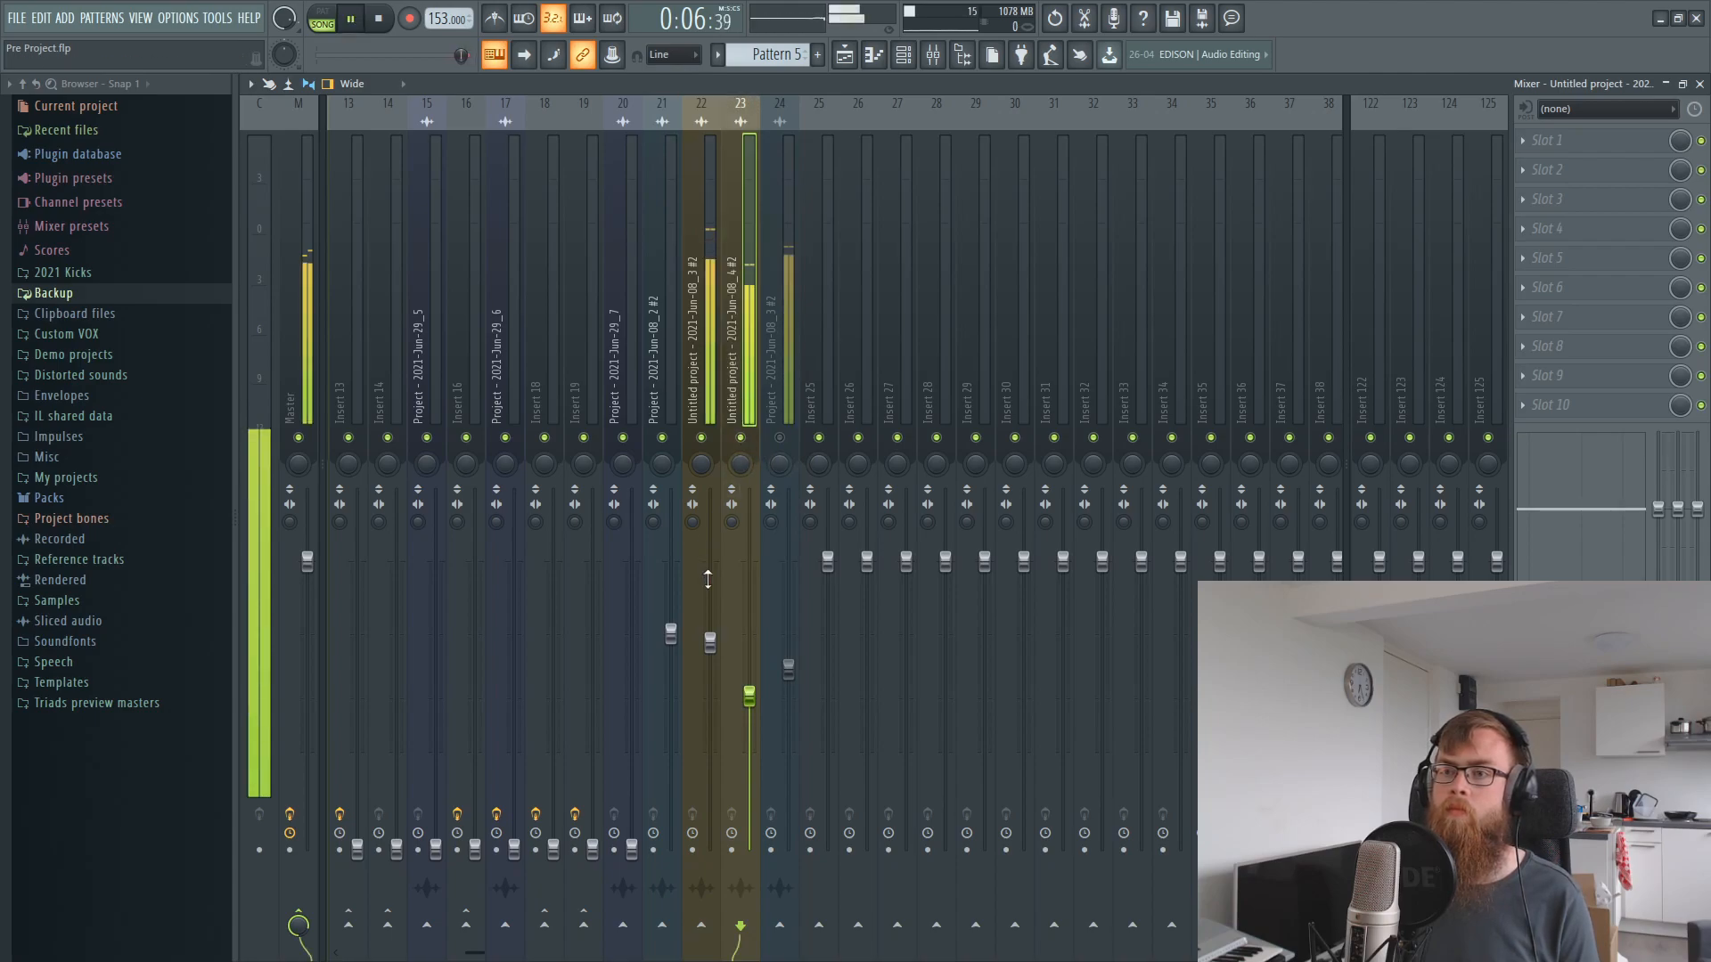
left_click_drag(710, 642, 709, 617)
key("space")
left_click(753, 450)
key("space")
- Lower the faders of mixer tracks 23 and 24 slightly, unmute track 24 and audition the three layers together
left_click_drag(749, 695, 788, 685)
left_click(781, 438)
key("space")
key("space")
key("space")
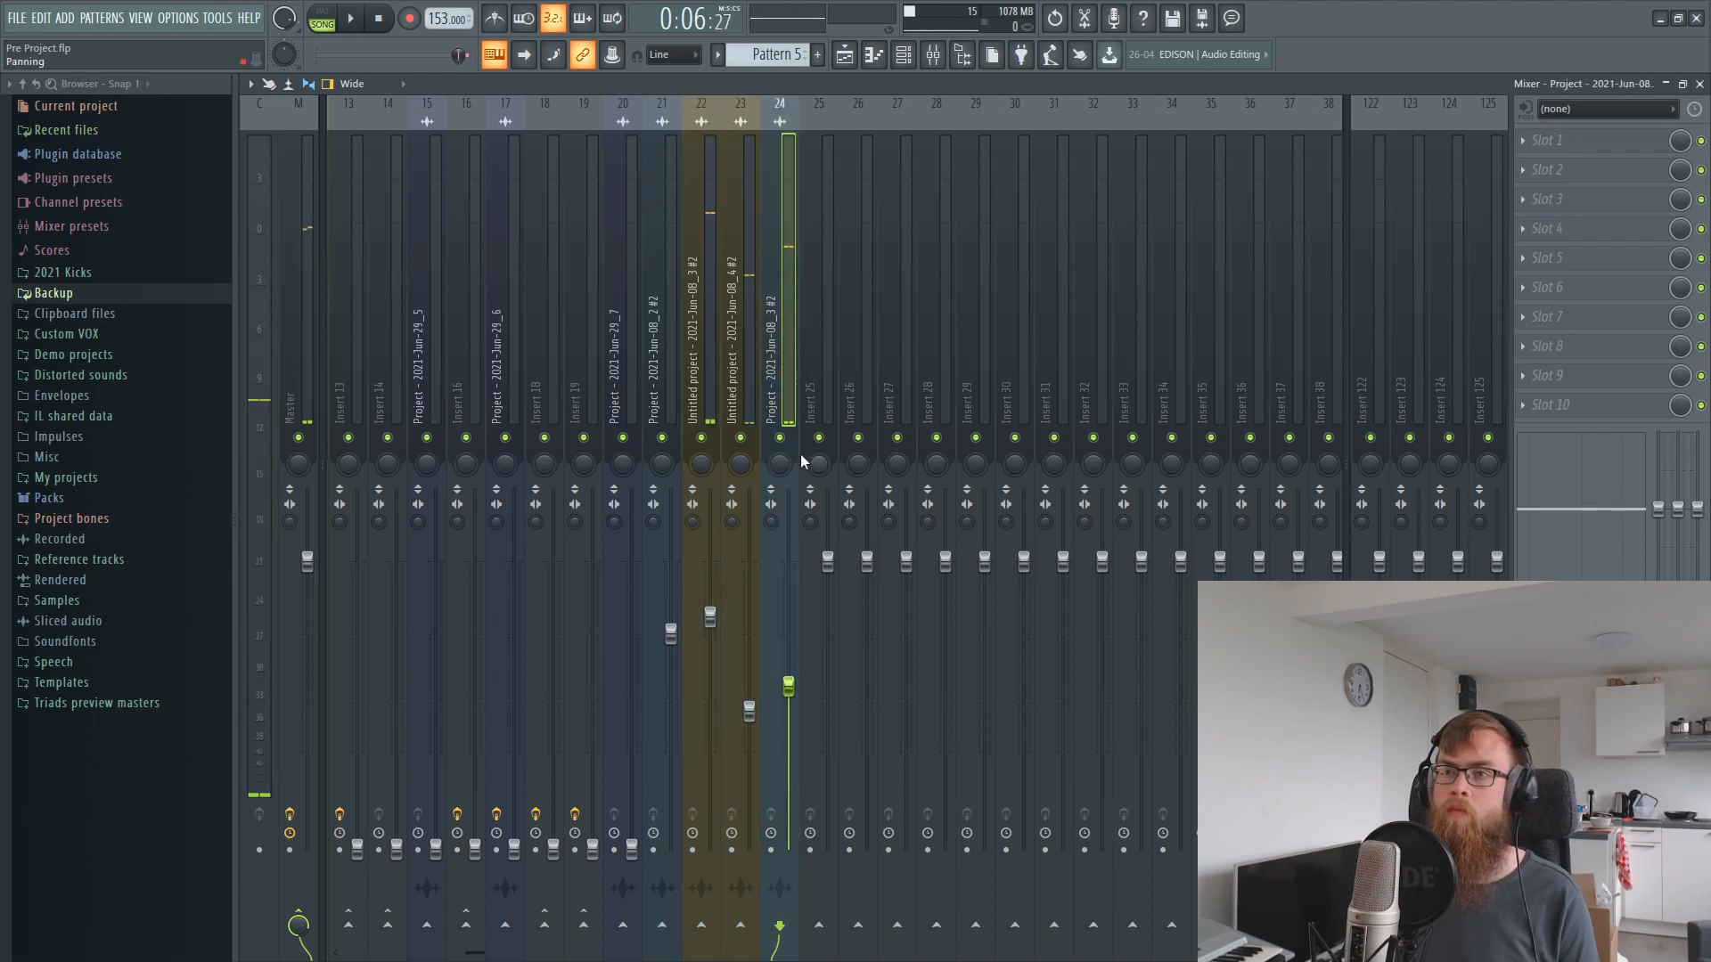
key("space")
key("space")
- Shift the playlist Track 6 clip slightly later so it starts together with the clips on Tracks 2 and 4
key("F5")
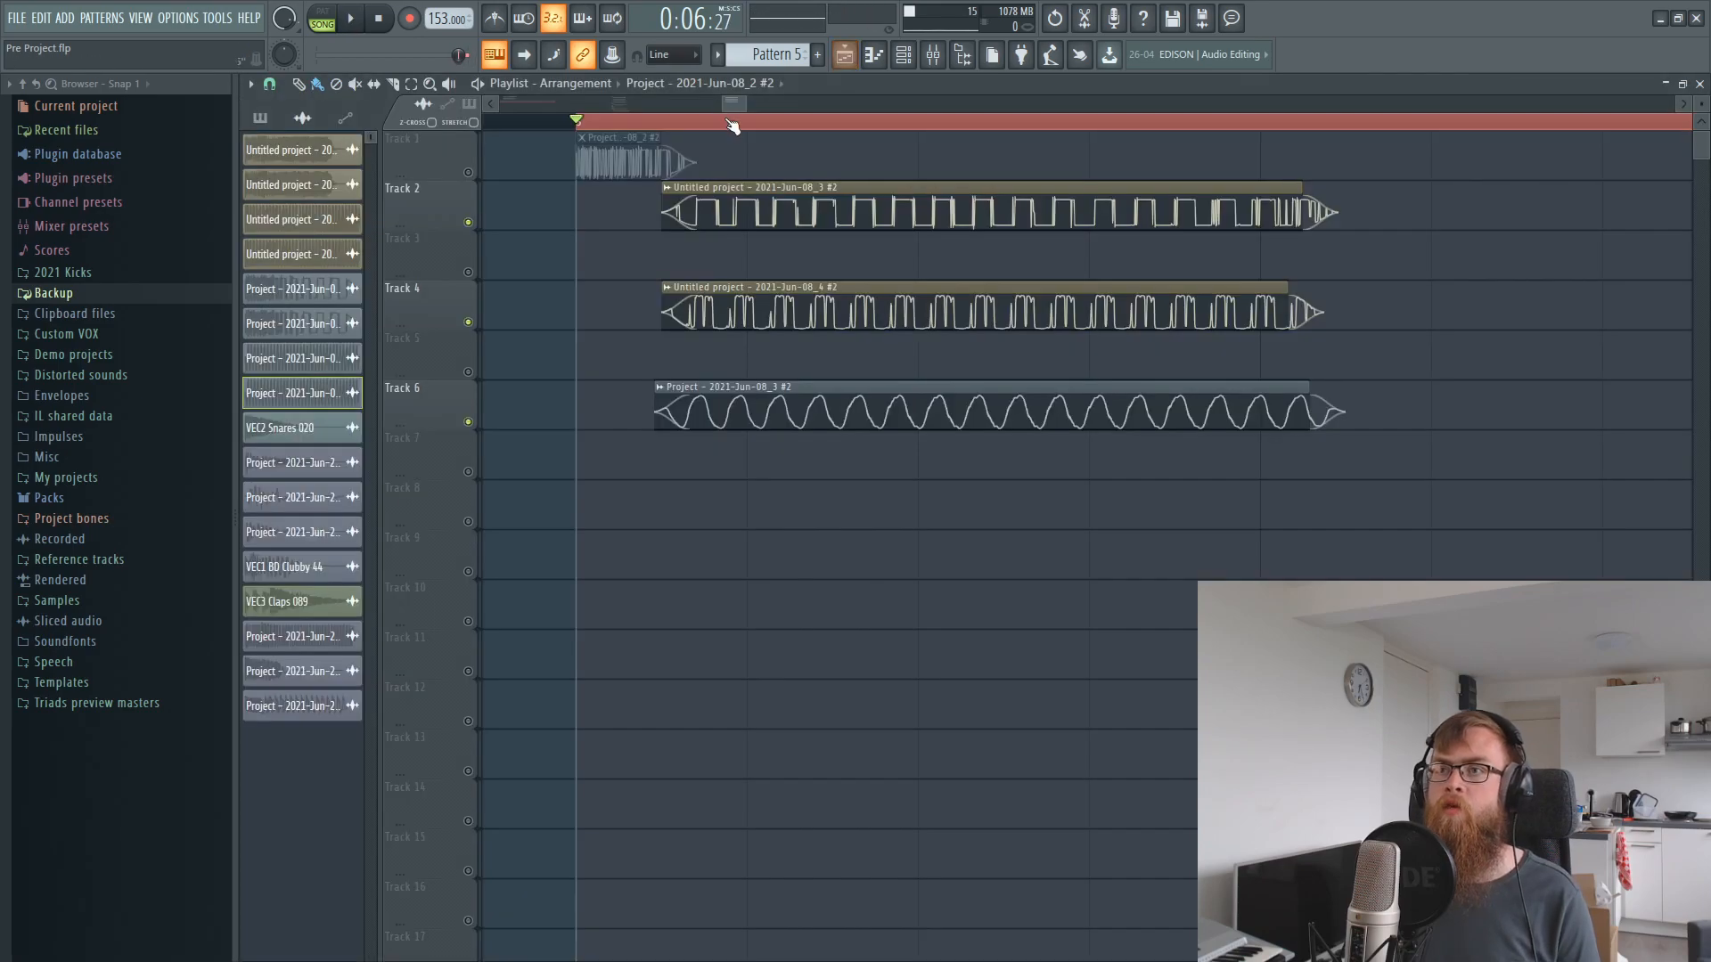
left_click_drag(745, 385, 796, 371)
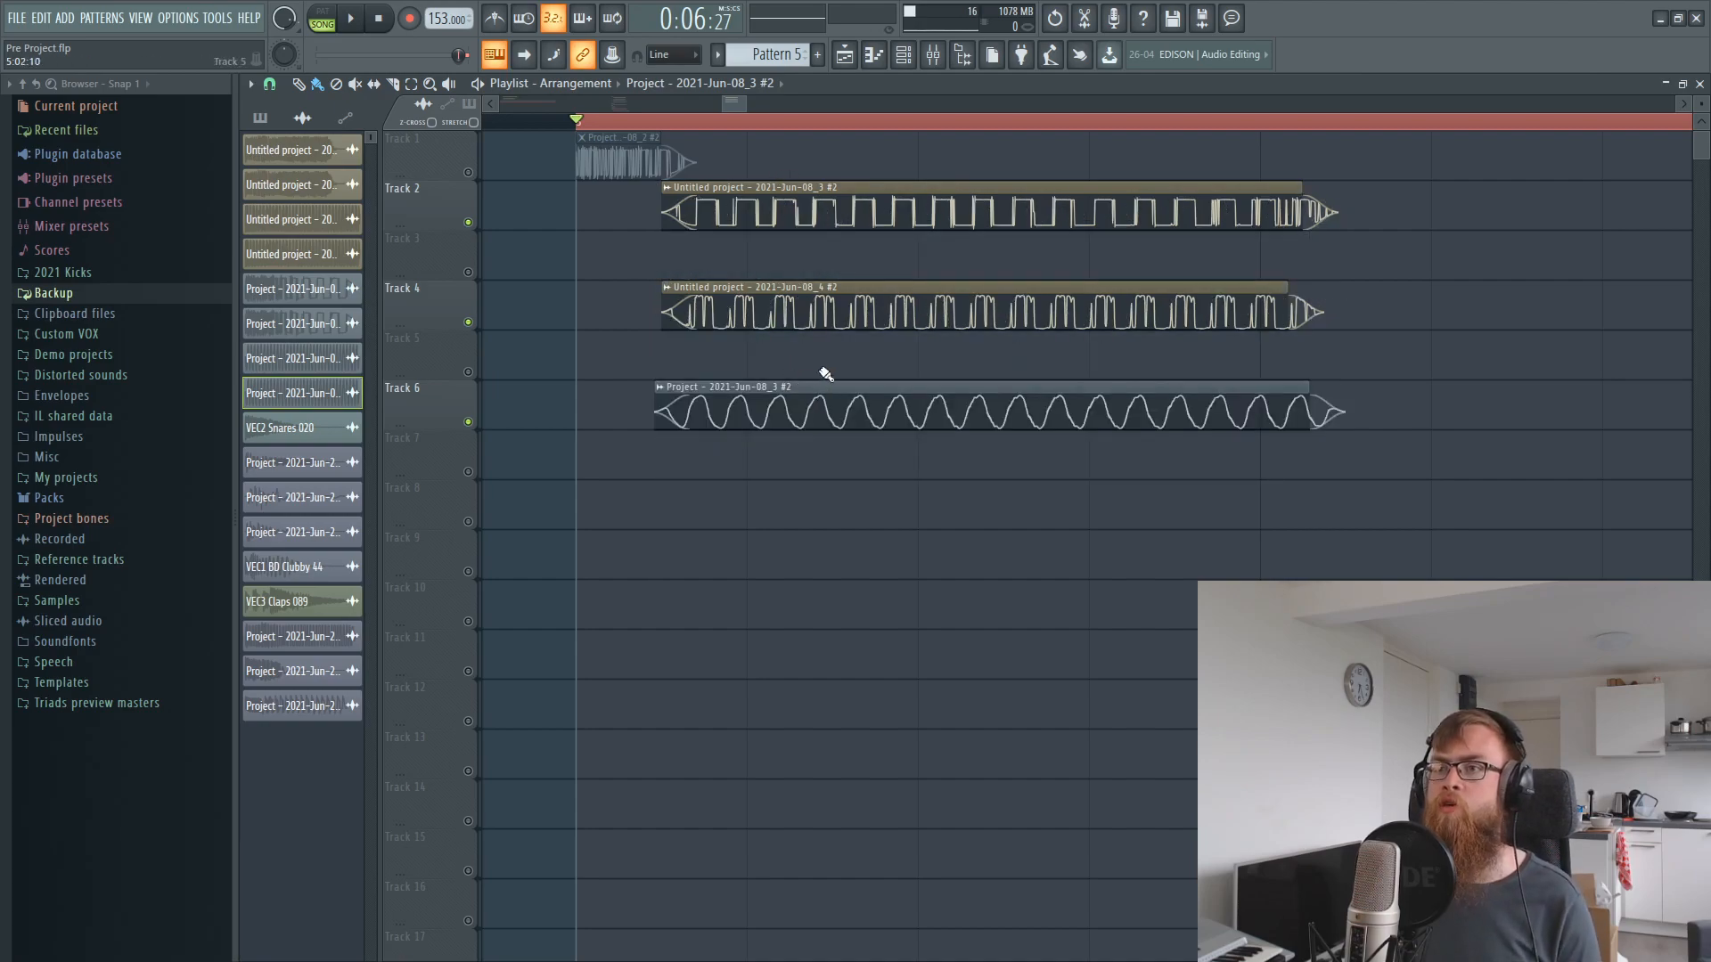
left_click(933, 54)
key("space")
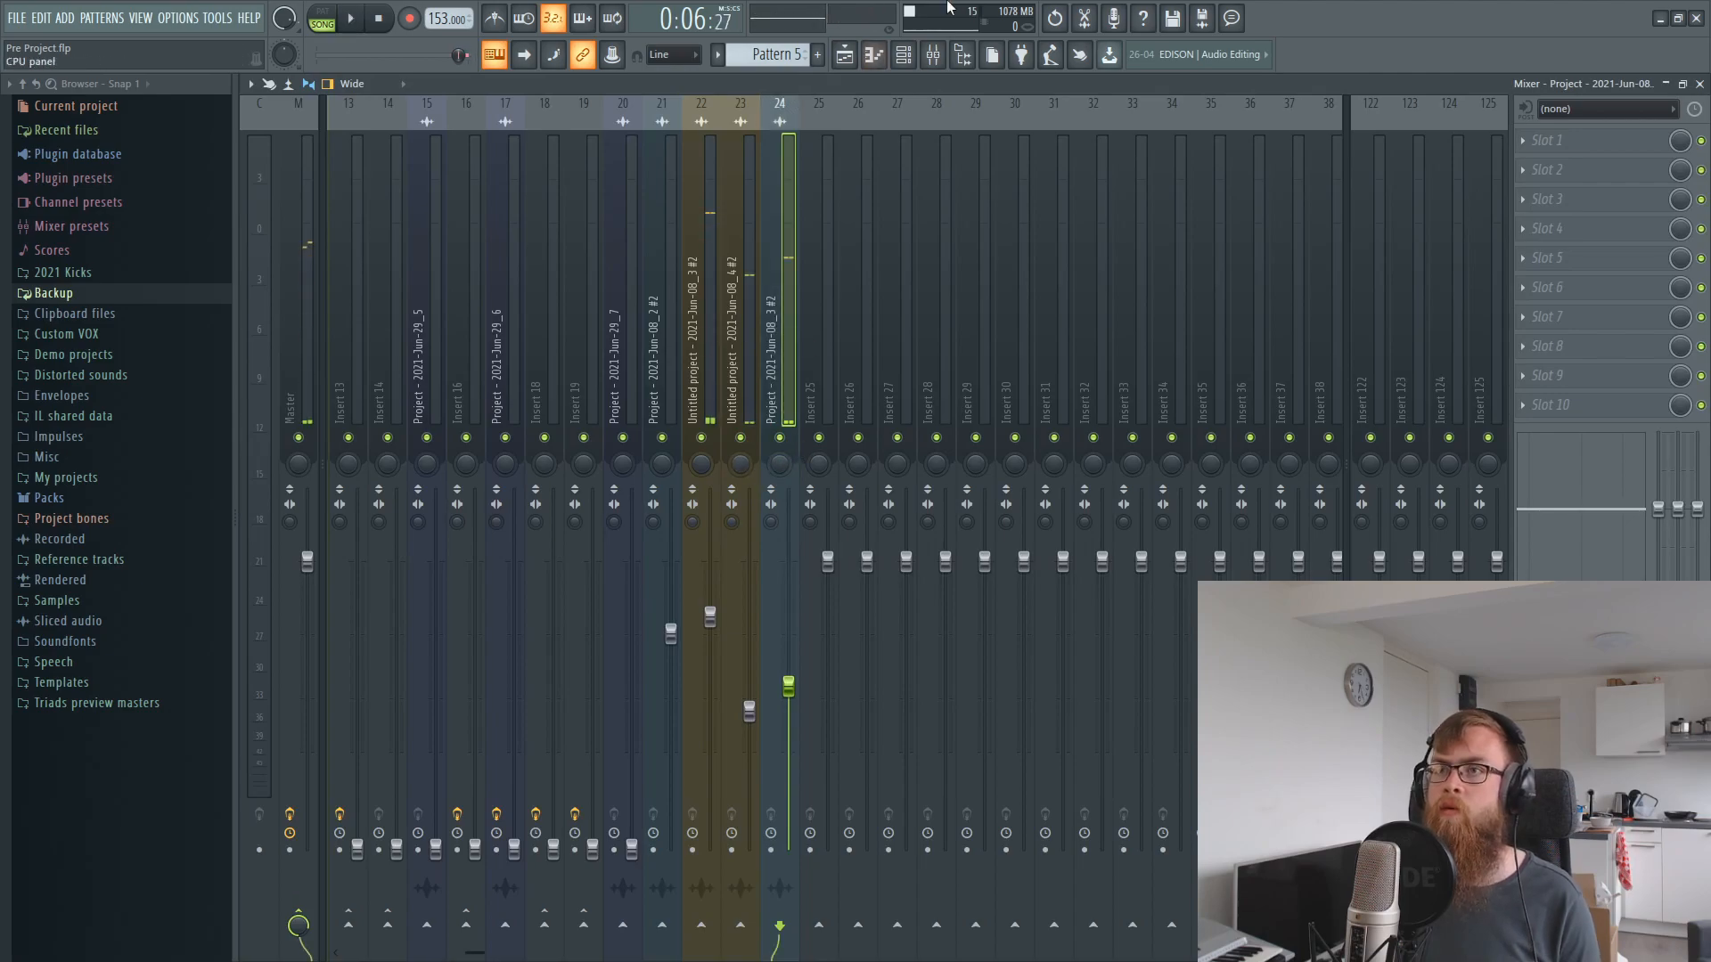
left_click(844, 55)
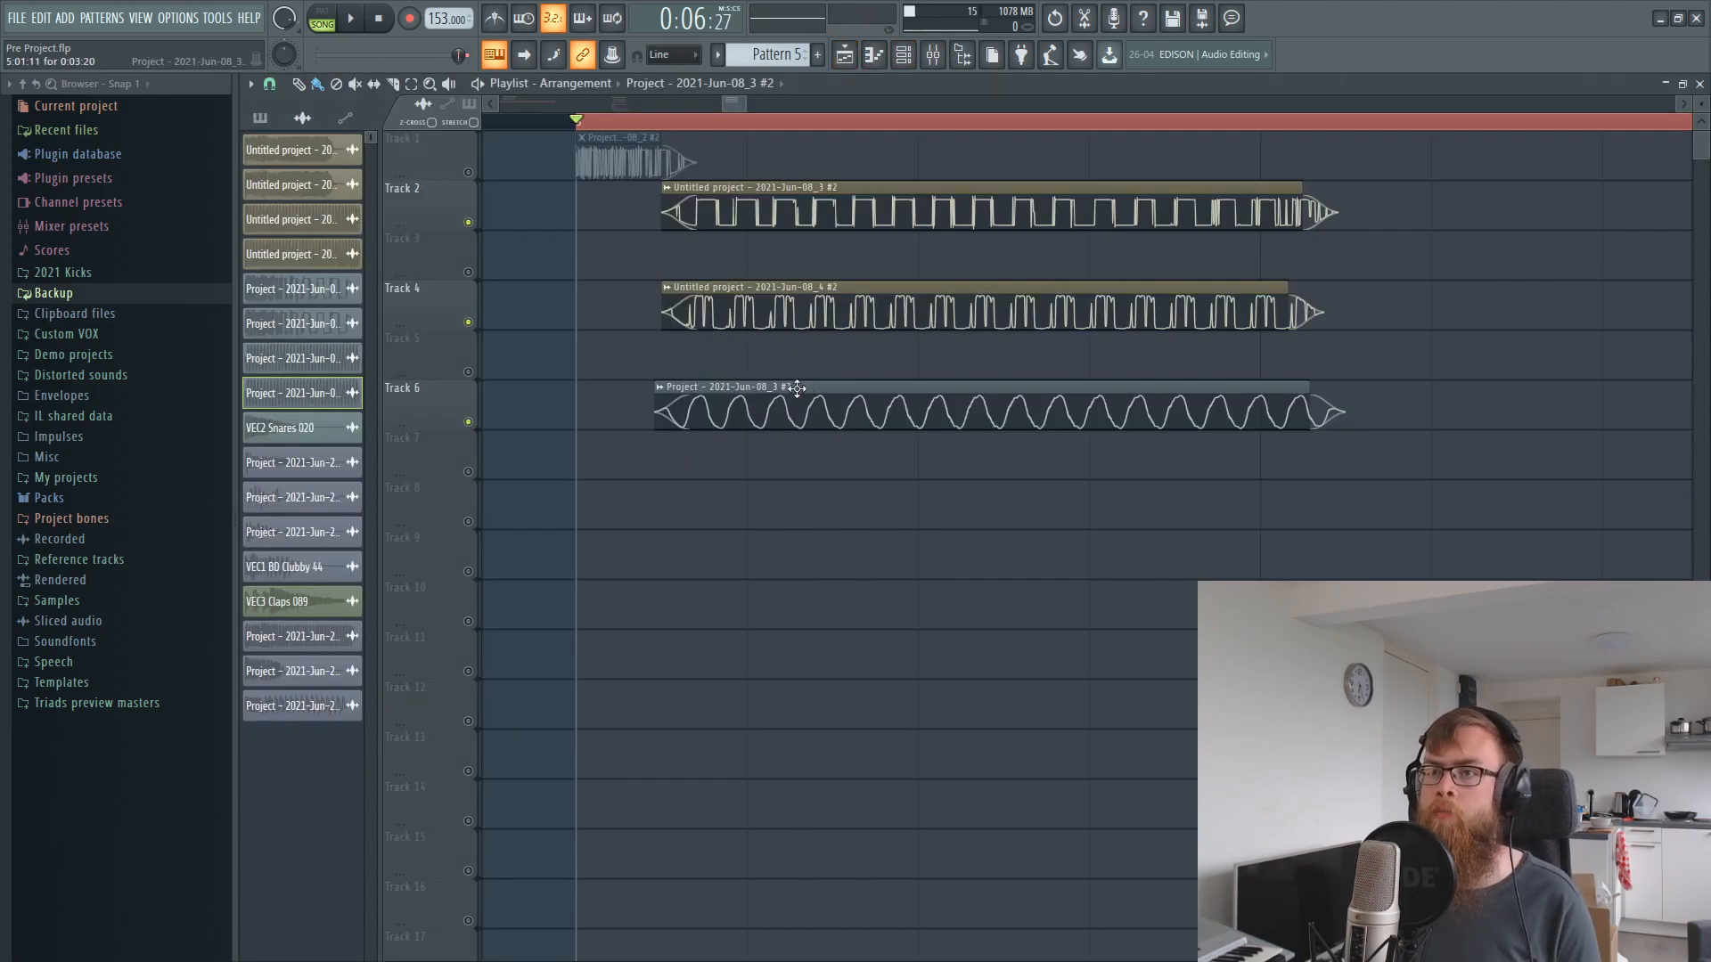
left_click_drag(796, 387, 798, 387)
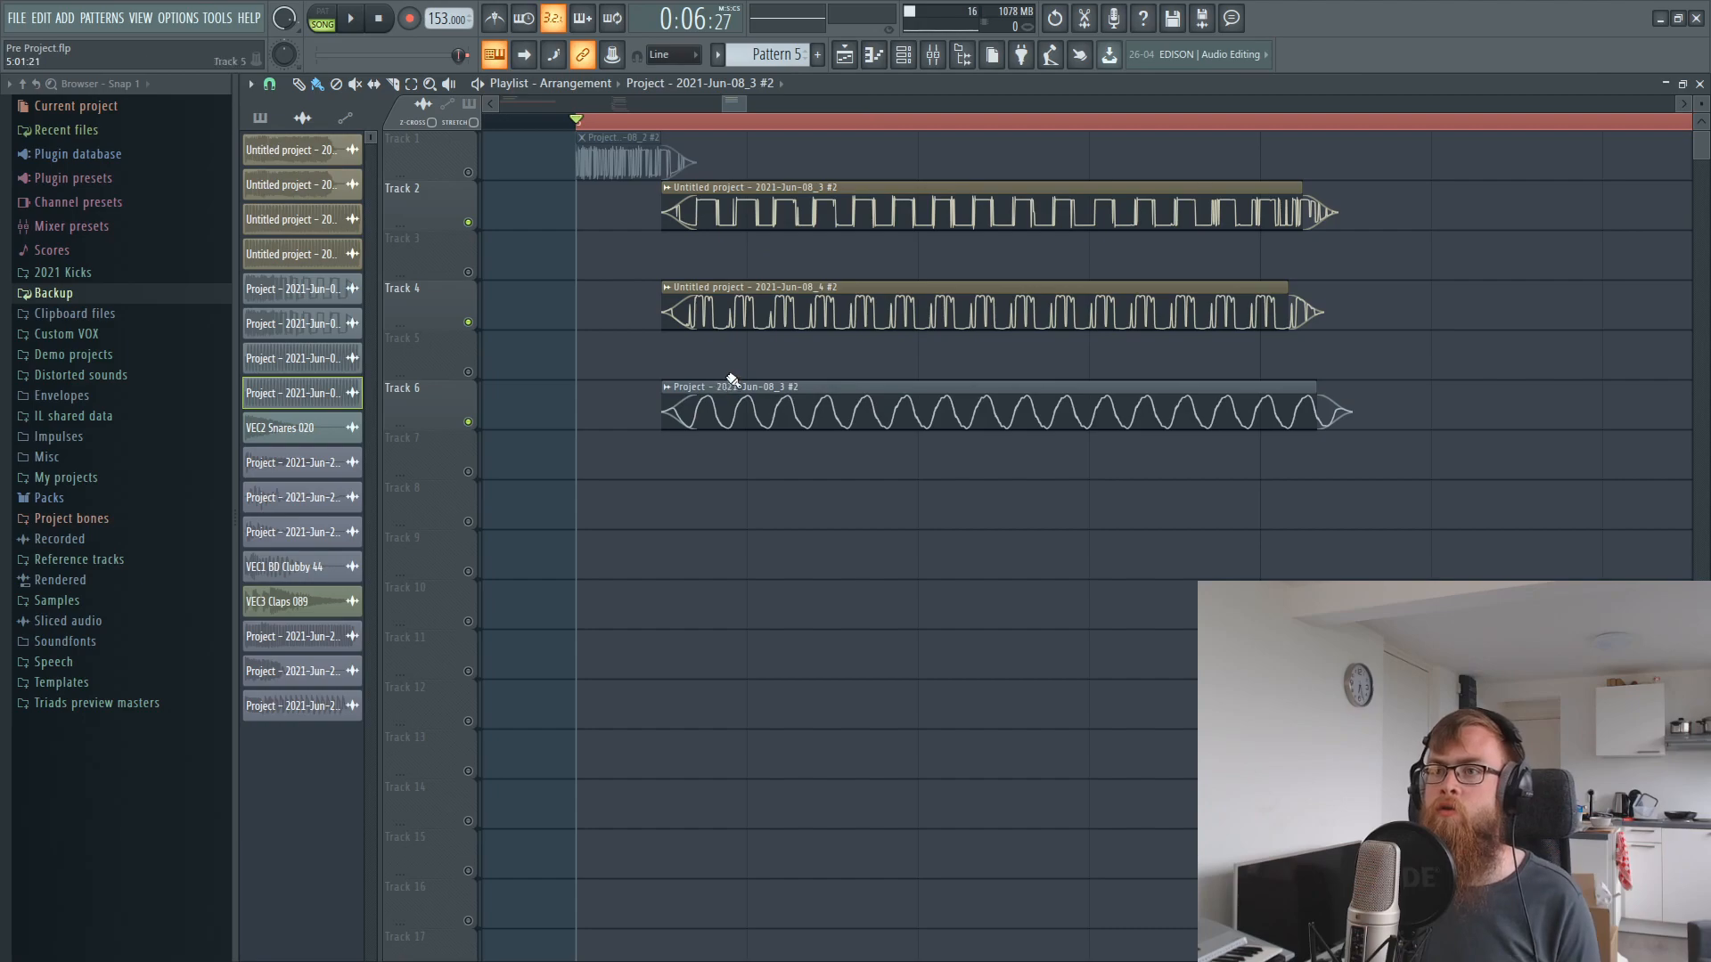
- Audition the aligned layers and raise mixer track 24's fader slightly
left_click(936, 54)
key("space")
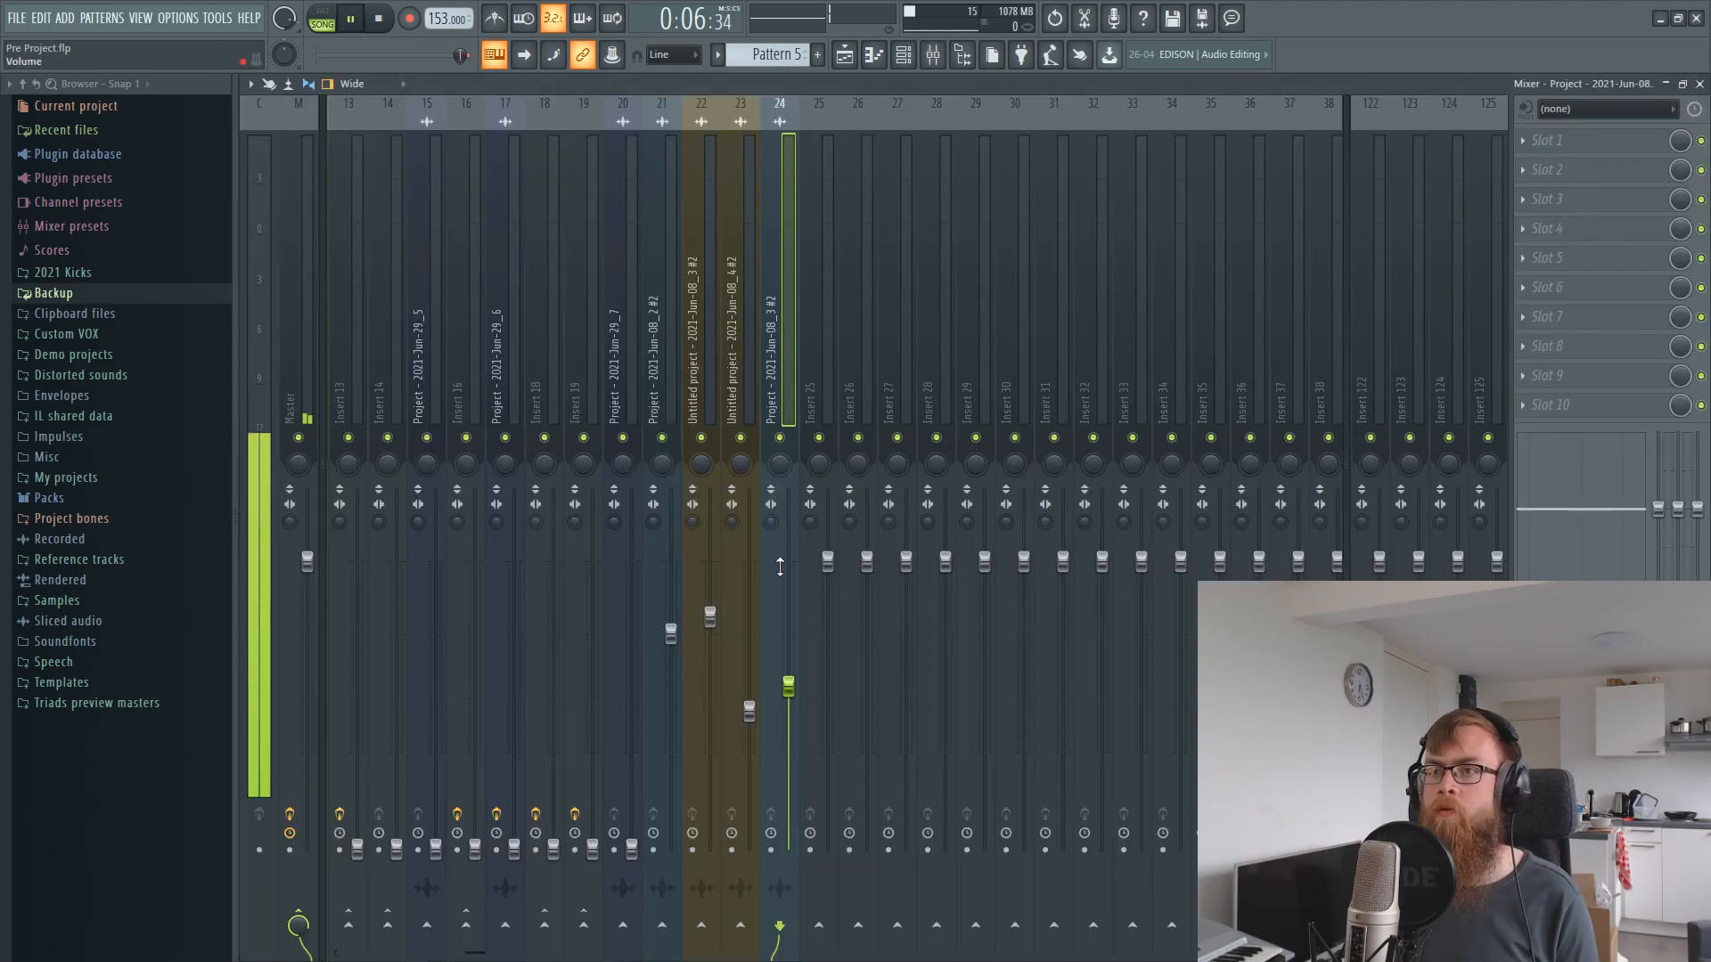
key("space")
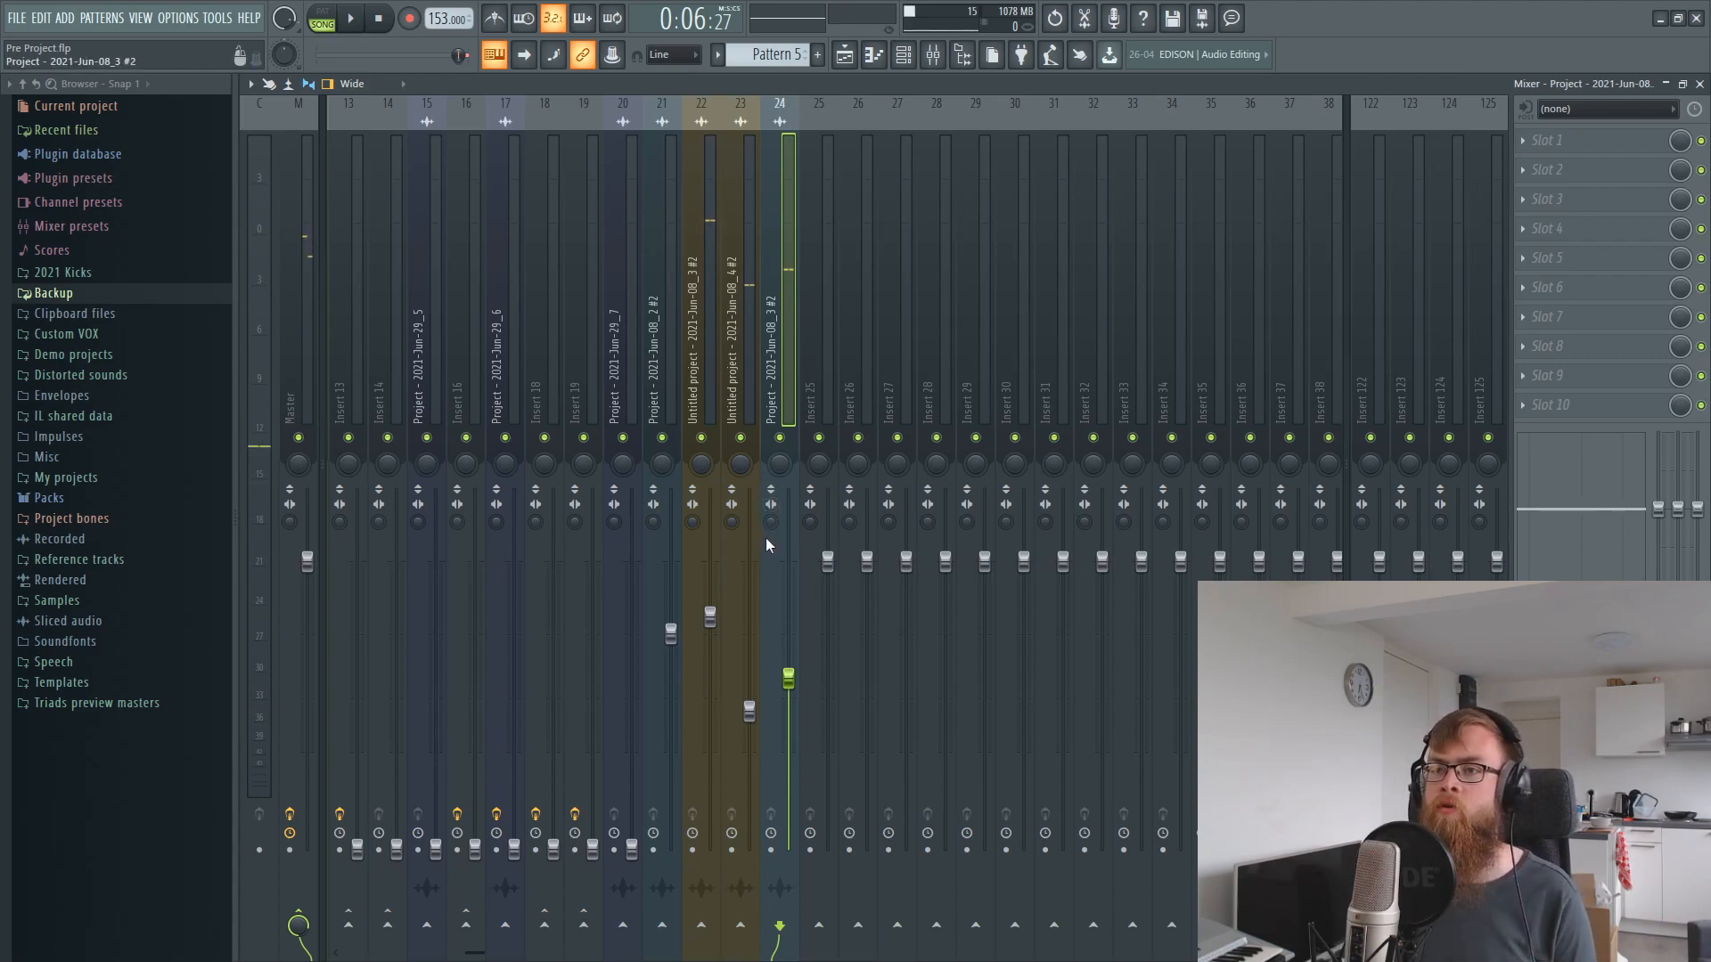
- Raise the faders of mixer tracks 22 and 23 and lower track 24's slightly while auditioning the layers
key("space")
key("space")
left_click_drag(788, 678, 749, 681)
key("space")
key("space")
key("space")
left_click_drag(710, 617, 710, 604)
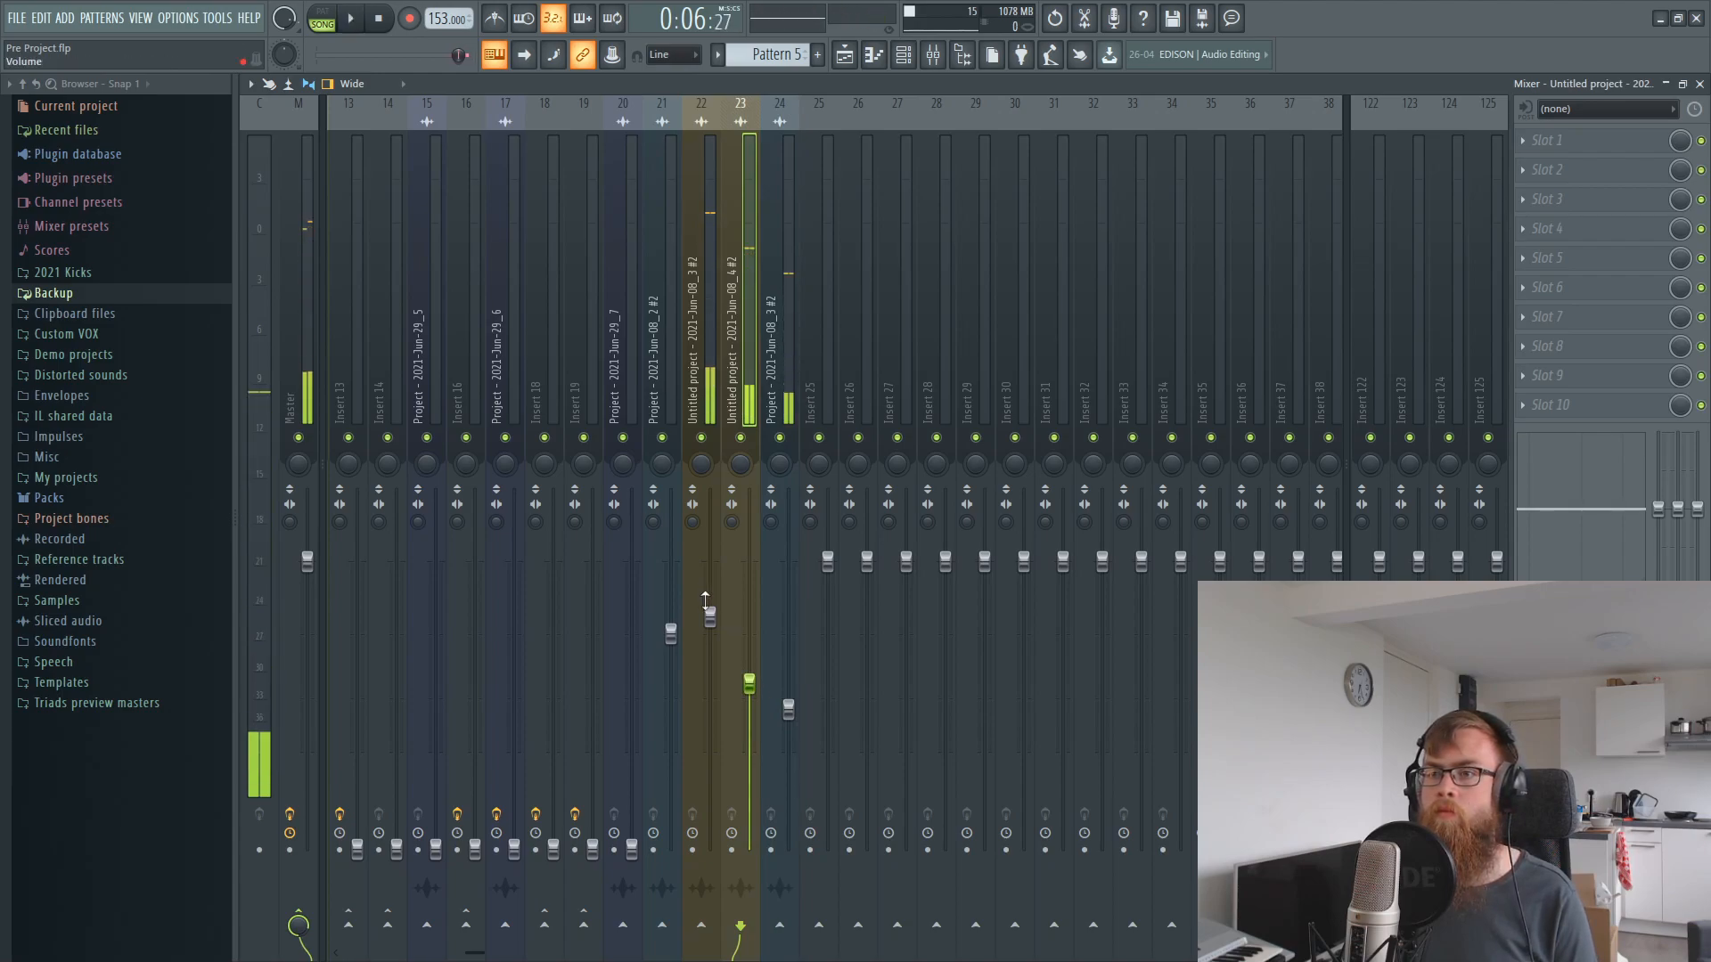
left_click_drag(788, 709, 789, 699)
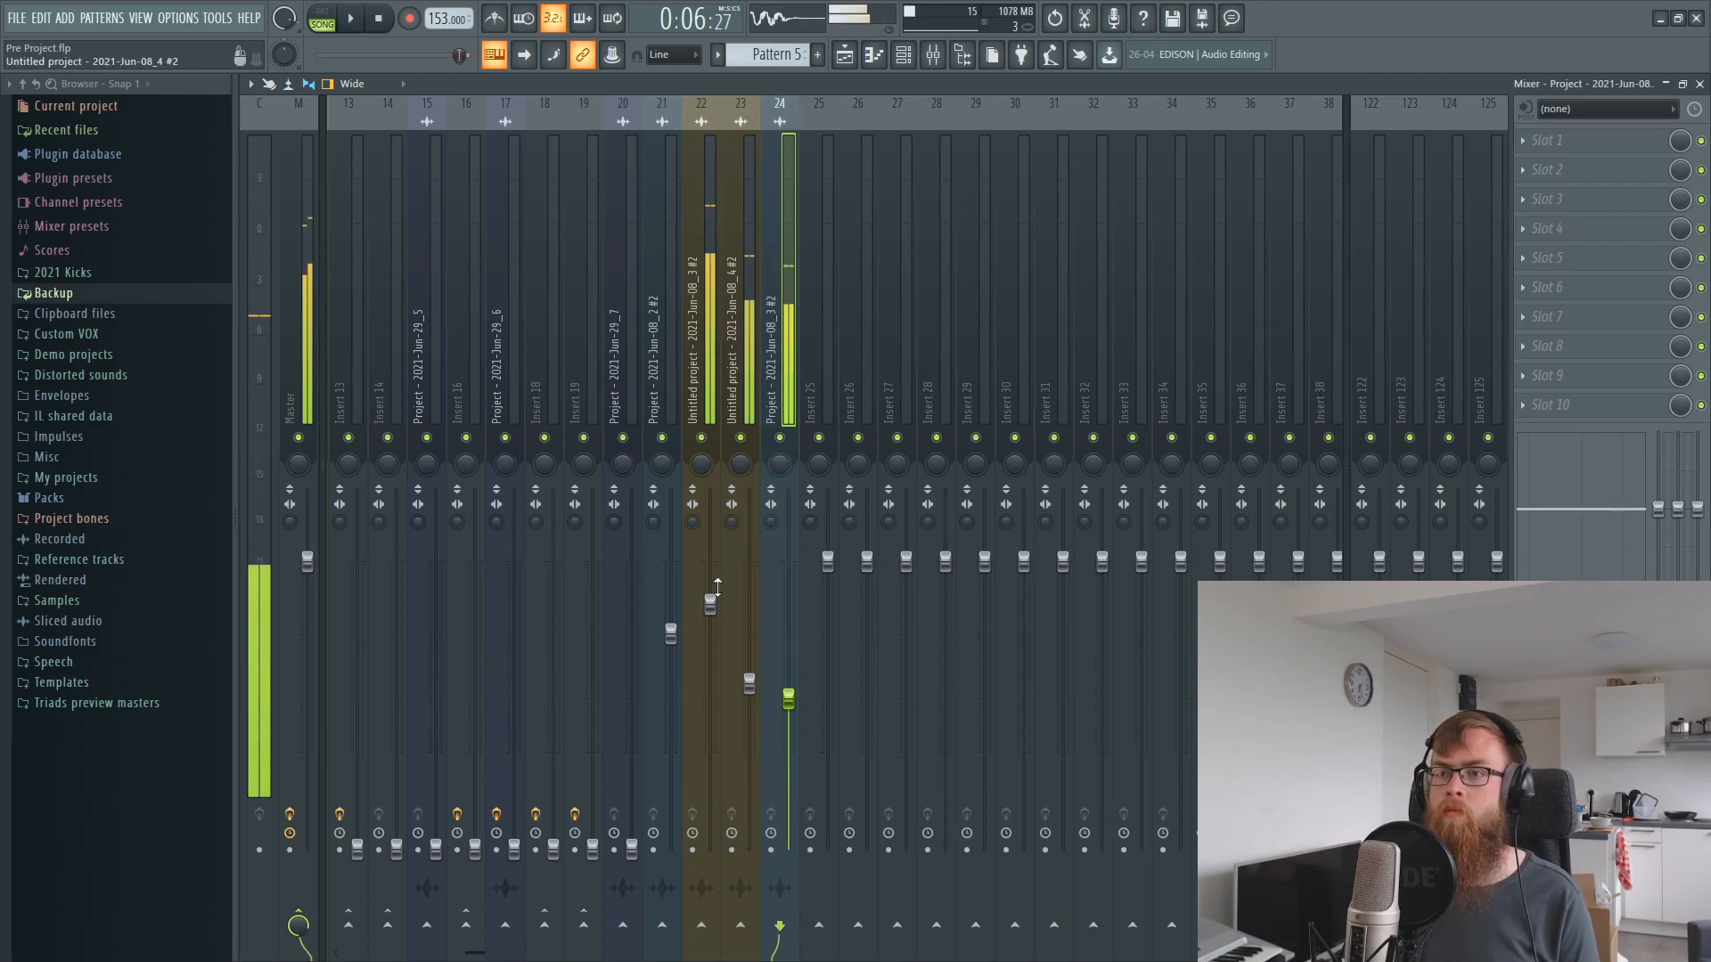
- Unmute playlist Track 1 and return to the mixer
key("space")
left_click(846, 56)
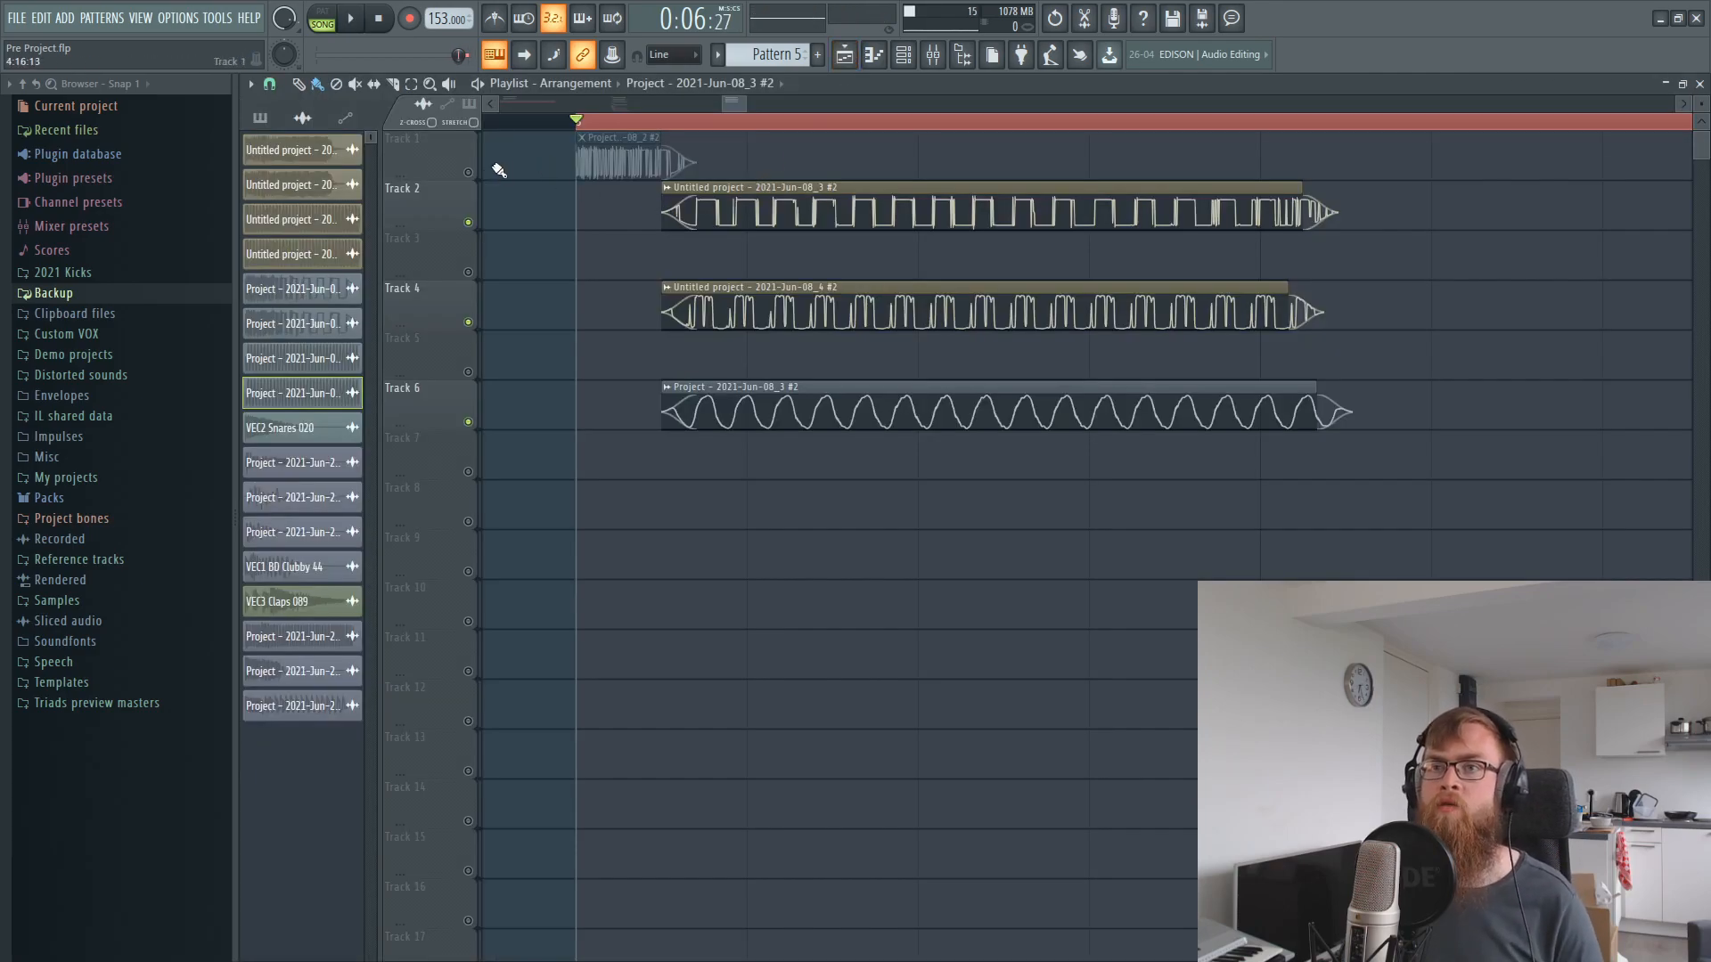
left_click(933, 56)
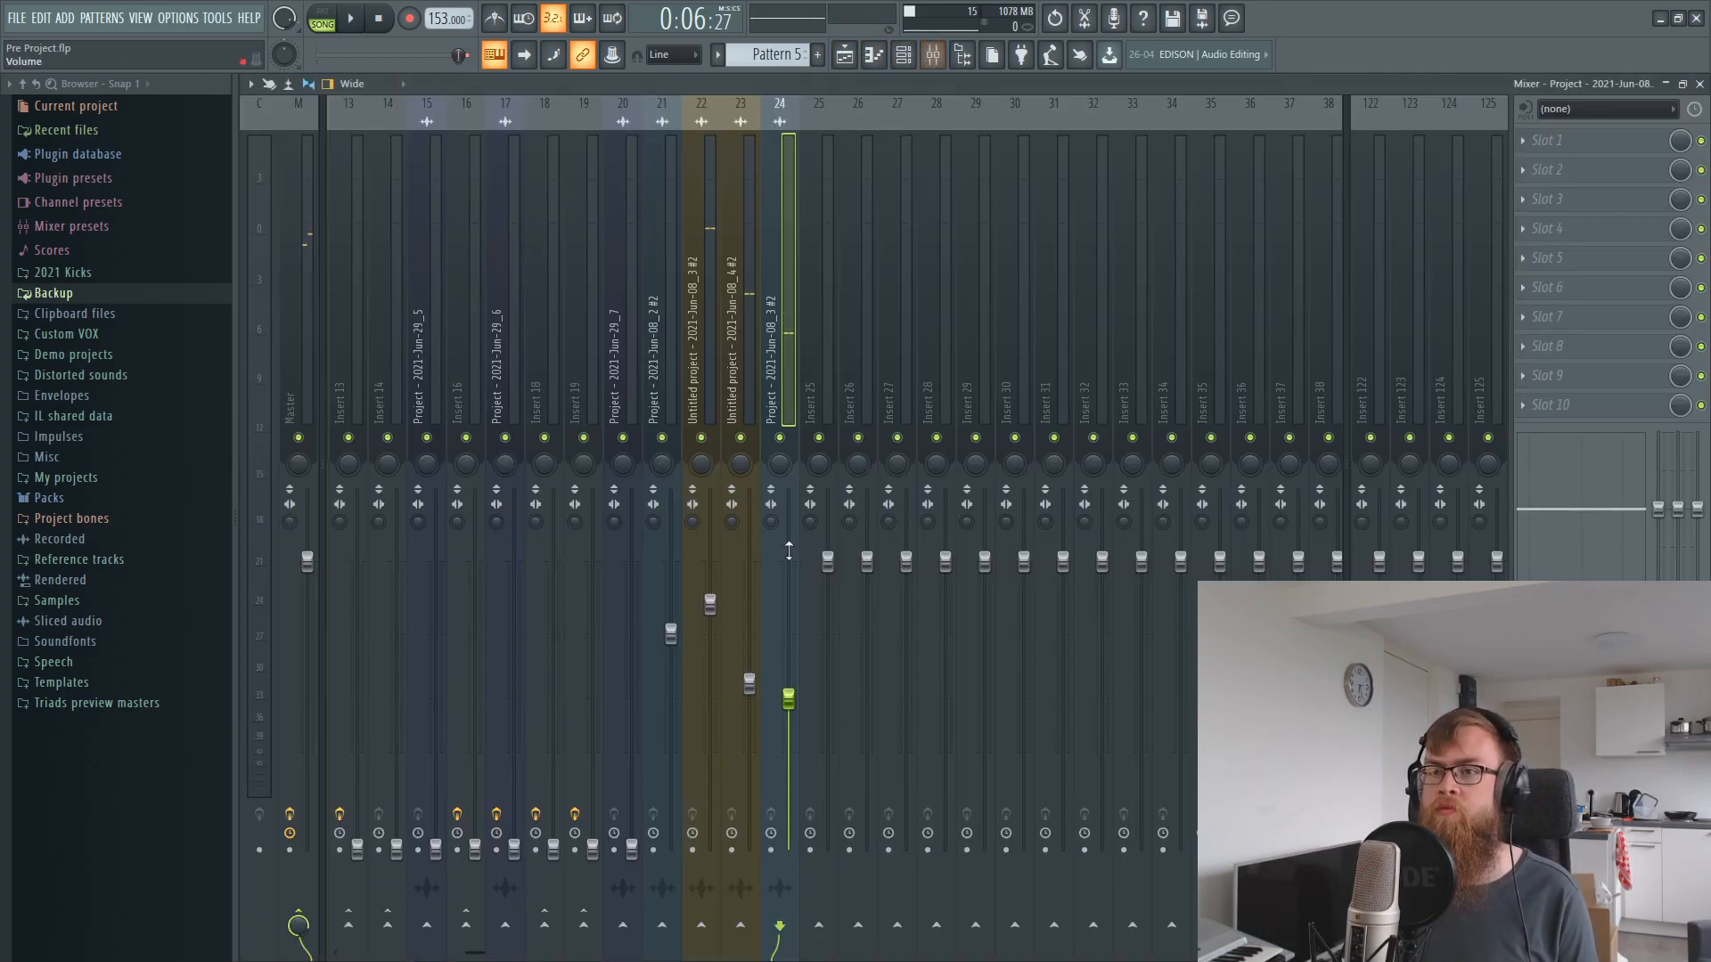
- Select mixer tracks 22 to 24 and lower their faders together slightly while auditioning them with track 21
left_click(719, 334)
left_click(775, 397, "shift")
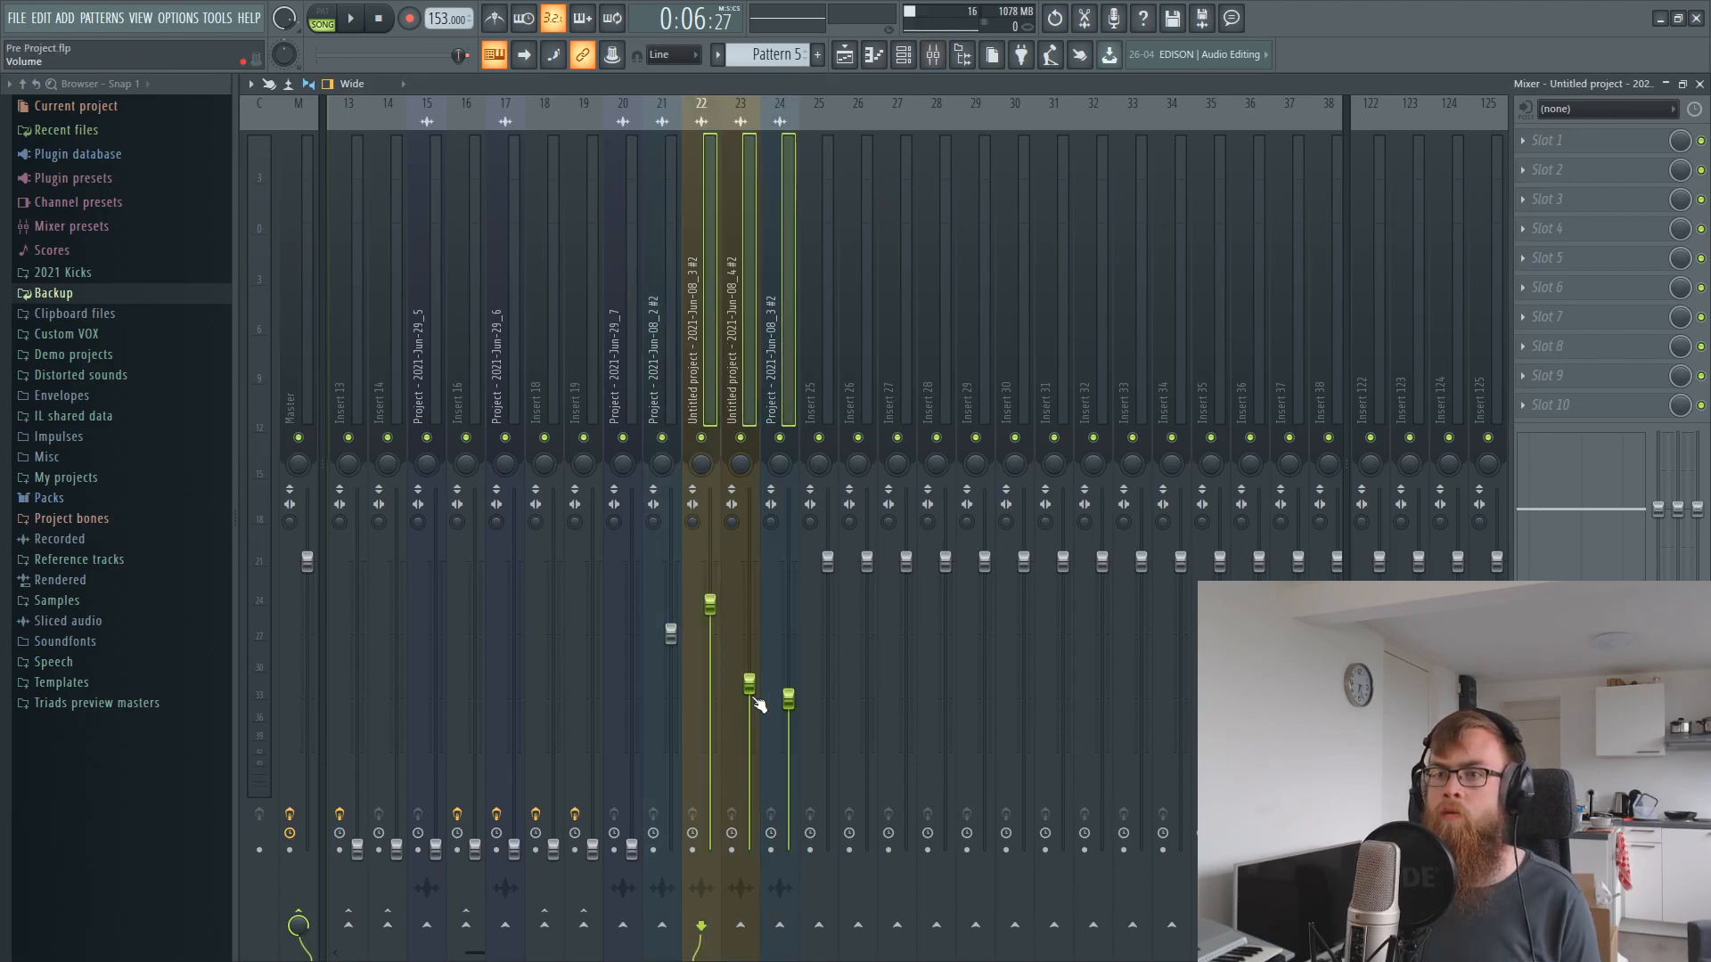
scroll(758, 704, "down", 3)
key("space")
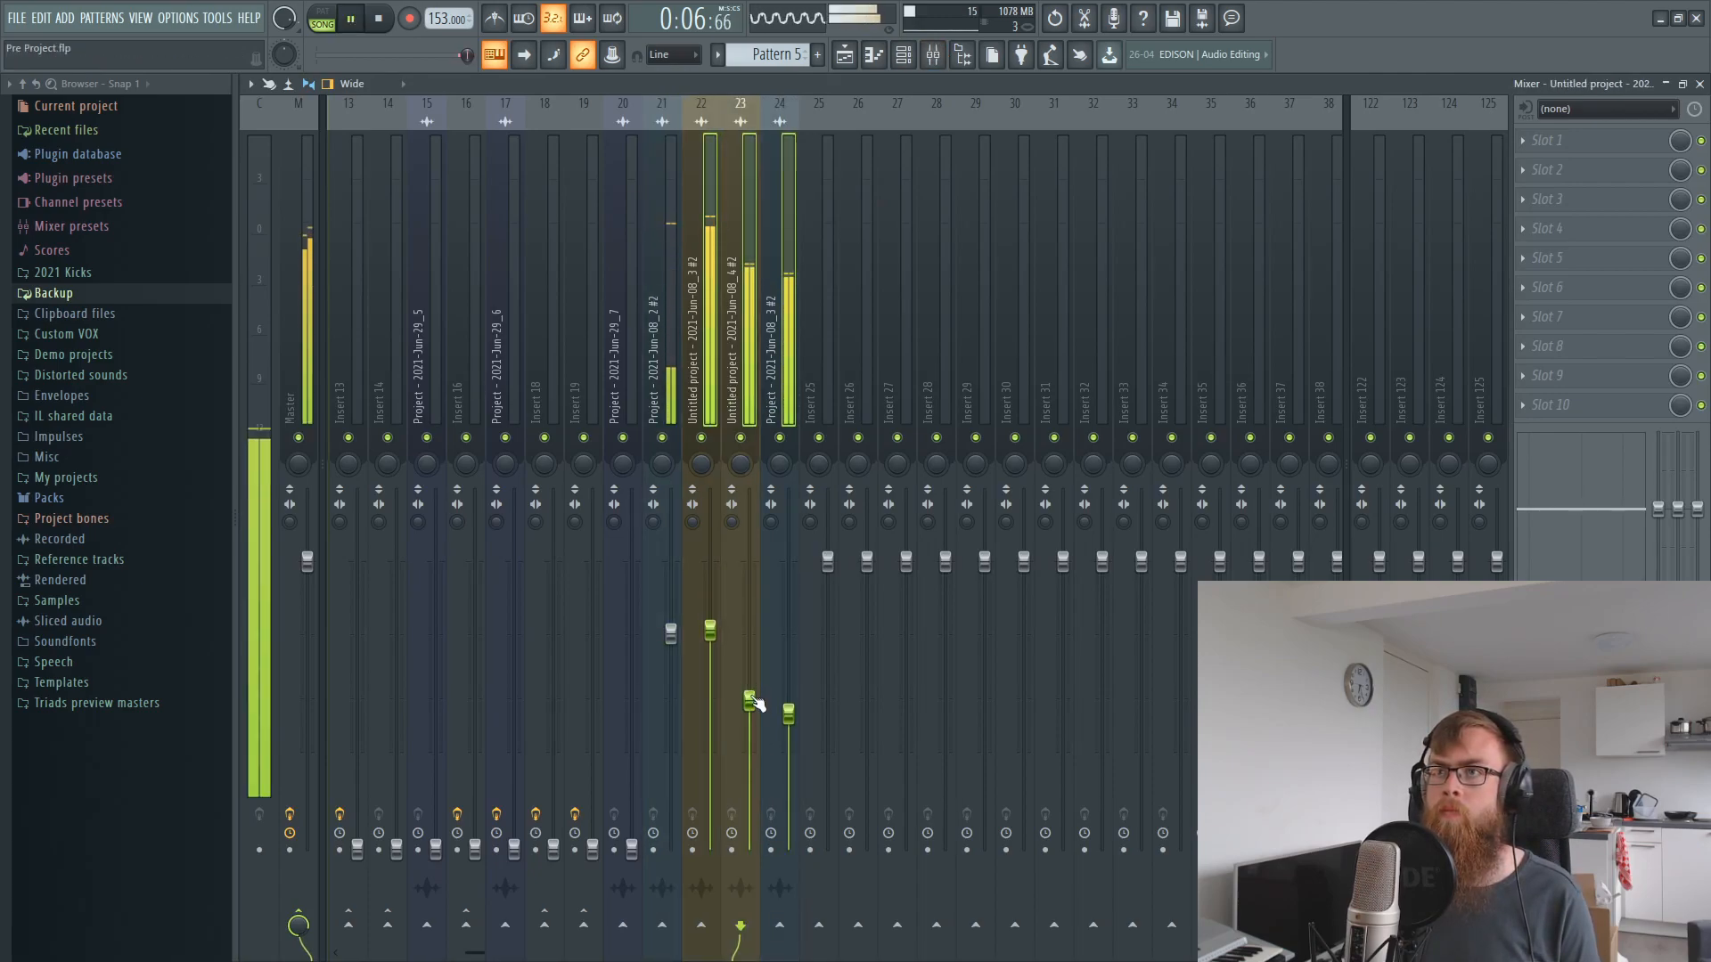
scroll(753, 704, "down", 1)
key("space")
scroll(711, 635, "up", 2)
key("space")
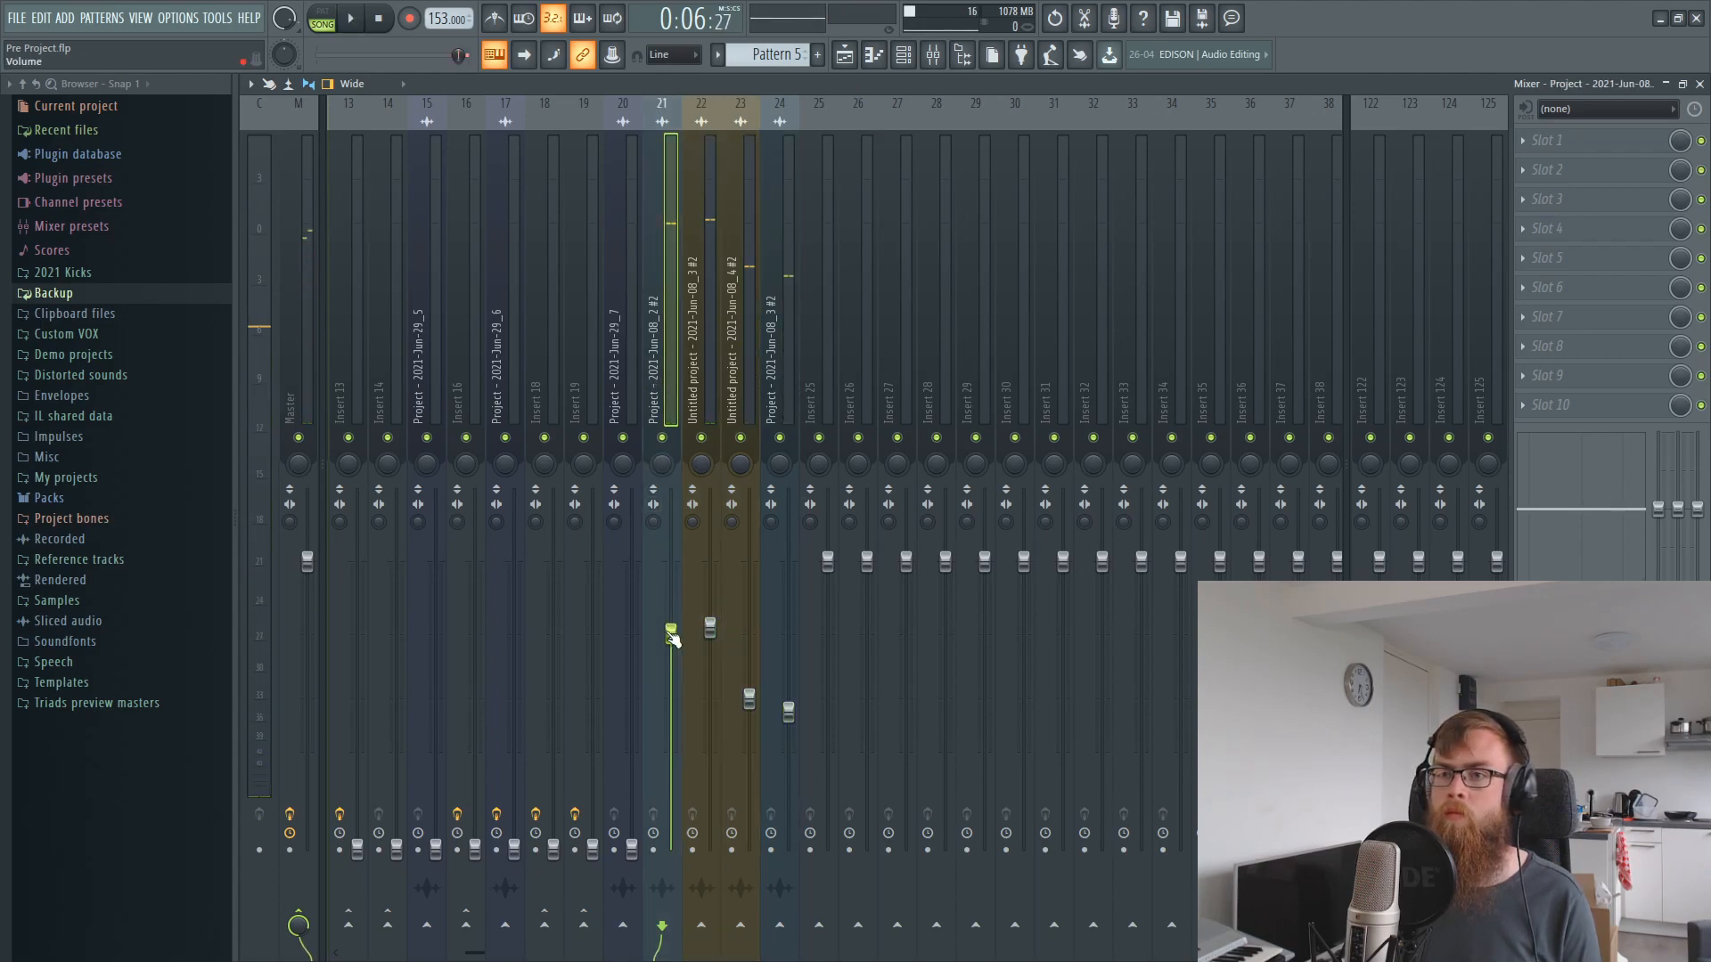
- Raise mixer track 21's fader slightly, then nudge the faders of tracks 22 to 24 up together and audition the mix
left_click_drag(673, 636, 672, 629)
left_click(705, 392)
left_click_drag(783, 376, 712, 376)
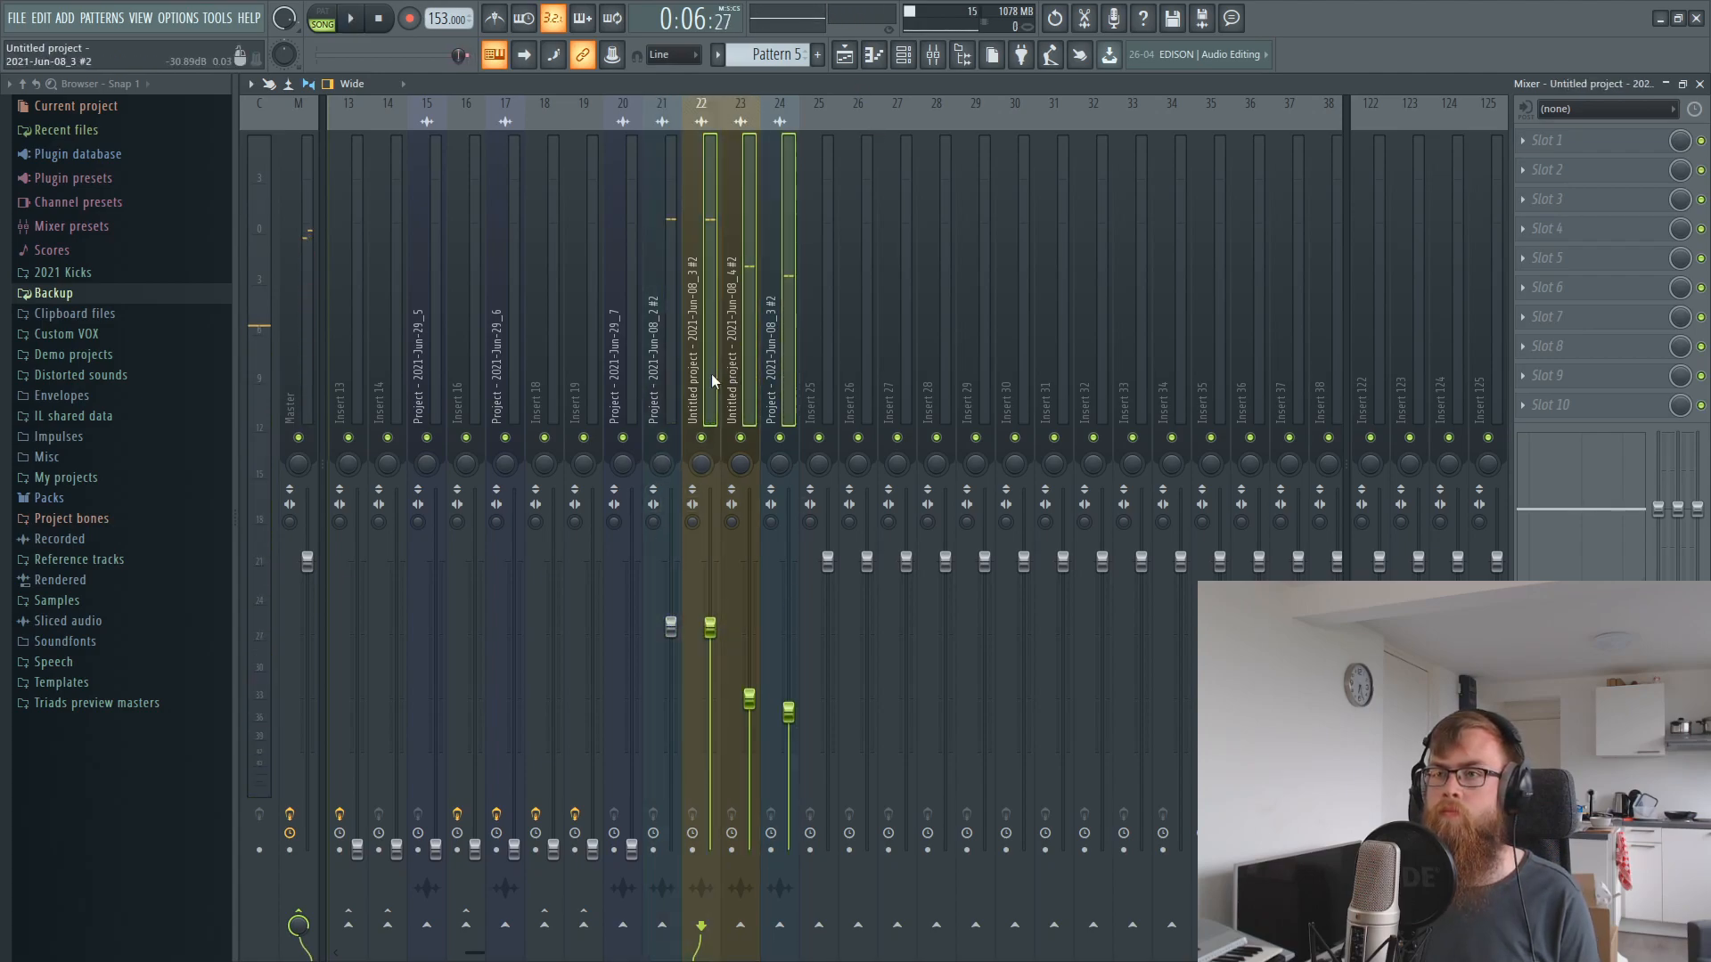
left_click_drag(754, 702, 754, 695)
key("space")
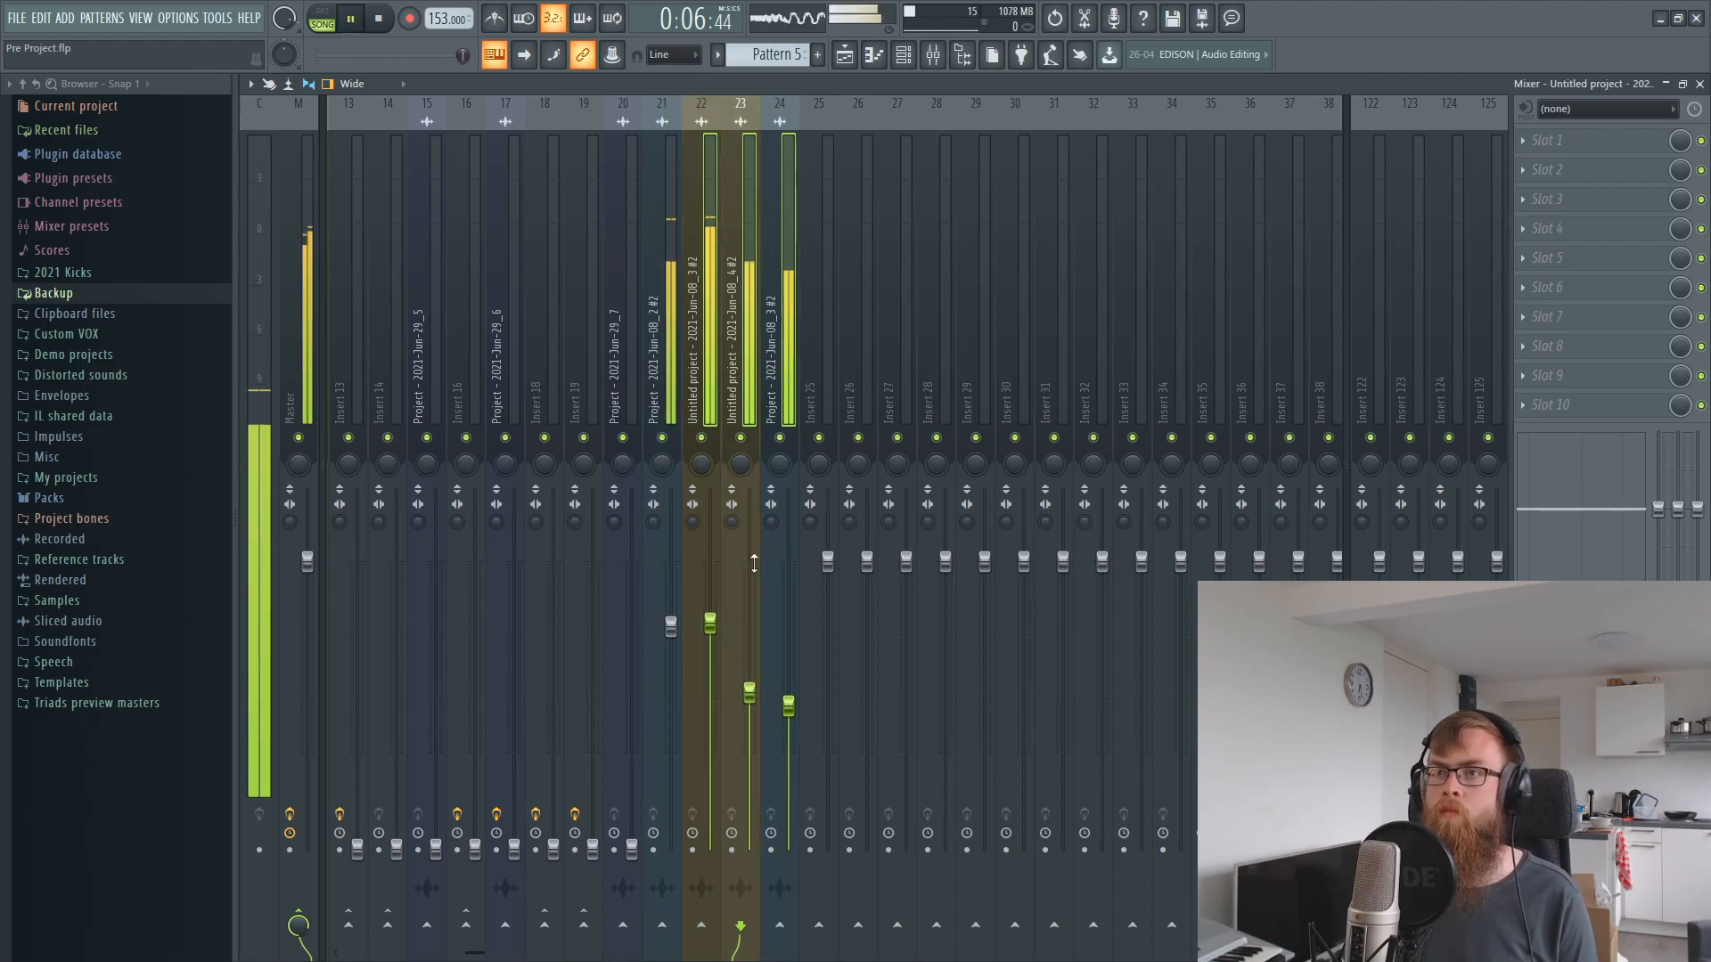
key("space")
- Unmute all the playlist tracks and audition the four layered clips
left_click(847, 55)
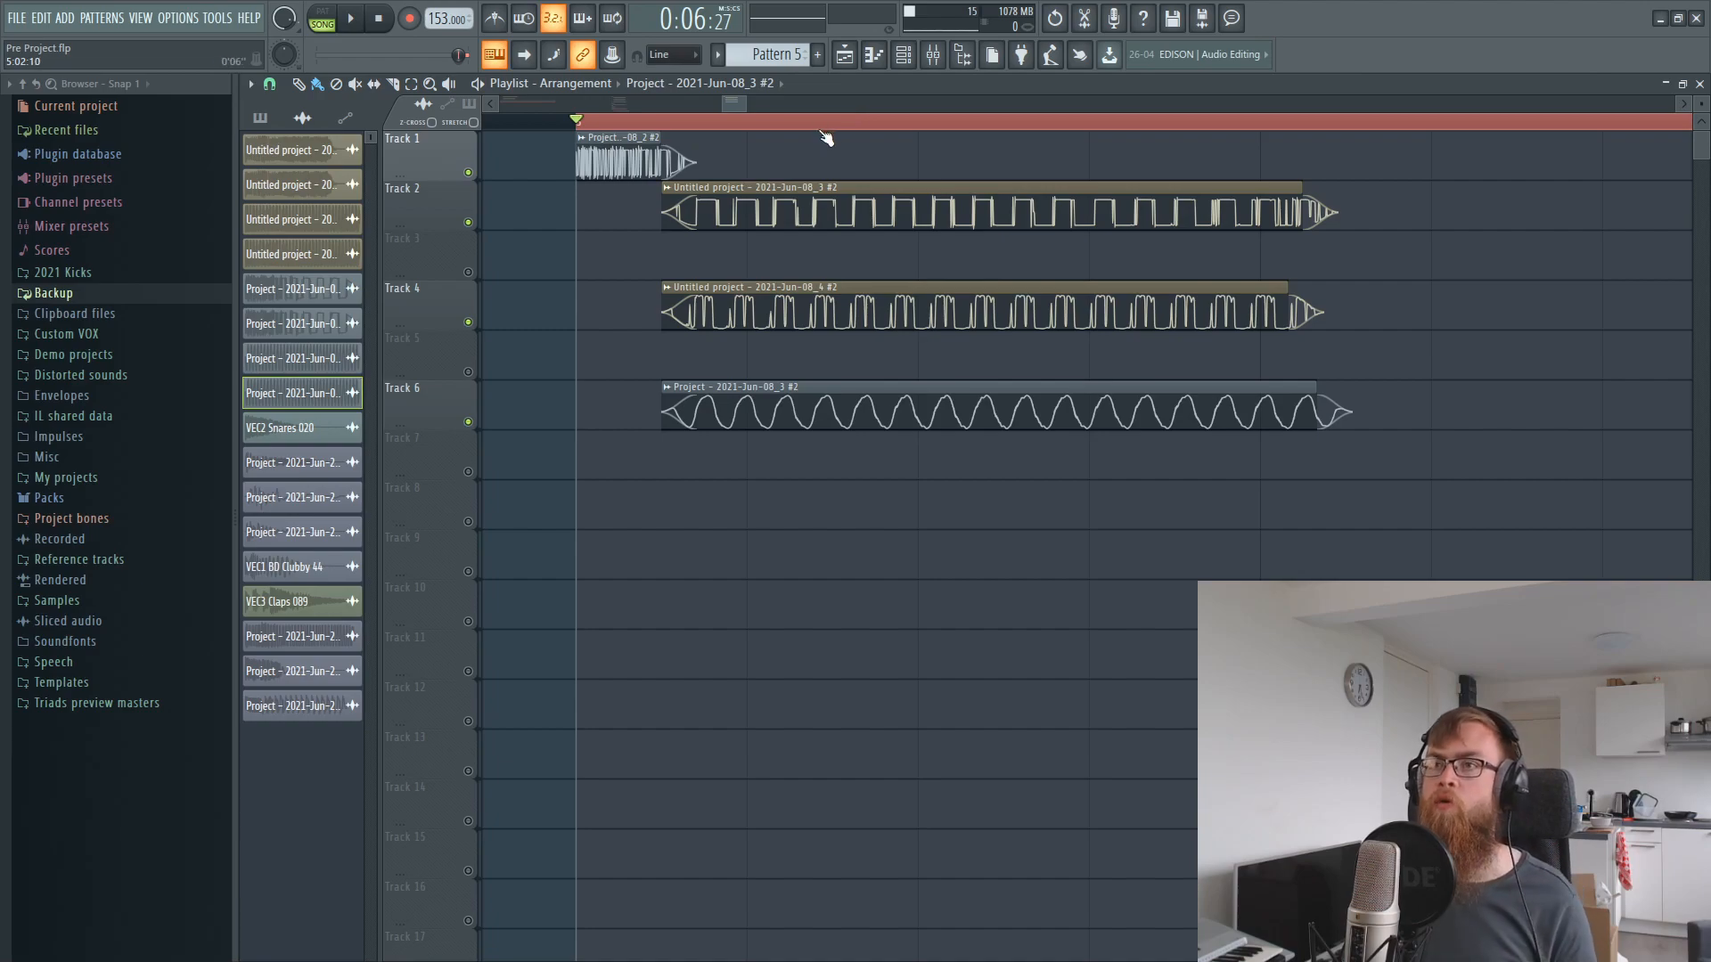
scroll(826, 136, "down", 2)
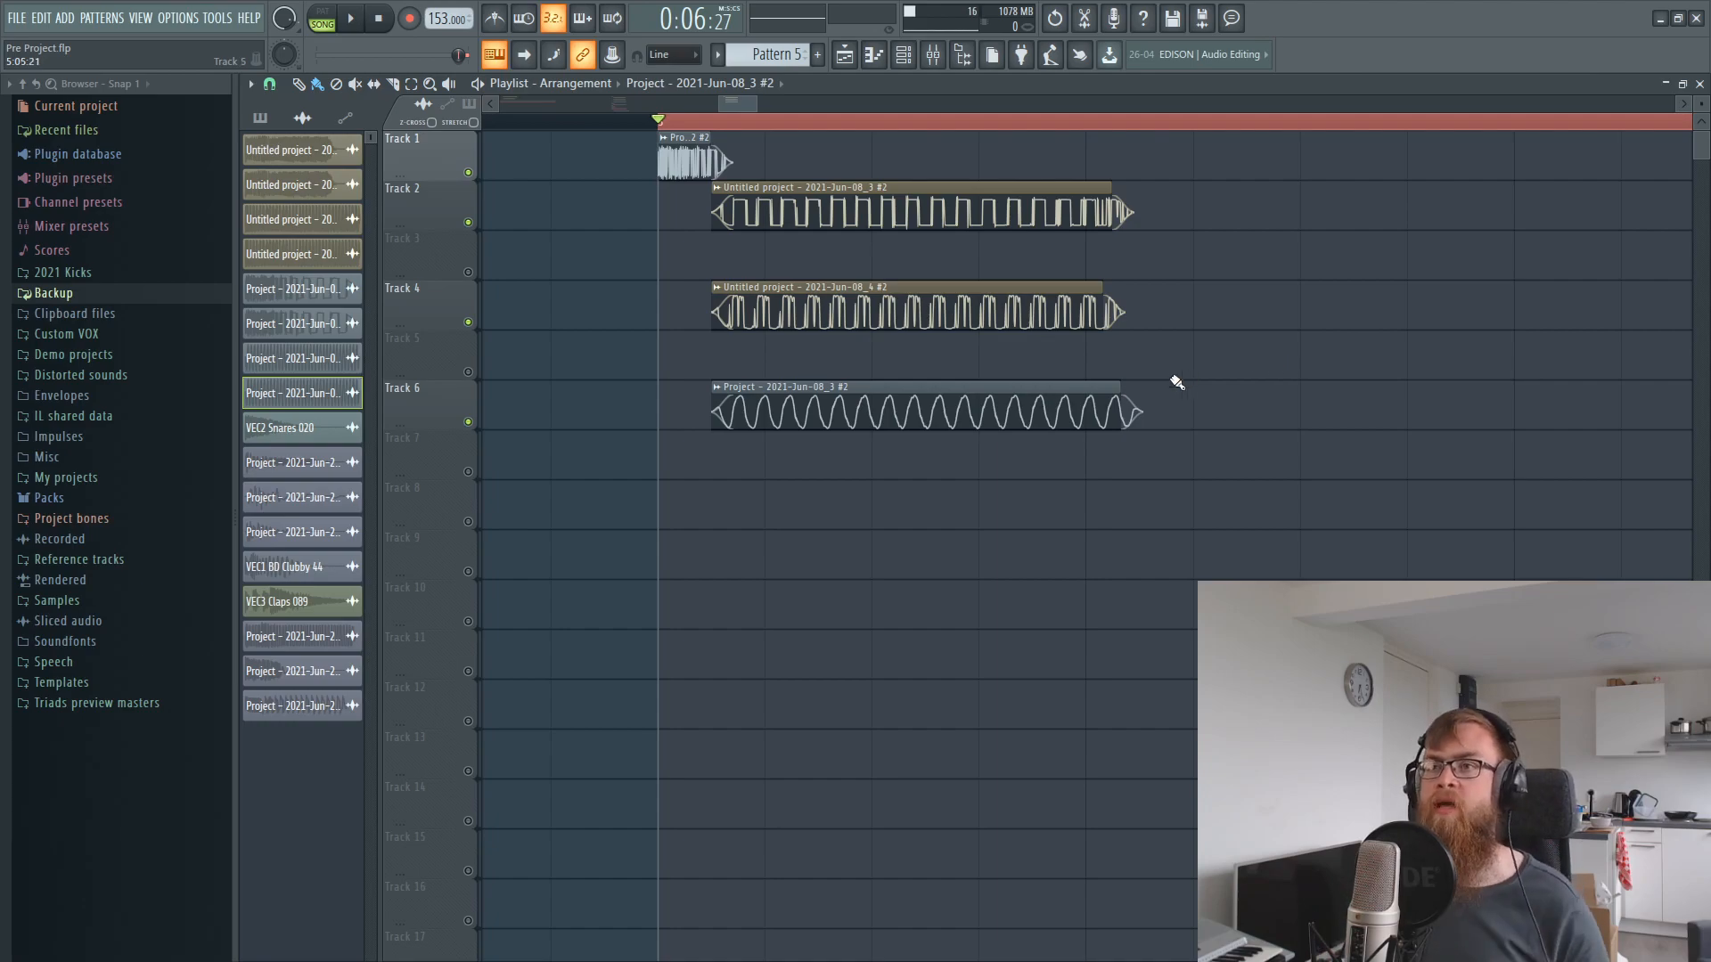
right_click(473, 275)
right_click(472, 274)
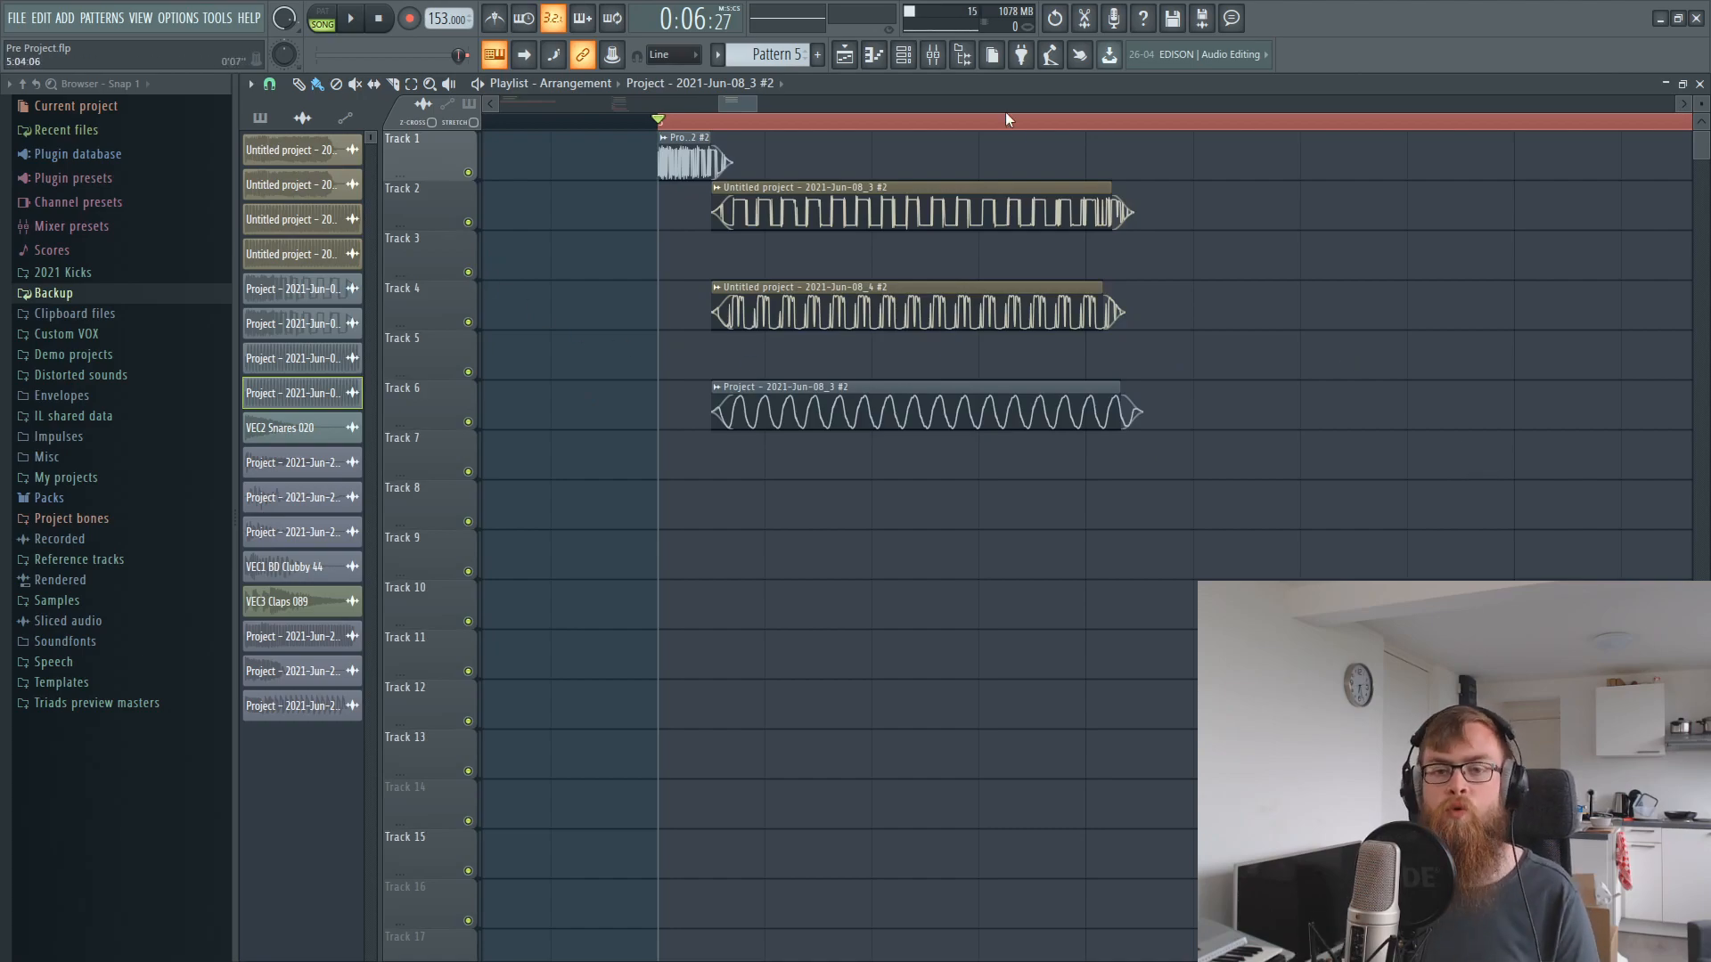
key("space")
key("space")
left_click(933, 54)
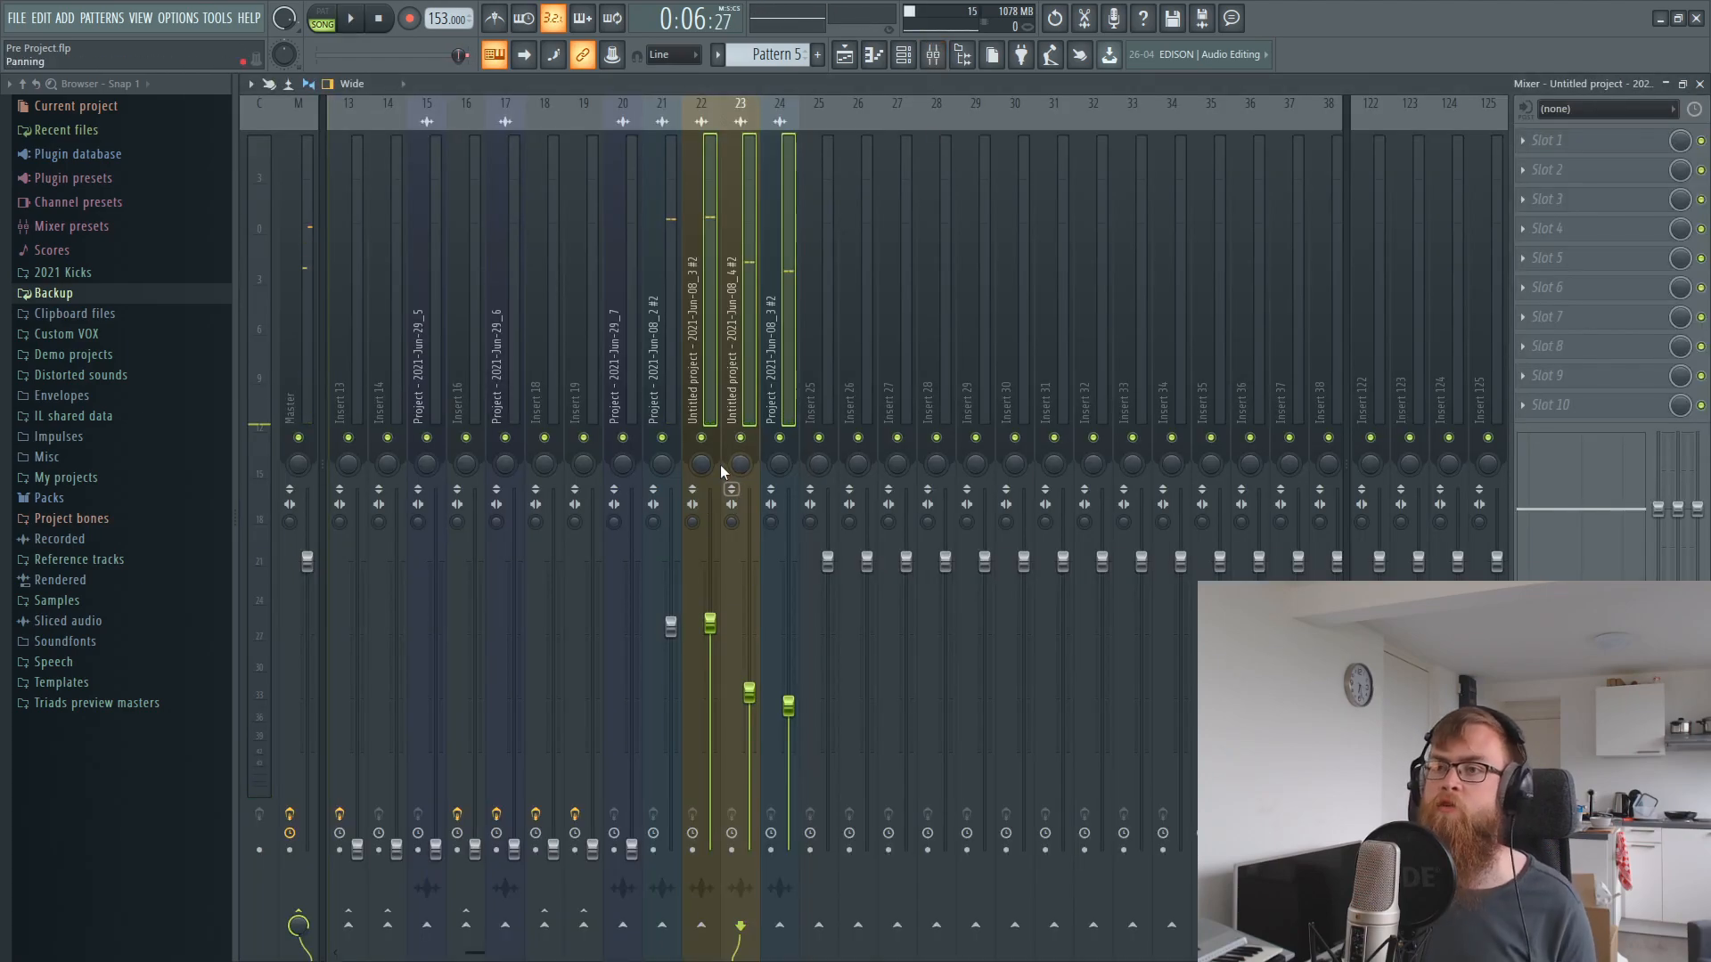
key("F5")
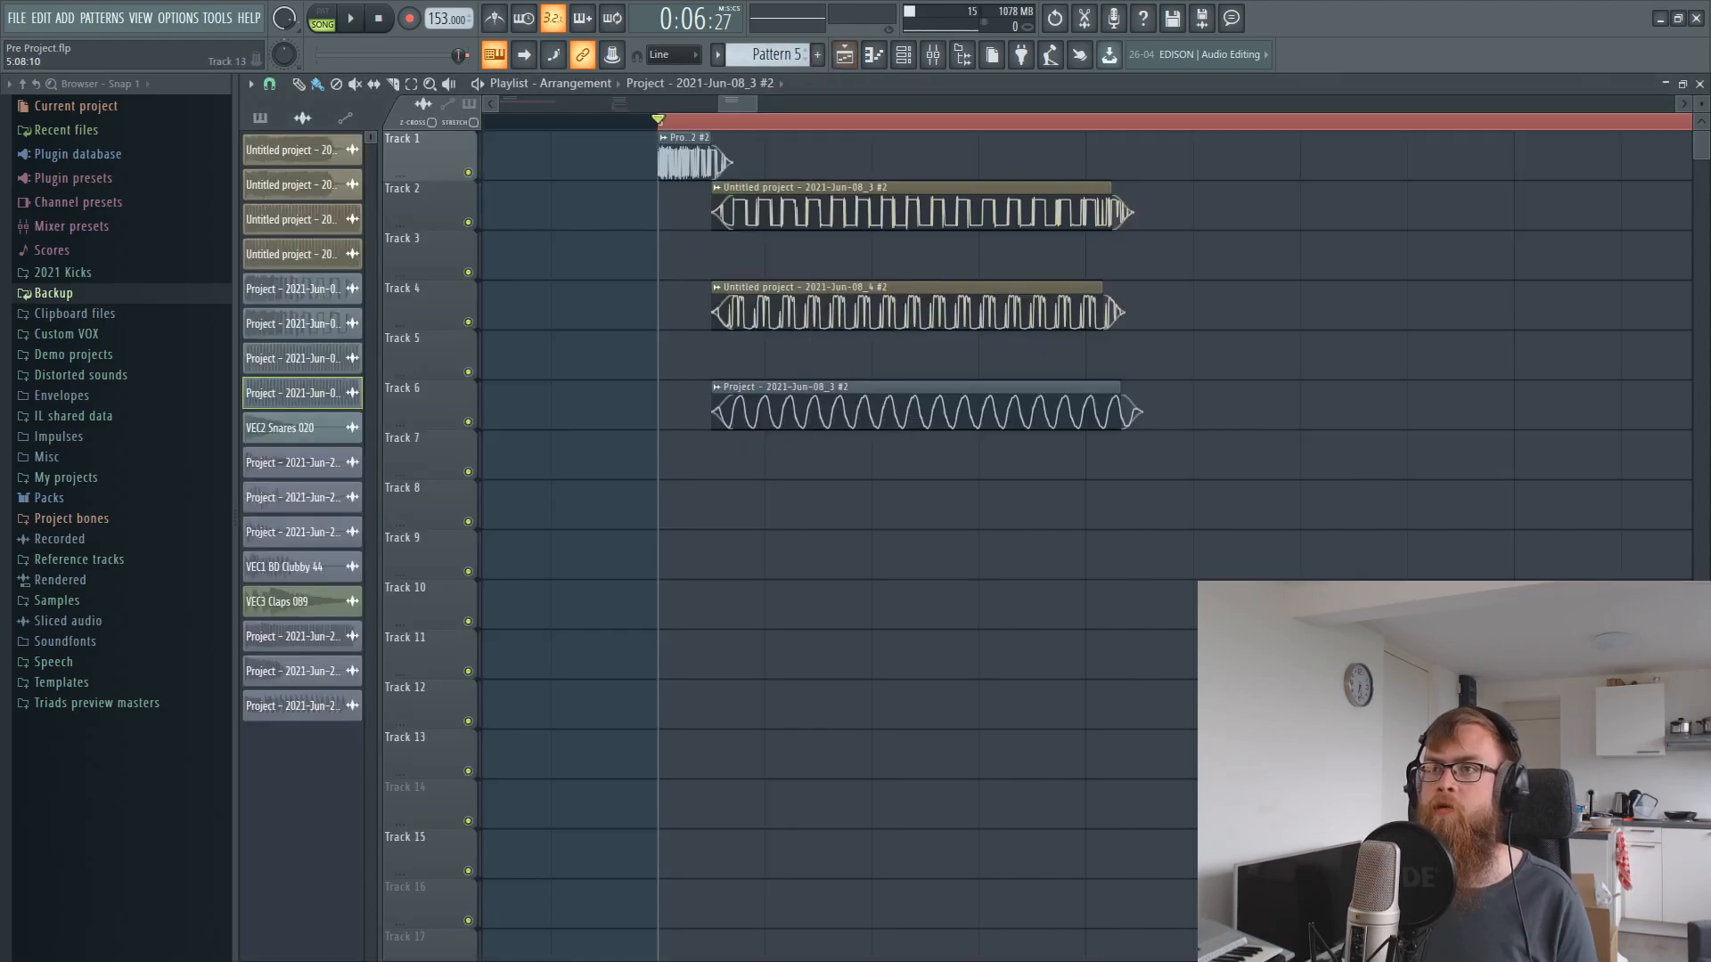
- Try the short Track 3 clip from bar 3 on Track 3 at the start of bar 5 and delete it
scroll(780, 152, "down", 4)
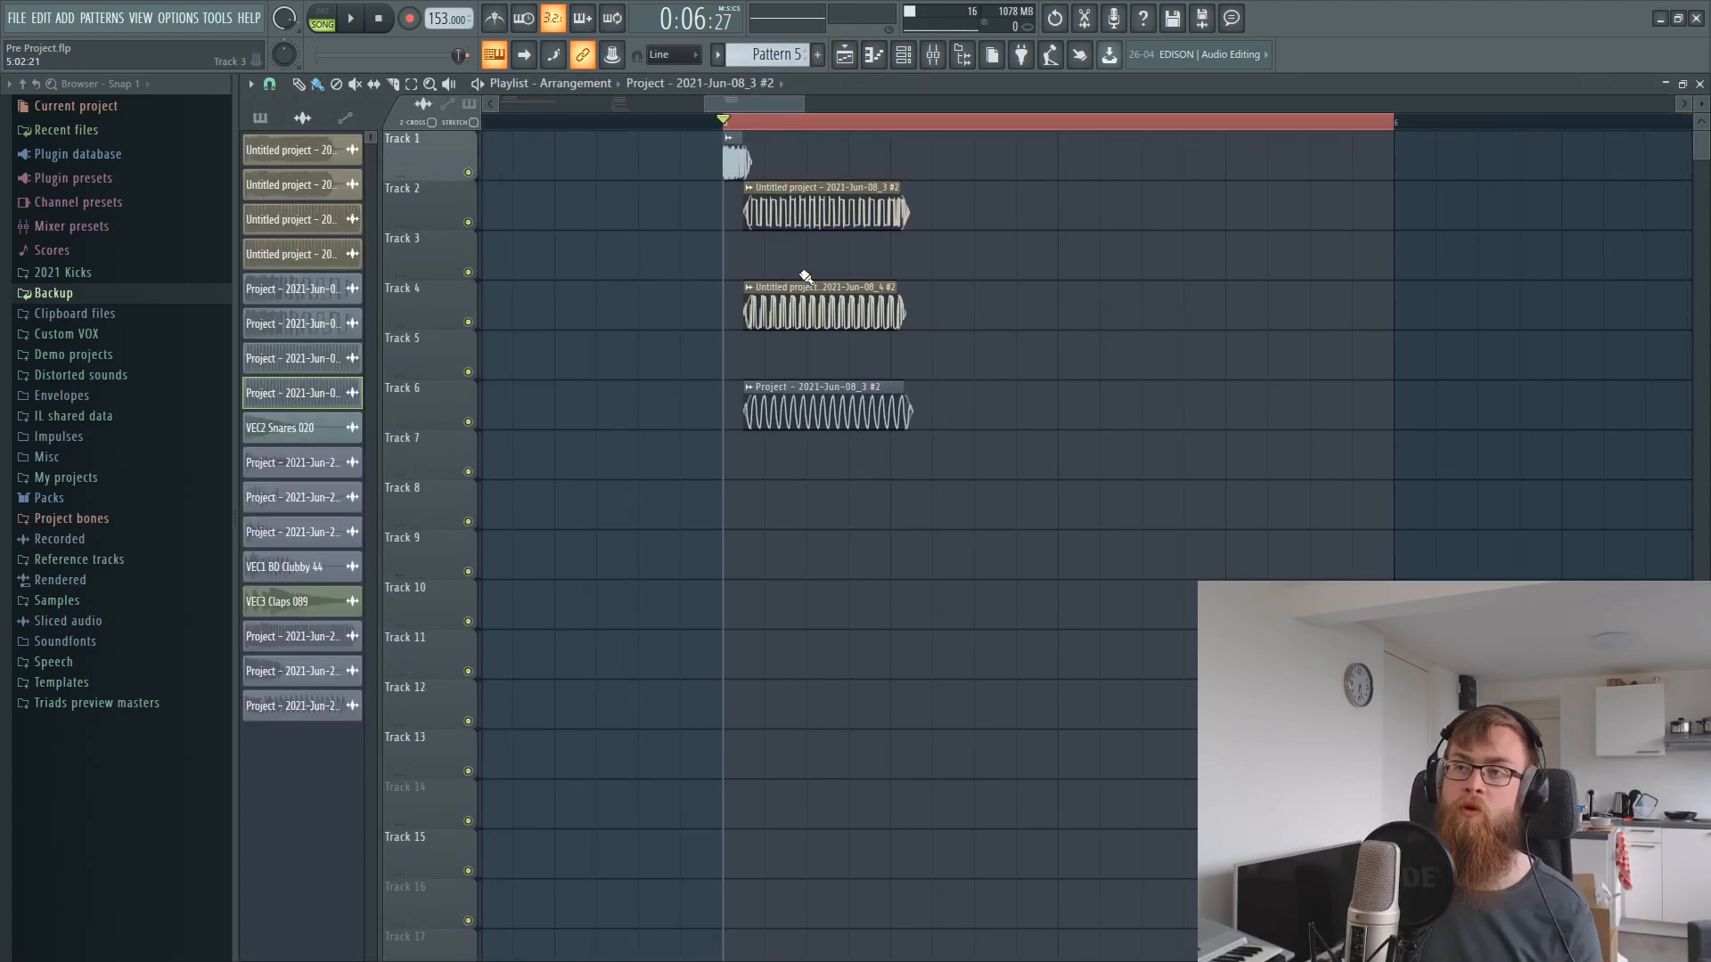
left_click_drag(766, 105, 647, 110)
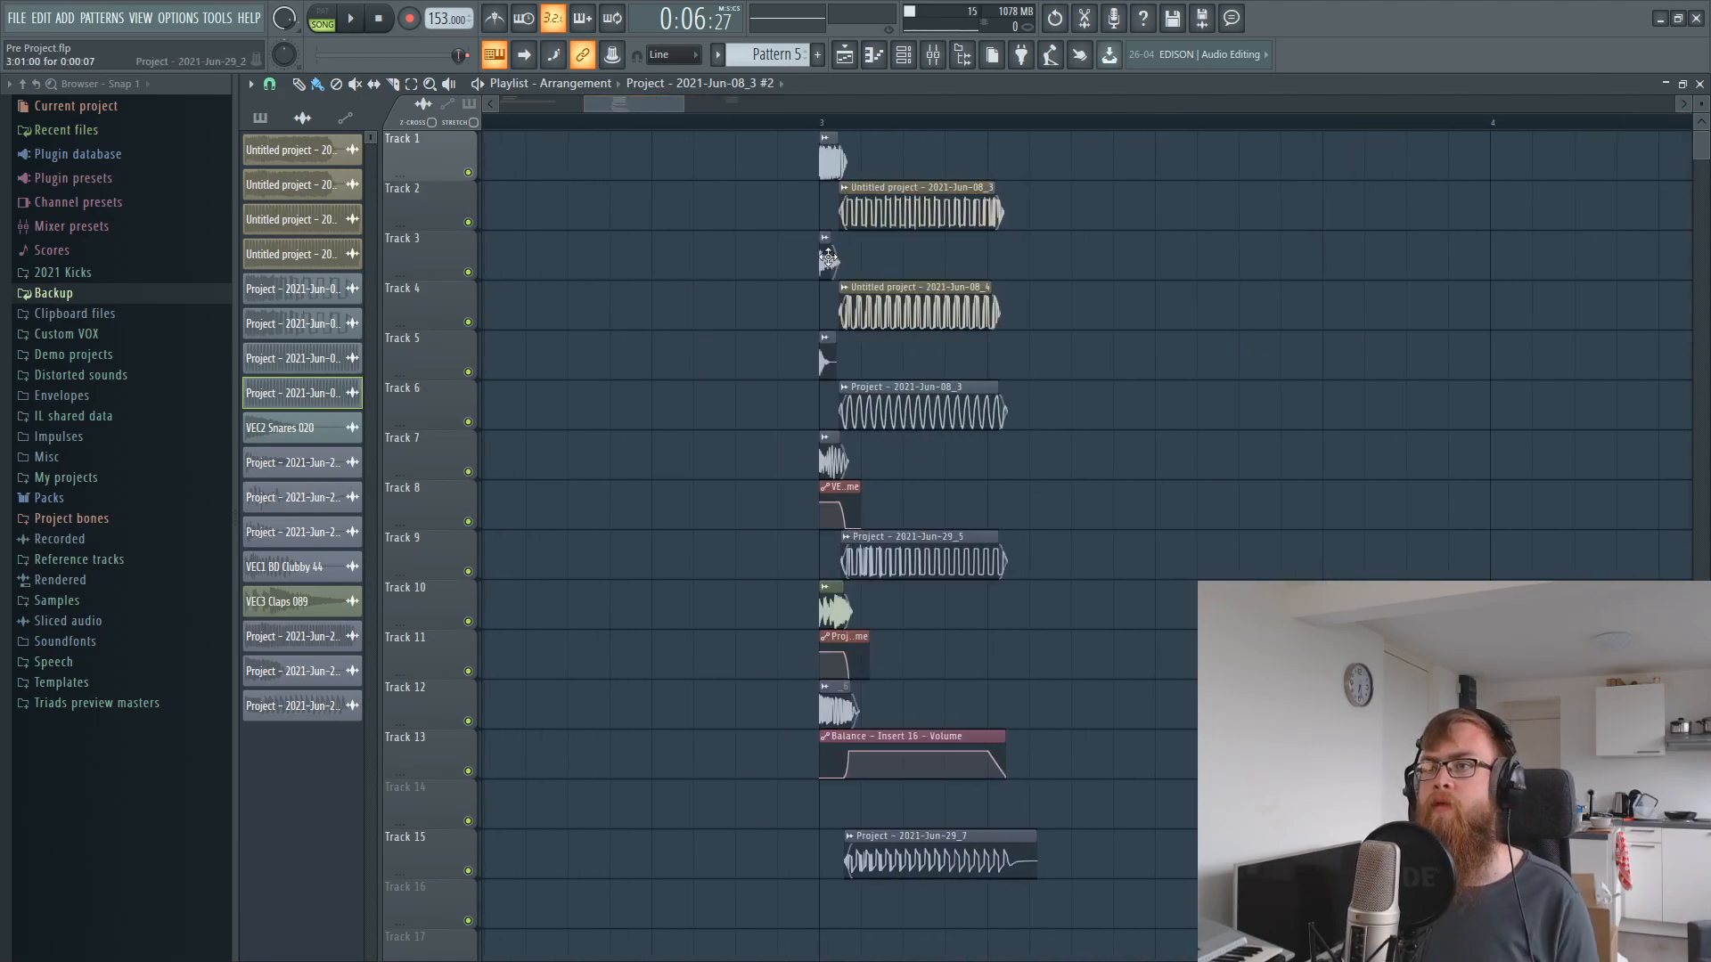
left_click_drag(1053, 258, 1504, 290)
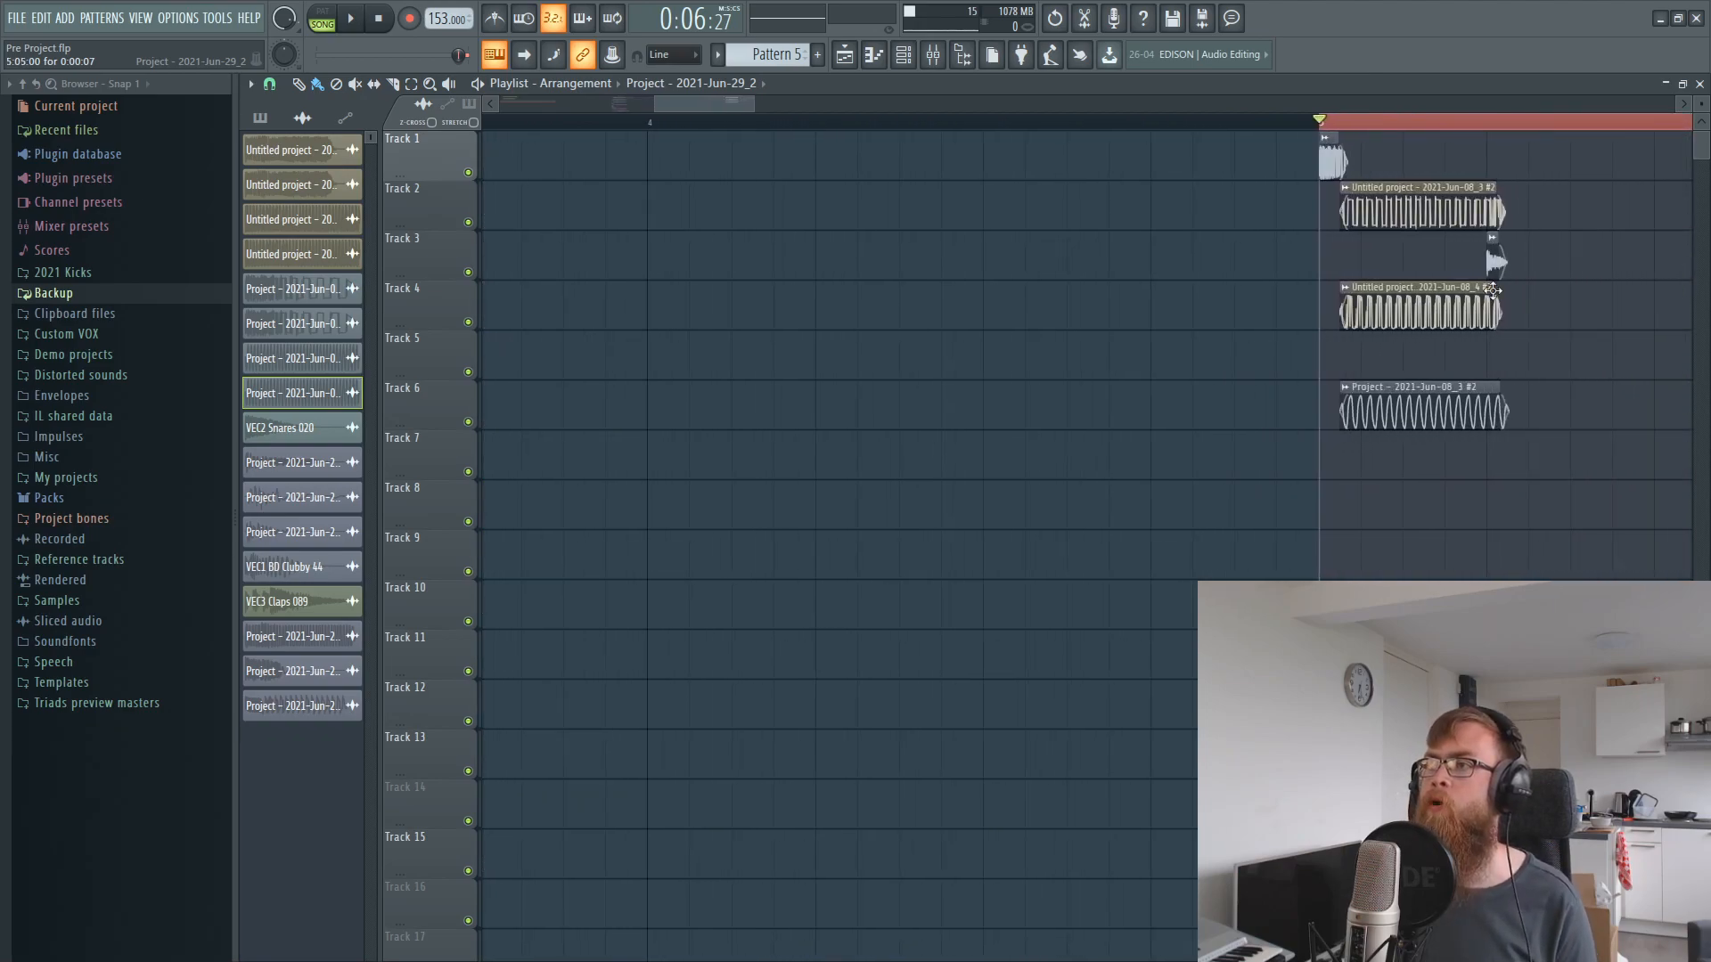
left_click_drag(1354, 267, 1338, 267)
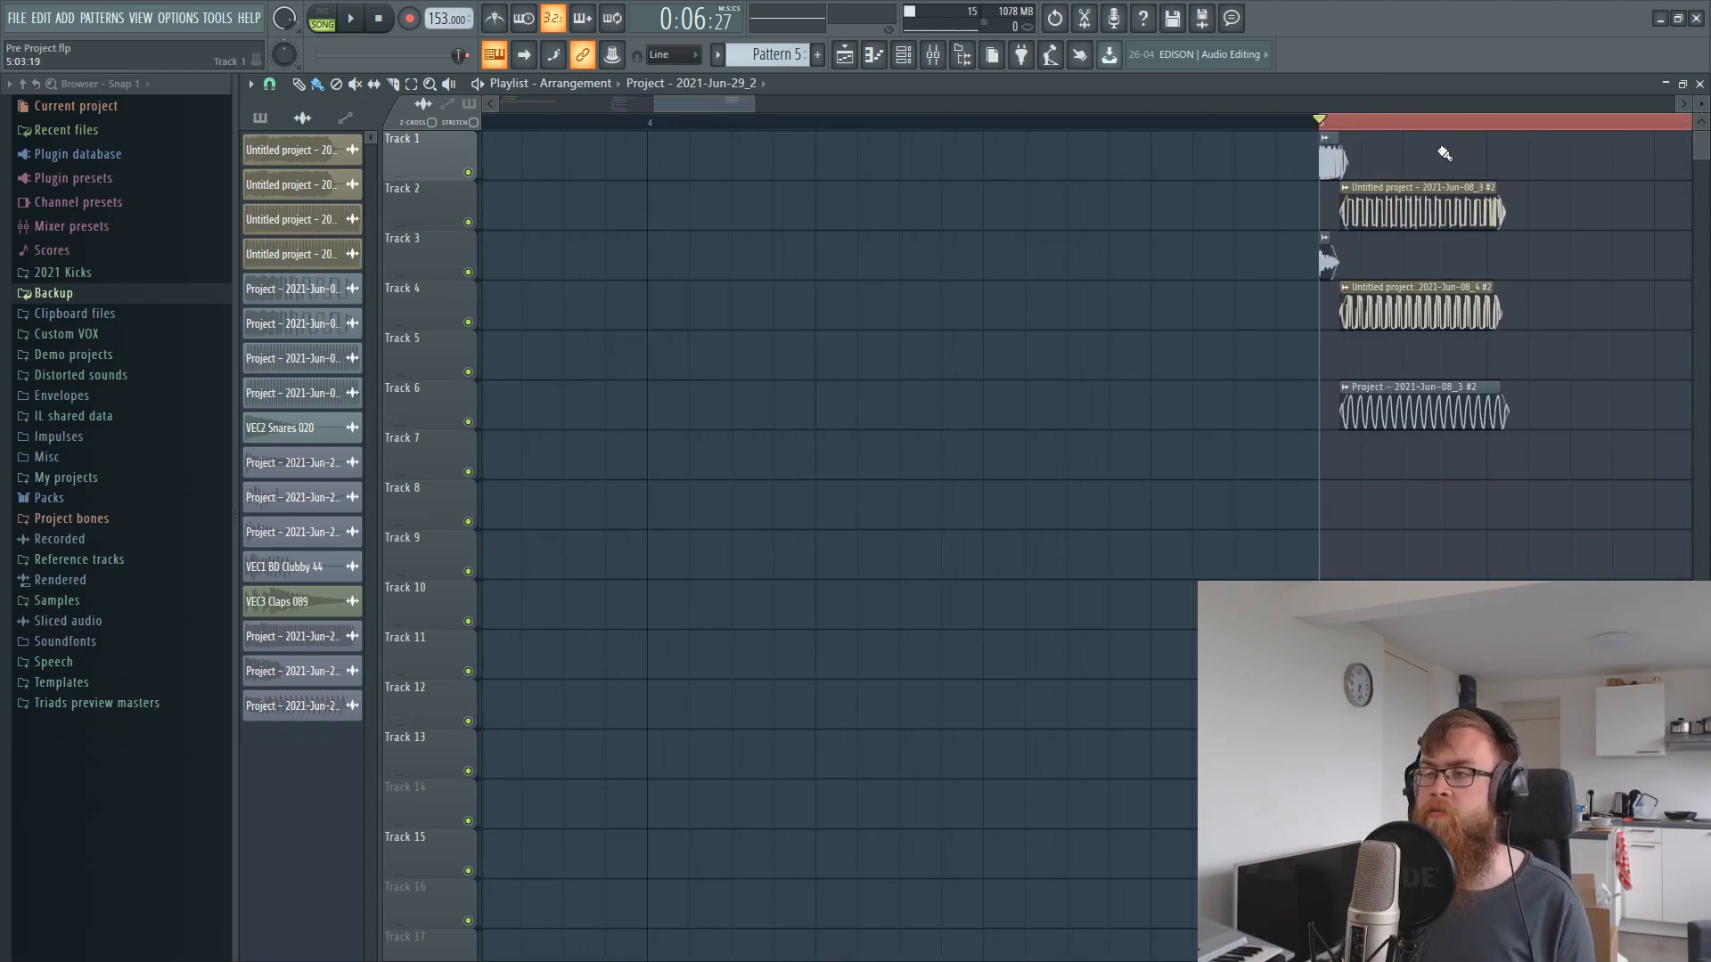
scroll(1455, 121, "up", 3)
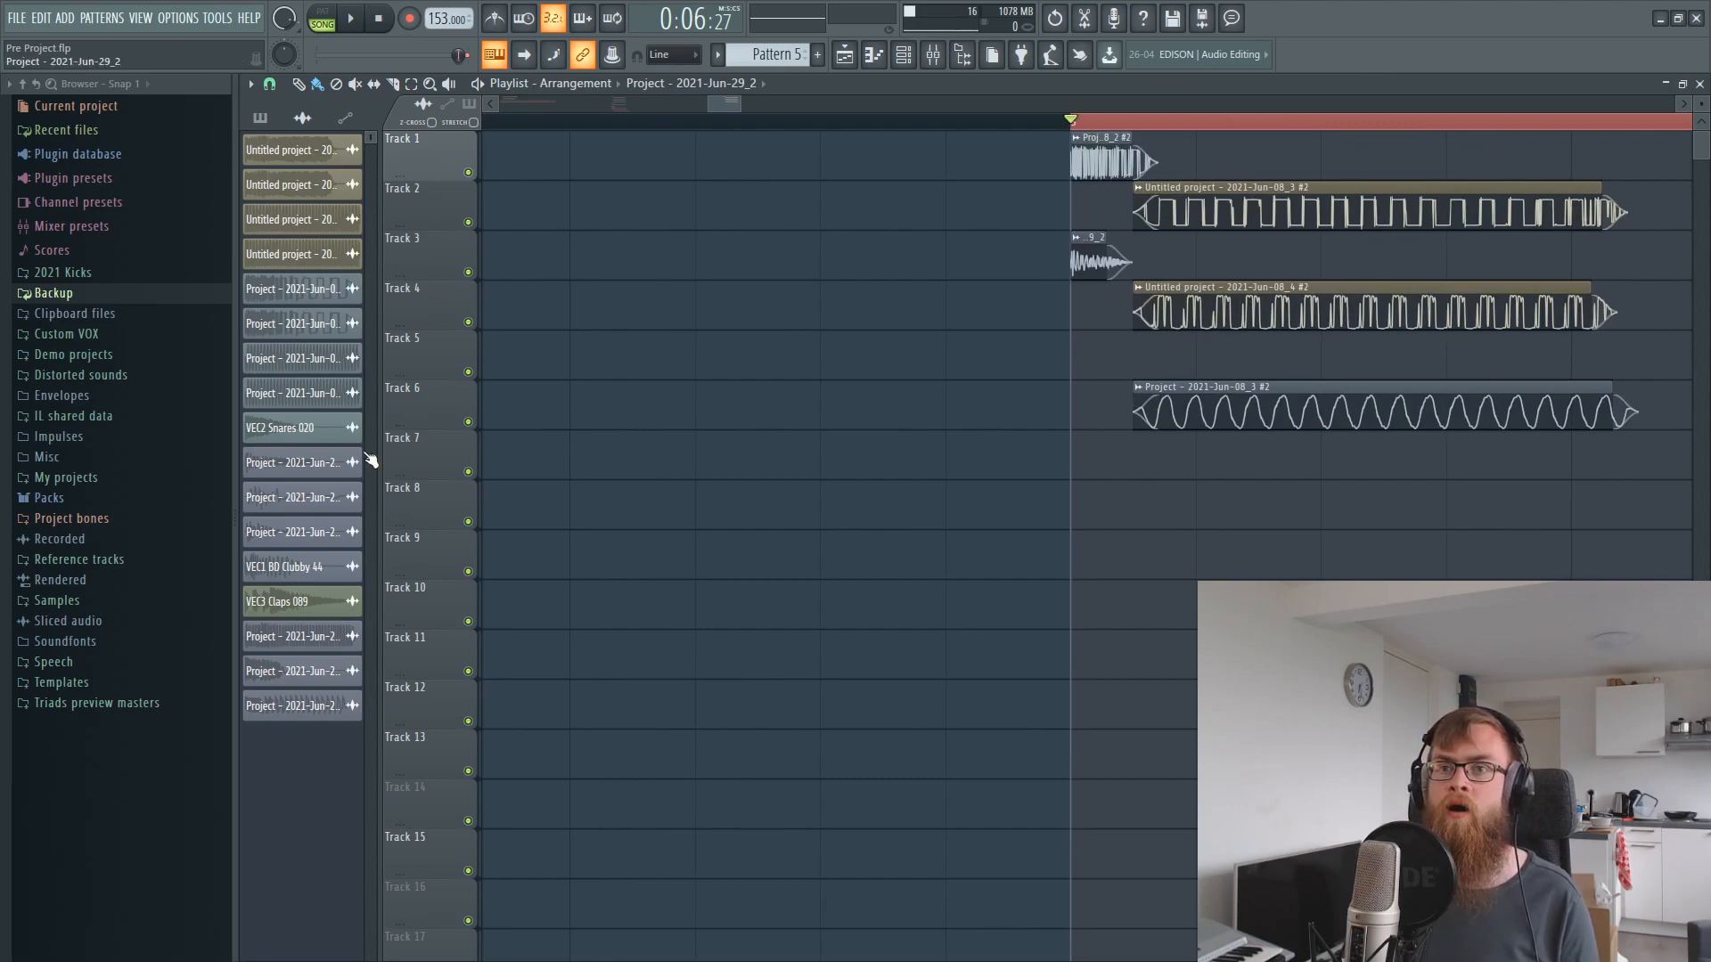
right_click(1094, 263)
- Place the VEC2 Snares 020 clip on playlist Track 3 at the start of bar 5 and check its sample settings
left_click(308, 441)
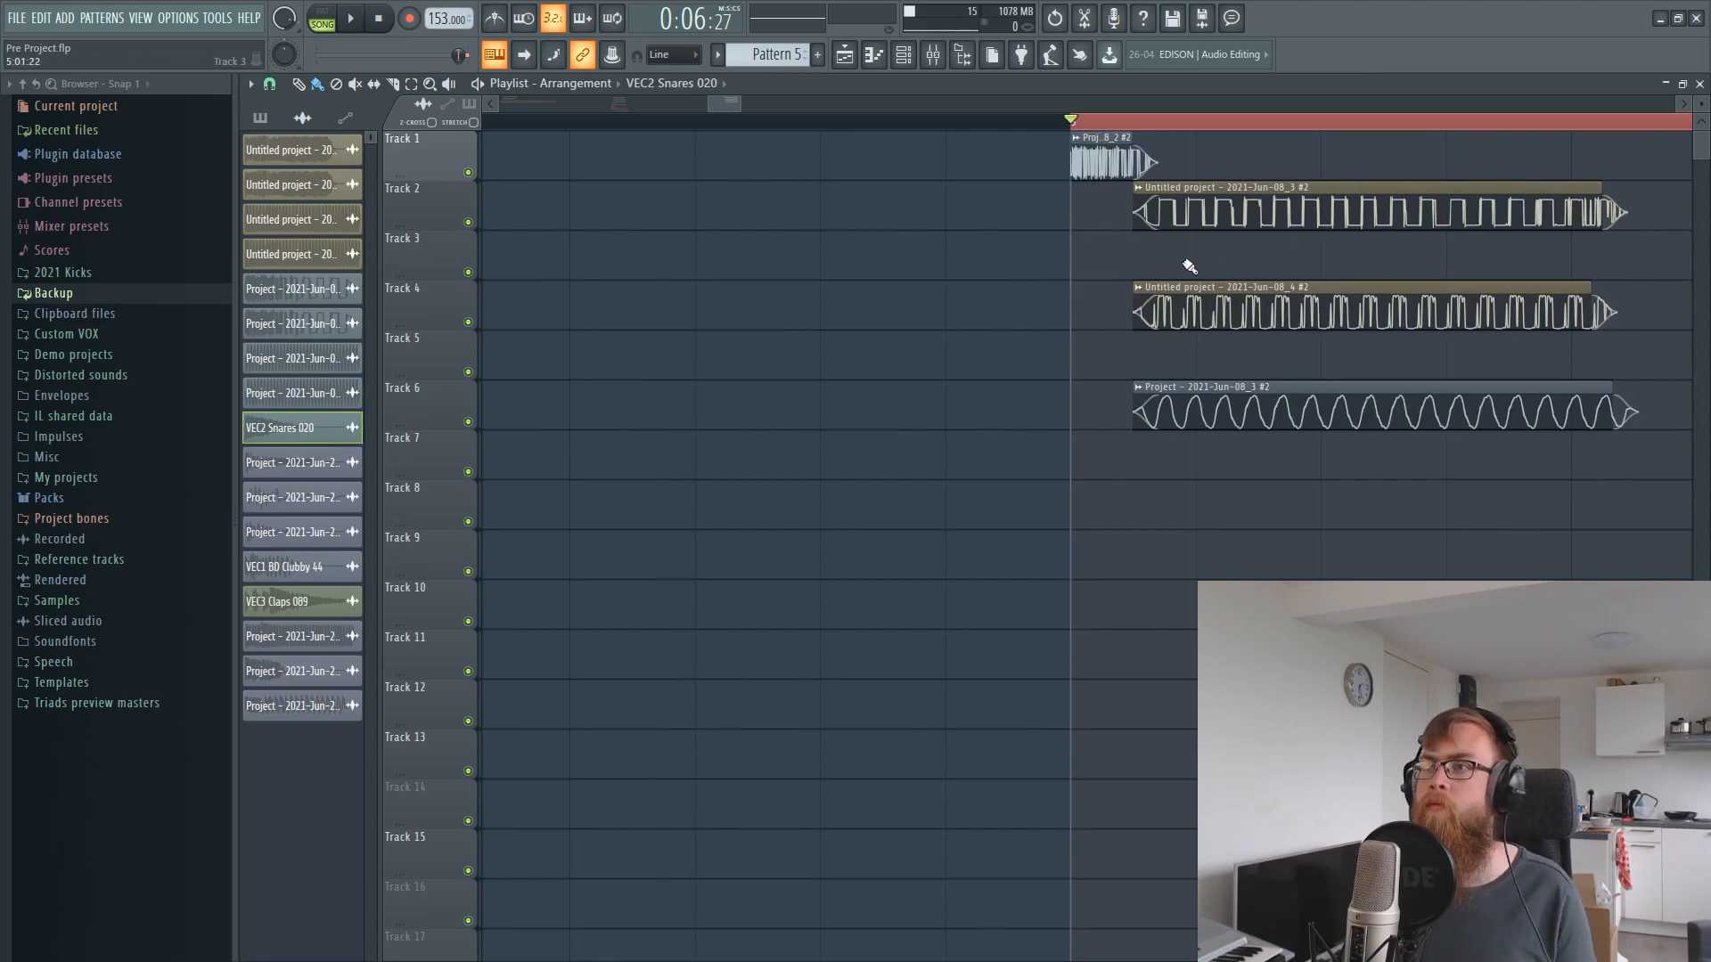
left_click(1076, 270)
double_click(1255, 272)
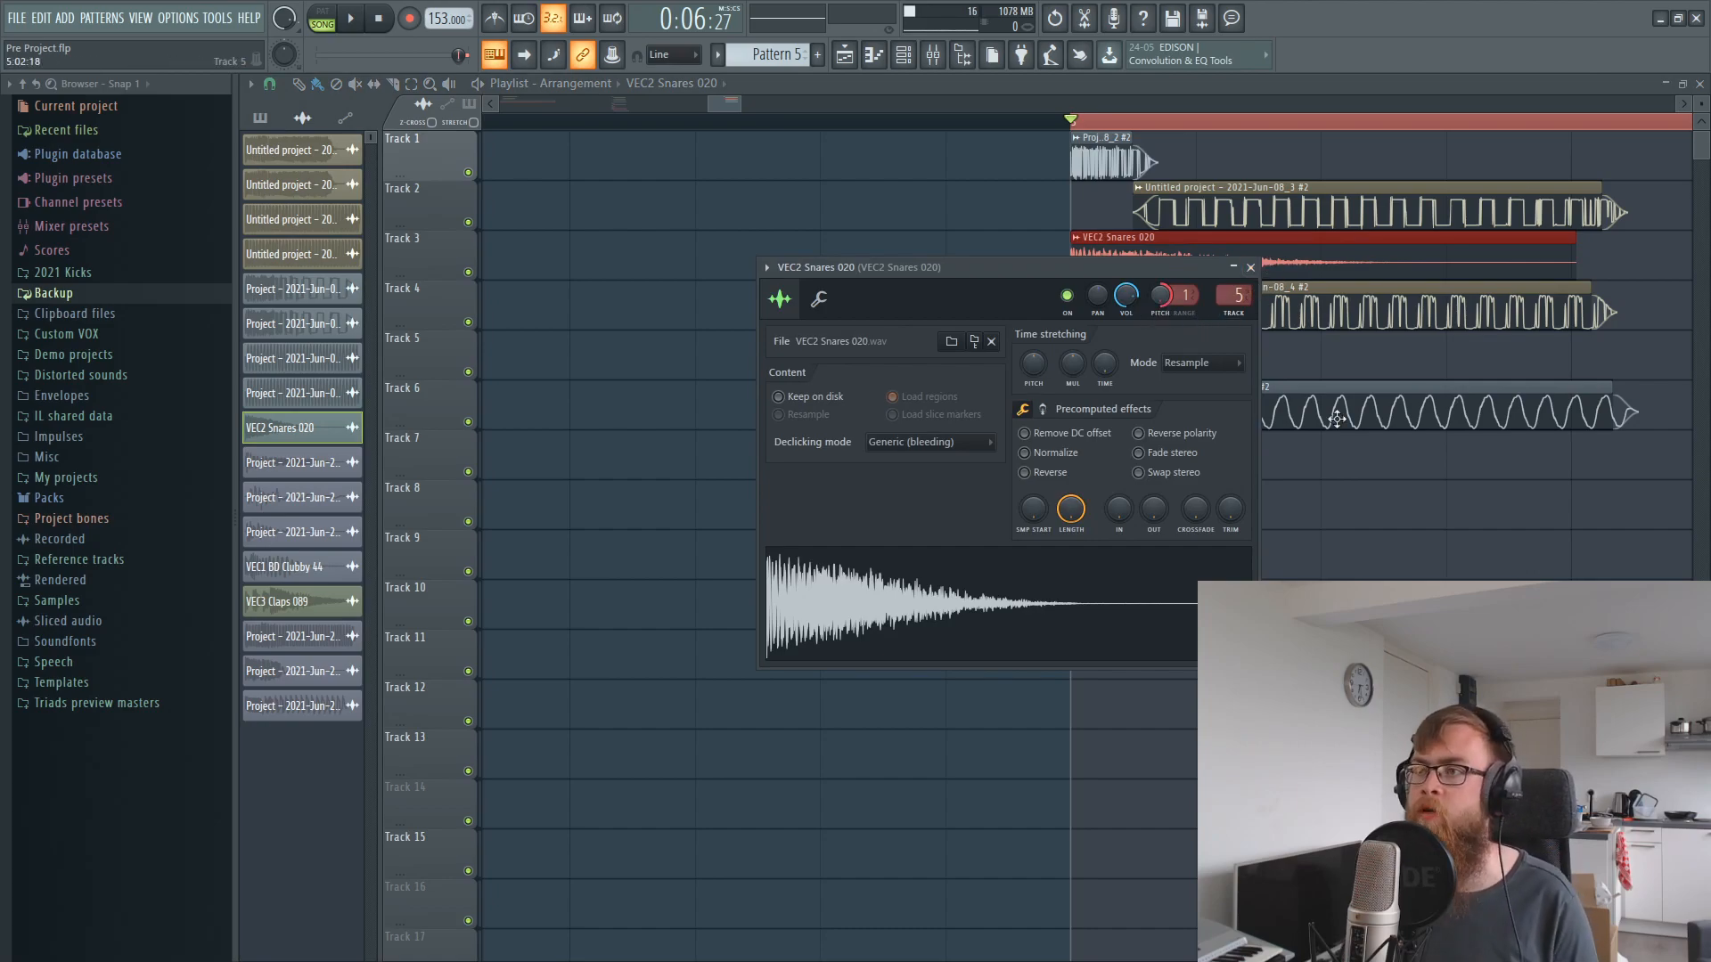
right_click(1161, 297)
left_click(1121, 261)
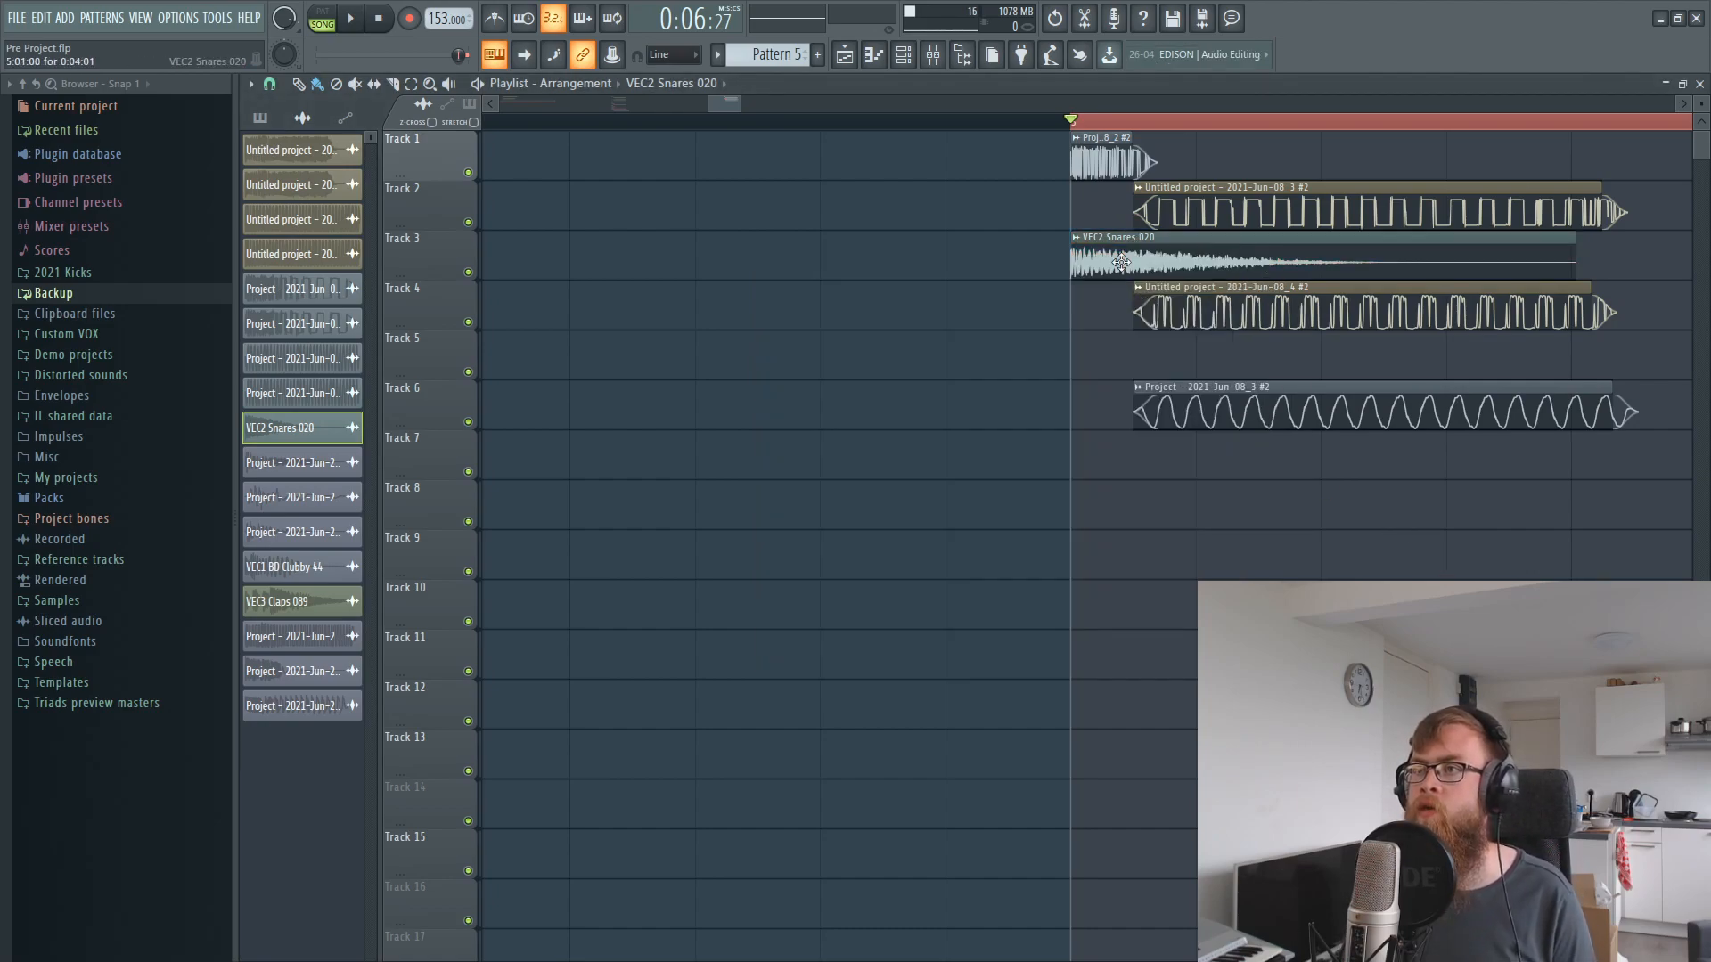
- Make the VEC2 Snares 020 clip on Track 3 unique
left_click(1077, 238)
left_click(1107, 386)
left_click(1113, 372)
right_click(1100, 342)
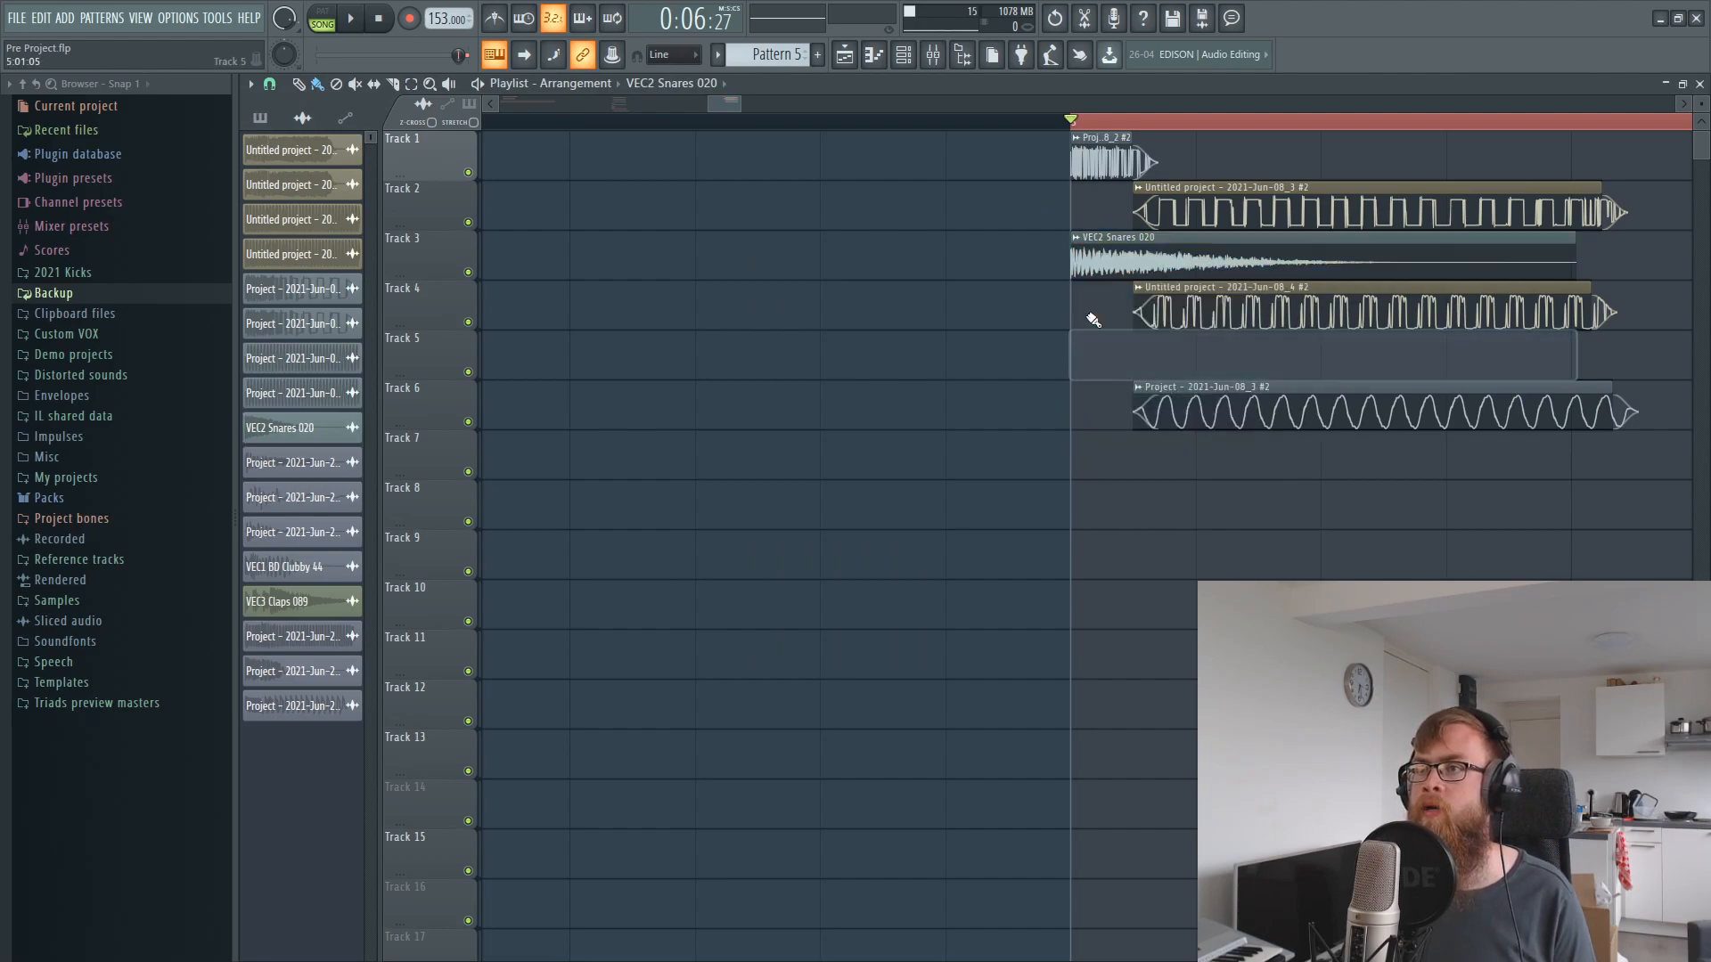
left_click(1078, 239)
left_click(1116, 372)
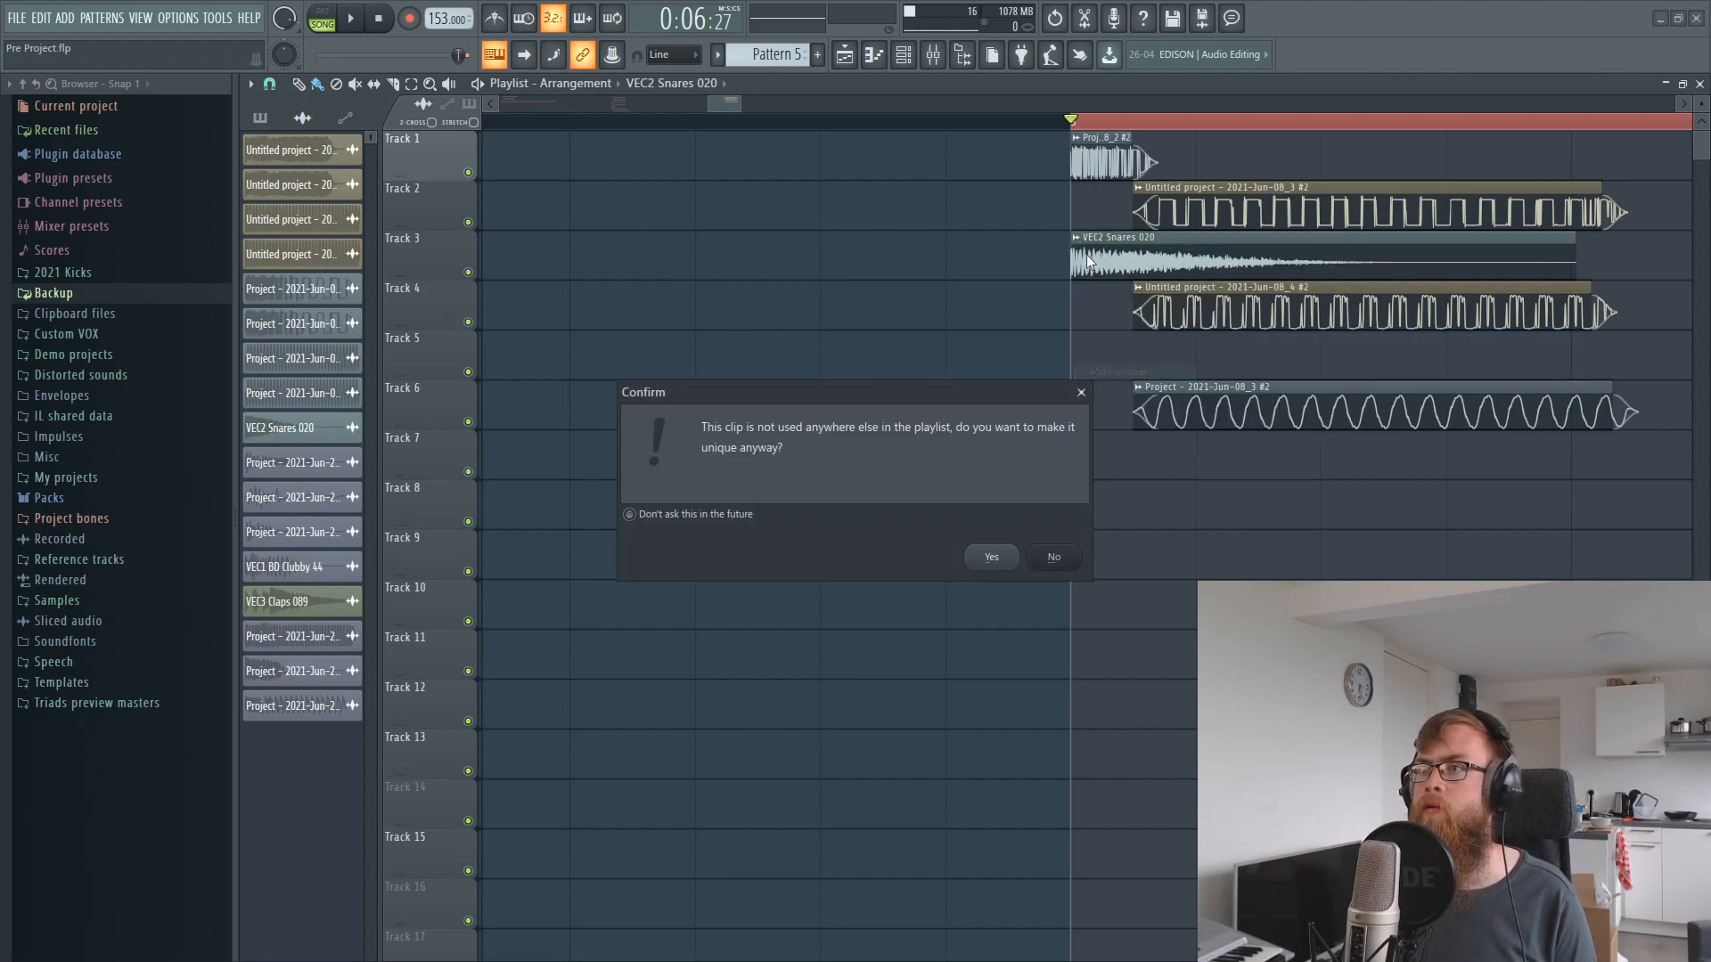
left_click(1013, 557)
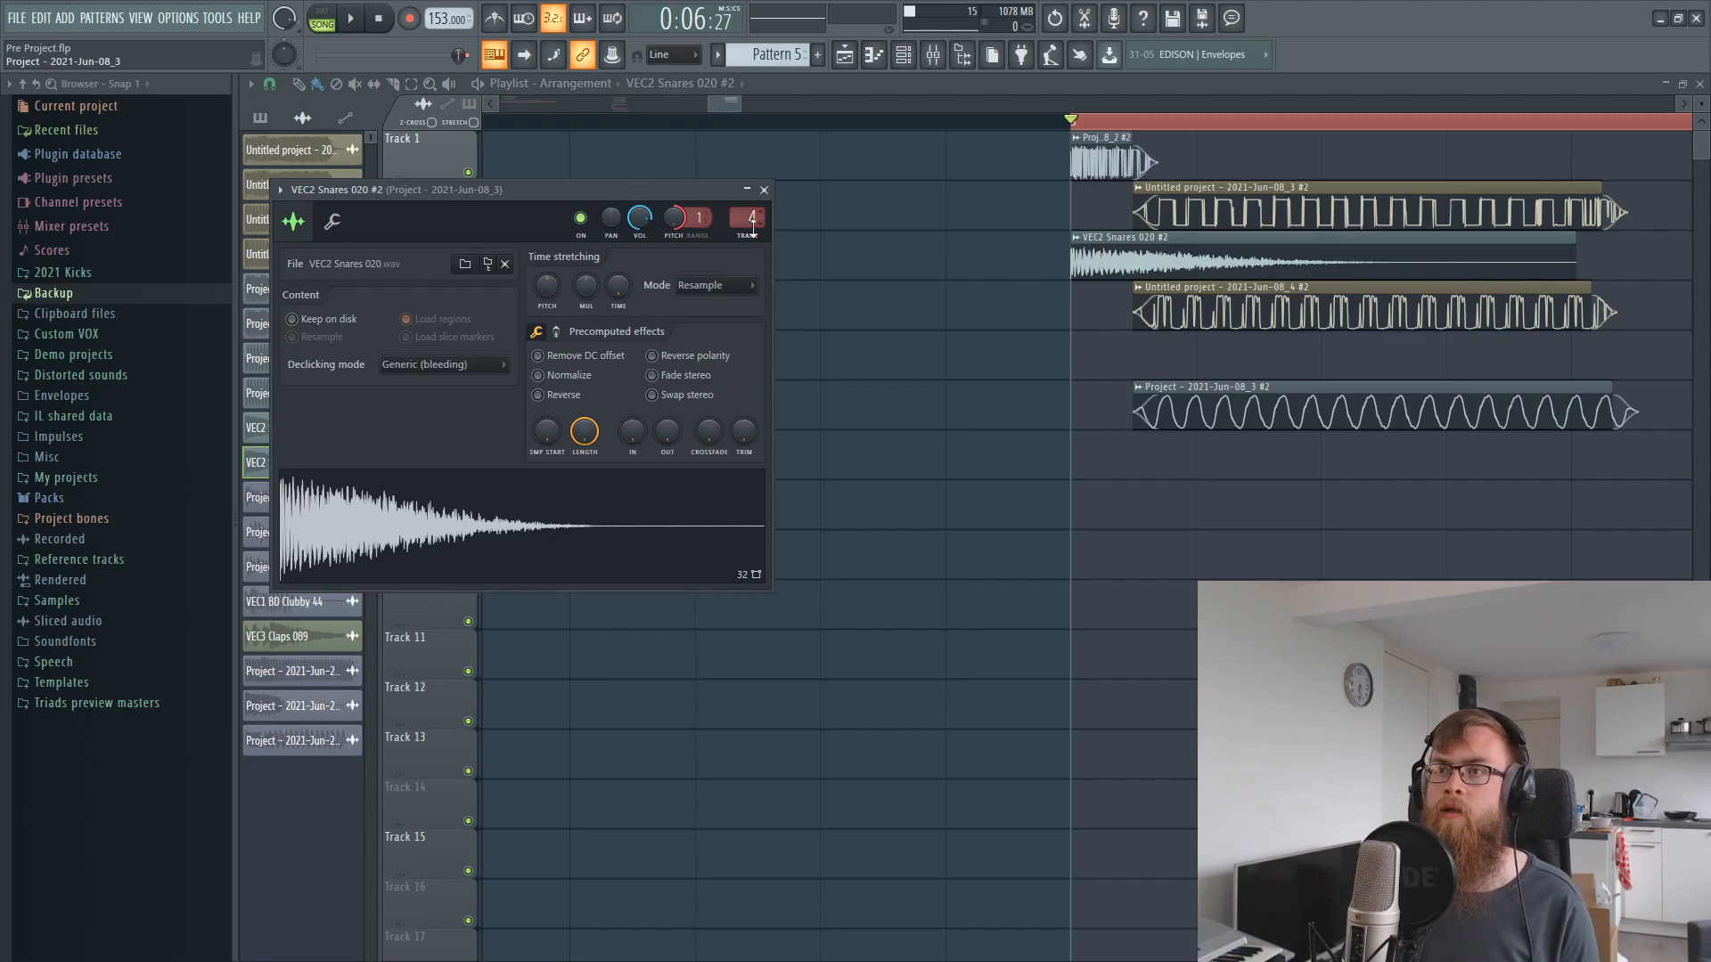
- Route the unique snare clip to free mixer track 25 and leave only mixer tracks 21 and 25 active
key("ctrl+l")
left_click(1173, 437)
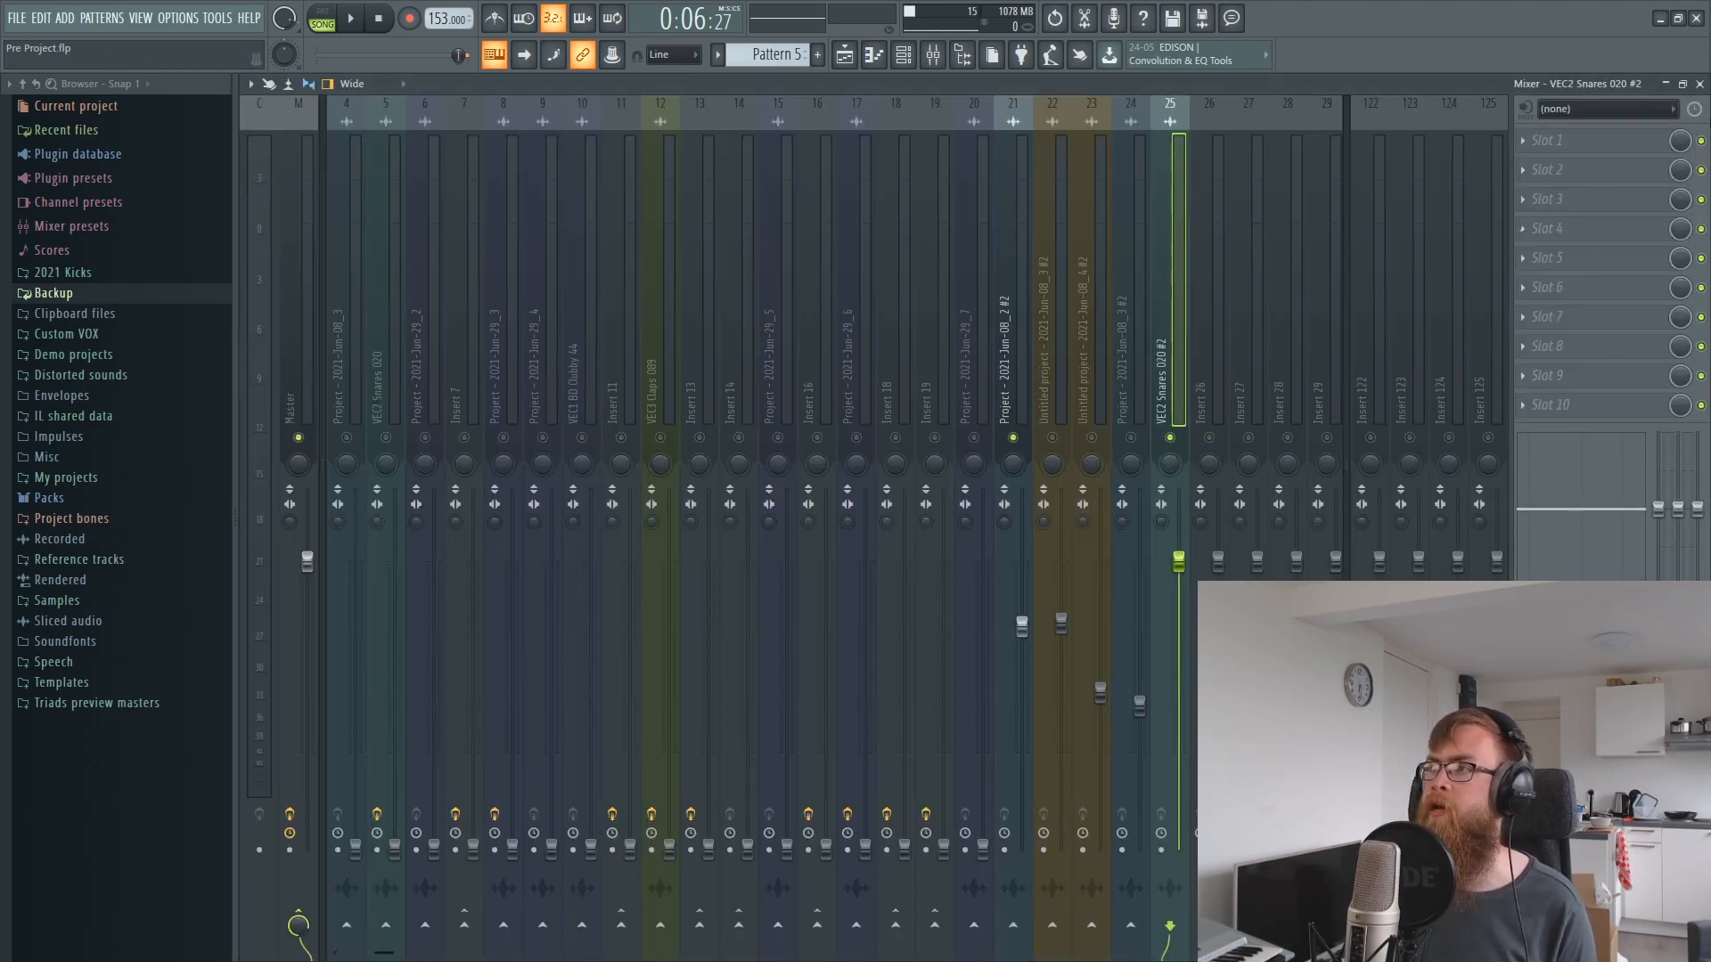
left_click(1700, 84)
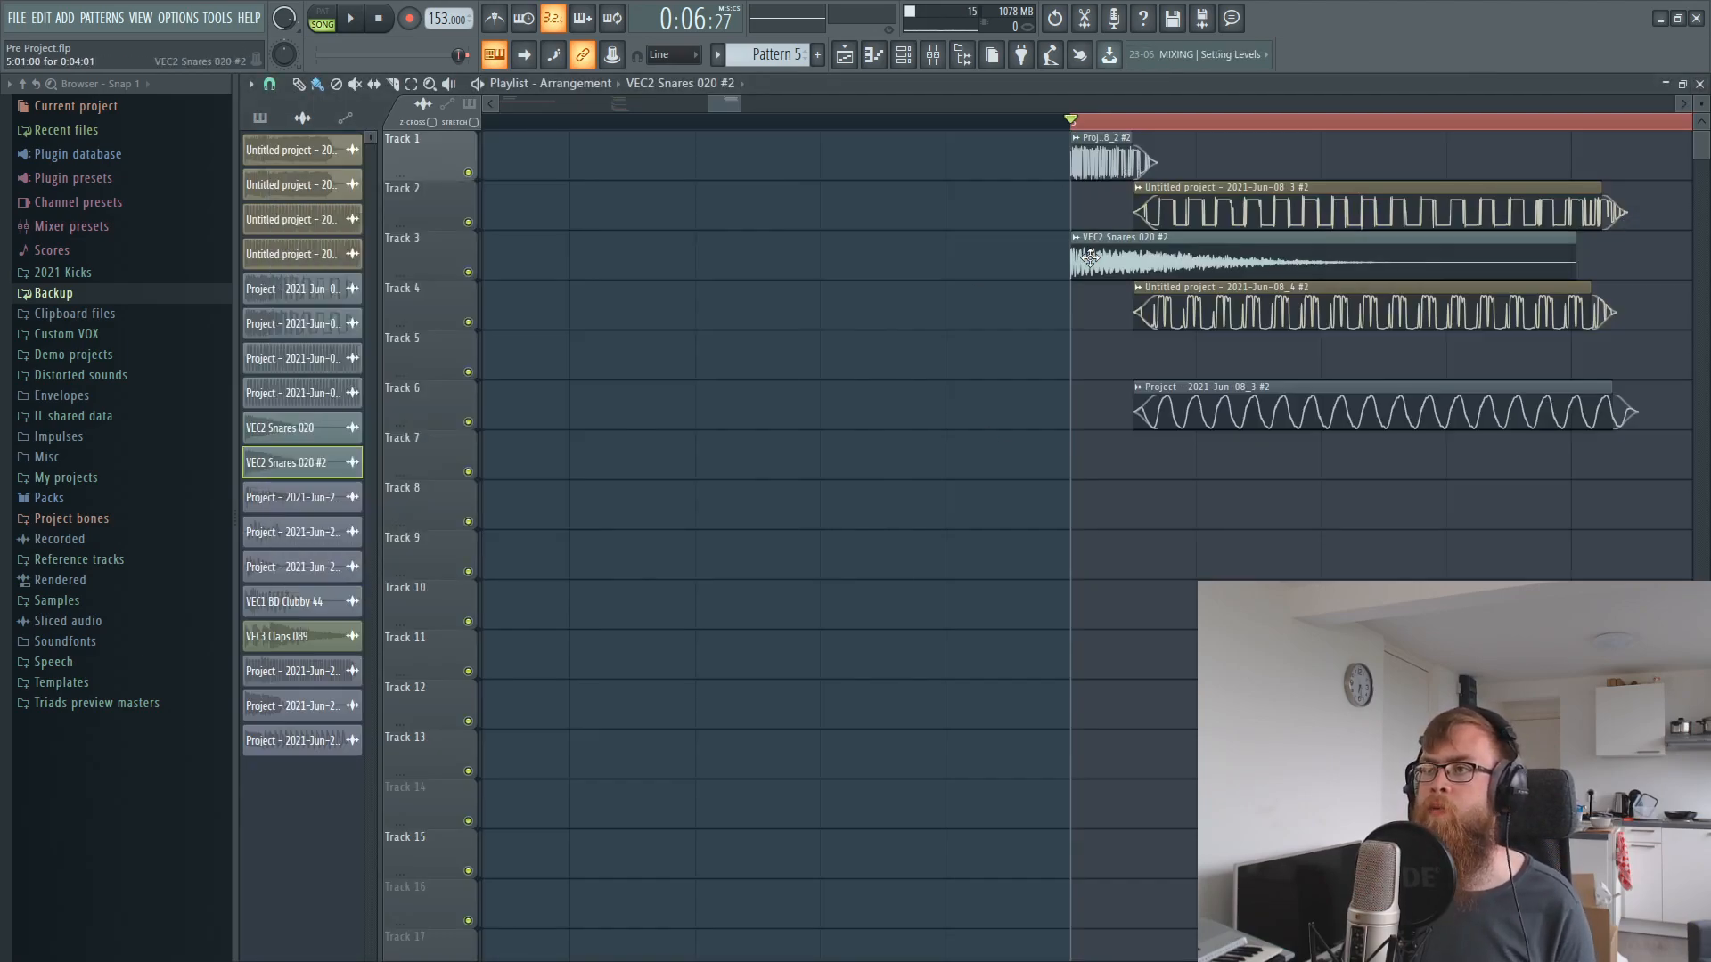
- Reset the Track 3 snare clip's pitch and Pogo effect, and shorten the clip to end slightly after the Track 1 clip
right_click(671, 217)
left_click(684, 222)
left_click(557, 334)
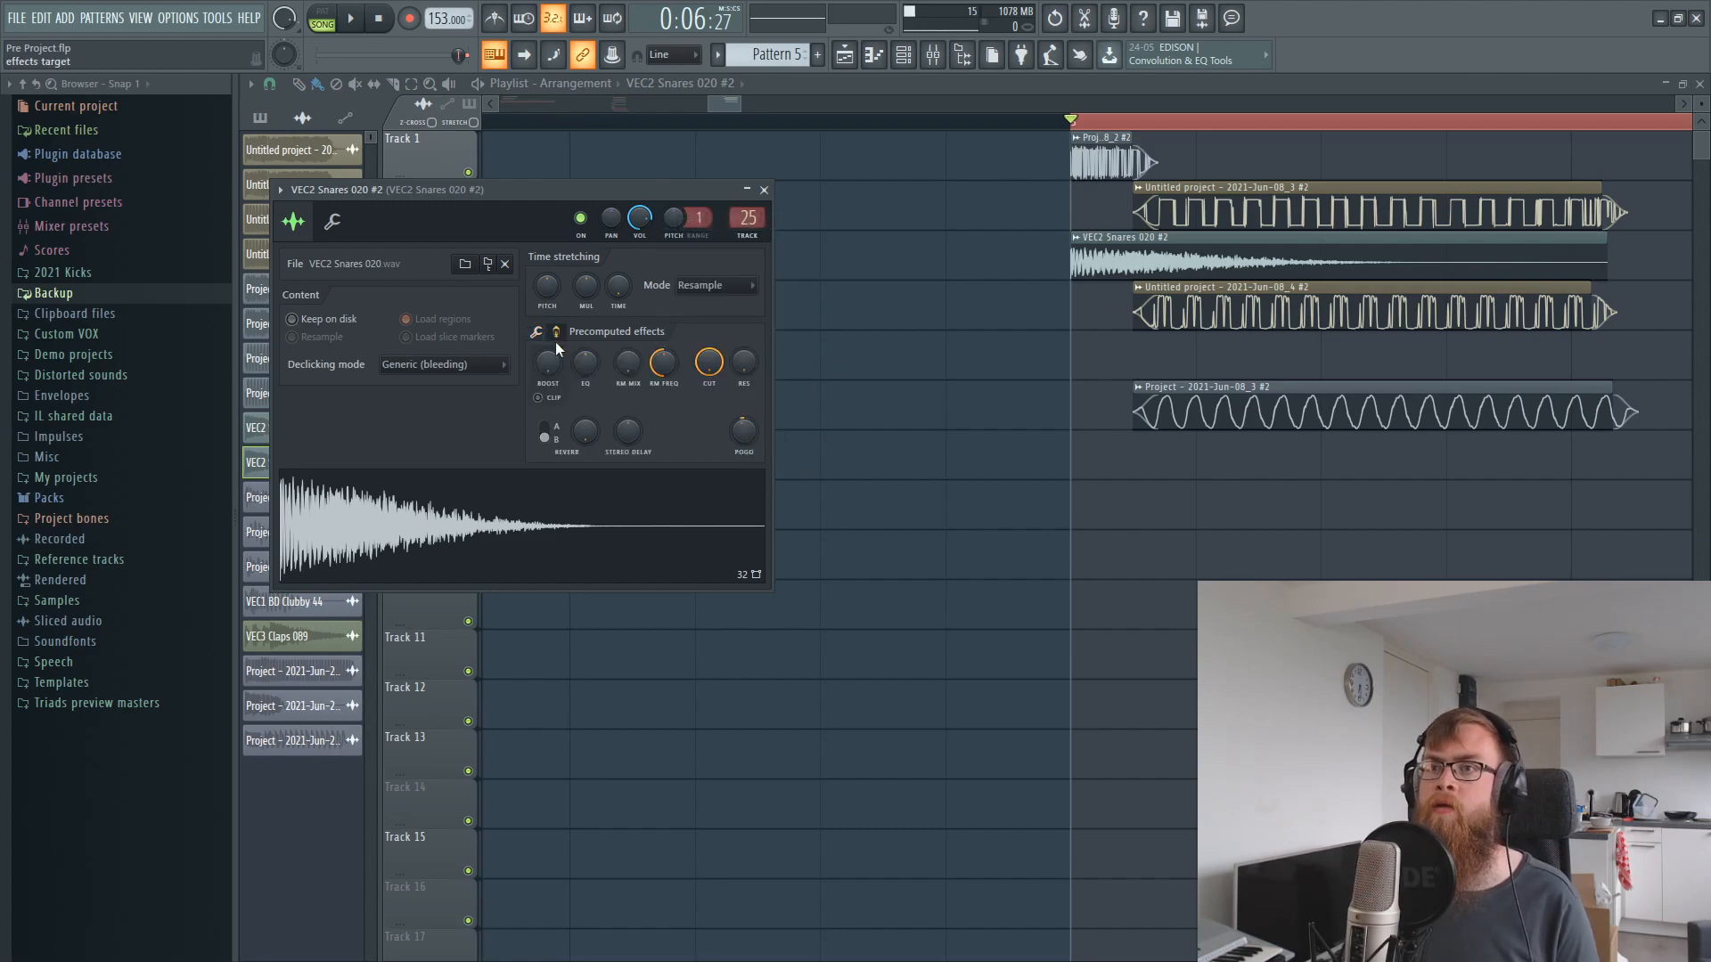
right_click(730, 436)
left_click(756, 446)
left_click(764, 190)
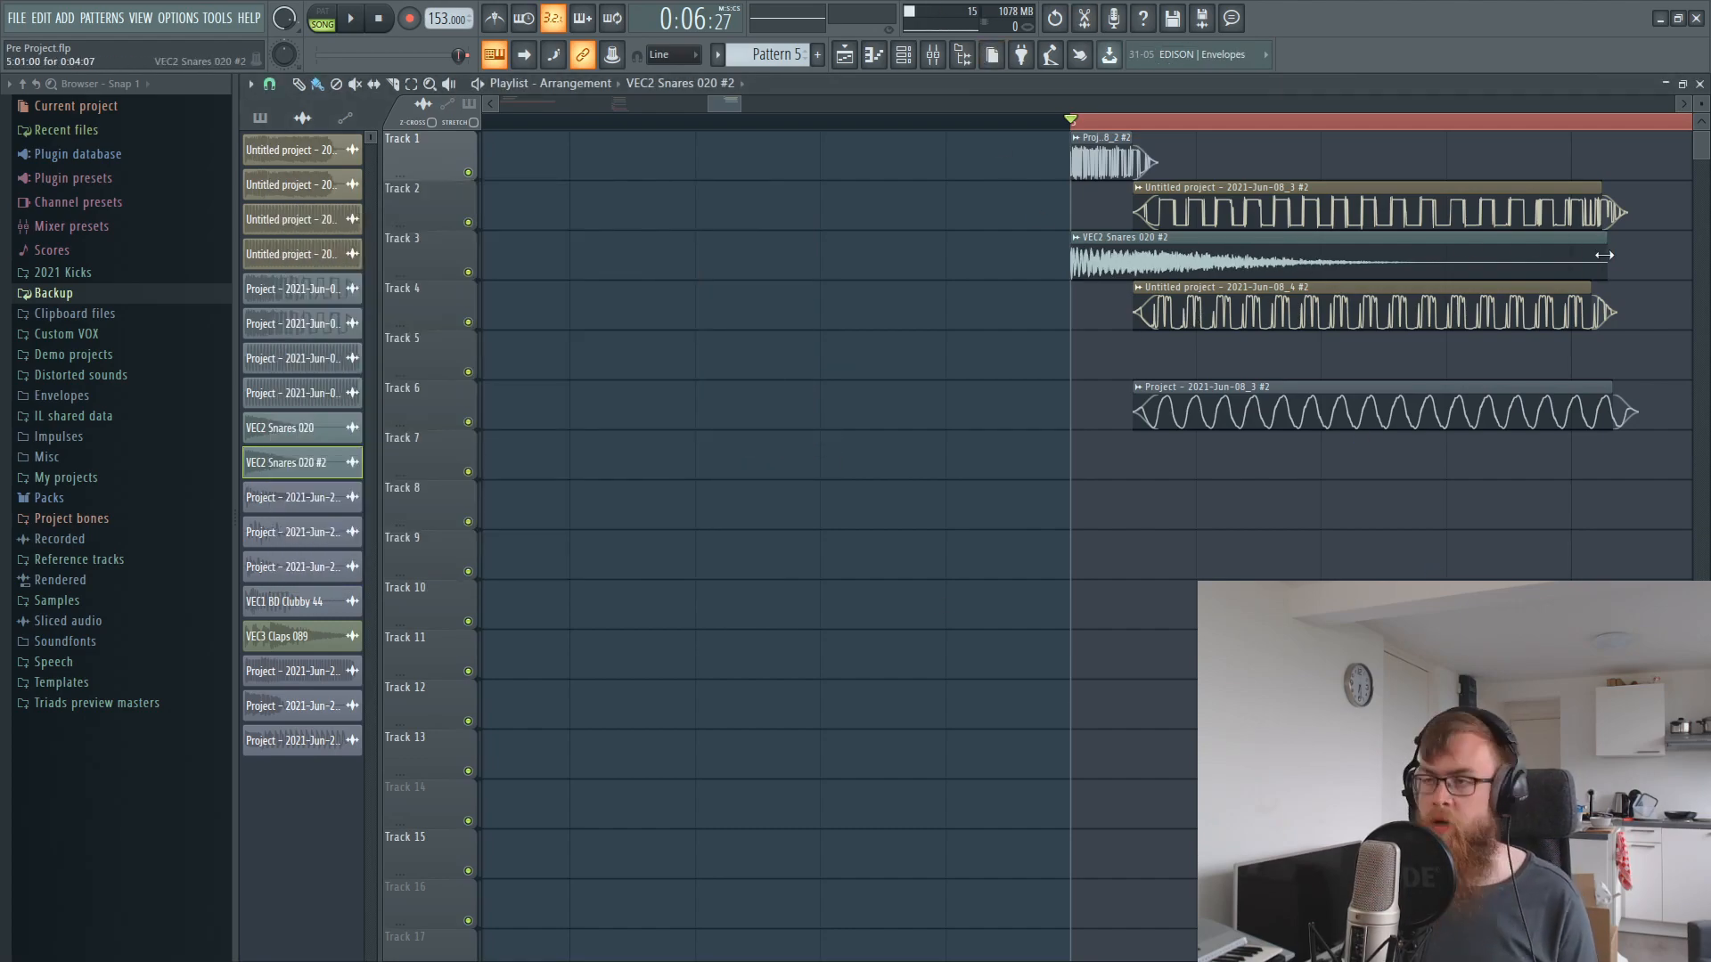
left_click_drag(1603, 255, 1164, 312)
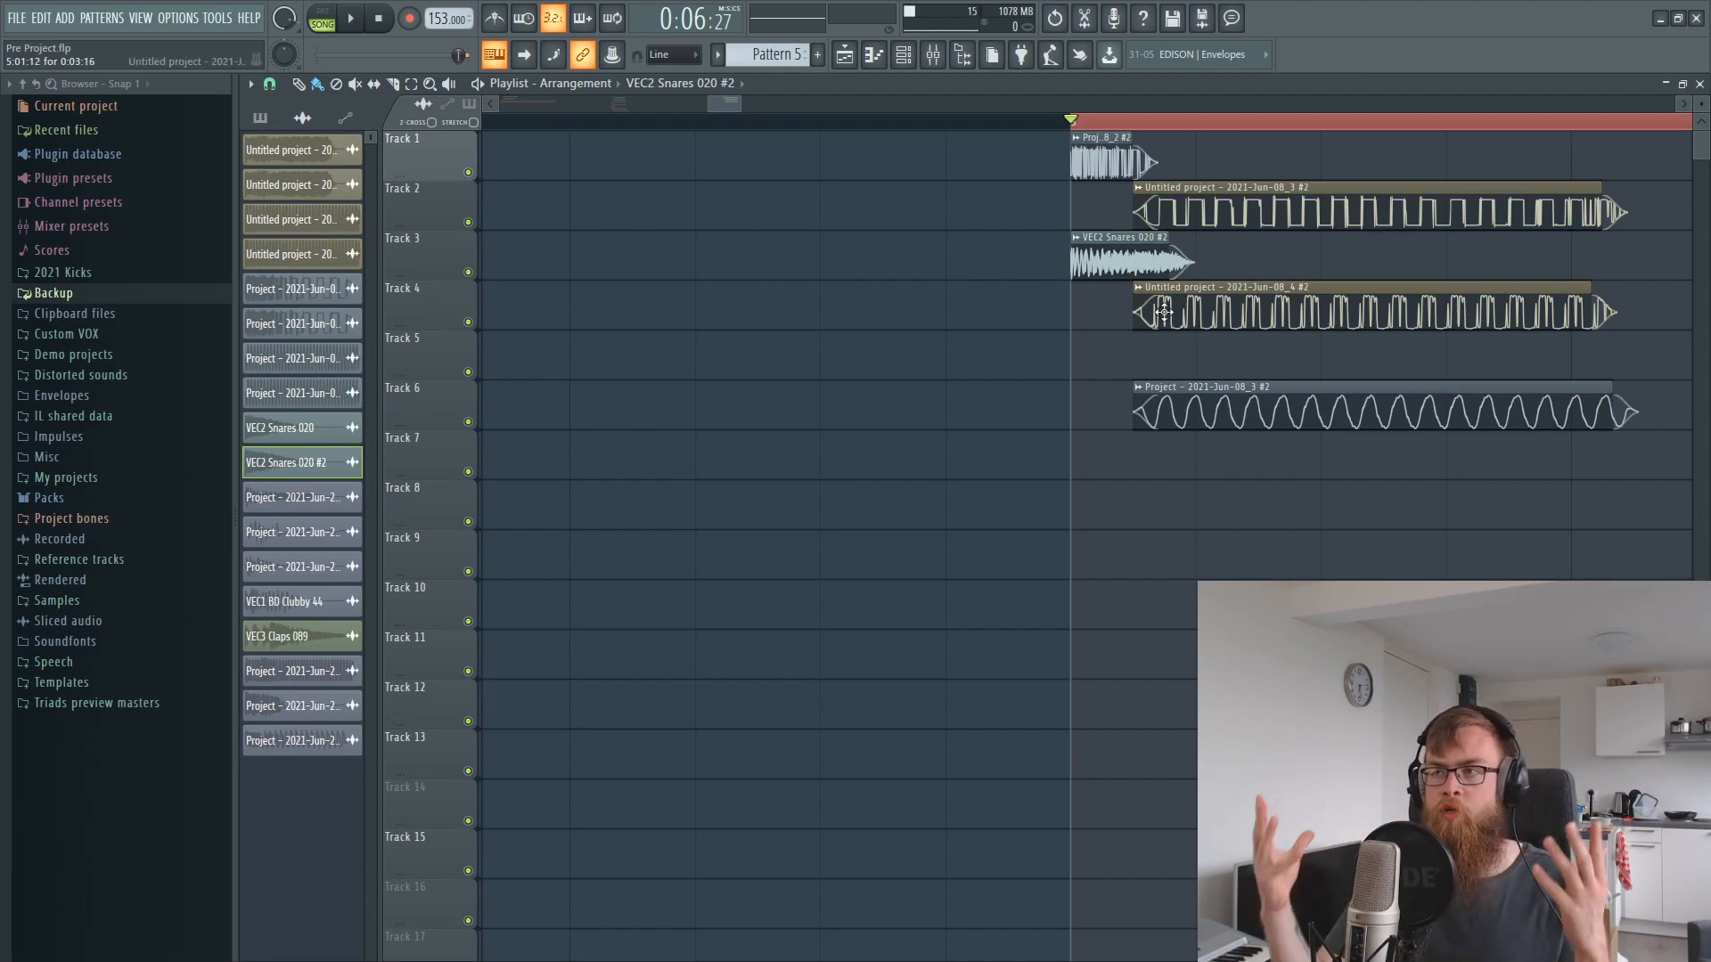
- Lower mixer track 25's fader to just below the height of track 21's while auditioning both tracks
key("F9")
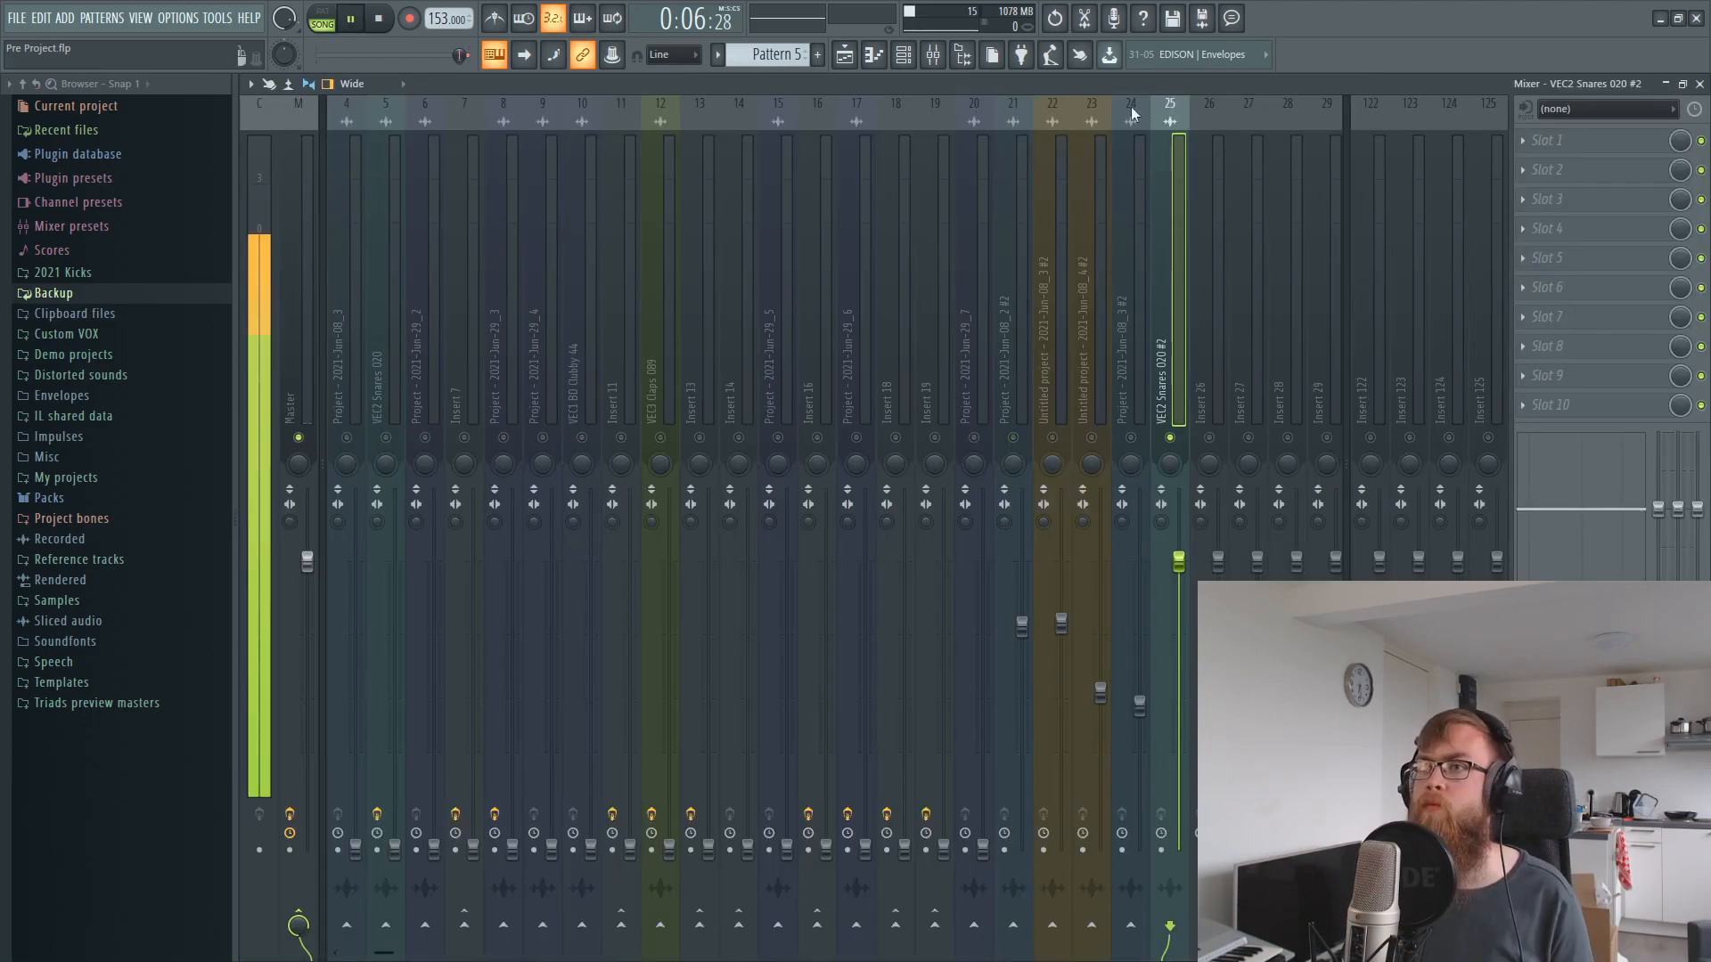
left_click_drag(1192, 567, 1178, 639)
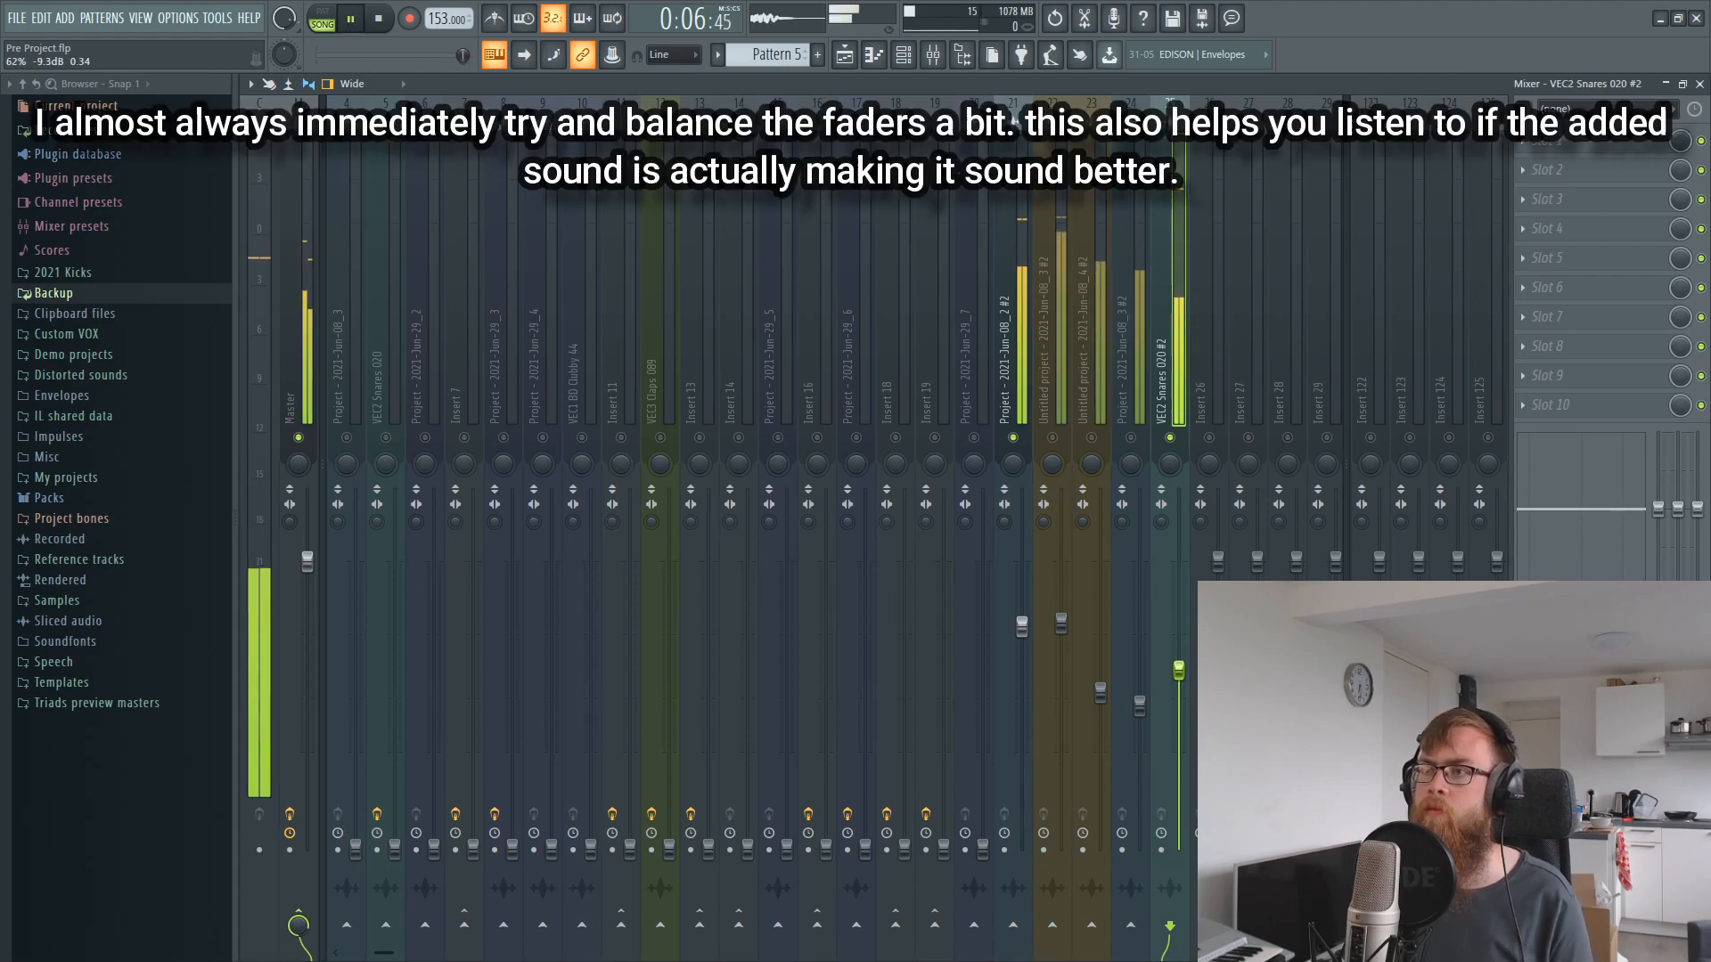
key("space")
left_click_drag(1178, 617, 1178, 631)
key("space")
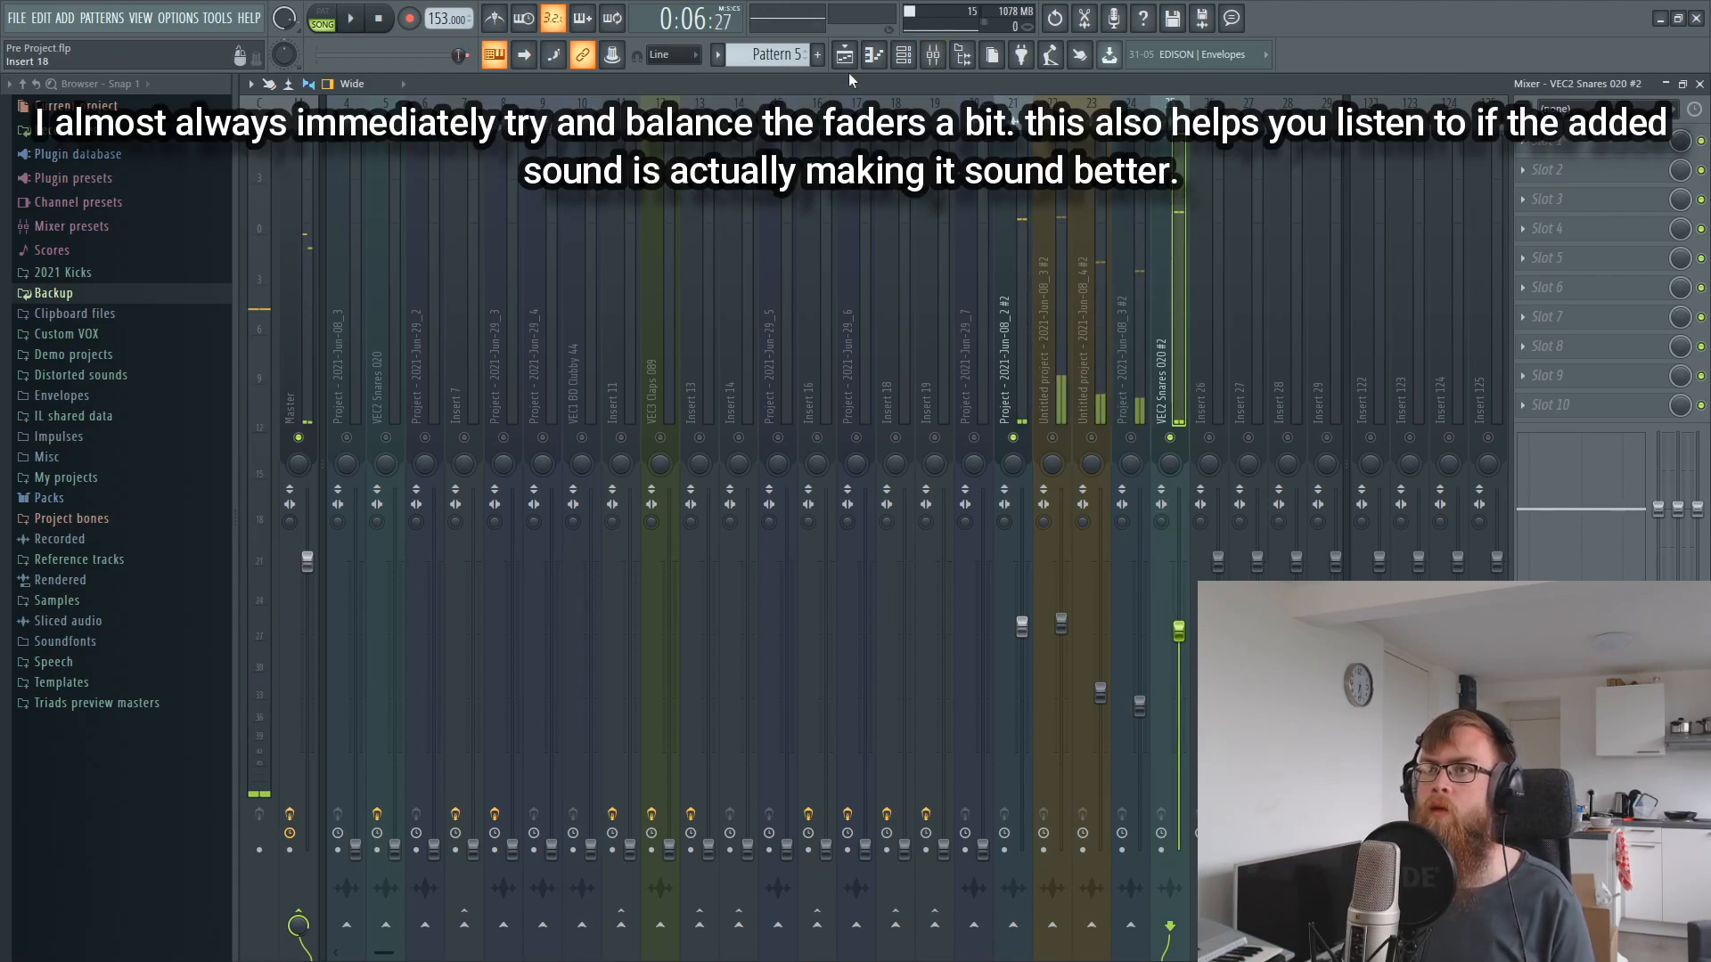
- Raise the pitch of the Track 3 snare clip slightly
key("F5")
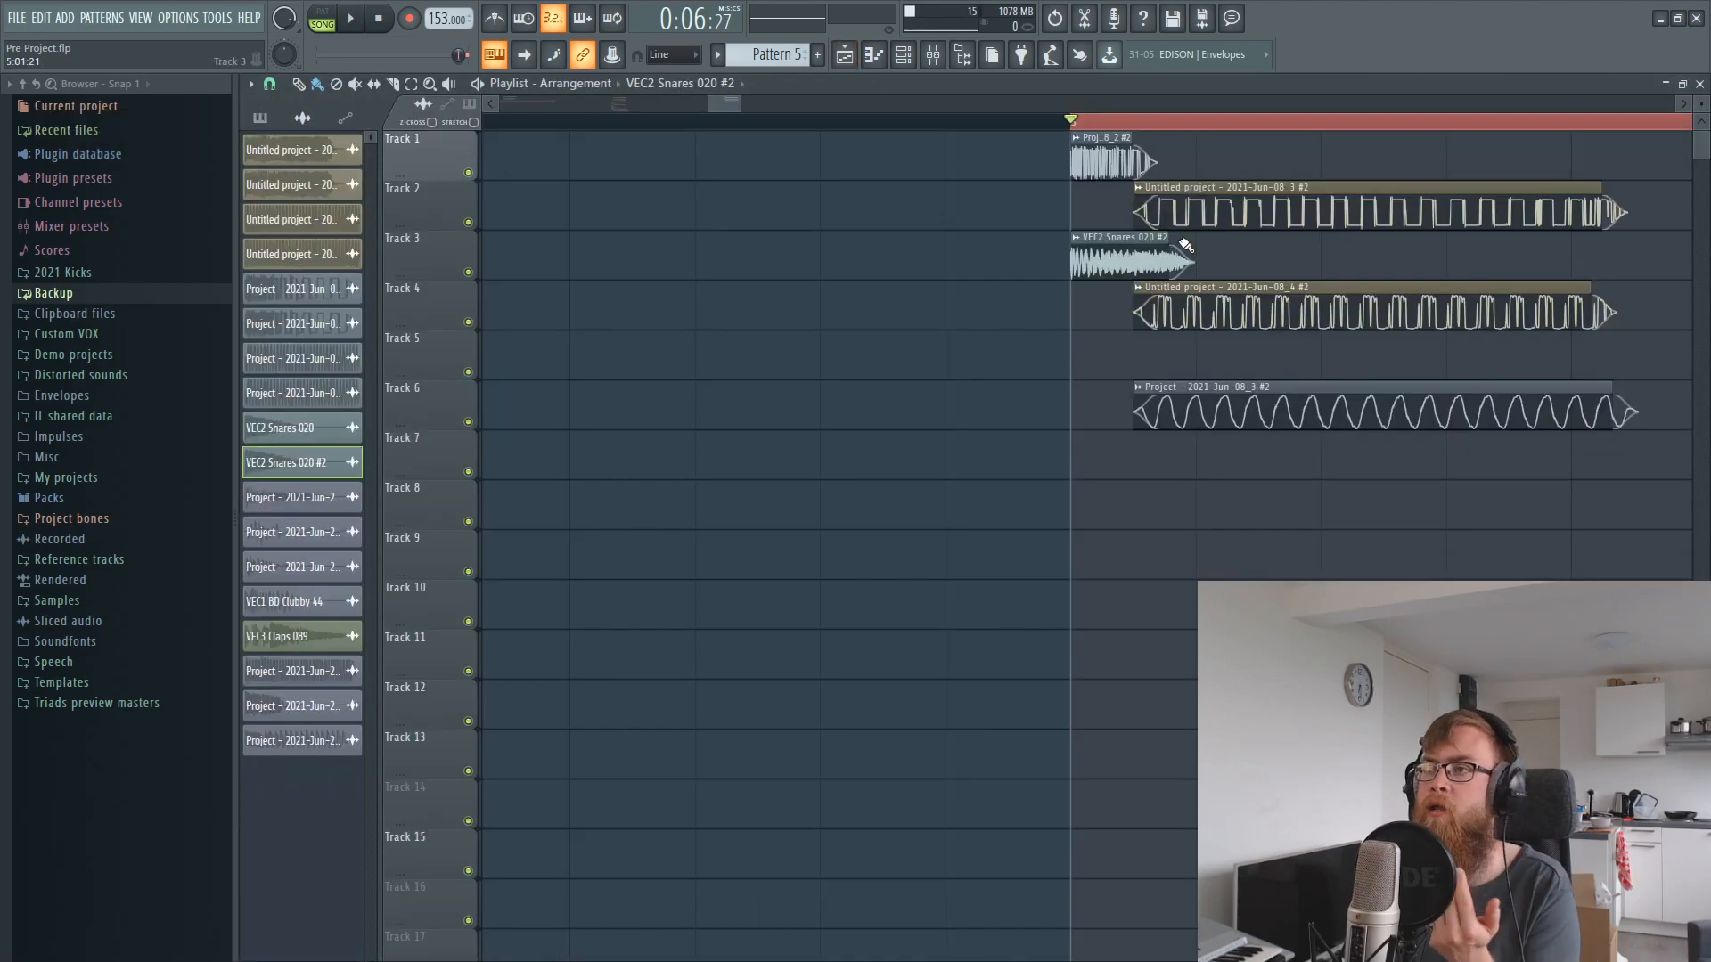
double_click(1122, 249)
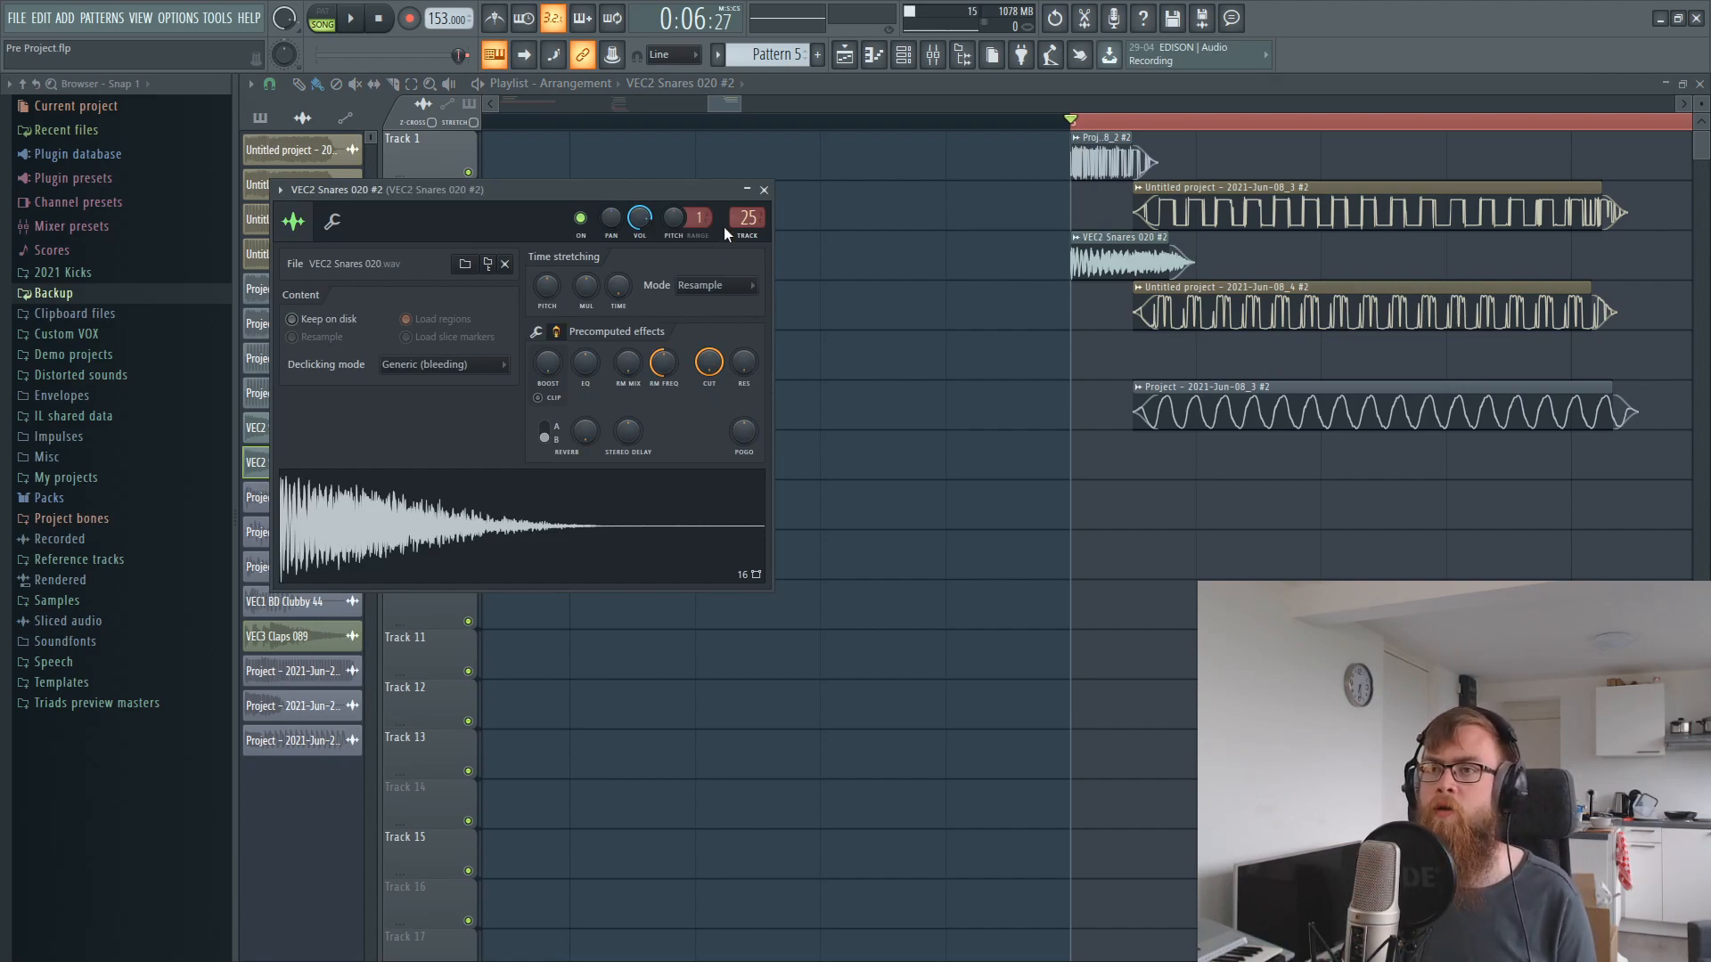
left_click_drag(670, 221, 685, 222)
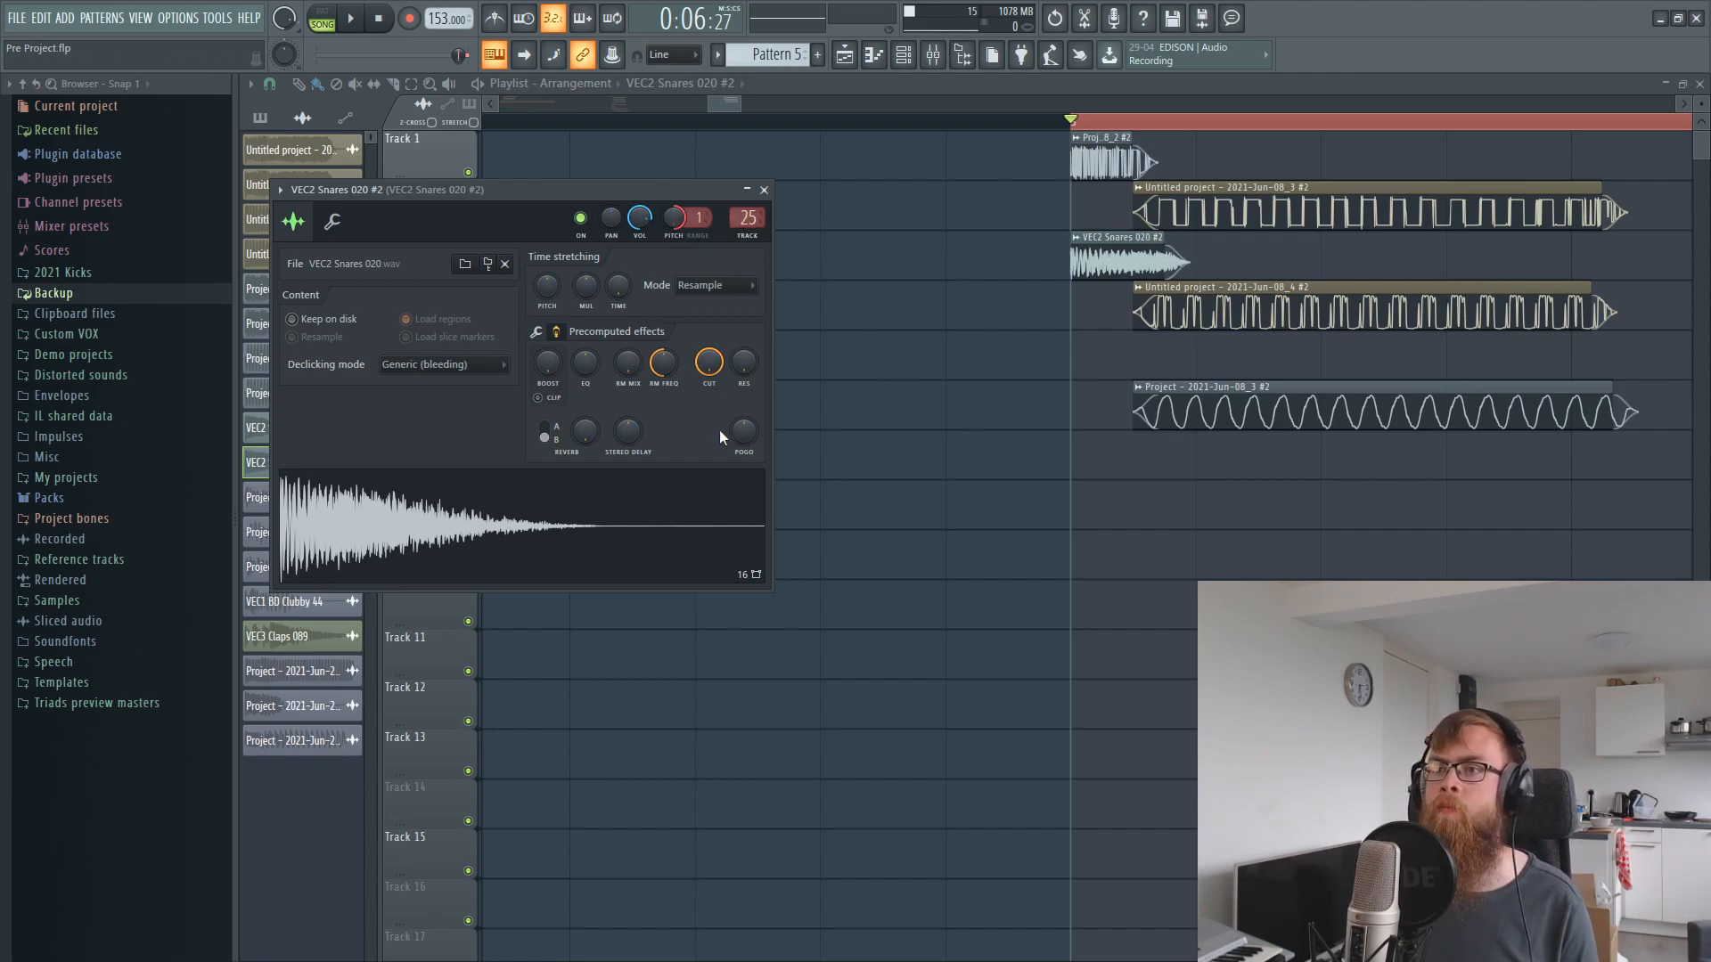
- Raise mixer track 25's fader slightly above track 21's and compare playback with each of the two tracks switched on and off
left_click(932, 54)
left_click_drag(1183, 647, 1183, 629)
key("space")
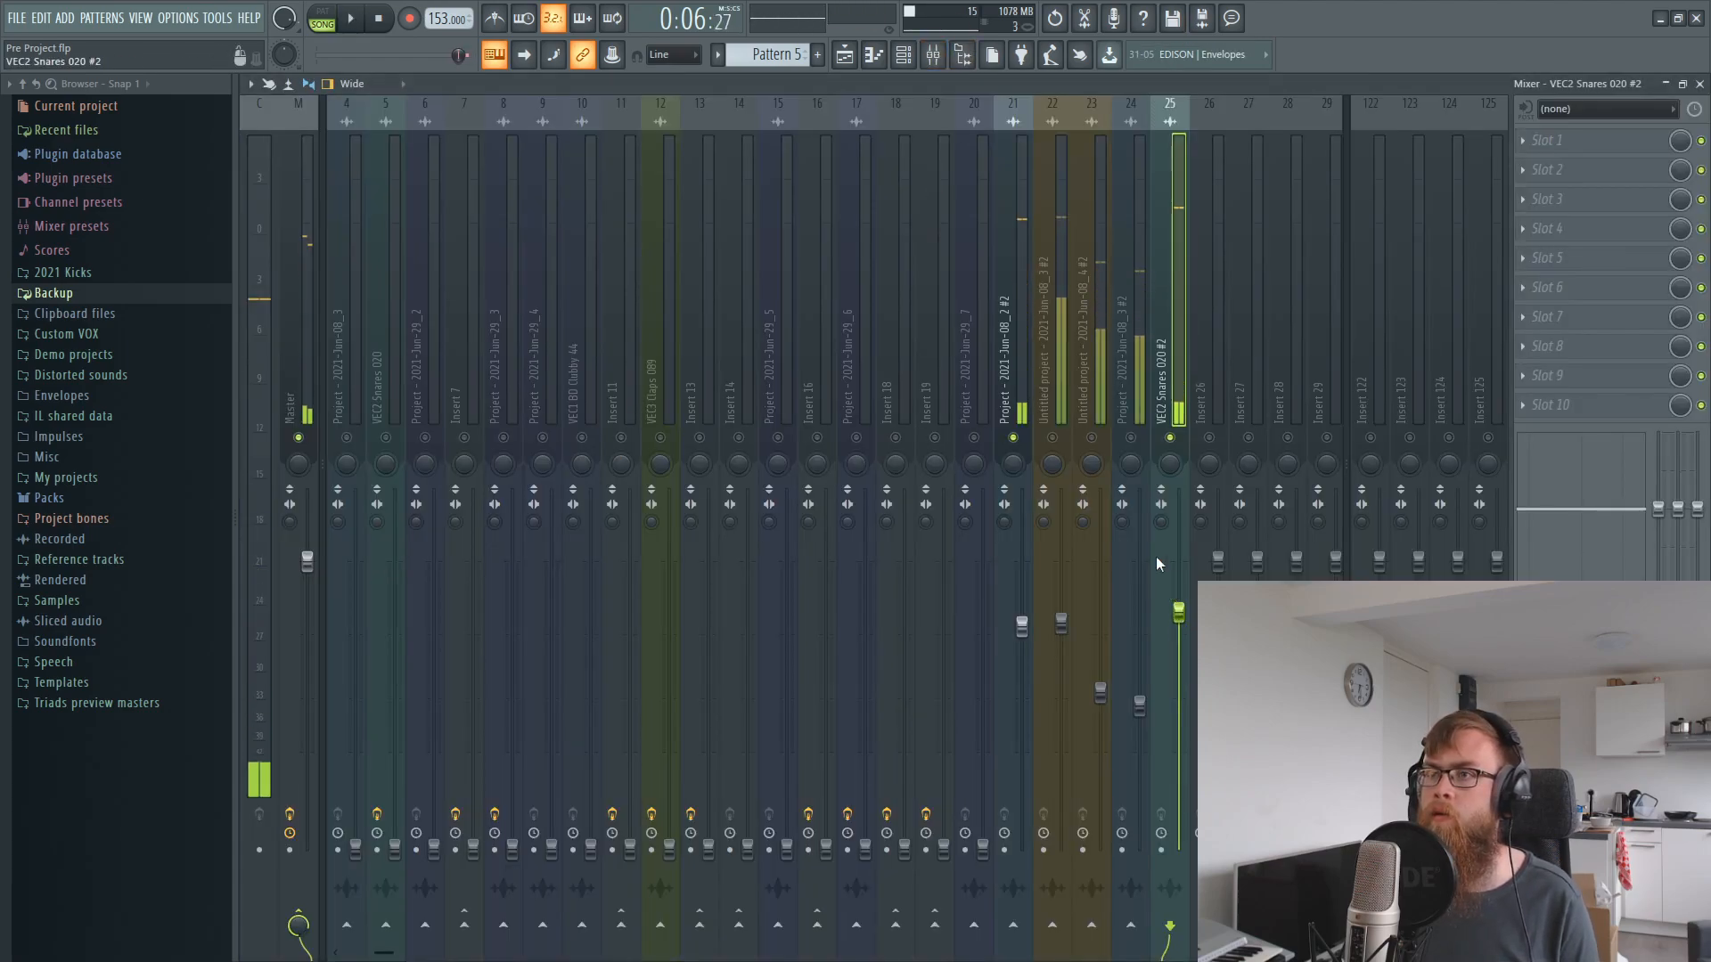
left_click(1011, 436)
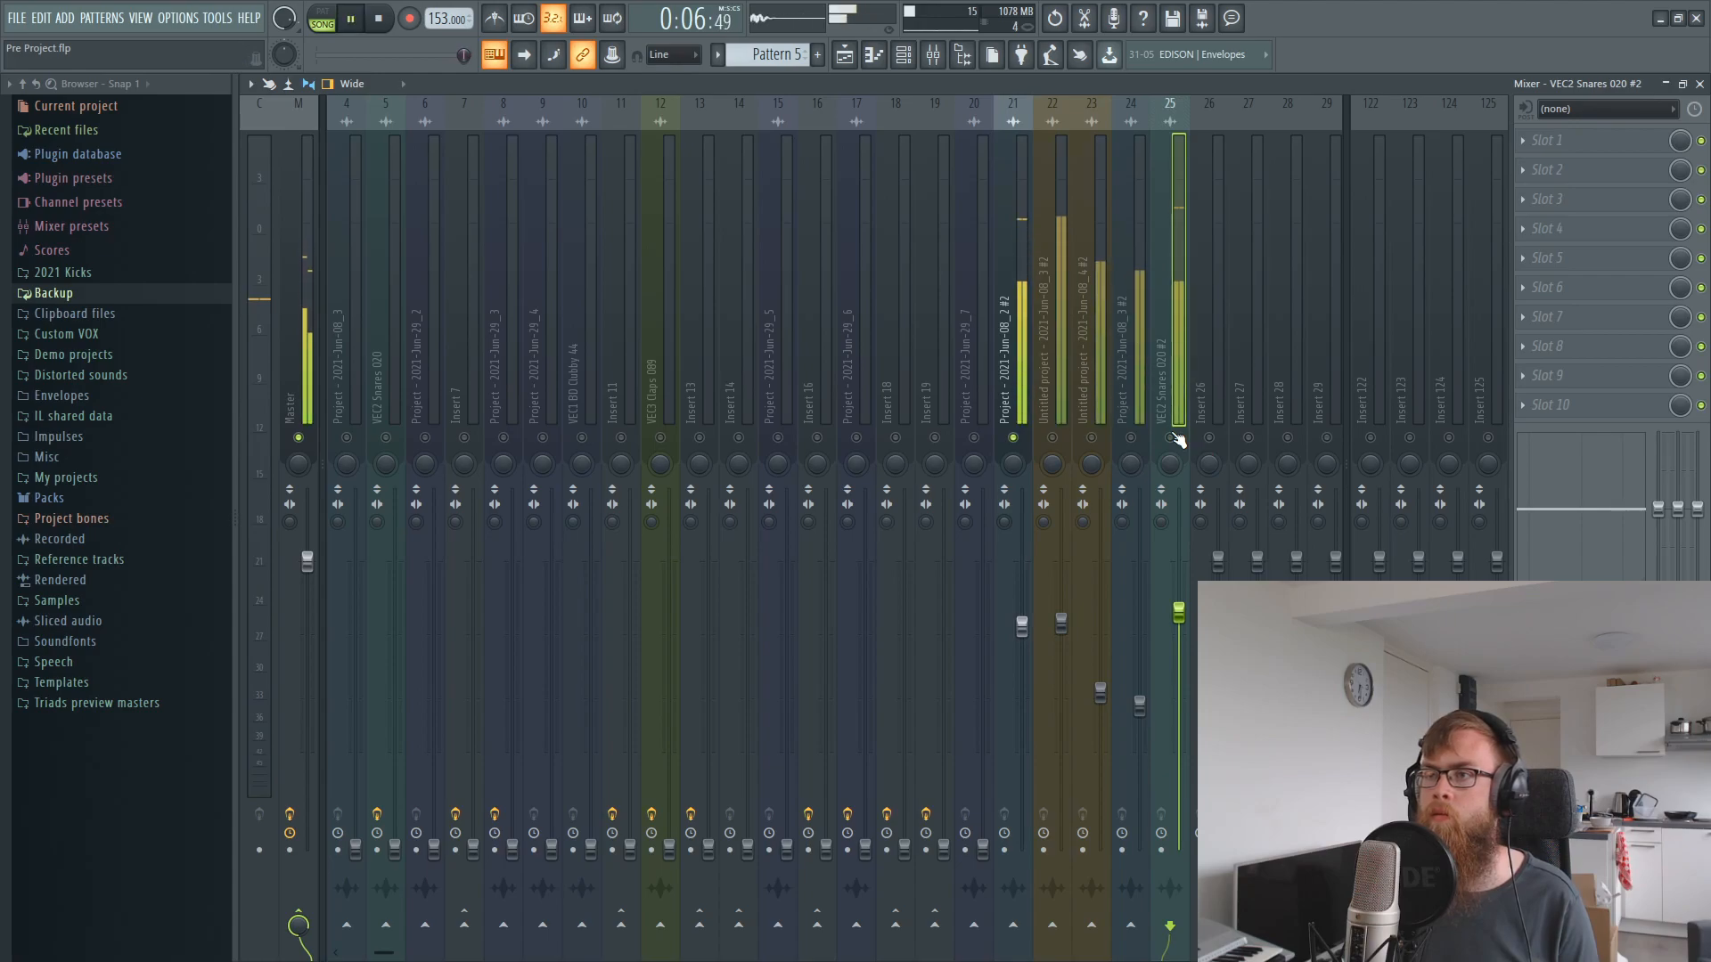
key("space")
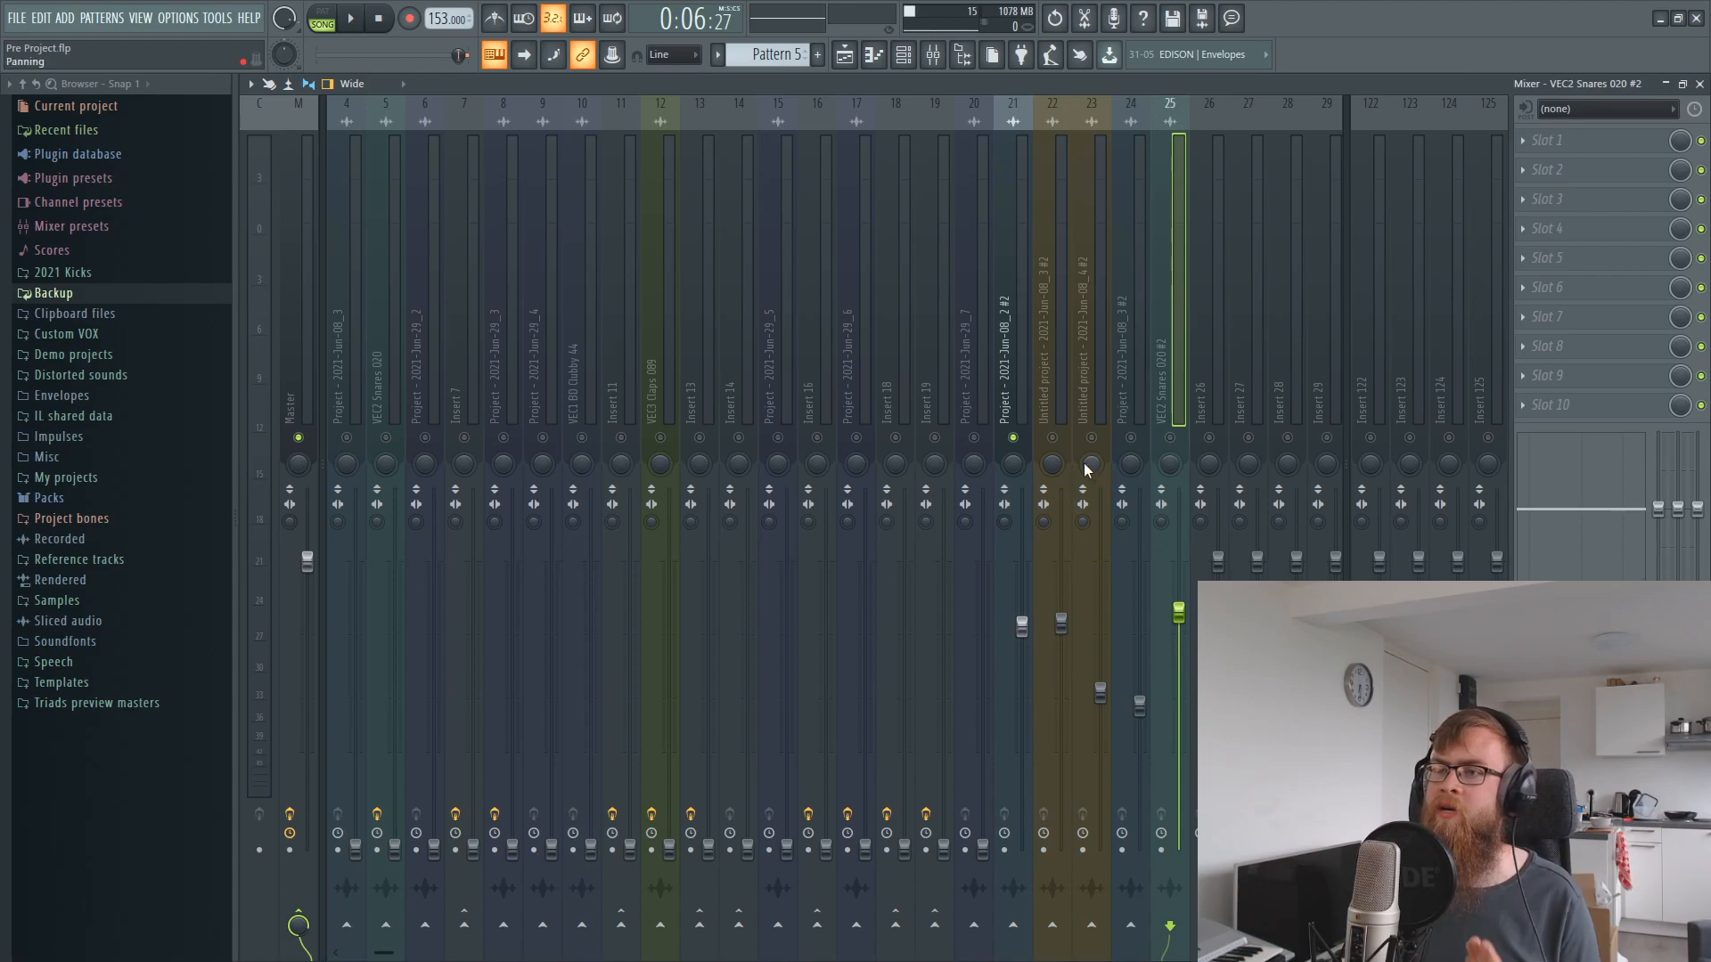
left_click(1170, 438)
key("space")
key("space")
left_click(1013, 438)
left_click(1171, 438)
key("space")
key("space")
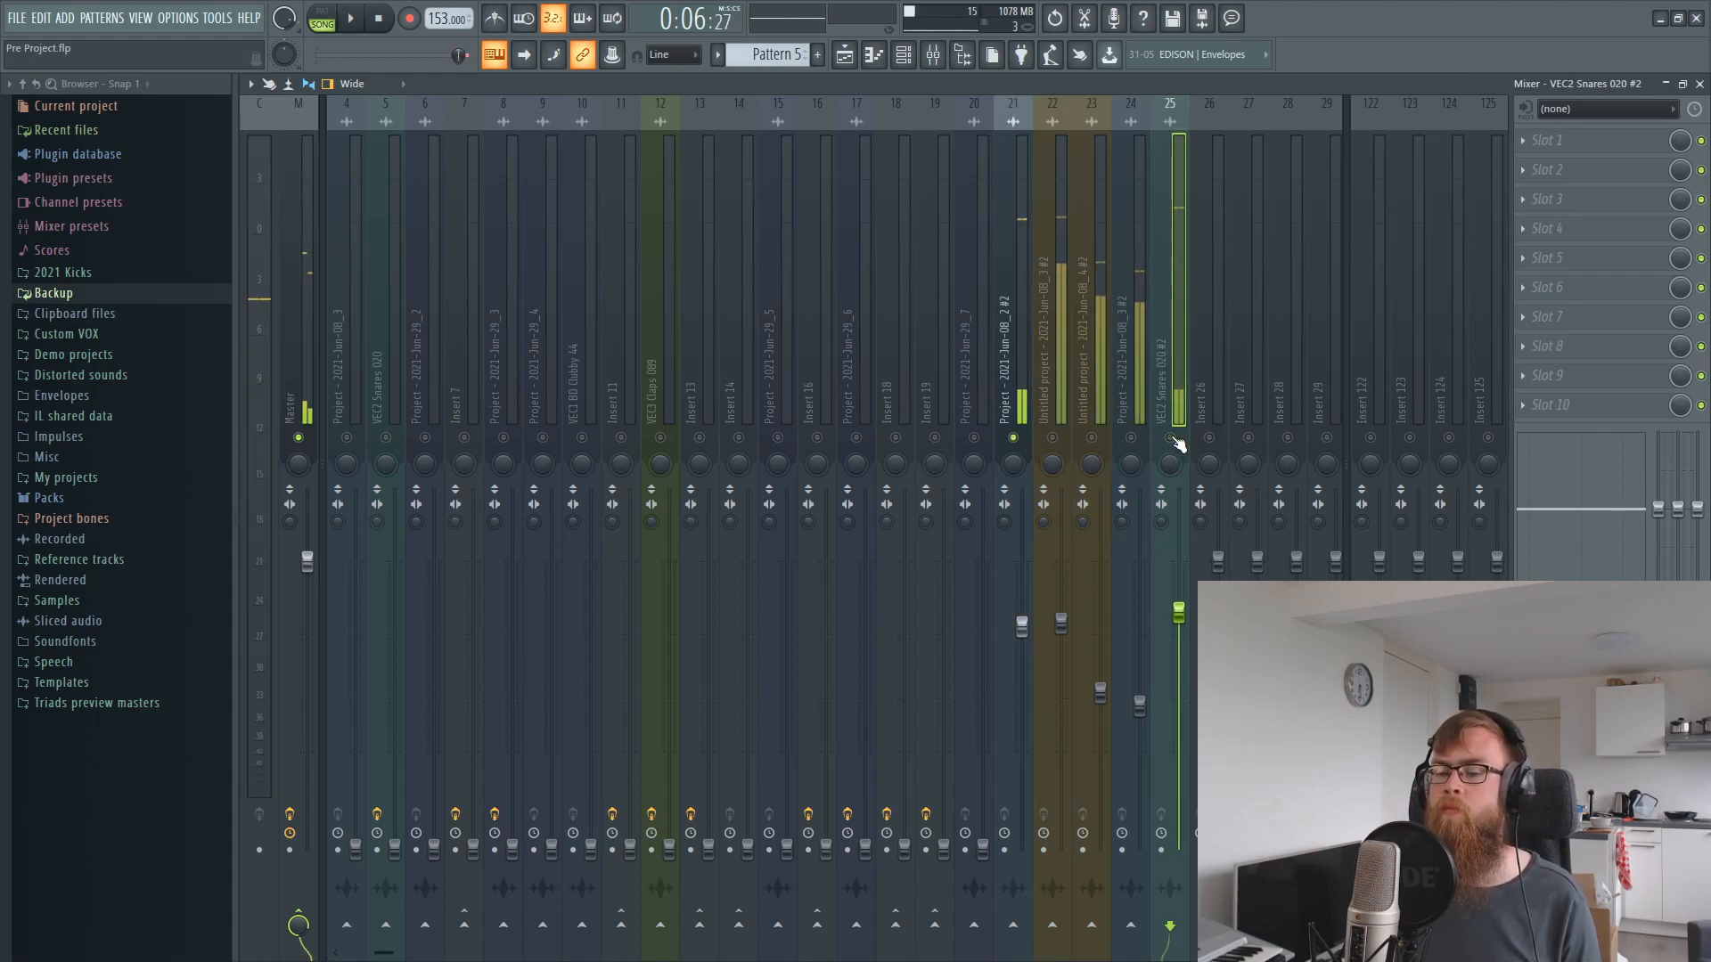
- Shorten the Track 3 snare clip to end at about the same point as the Track 1 clip
left_click(844, 54)
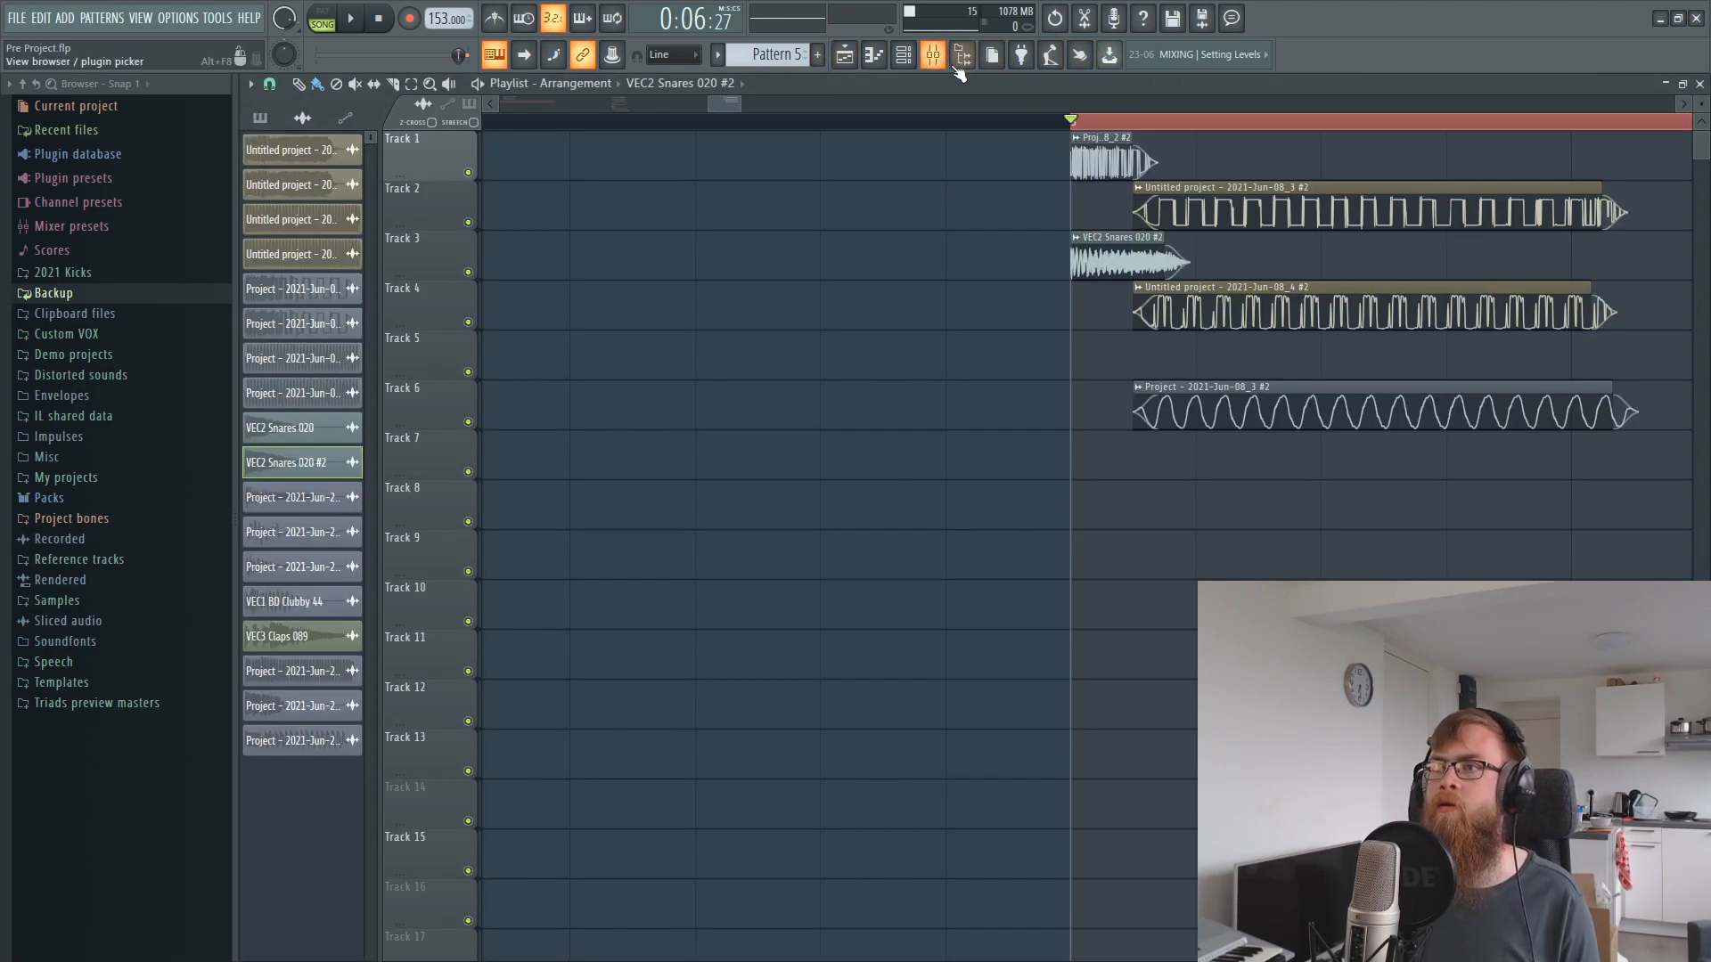
left_click_drag(1164, 249, 1156, 254)
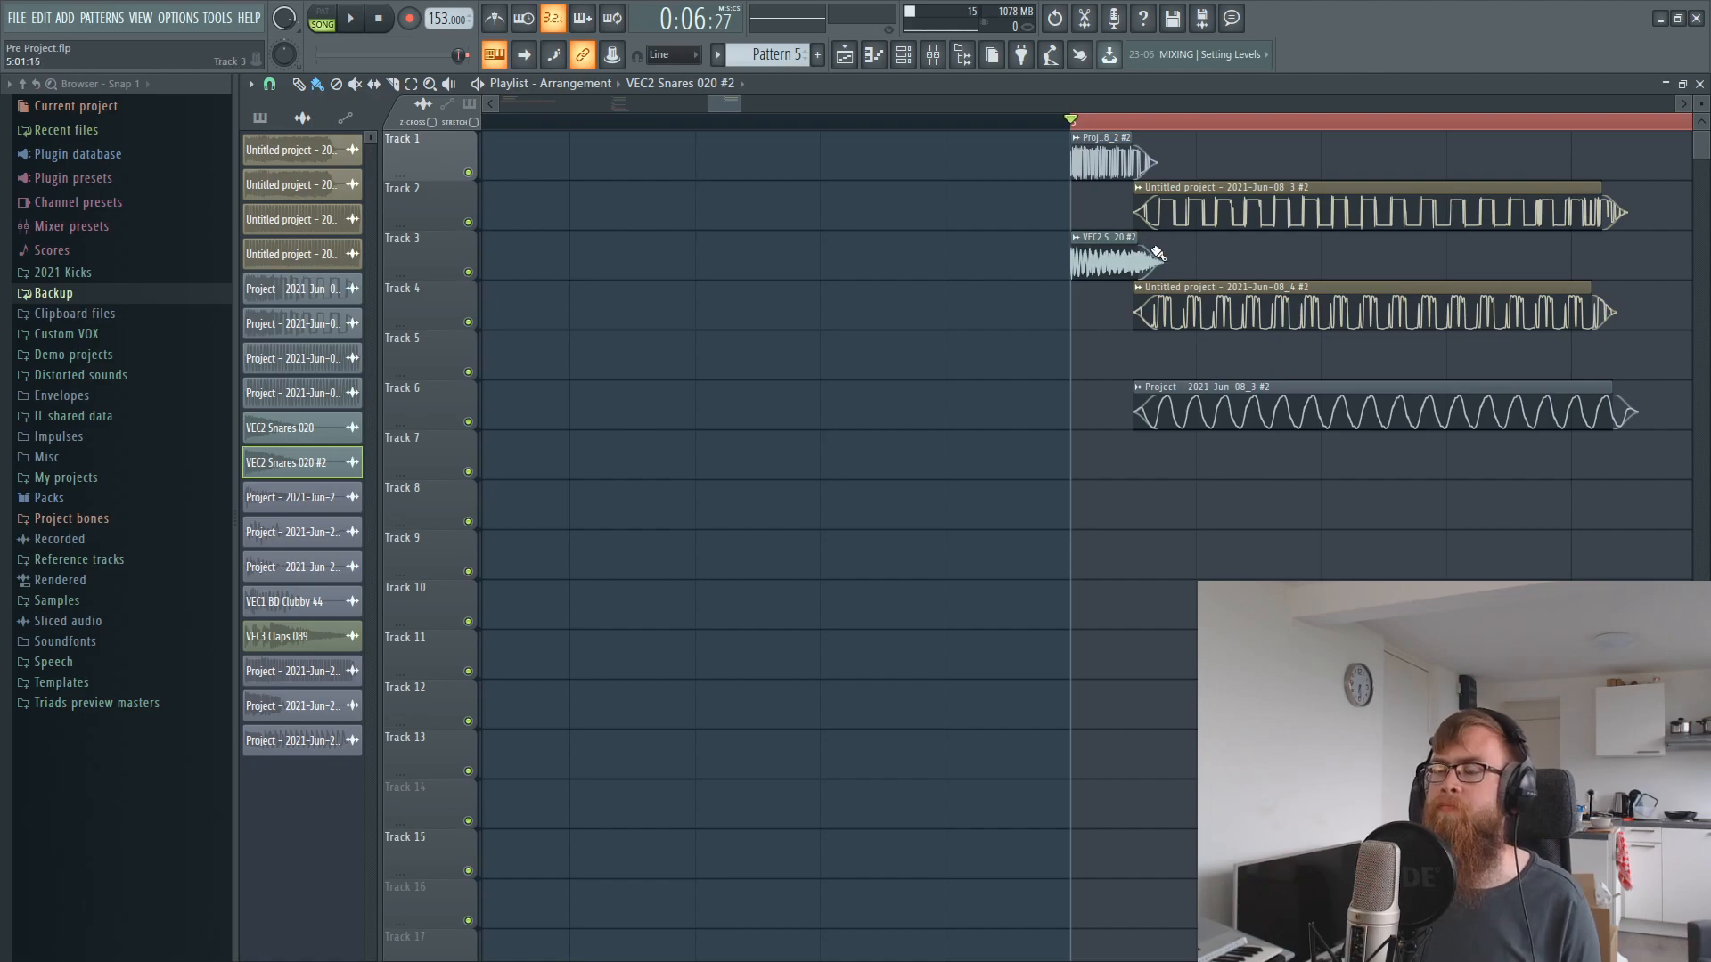
scroll(1247, 126, "up", 2)
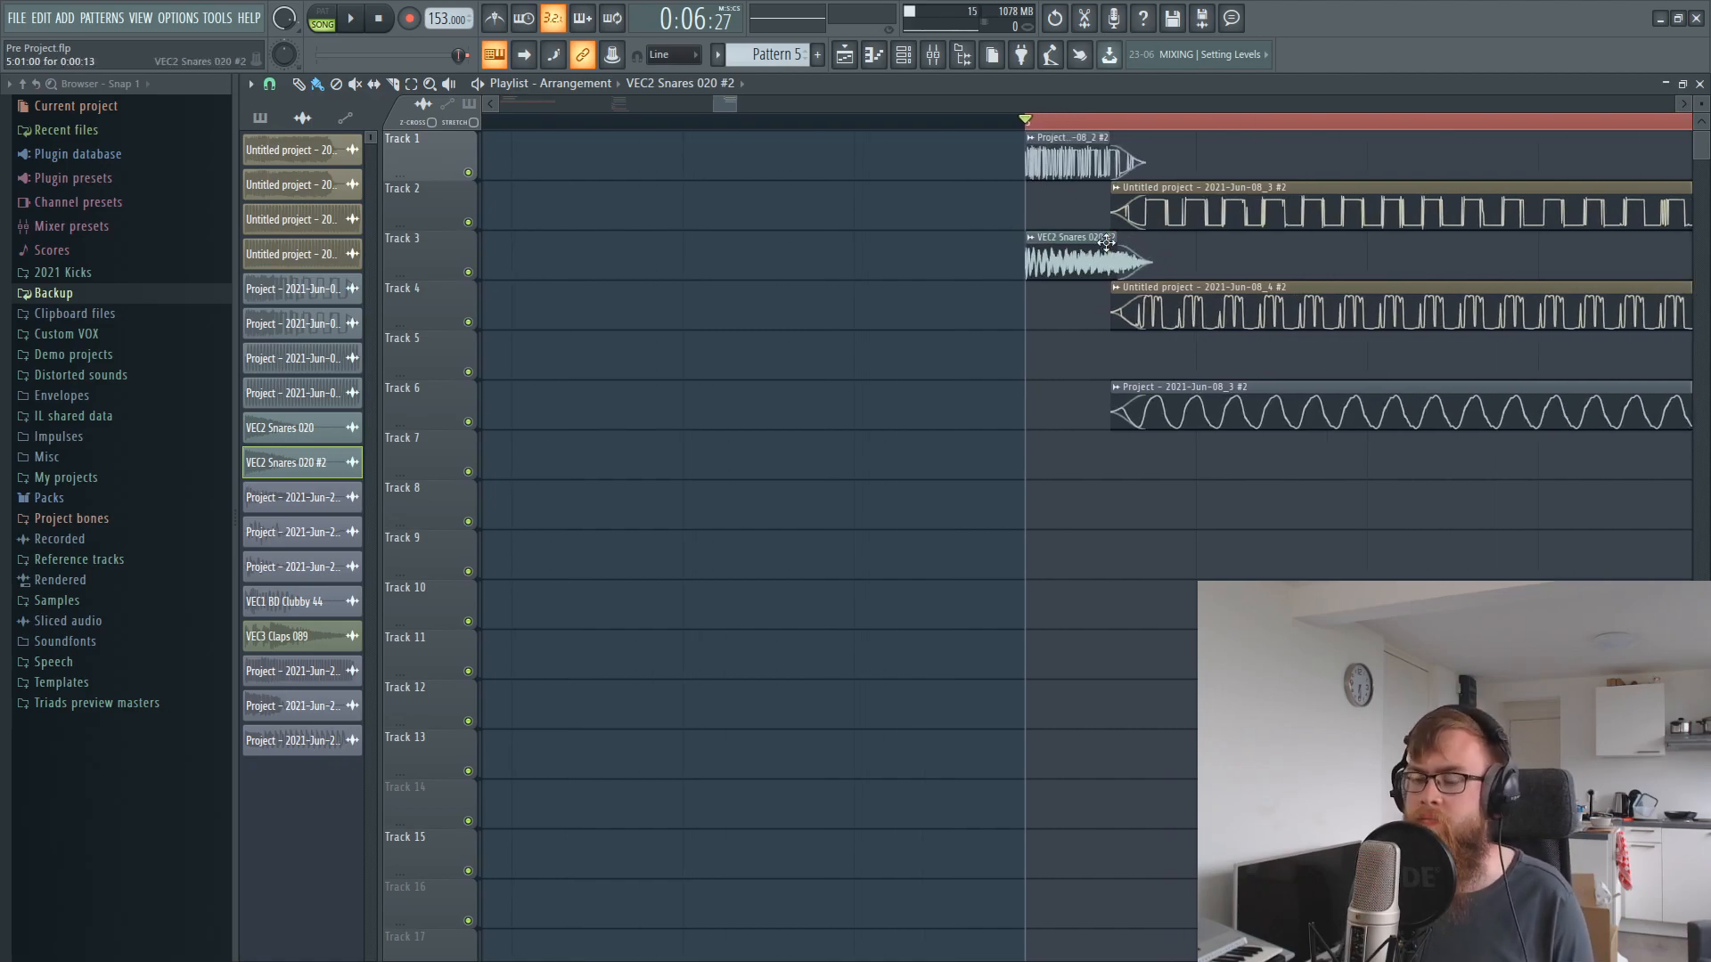
- Lower mixer track 25's fader clearly below track 21's while auditioning the sound with and without the snare layer
left_click(936, 64)
key("space")
left_click(1172, 438)
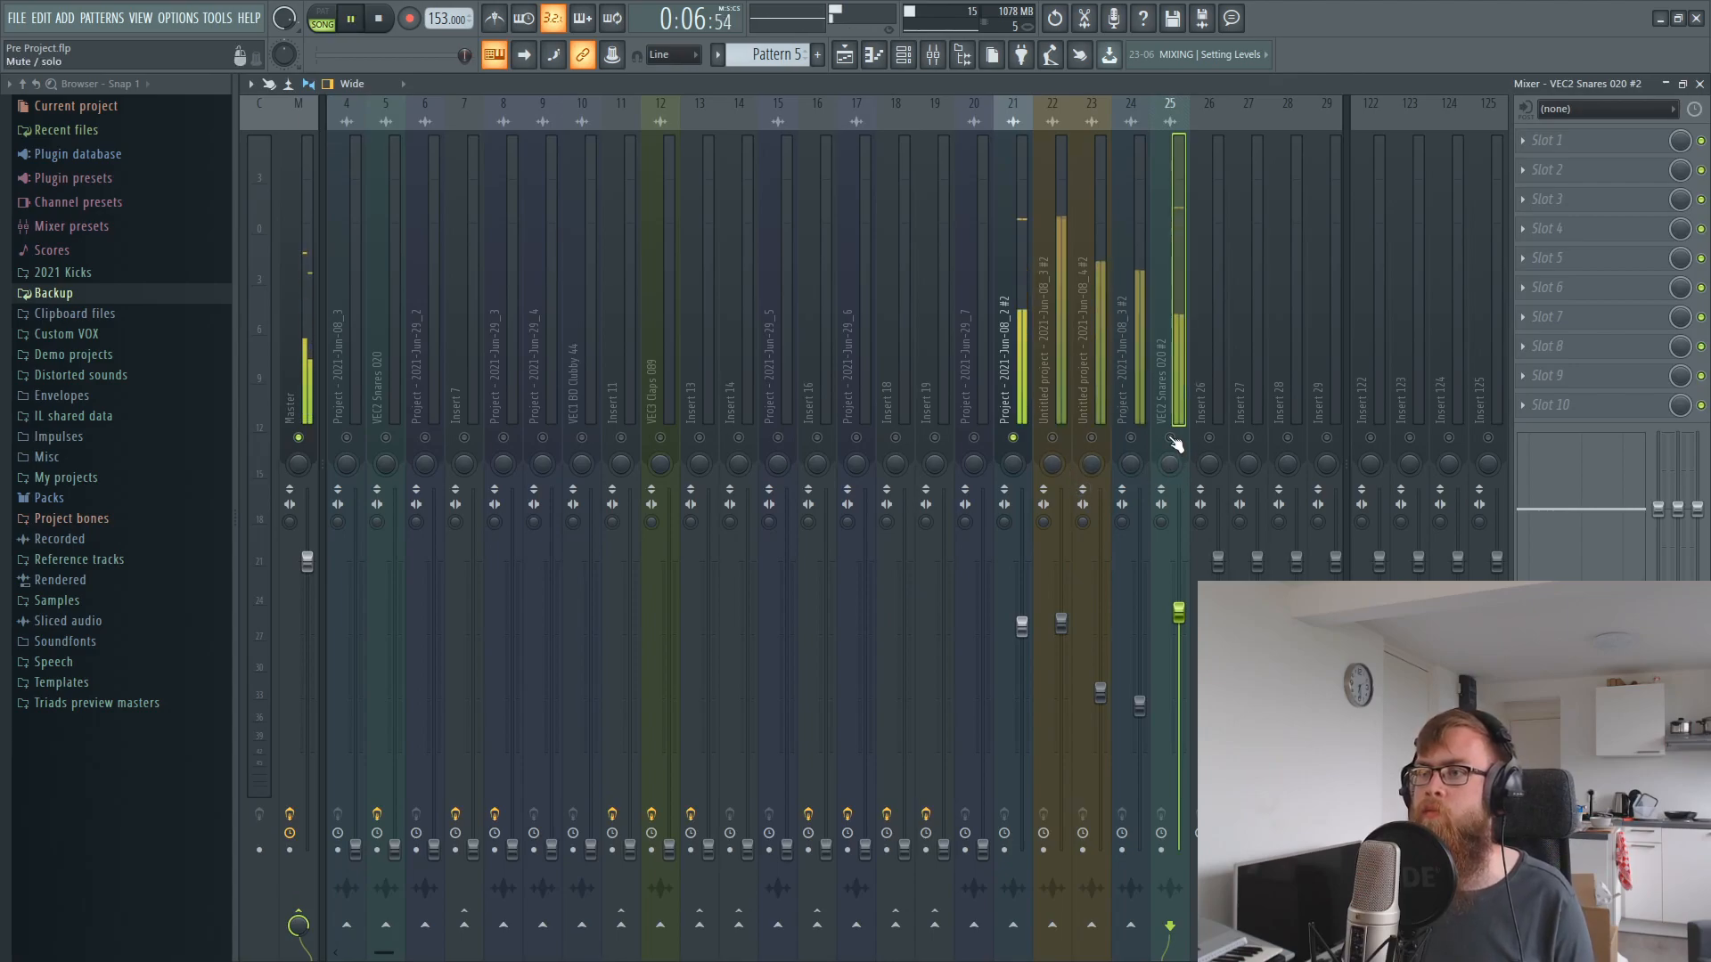
key("space")
left_click_drag(1179, 613, 1178, 670)
key("space")
key("space")
key("space")
key("space")
key("space")
- Set the Track 3 snare clip's Pogo effect to -34% while listening to playback
left_click(853, 60)
double_click(1069, 260)
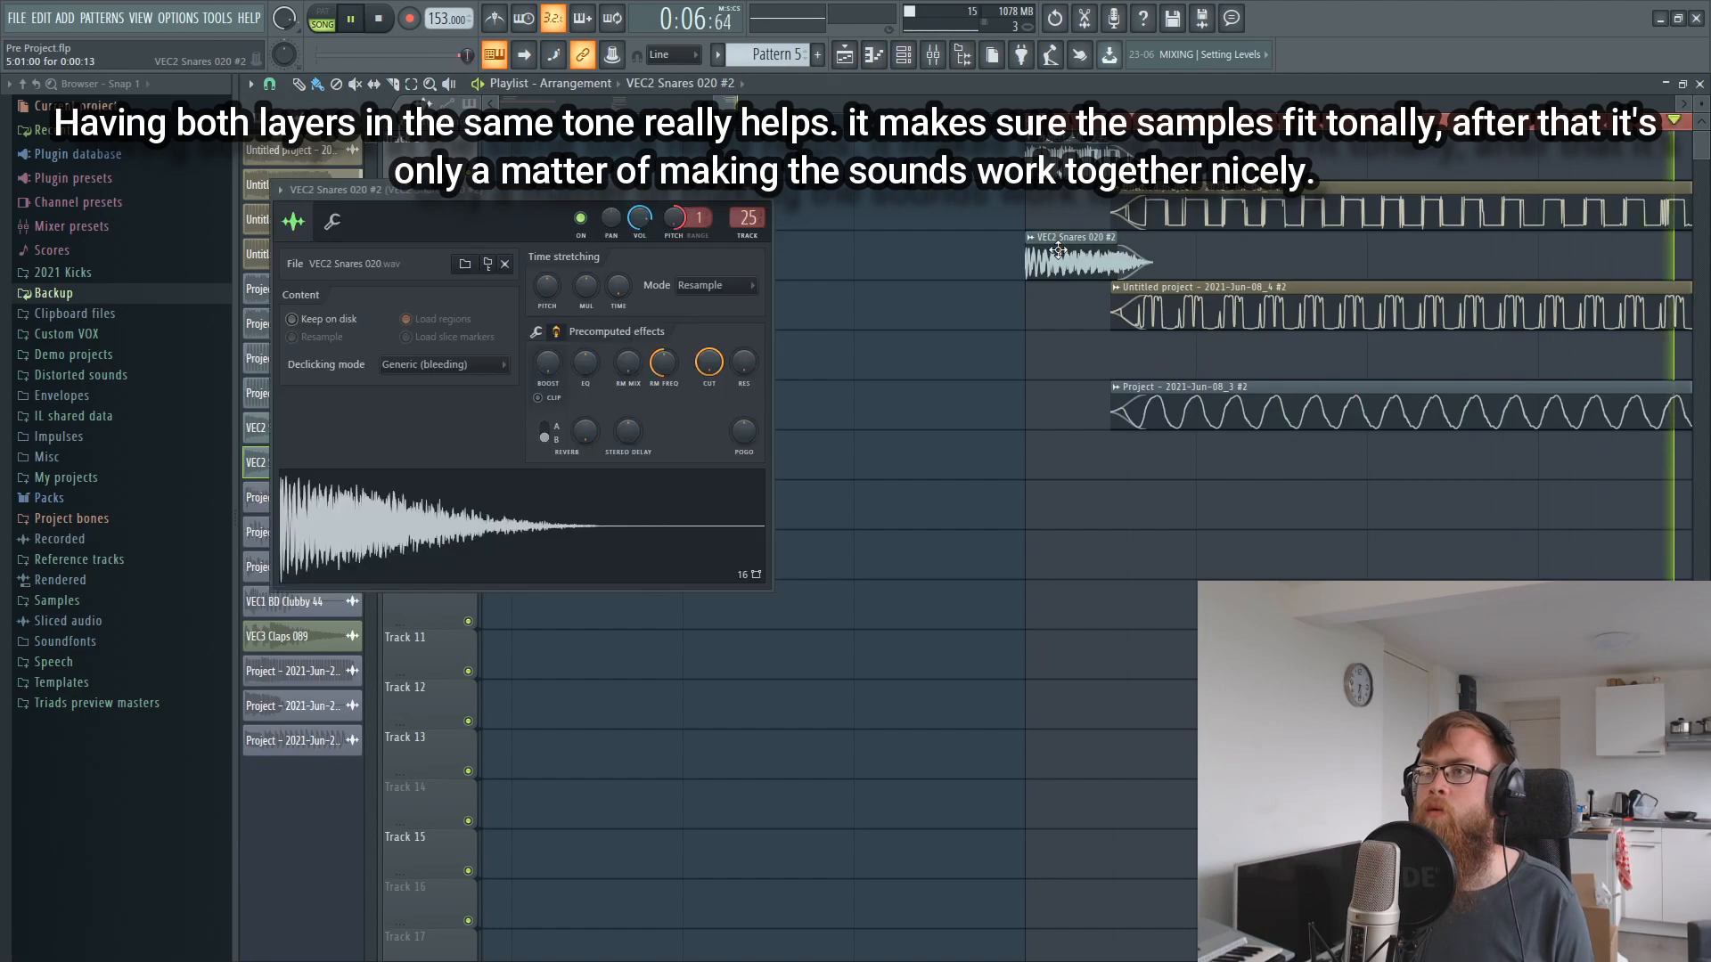
left_click_drag(744, 432, 757, 433)
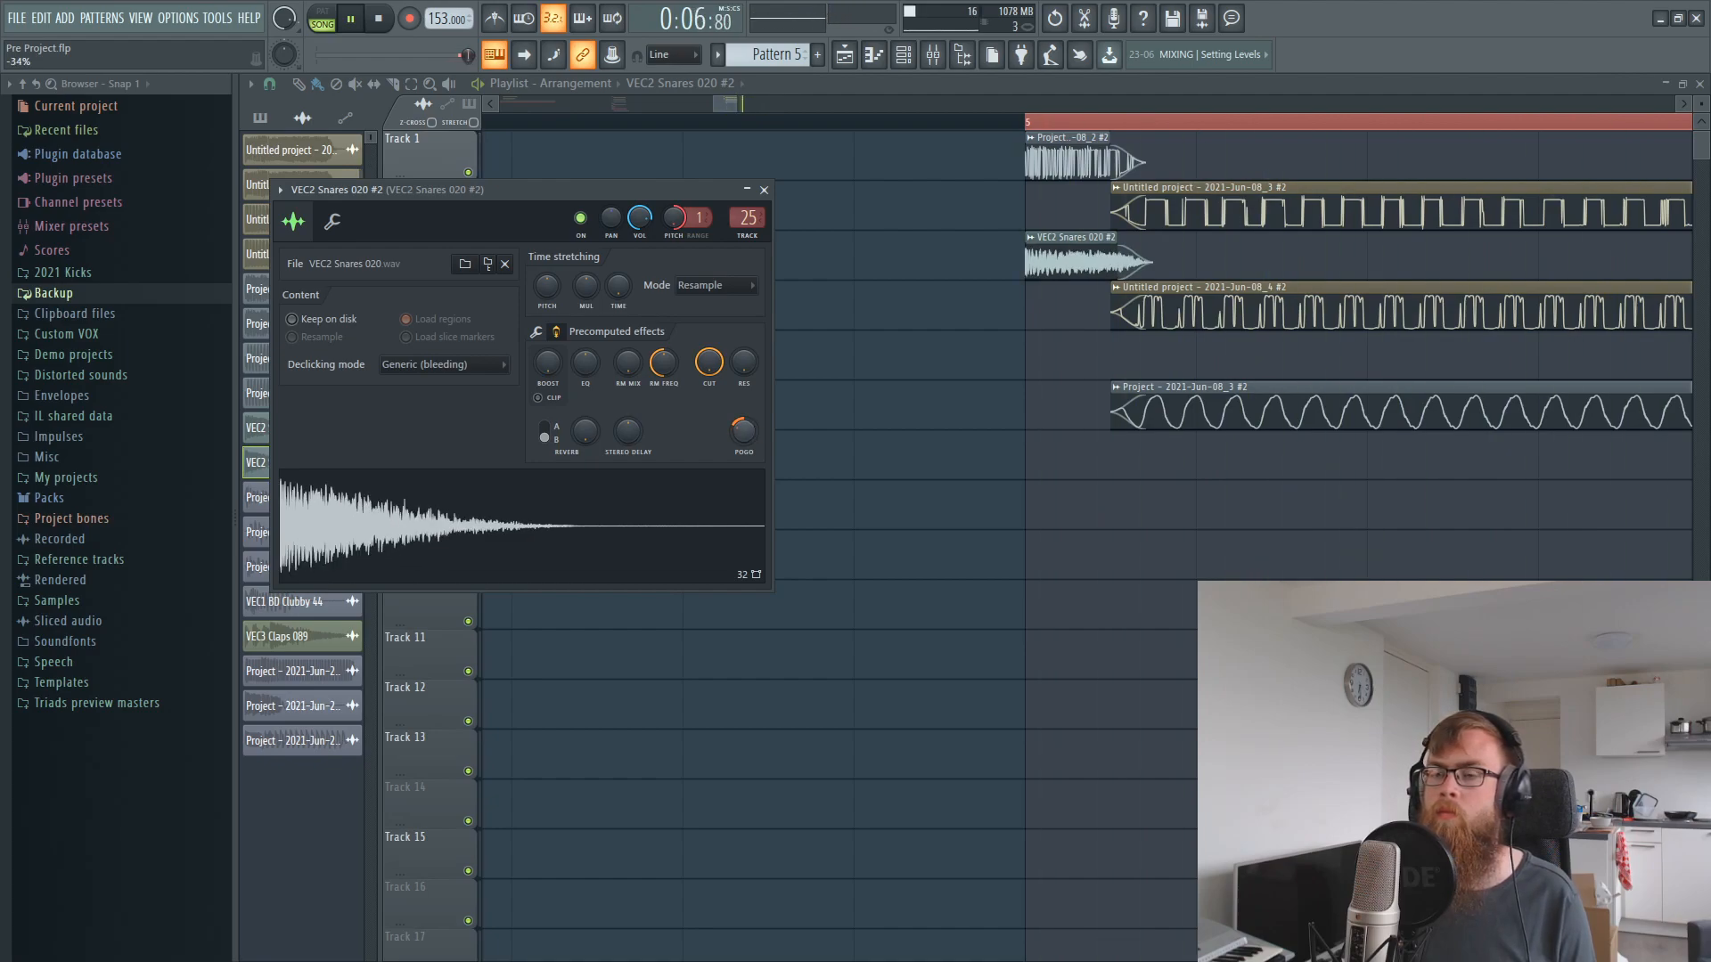
key("space")
- Insert FabFilter Pro-Q 2 on mixer track 25 with a bell boost of about +10.57 dB at 376.70 Hz
key("F9")
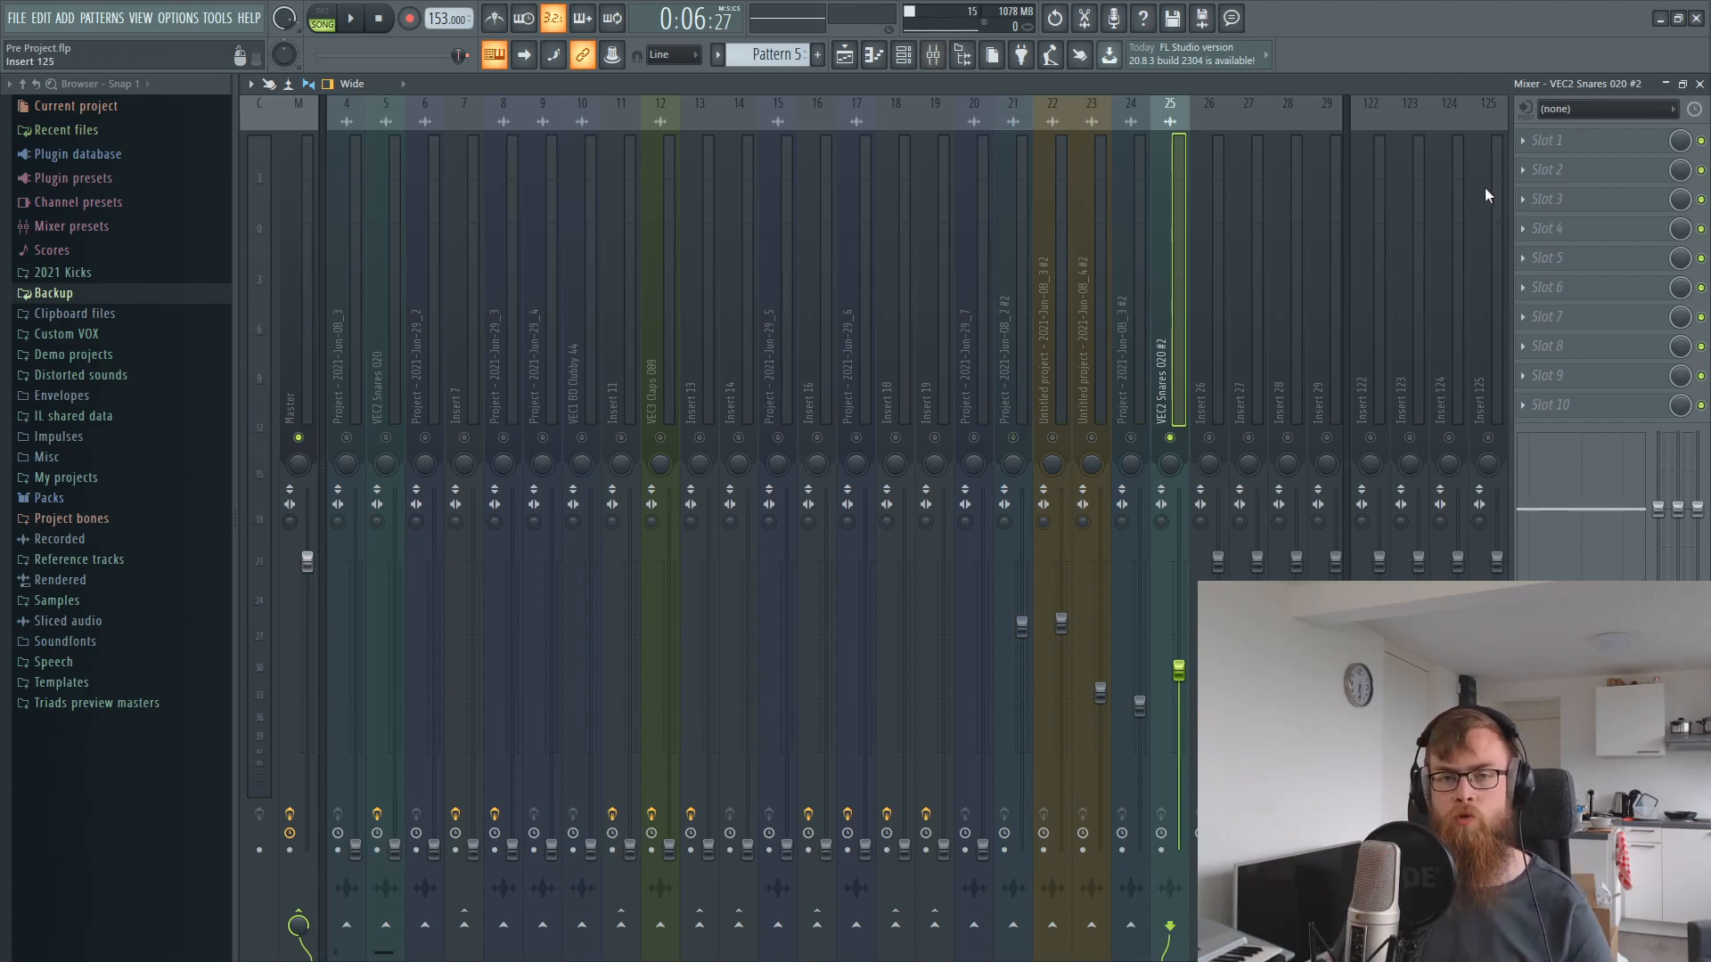
left_click(1550, 146)
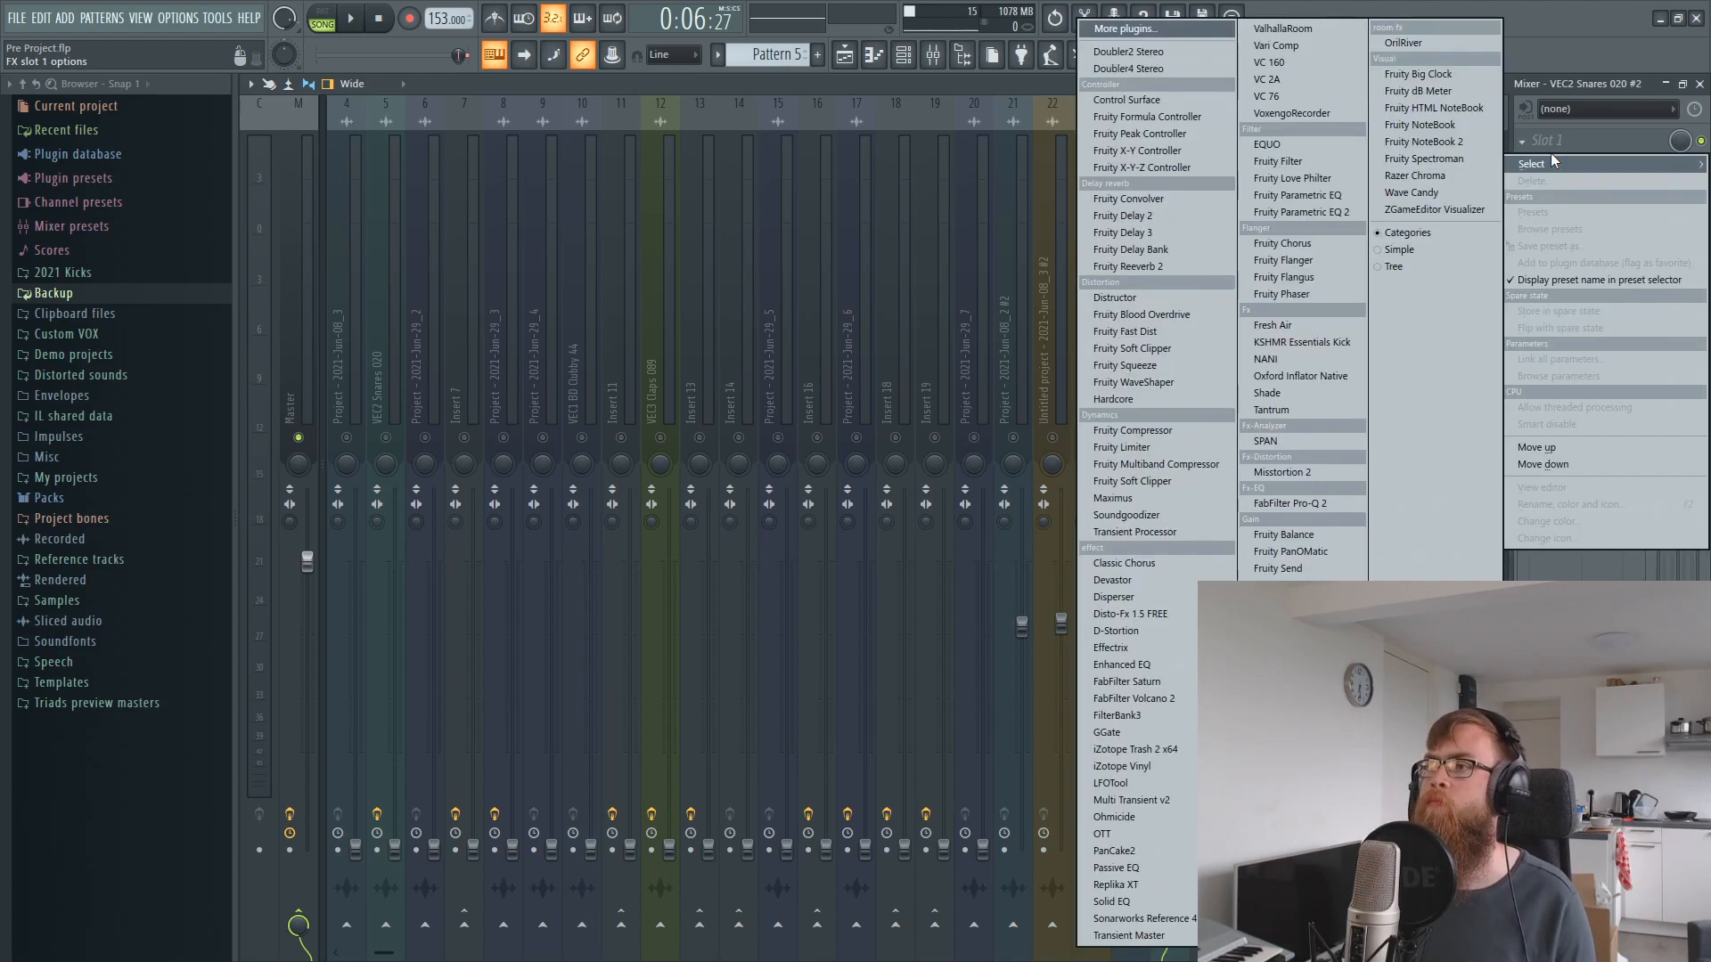
left_click(1340, 504)
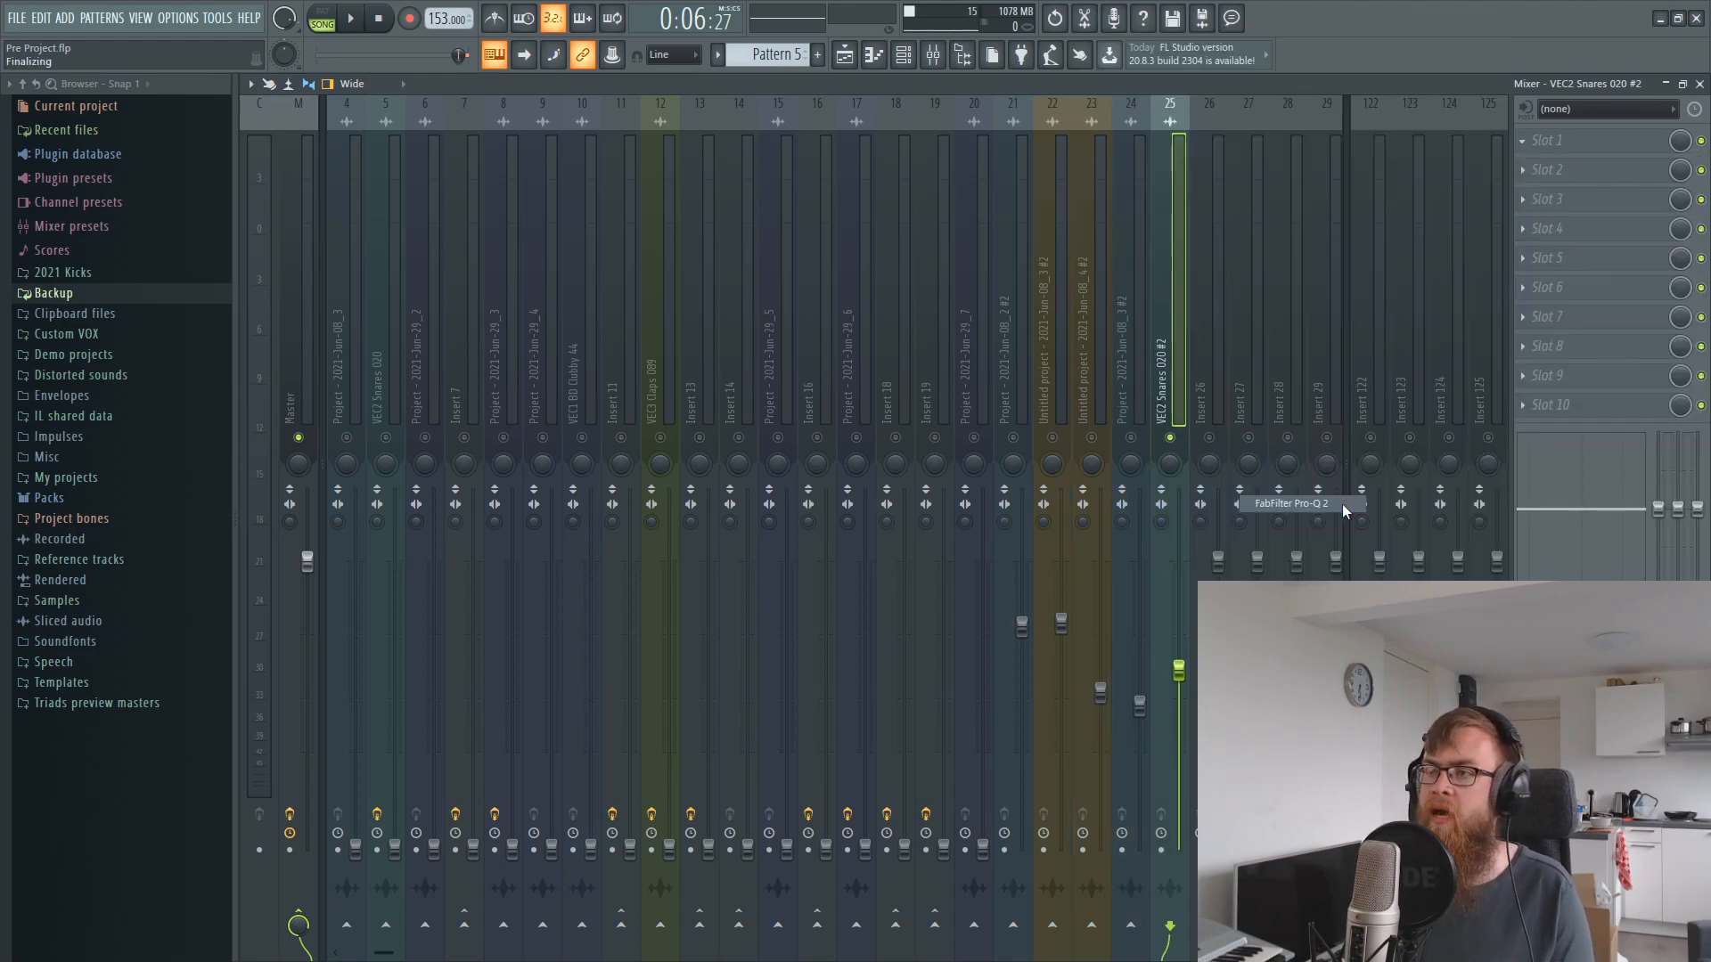
left_click_drag(662, 430, 669, 333)
key("space")
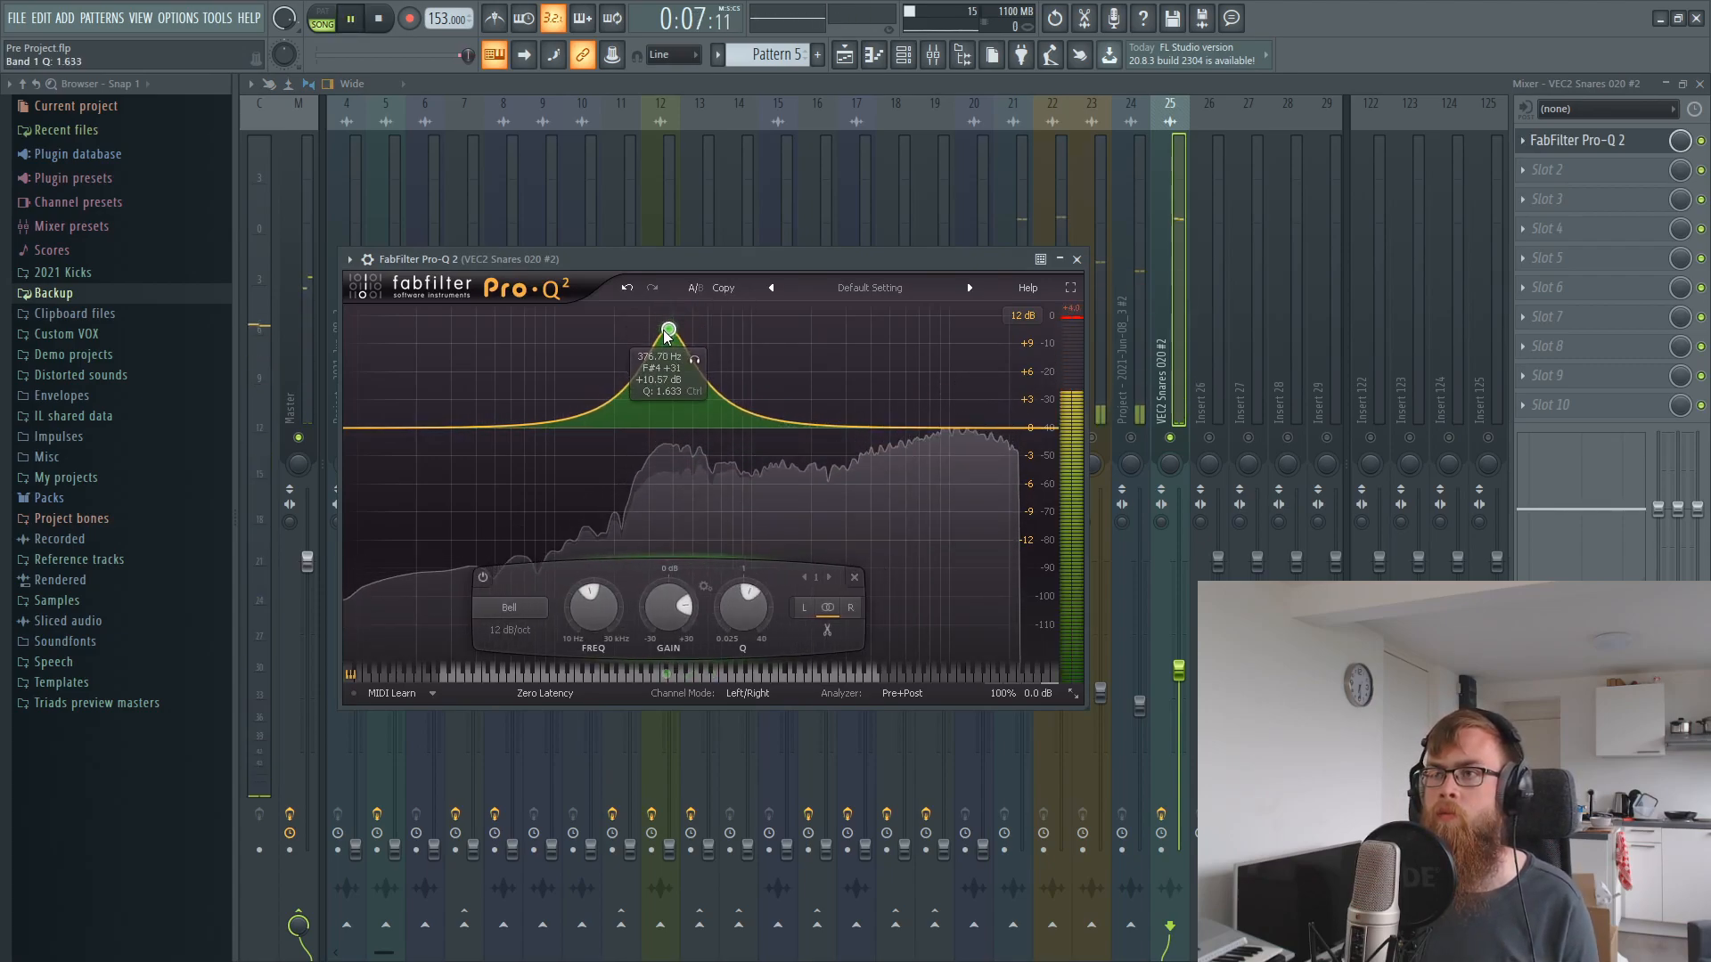
left_click(1546, 169)
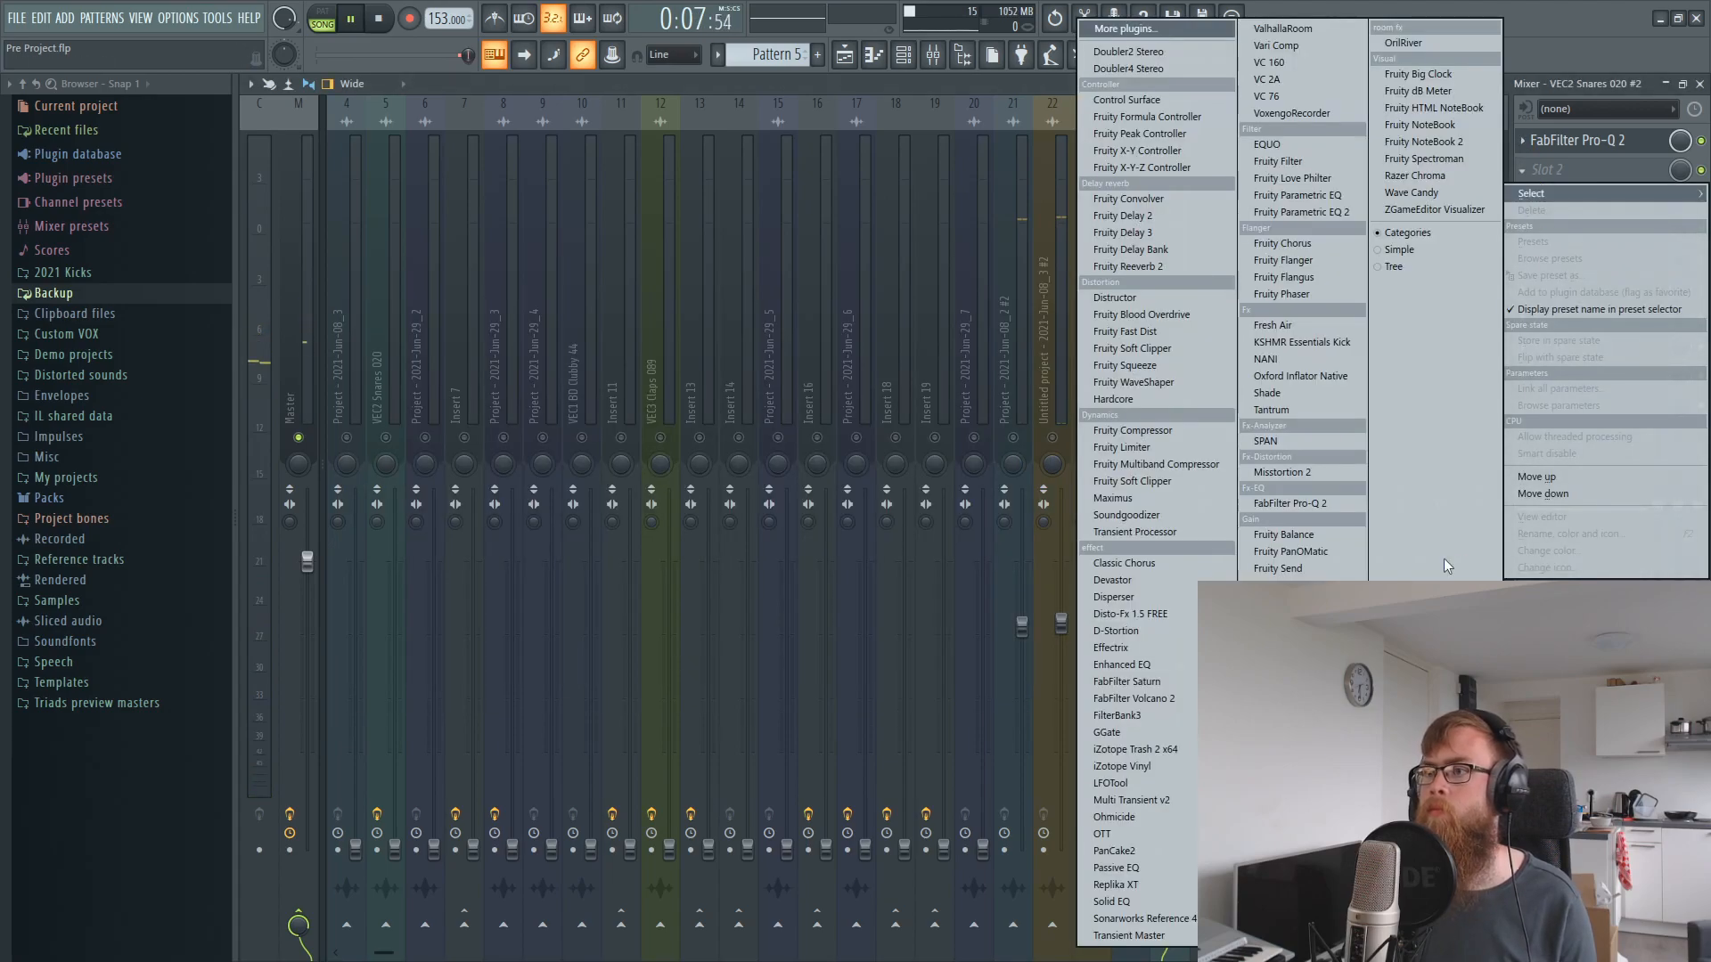
left_click(1130, 614)
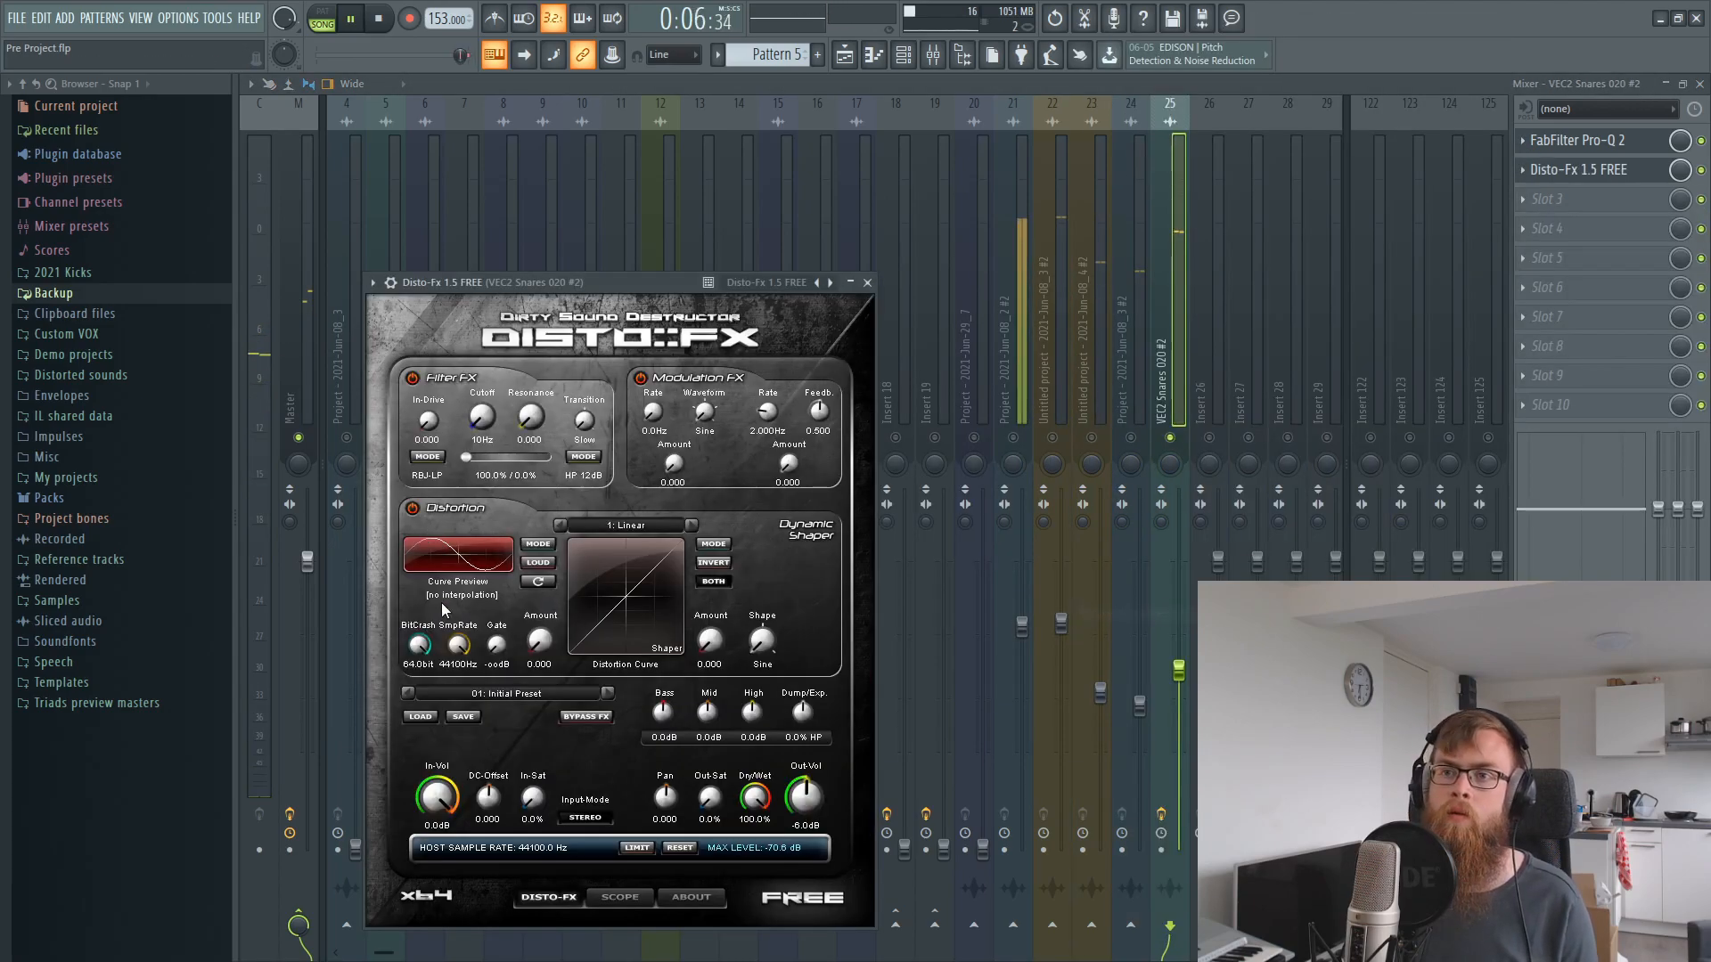
left_click(1521, 169)
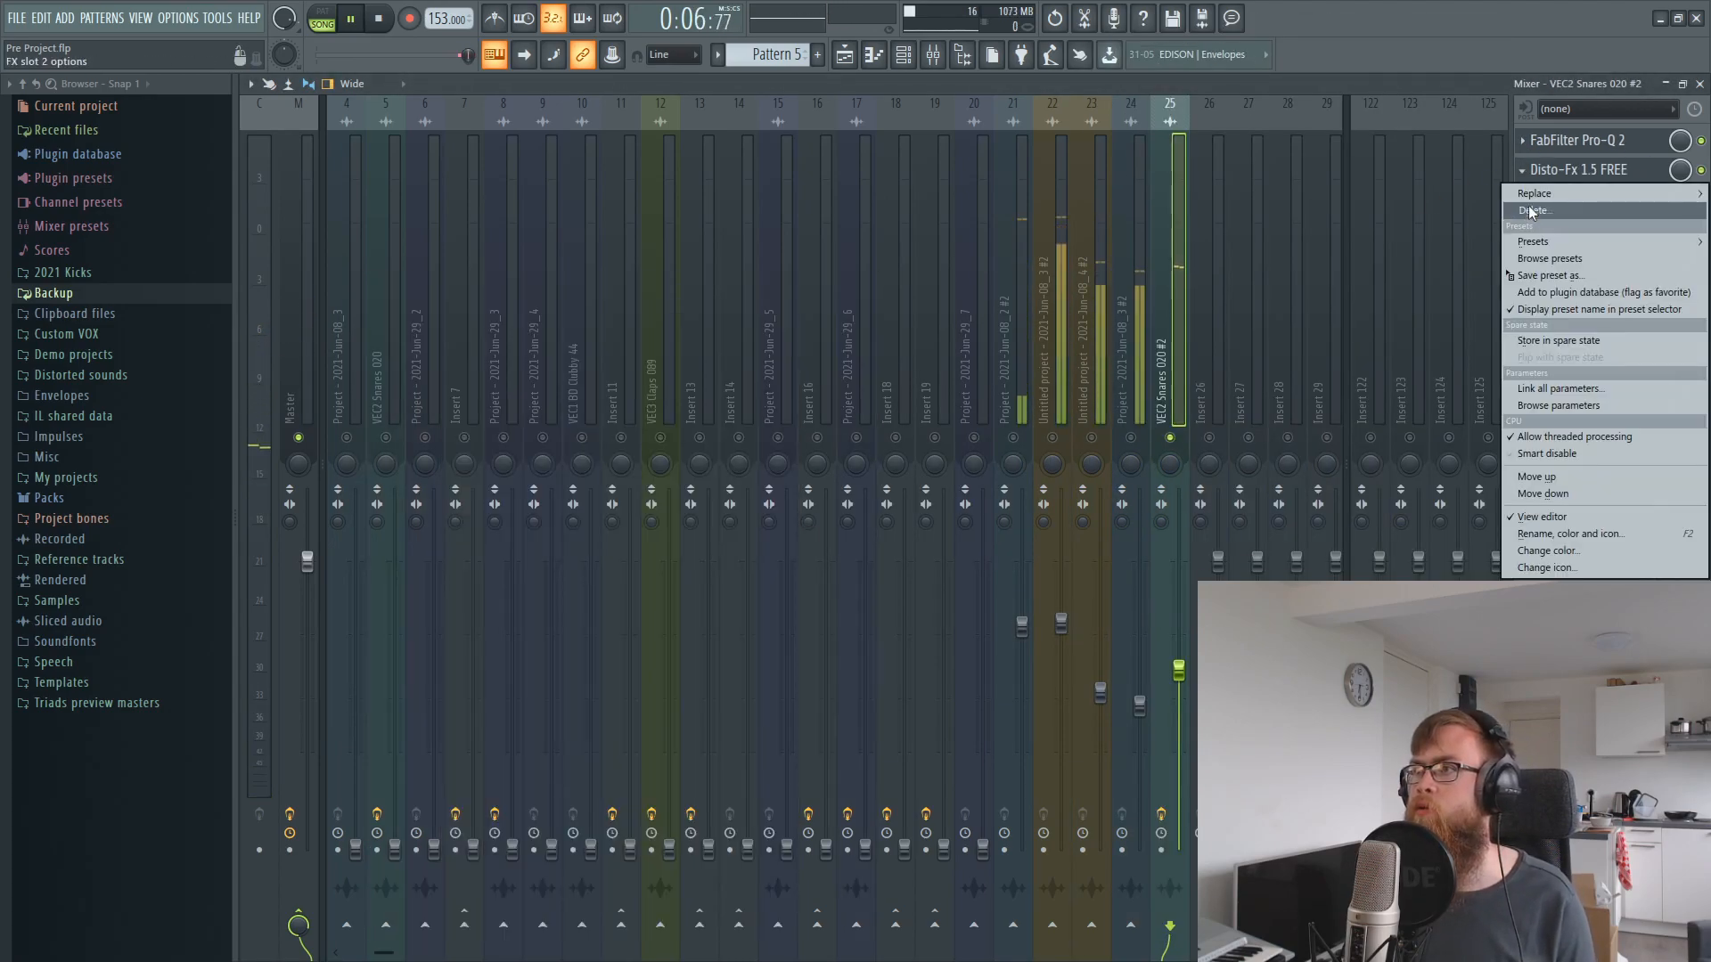
left_click(1531, 212)
- Insert D-Stortion in the second effect slot of mixer track 25 and raise its drive to 19.9
left_click(1546, 169)
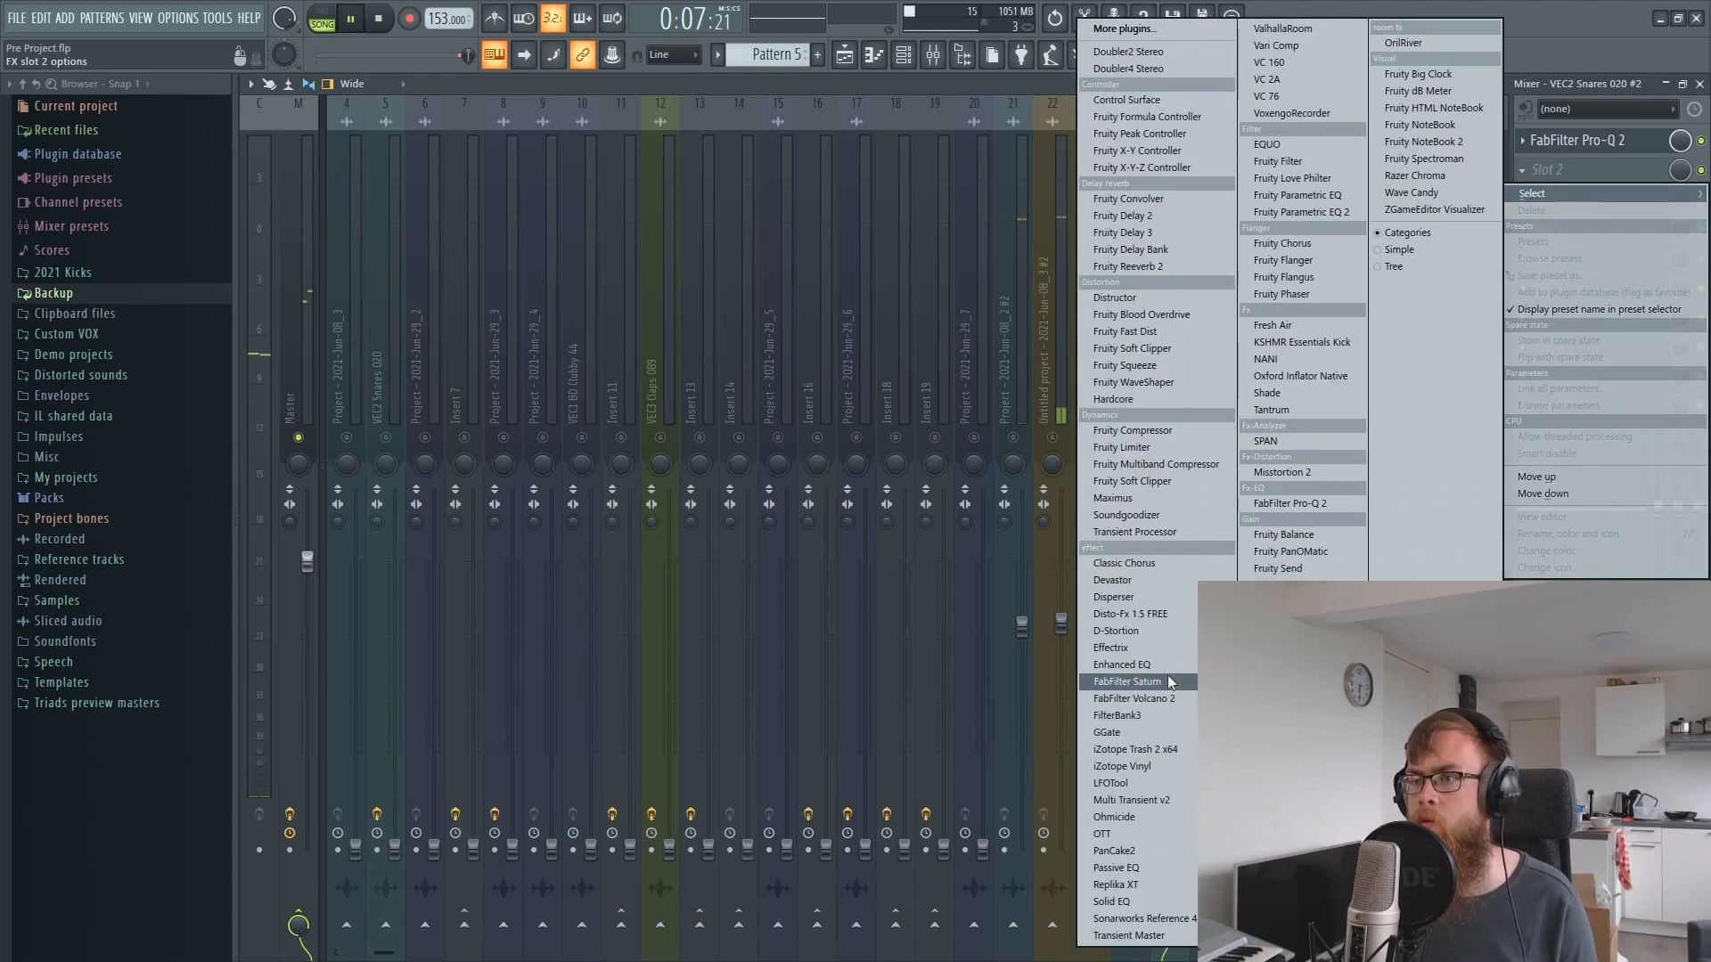
left_click(1158, 631)
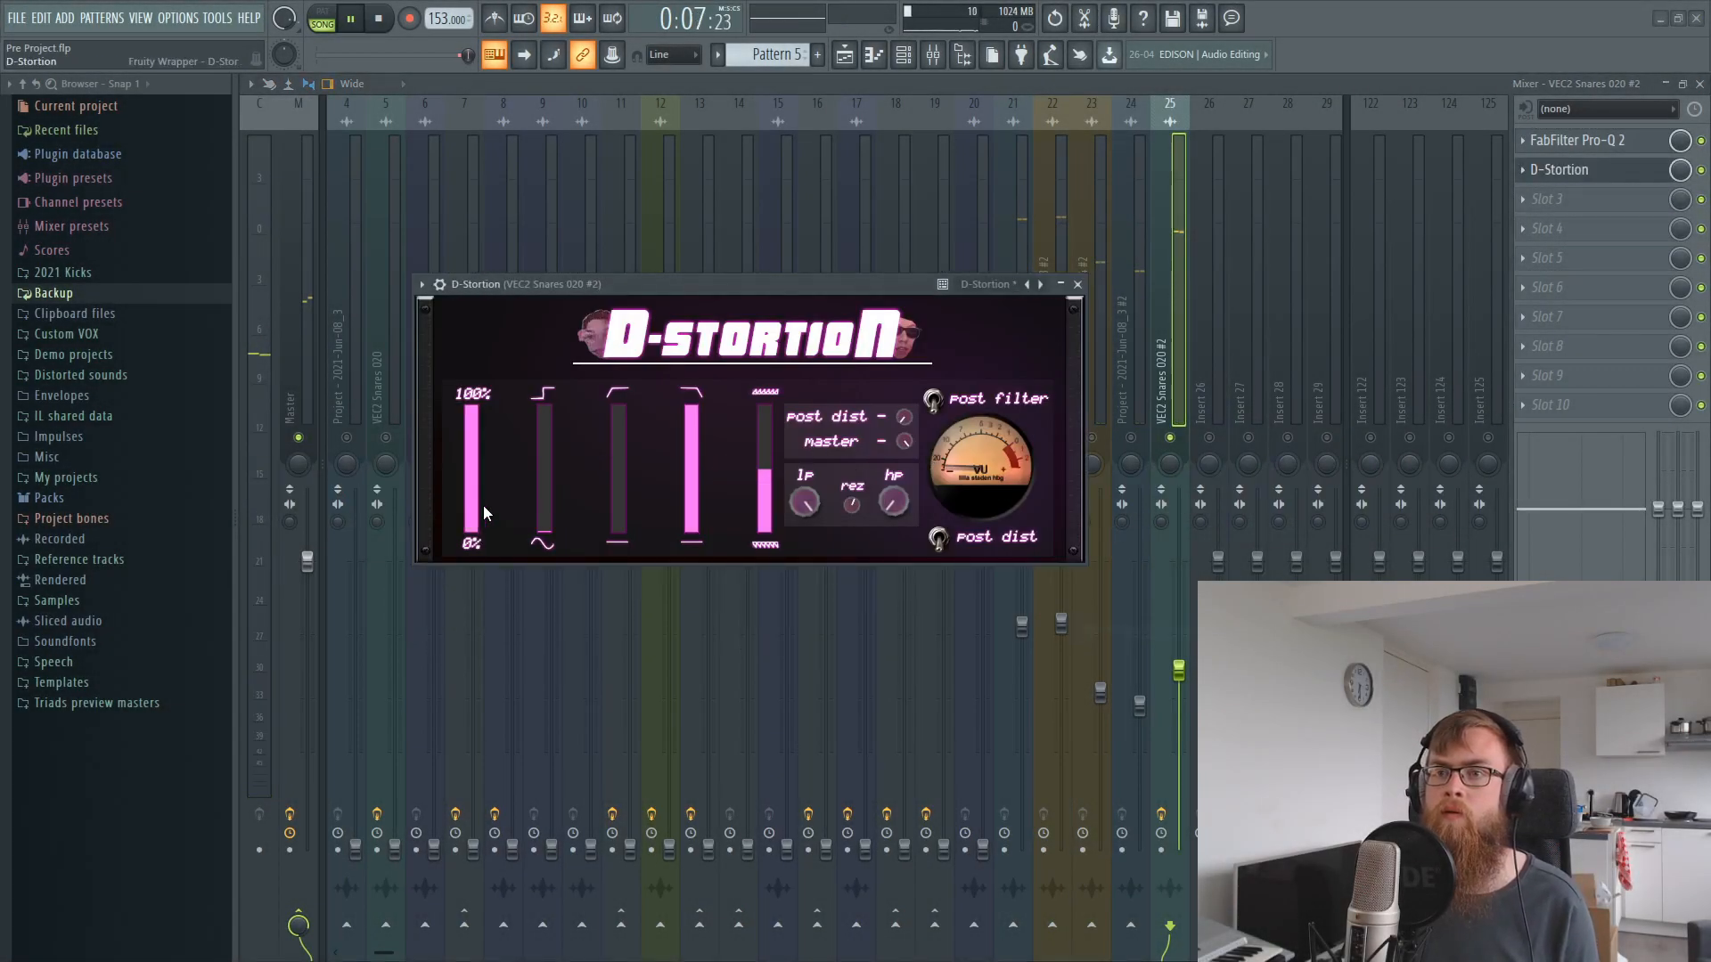
left_click_drag(545, 520, 544, 401)
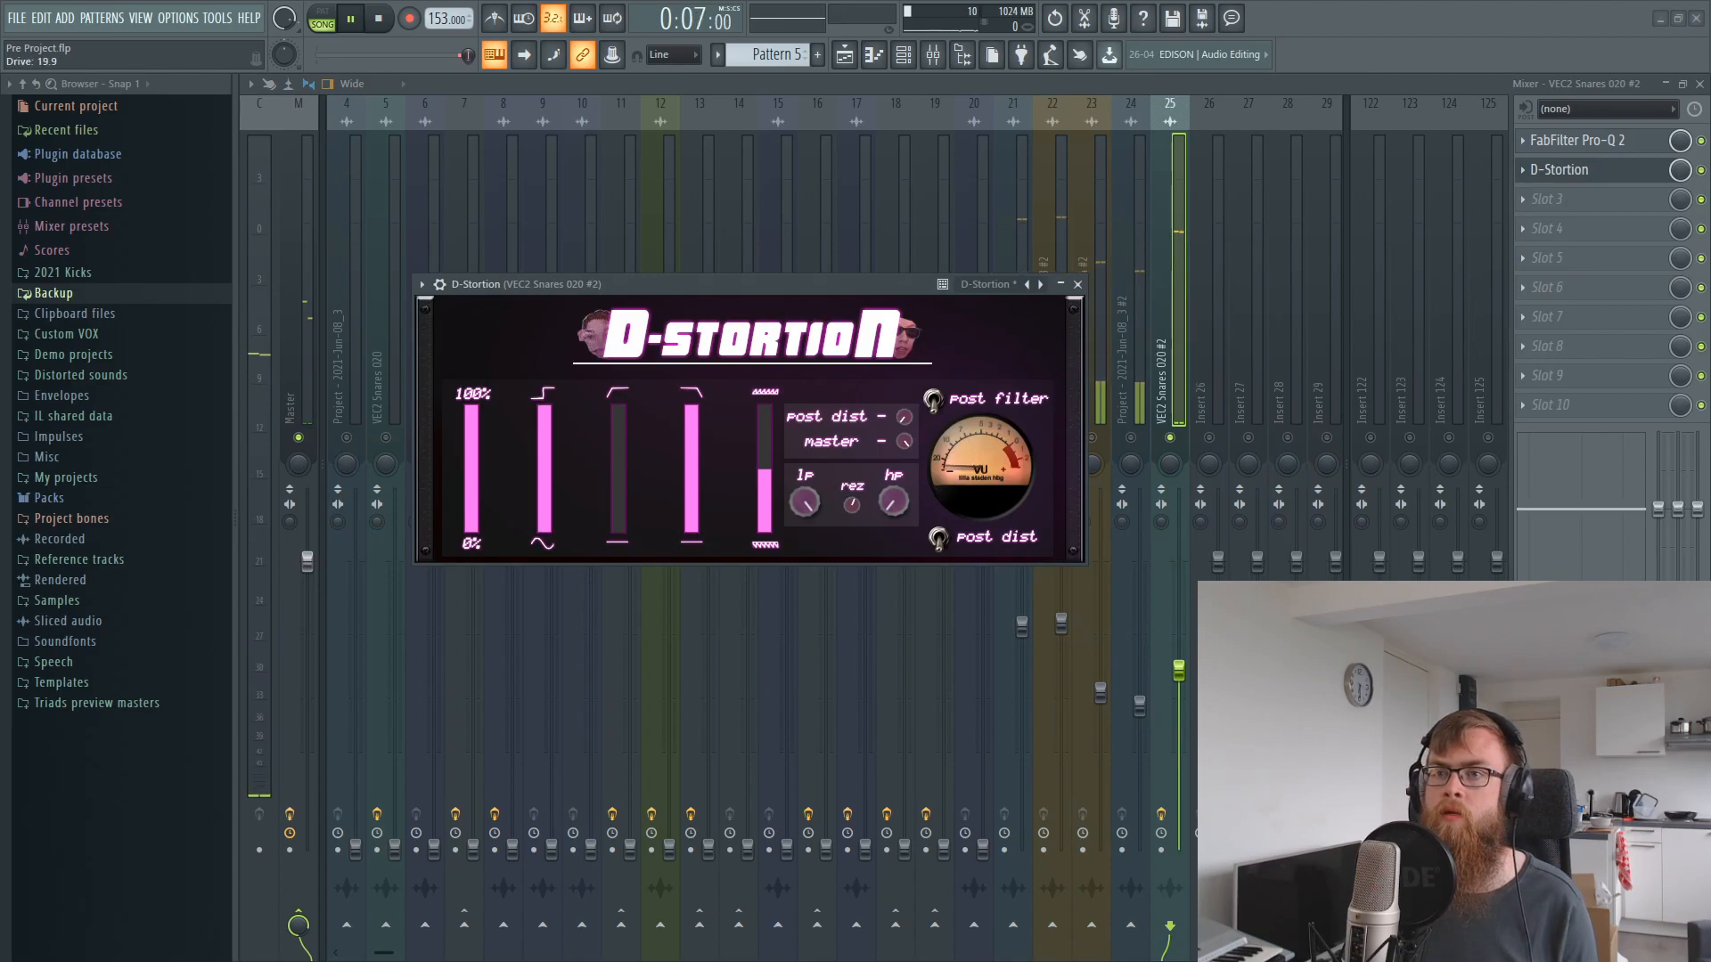
- In Pro-Q 2, set the bell to +13.90 dB at 384.61 Hz, adding a -10.95 dB high shelf at 5284.4 Hz and a +3.57 dB bell at 525.41 Hz
left_click(1529, 138)
mouse_move(671, 353)
left_mouse_down()
mouse_move(670, 275)
mouse_move(671, 325)
left_mouse_up()
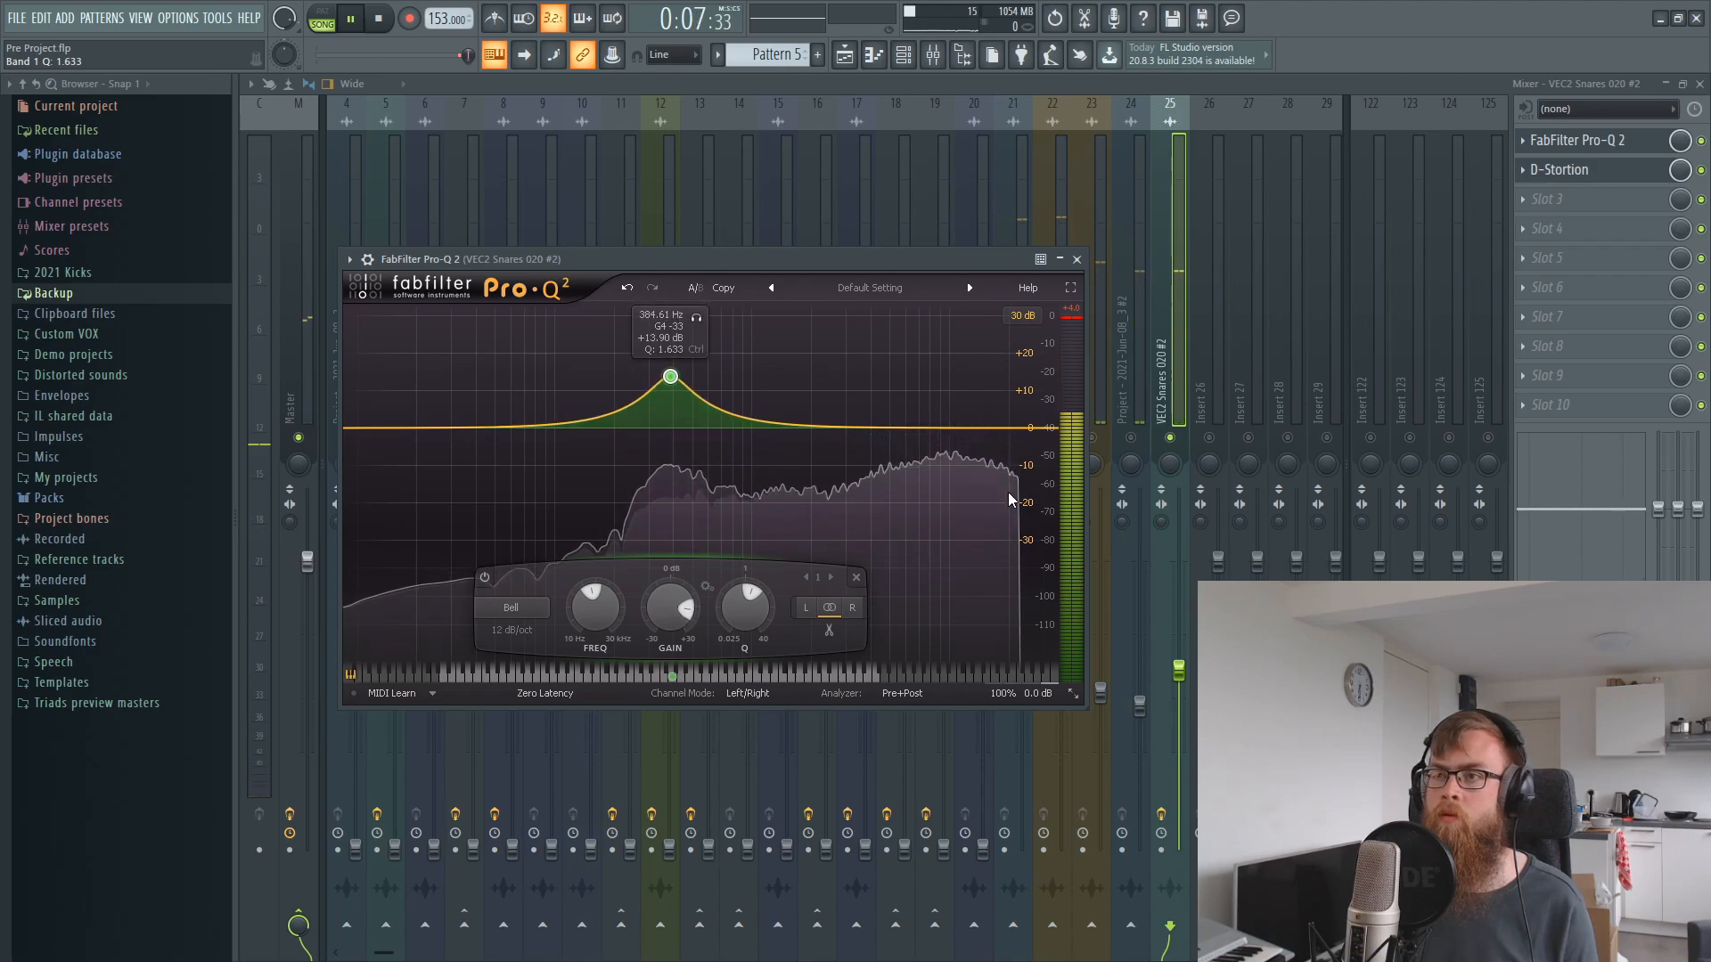
left_click_drag(1005, 432, 894, 465)
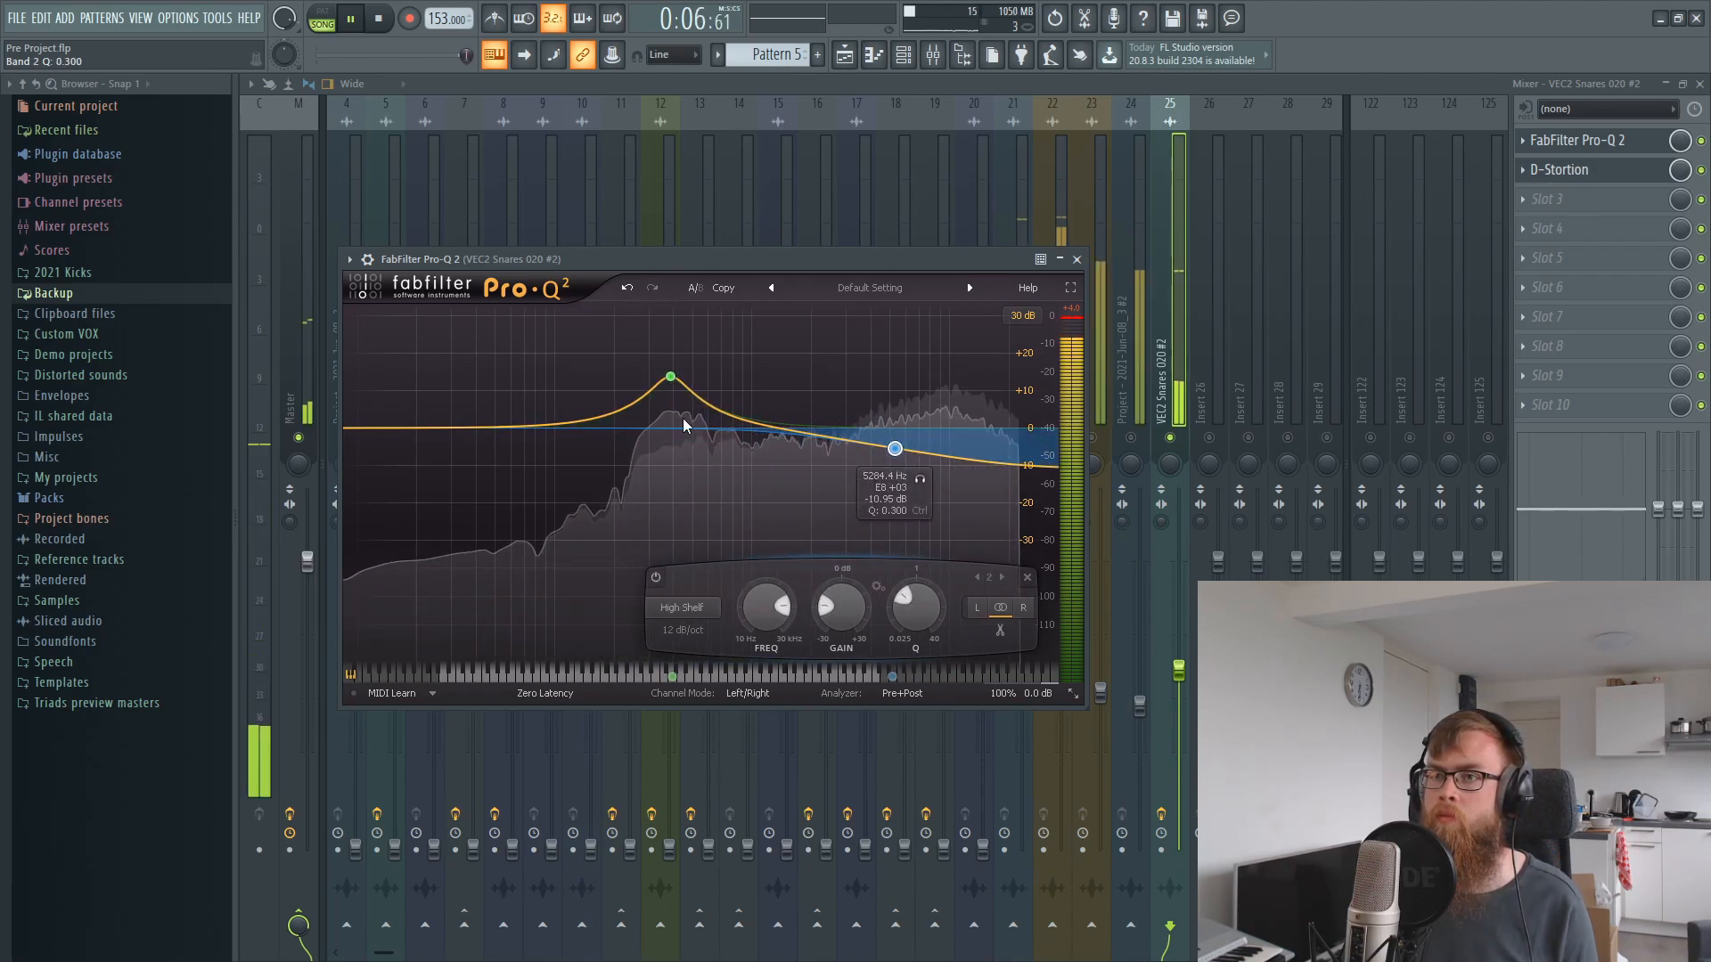
left_click_drag(681, 357, 699, 417)
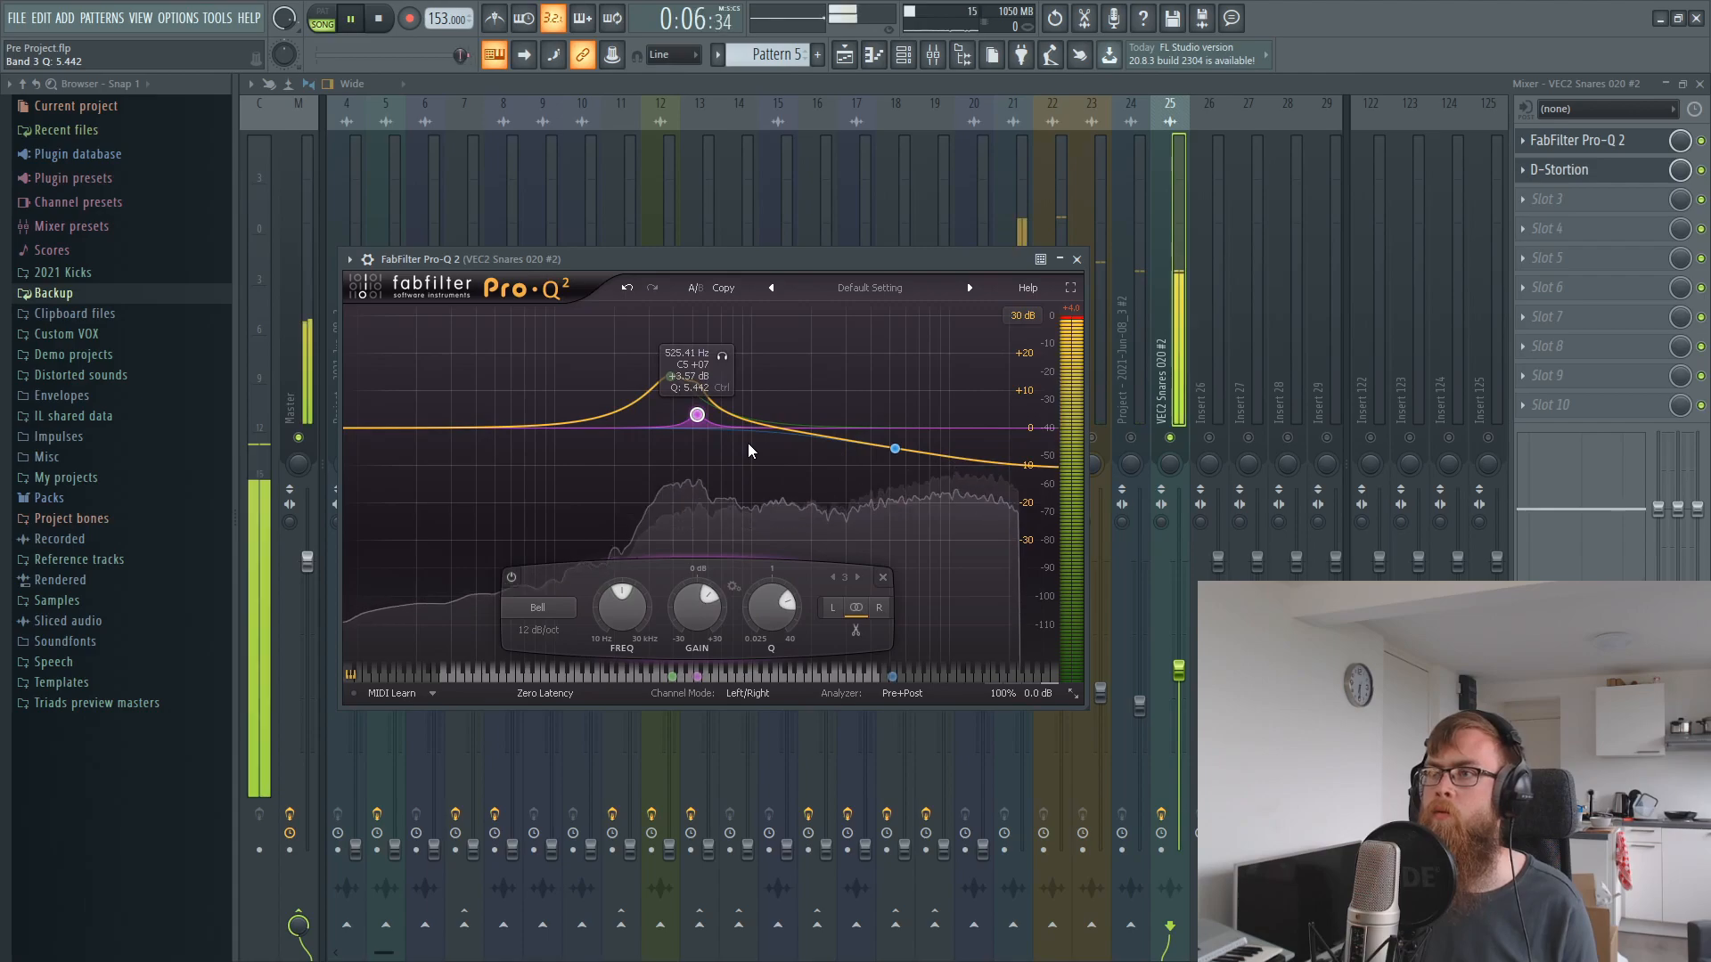
key("space")
left_click(1076, 260)
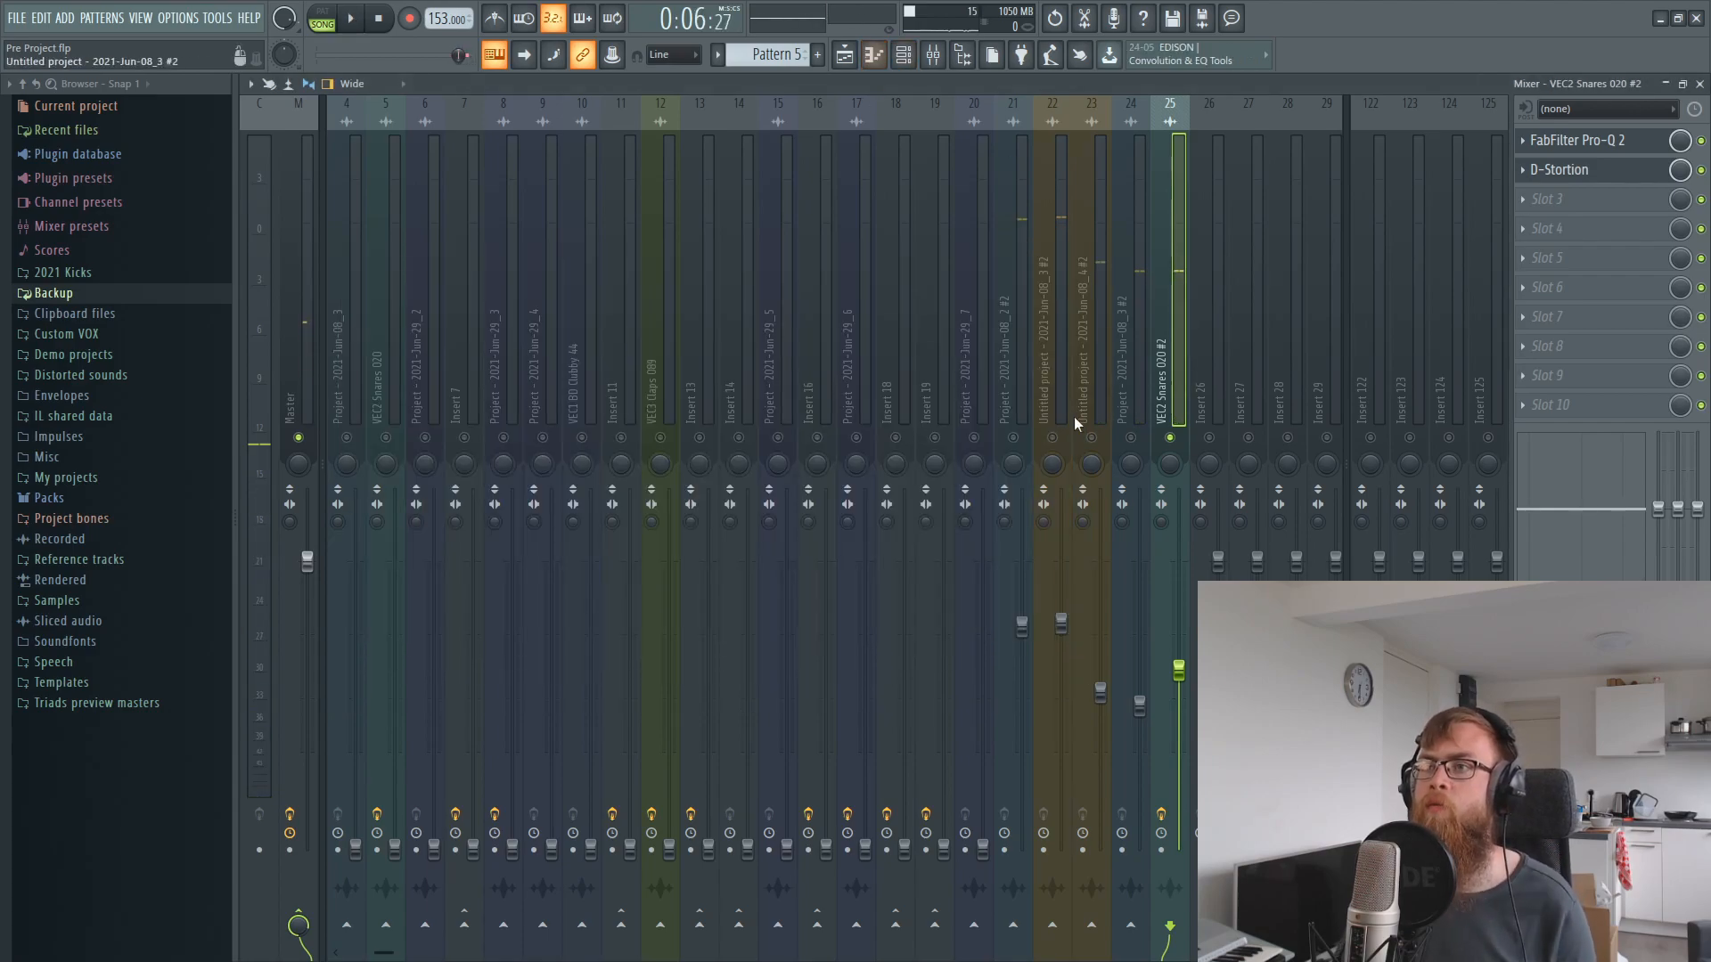
- Reactivate mixer track 21 and set track 25's fader just below track 21's while playing both
left_click(1013, 437)
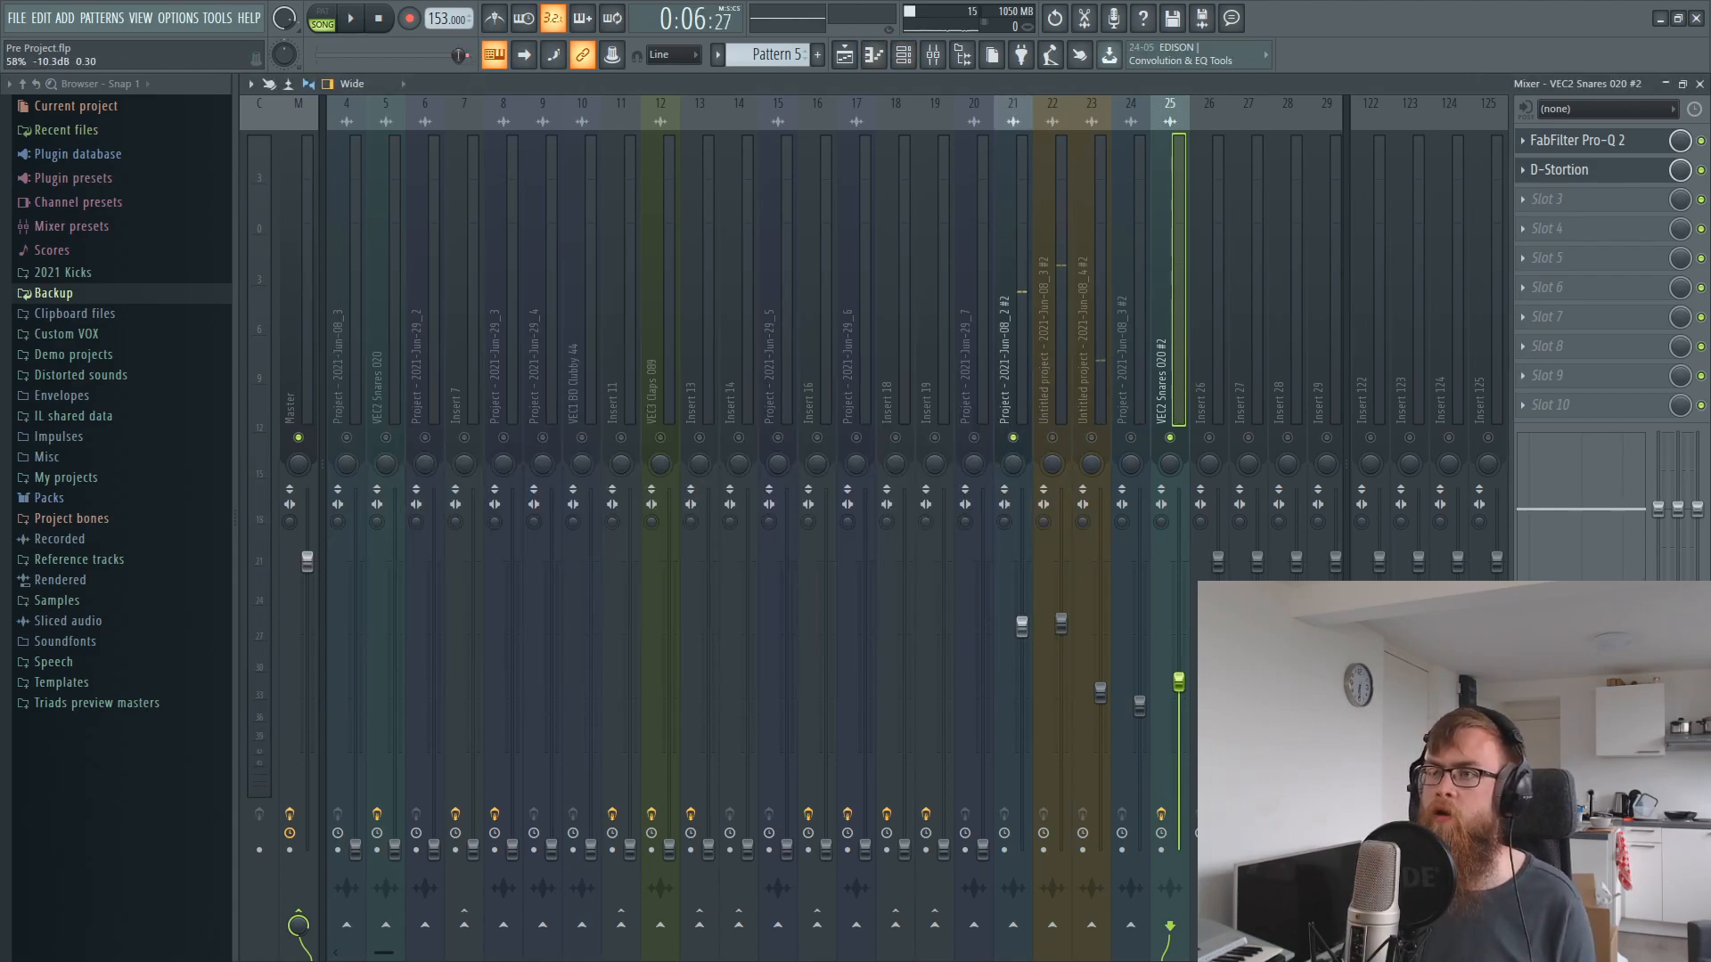
key("space")
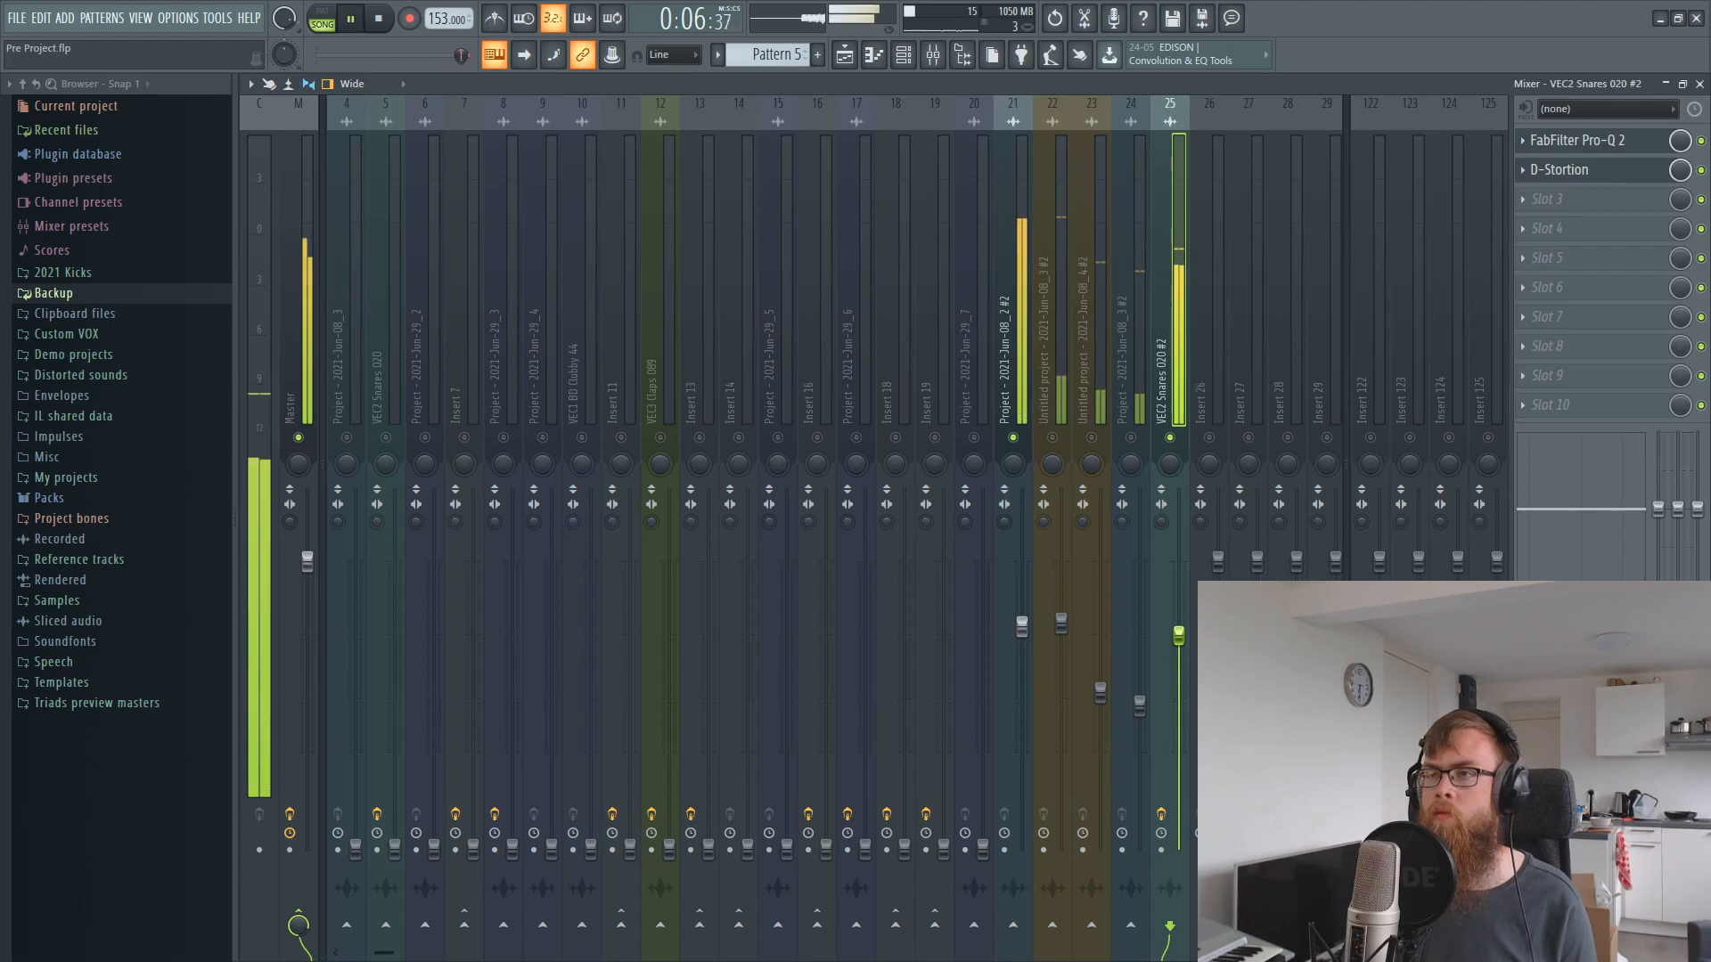
- In track 25's Pro-Q 2, raise the first bell to about +25.57 dB at 357.61 Hz and boost the third bell at a higher frequency
left_click(1617, 141)
key("space")
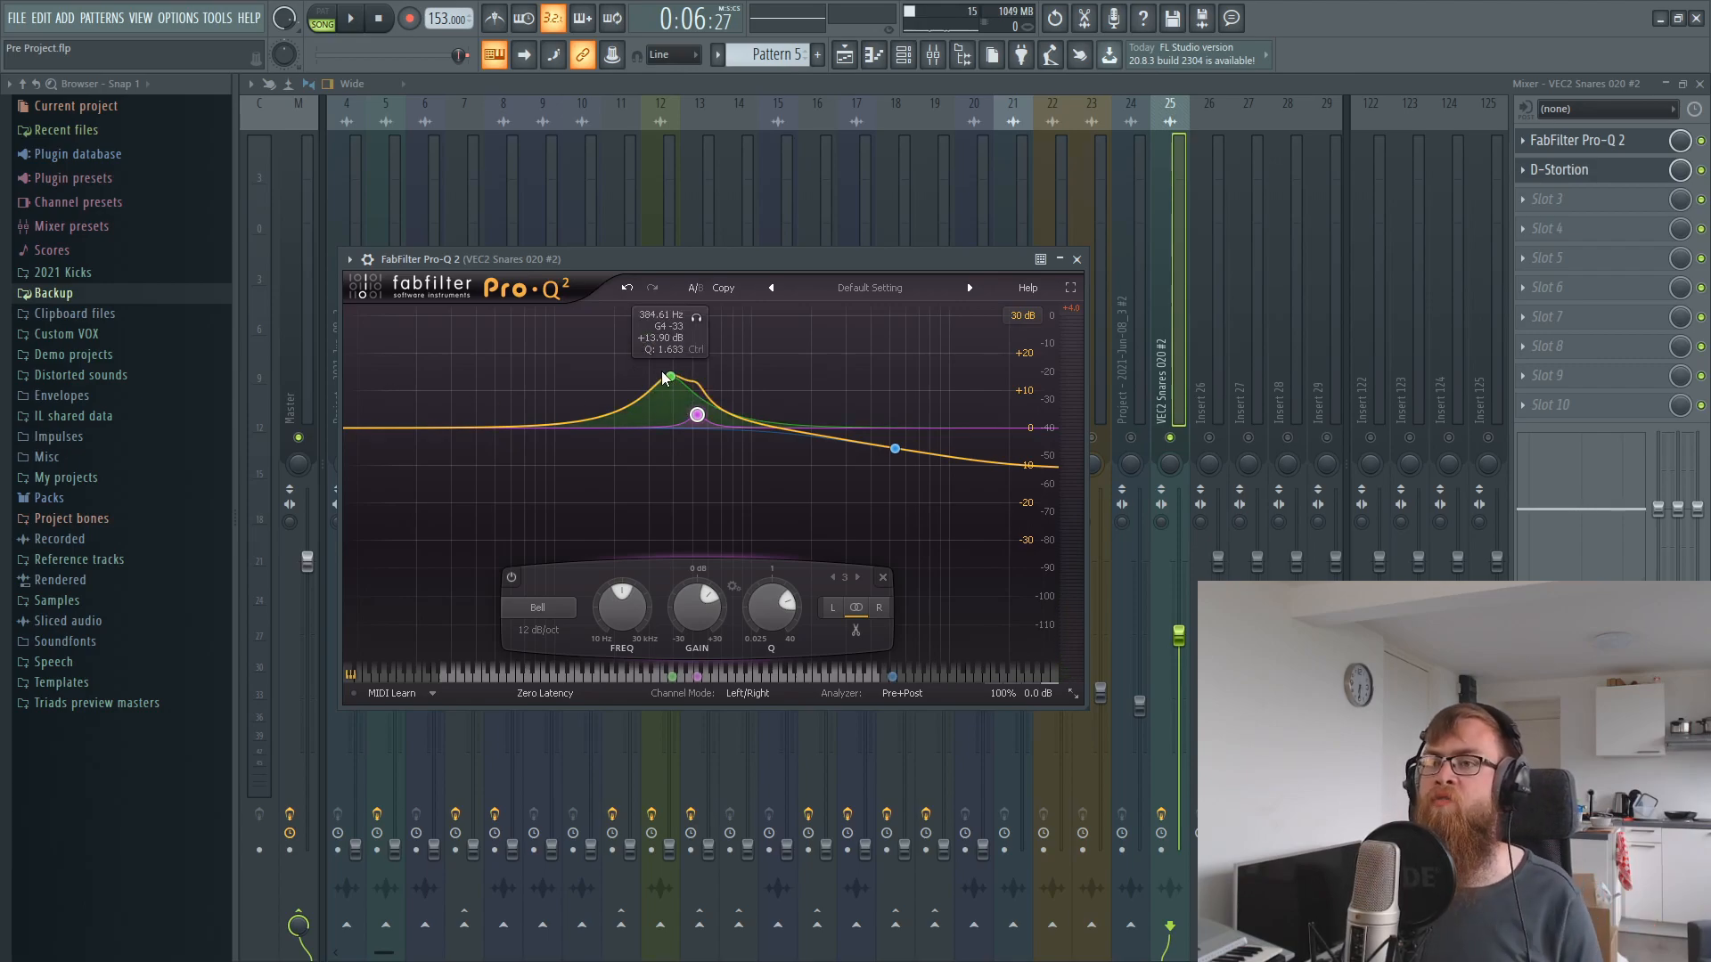
left_click_drag(670, 376, 668, 340)
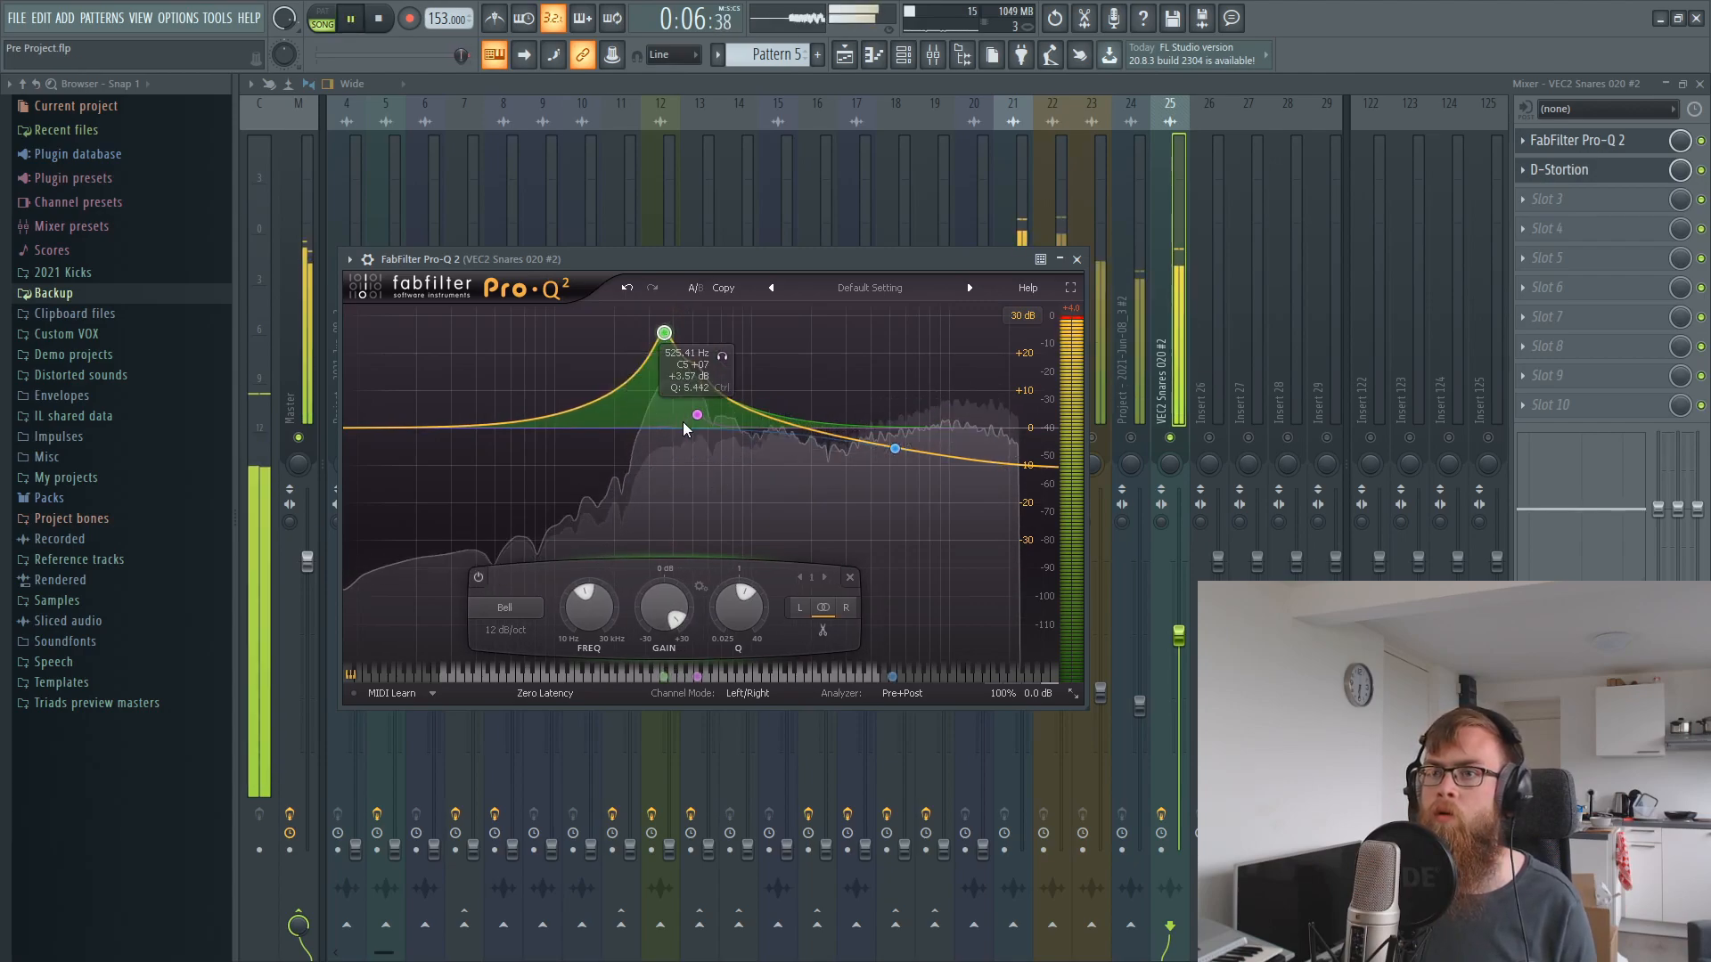
left_click_drag(699, 418, 722, 370)
key("space")
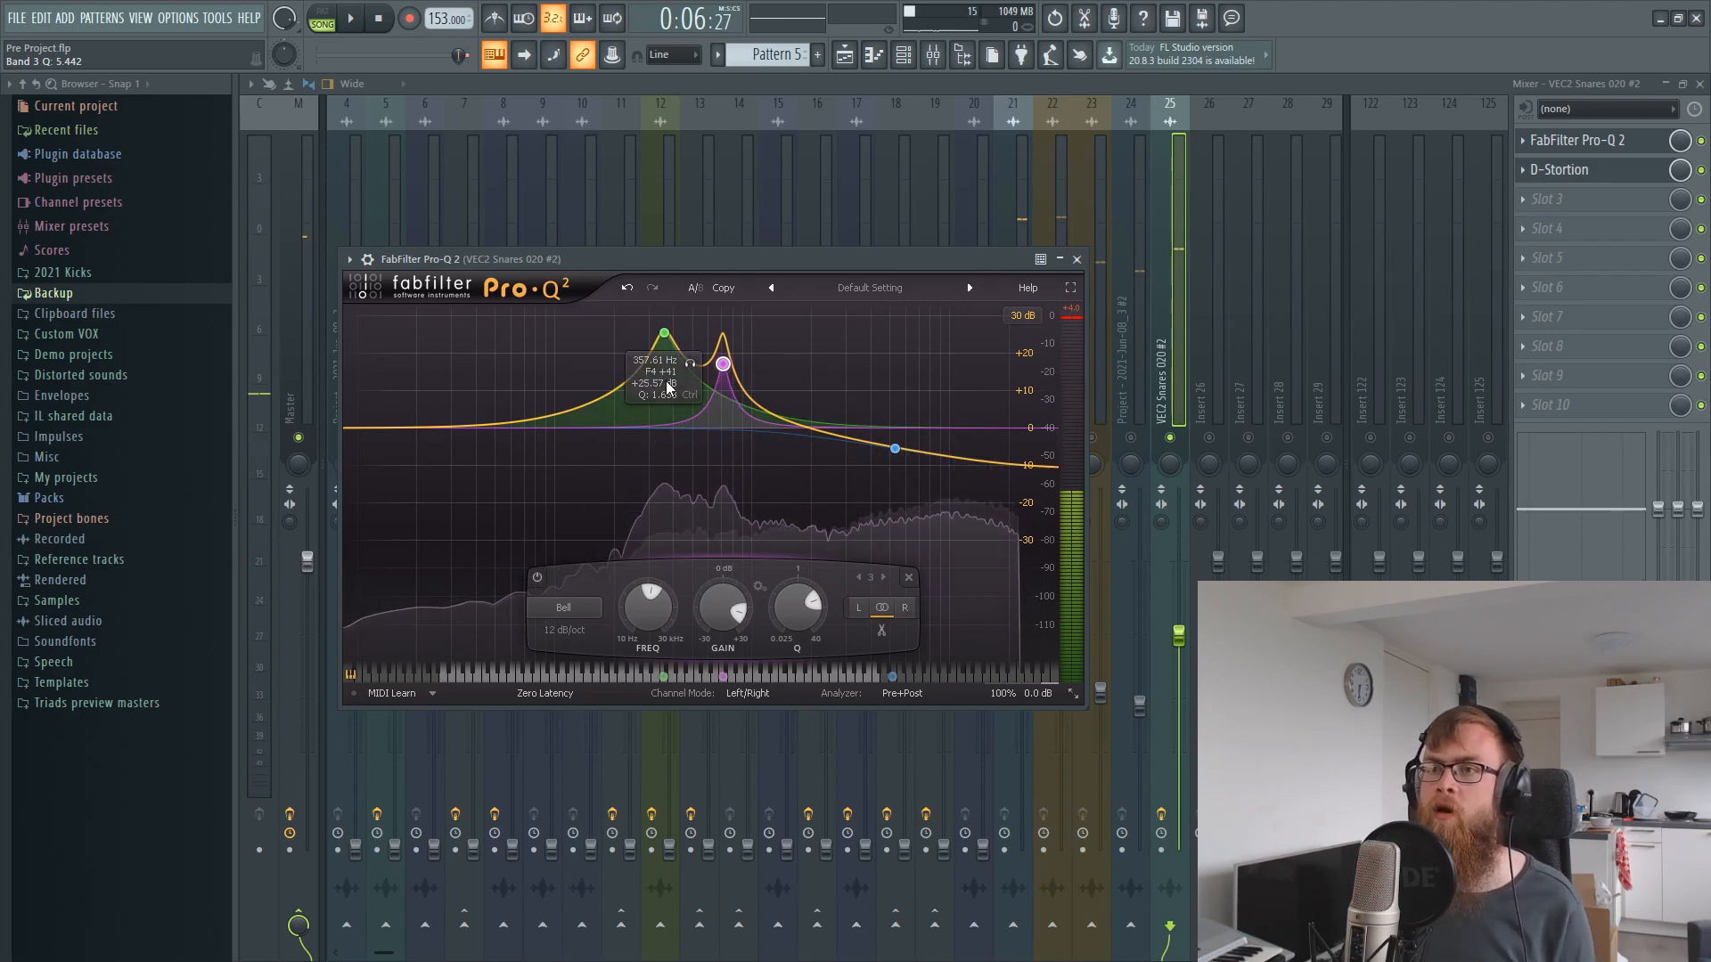
left_click(664, 332)
left_click_drag(674, 619, 680, 614)
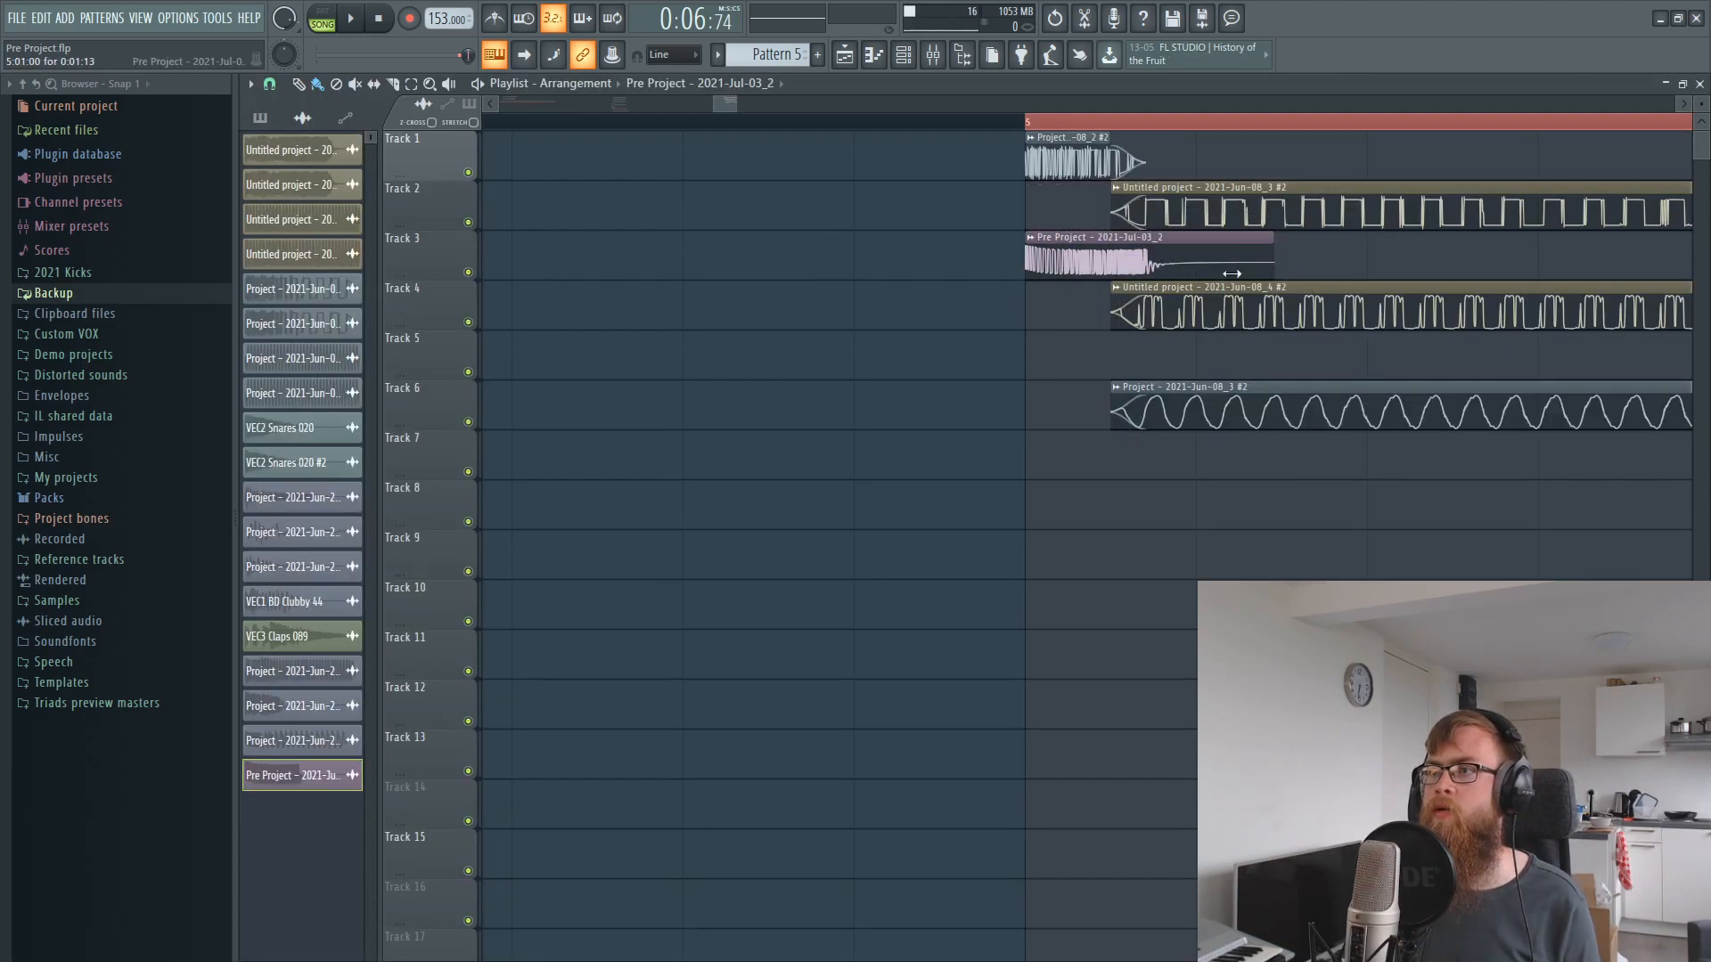
- Change the Pre Project clip's declicking mode and shorten the clip on Track 3 to about half the Track 1 clip's length
left_click_drag(1286, 266, 1092, 275)
double_click(1055, 259)
left_click(497, 392)
left_click(465, 460)
key("Escape")
left_click_drag(1090, 245, 1065, 244)
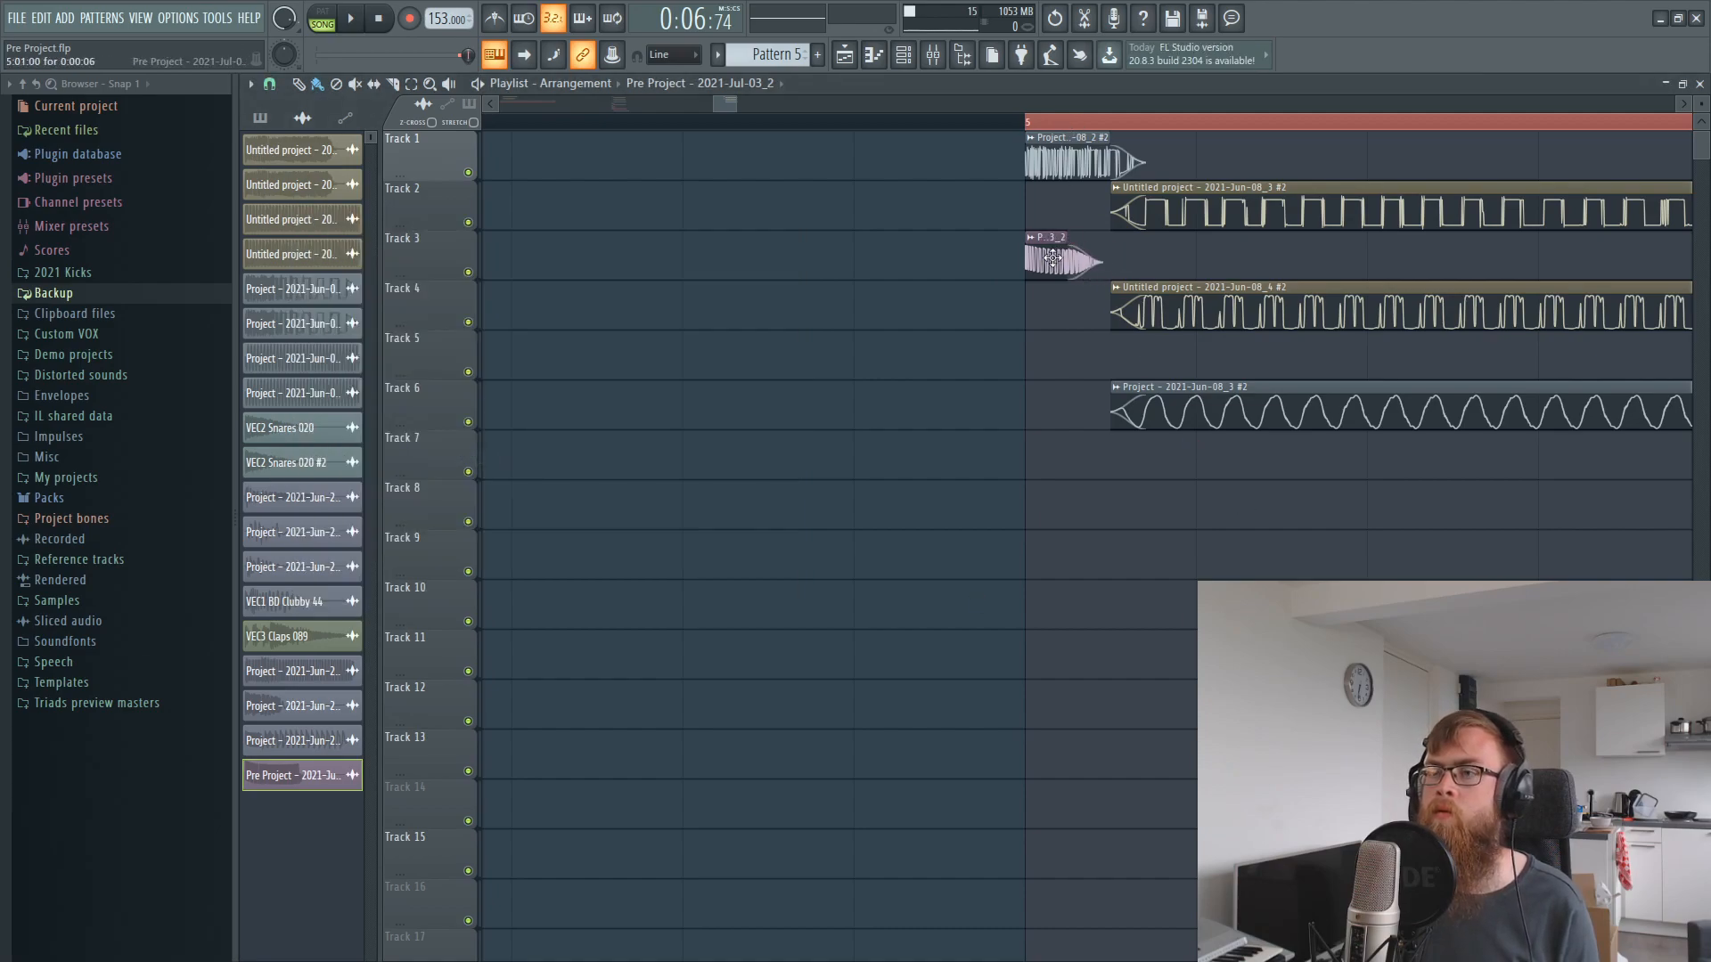
- Route the Pre Project clip on Track 3 to free mixer track 26
double_click(1052, 257)
key("ctrl+l")
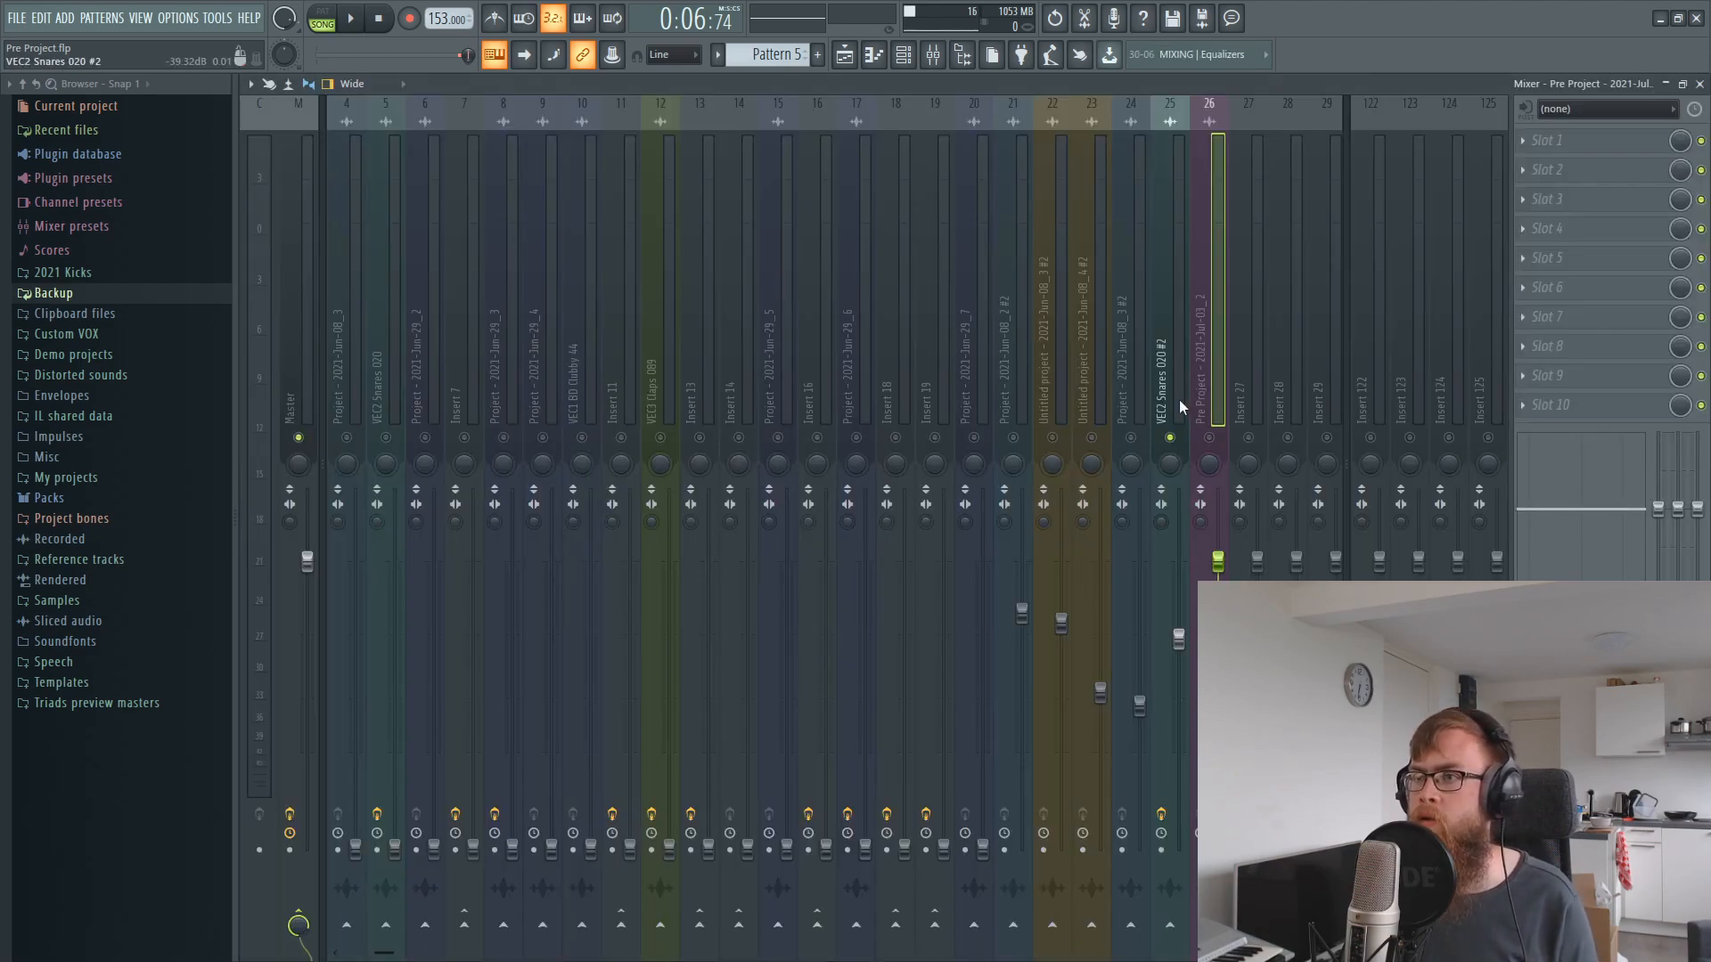
- Activate mixer track 26 and lower its fader to roughly track 24's level, playing it together with the other layers
left_click(1209, 437)
left_click_drag(1218, 563, 1218, 717)
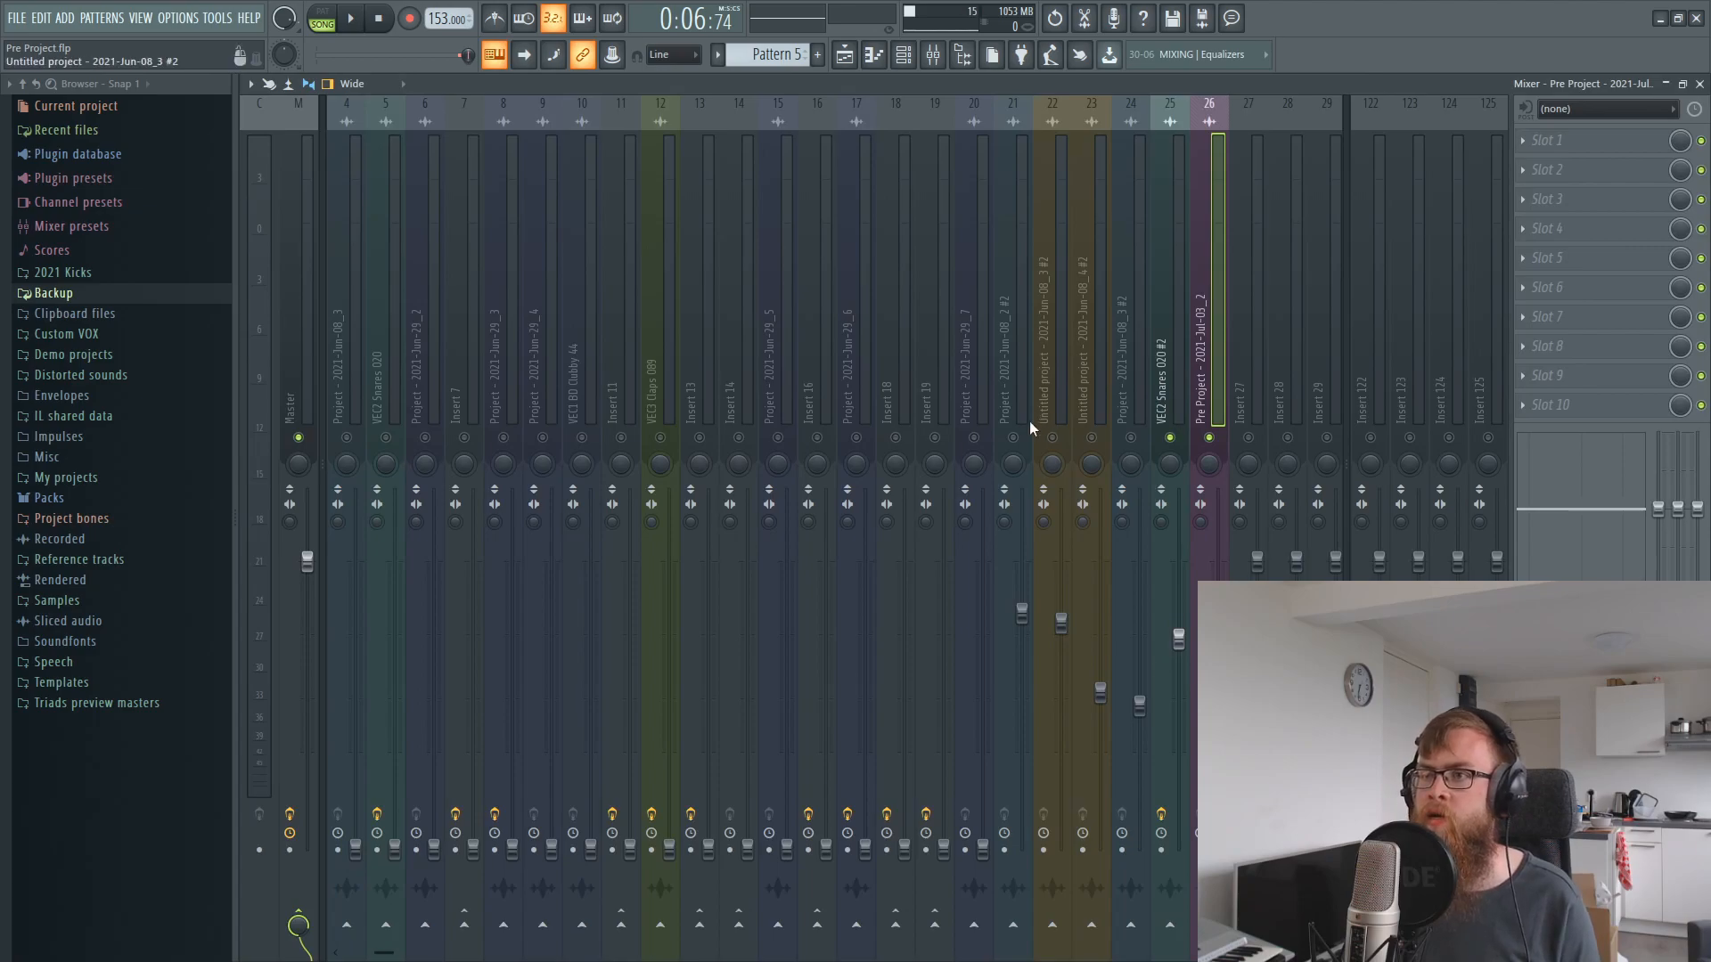
key("F9")
left_click(1027, 123)
key("space")
key("space")
key("space")
key("space")
left_click(933, 54)
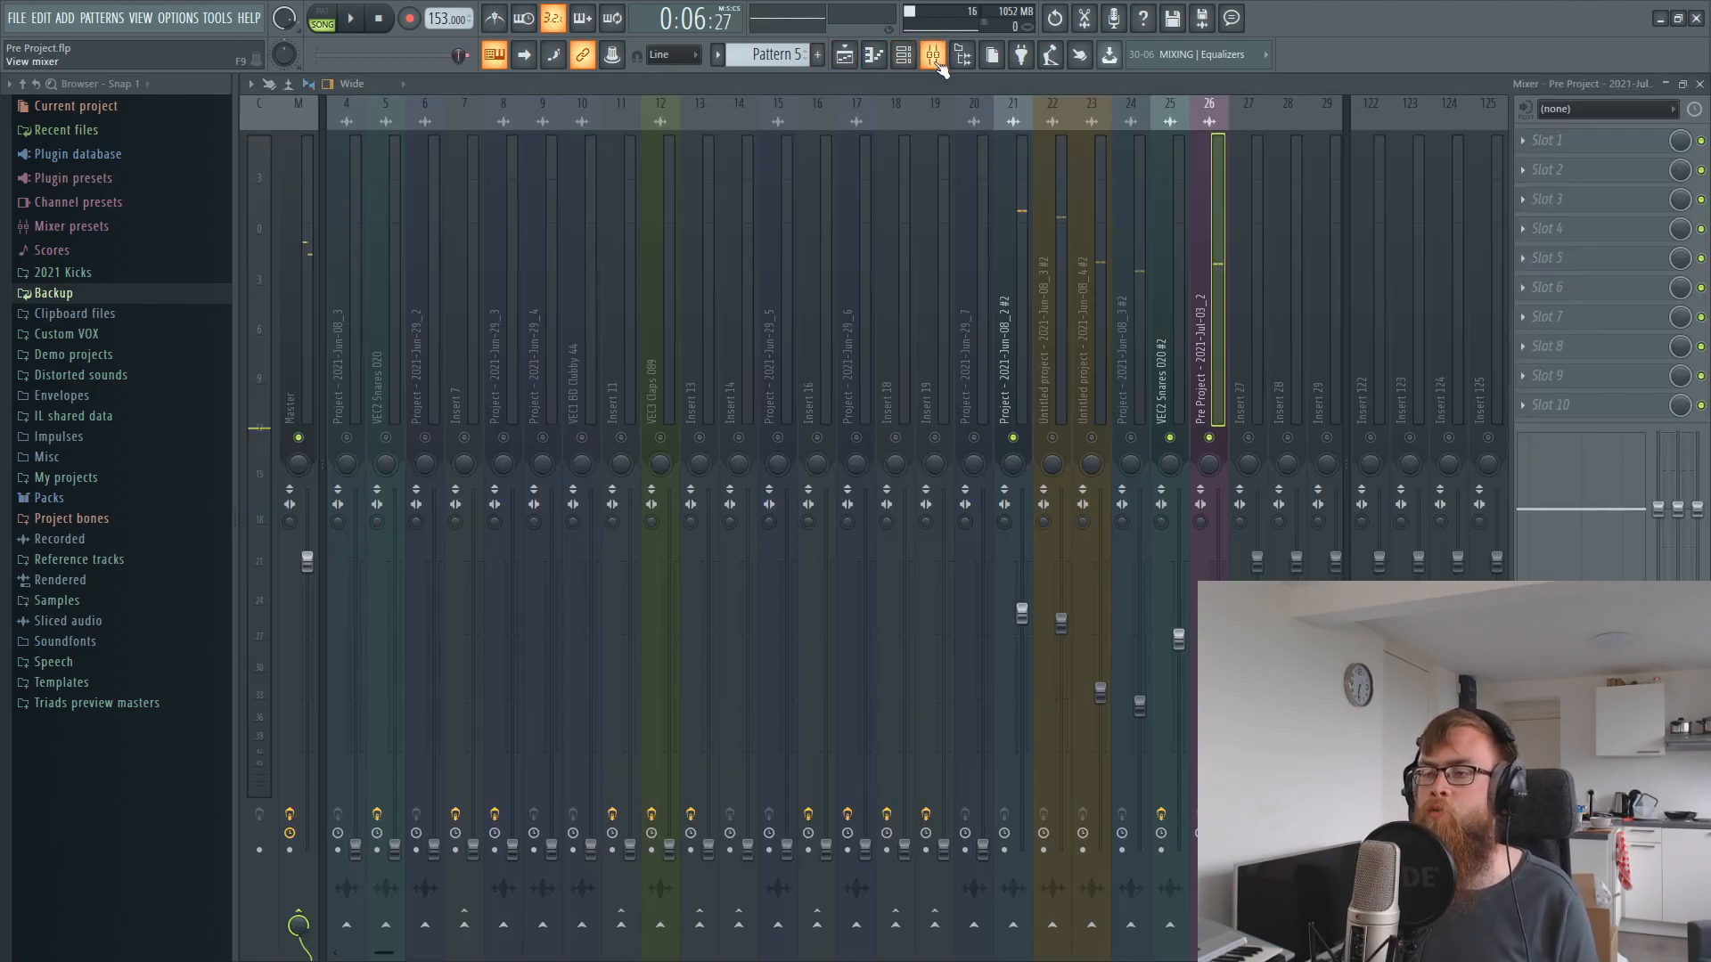
key("space")
key("space")
- Shorten the Pre Project clip on Track 3 until it ends just before the Track 2 clip begins, playing back to check
left_click(850, 59)
key("space")
left_click_drag(1062, 251, 1083, 250)
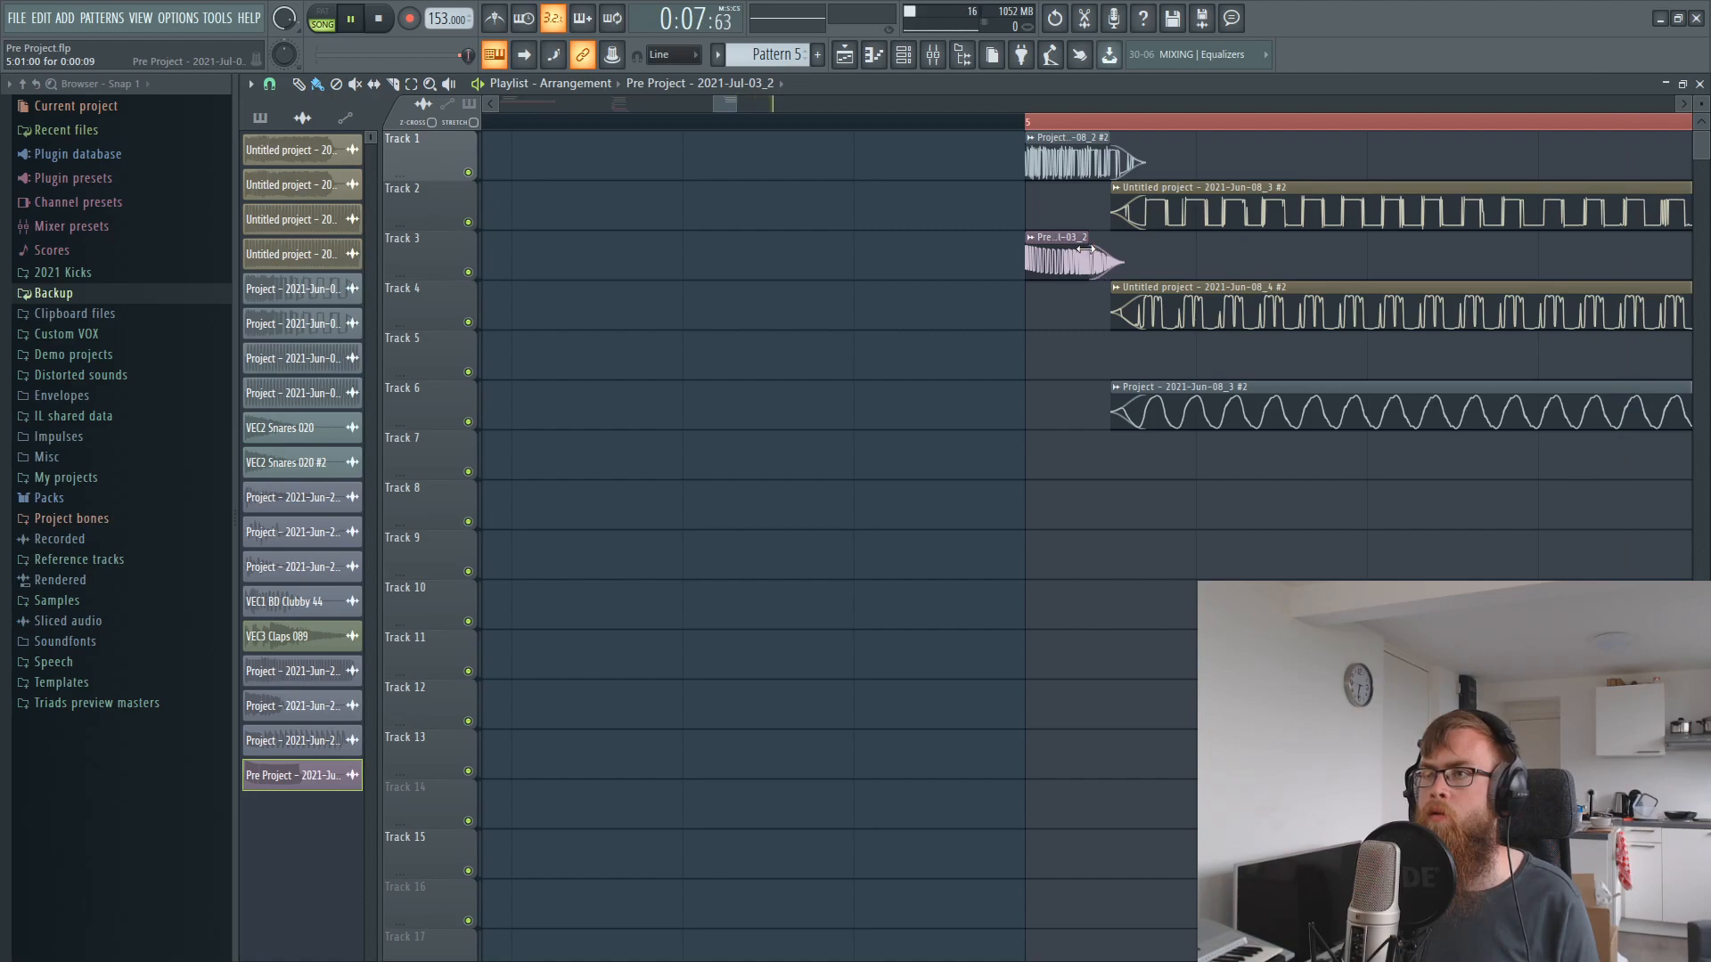
key("space")
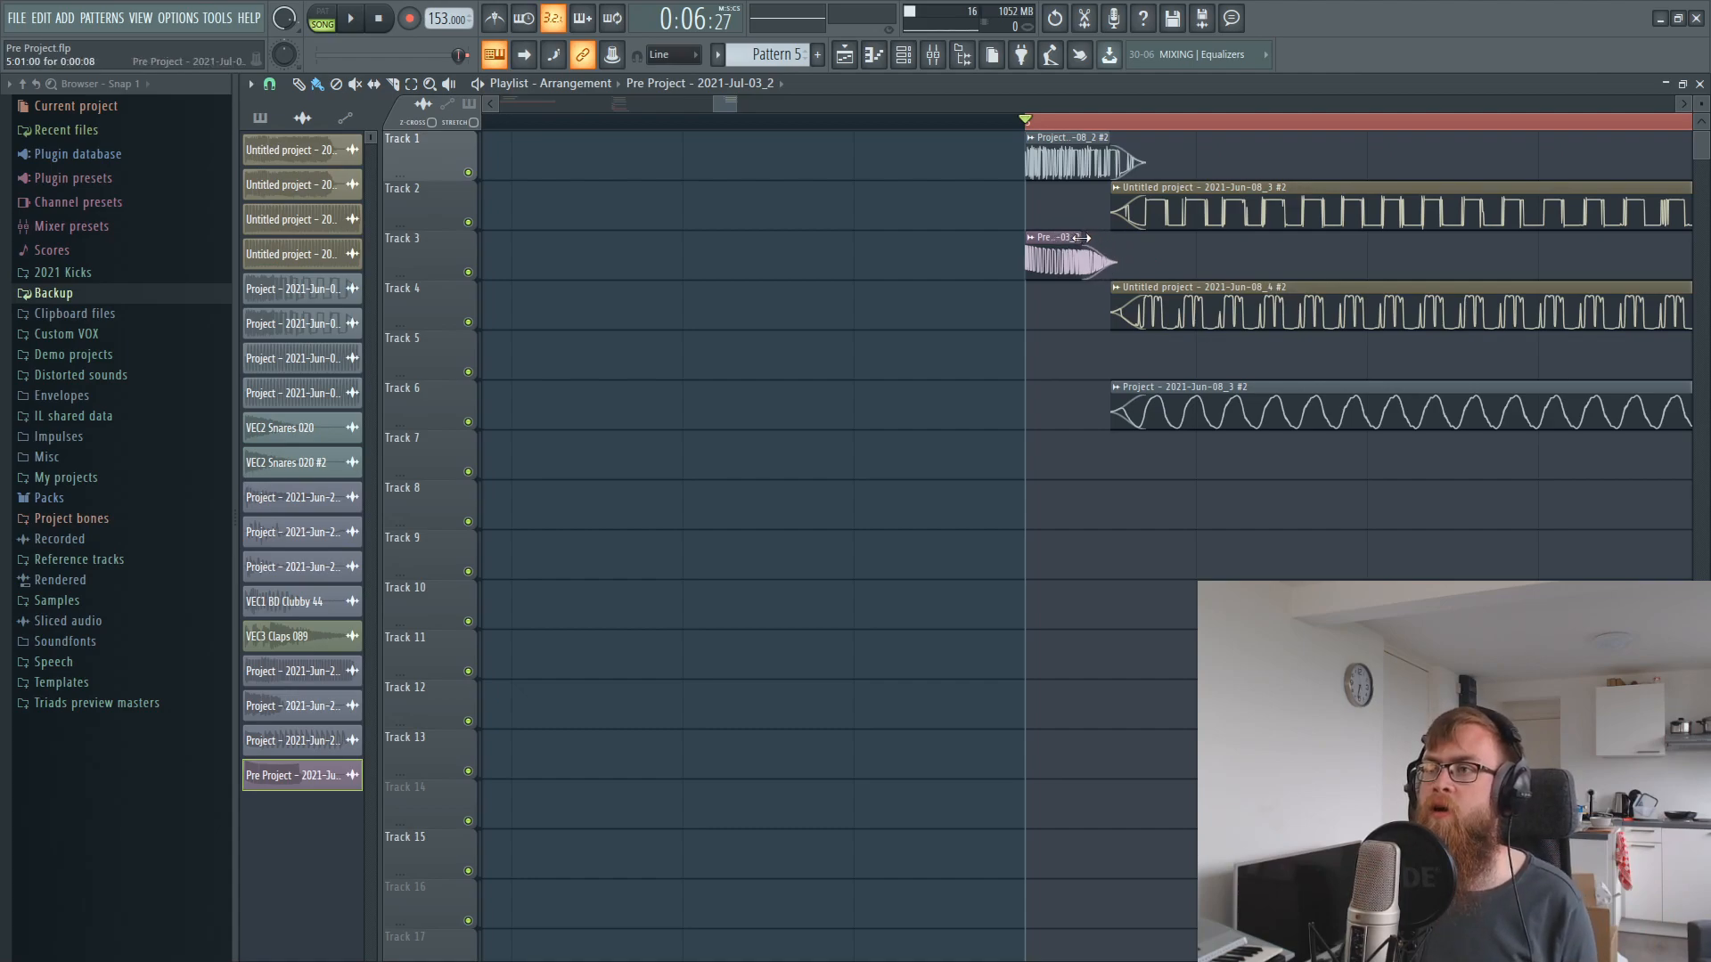
left_click_drag(1082, 245, 1078, 247)
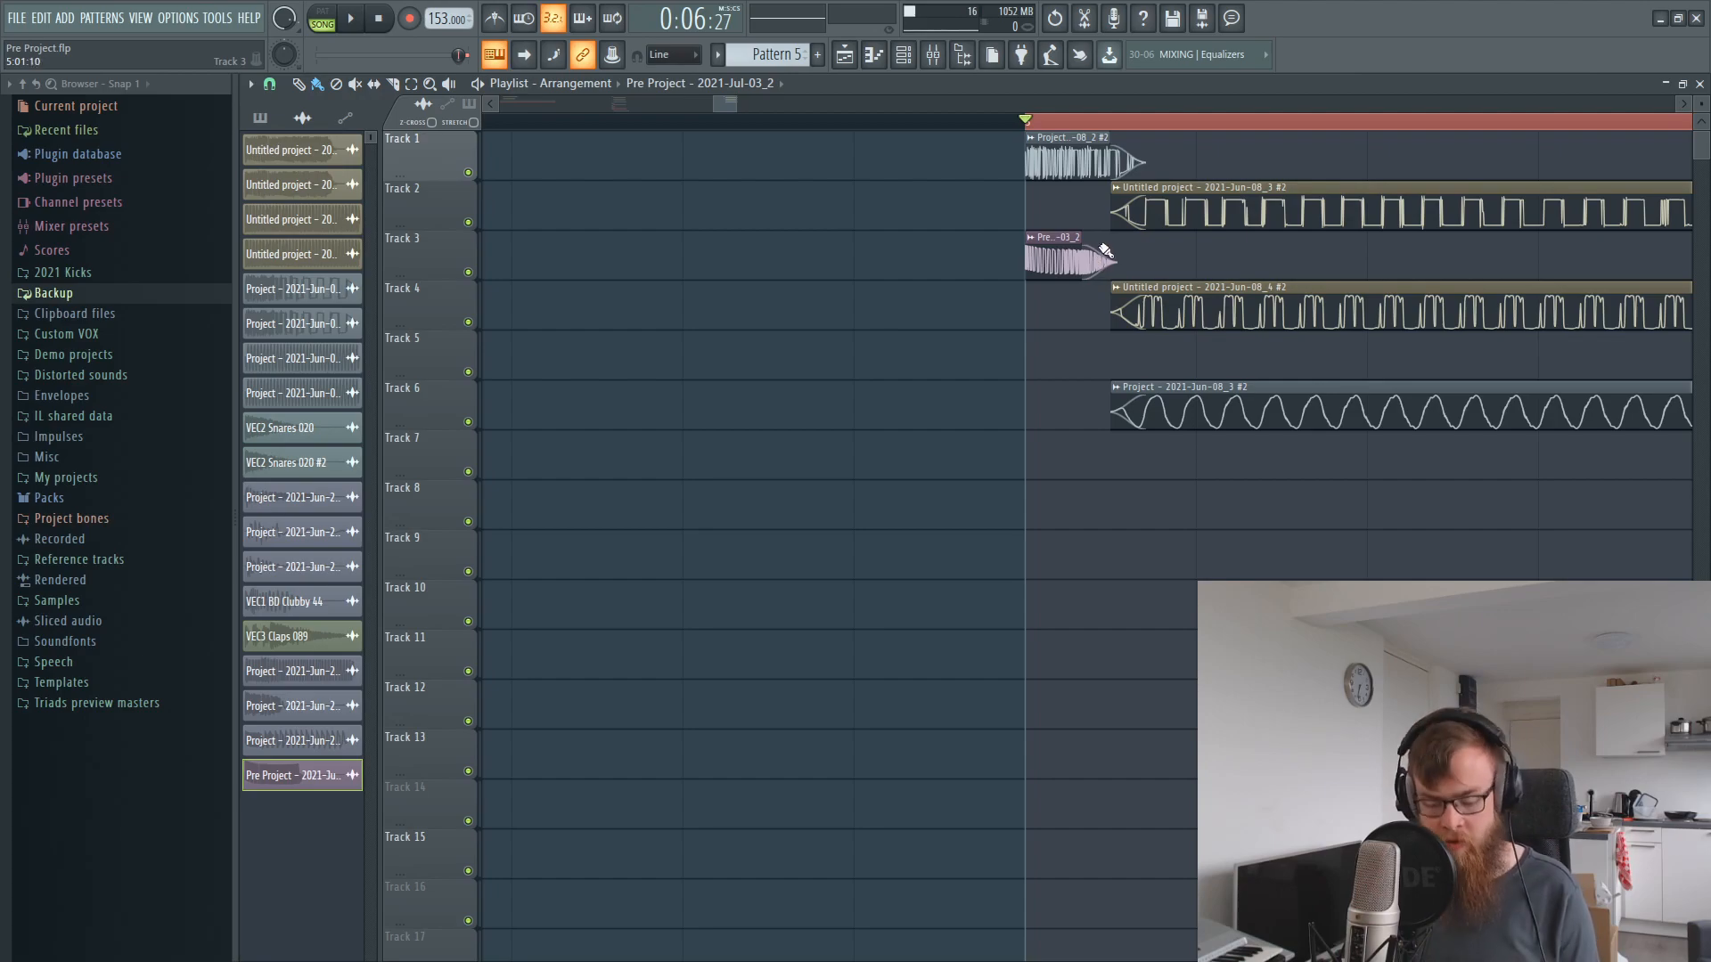
key("space")
left_click_drag(1076, 239, 1061, 240)
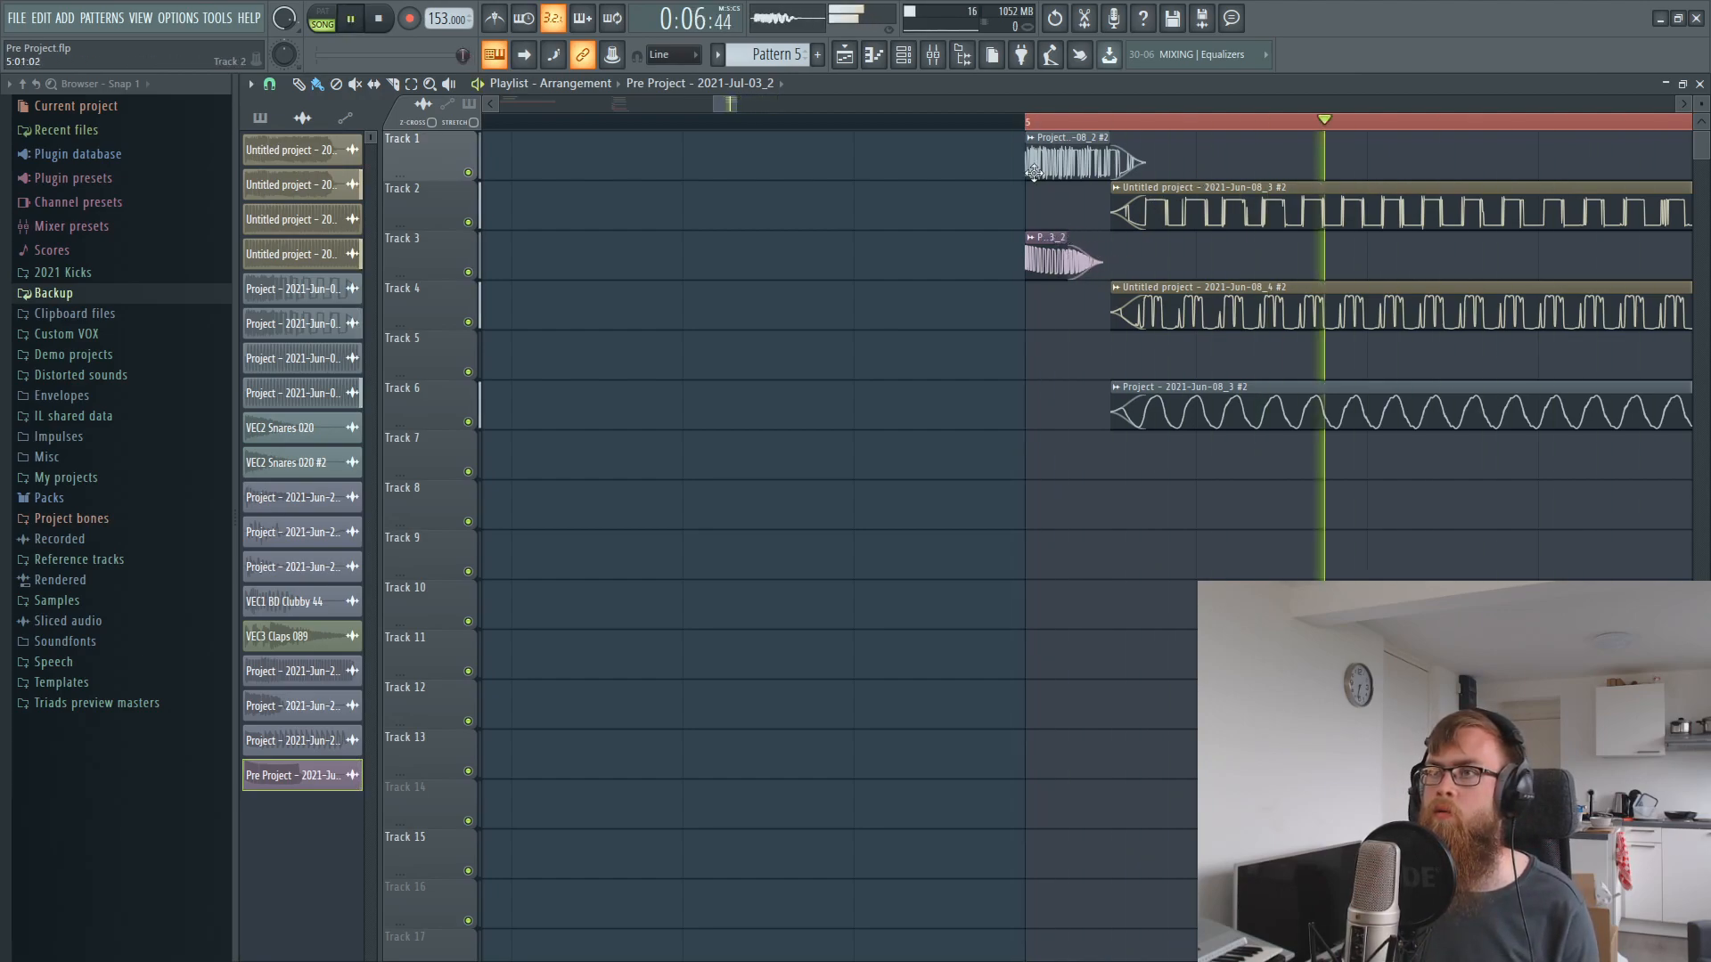
- Compare playback of the layers with mixer track 26 muted and active
key("F9")
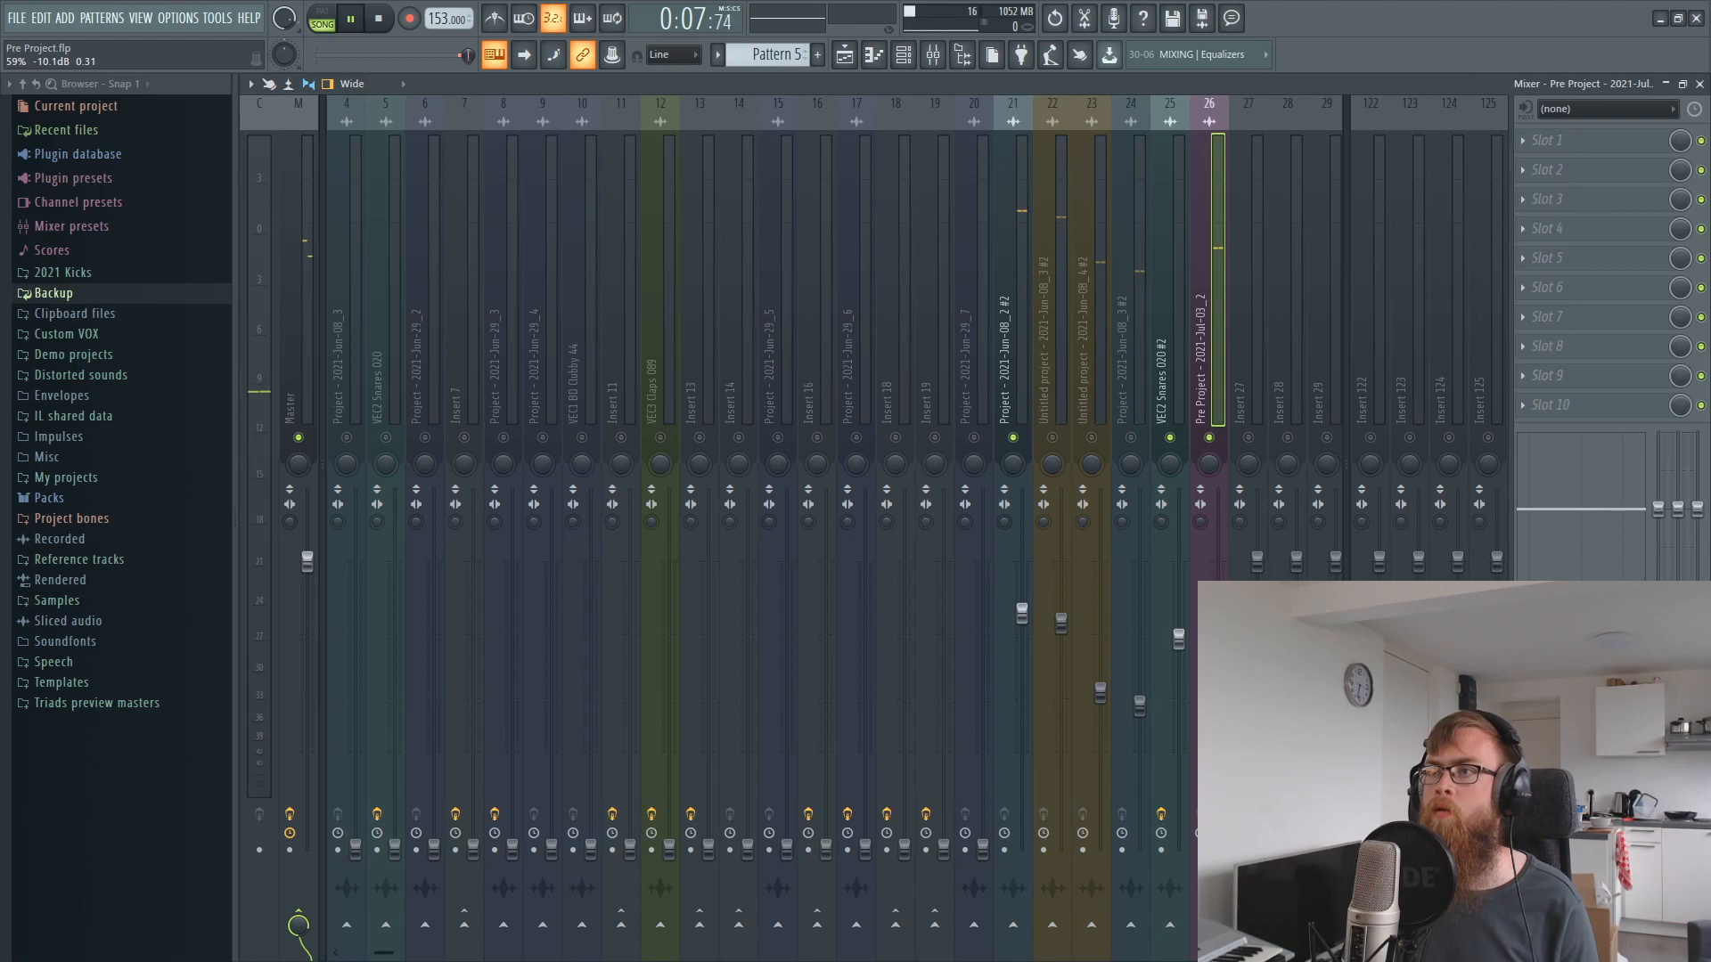
left_click(1209, 438)
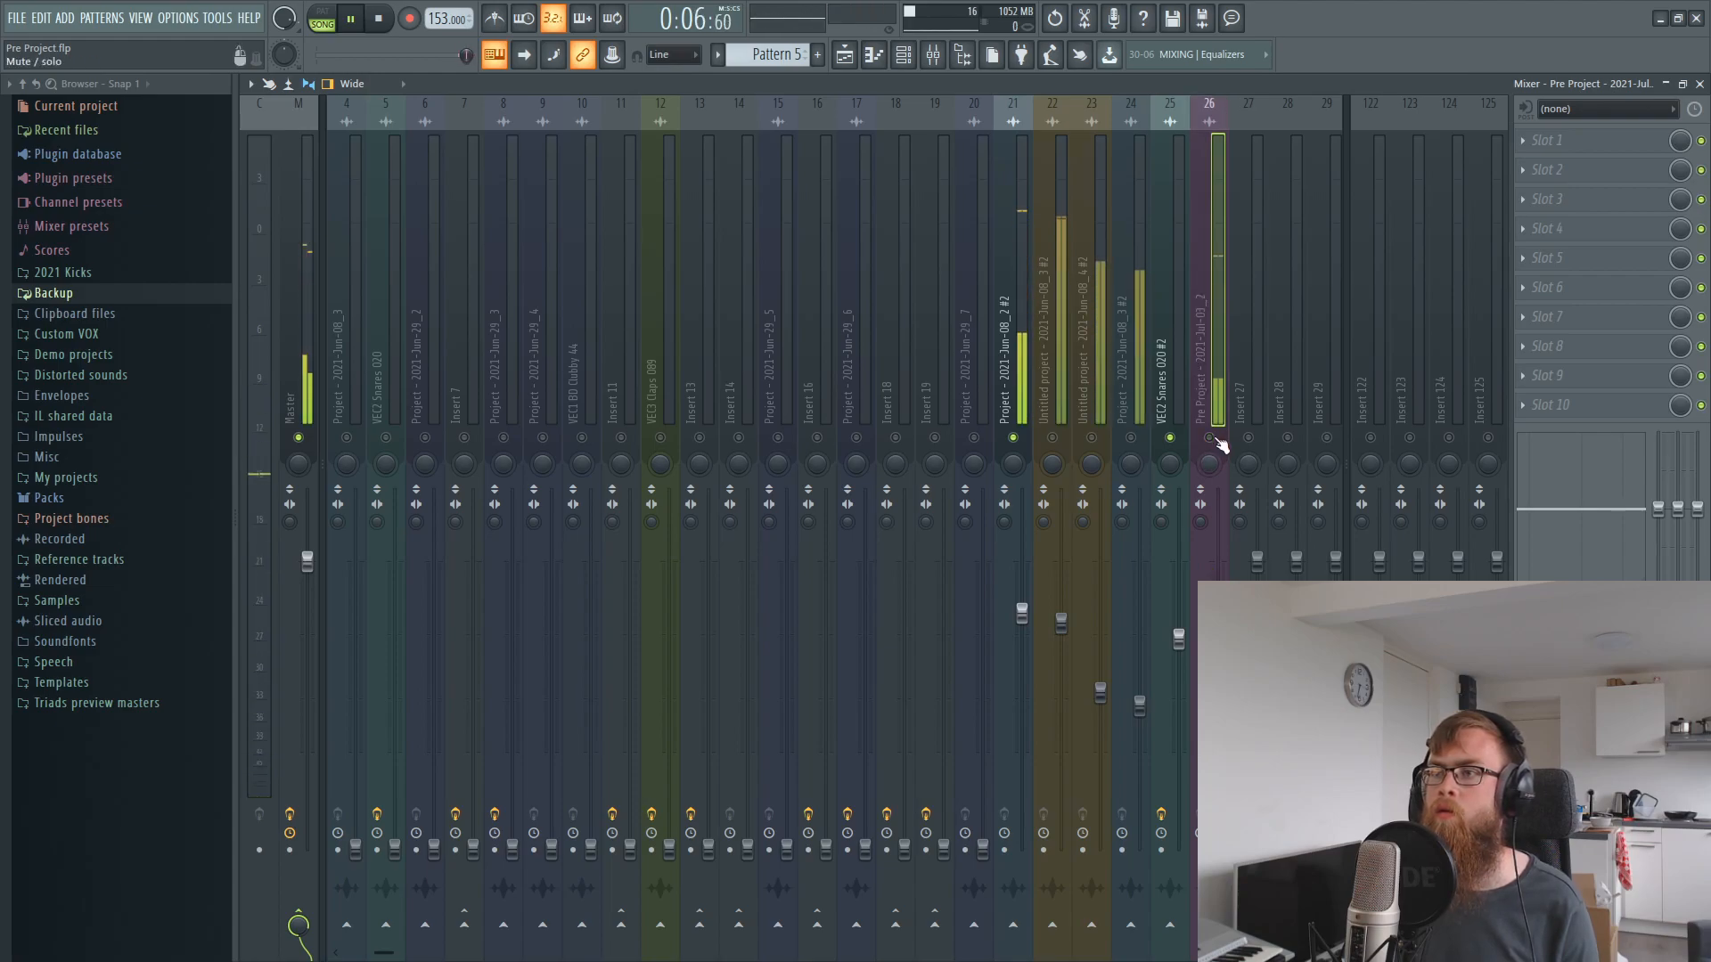
key("space")
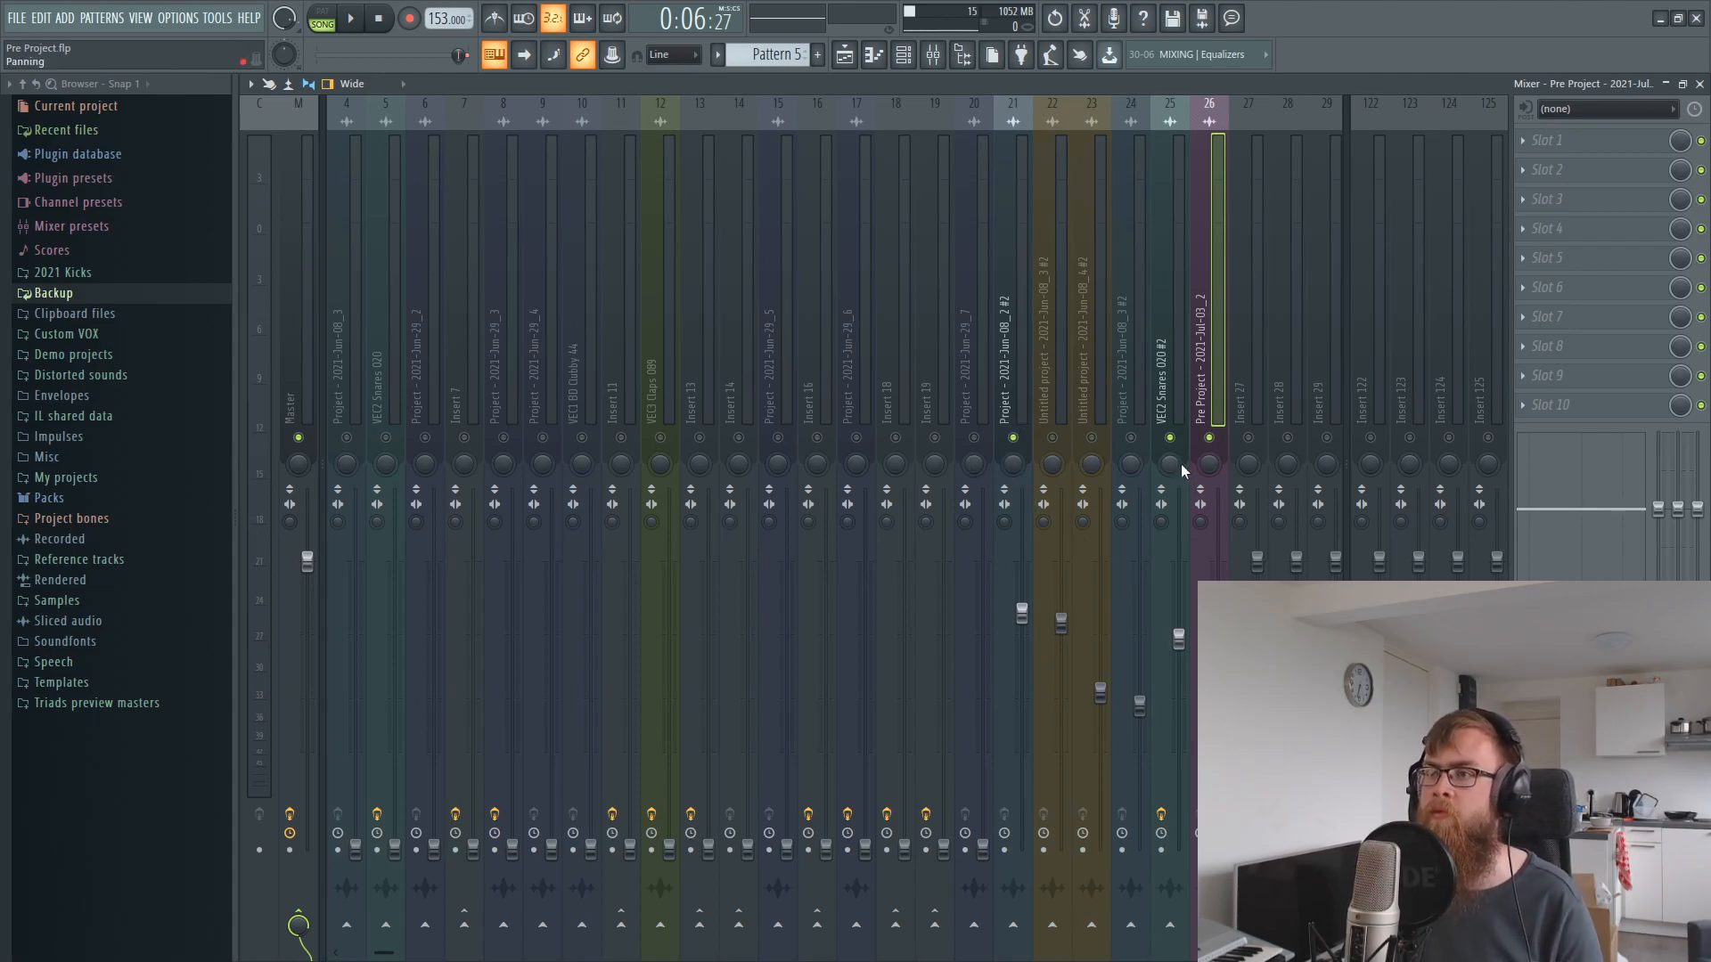
left_click(1217, 439)
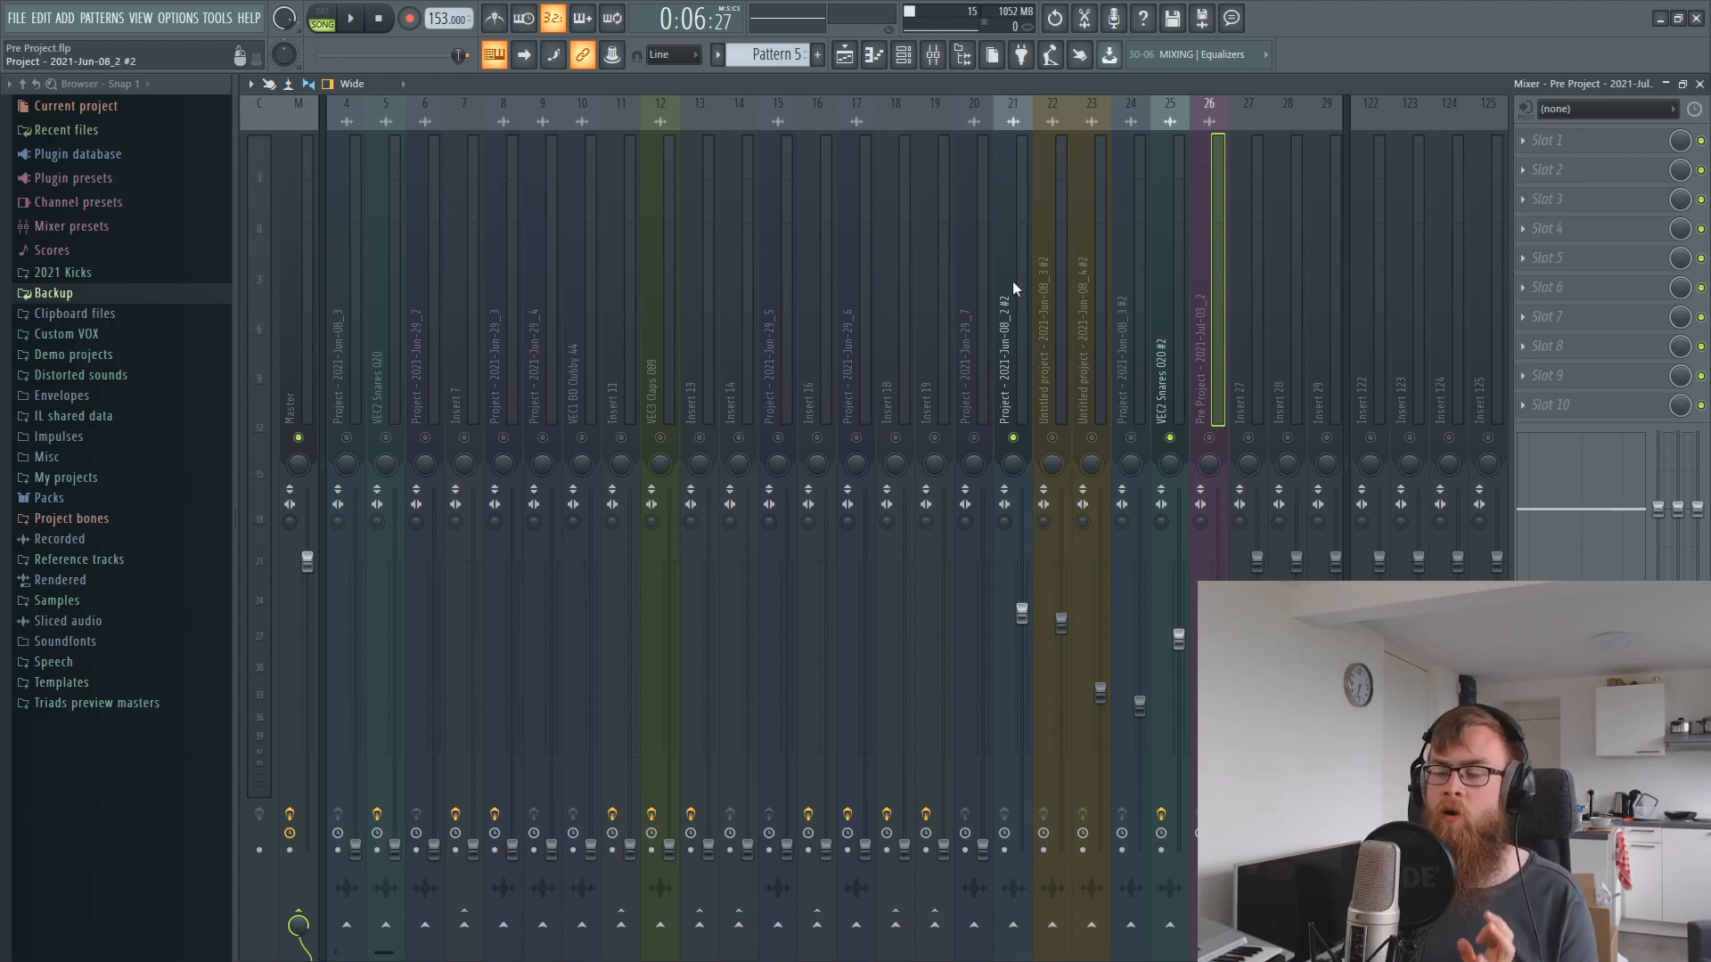
key("space")
key("space")
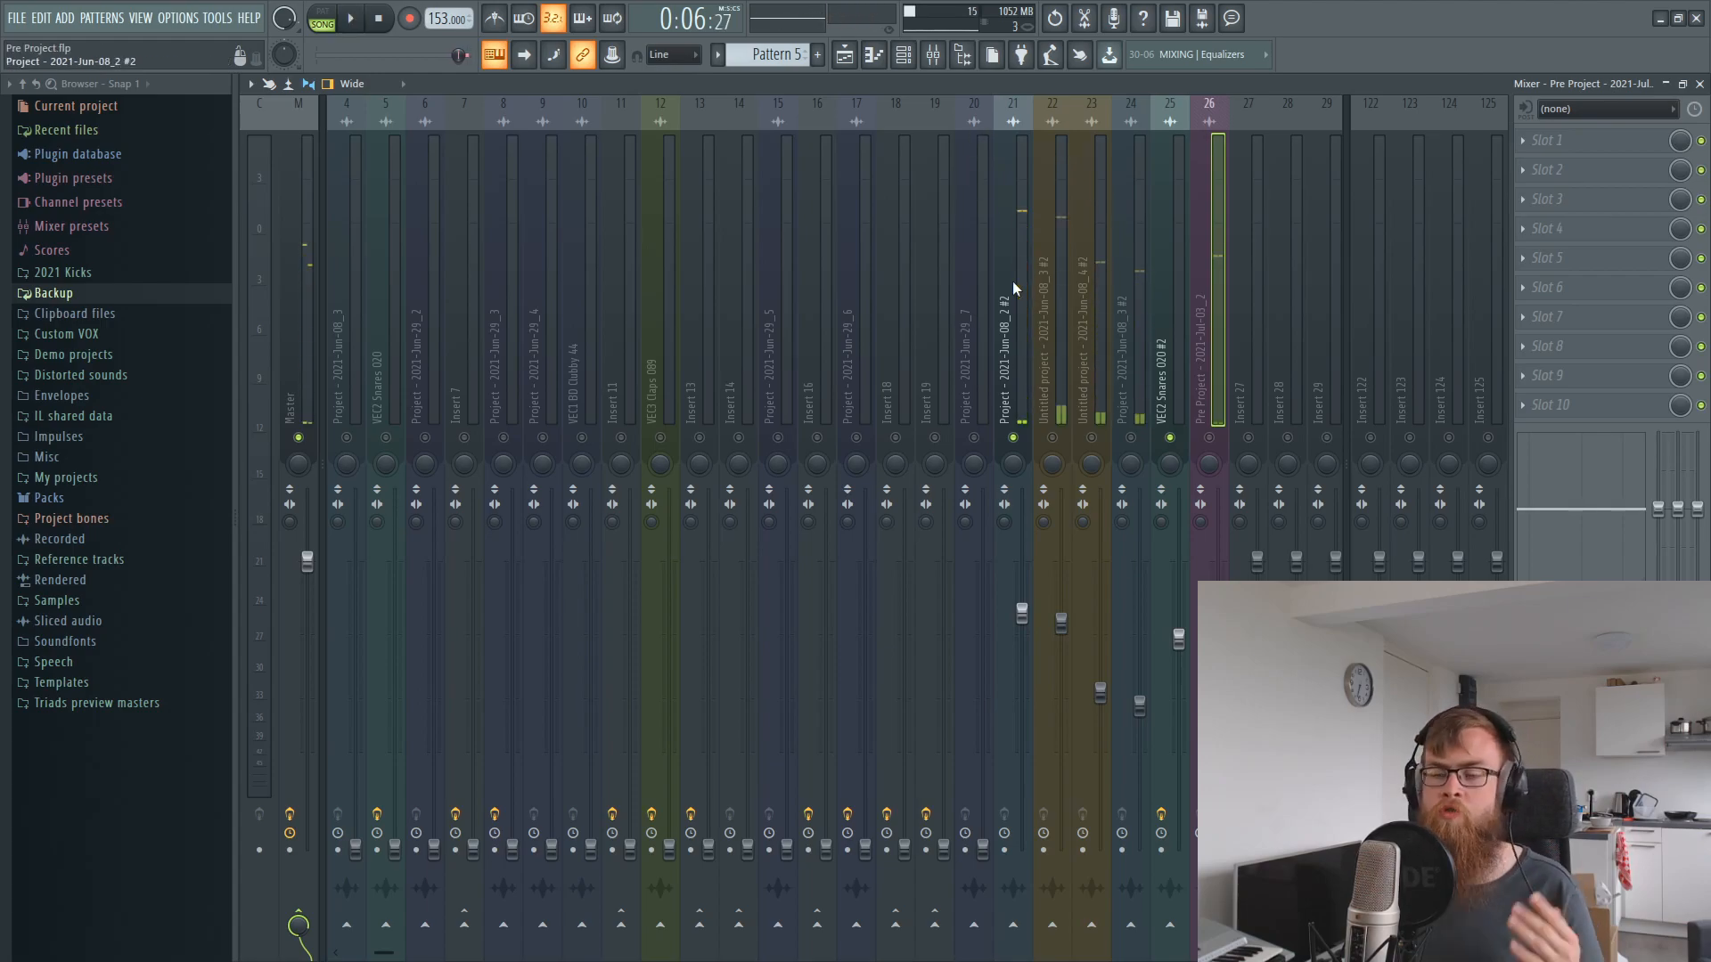
left_click(1209, 438)
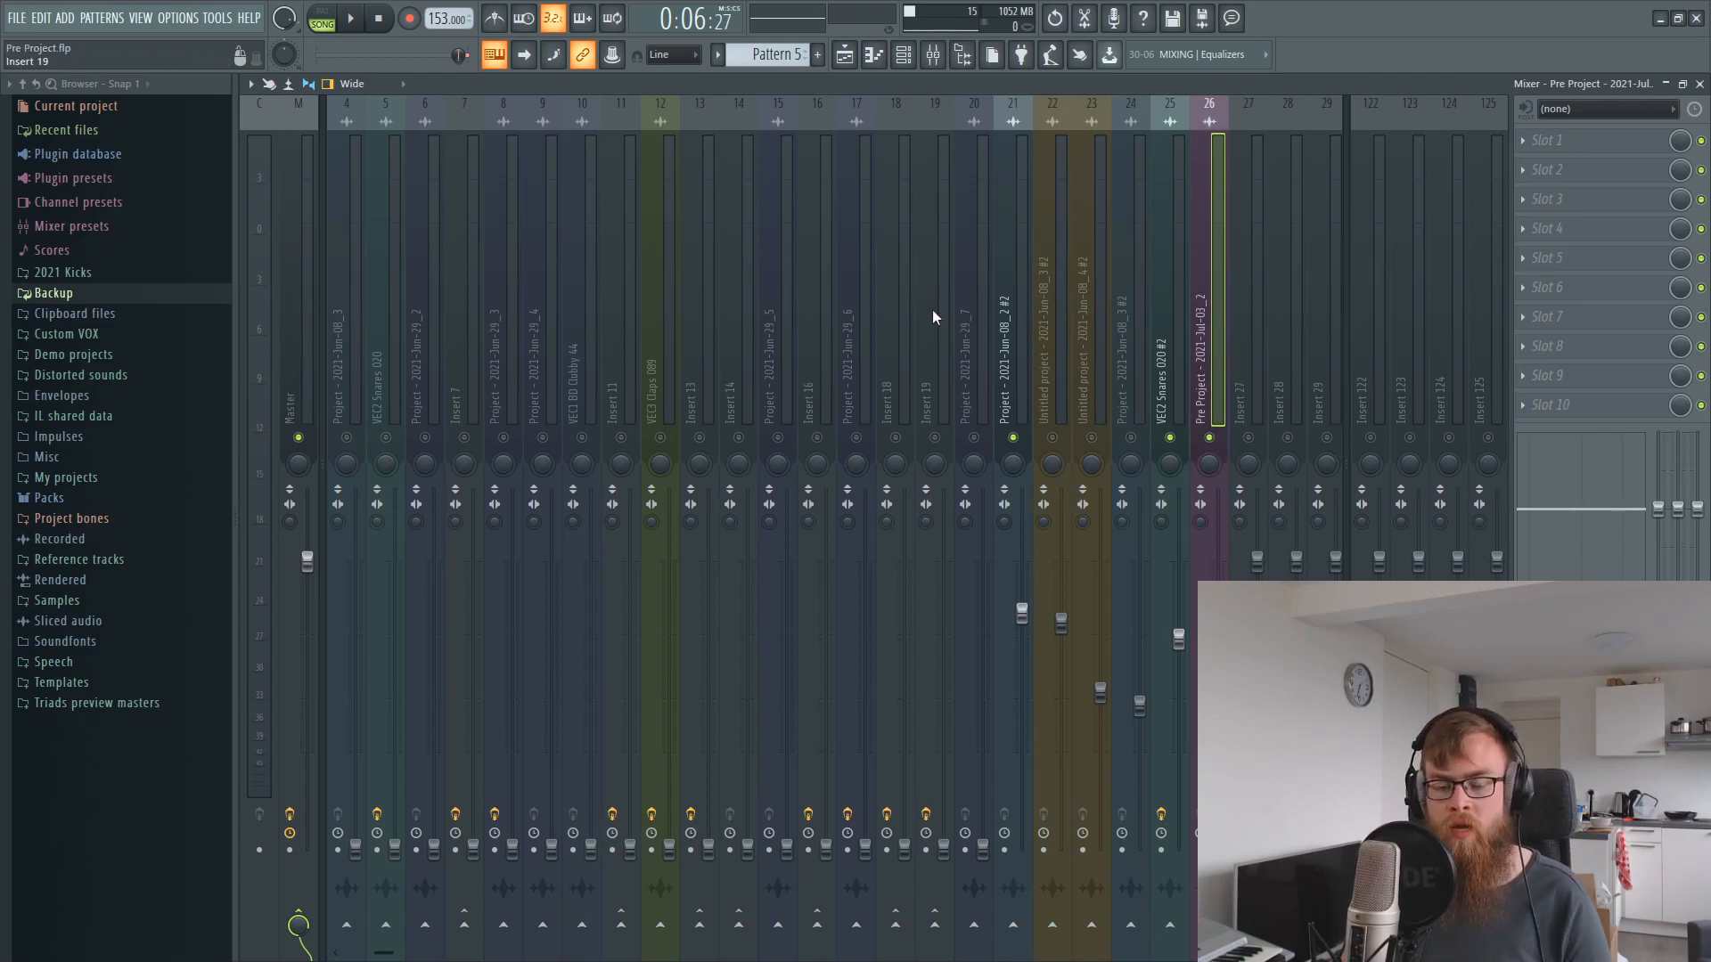
key("space")
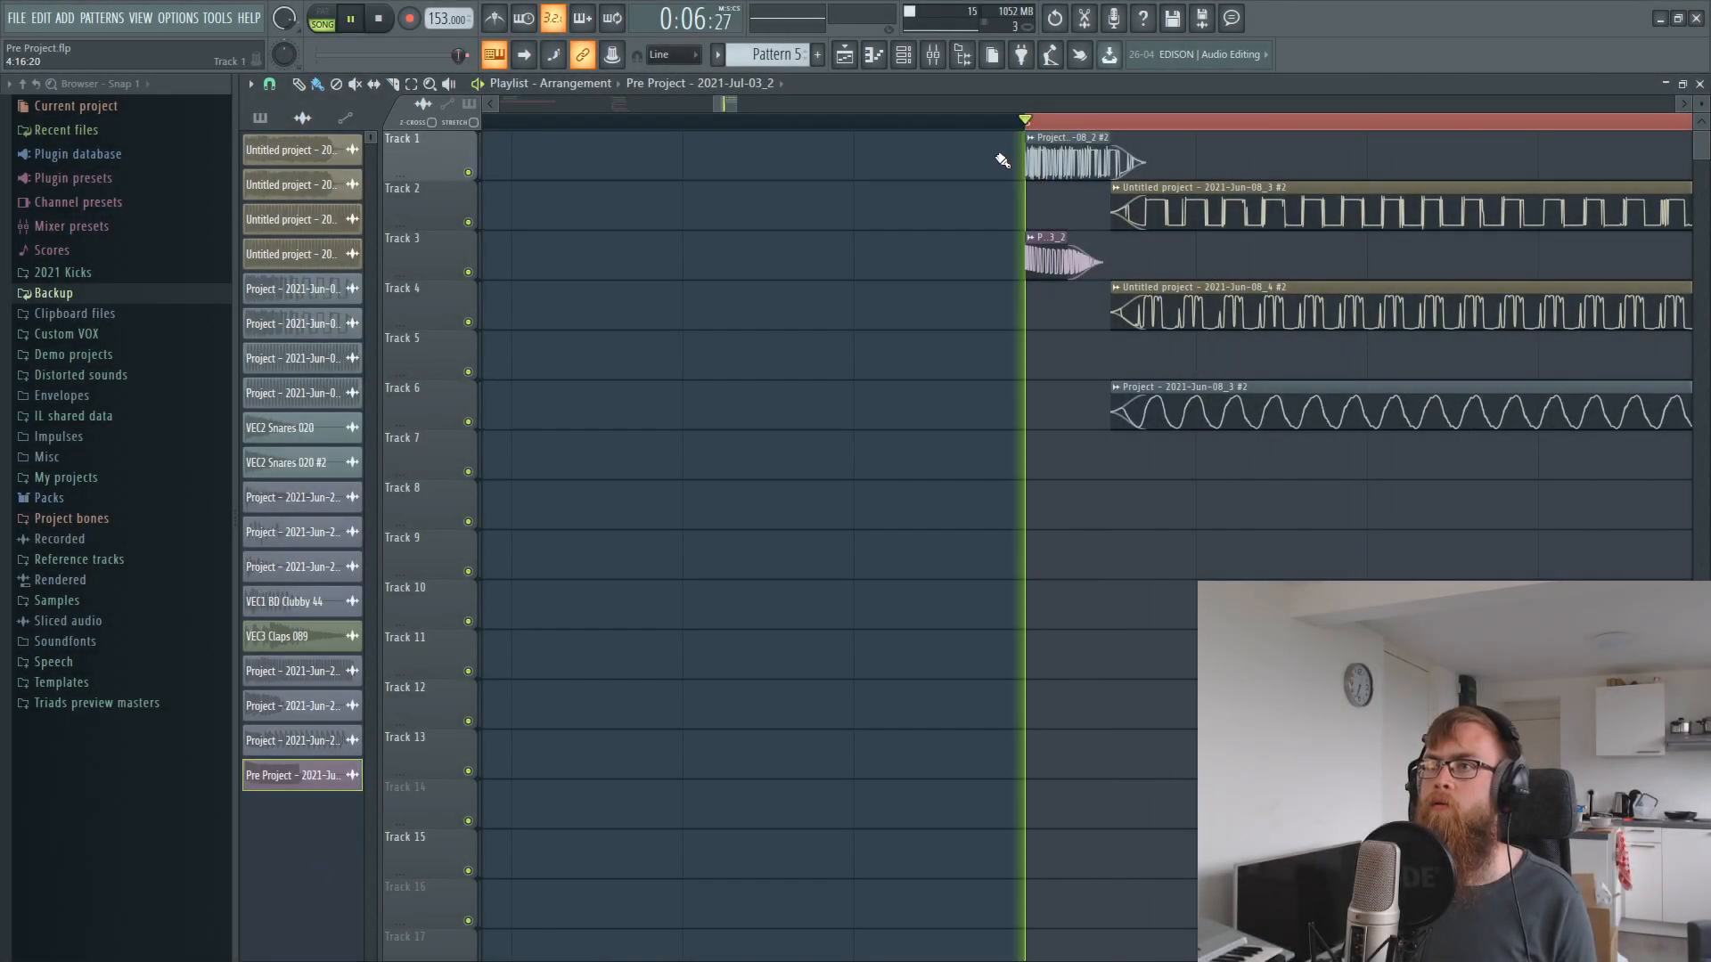
key("space")
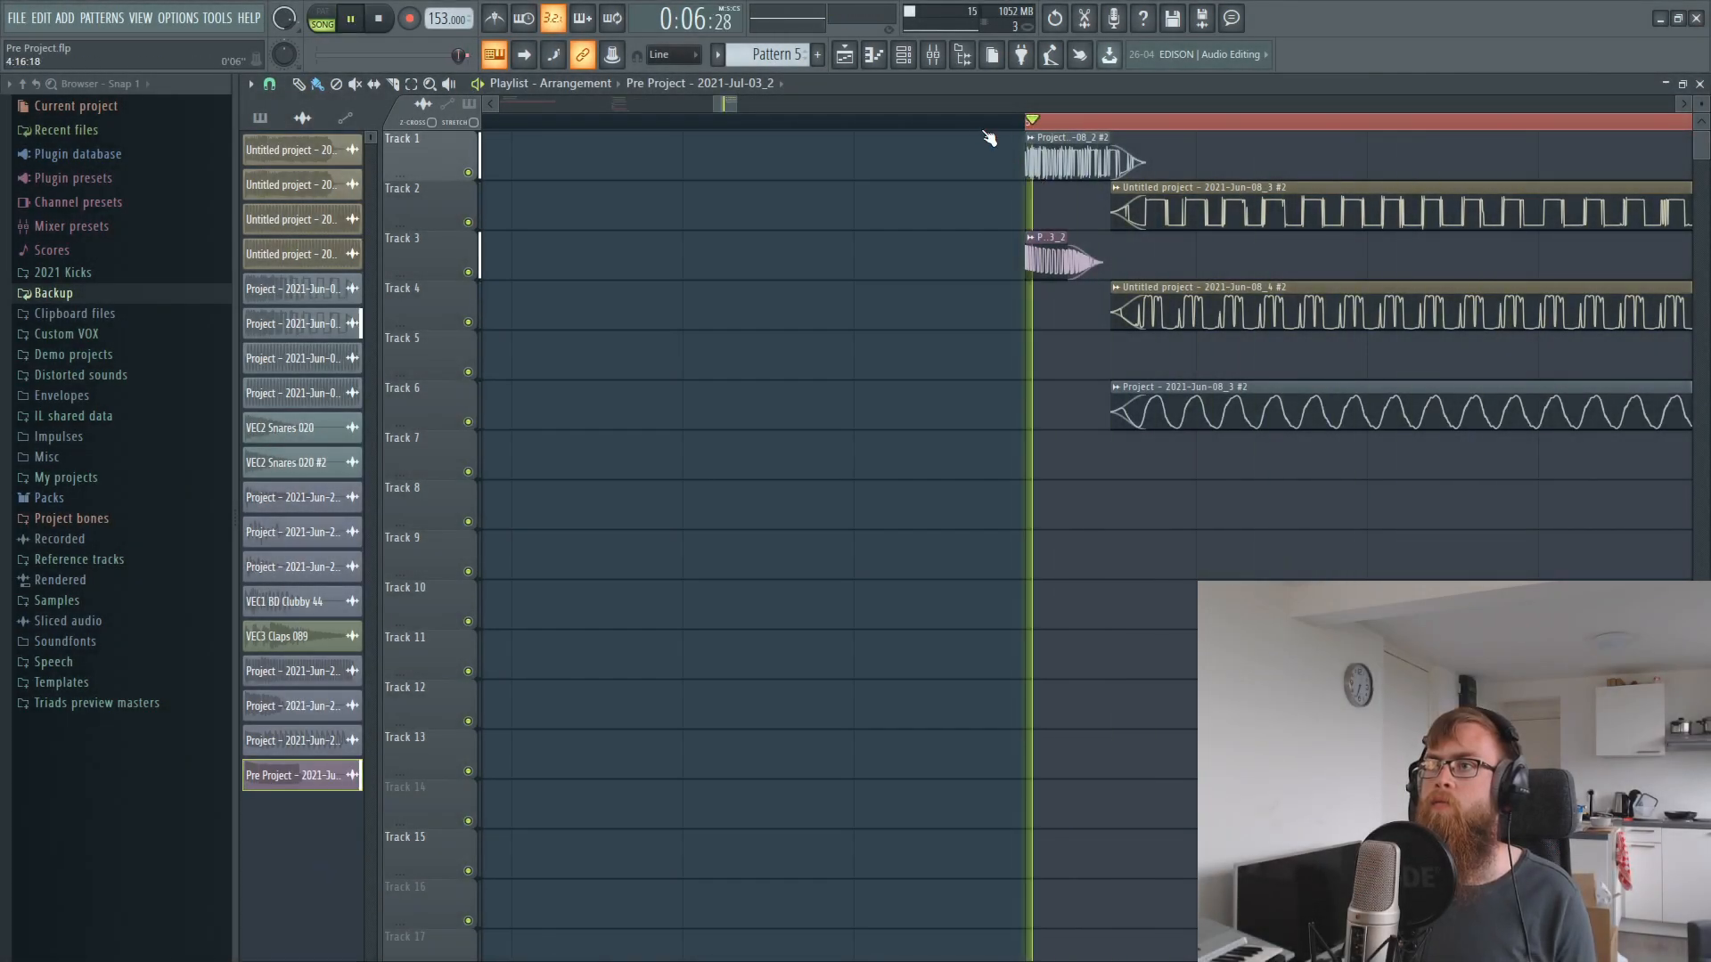
- Solo the empty playlist Track 7 and turn on the metronome
scroll(1024, 146, "down", 3)
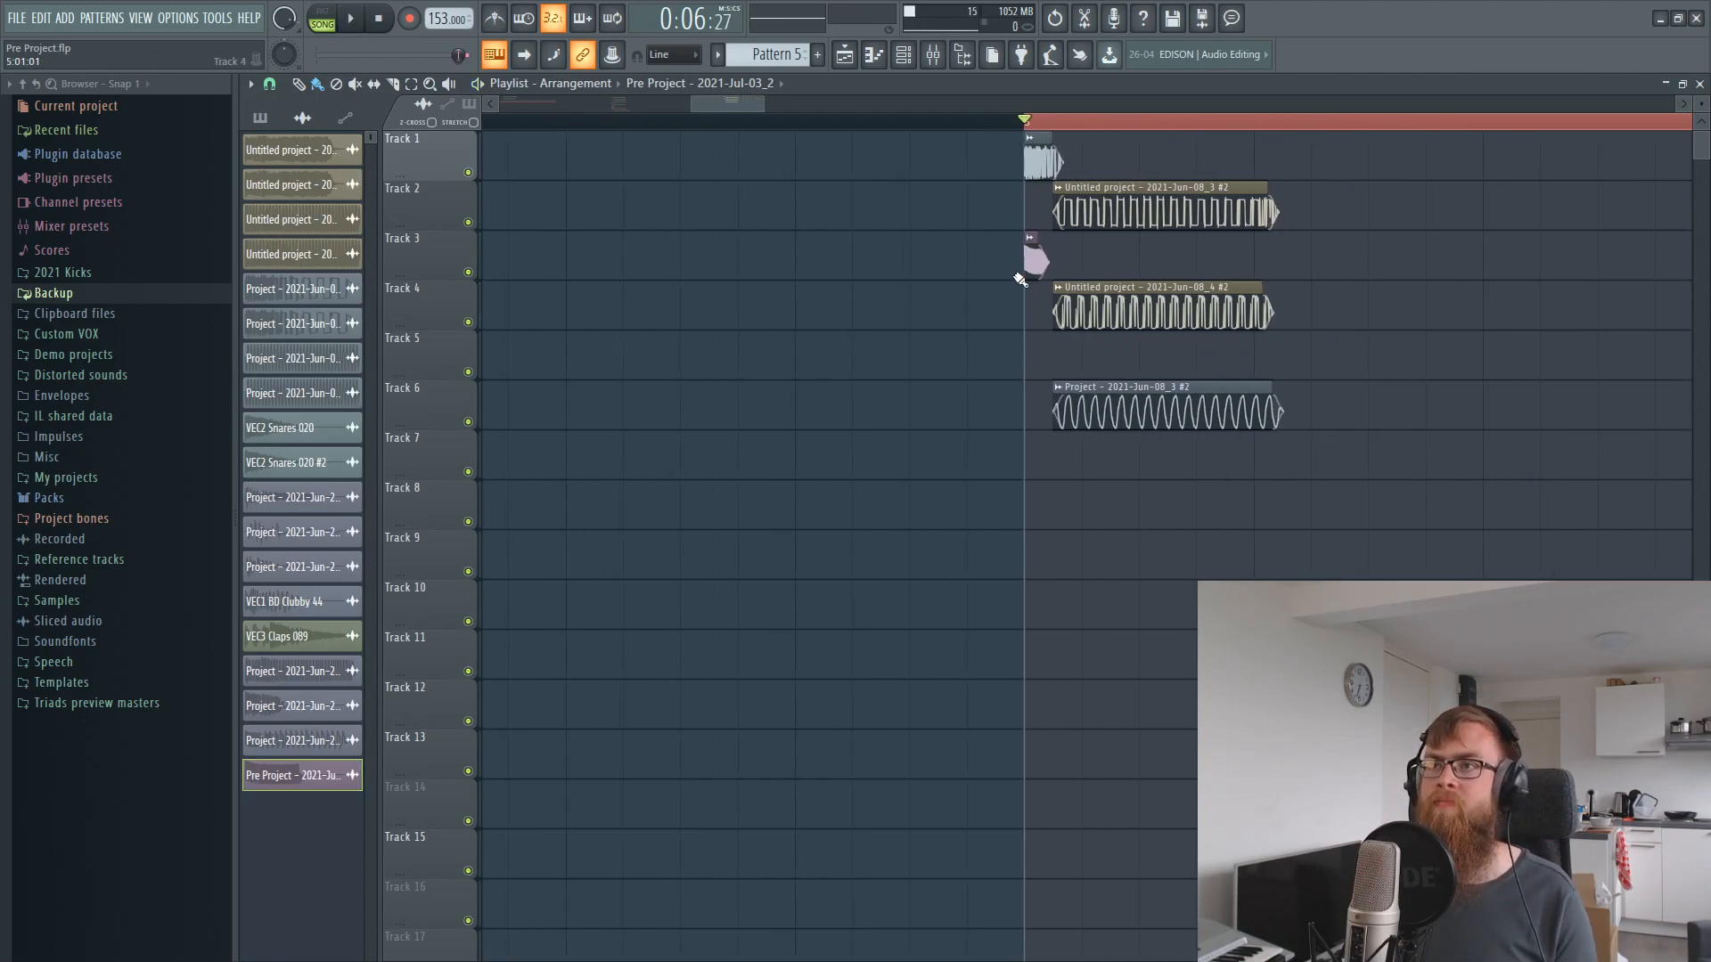
left_click_drag(738, 106, 638, 131)
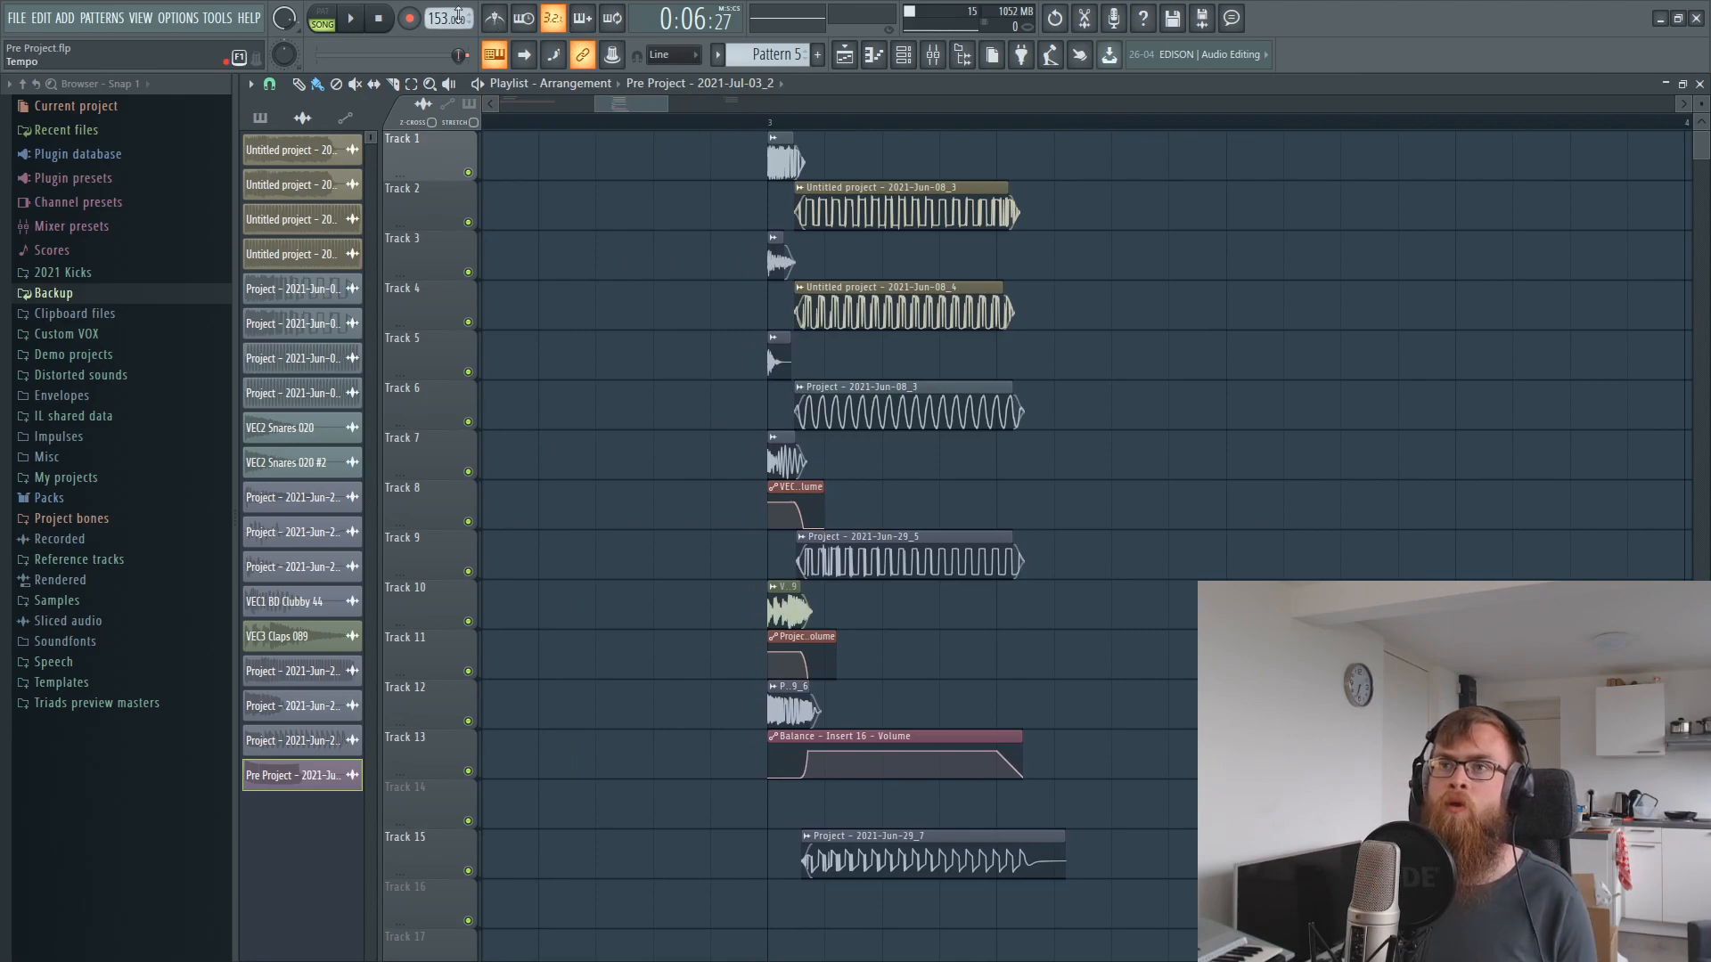
mouse_move(651, 106)
left_mouse_down()
mouse_move(794, 128)
mouse_move(740, 102)
left_mouse_up()
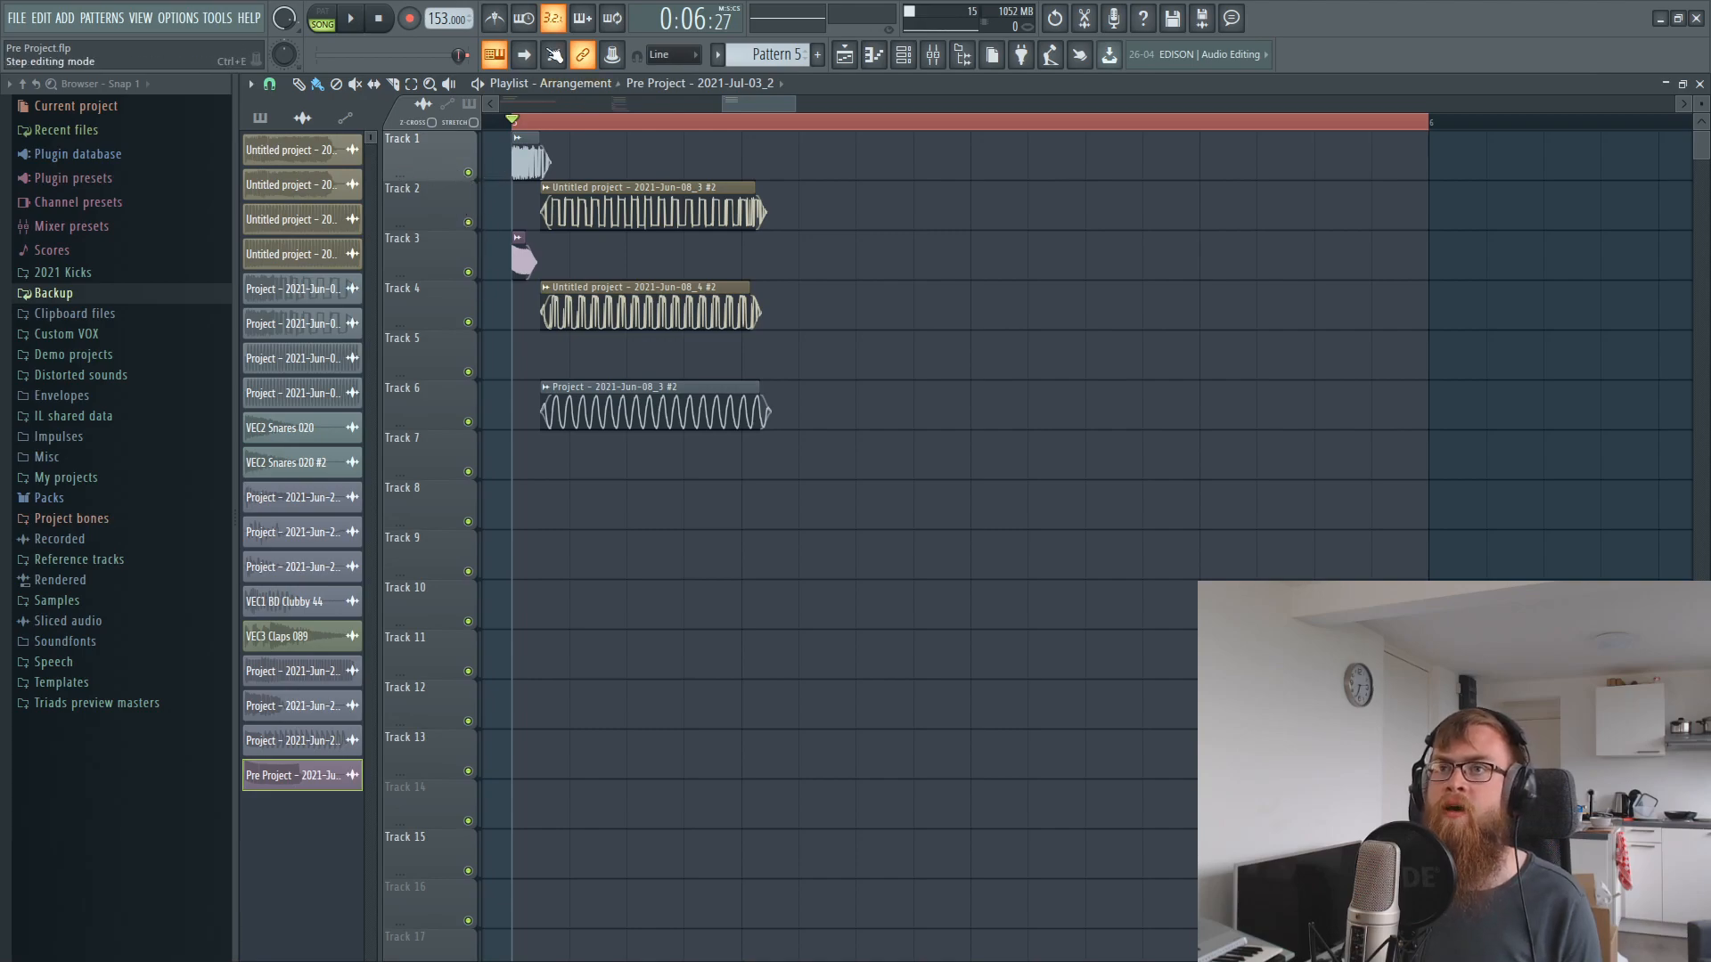
left_click(957, 57)
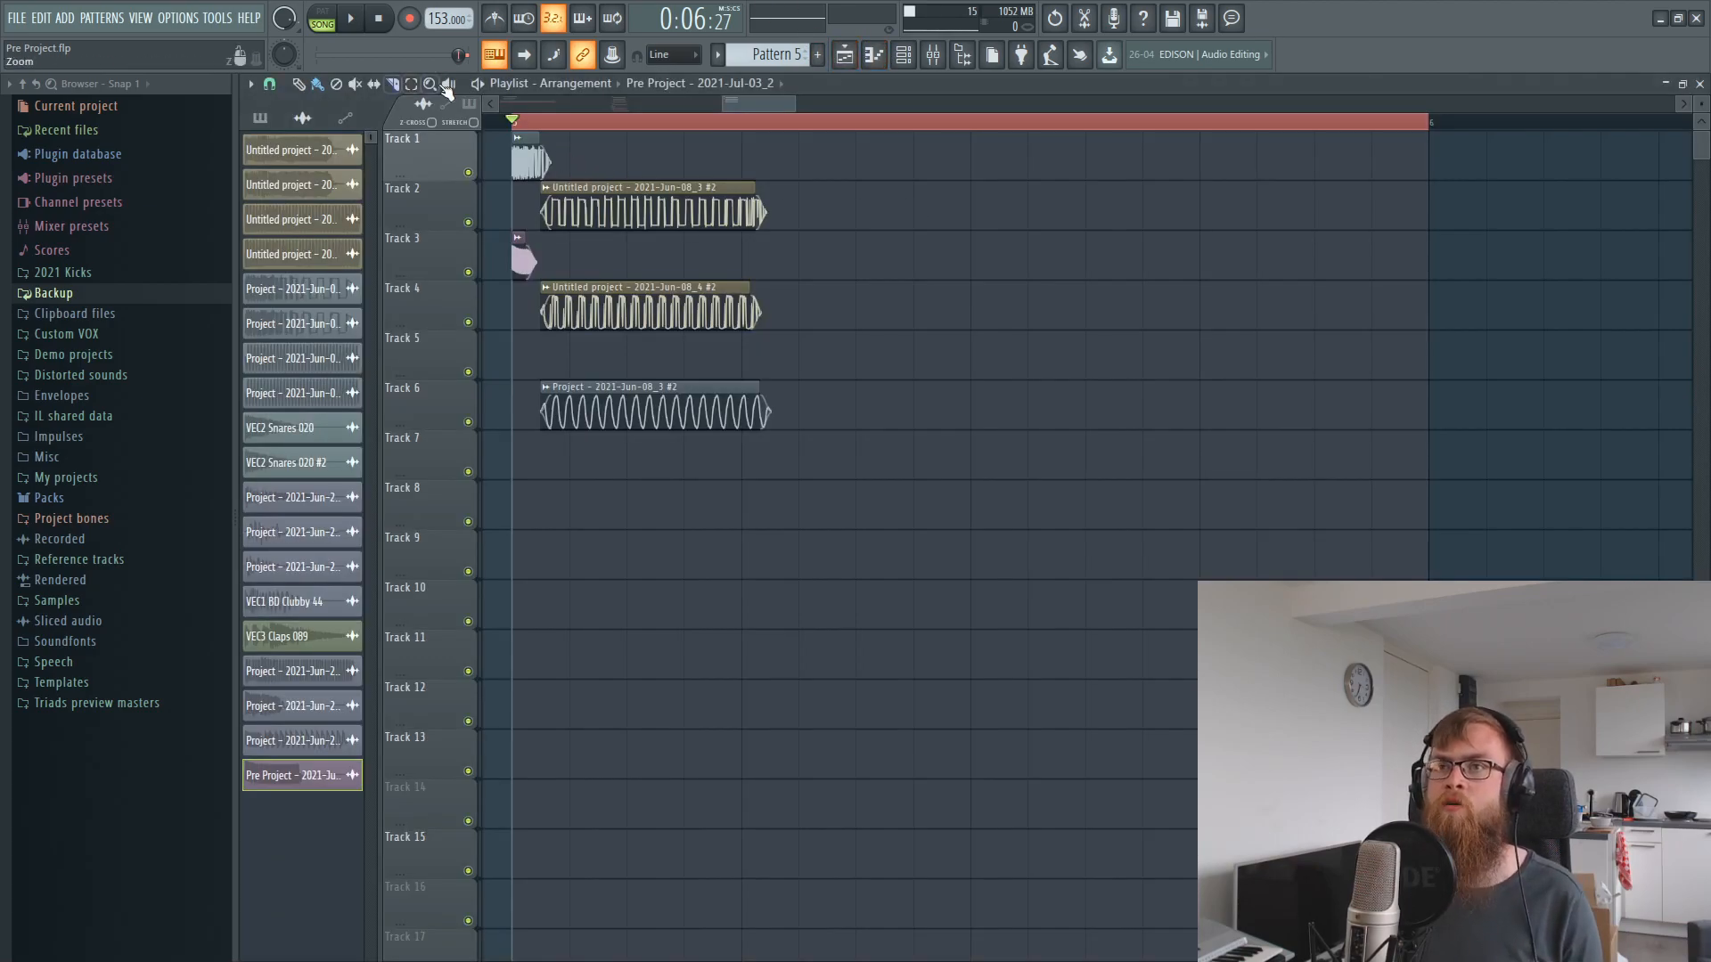
right_click(468, 471)
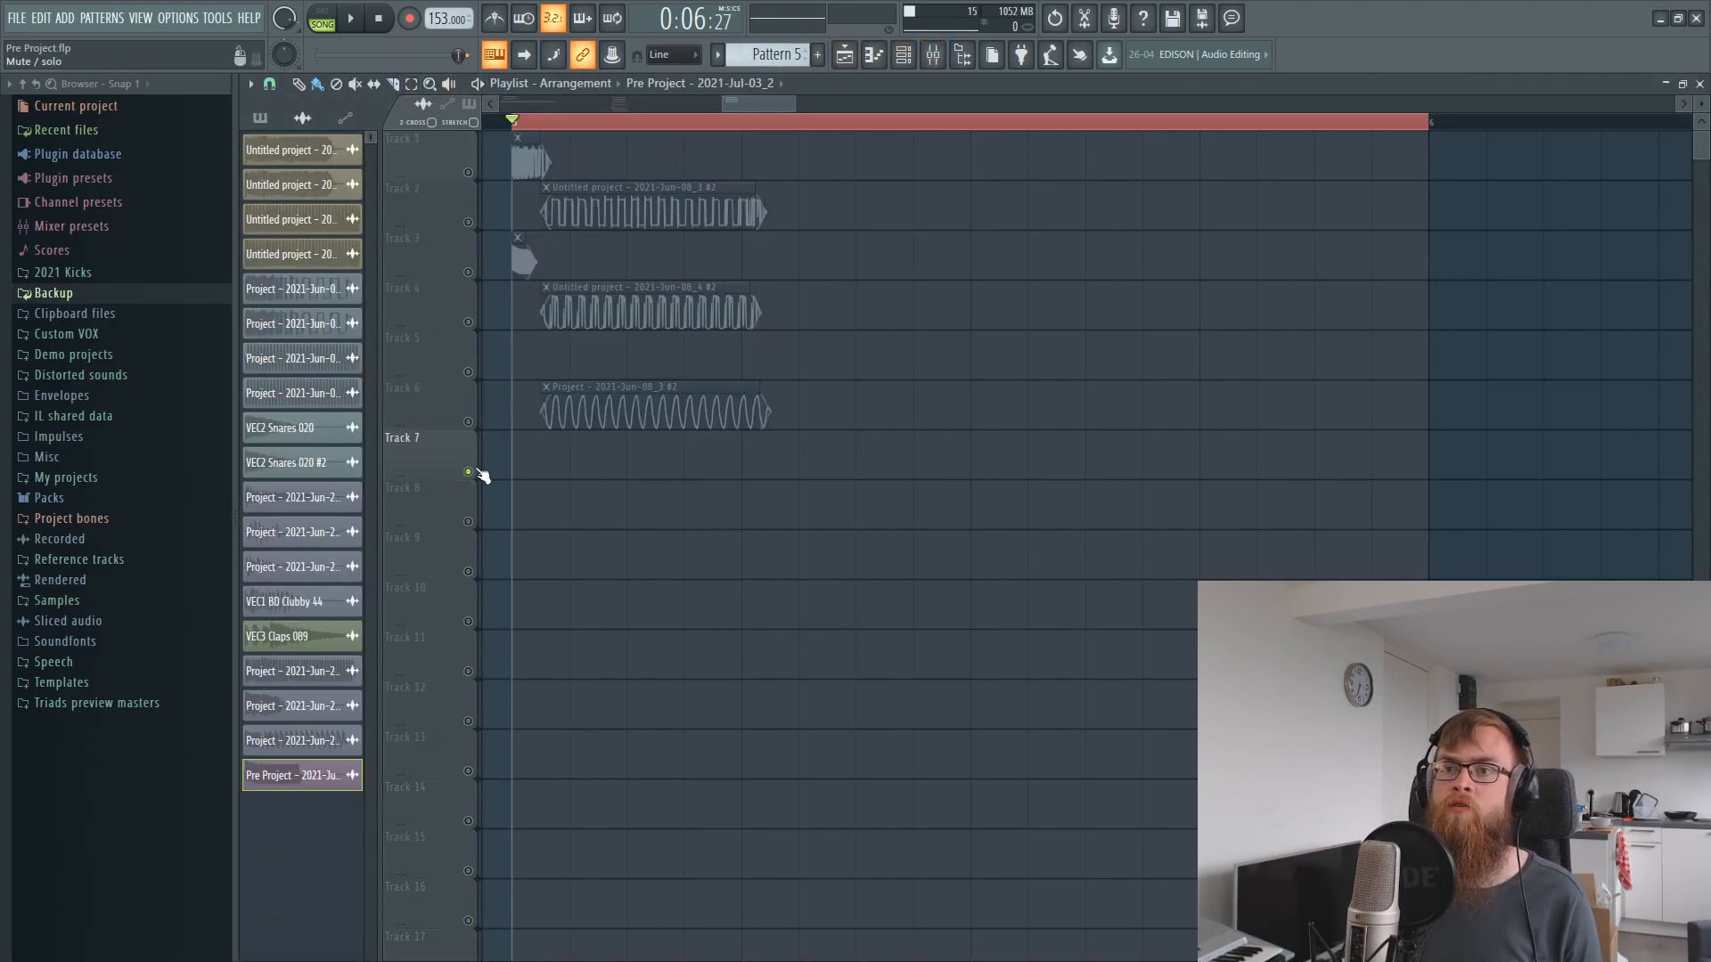
left_click(495, 18)
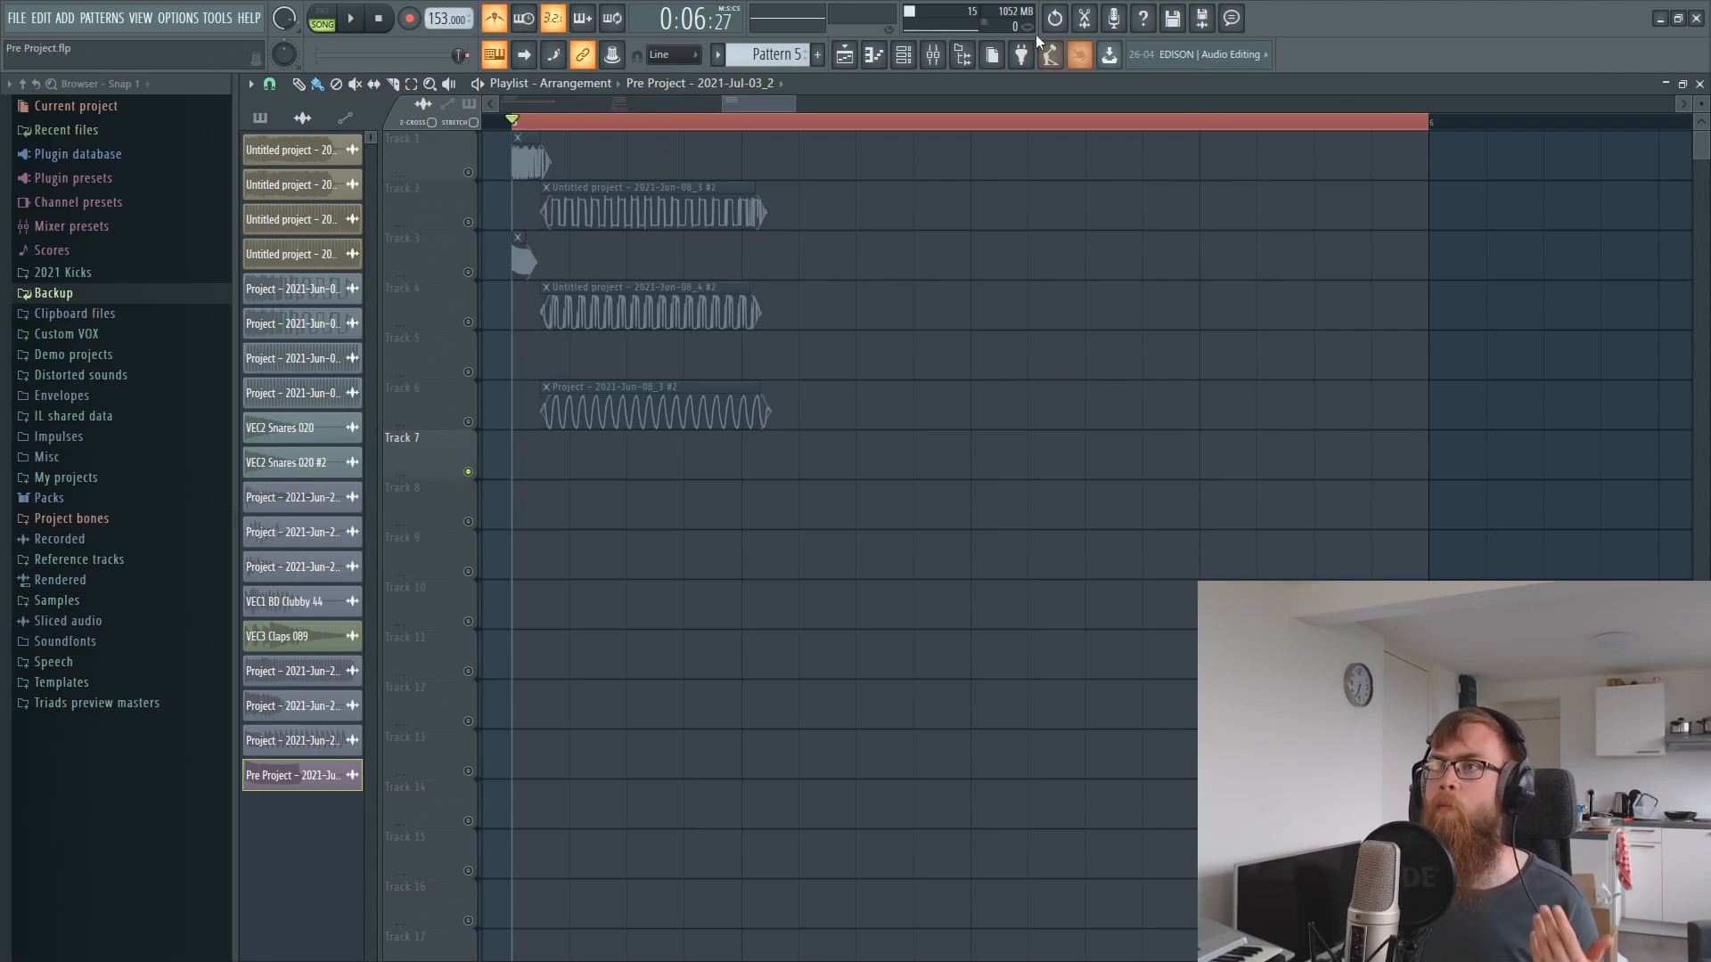
- Record several metronome ticks in a new Edison on the Master track while the song plays
left_click(1087, 19)
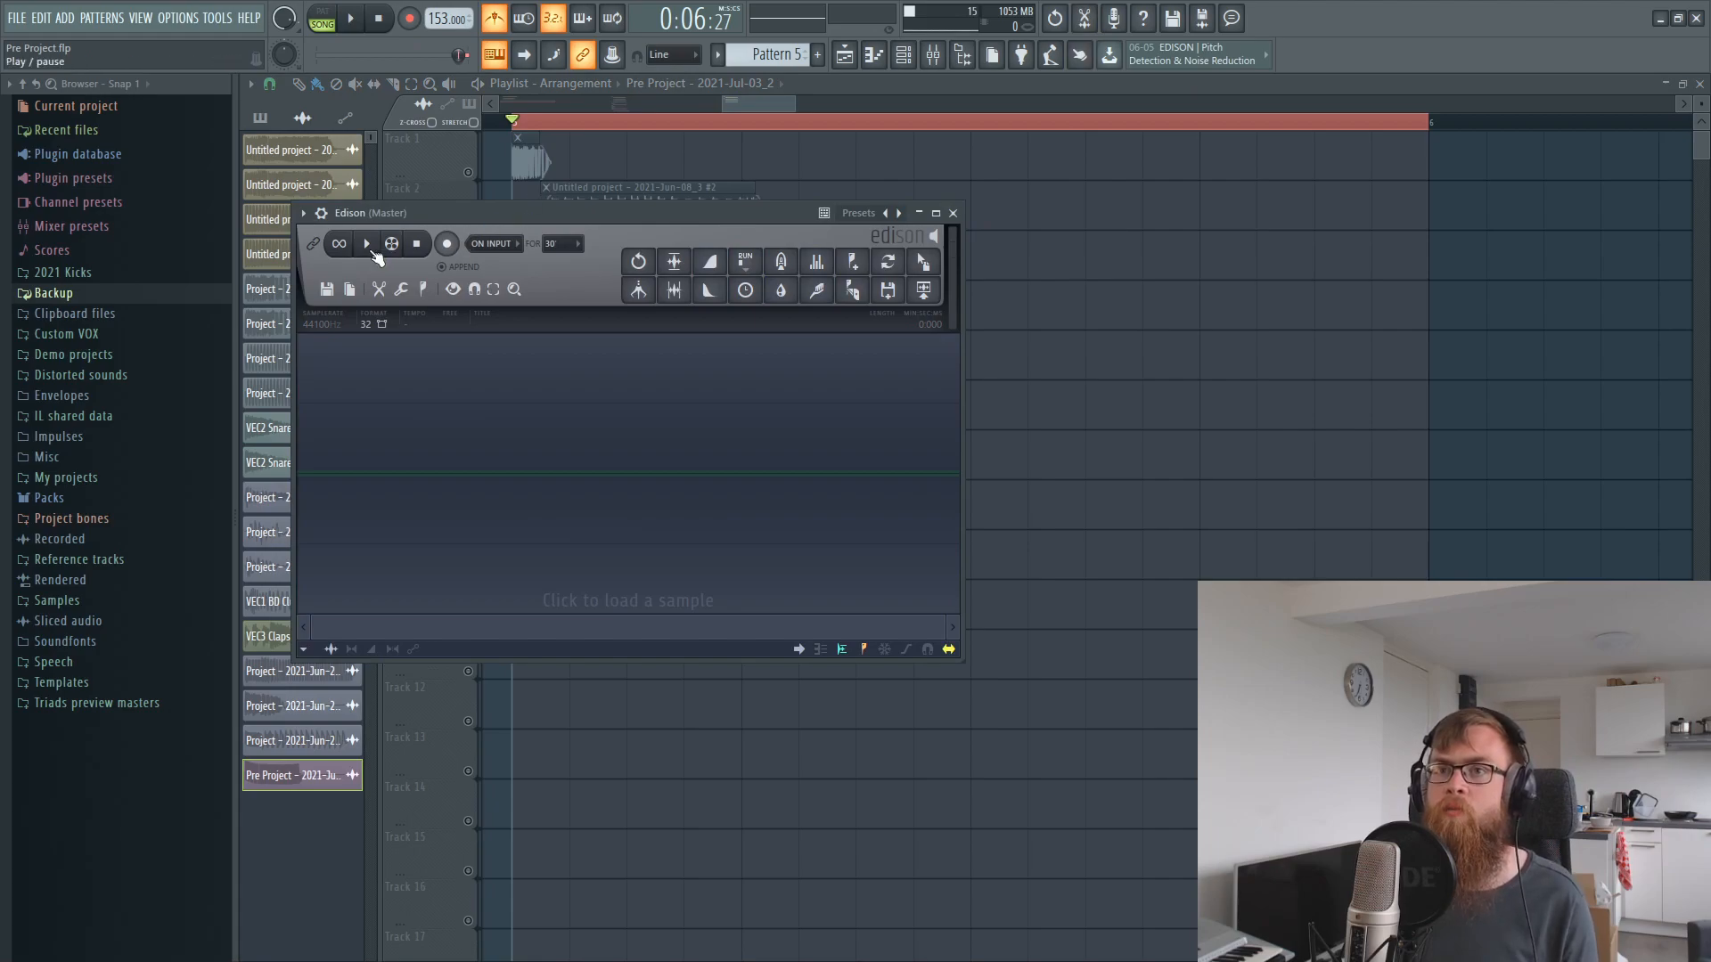
left_click(347, 21)
left_click(448, 244)
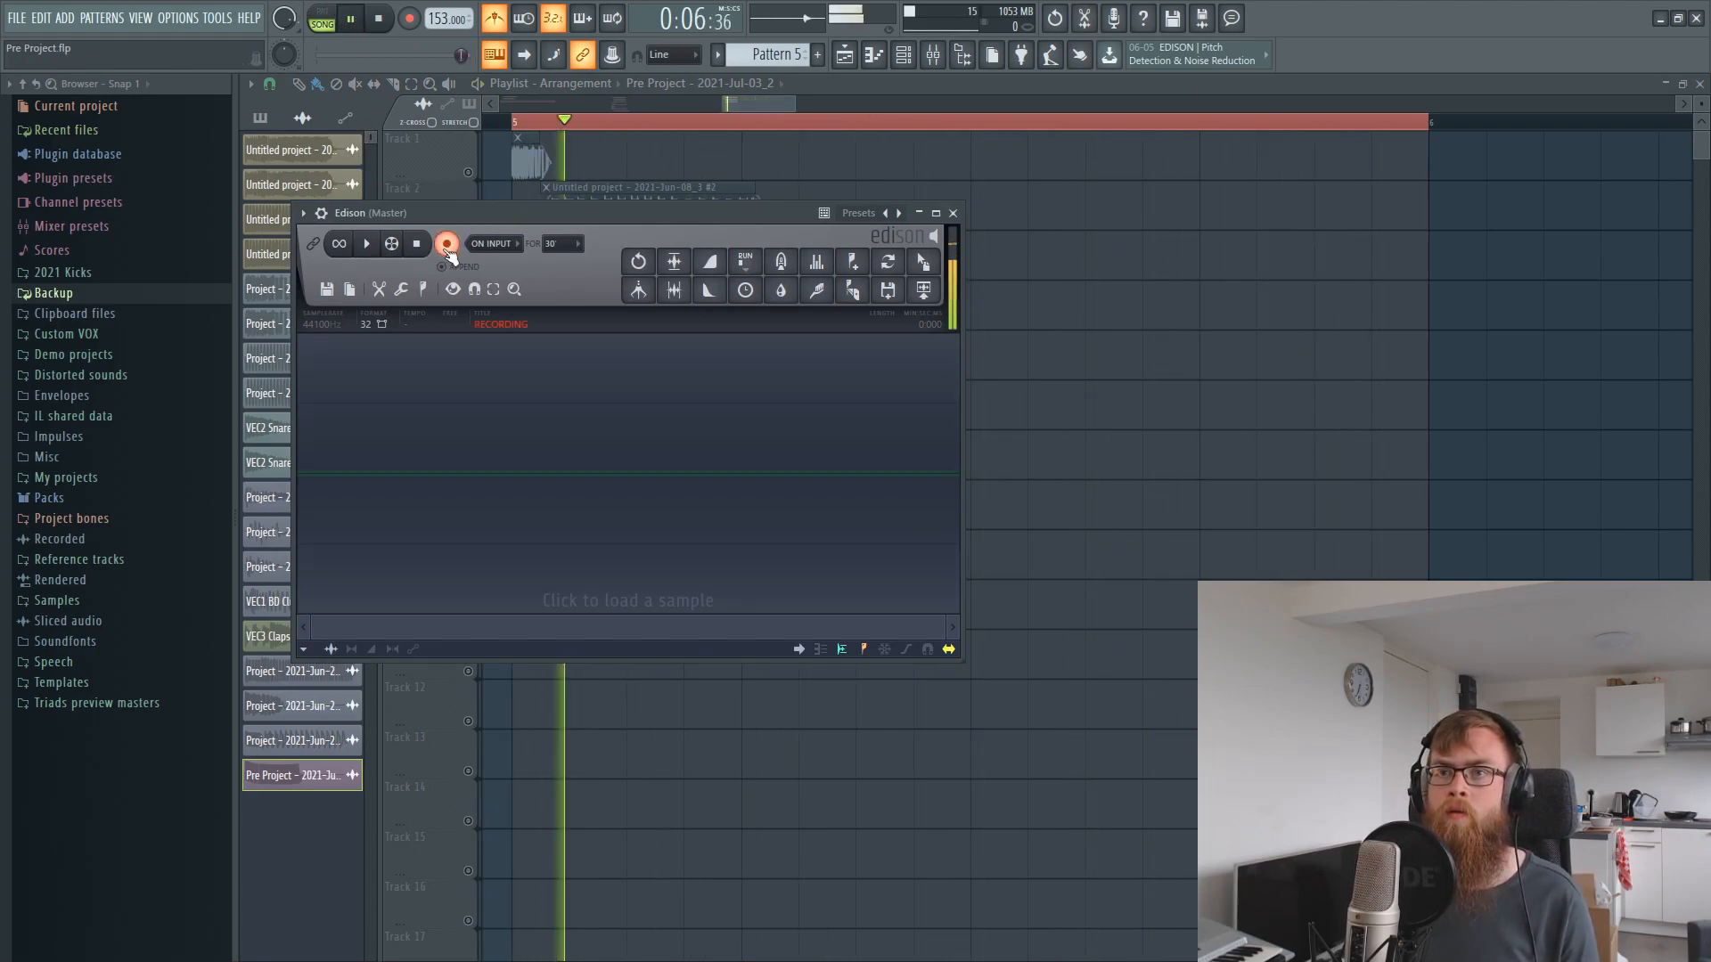
left_click_drag(490, 217, 520, 212)
left_click(477, 239)
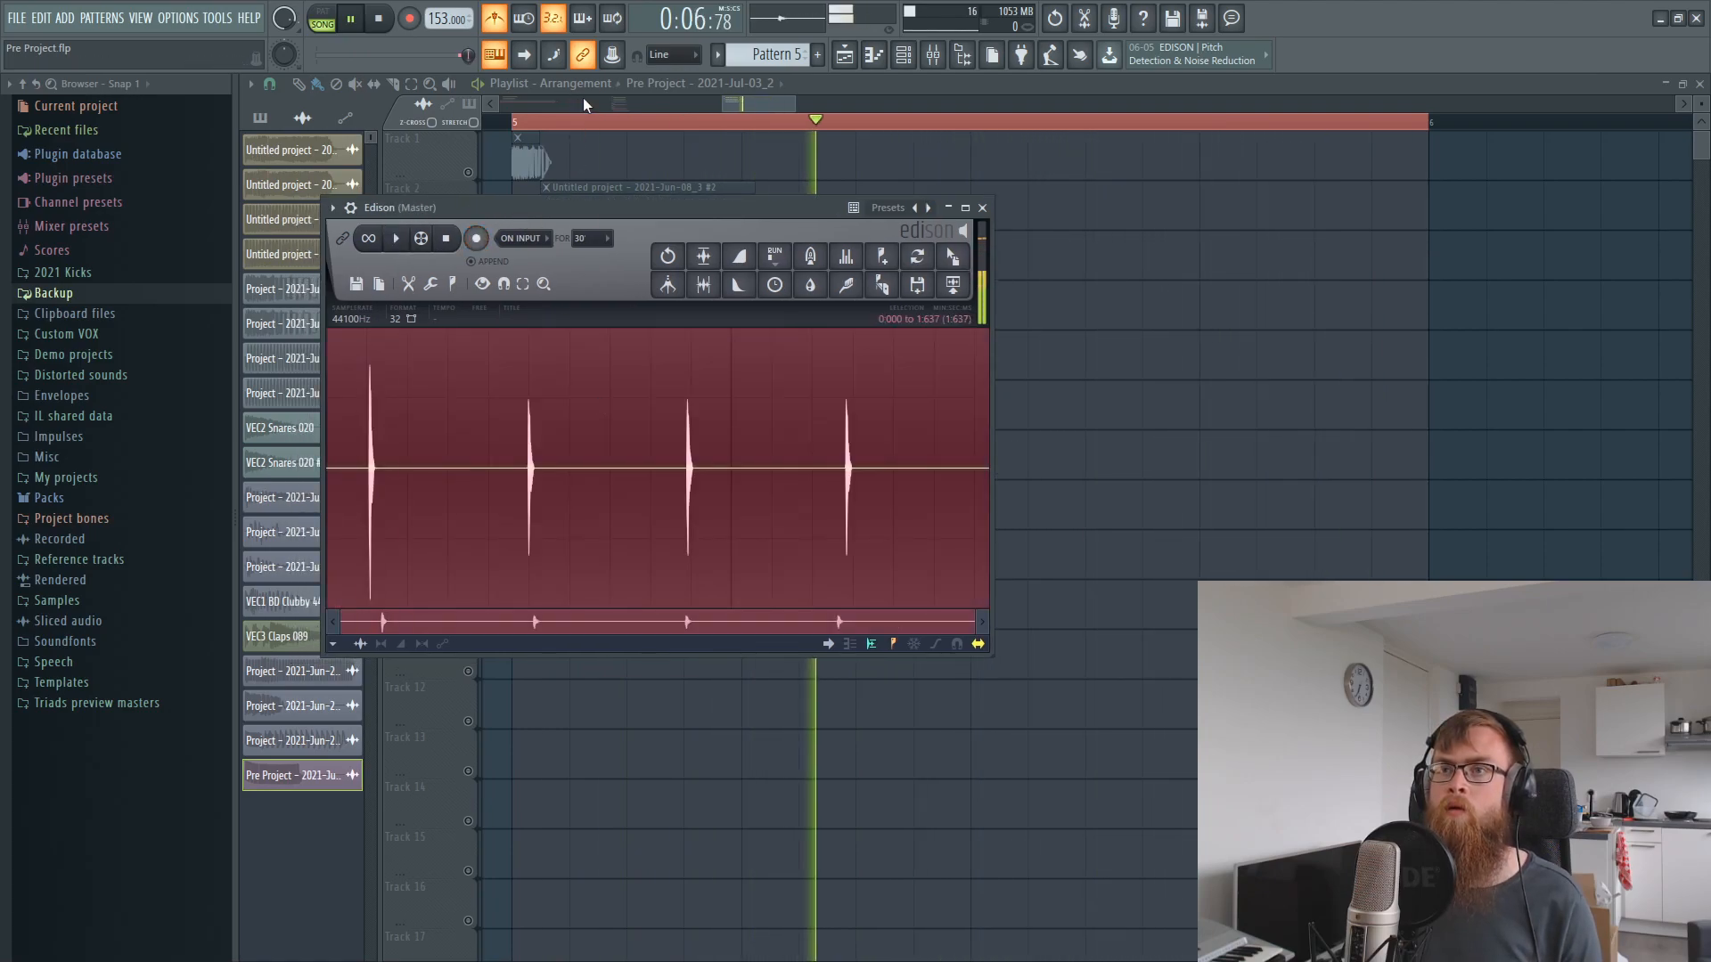
key("space")
- In Edison, select the second recorded metronome tick from 0.422 to 0.673 and place it on playlist Track 7 at bar 5
left_click_drag(760, 100, 761, 100)
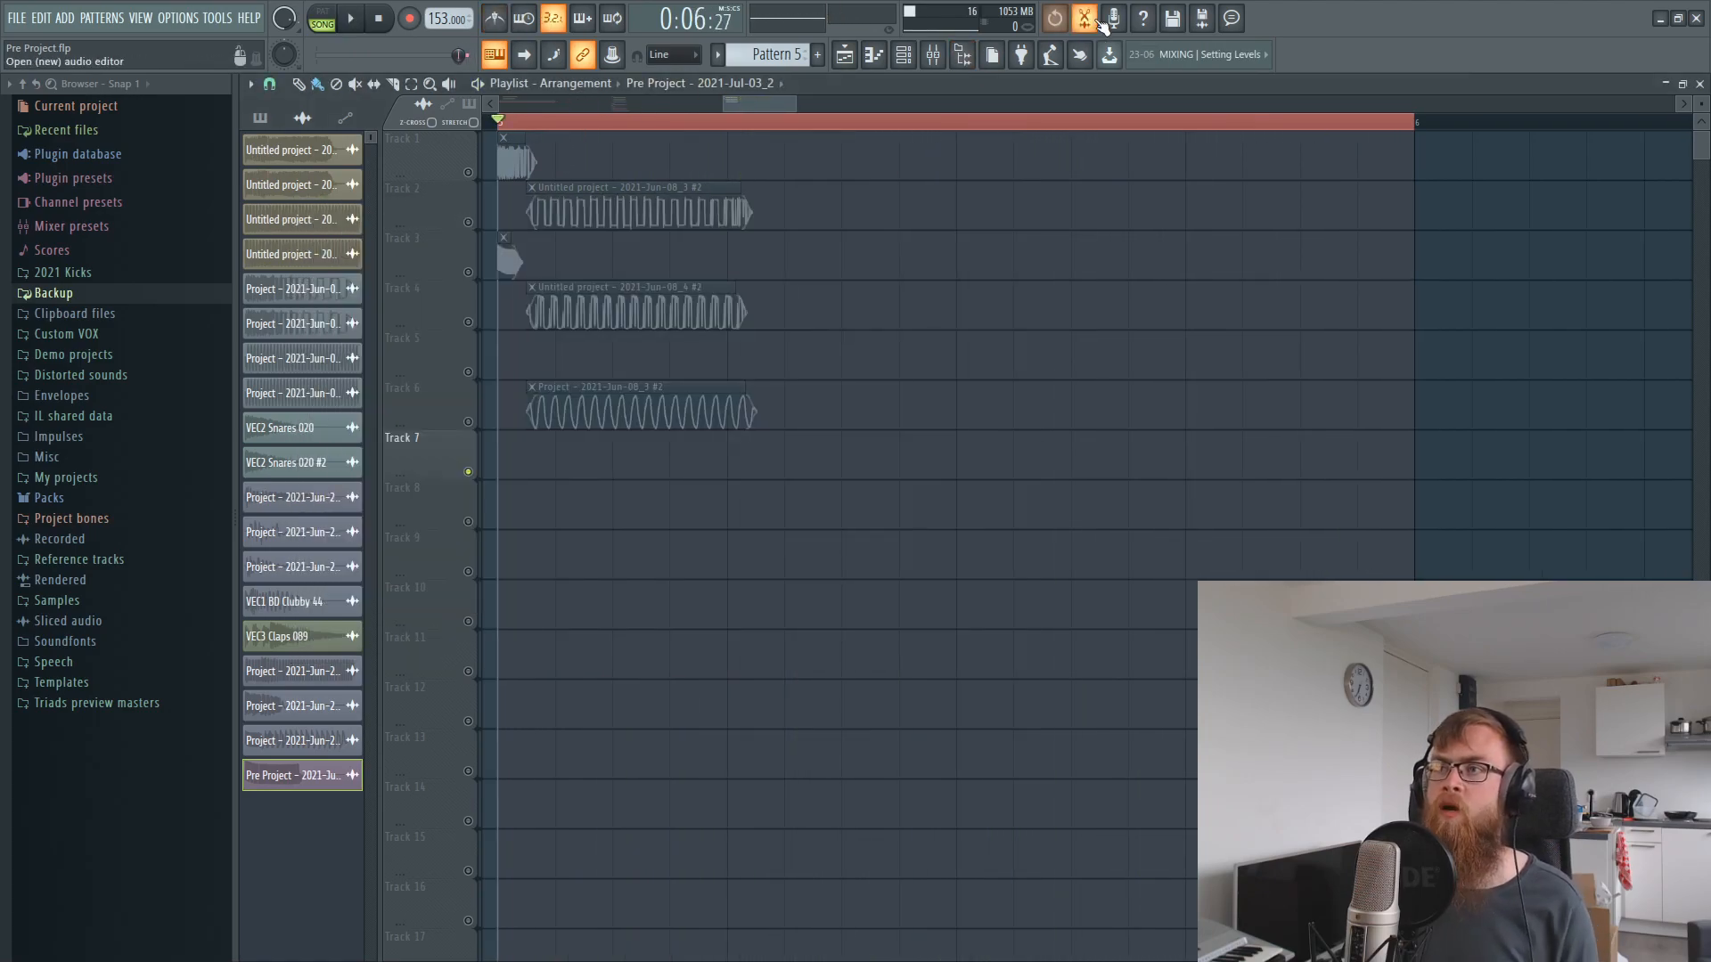
left_click(1103, 24)
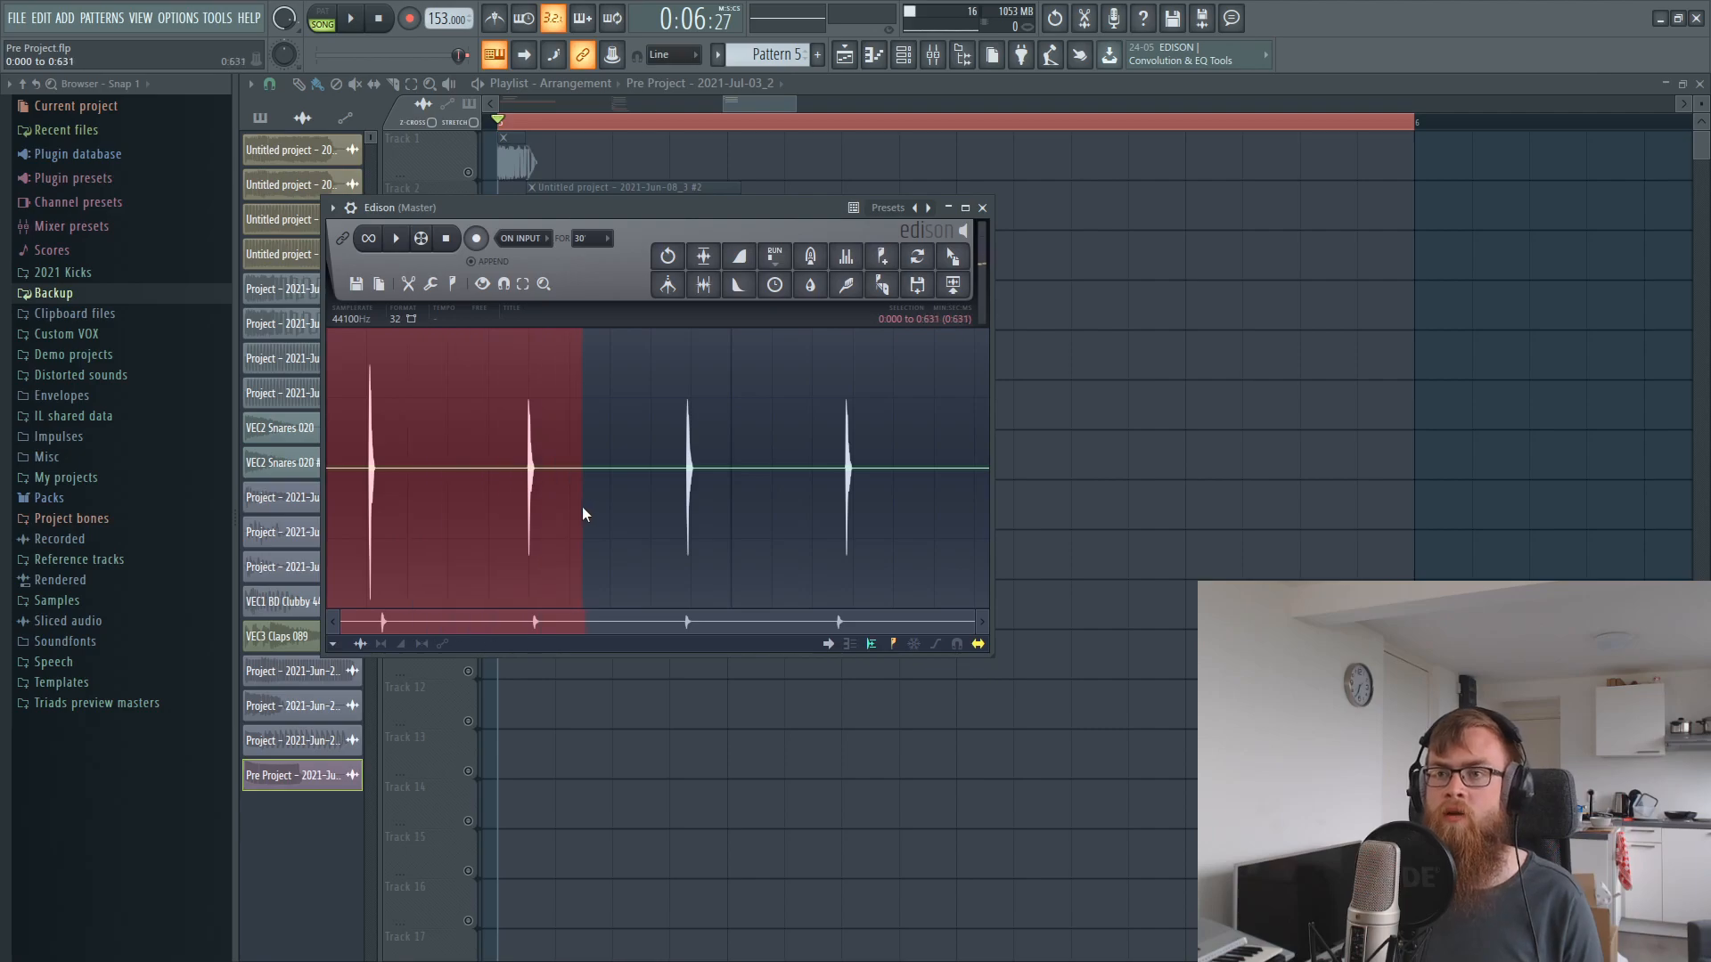
key("space")
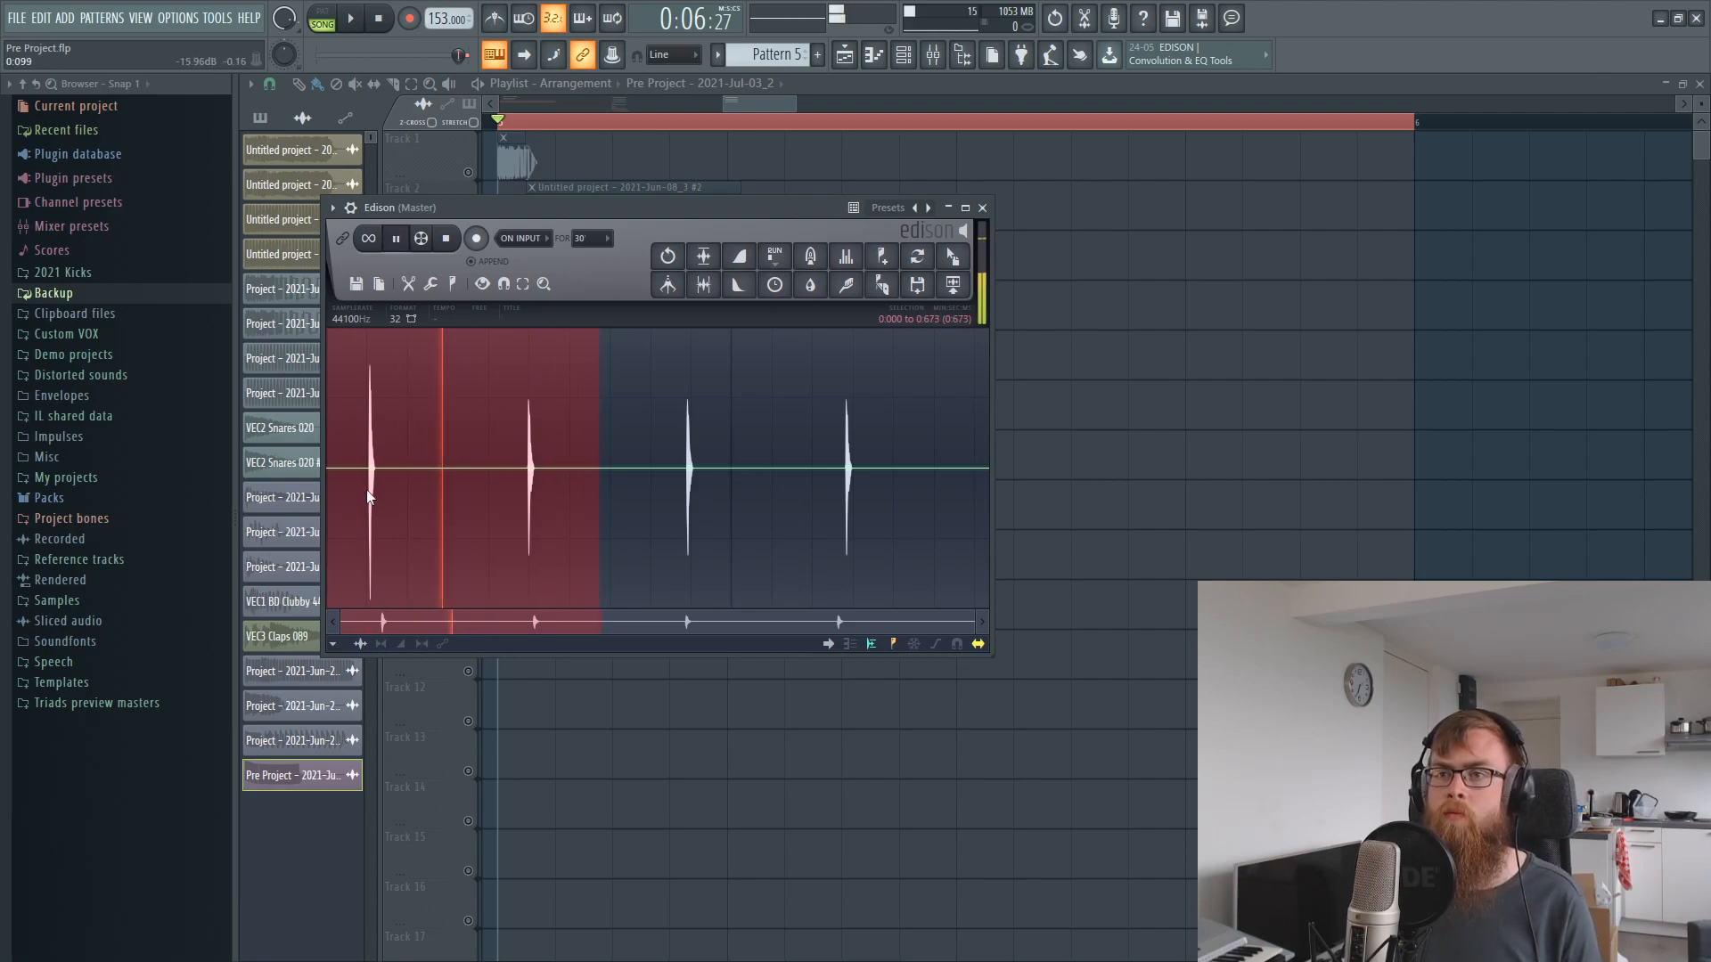
key("space")
left_click_drag(458, 492, 496, 487)
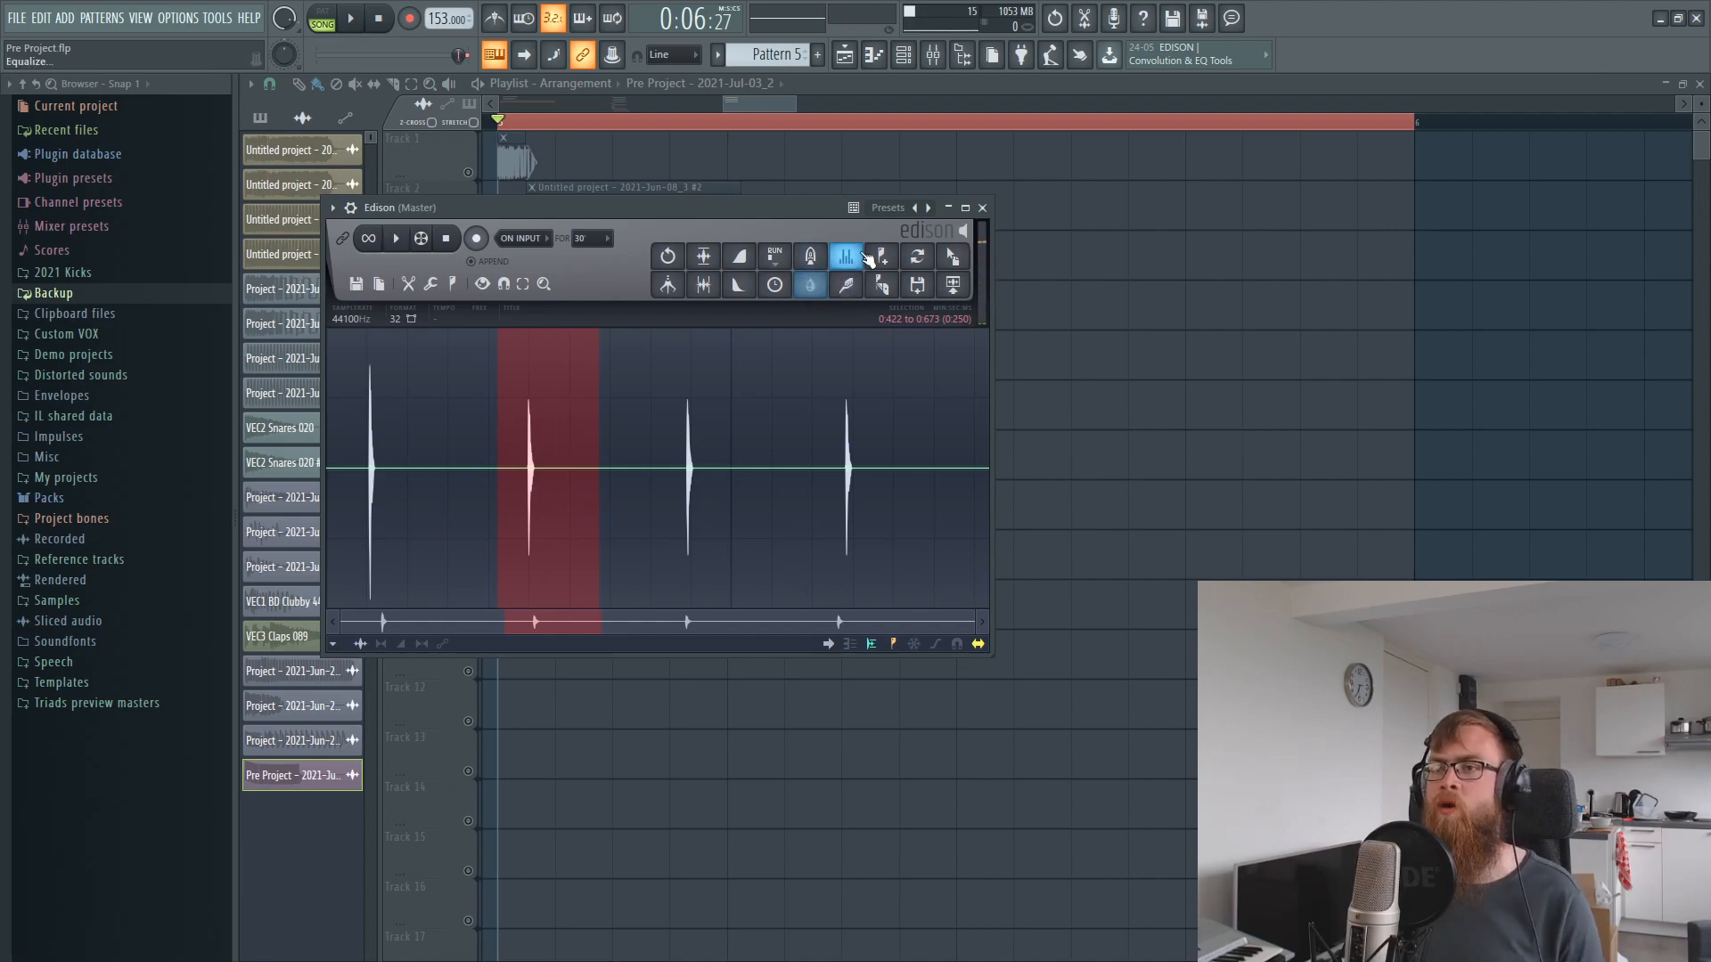
left_click_drag(951, 258, 657, 454)
- Normalize the metronome tick clip, trim its leading silence, and move it to the start of Track 5 with that track soloed
double_click(658, 454)
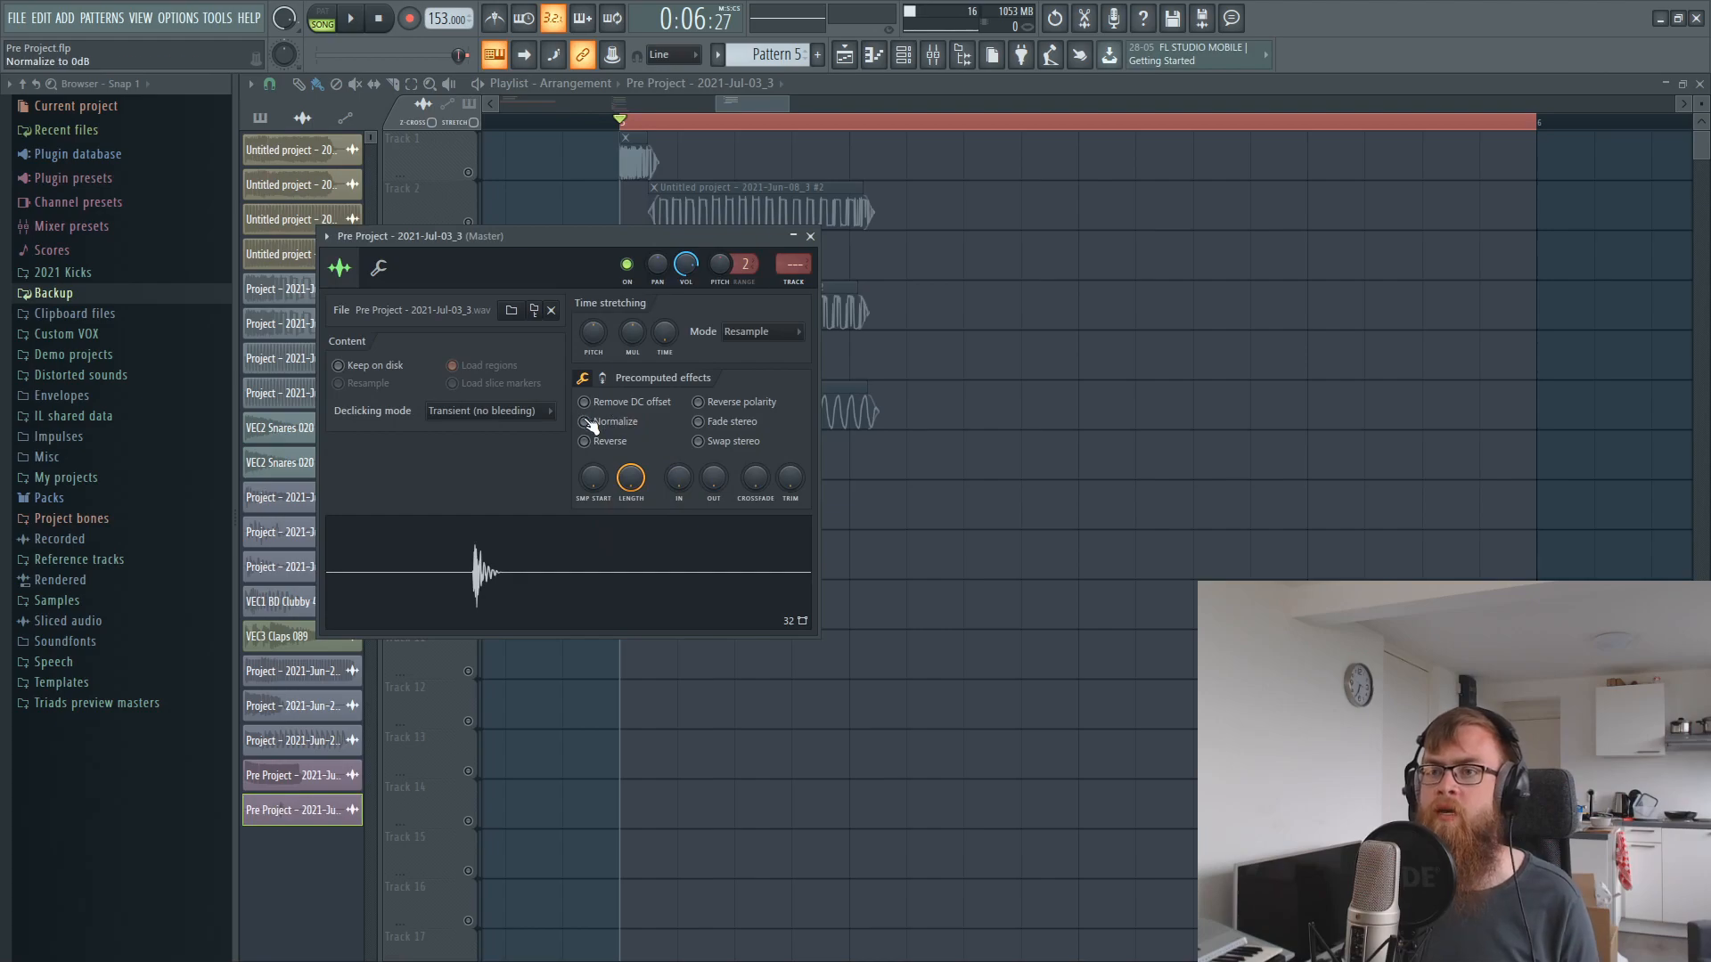
key("Escape")
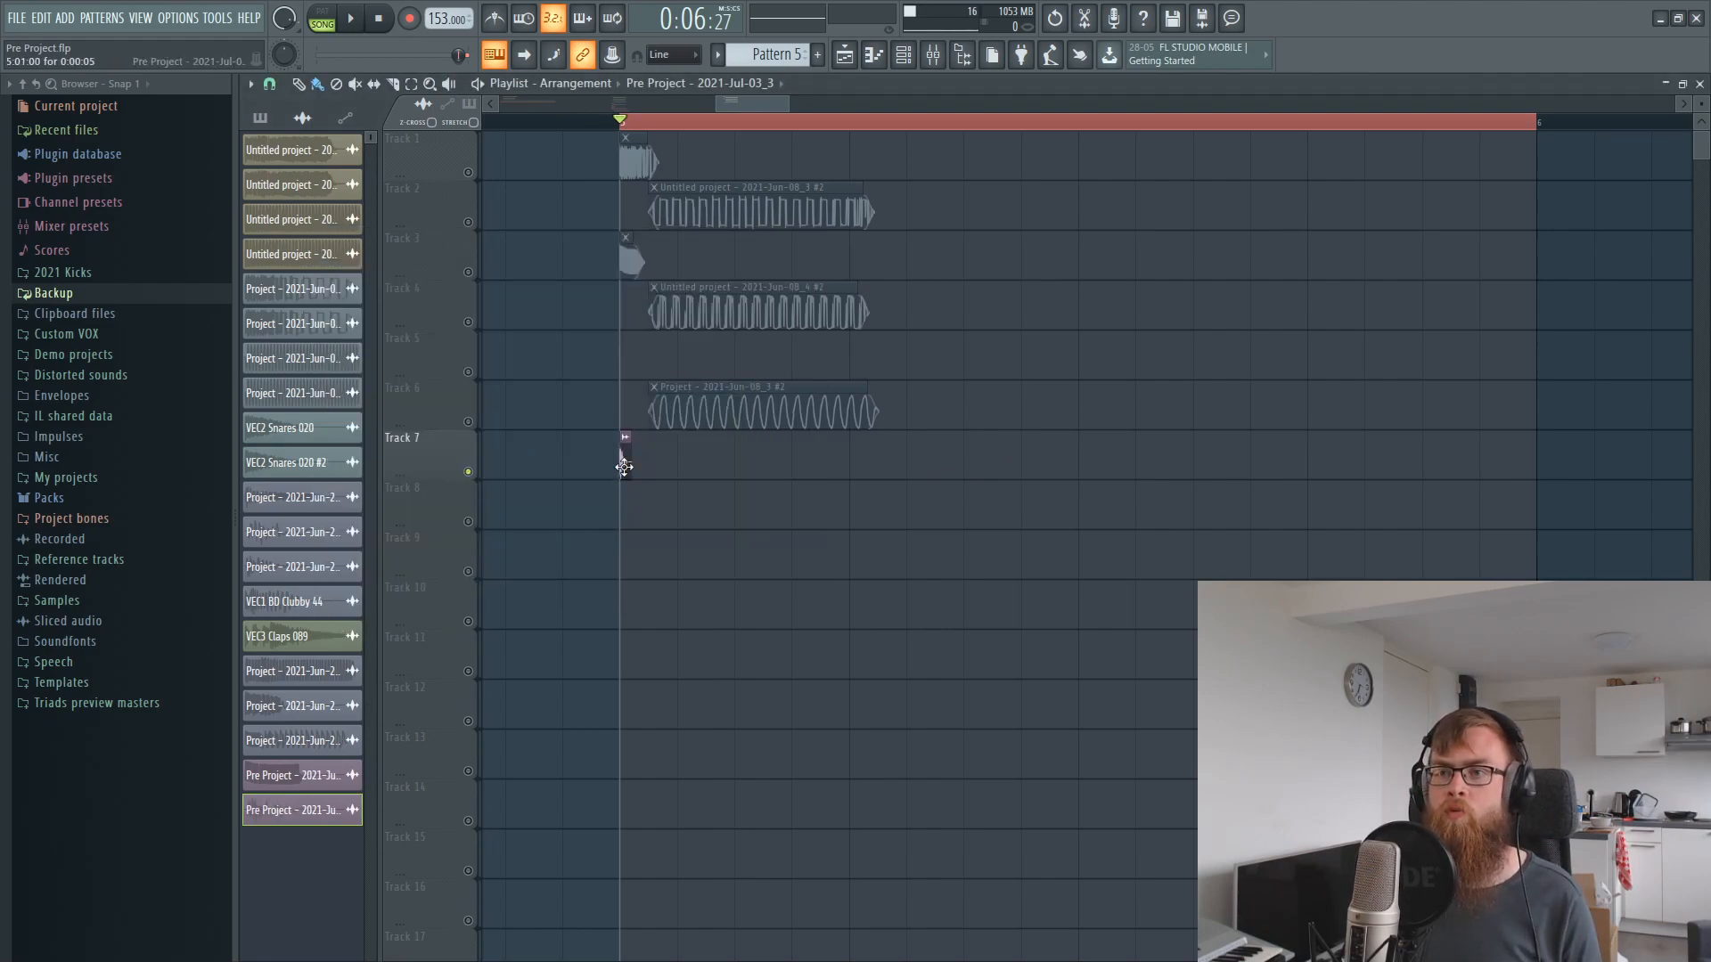
right_click(472, 372)
scroll(732, 124, "up", 4)
left_click_drag(743, 107, 731, 106)
- Route the metronome tick clip on Track 5 to free mixer track 27
left_click(933, 57)
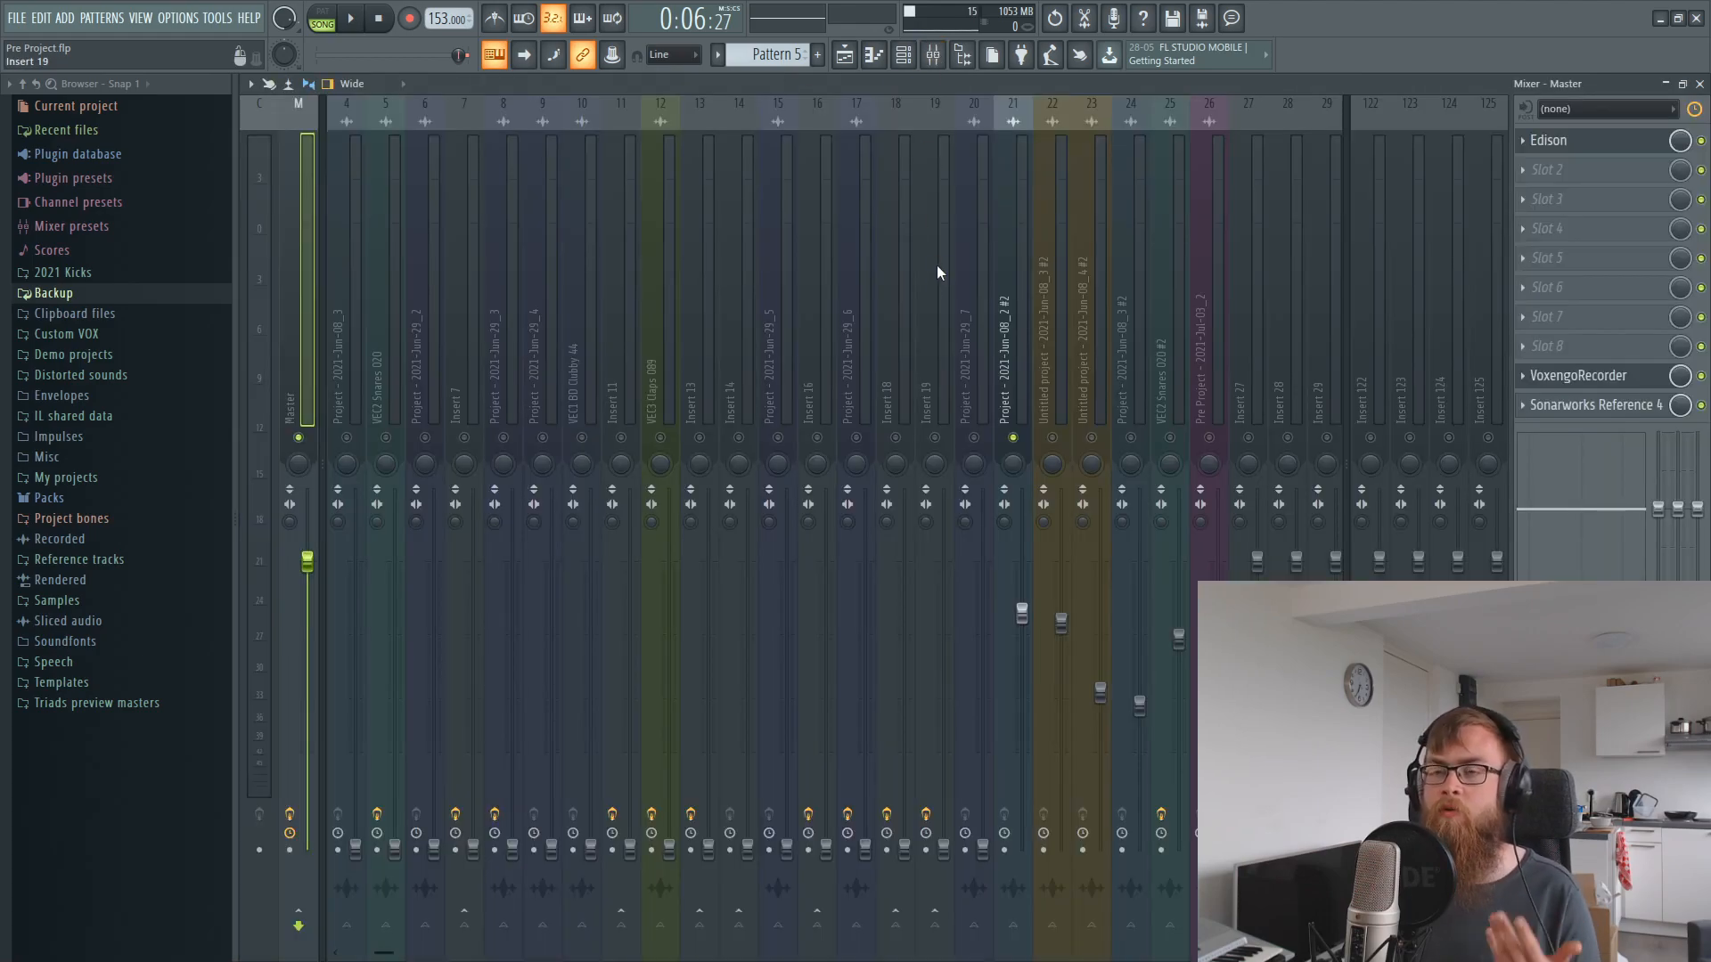
left_click(845, 56)
double_click(905, 352)
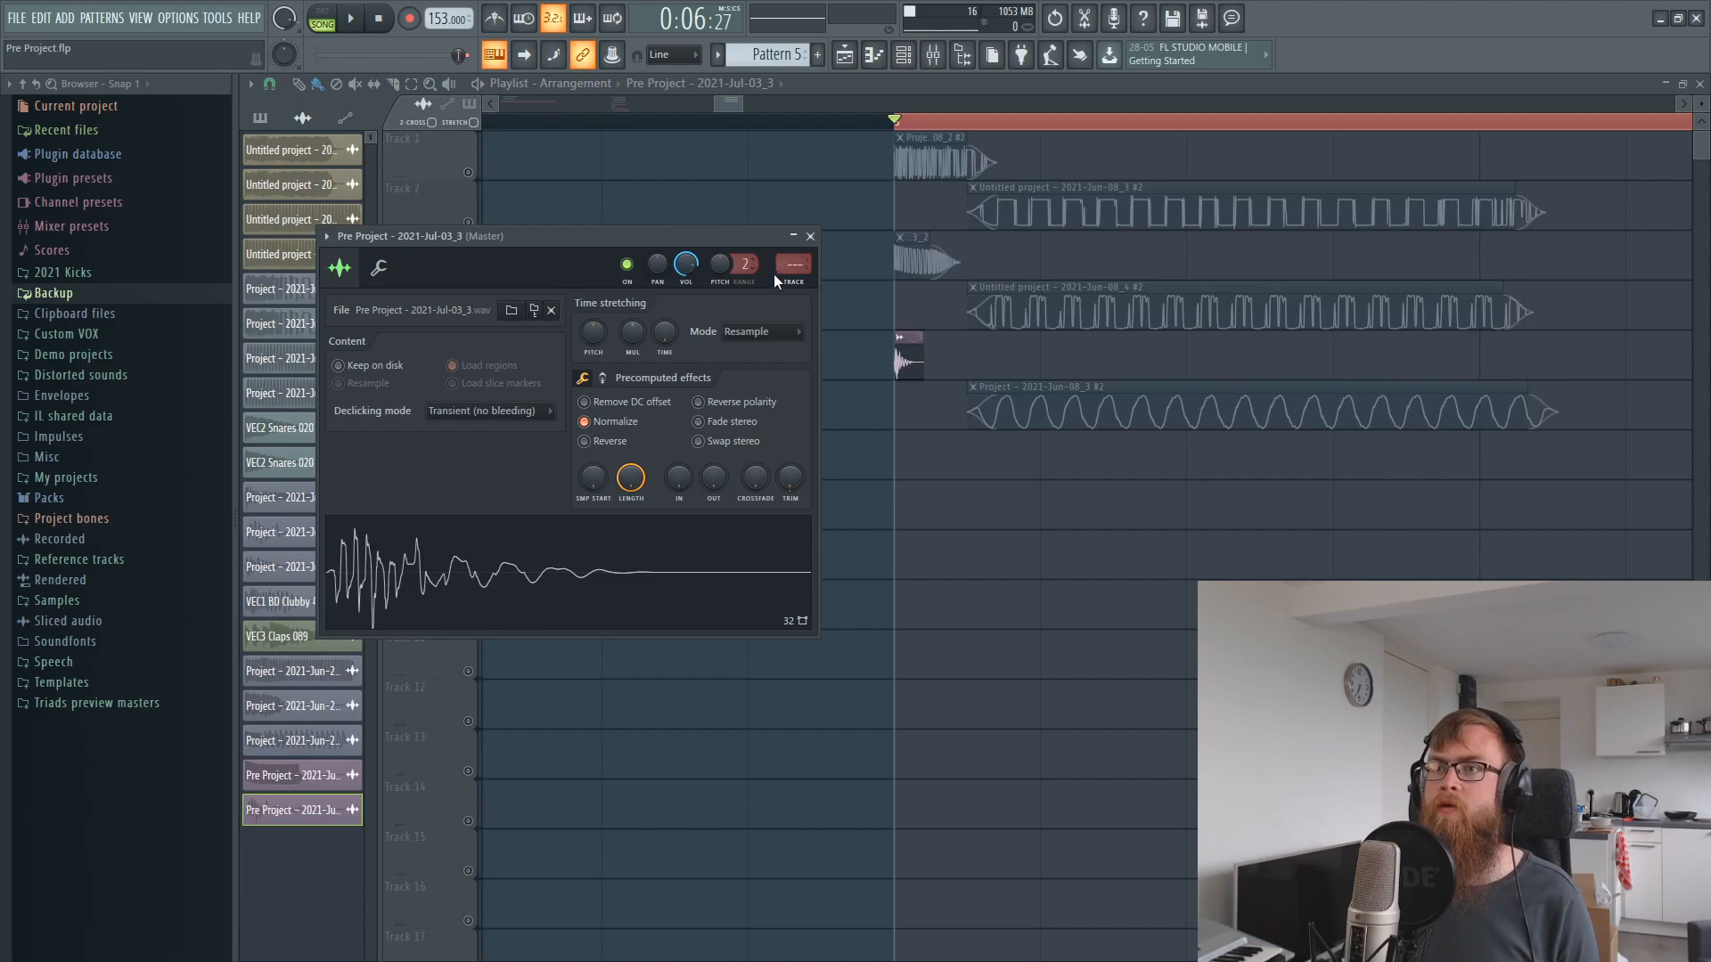
key("F9")
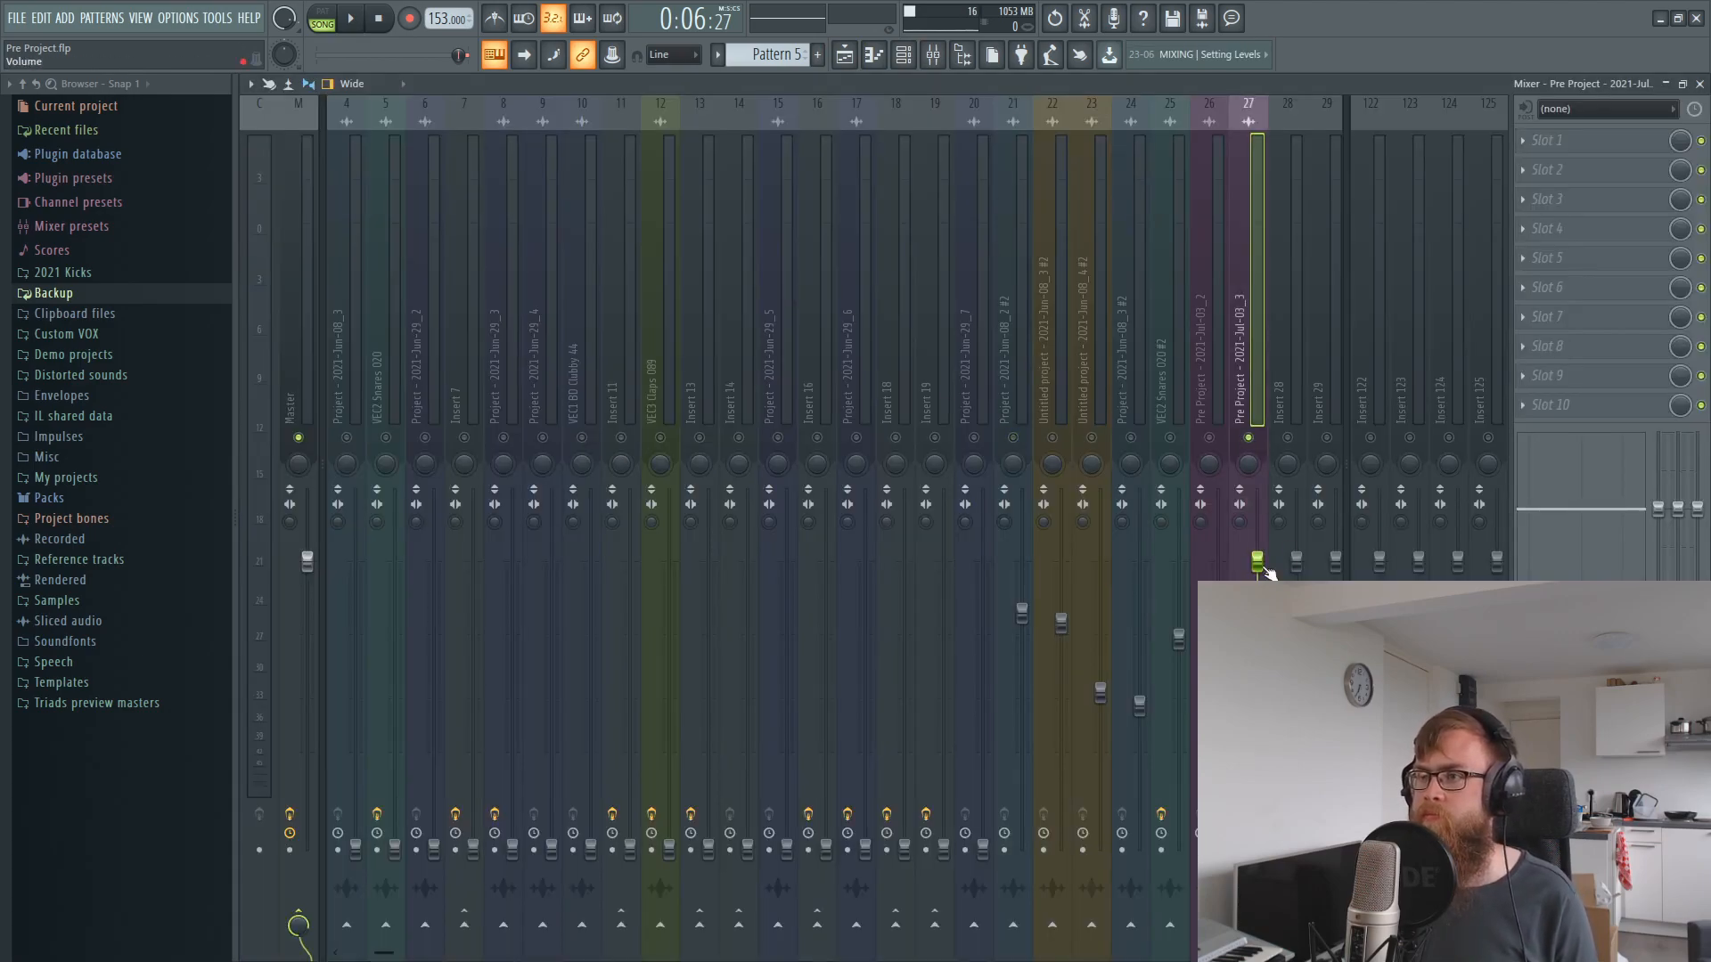
- Add FabFilter Pro-Q 2 to mixer track 27 and raise a bell of about +6.10 dB at 740.49 Hz
left_click(1540, 144)
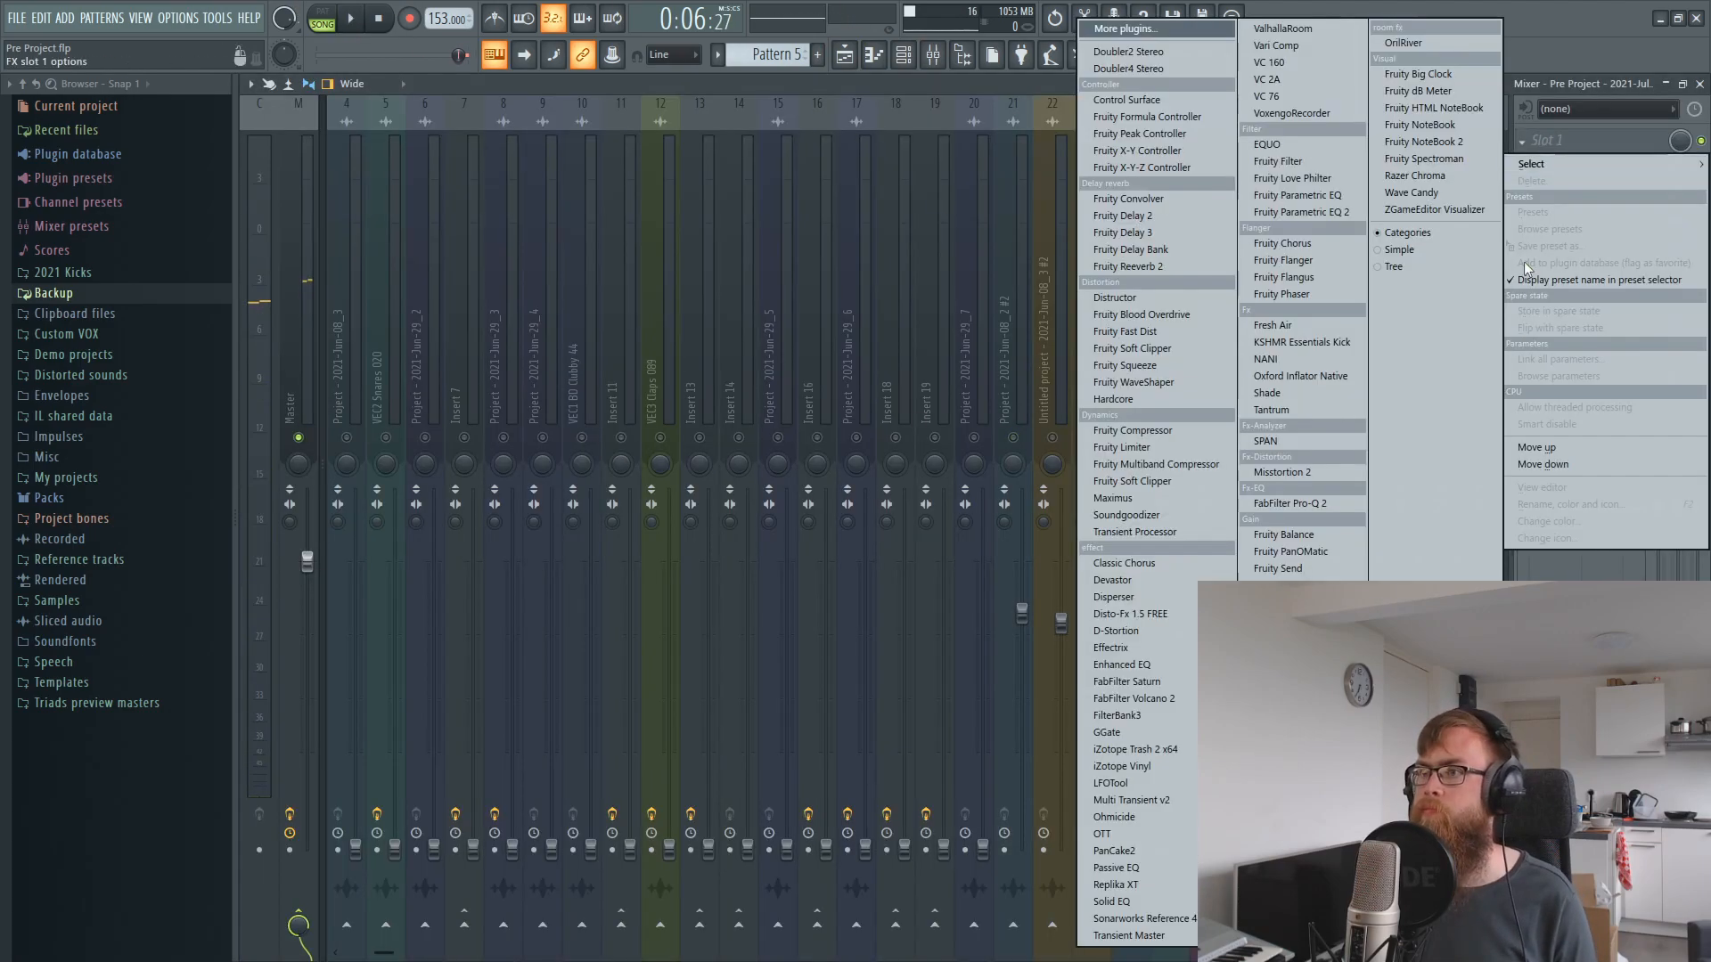
left_click(1299, 505)
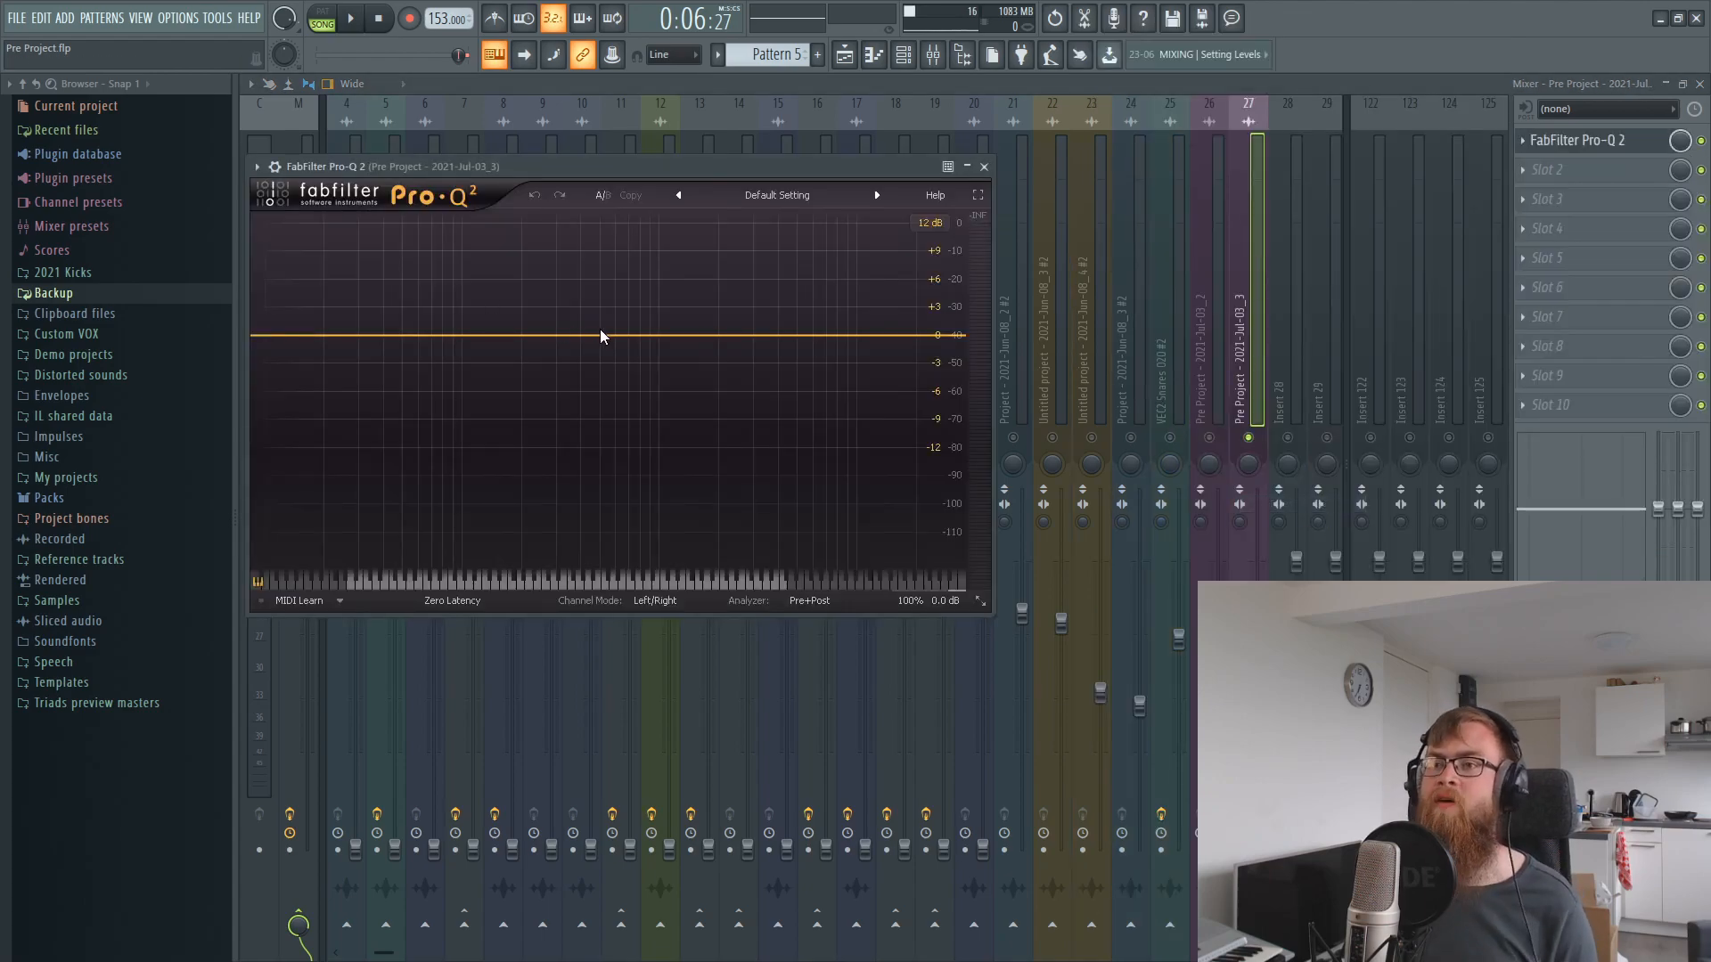
left_click_drag(629, 333, 633, 280)
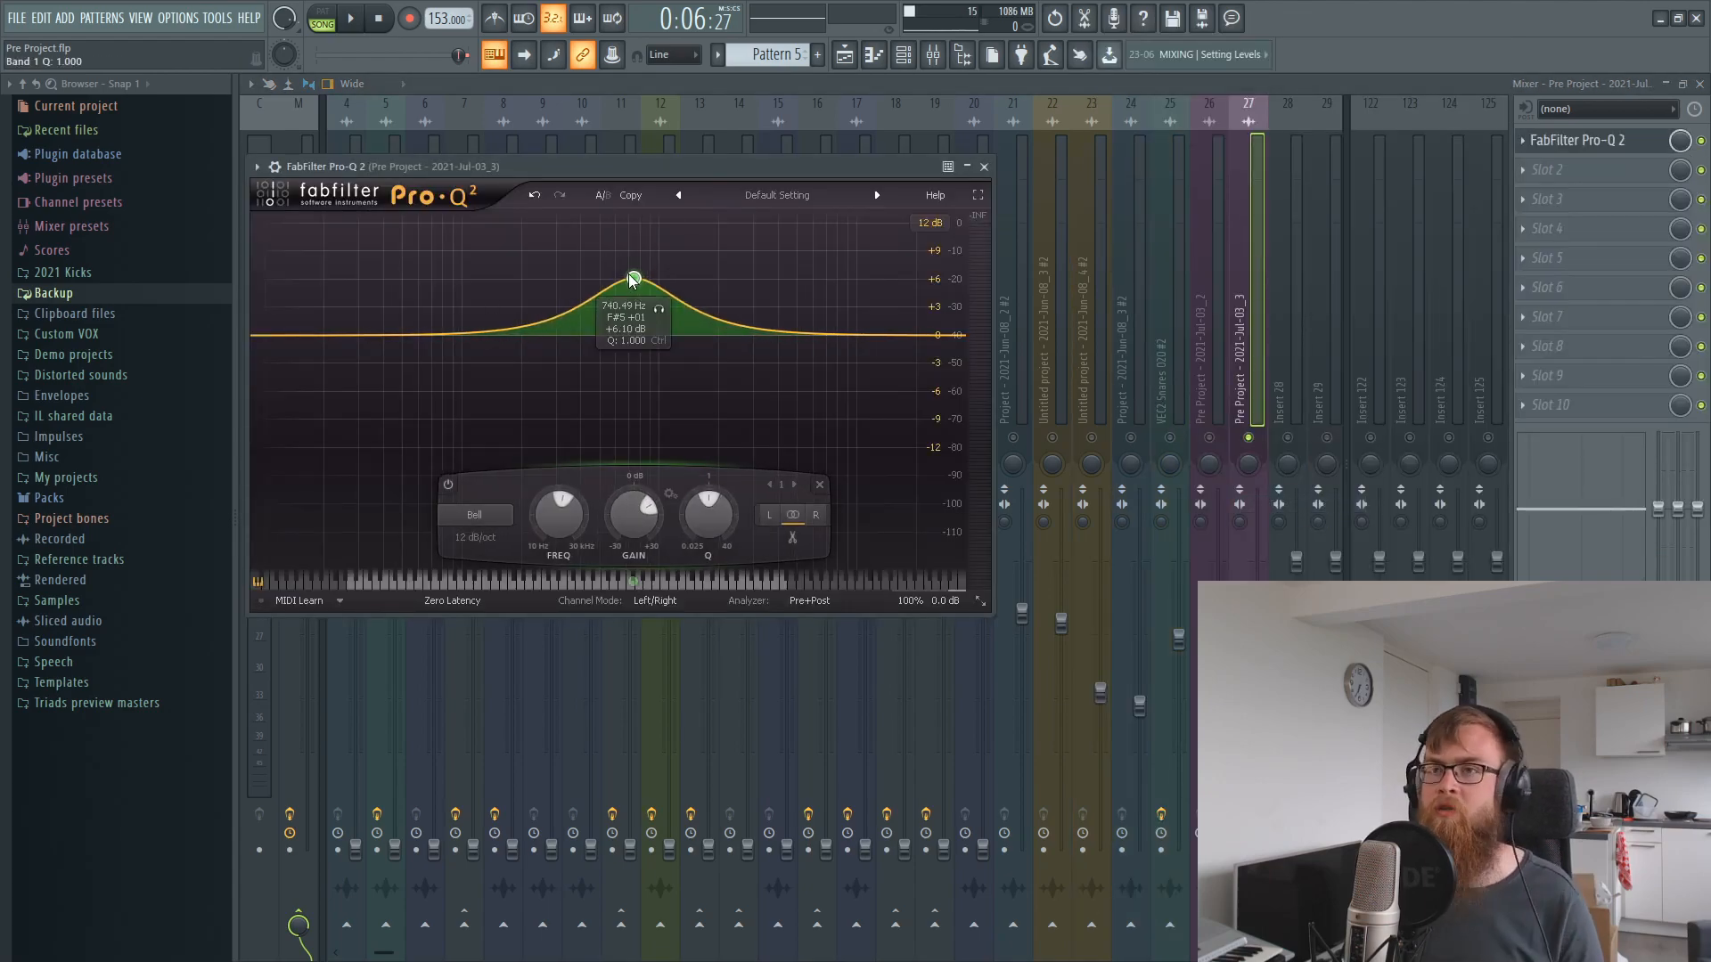
- Reshape the bell on mixer track 27 with a 72 dB/oct slope, Q 2.925, and a stronger boost at 710.32 Hz
left_click(498, 523)
left_click(494, 540)
left_click(489, 538)
left_click(491, 638)
scroll(631, 280, "up", 5)
key("space")
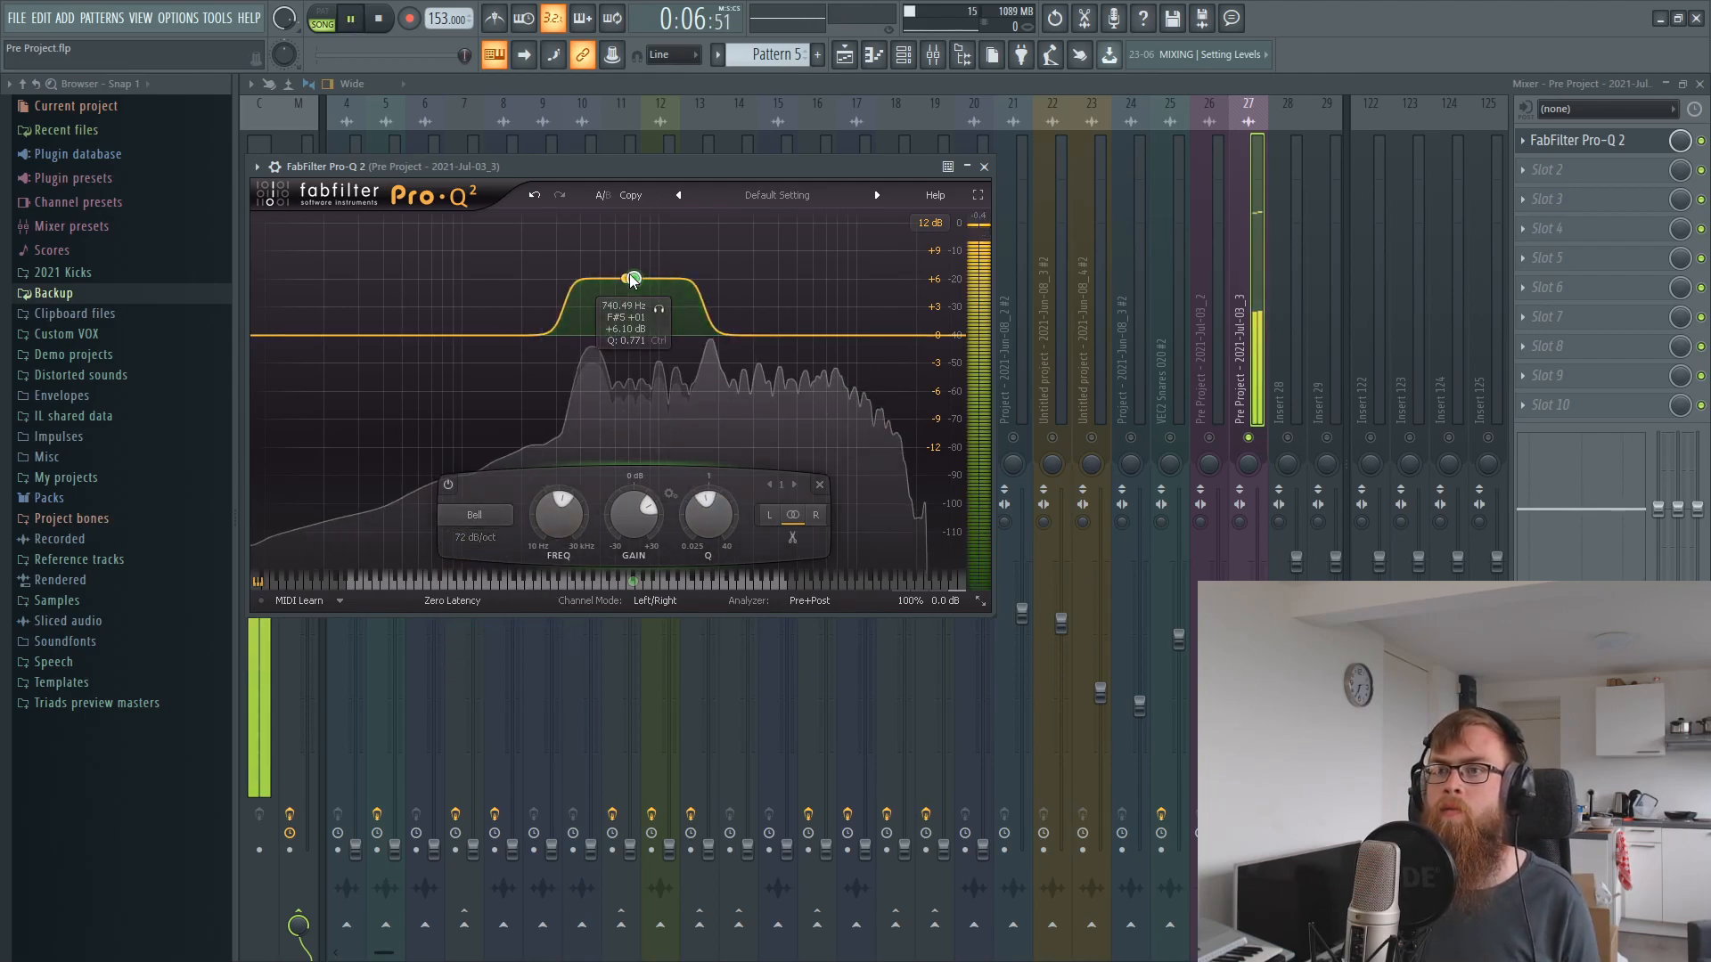
left_click_drag(632, 278, 630, 182)
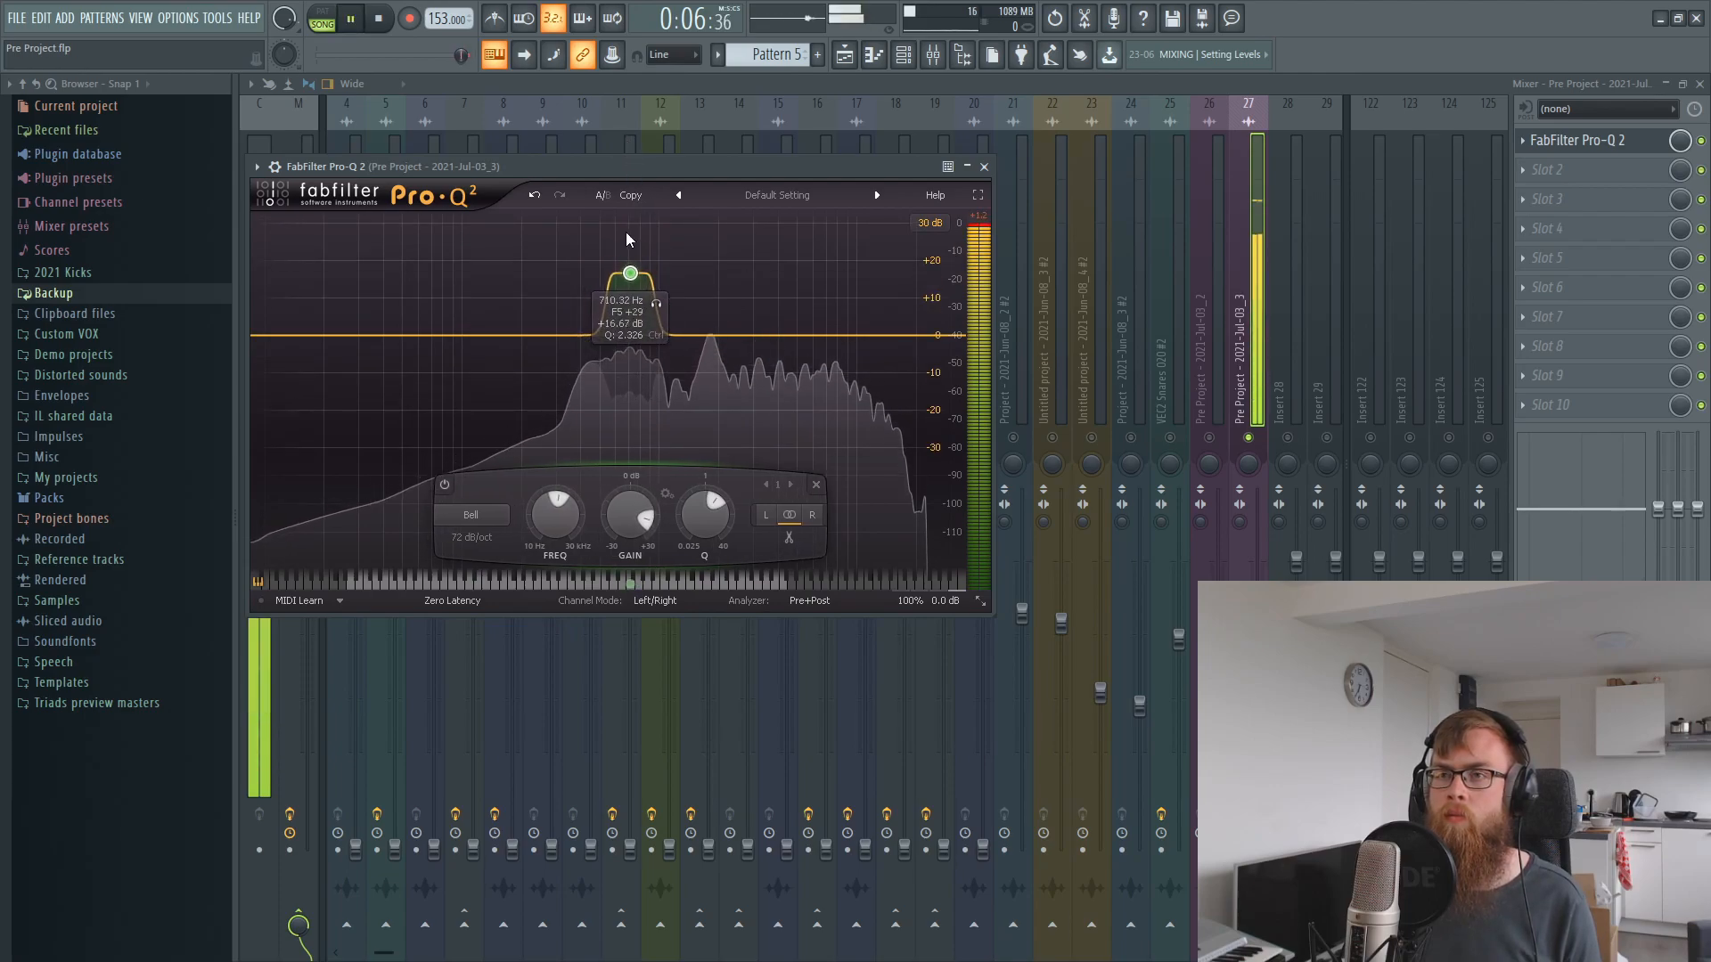
scroll(630, 280, "up", 3)
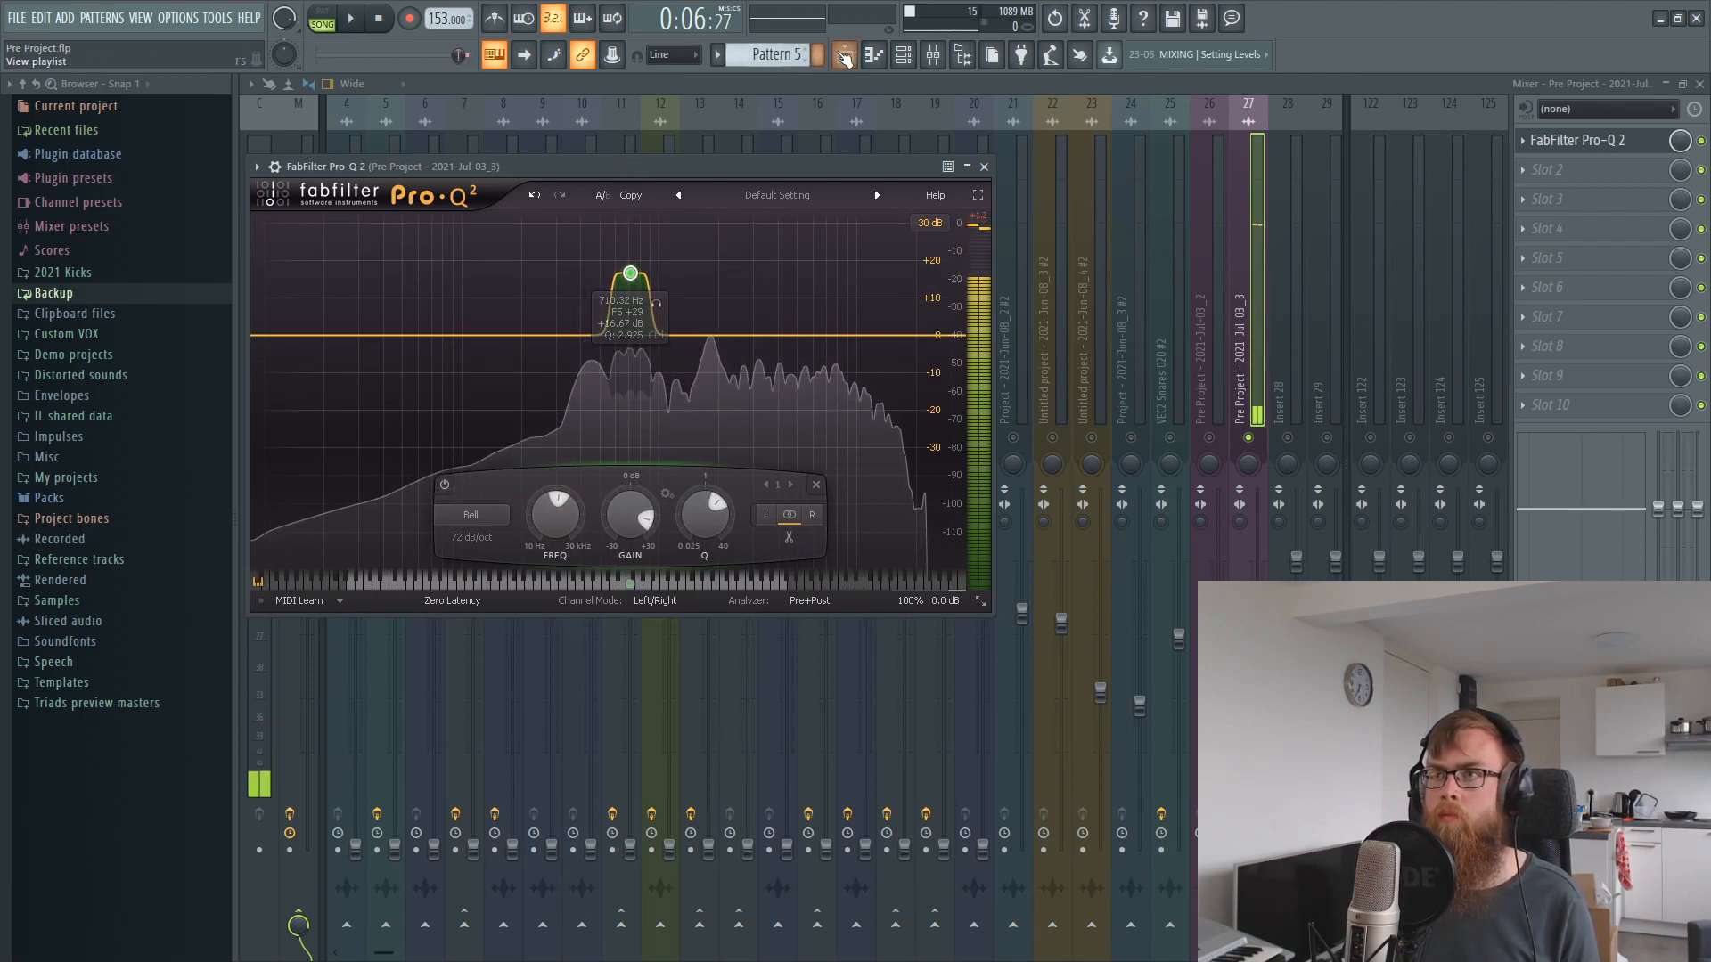
- Make playlist Tracks 1 and 3 audible together with the metronome tick on Track 5
key("space")
left_click(844, 54)
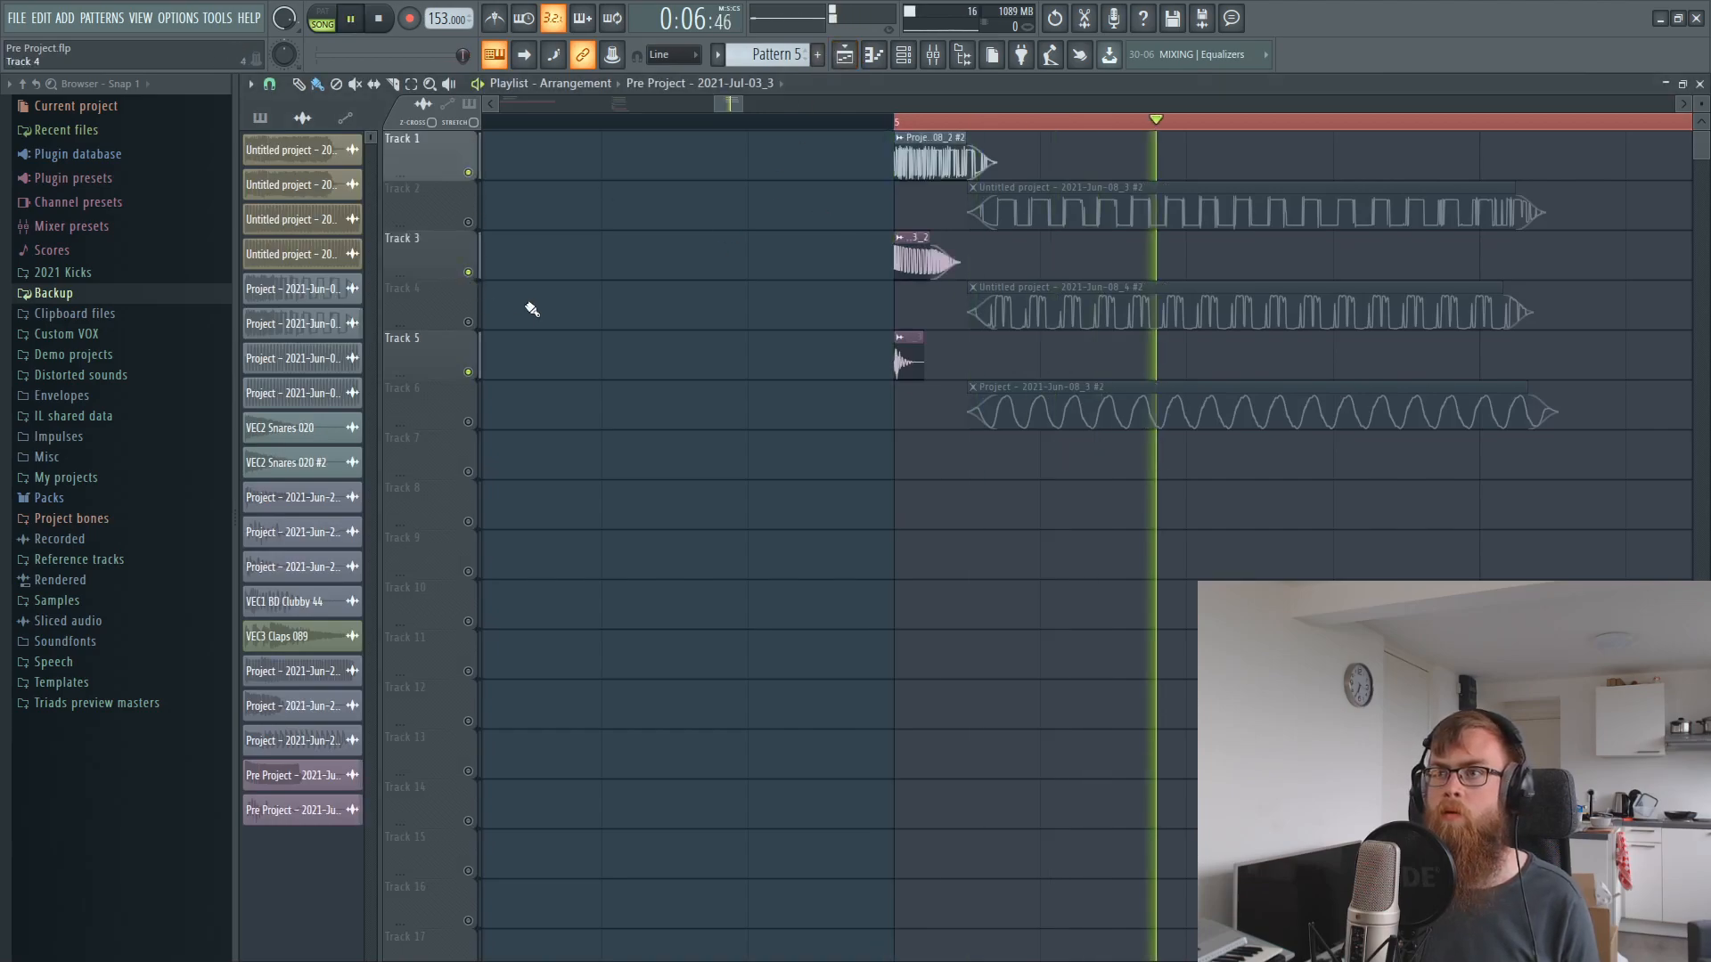
left_click(928, 60)
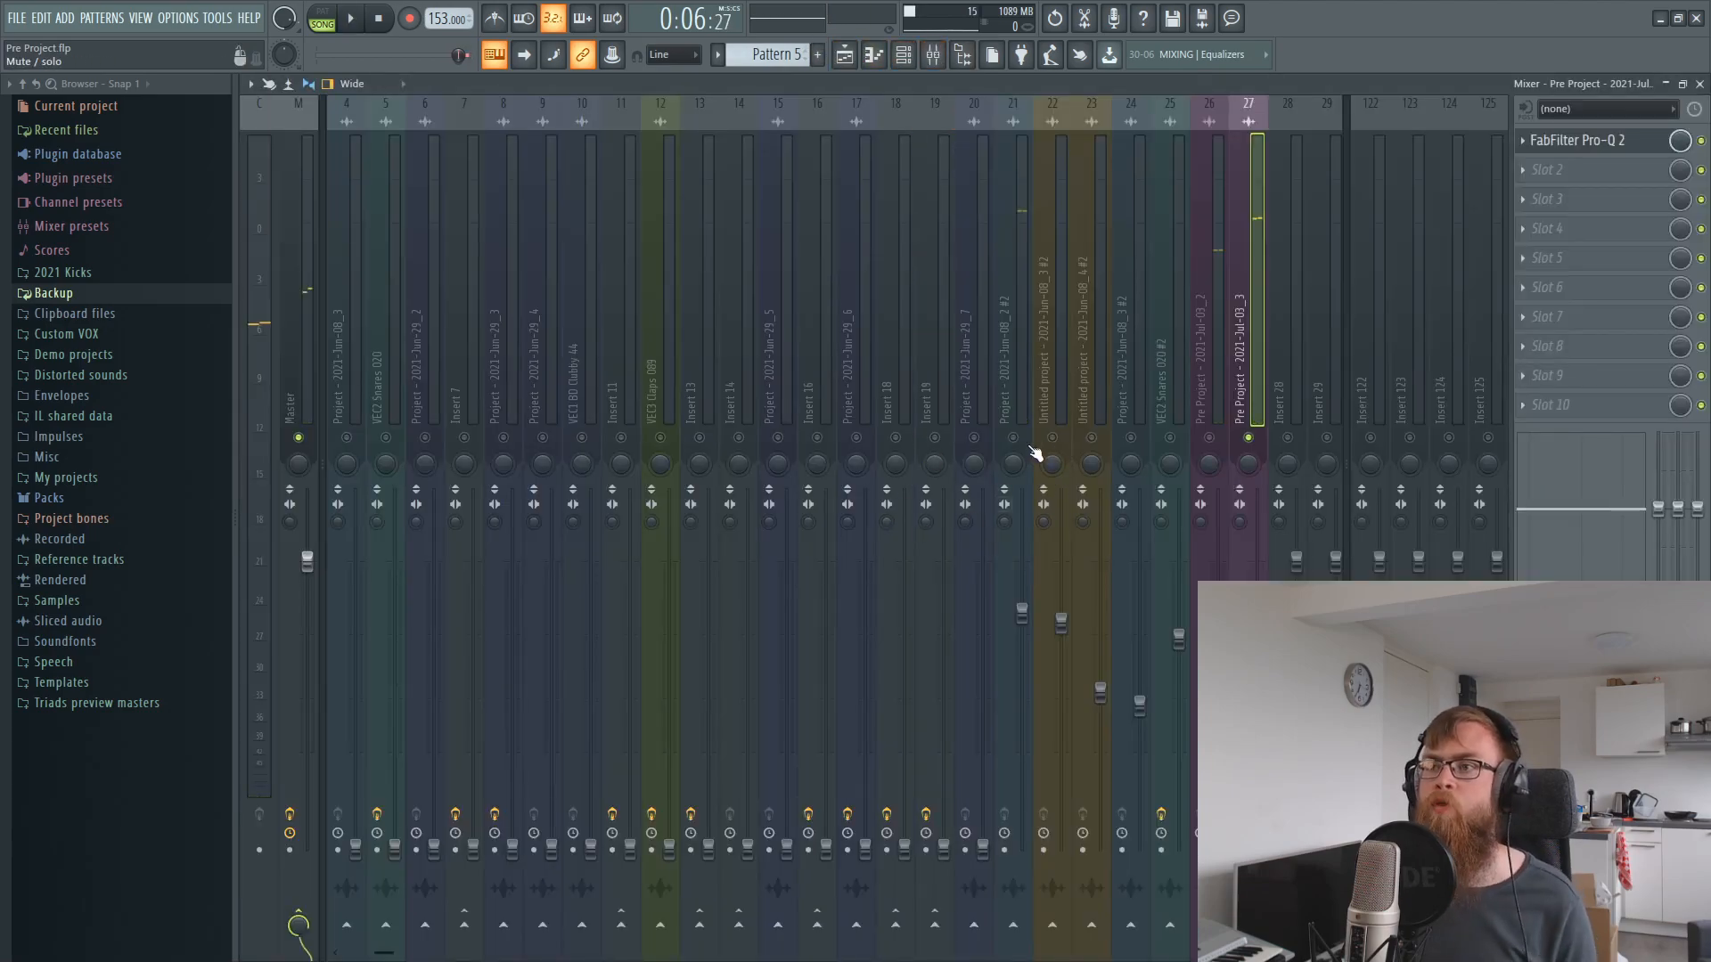
- Play the layers together and raise the level of mixer track 27
left_click(1575, 150)
key("space")
key("space")
key("space")
left_click_drag(1257, 614, 1257, 575)
- Compare the sound with and without mixer track 27, then mute track 26 and keep track 27 active
left_click(1248, 437)
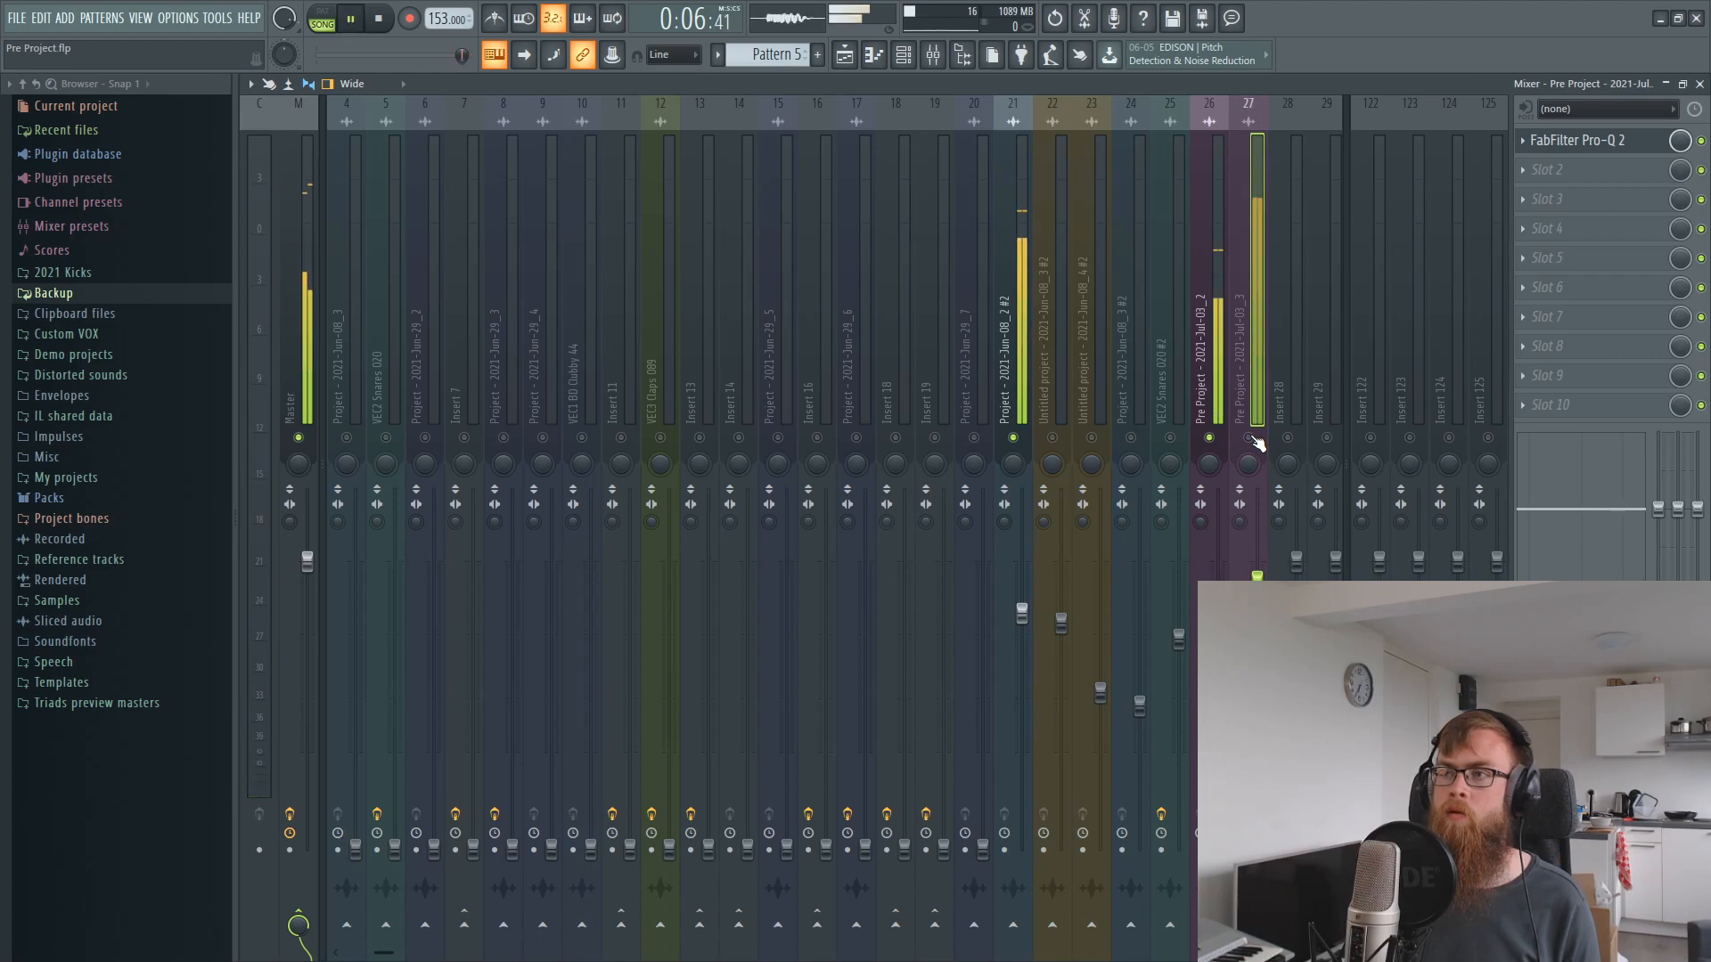
left_click(1249, 438)
key("space")
left_click(1204, 437)
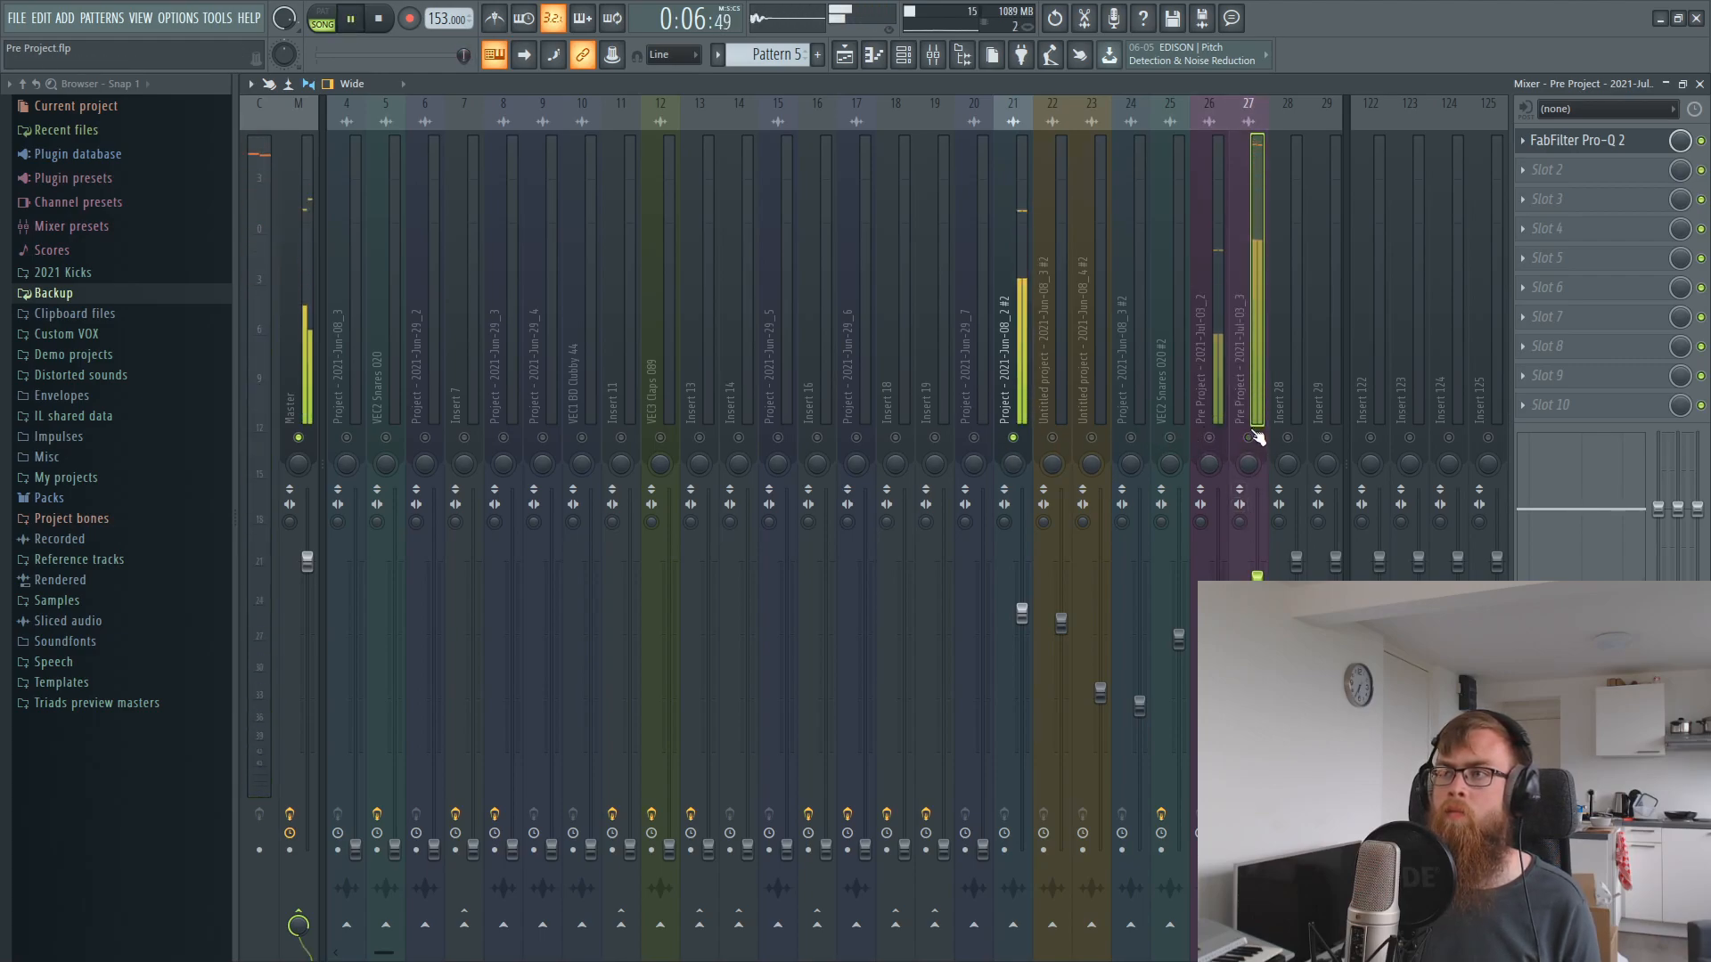
left_click(1250, 436)
key("space")
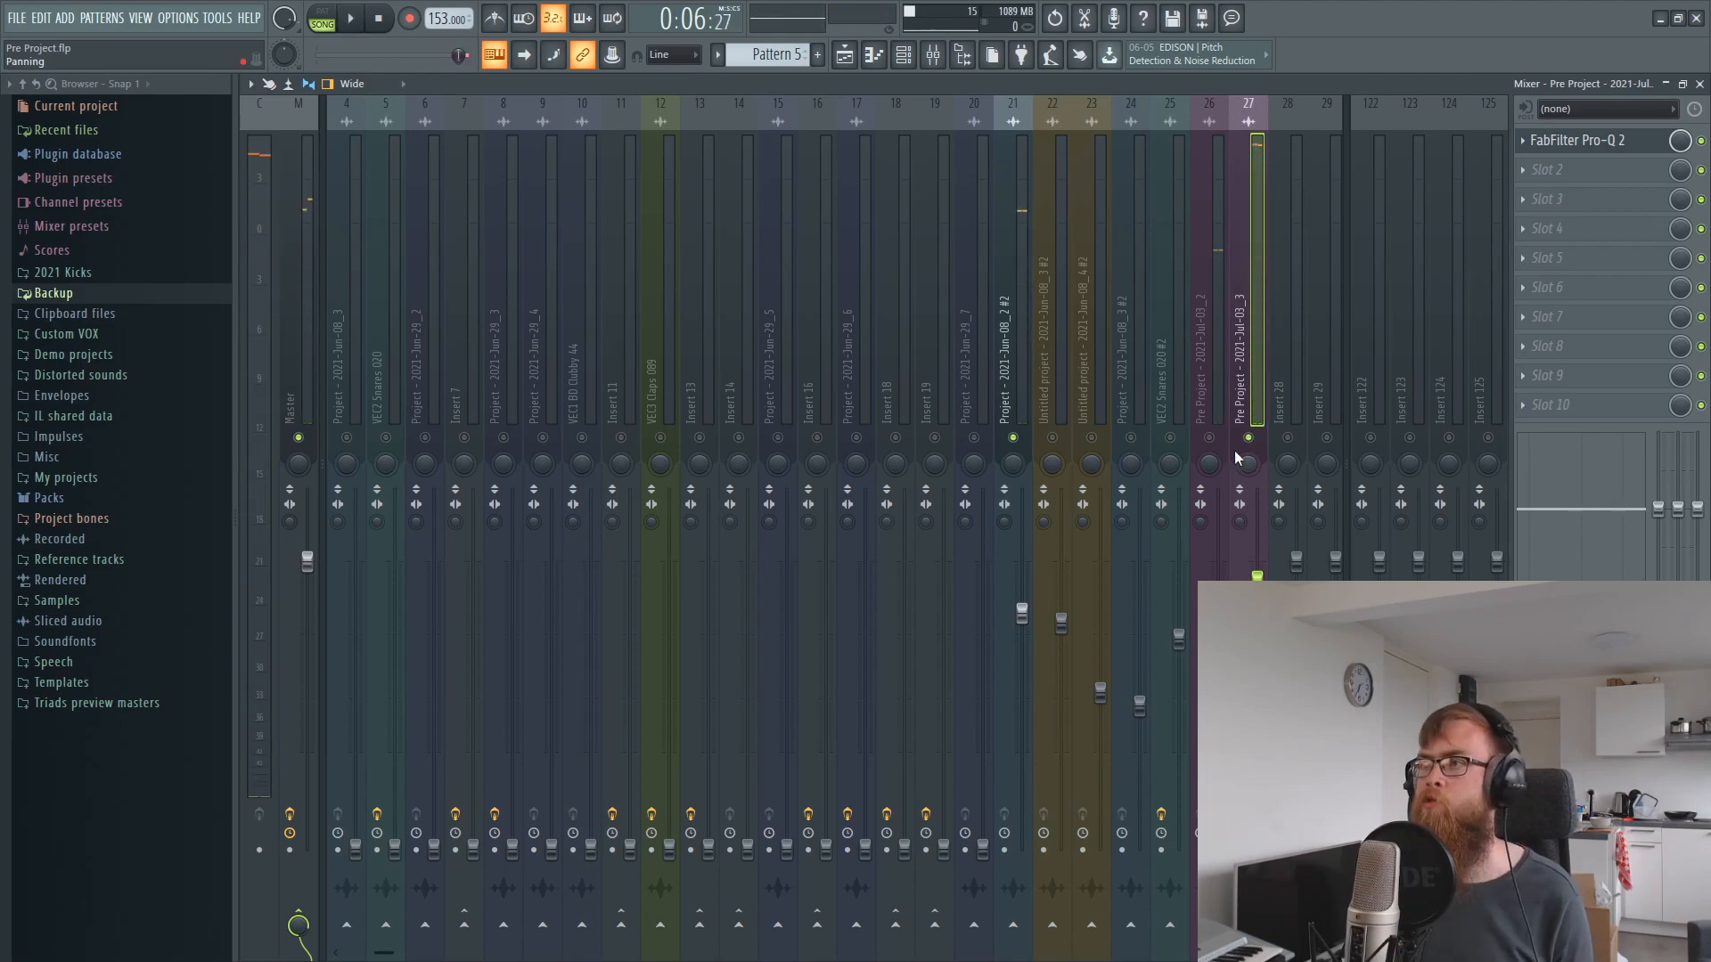
- Set the first Pro-Q 2 bell's gain on mixer track 27 to +13.99 dB and audition it
left_click(1649, 148)
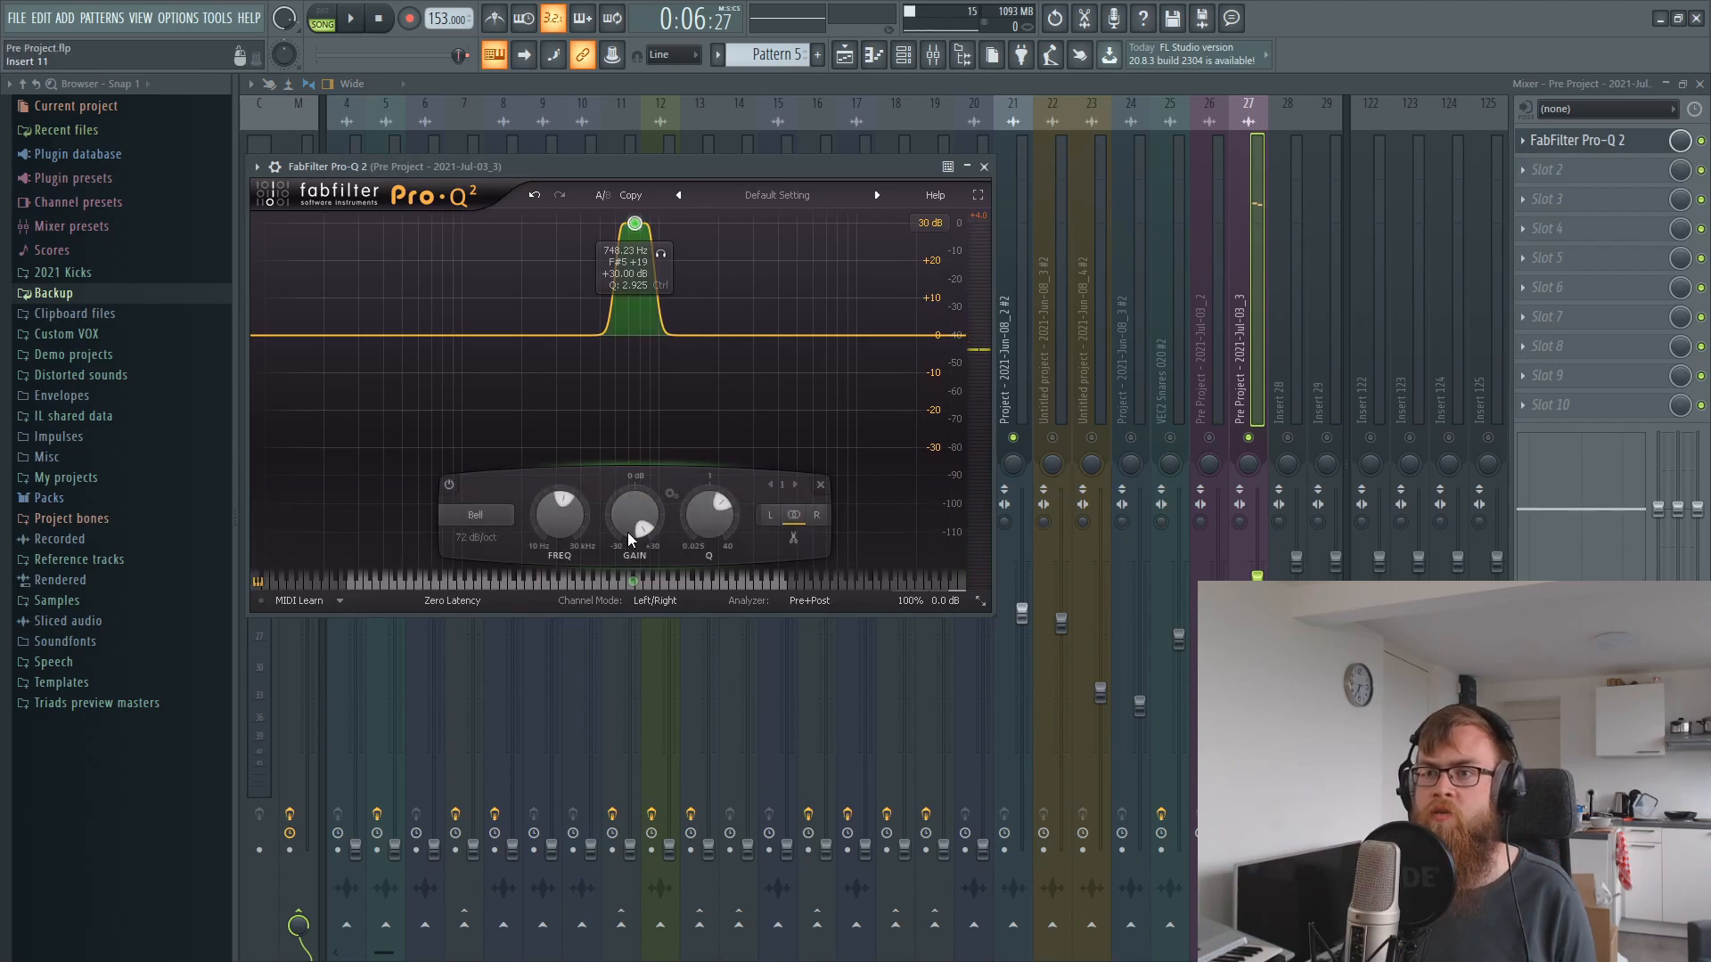
left_click_drag(628, 541, 632, 556)
key("space")
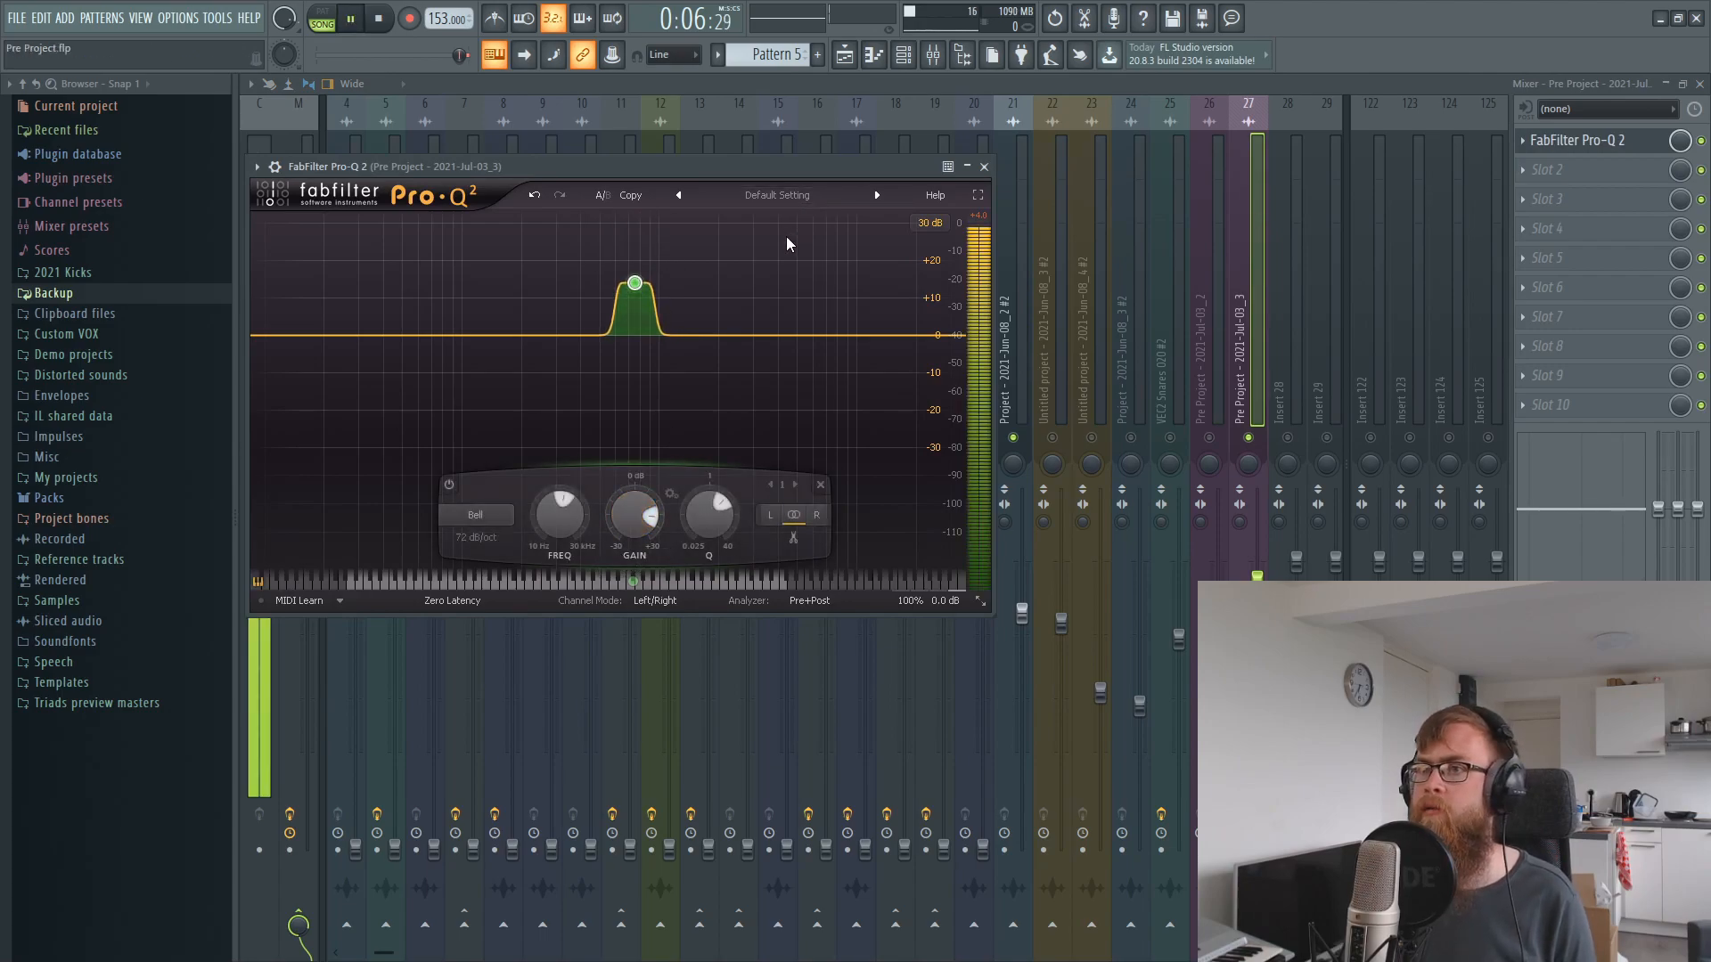
key("space")
- Add a second, narrow bell boost near 788 Hz over the first one and audition the result
left_click_drag(656, 338, 629, 229)
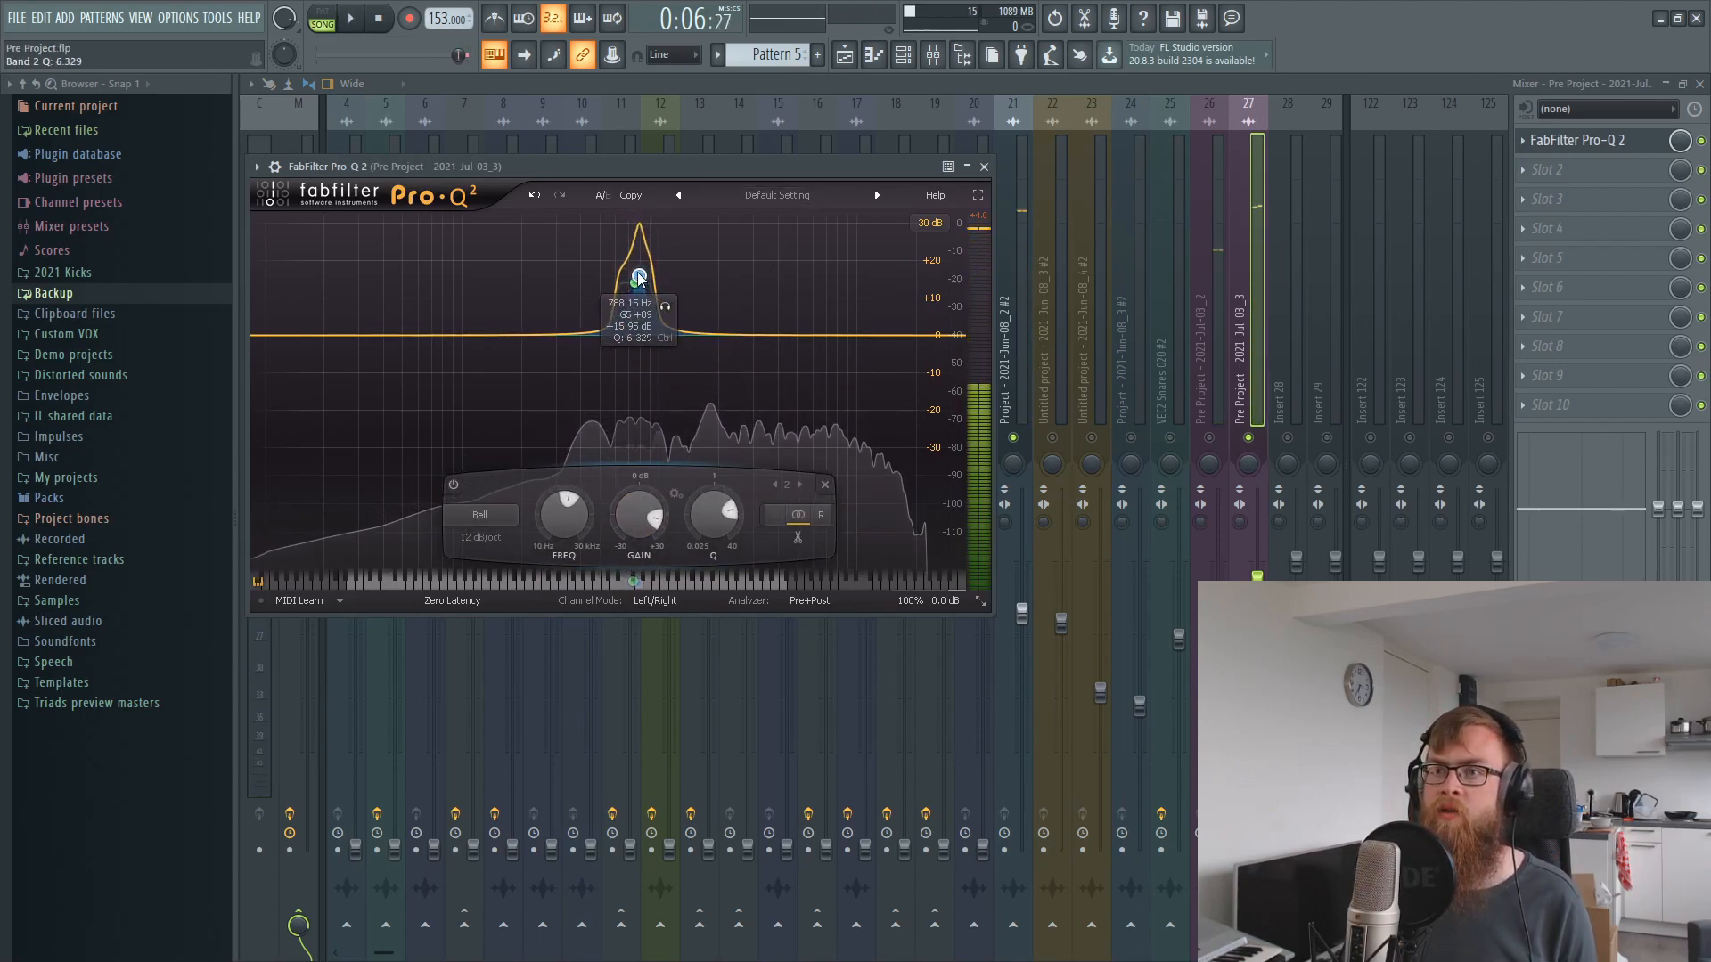
scroll(628, 229, "up", 5)
key("space")
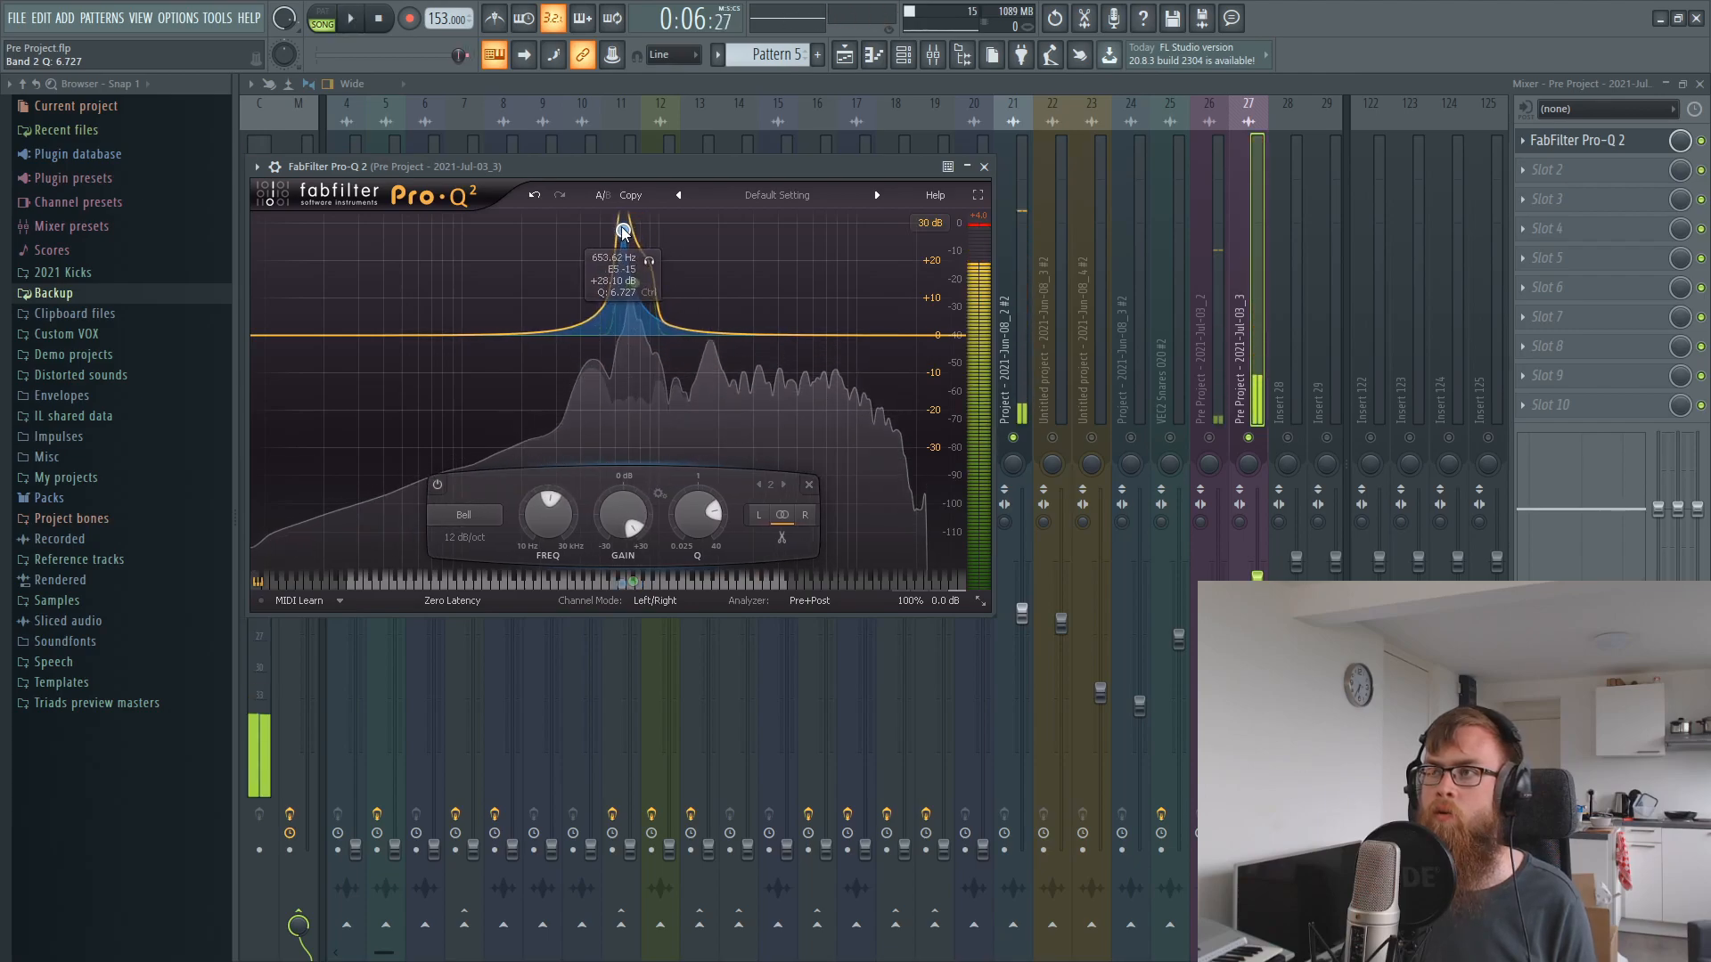
key("space")
left_click_drag(628, 229, 641, 244)
scroll(641, 244, "up", 1)
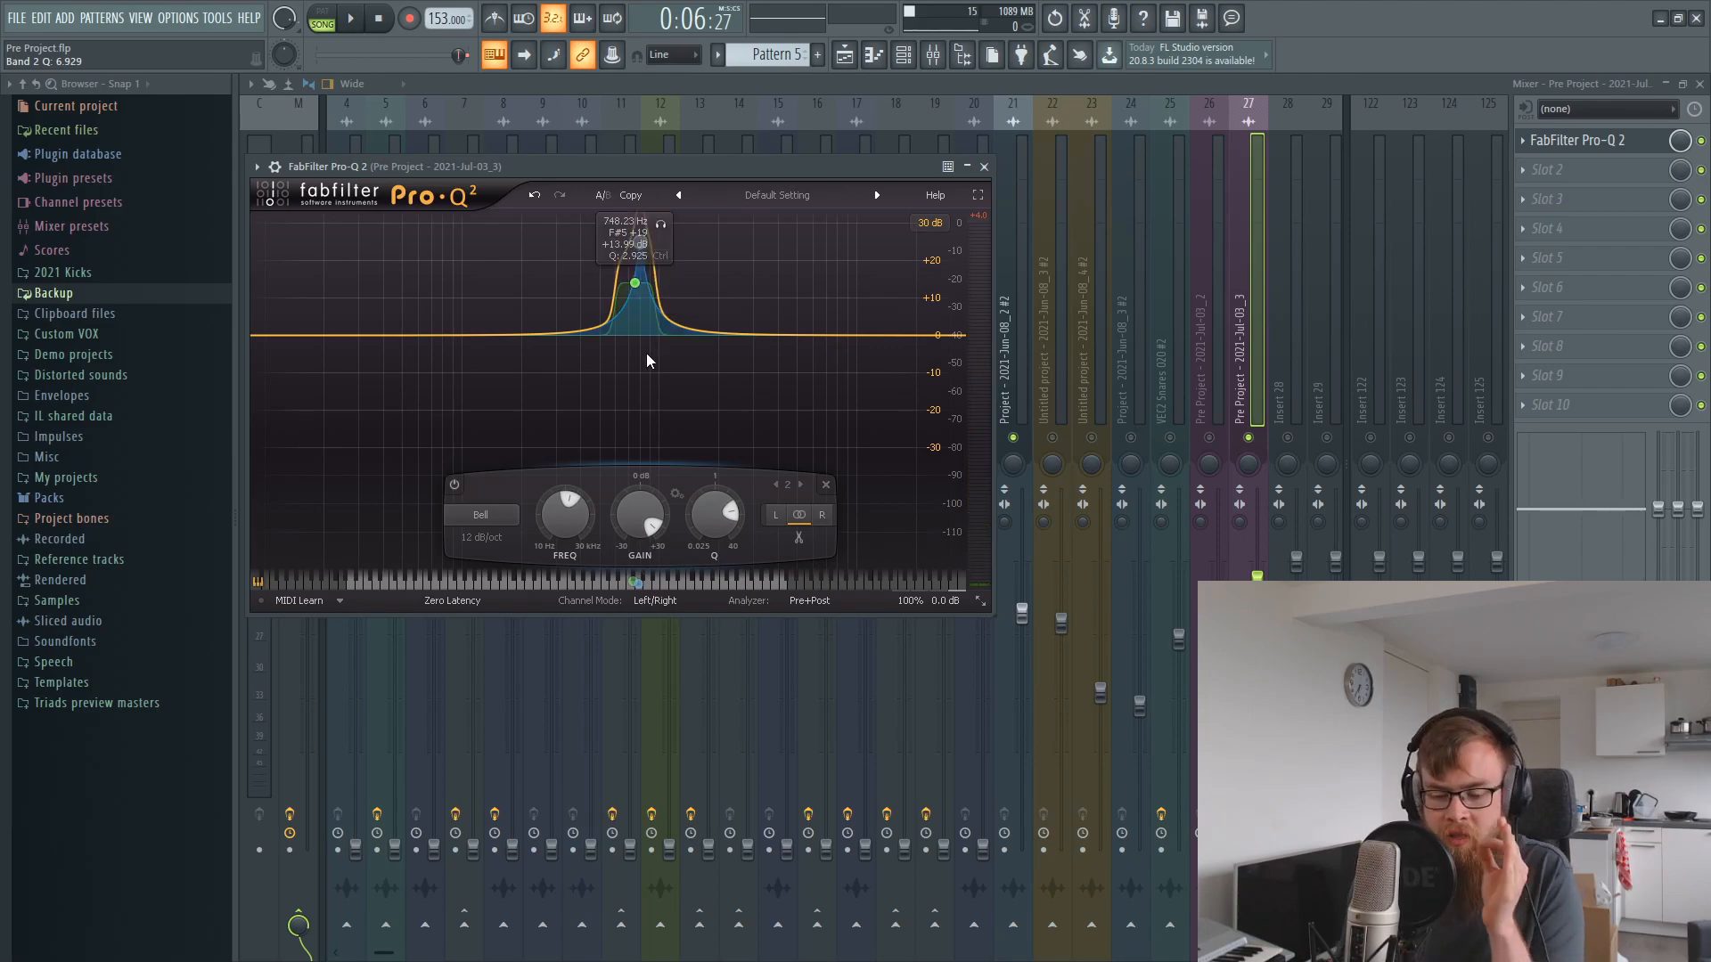
key("space")
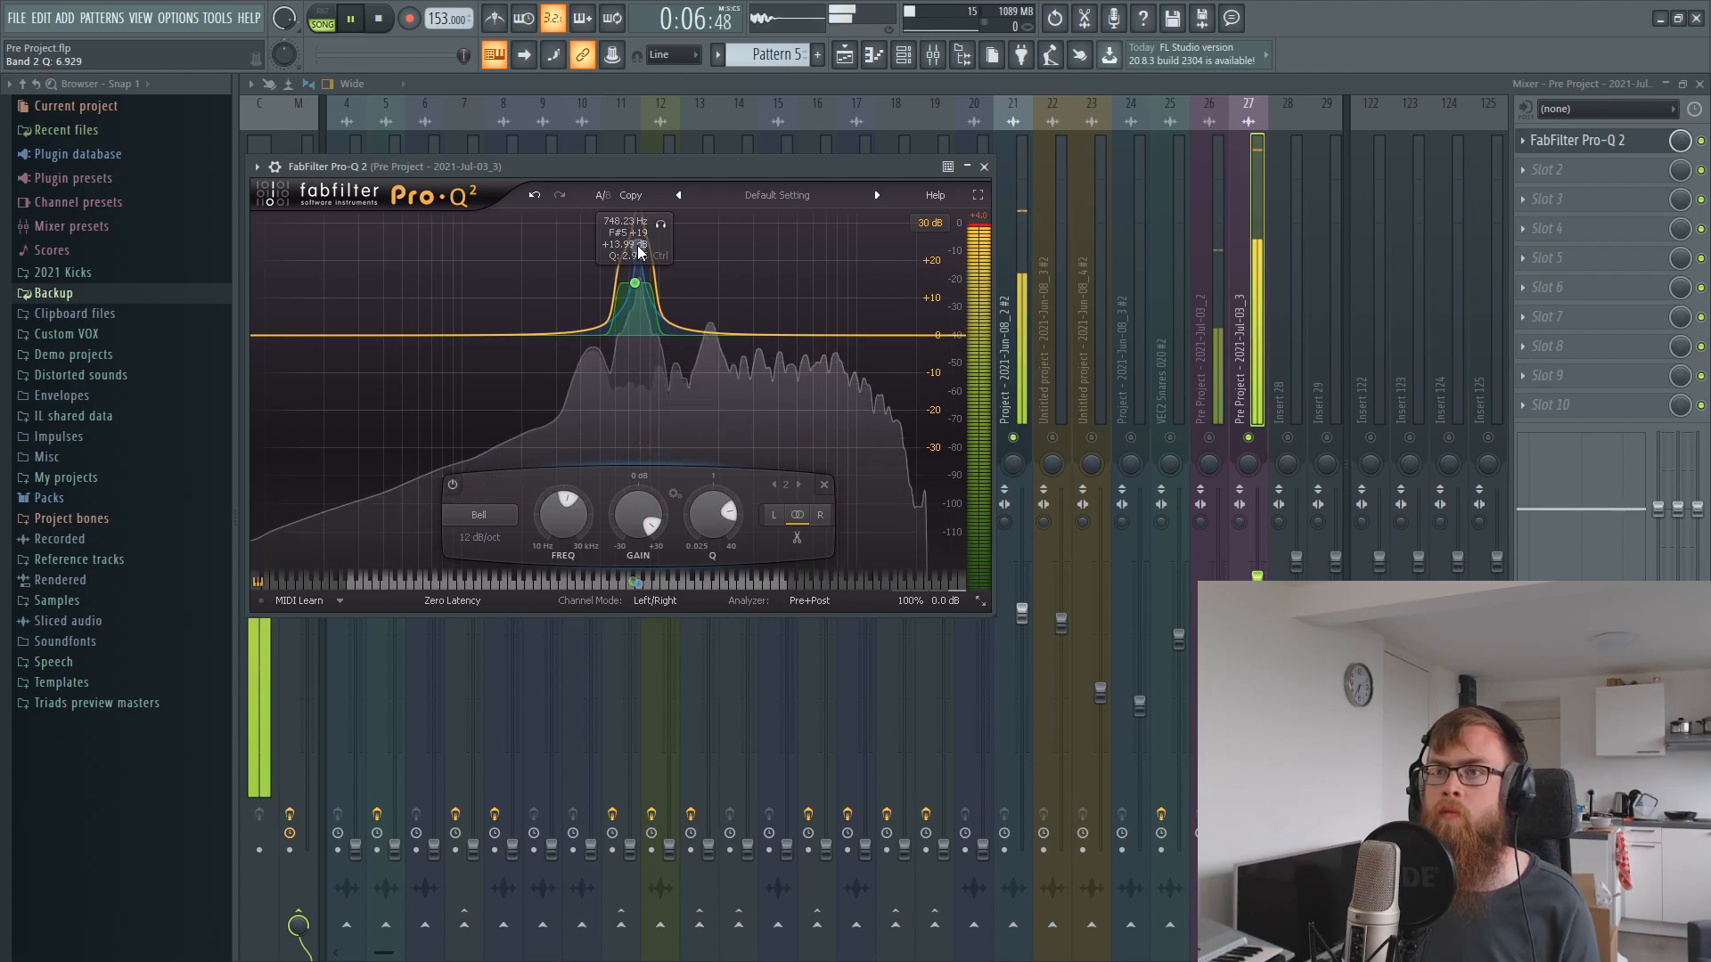
left_click_drag(710, 521, 709, 505)
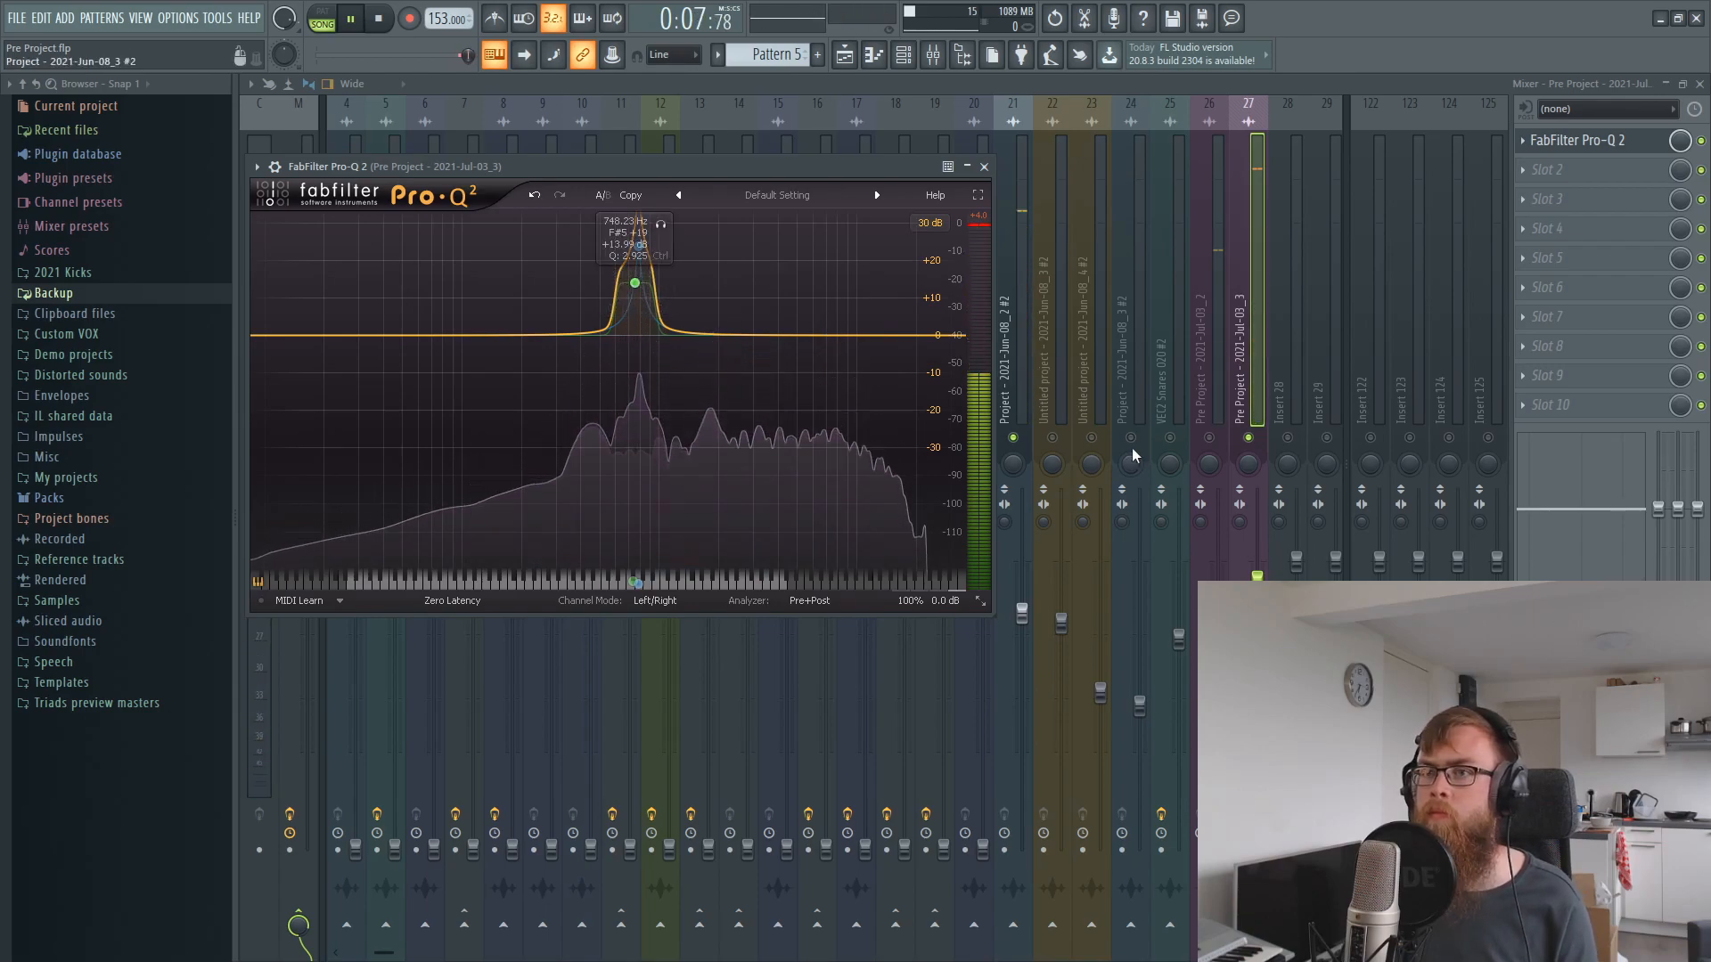
key("space")
- Add a third bell cutting about -13.33 dB at 536.45 Hz with Q 3.095, and mute mixer track 21 to audition the tick
left_click_drag(571, 339, 606, 384)
key("space")
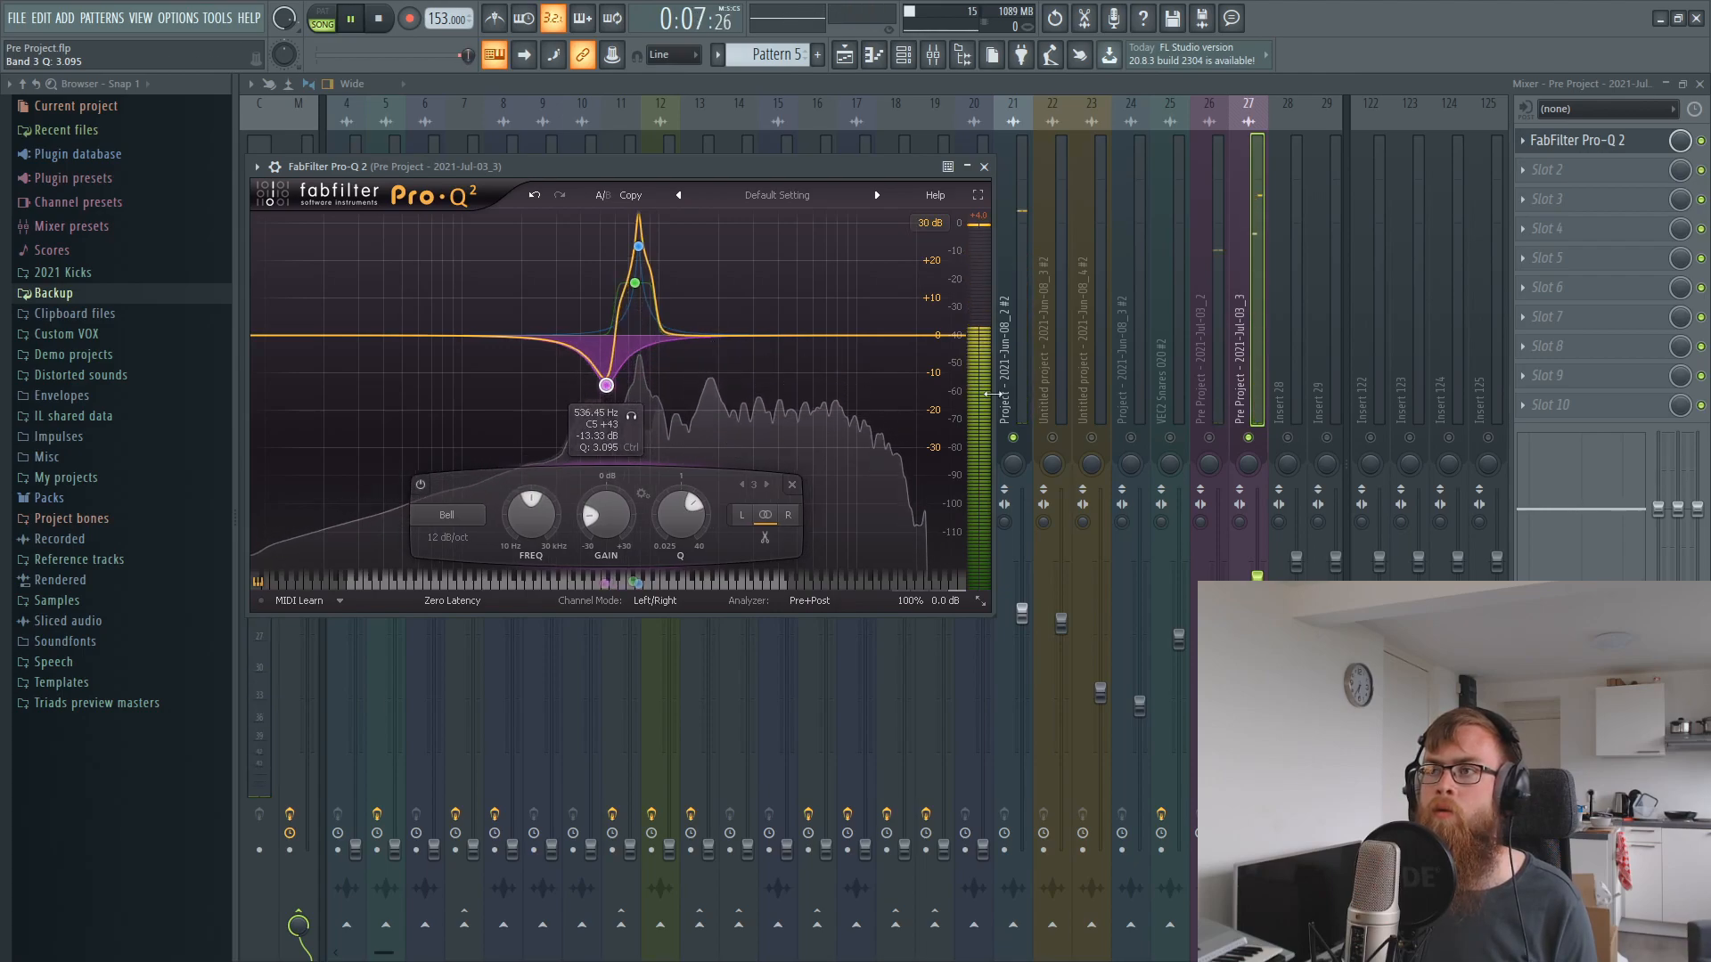
left_click(1013, 438)
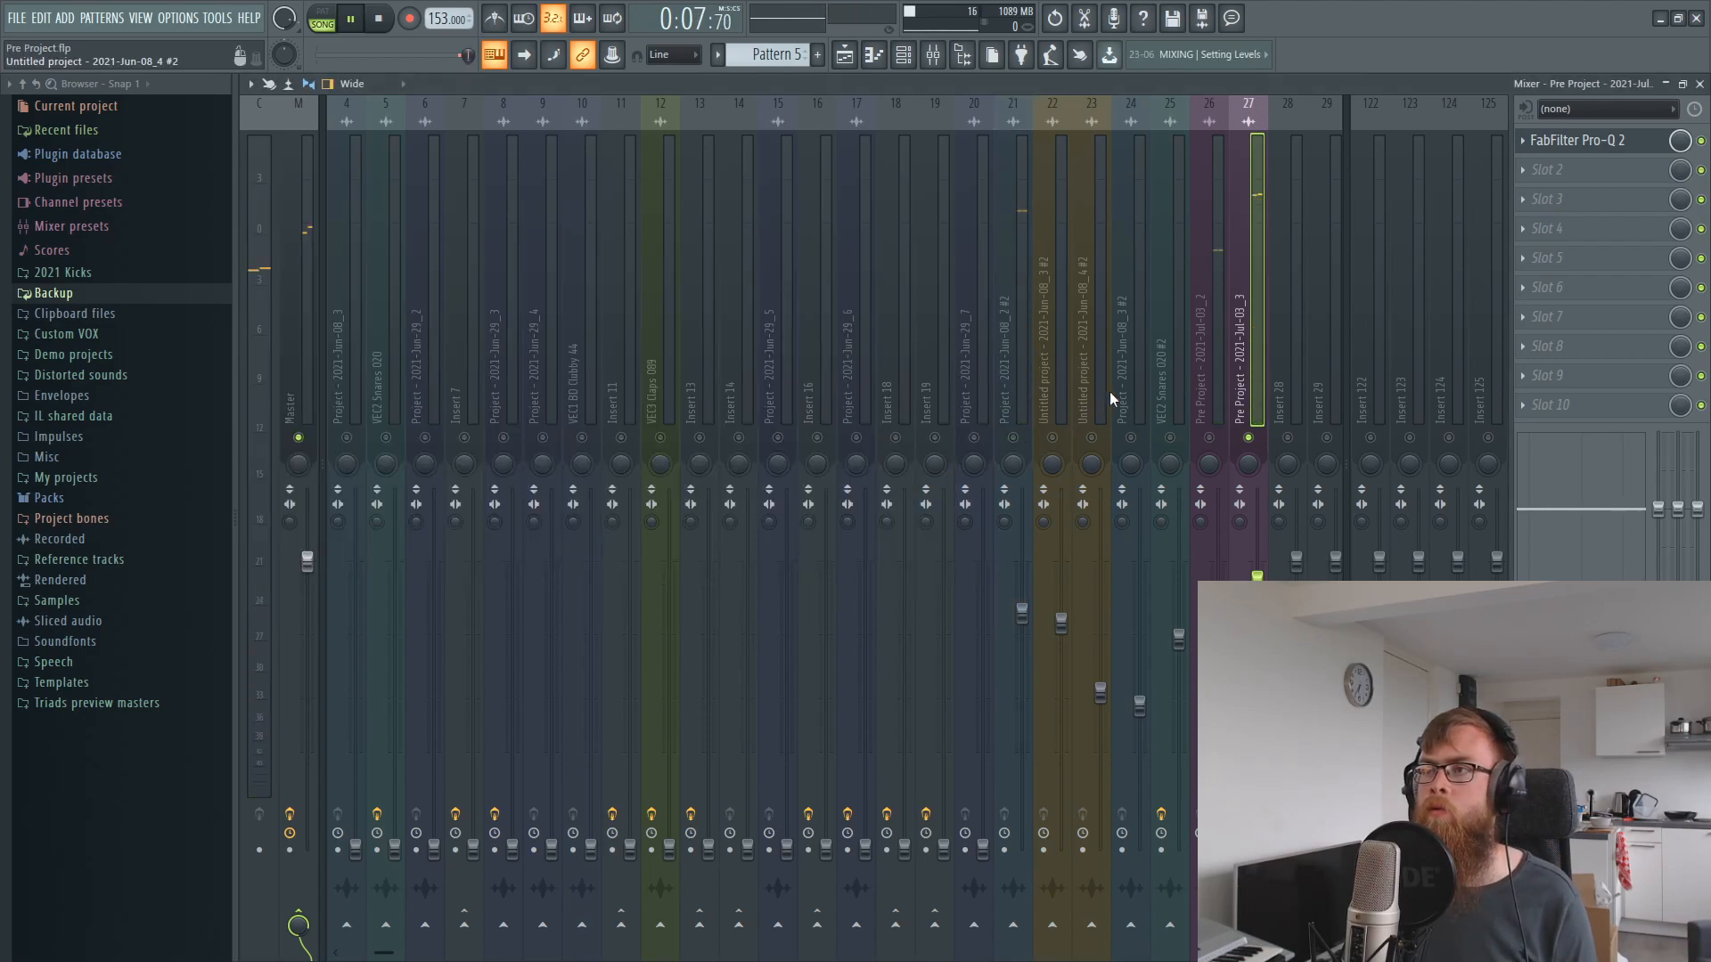
key("space")
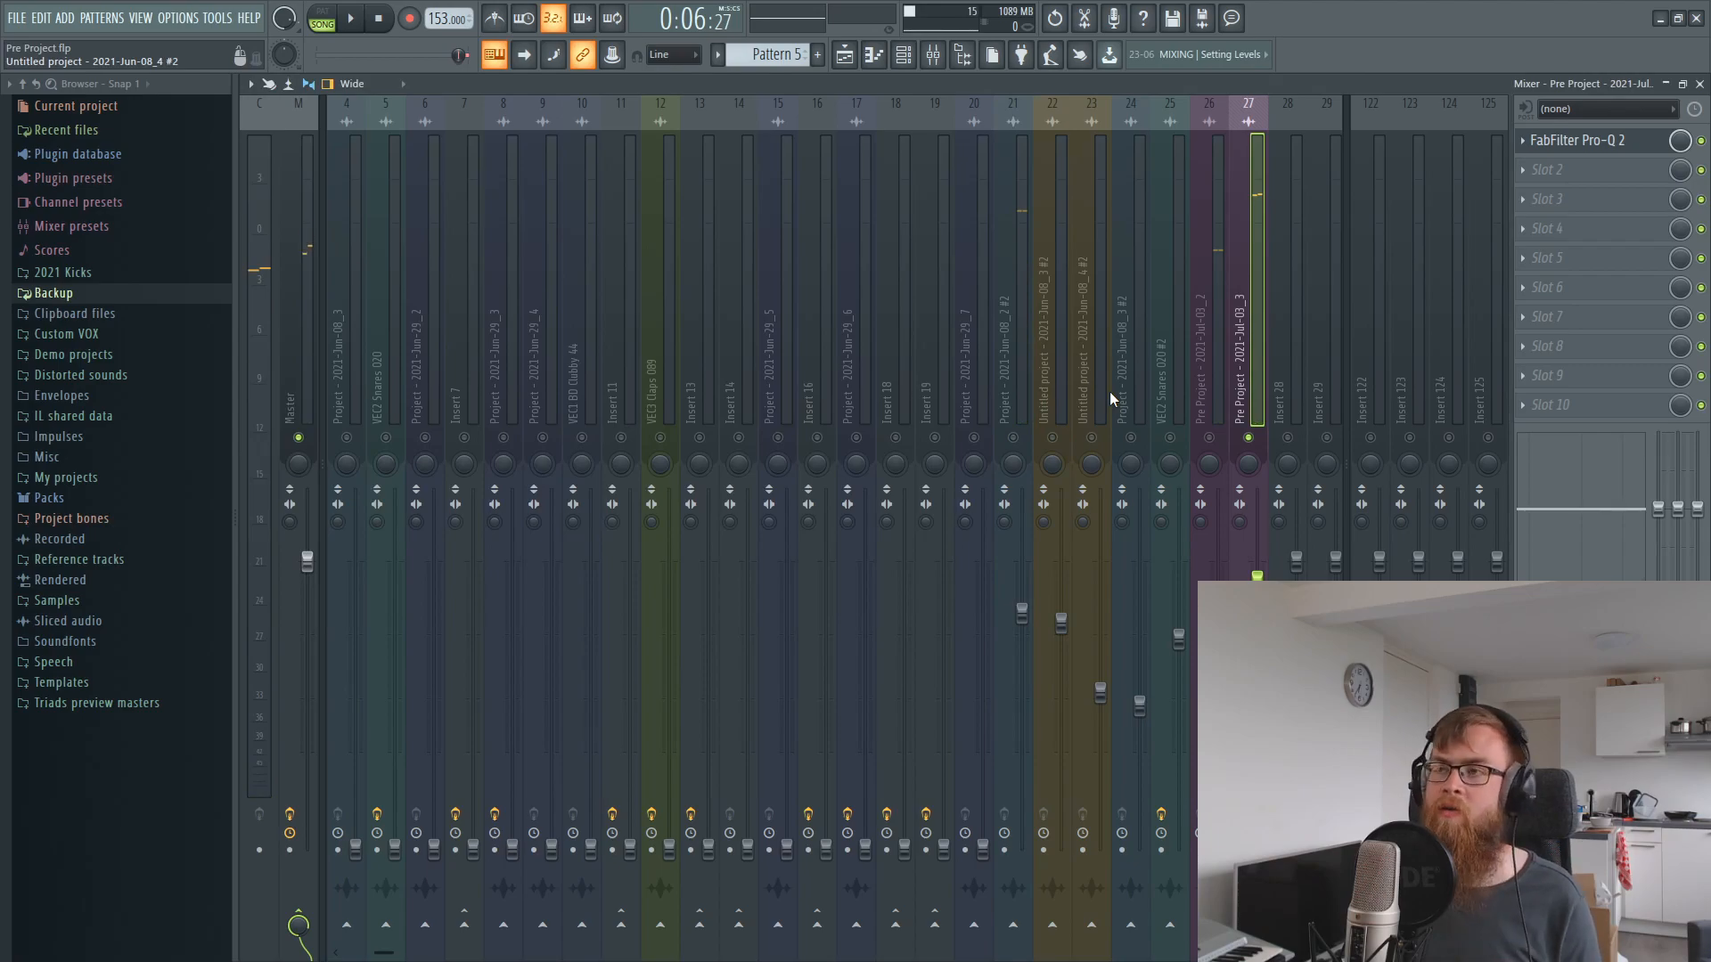
- Load Misstortion 2 into effect slot 2 of mixer track 27
key("space")
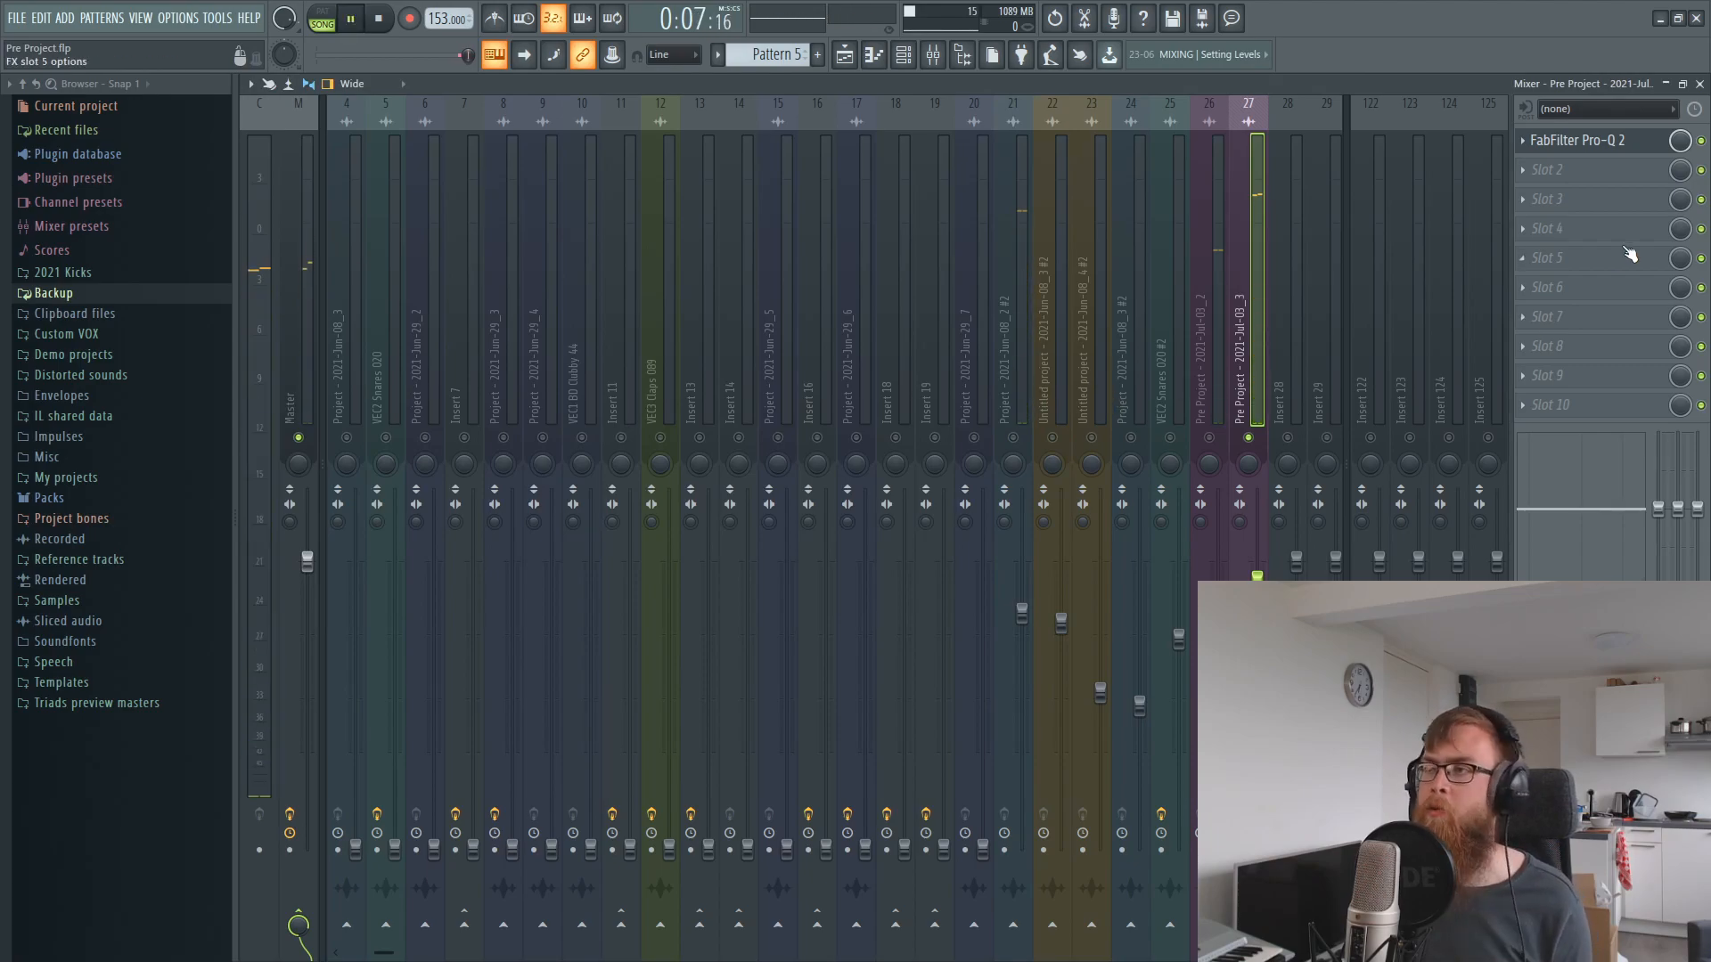
left_click(1602, 214)
left_click(799, 77)
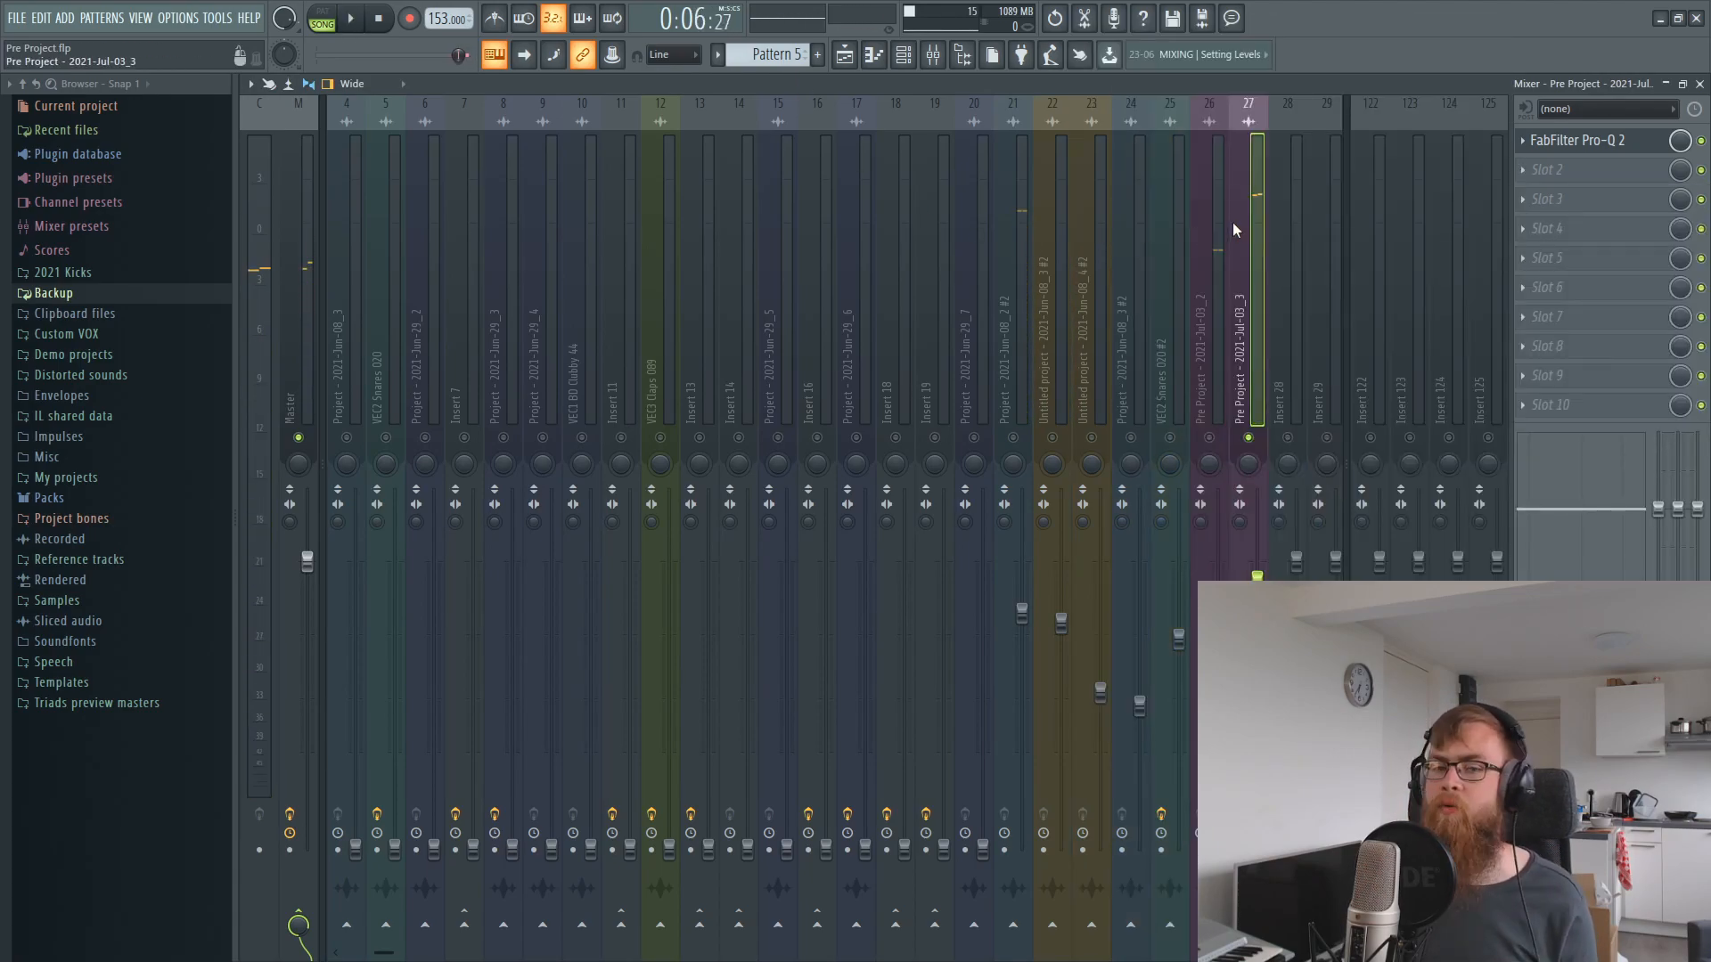
left_click(1558, 173)
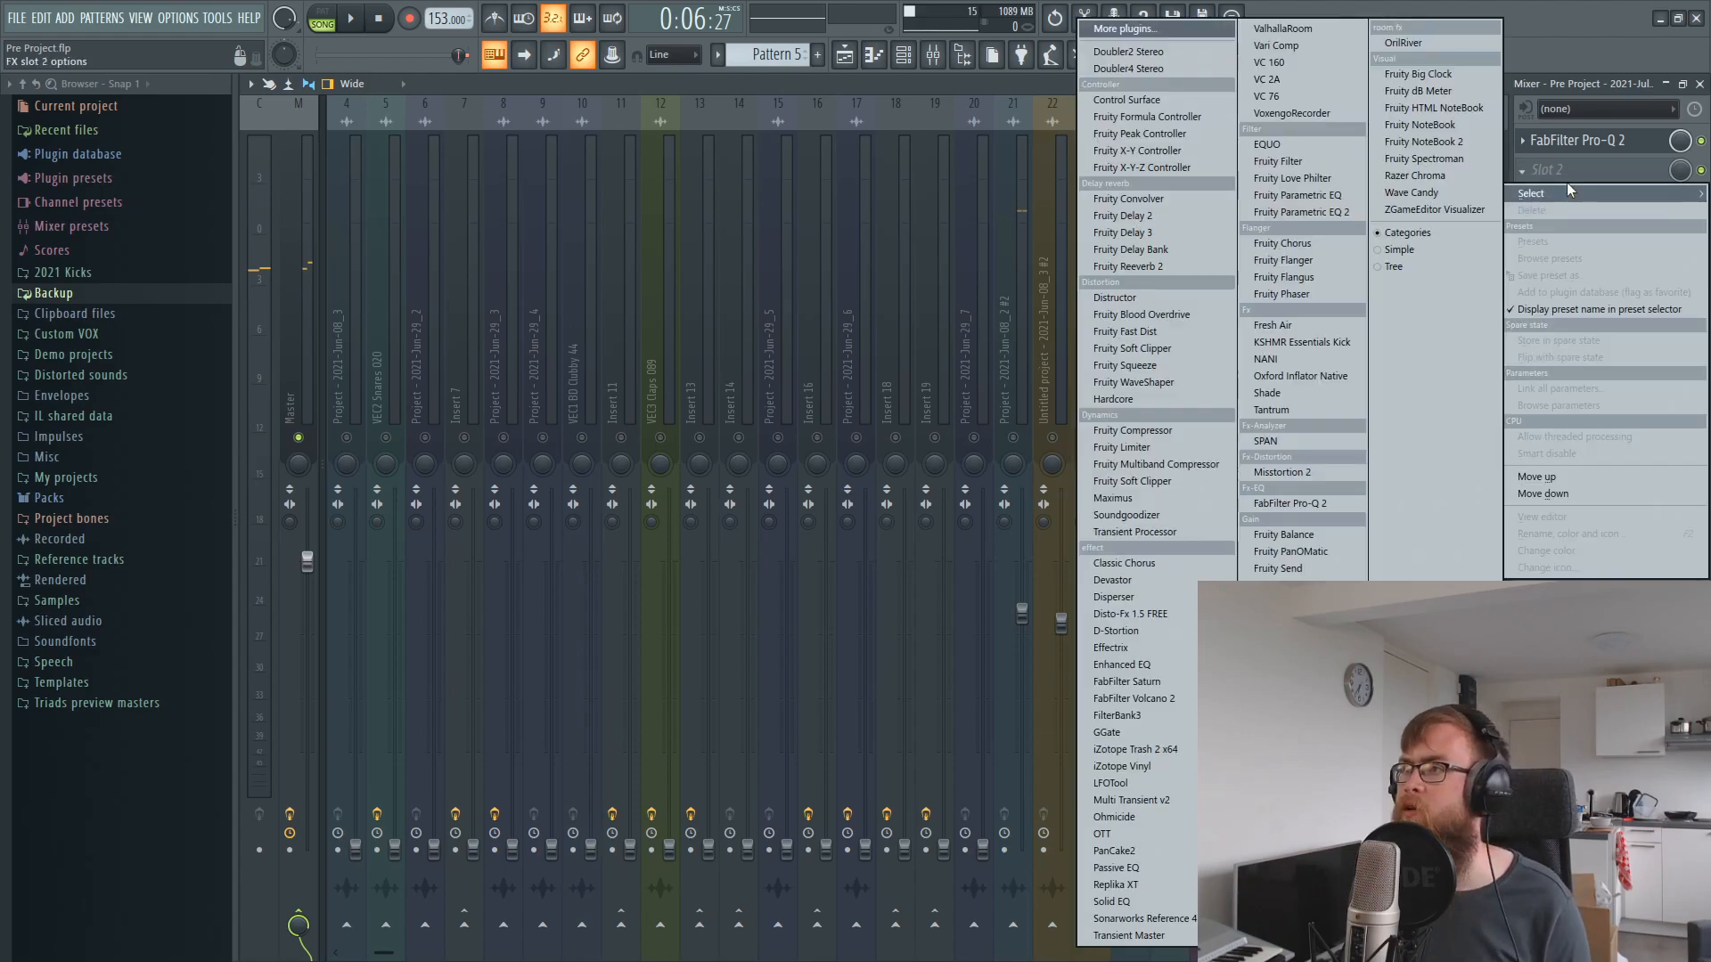
left_click(1342, 478)
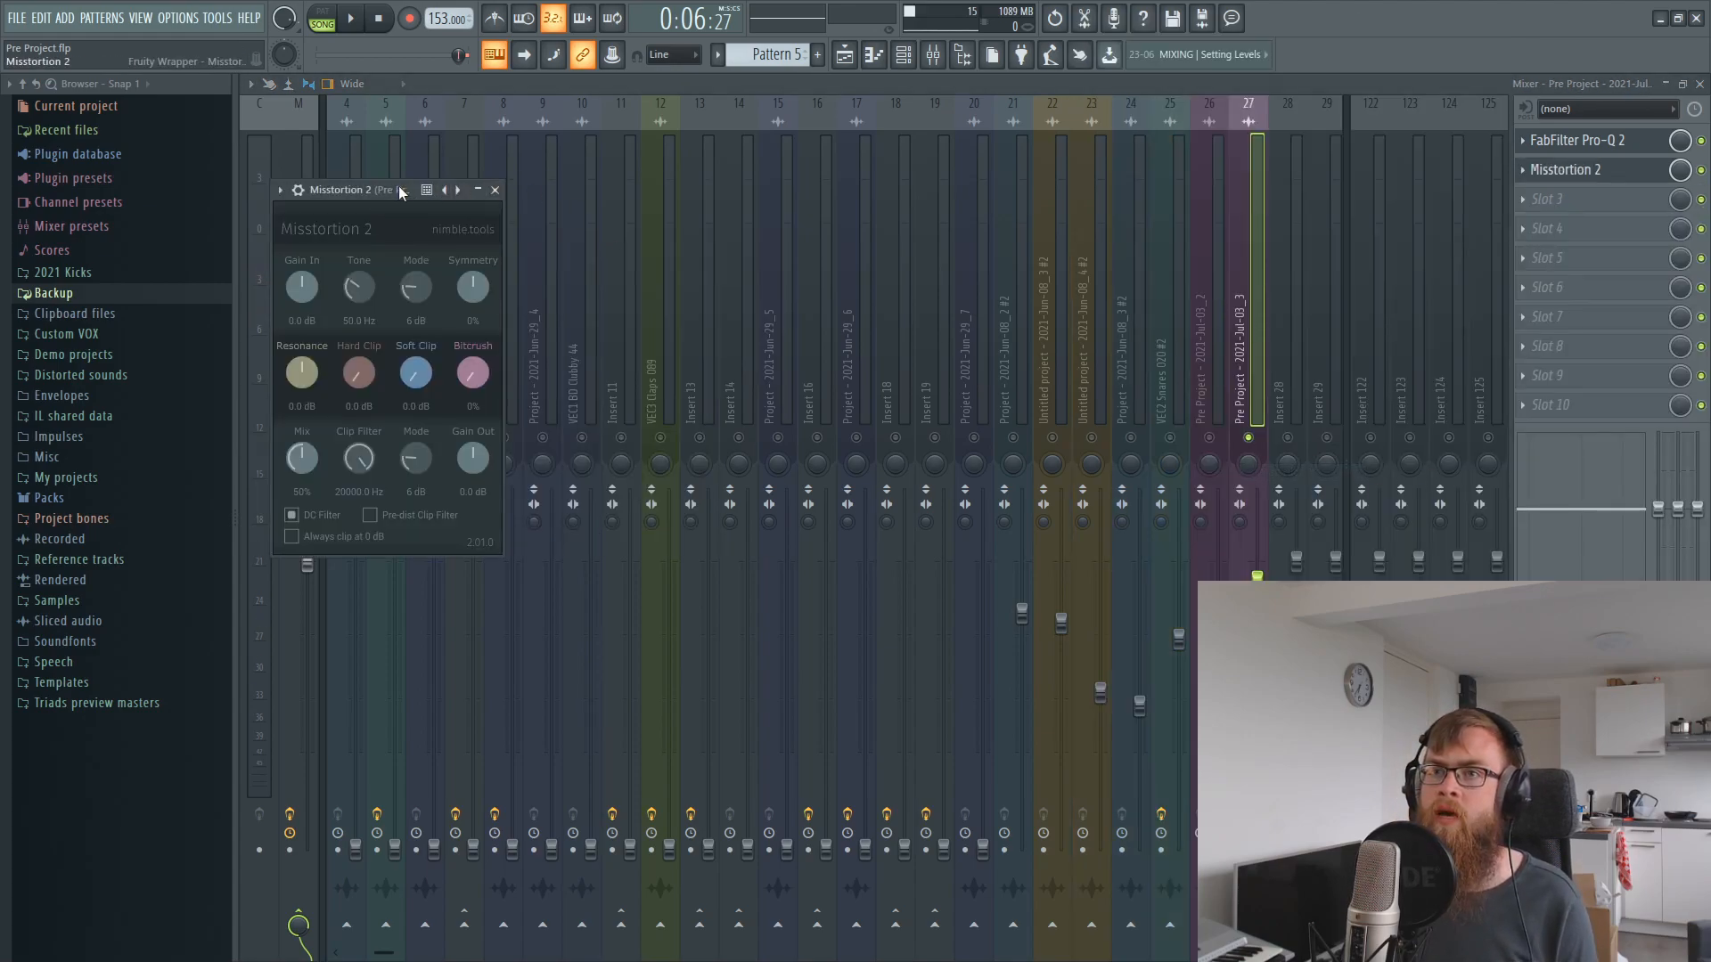
left_click_drag(397, 185, 529, 256)
- Set Misstortion 2's hard clip to 10.4 dB and soft clip to 17.4 dB during playback
left_click_drag(487, 434, 495, 394)
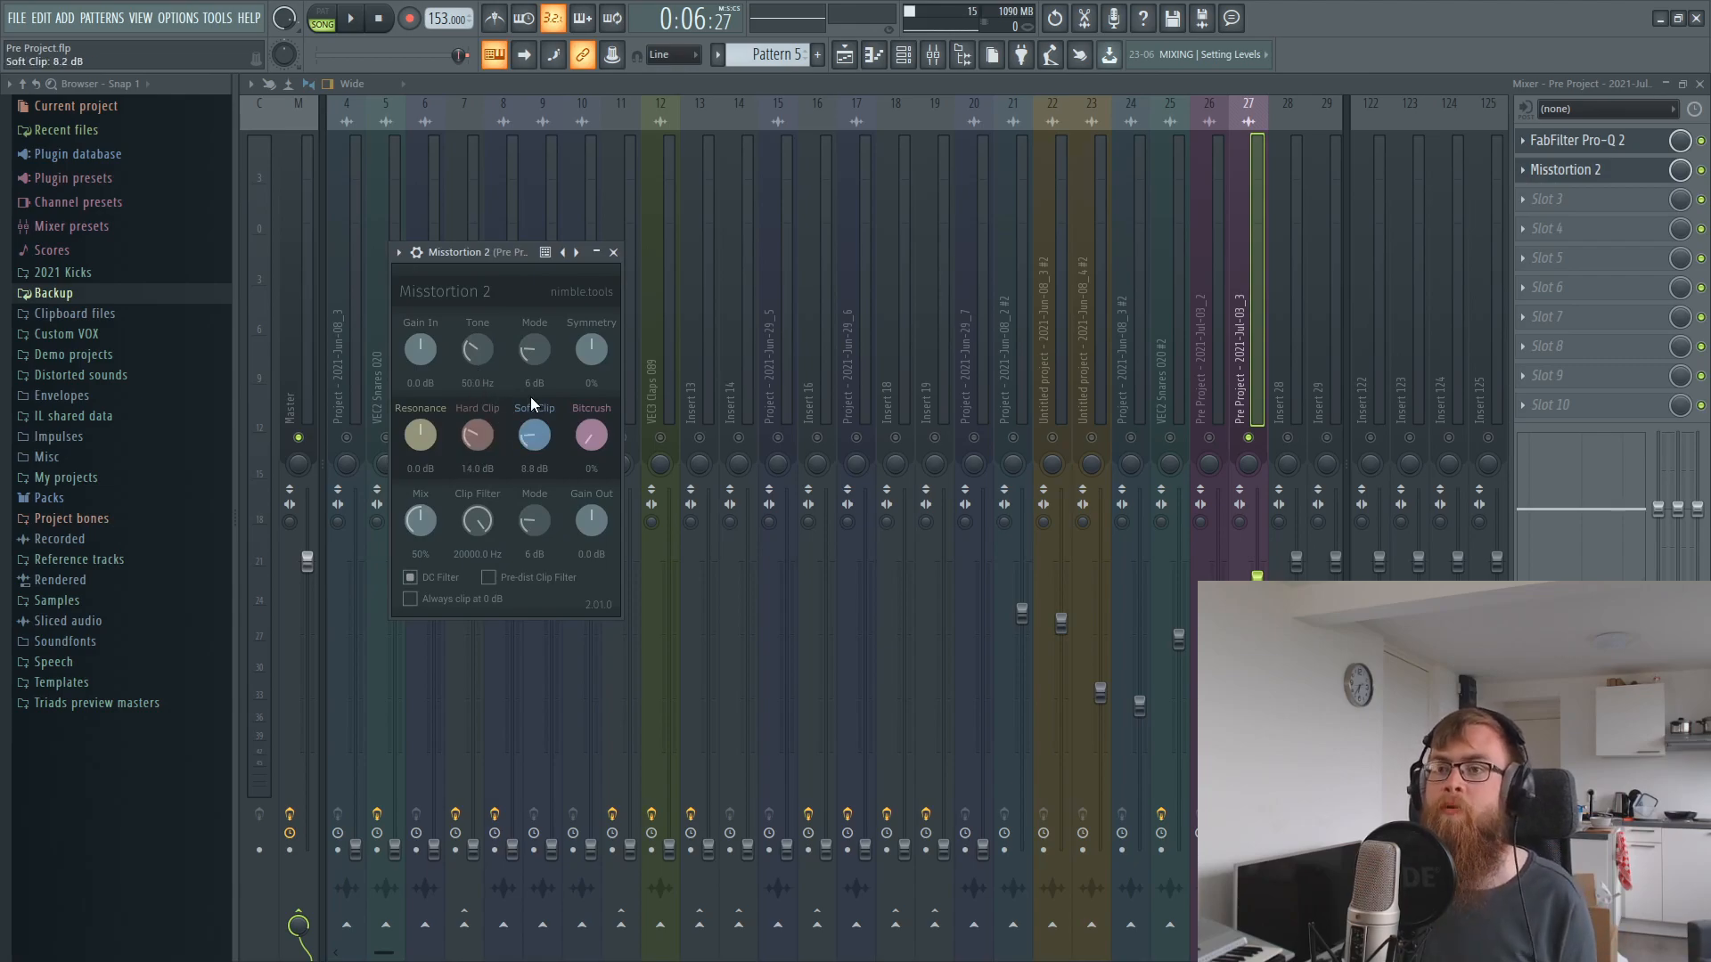
left_click_drag(529, 366, 532, 360)
key("space")
left_click_drag(476, 429, 474, 436)
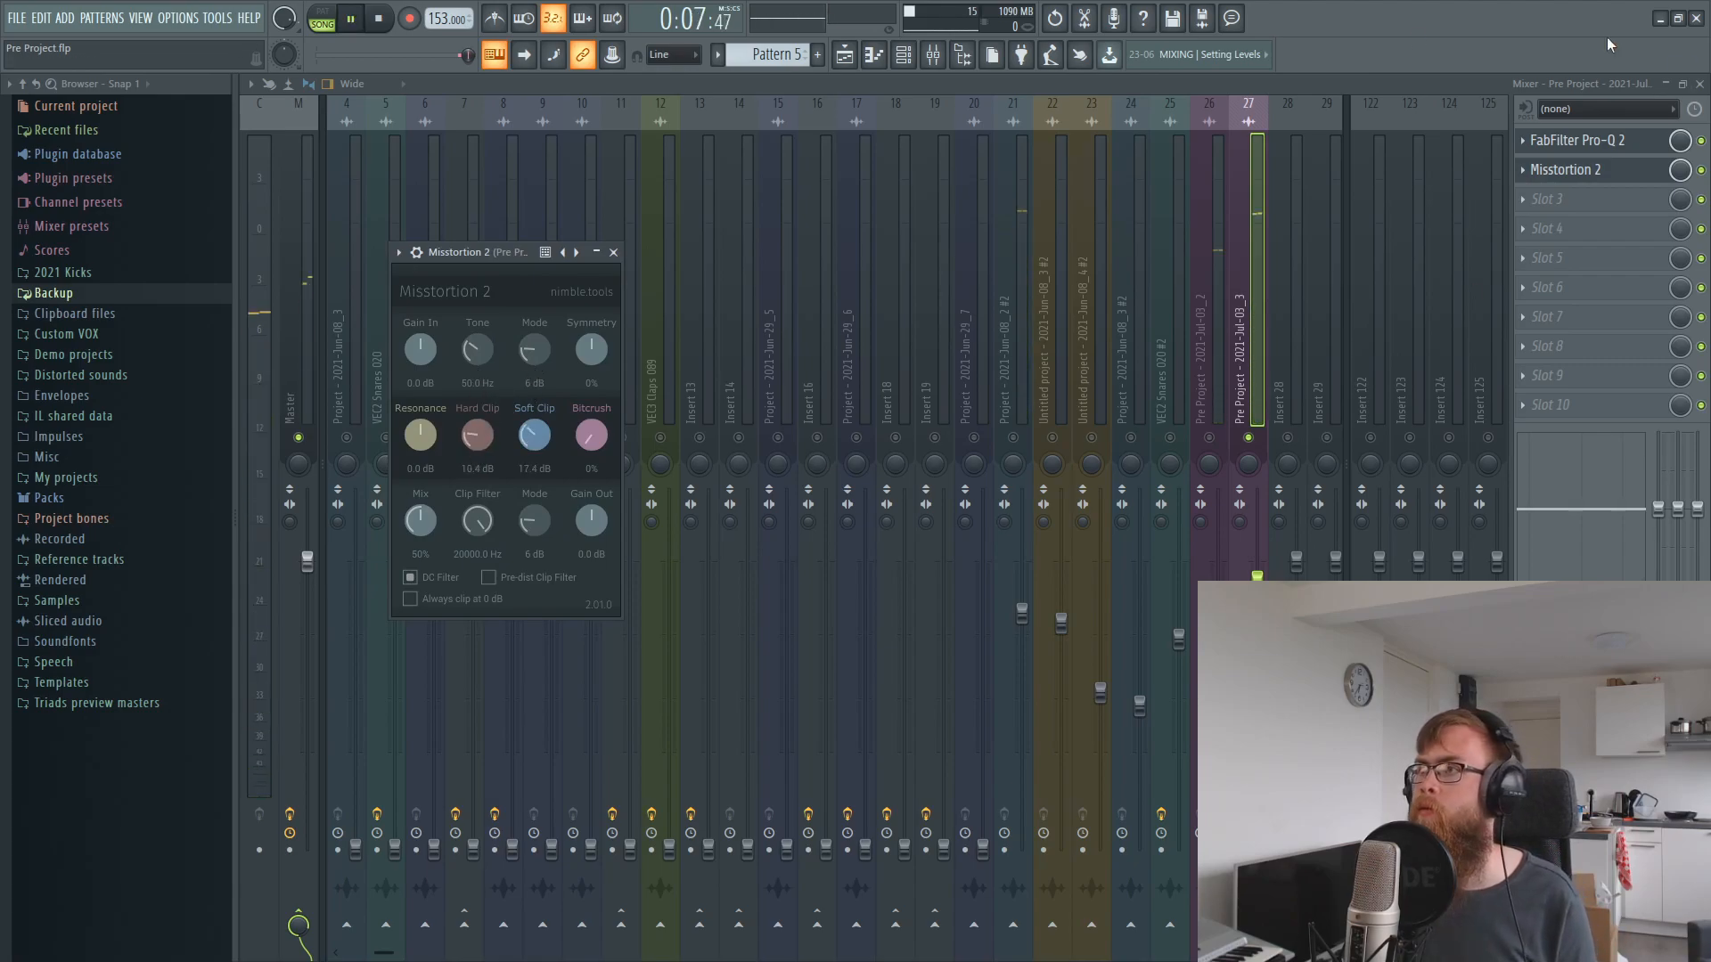
- In Pro-Q 2, set the first bell's gain to +9.64 dB and the second bell's gain to +17.88 dB
left_click(1570, 143)
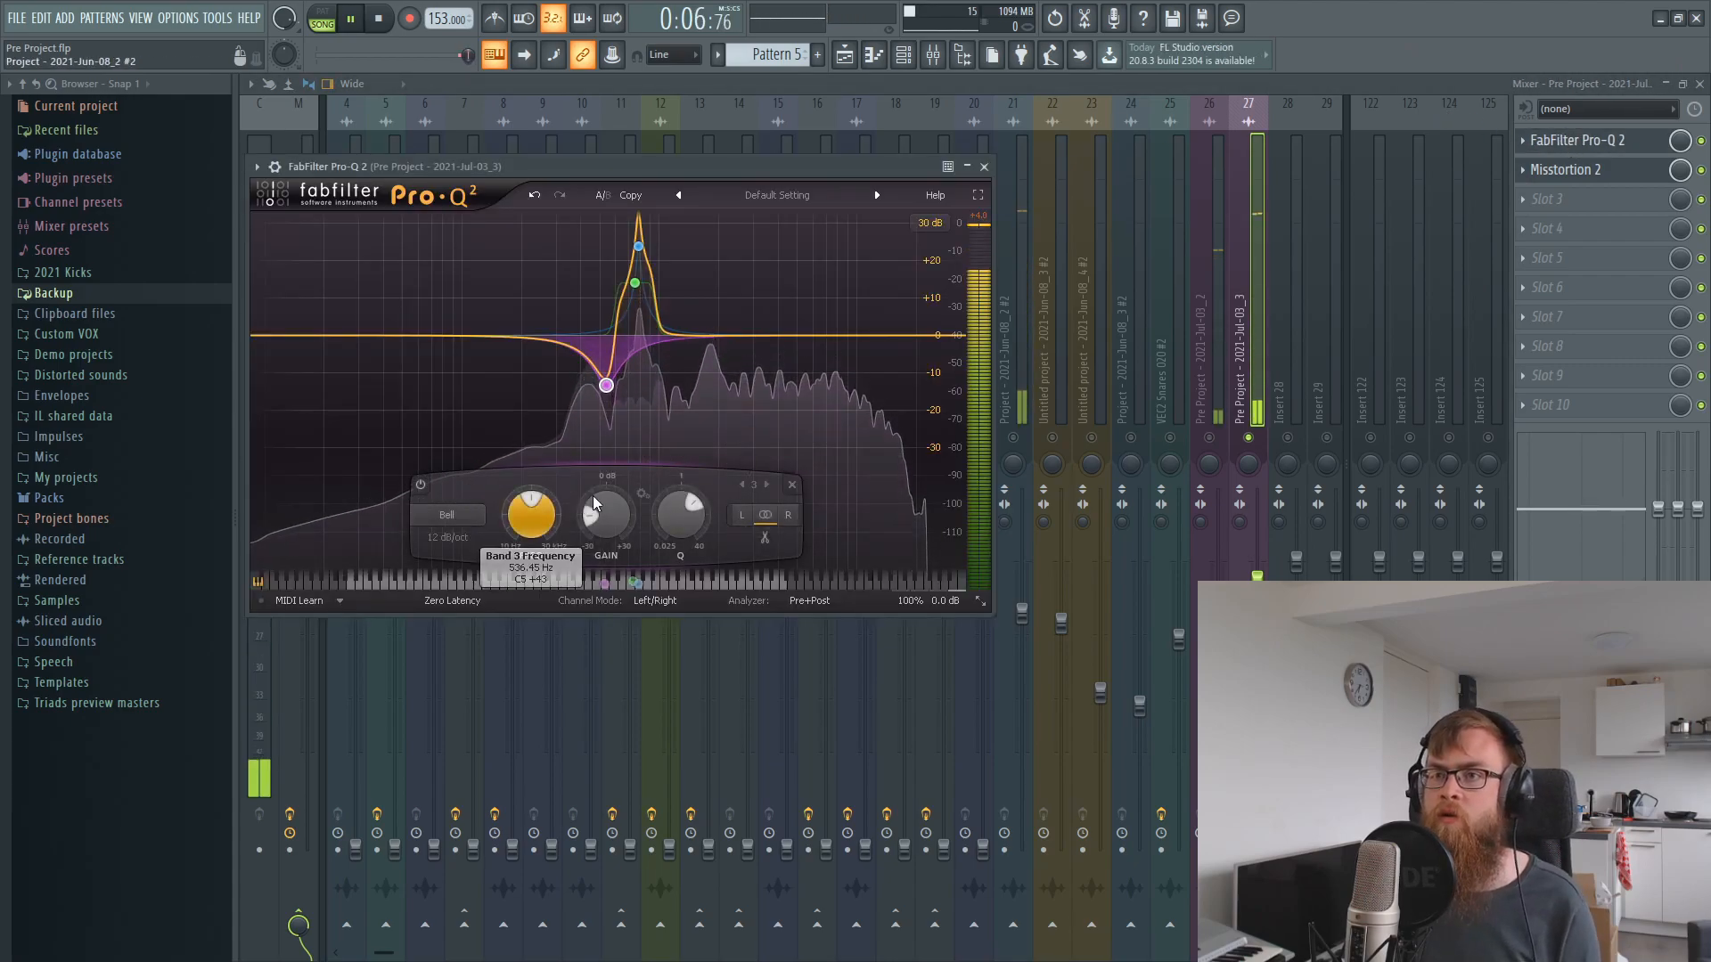
left_click(640, 243)
left_click(629, 303)
left_click_drag(638, 294, 638, 311)
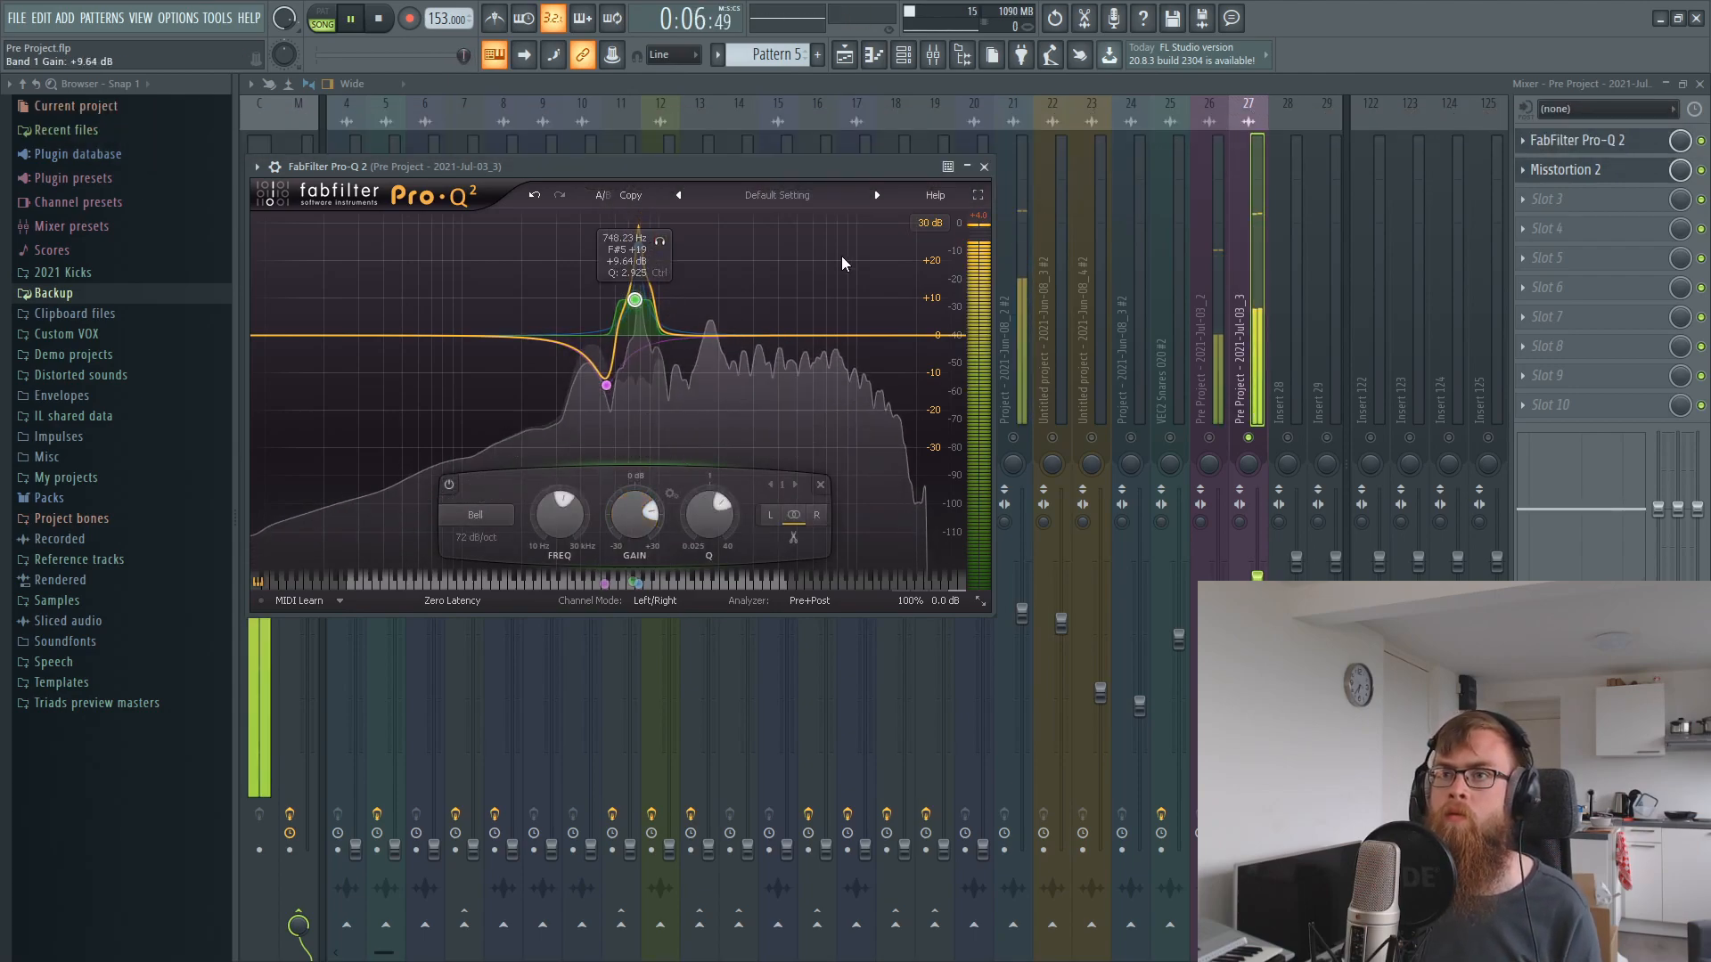
left_click(642, 251)
left_click_drag(639, 521, 641, 555)
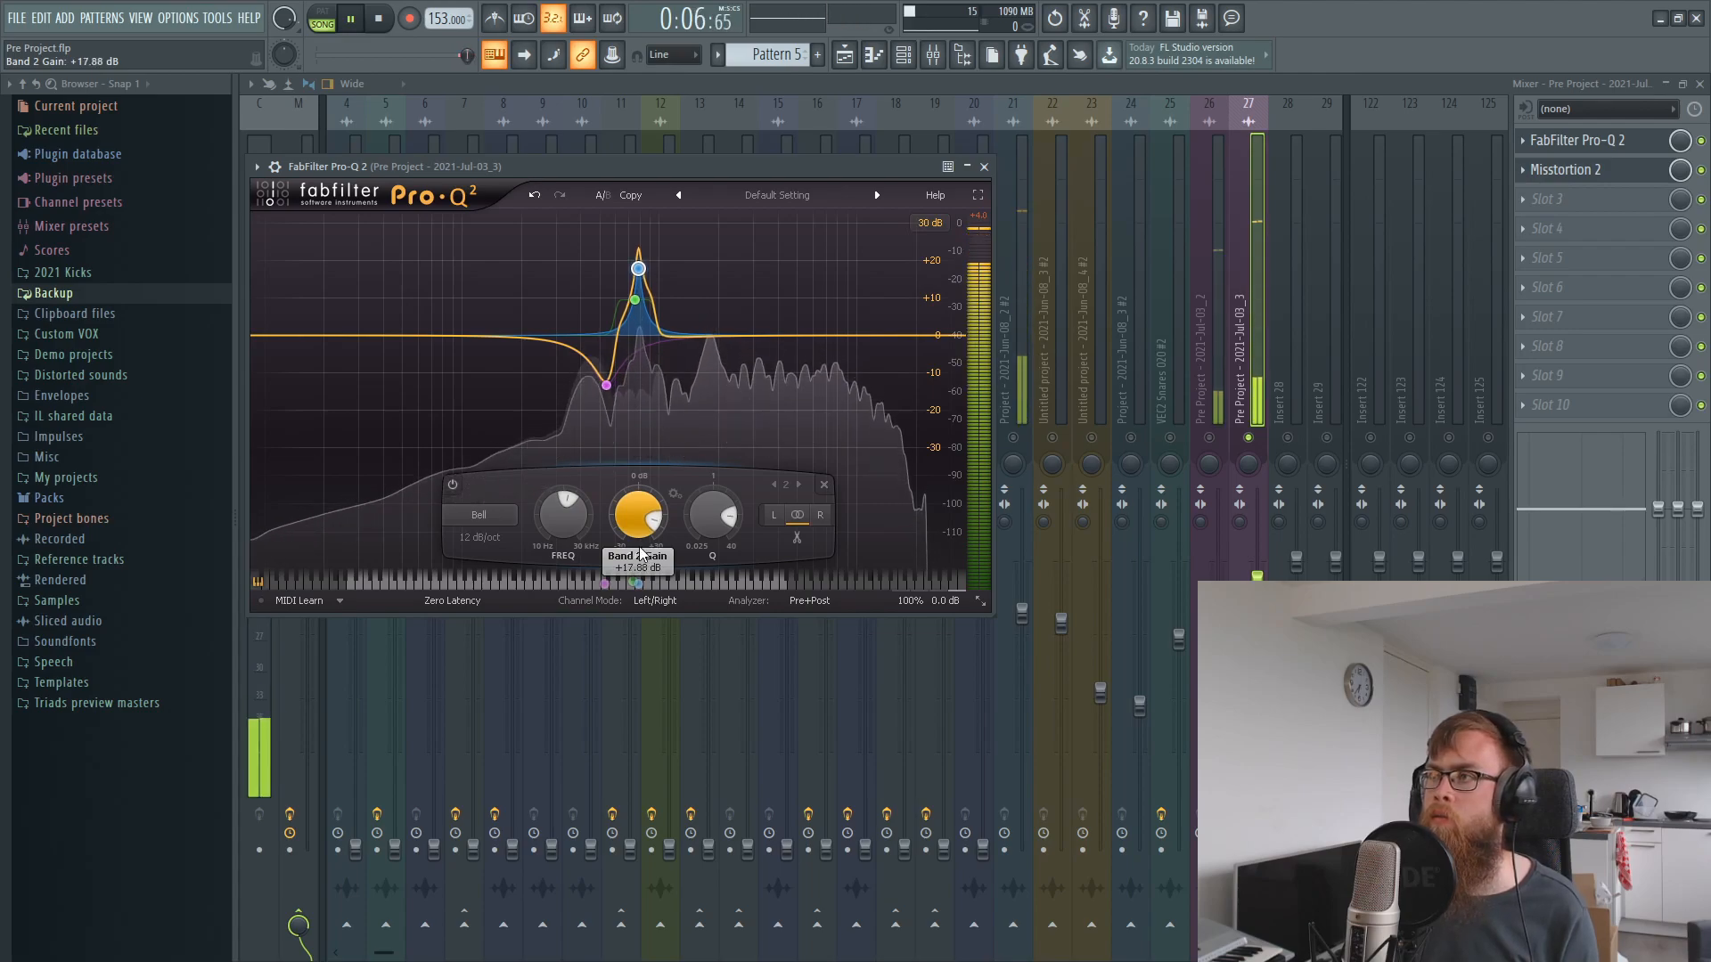
key("space")
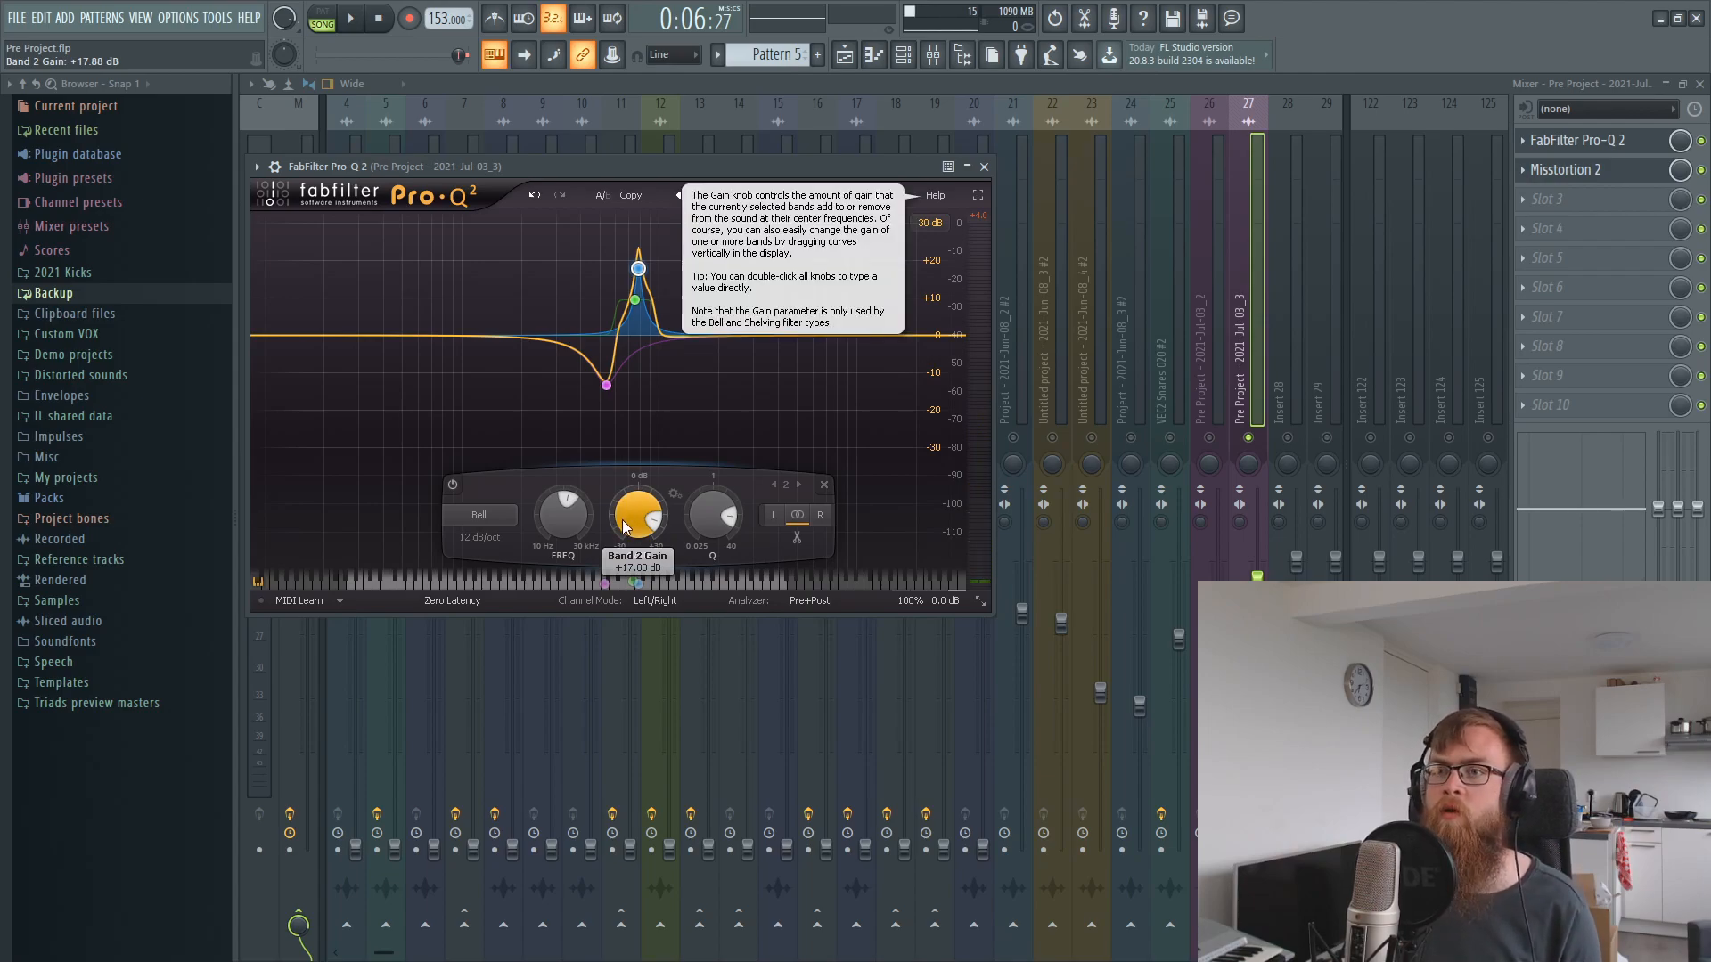
- Set the second bell's gain to +15.14 dB, and deepen the third bell's cut at a slightly higher frequency
key("space")
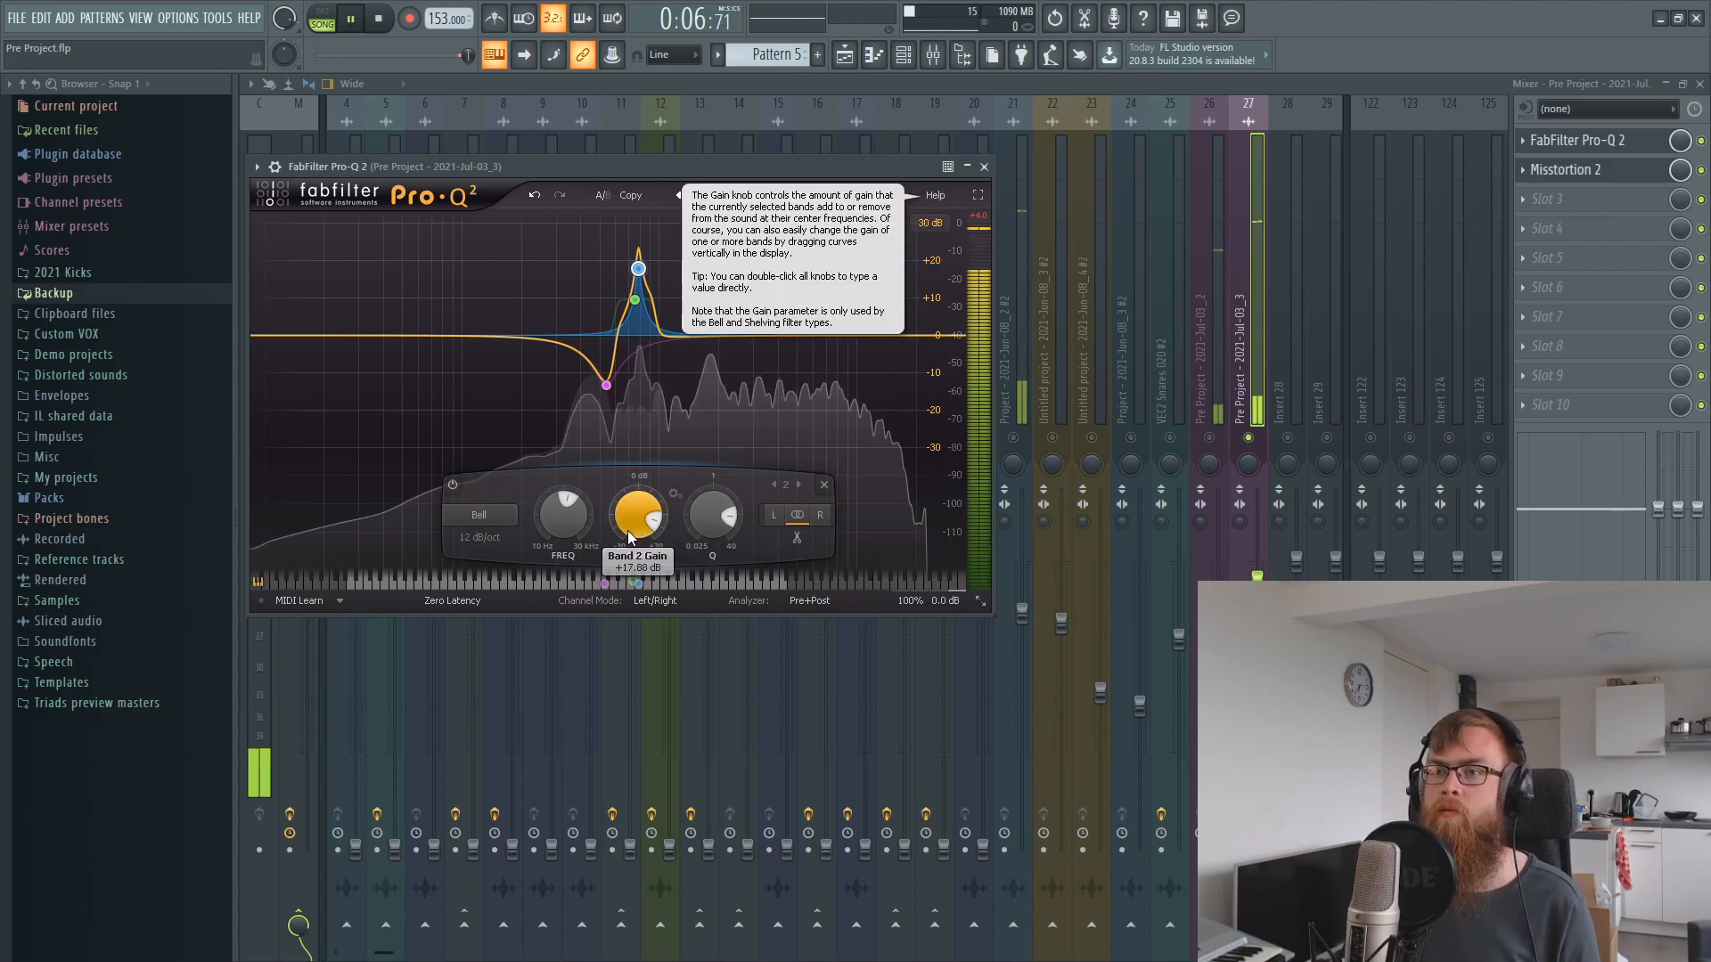
left_click_drag(629, 528, 629, 538)
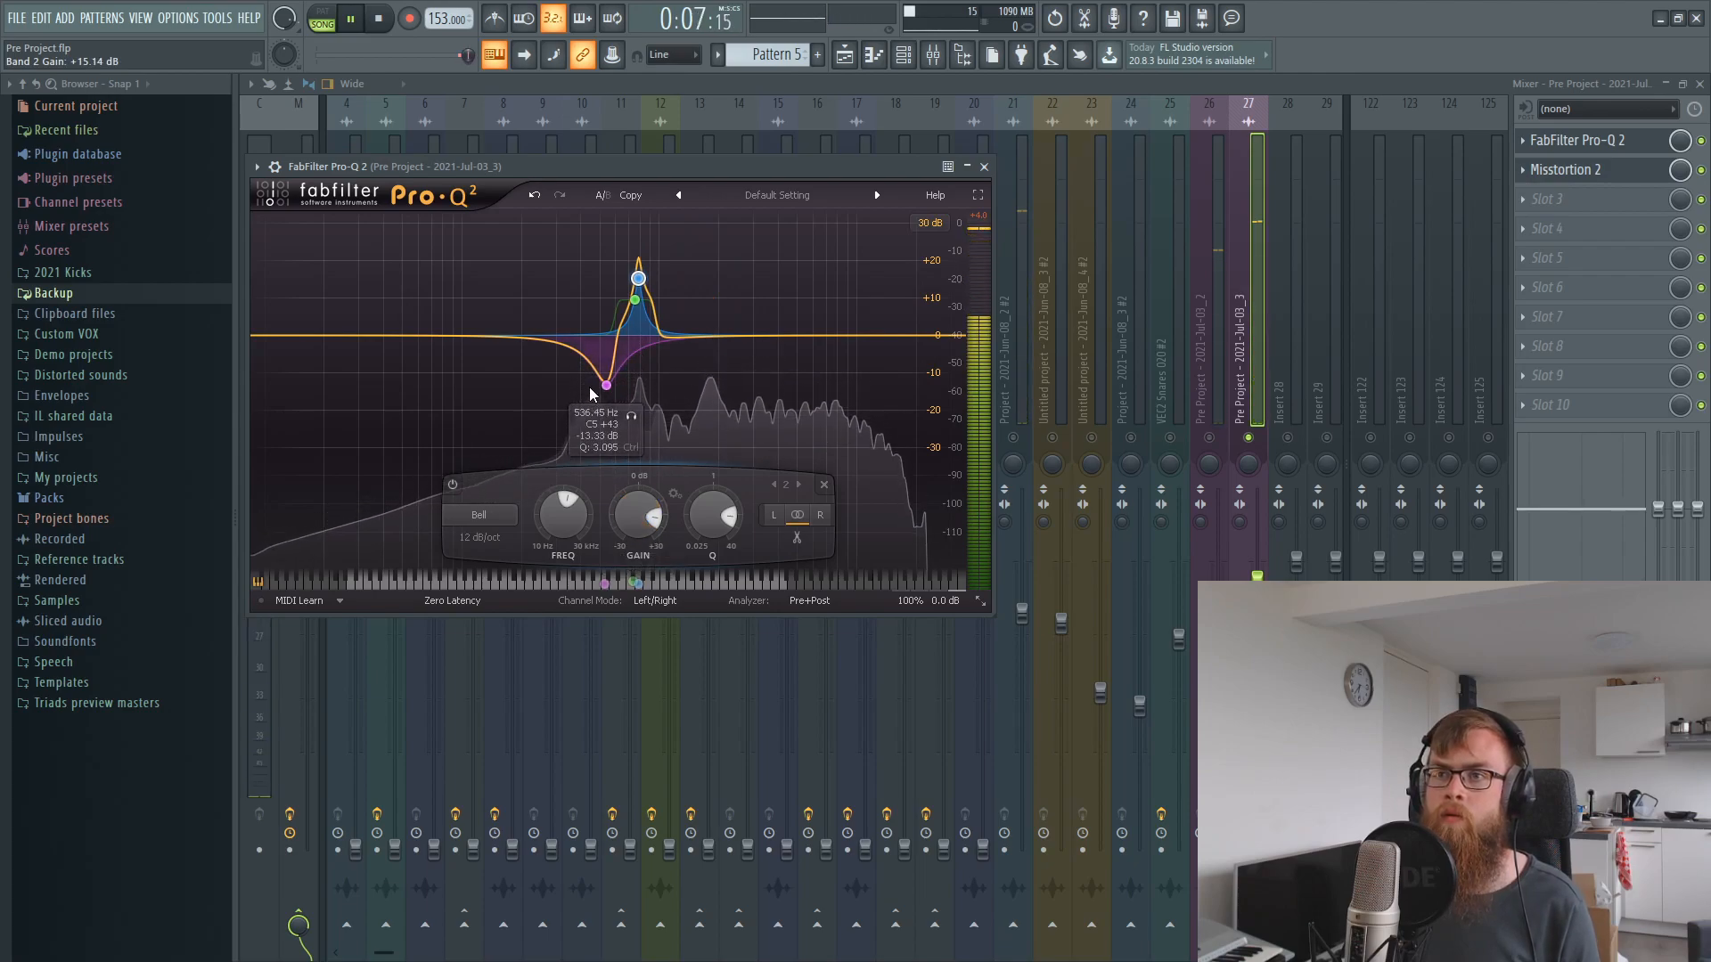
scroll(607, 386, "down", 3)
left_click_drag(607, 387, 613, 405)
- Add a slight narrow bell boost just below the existing cut and another bell cutting -15.71 dB at 1076.71 Hz with Q 3.713
mouse_move(576, 336)
left_mouse_down()
mouse_move(592, 306)
mouse_move(586, 332)
left_mouse_up()
scroll(593, 306, "up", 3)
scroll(584, 316, "up", 2)
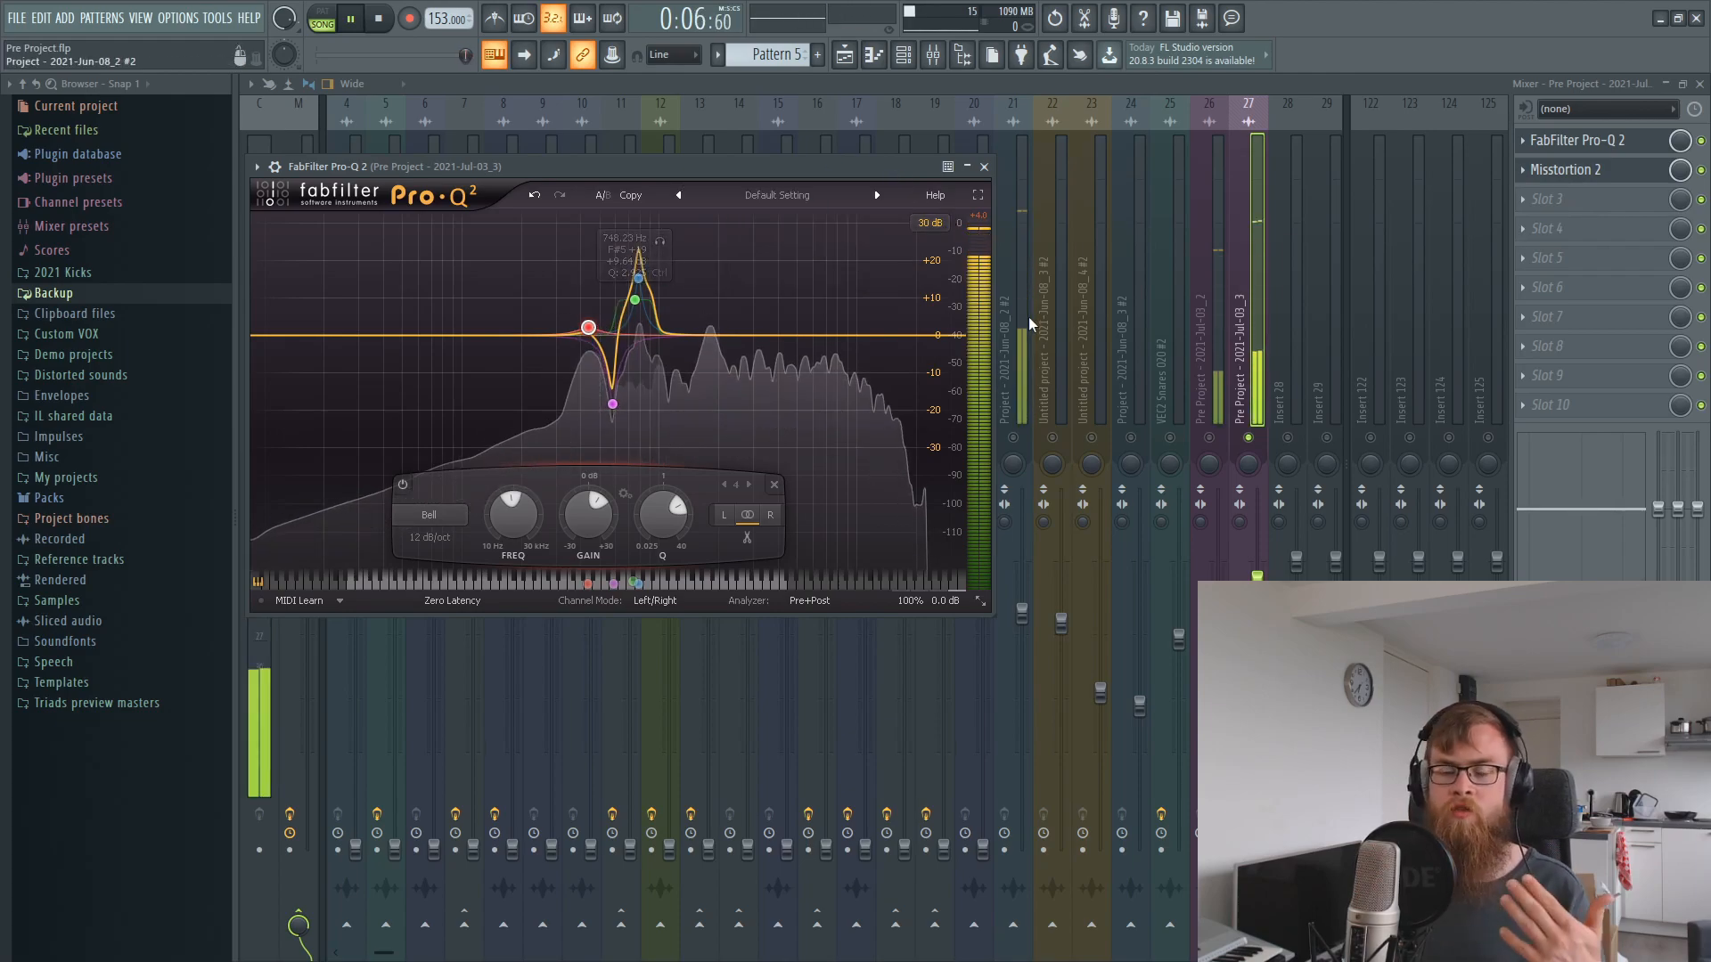
left_click_drag(685, 337, 667, 395)
scroll(676, 374, "up", 5)
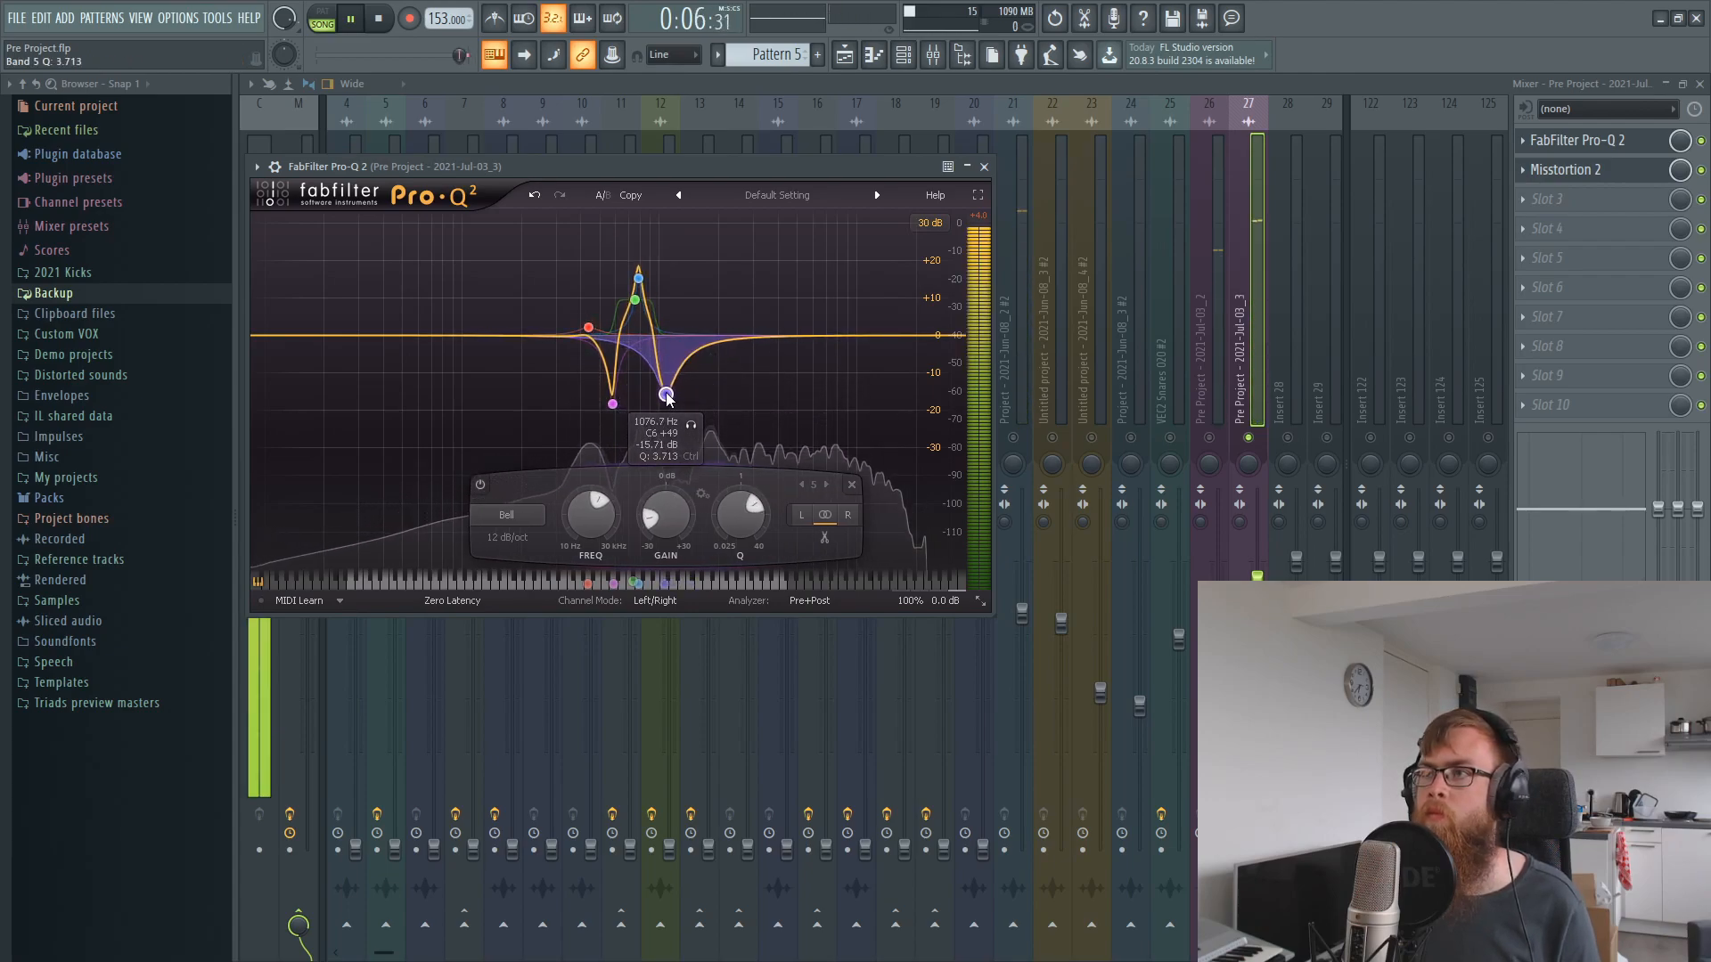
- Set Misstortion 2's hard clip to 5.8 dB and soft clip to 18.0 dB
left_click(1573, 169)
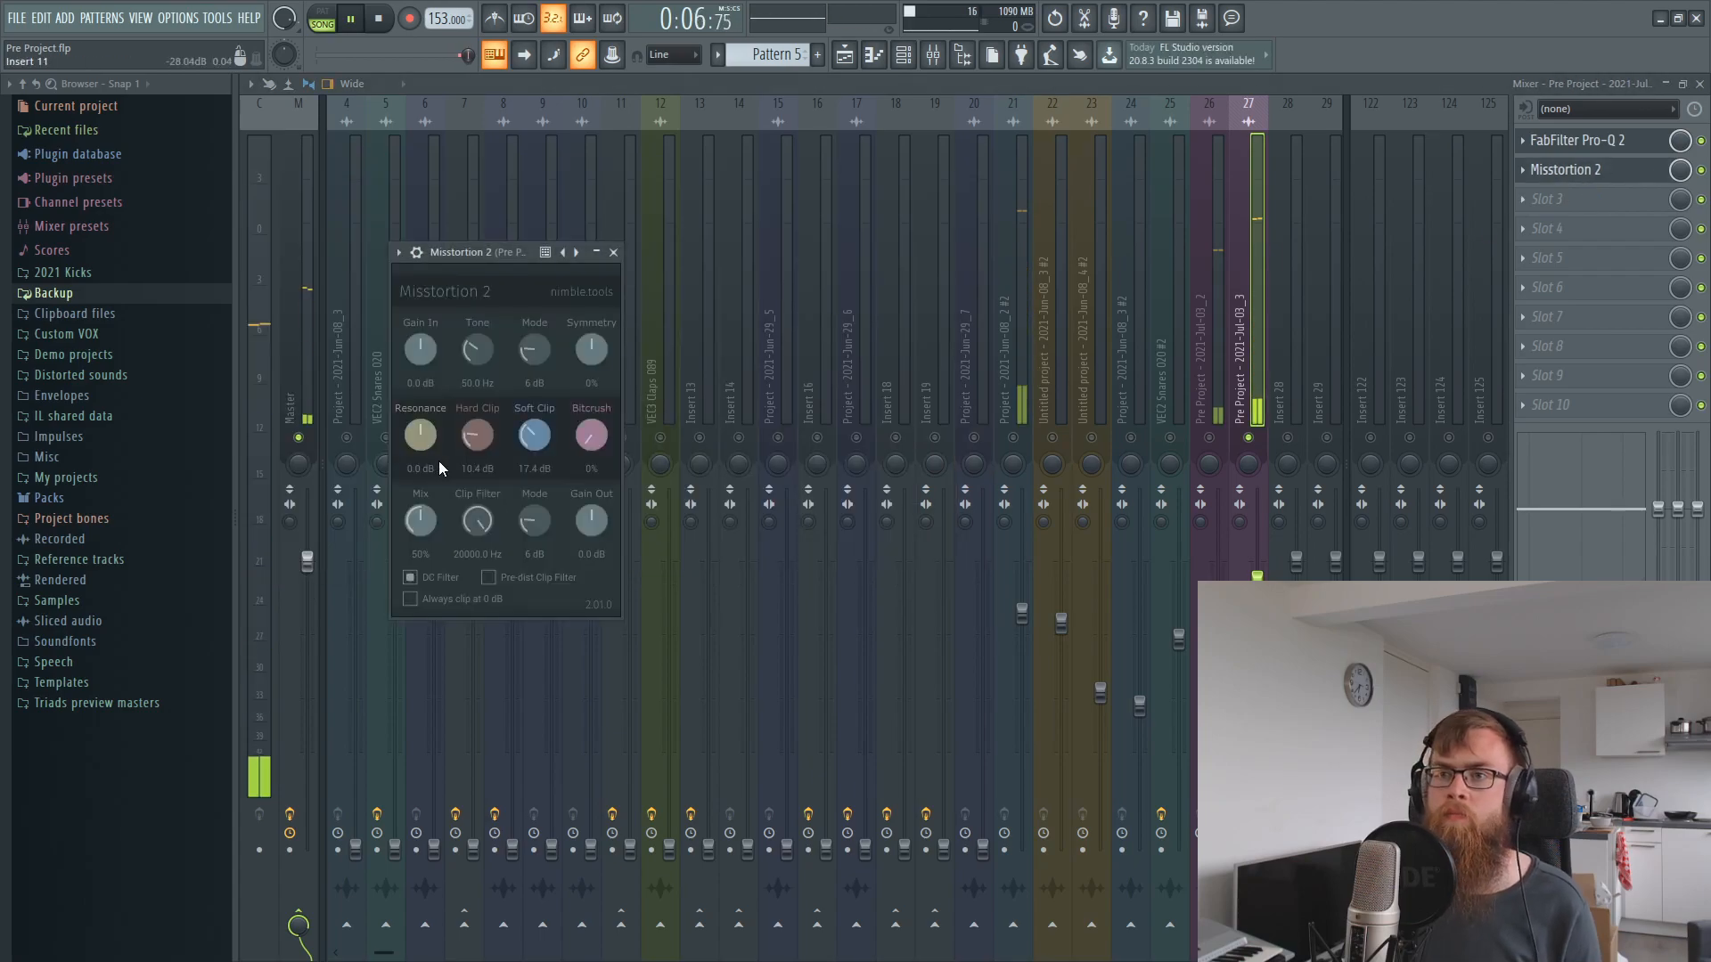
left_click_drag(461, 437, 536, 442)
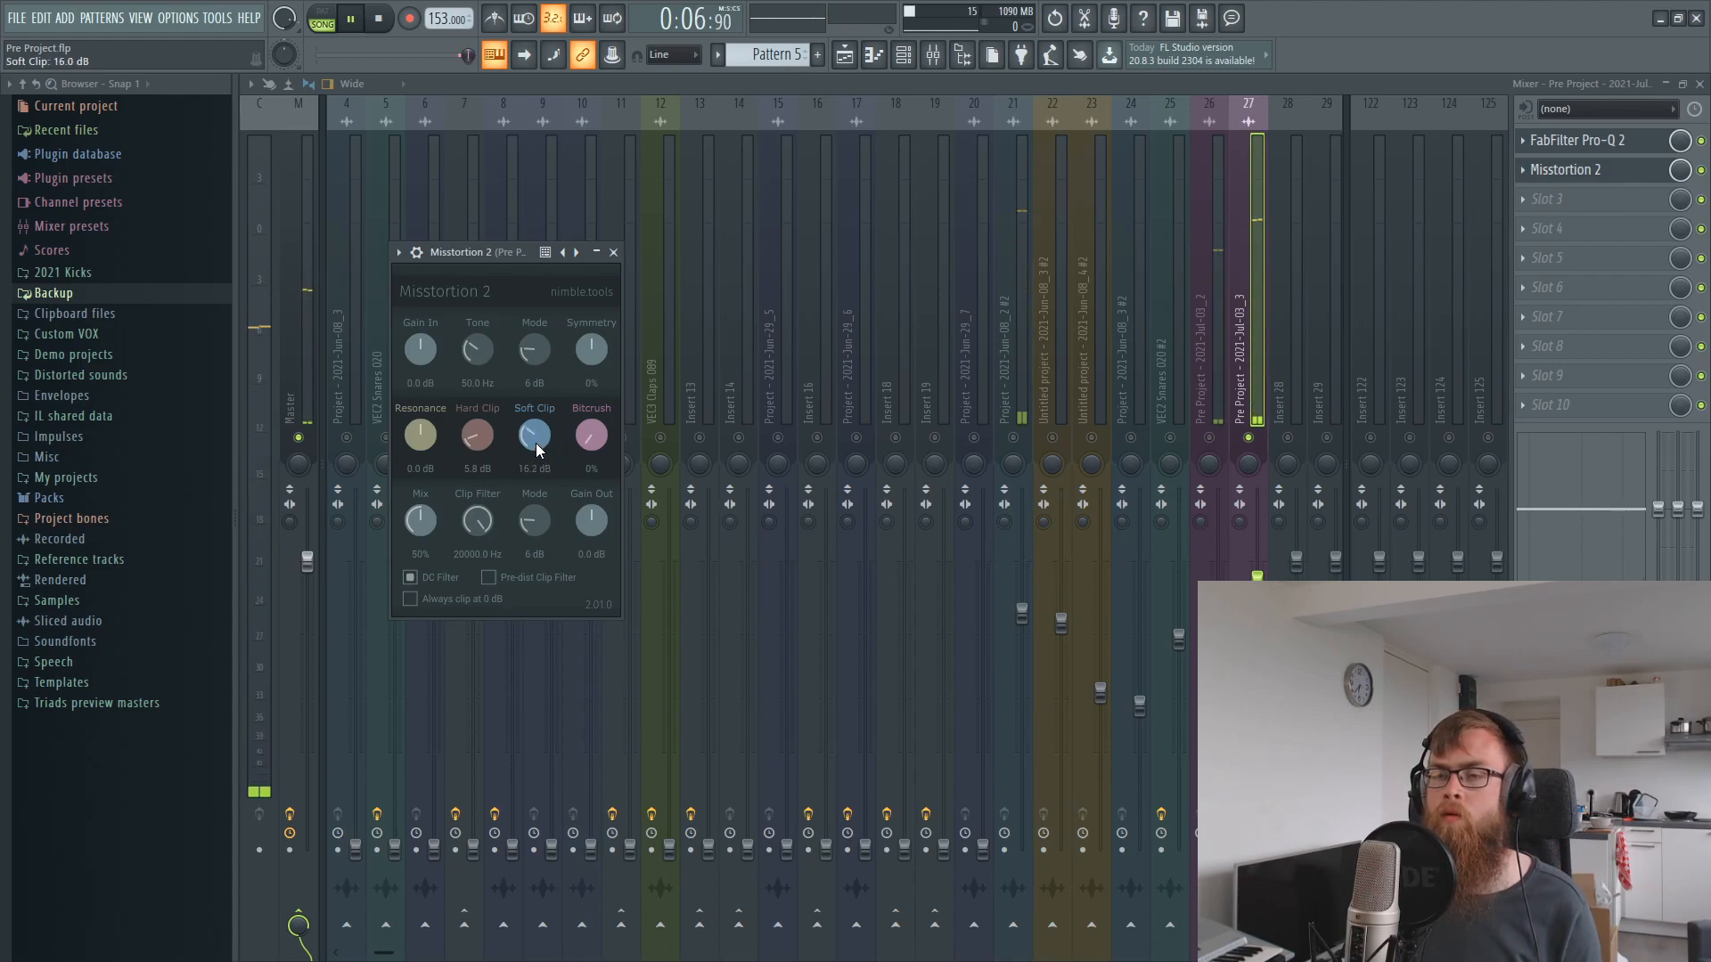
key("space")
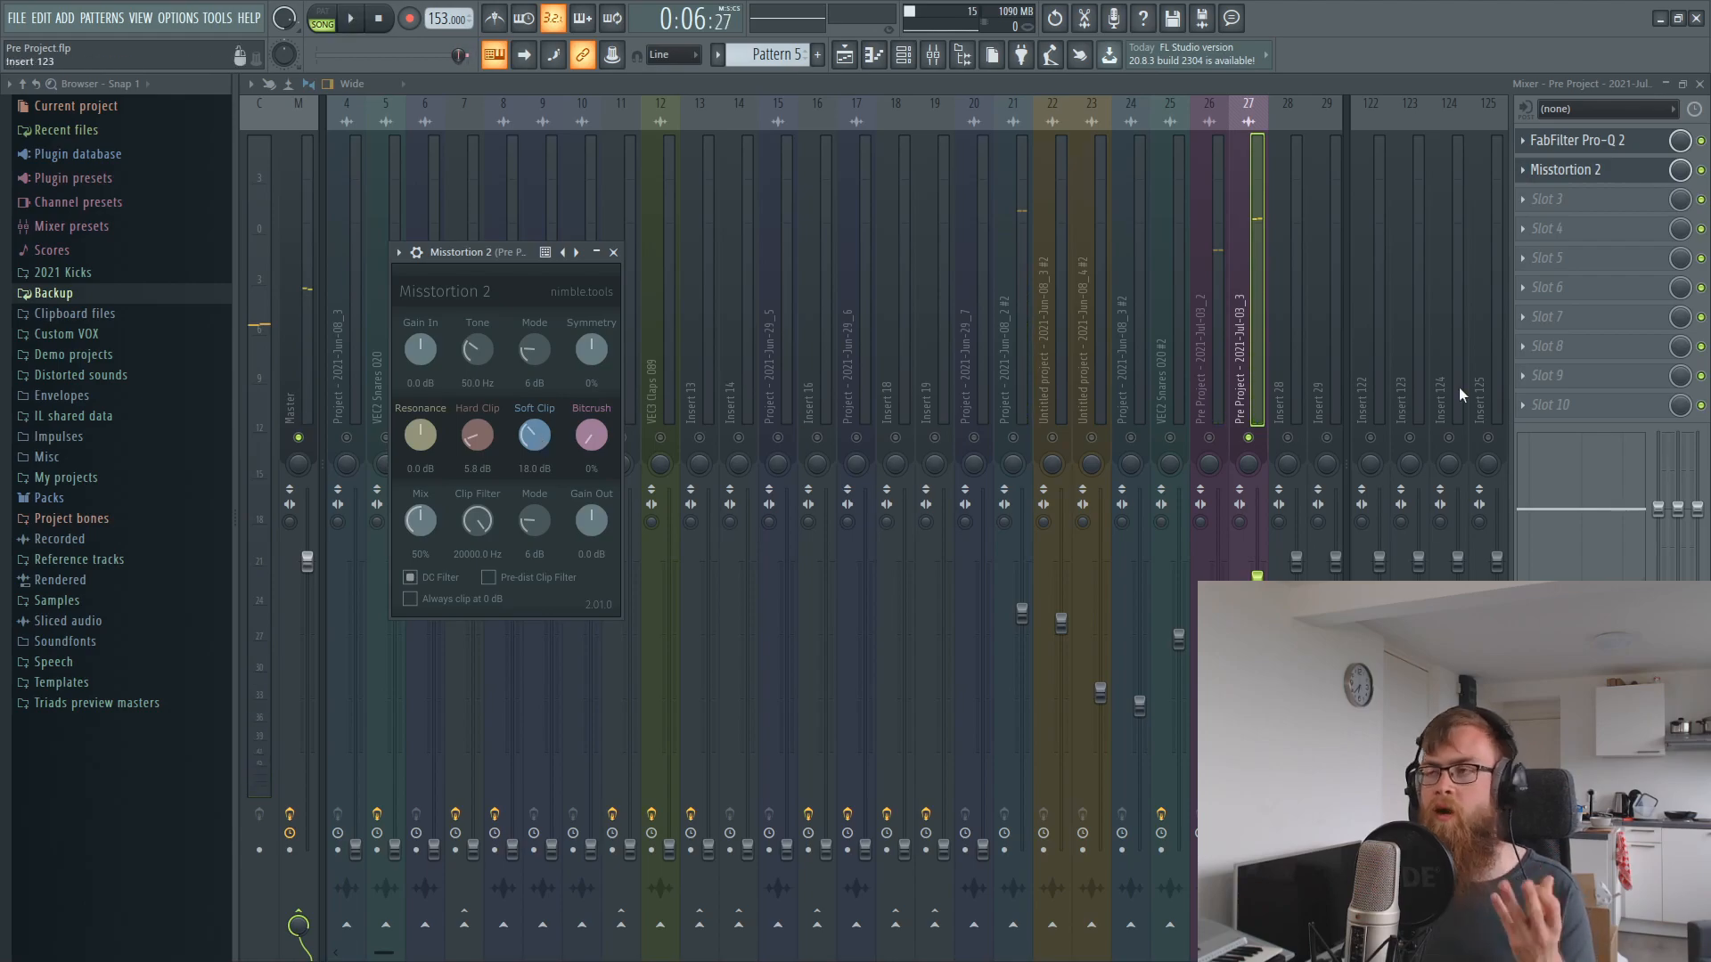
- Add KSHMR Essentials Kick to insert 27's third effect slot with raised Air and Trans amounts, and slightly lower the insert's volume
left_click(1573, 201)
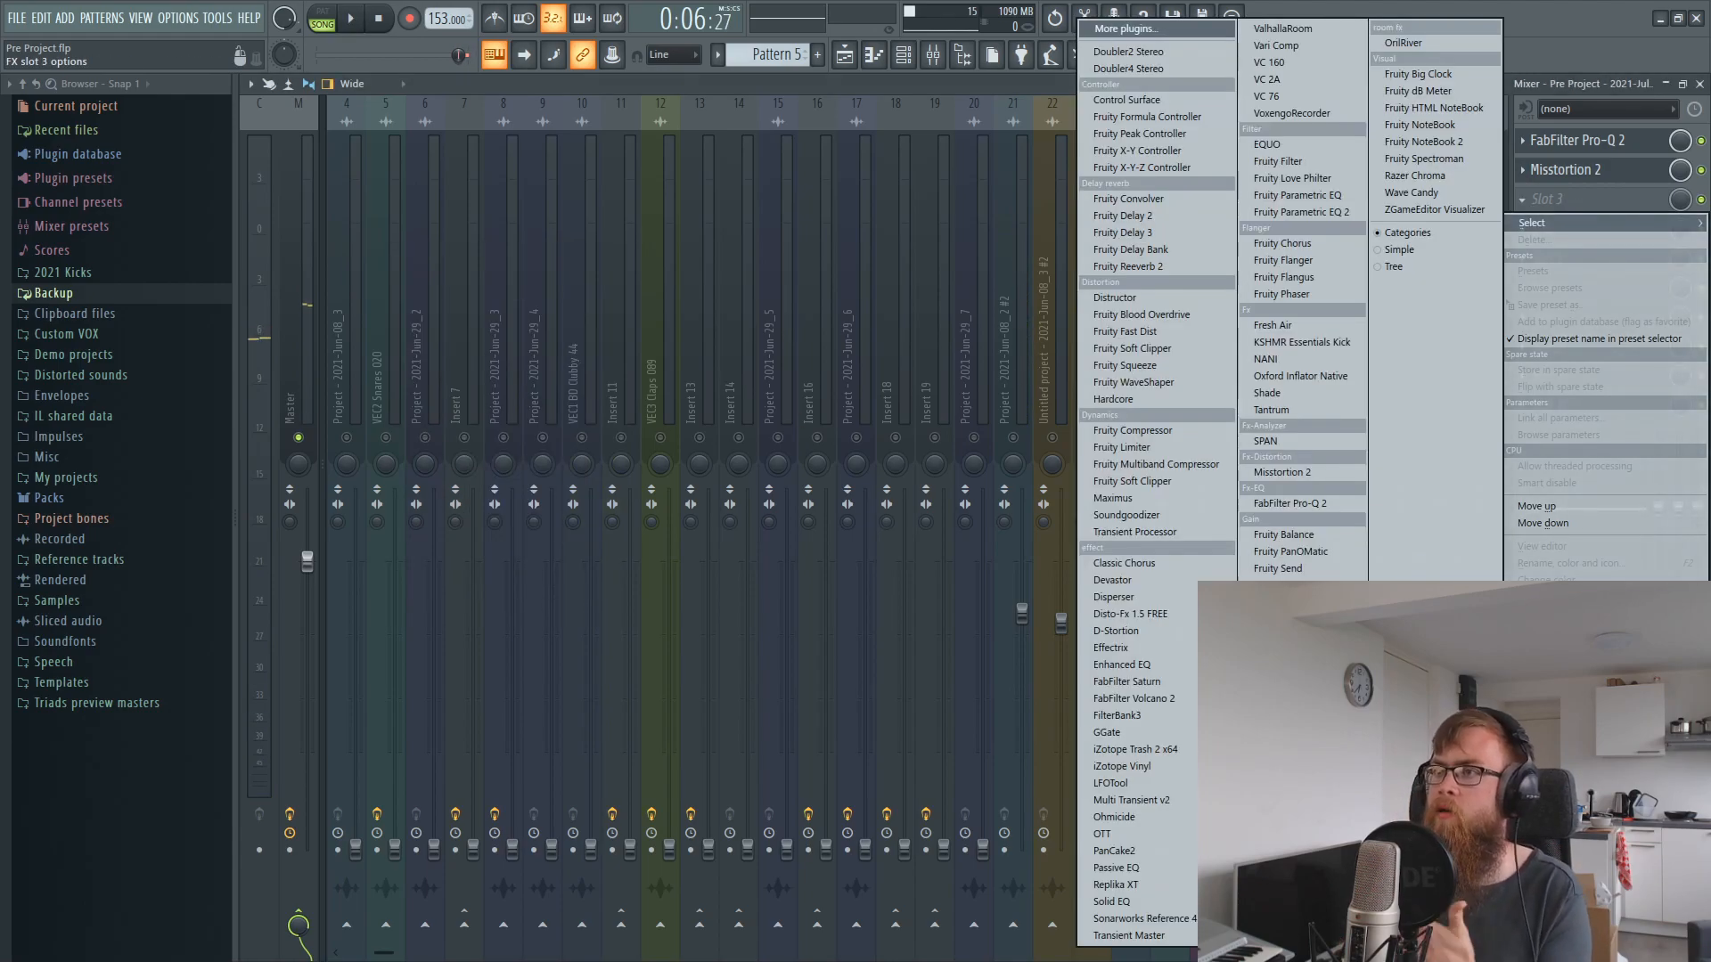
left_click(1322, 341)
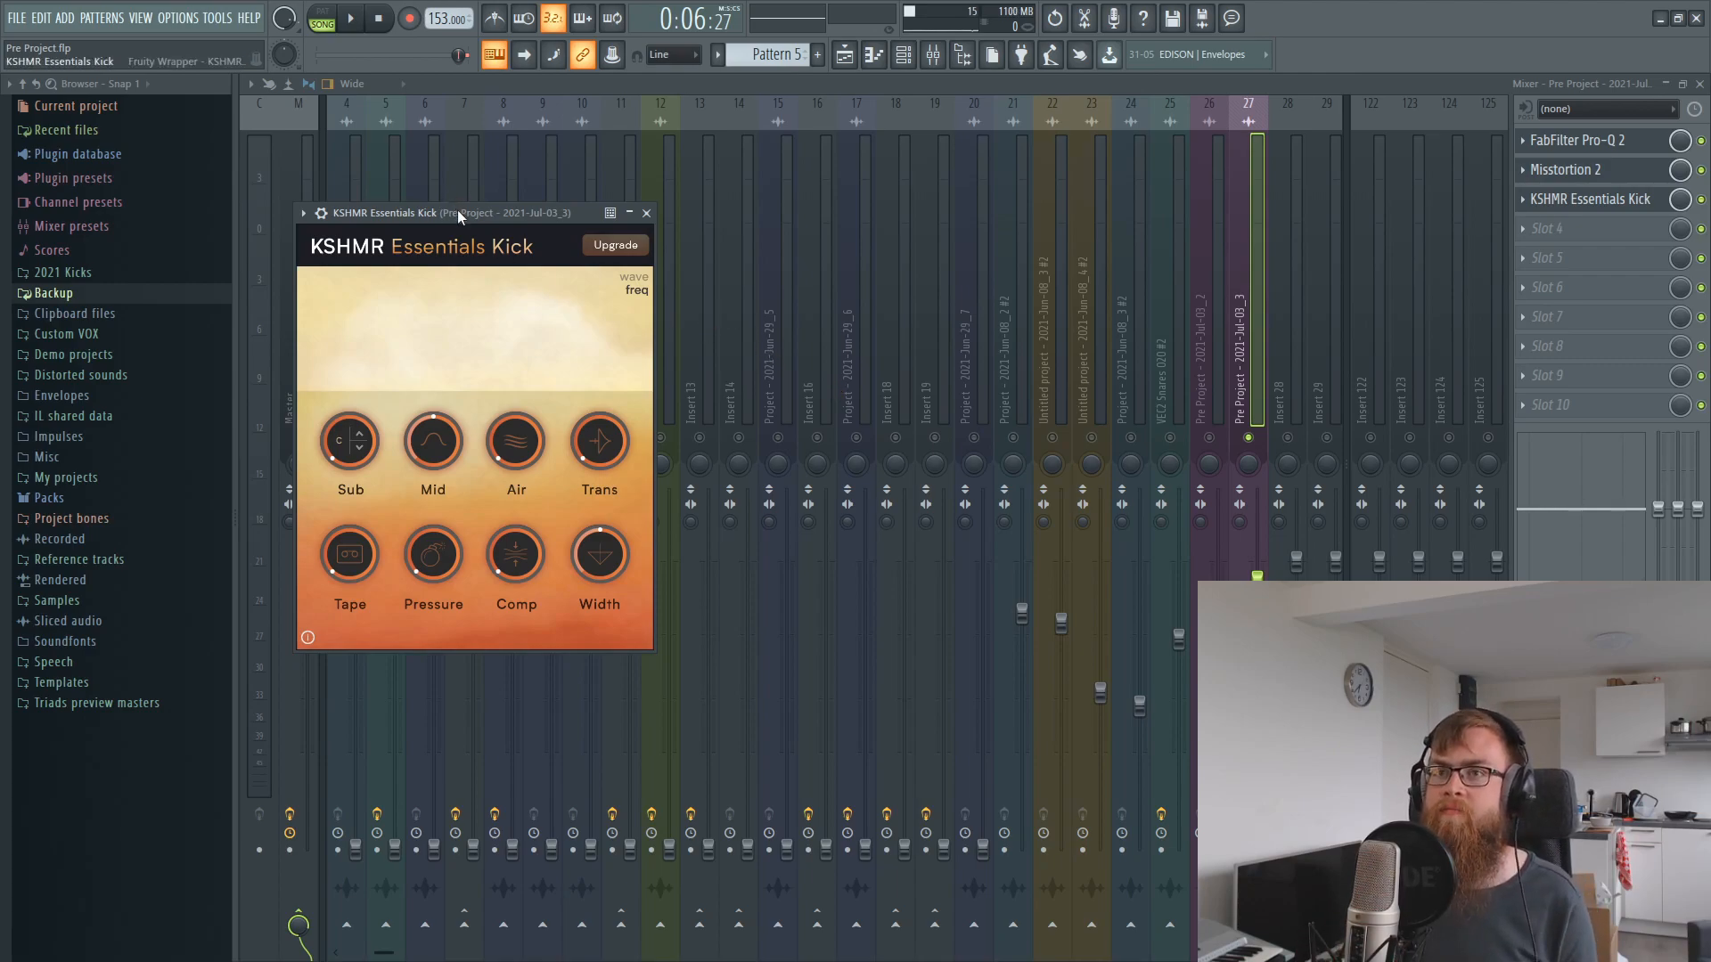
left_click_drag(456, 212, 718, 288)
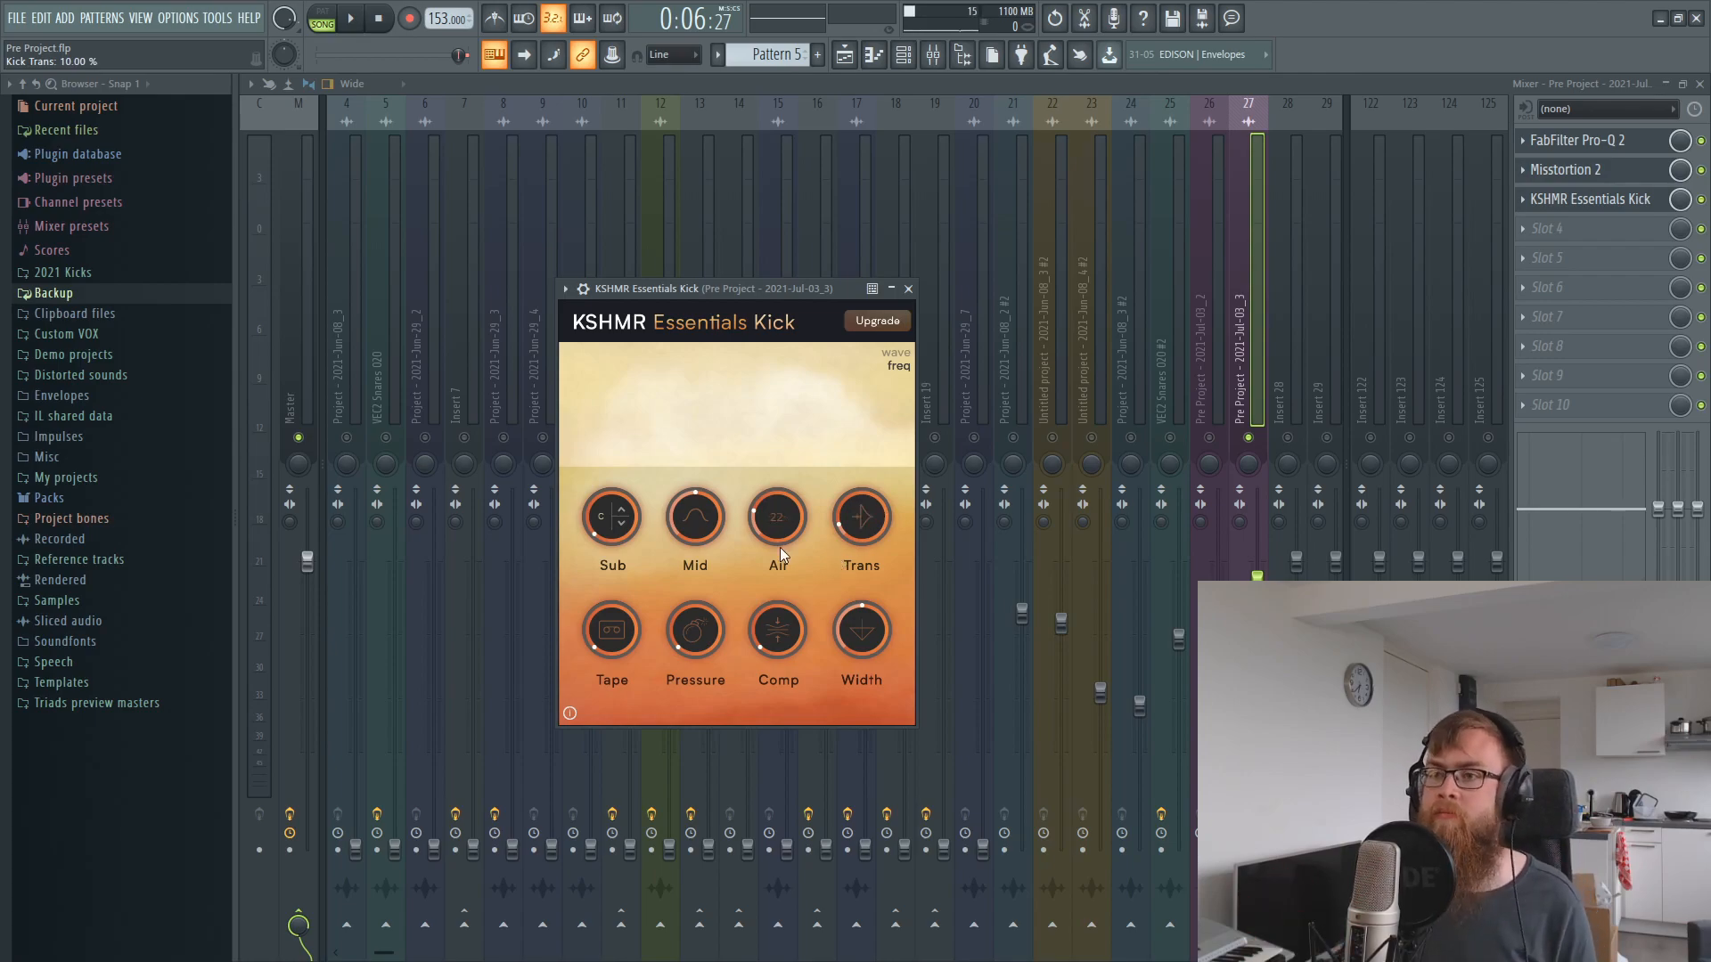
left_click_drag(701, 291, 752, 293)
key("space")
left_click_drag(823, 538, 895, 531)
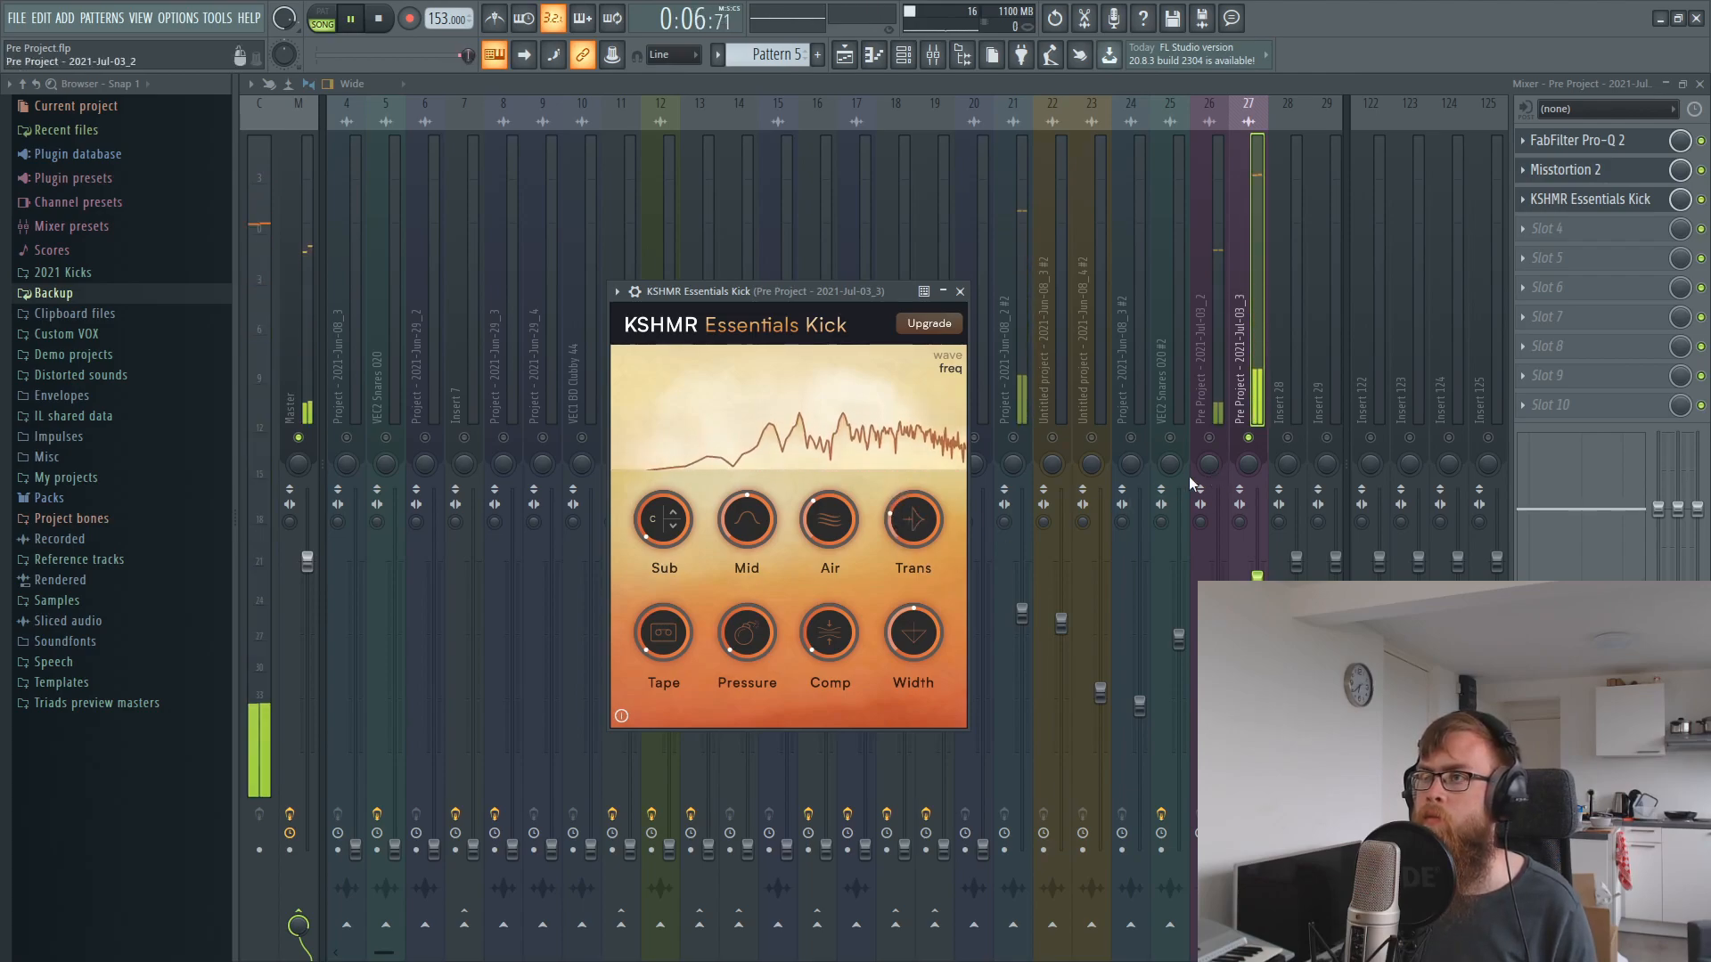
left_click_drag(1257, 583, 1256, 591)
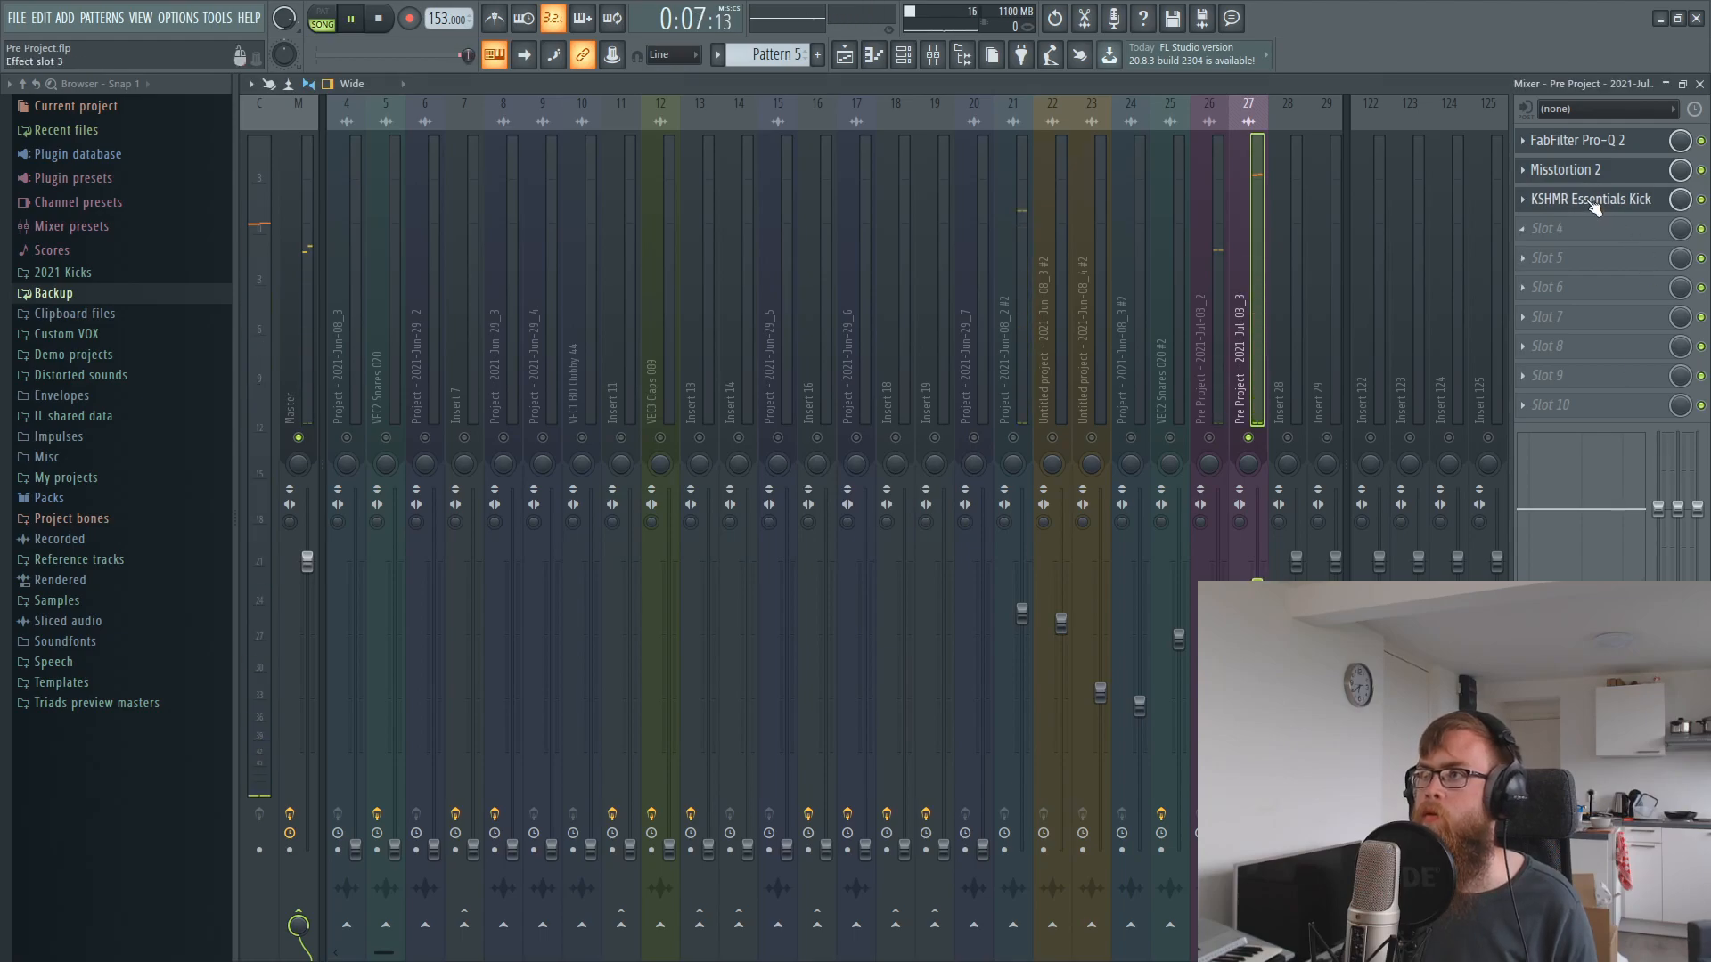
- Insert a second Pro-Q 2 before Essentials Kick with a slight bell boost and a lower bell of +0.86 dB at 449.53 Hz, Q 2.410
left_click(1545, 201)
left_click(1292, 504)
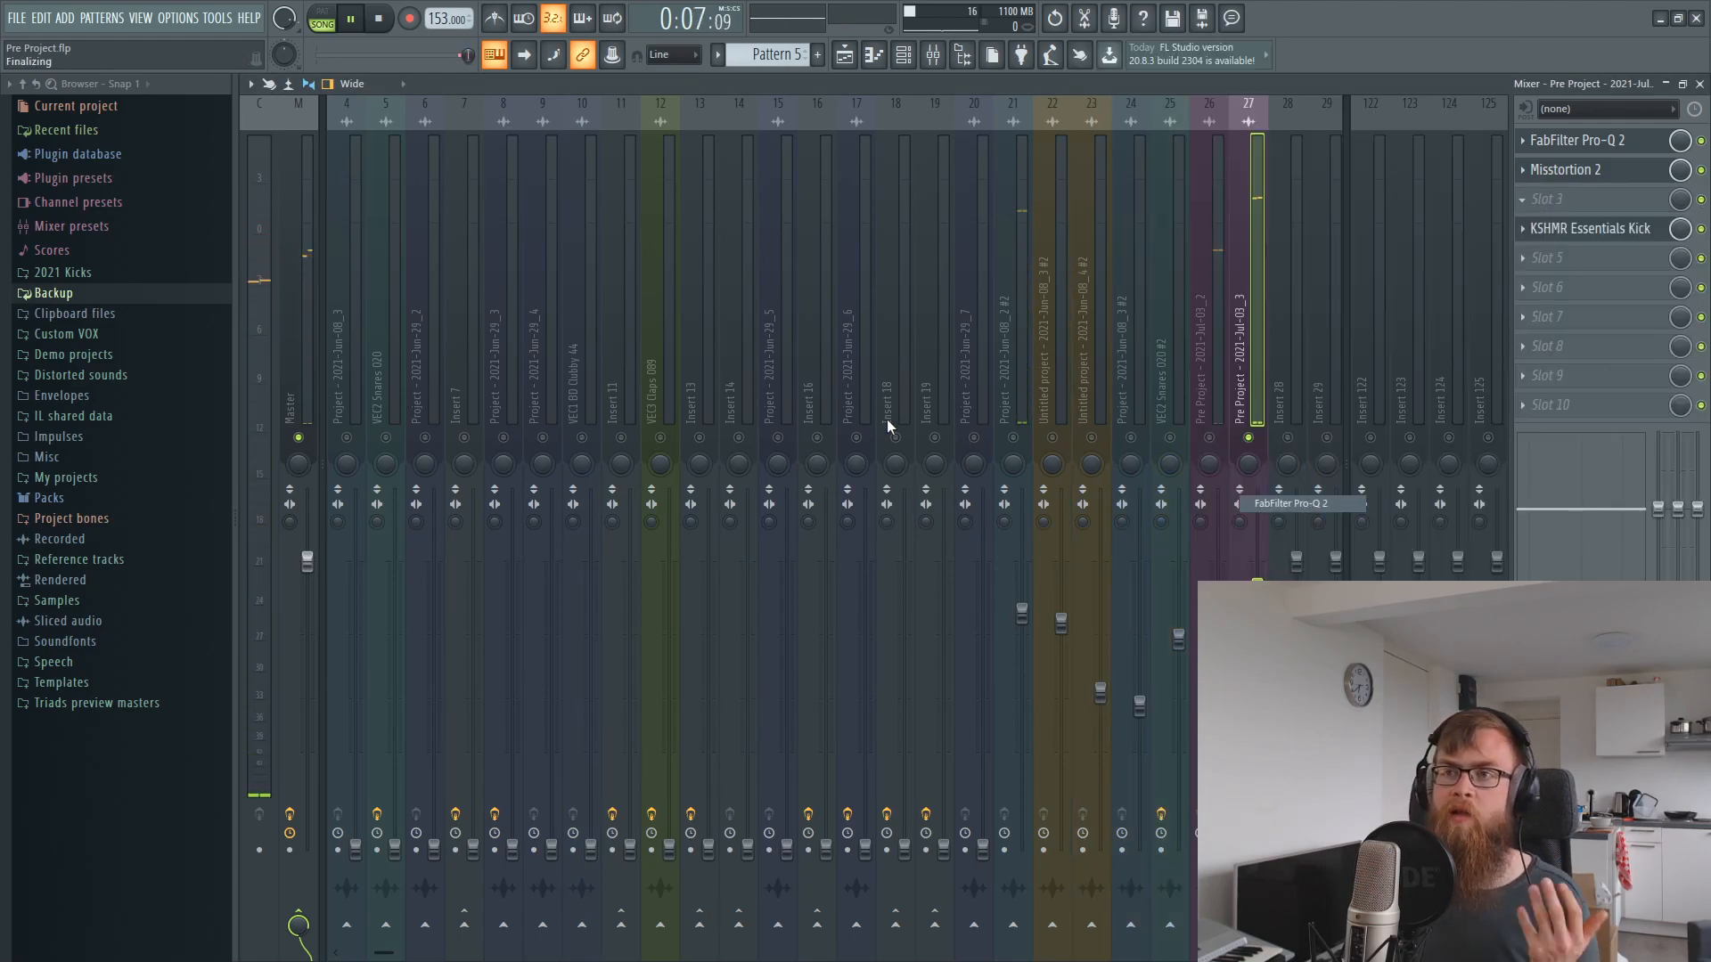
left_click_drag(703, 405, 778, 399)
scroll(709, 379, "up", 5)
left_click(708, 403)
scroll(708, 402, "up", 5)
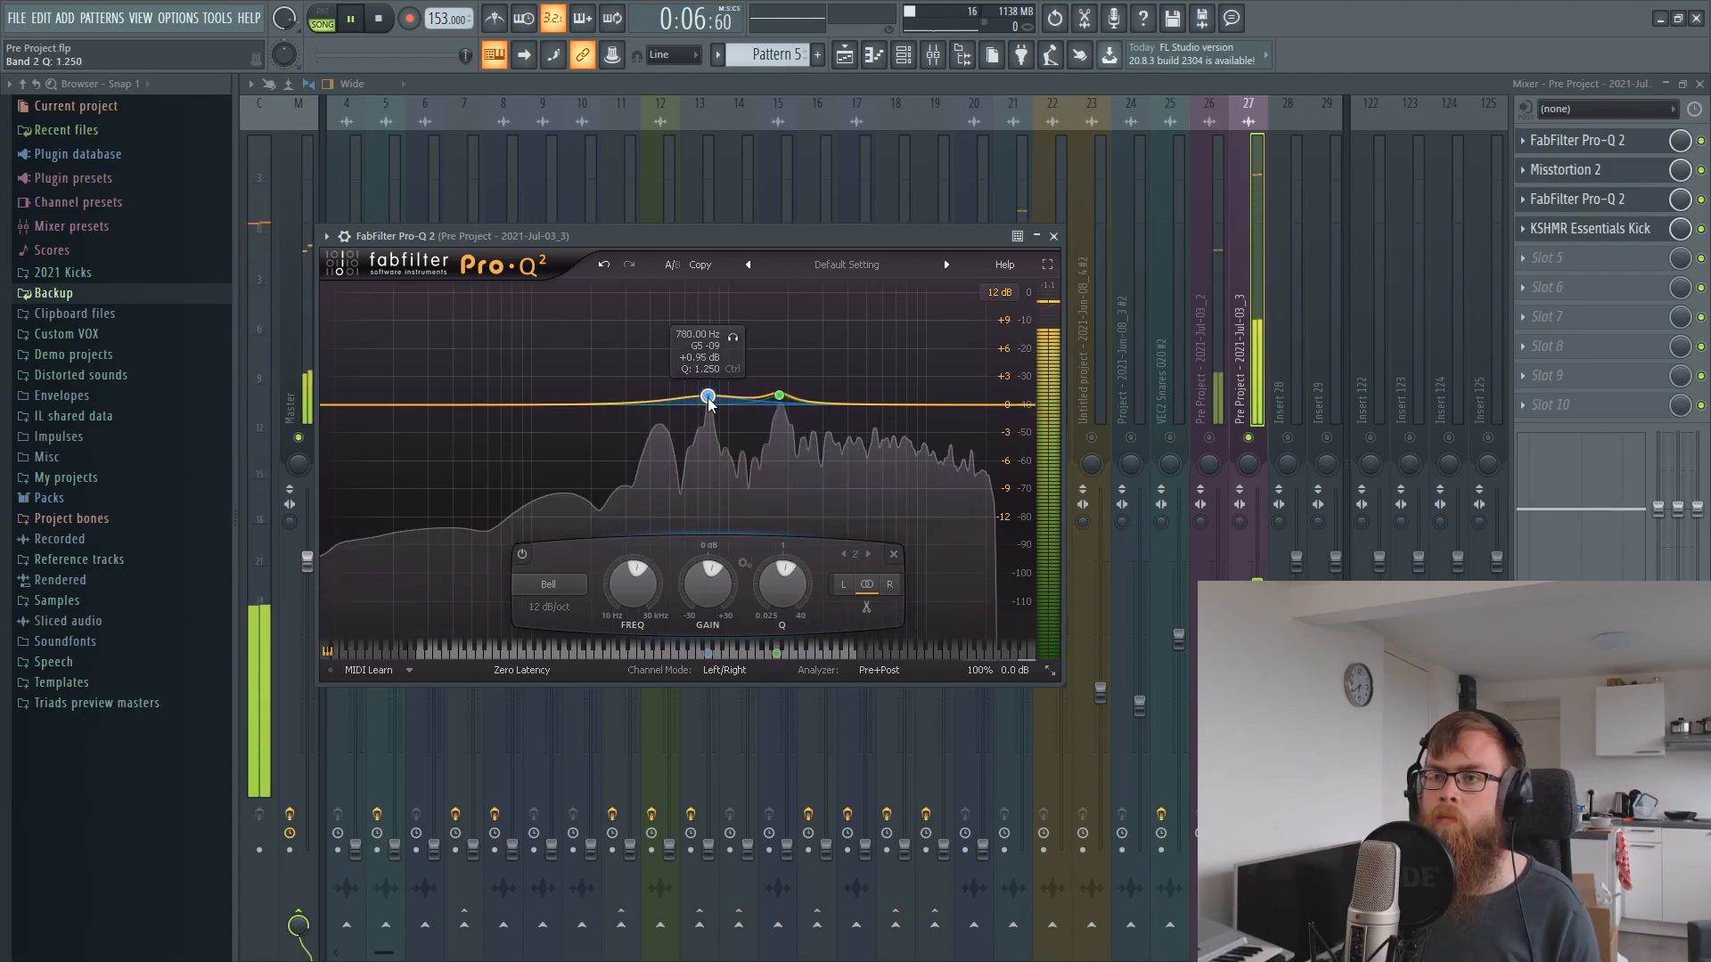
left_click_drag(708, 403, 662, 406)
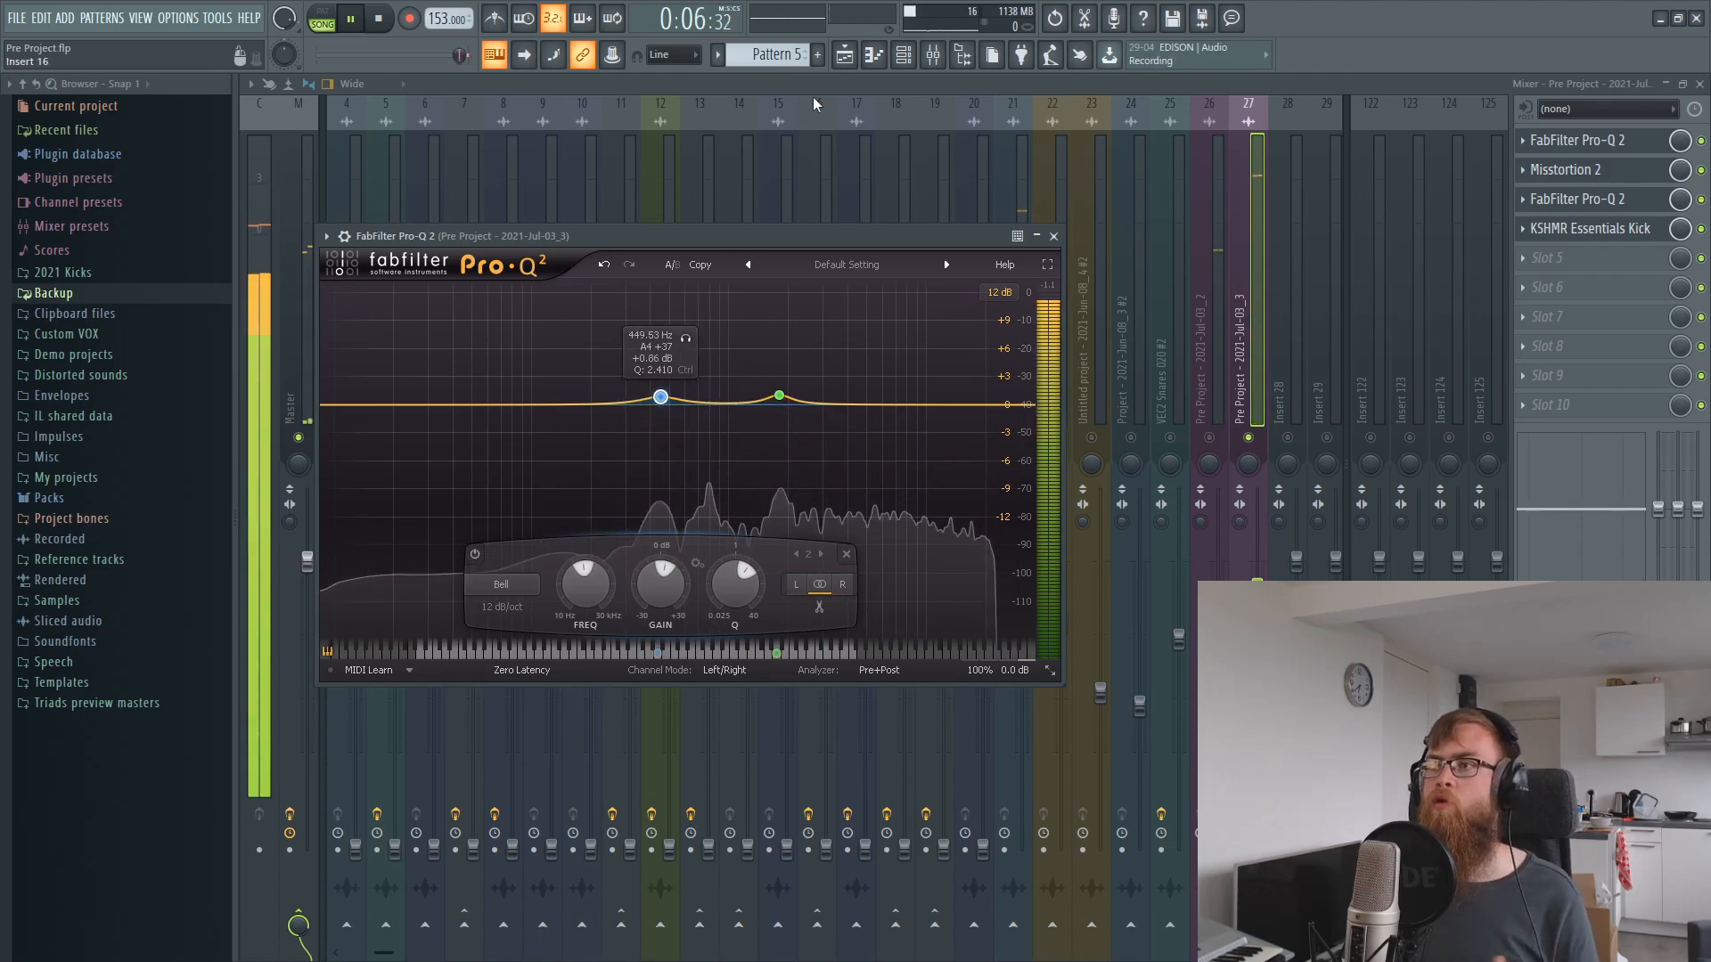
key("Escape")
key("space")
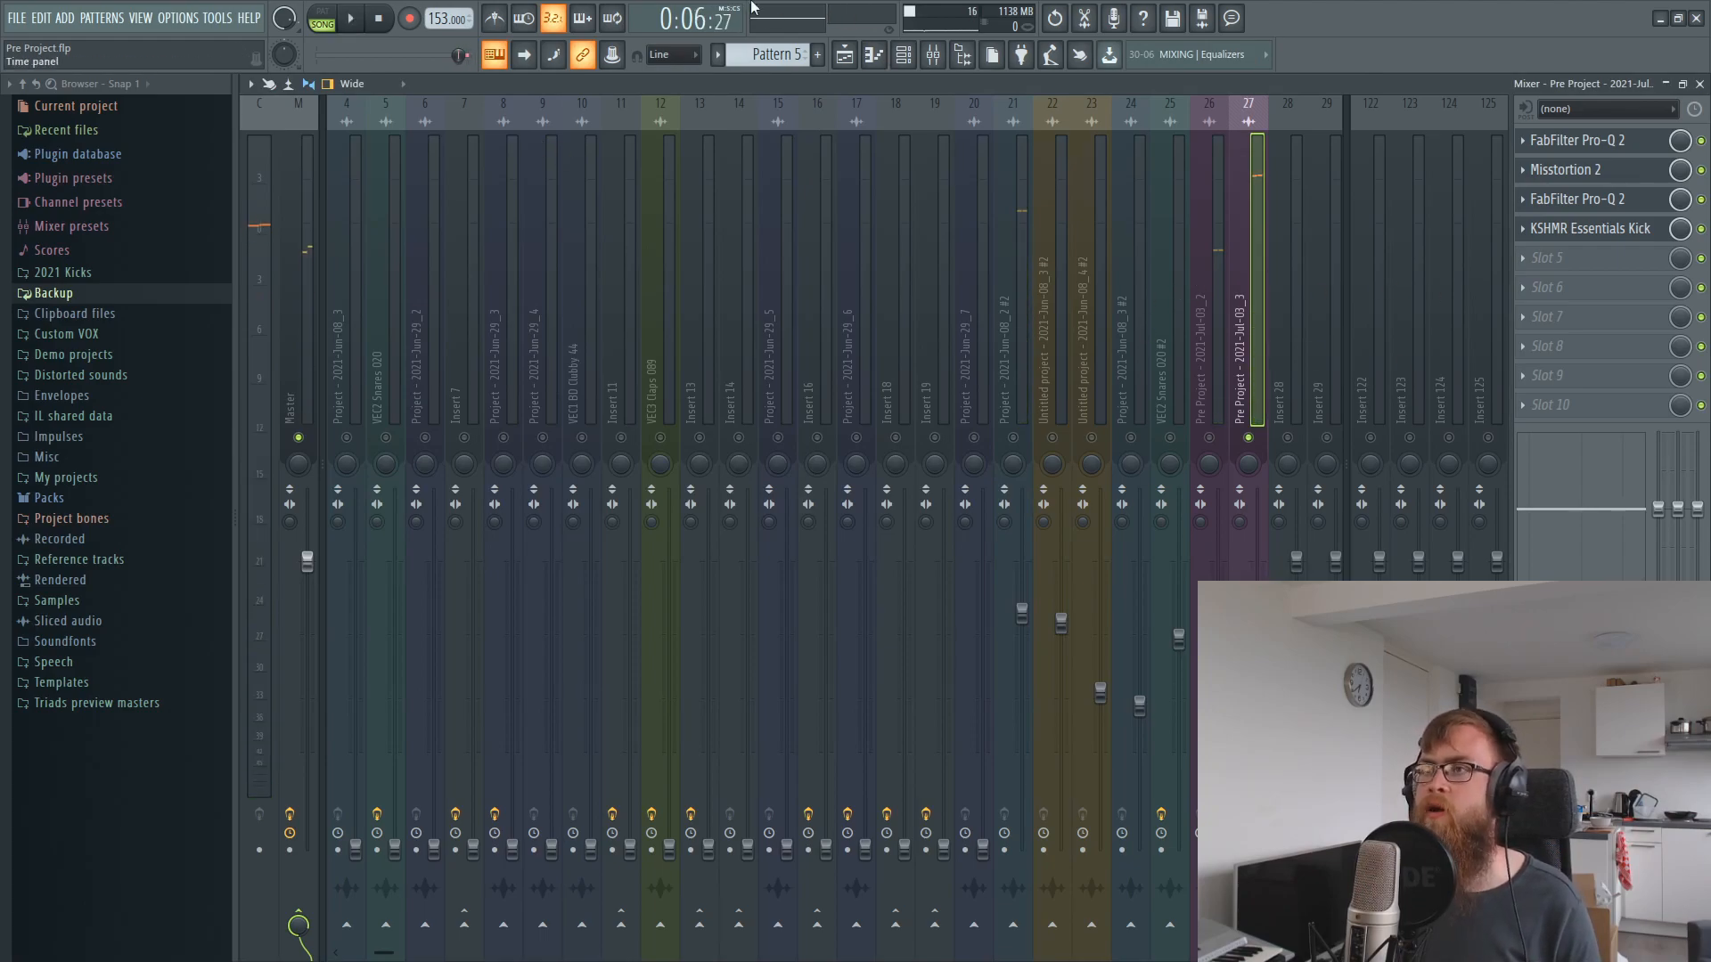
- Record the processed tick from the master into Edison and replace the Track 5 clip with the new recording
left_click(1084, 18)
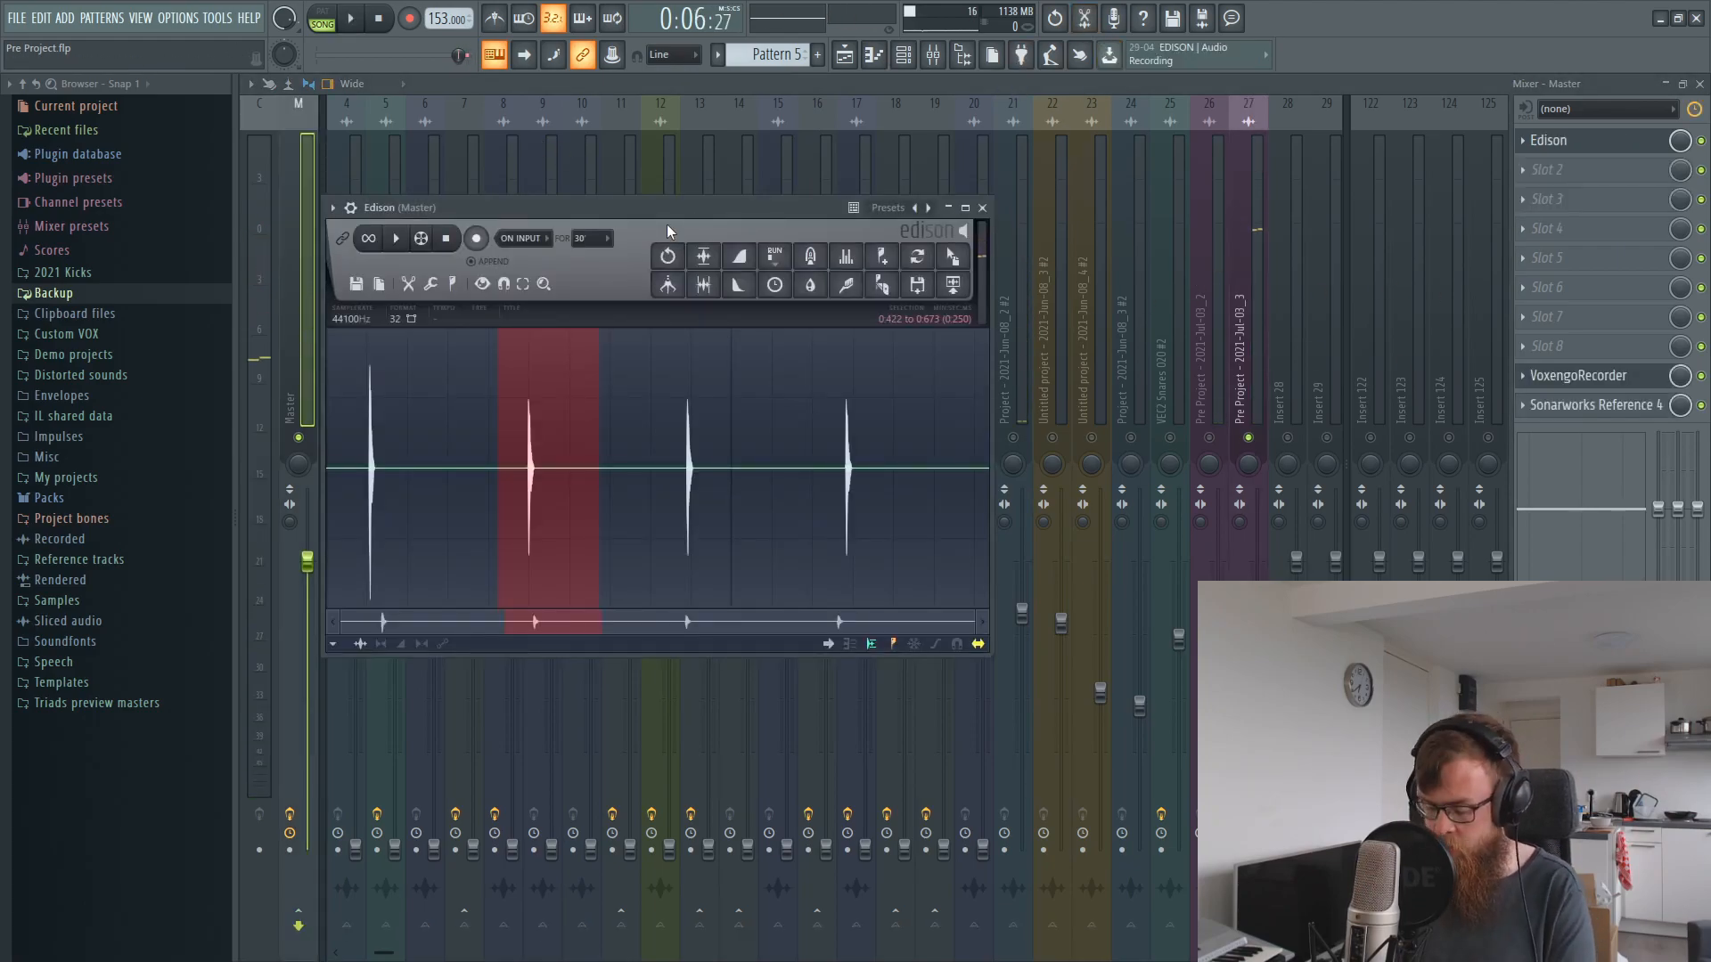
left_click(668, 256)
left_click(475, 237)
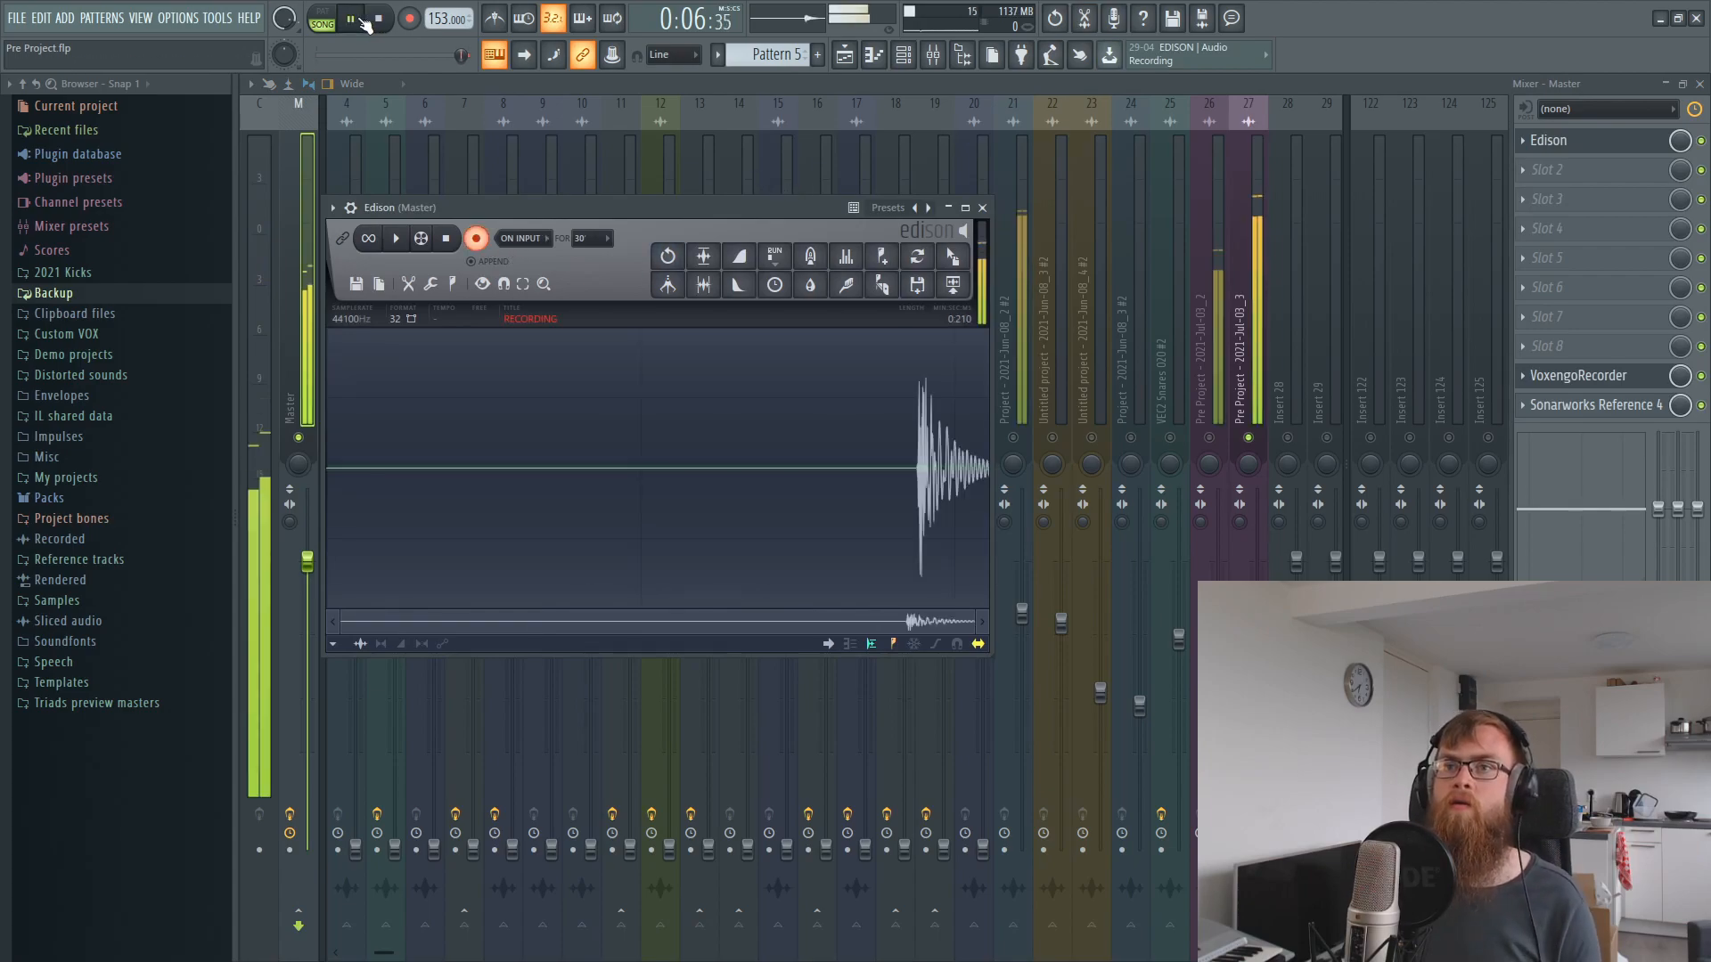
left_click(1699, 84)
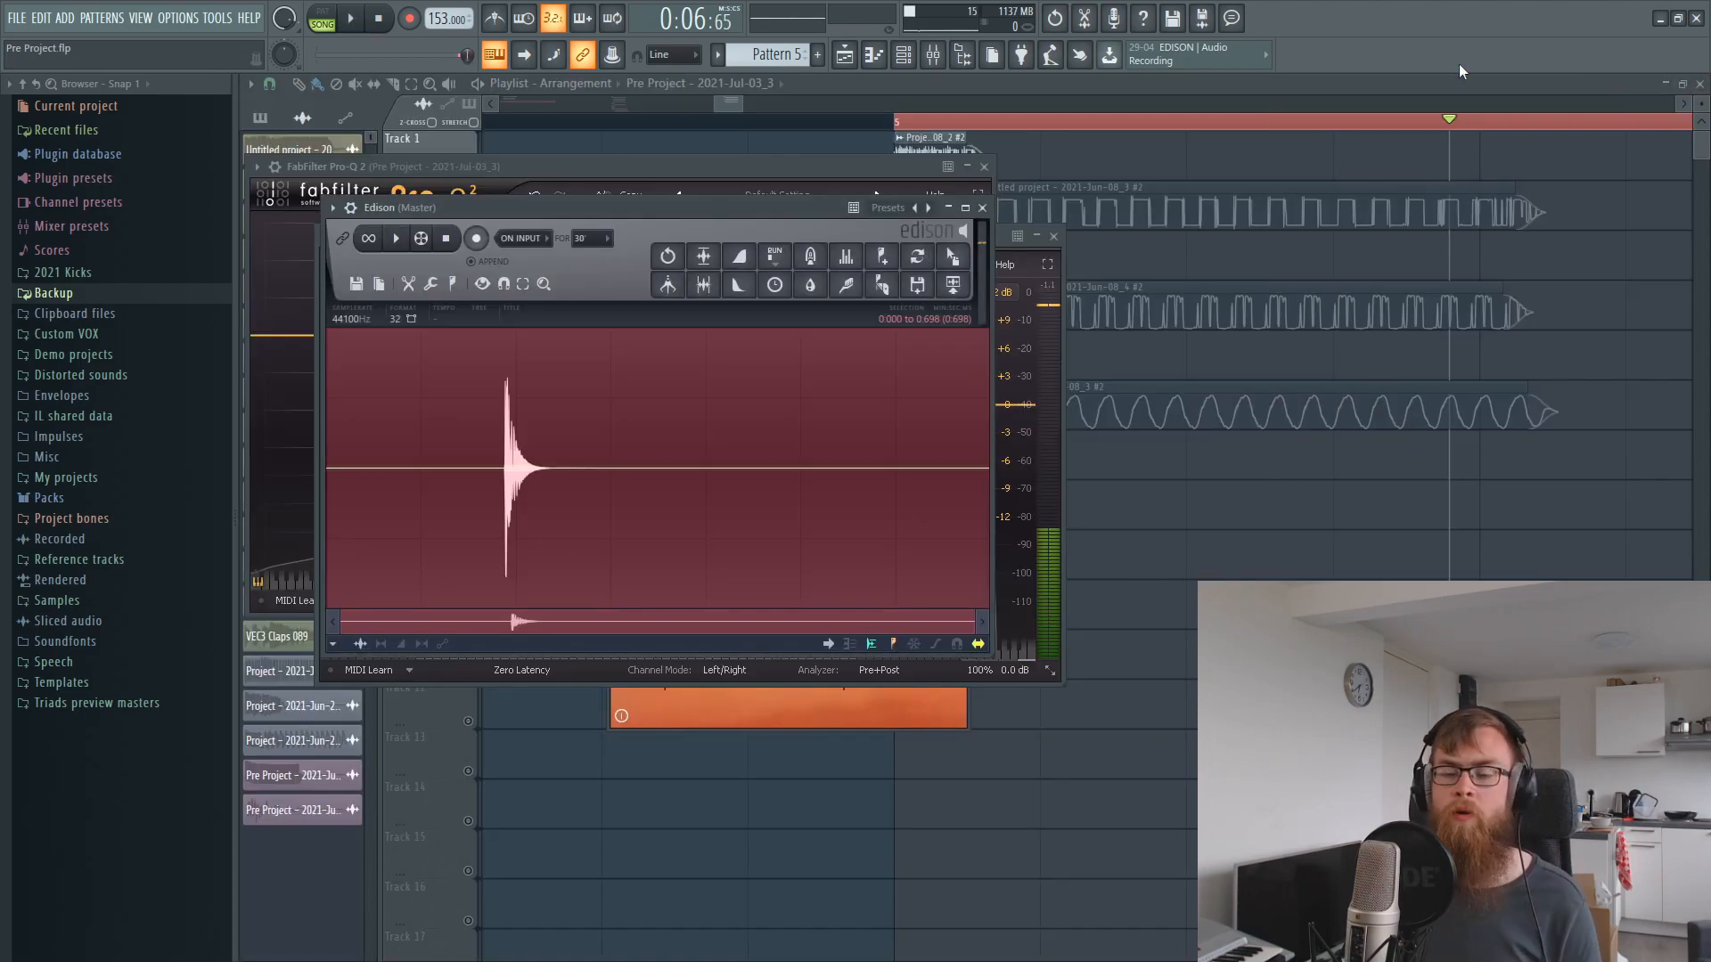
left_click_drag(951, 258, 976, 456)
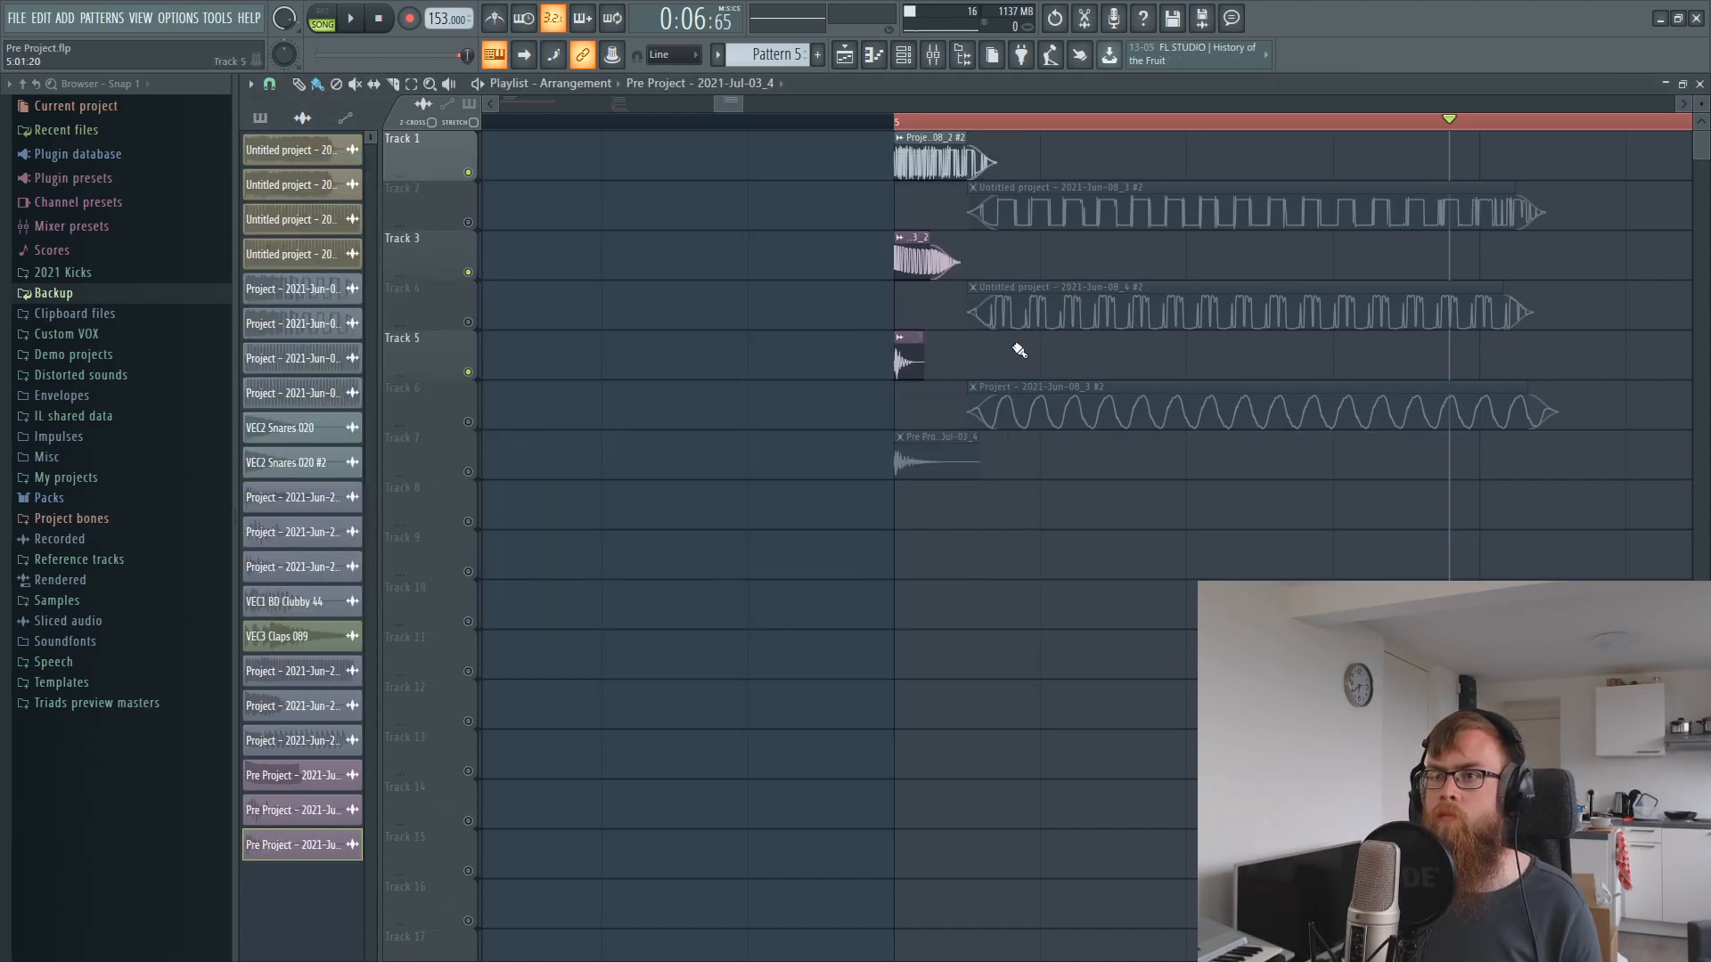
right_click(911, 364)
left_click_drag(925, 459, 926, 359)
- Set the new Track 5 clip's declicking mode to Generic (bleeding) and shorten the clip to 0:00:03
double_click(926, 358)
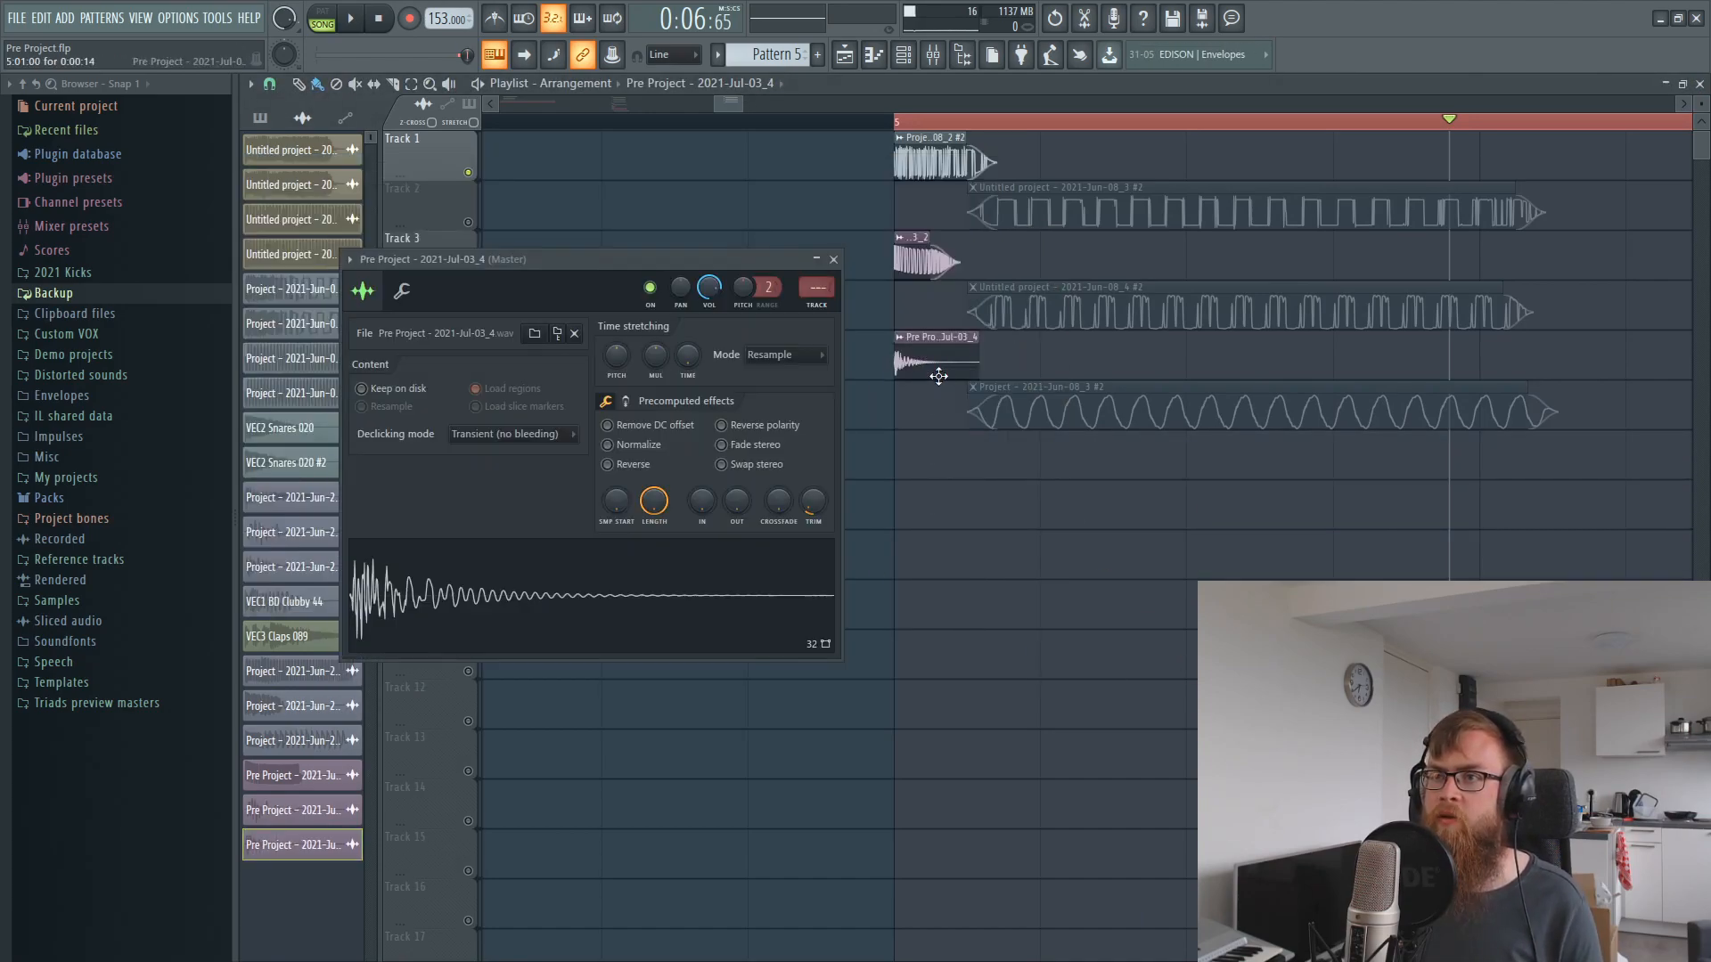
left_click(512, 434)
left_click(506, 504)
key("Escape")
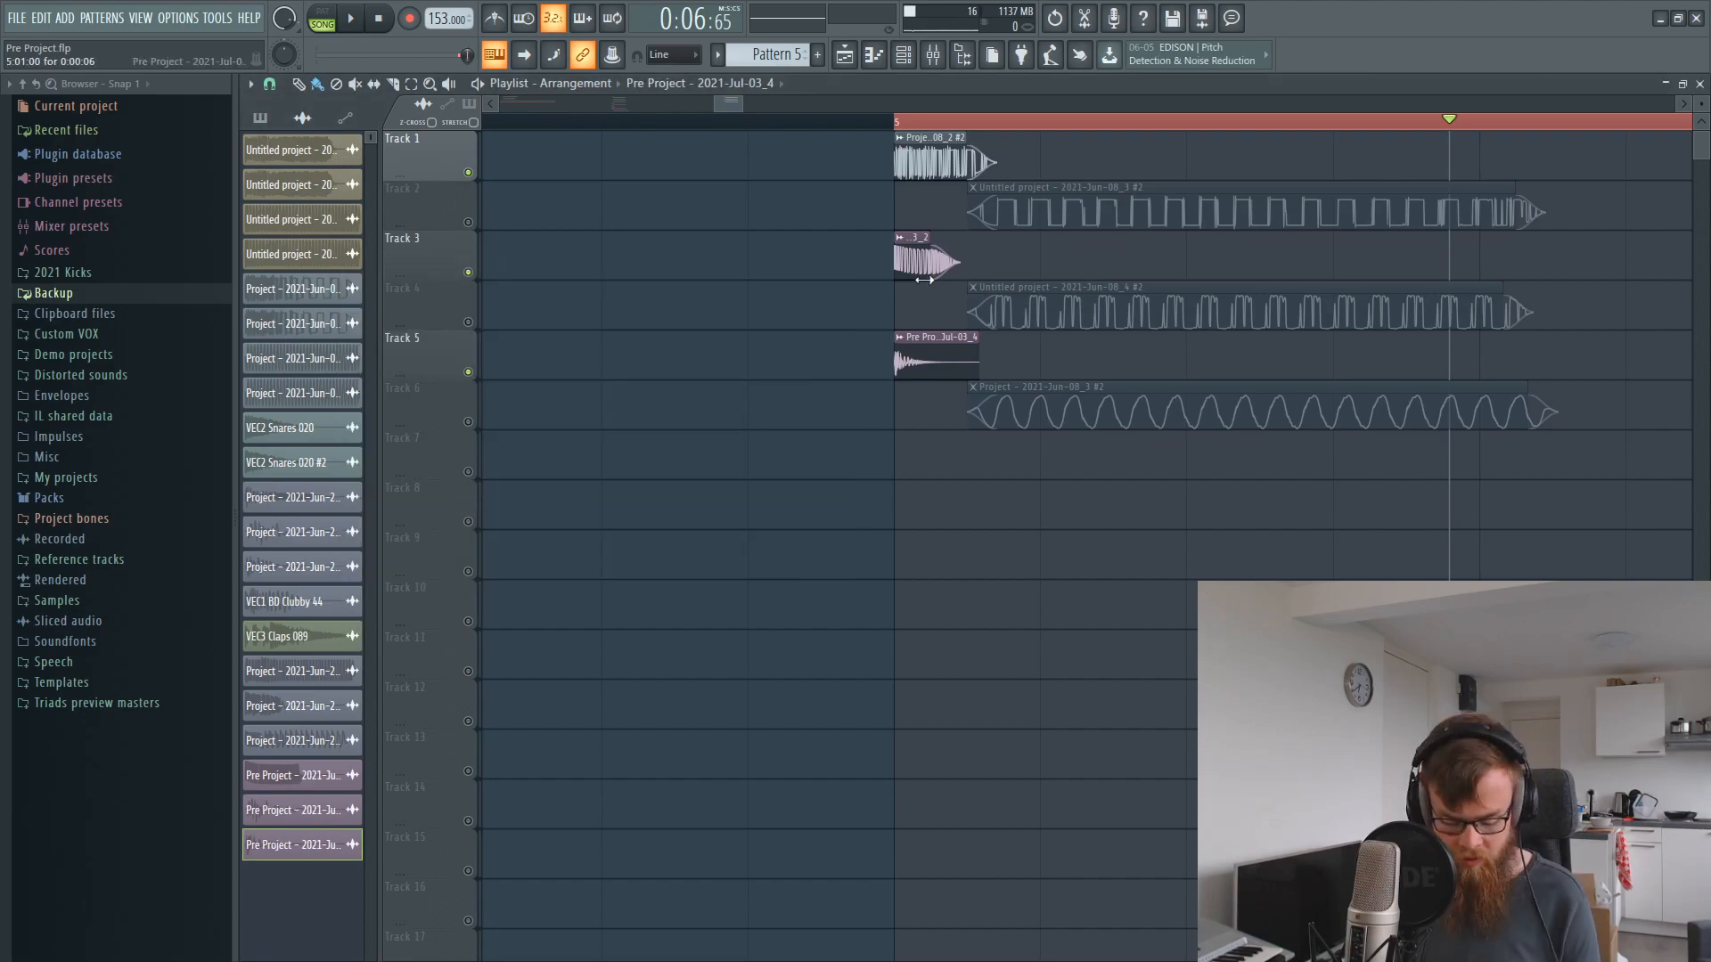
left_click_drag(976, 355, 931, 351)
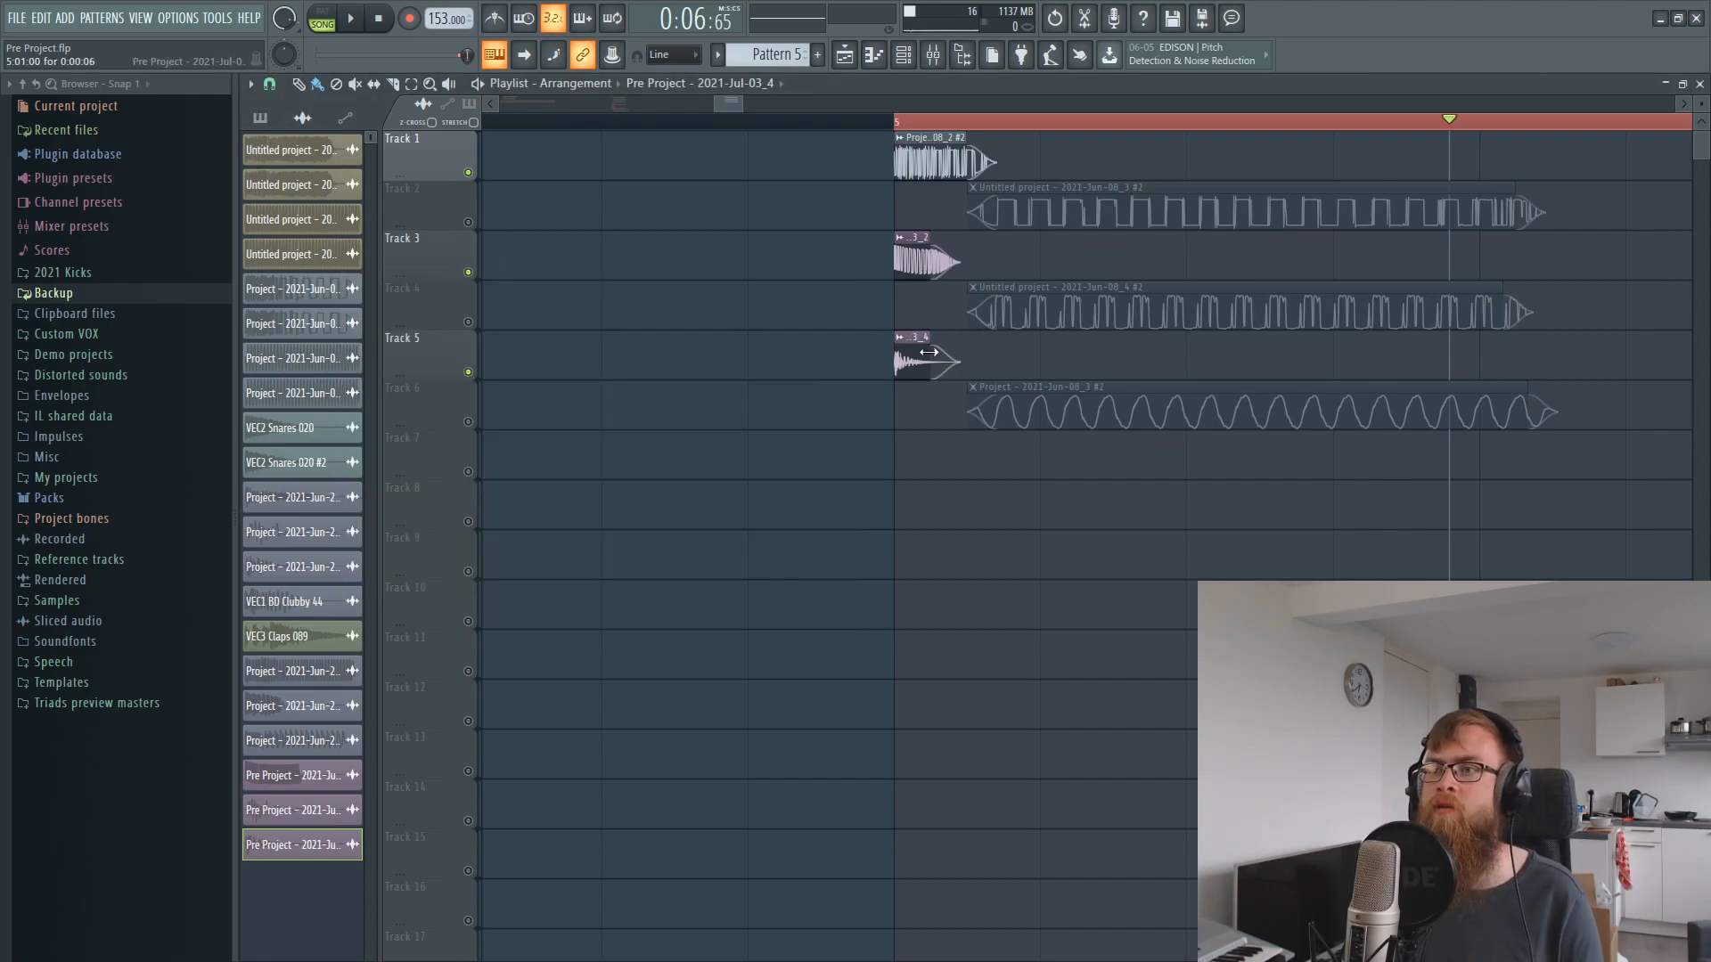
scroll(920, 150, "up", 1)
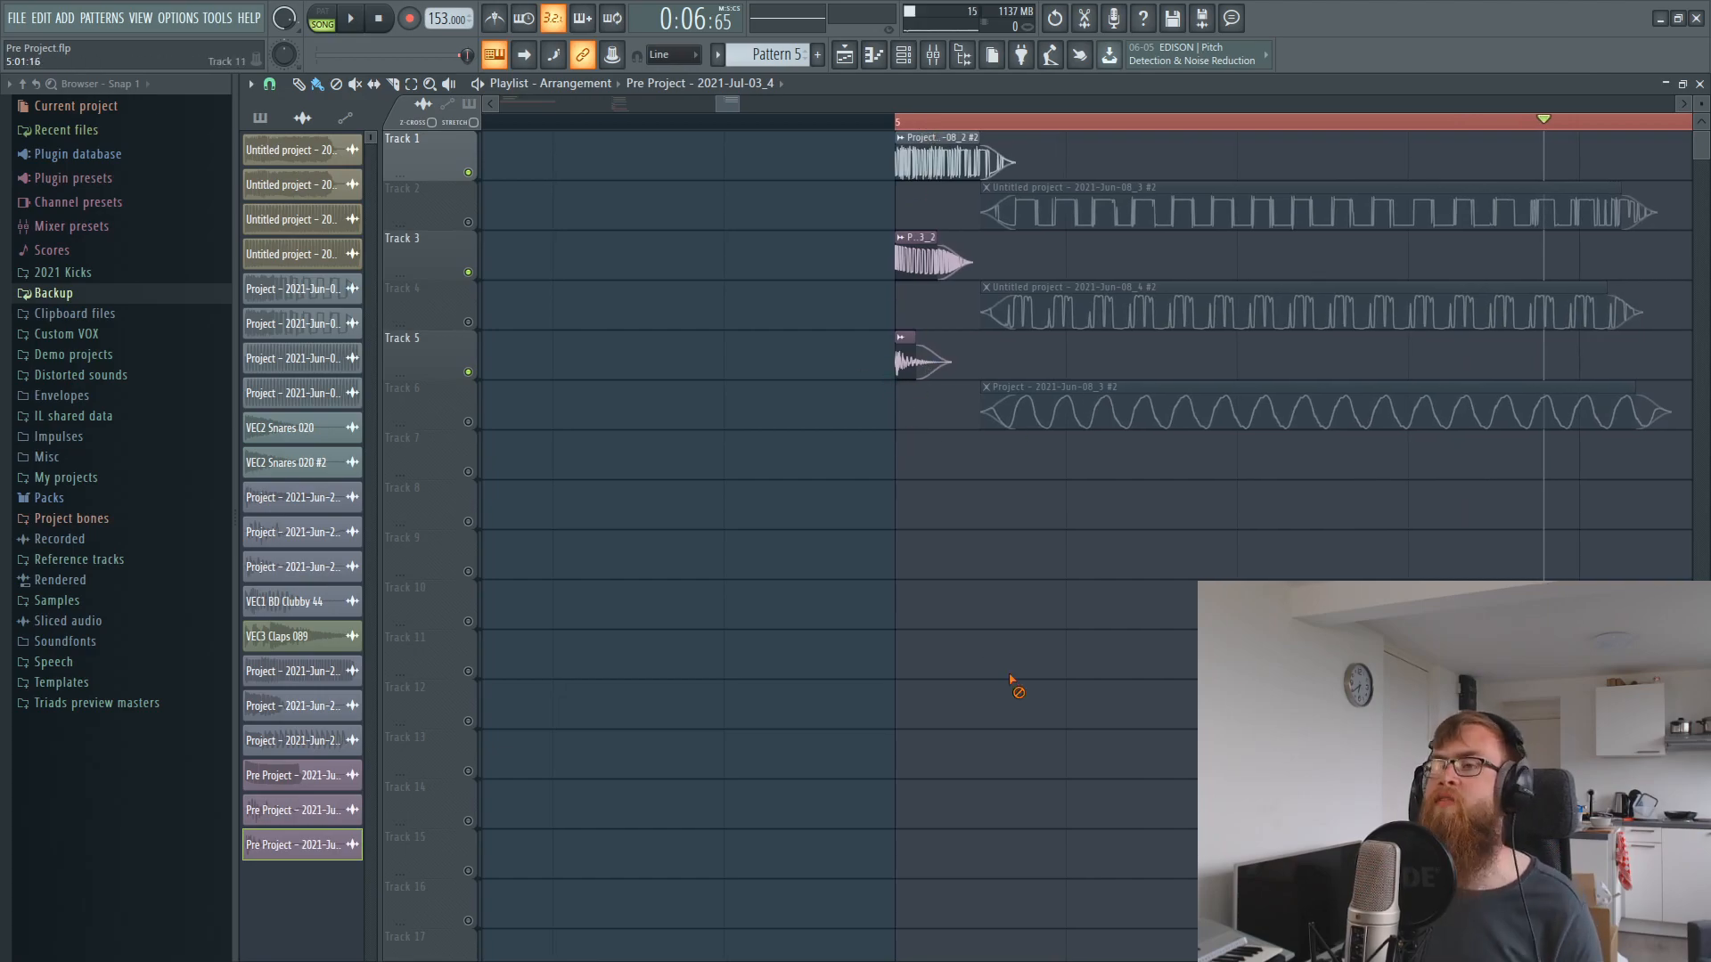
- Unmute mixer inserts 21 and 26 and play the layers together
left_click(935, 58)
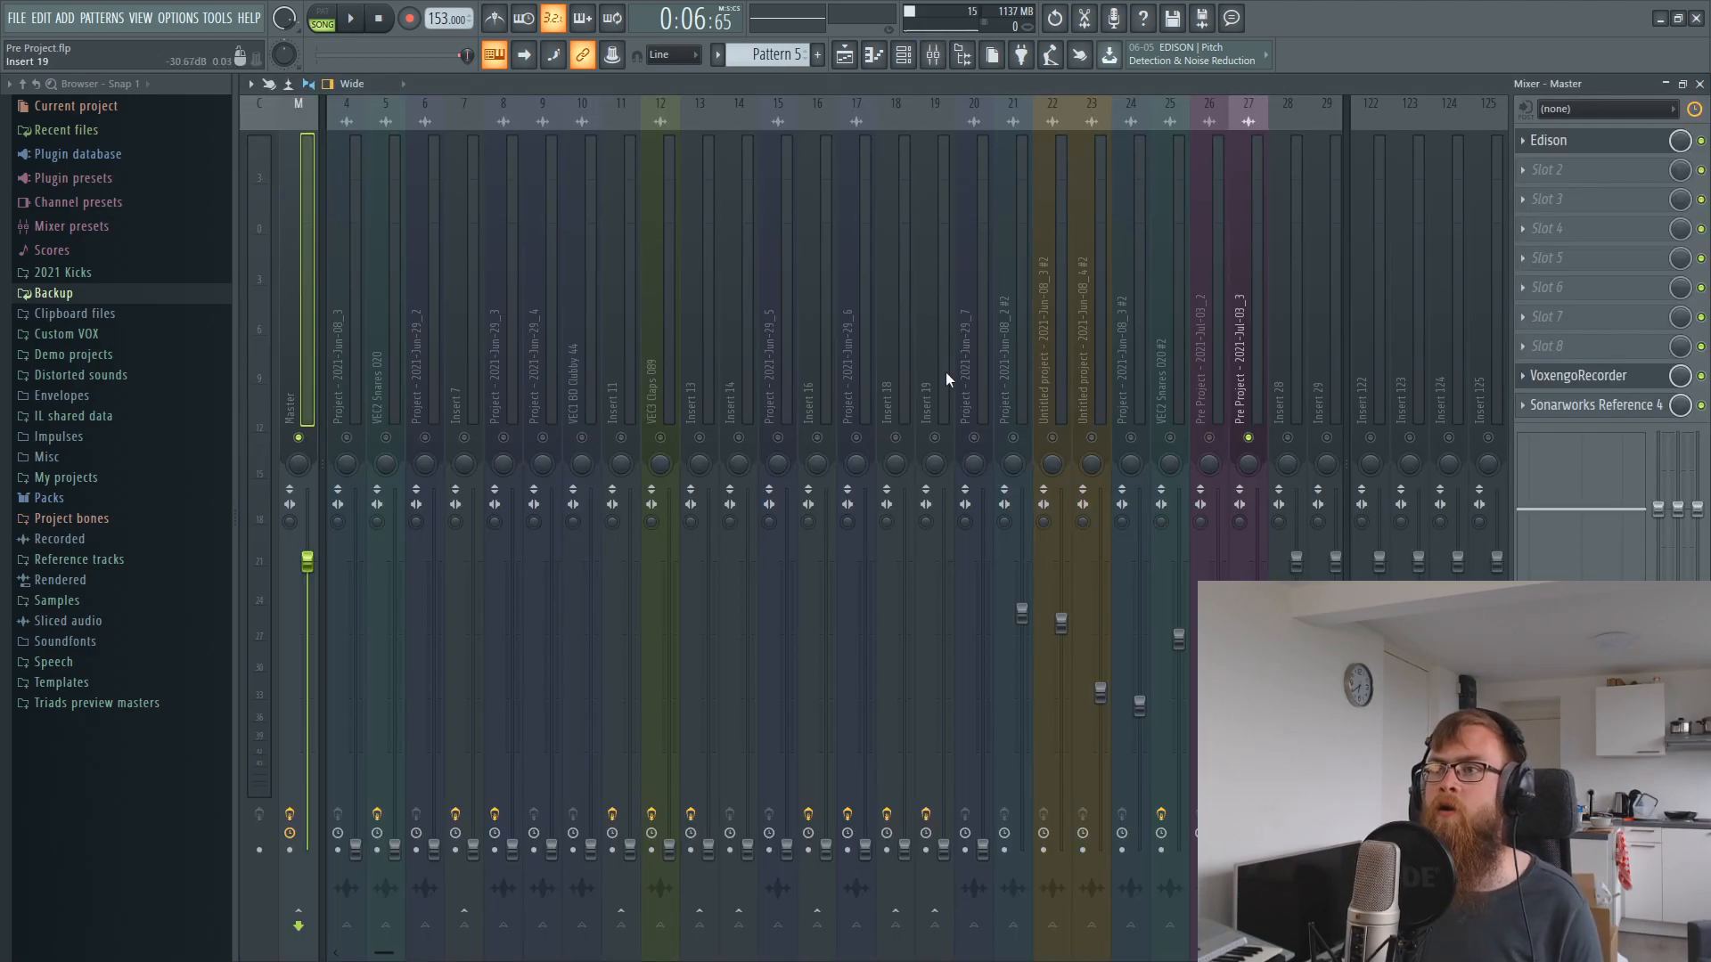
left_click(844, 56)
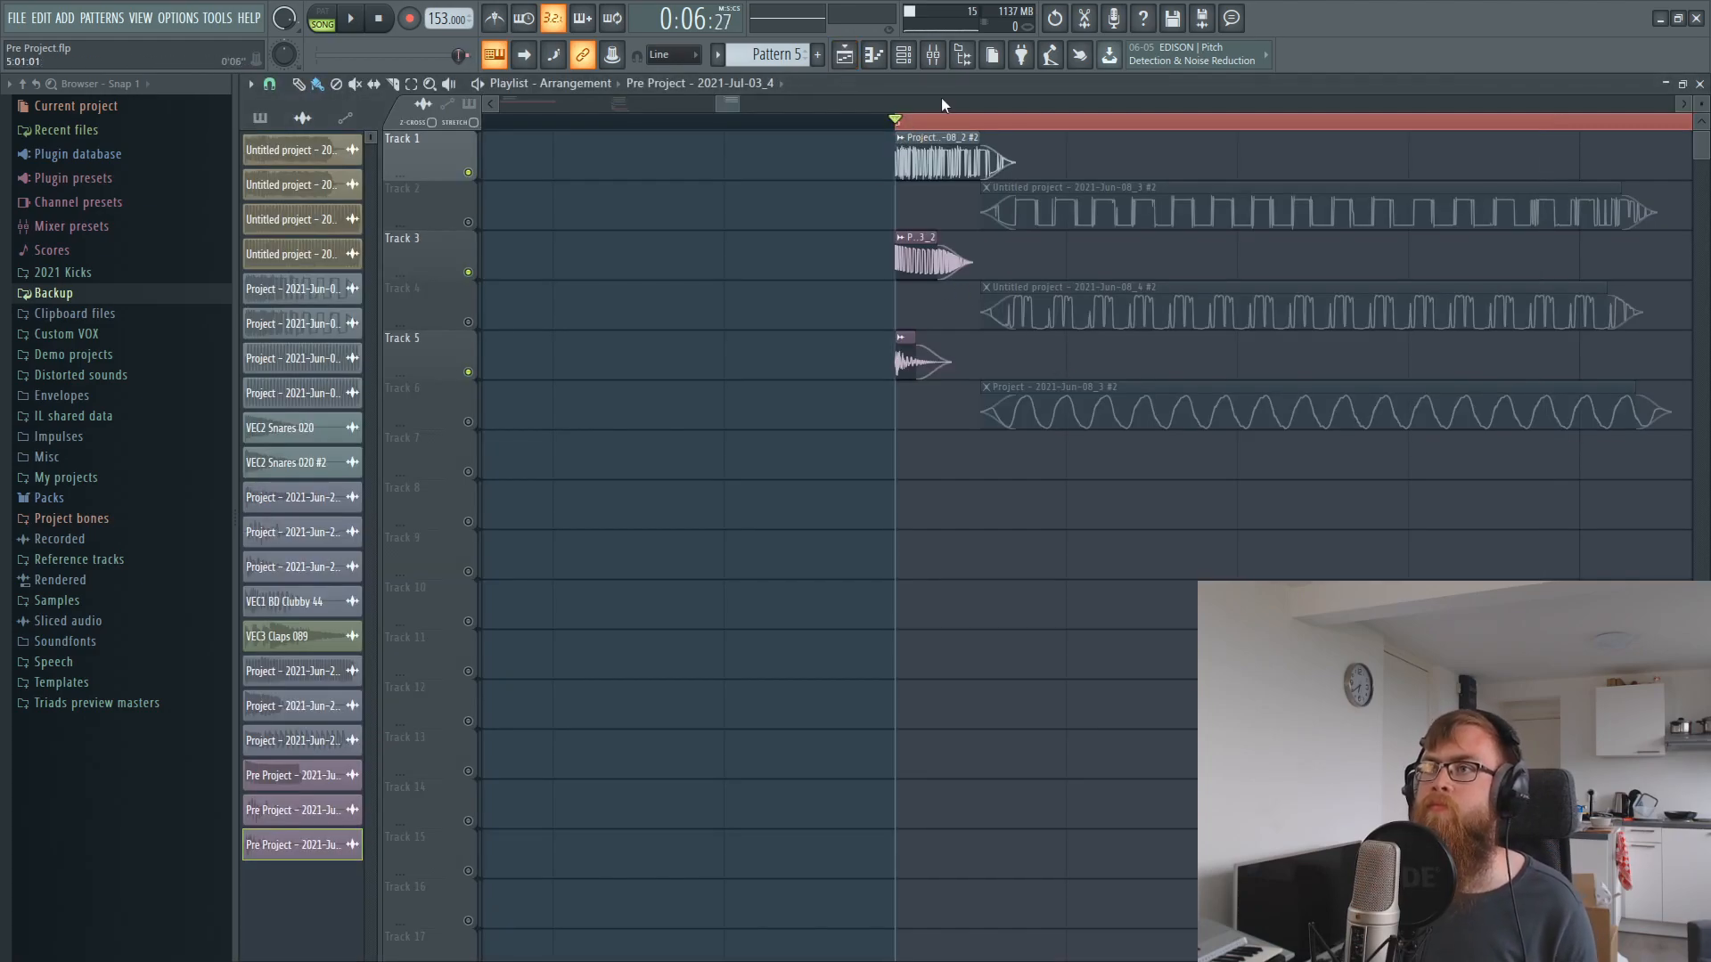
left_click(932, 55)
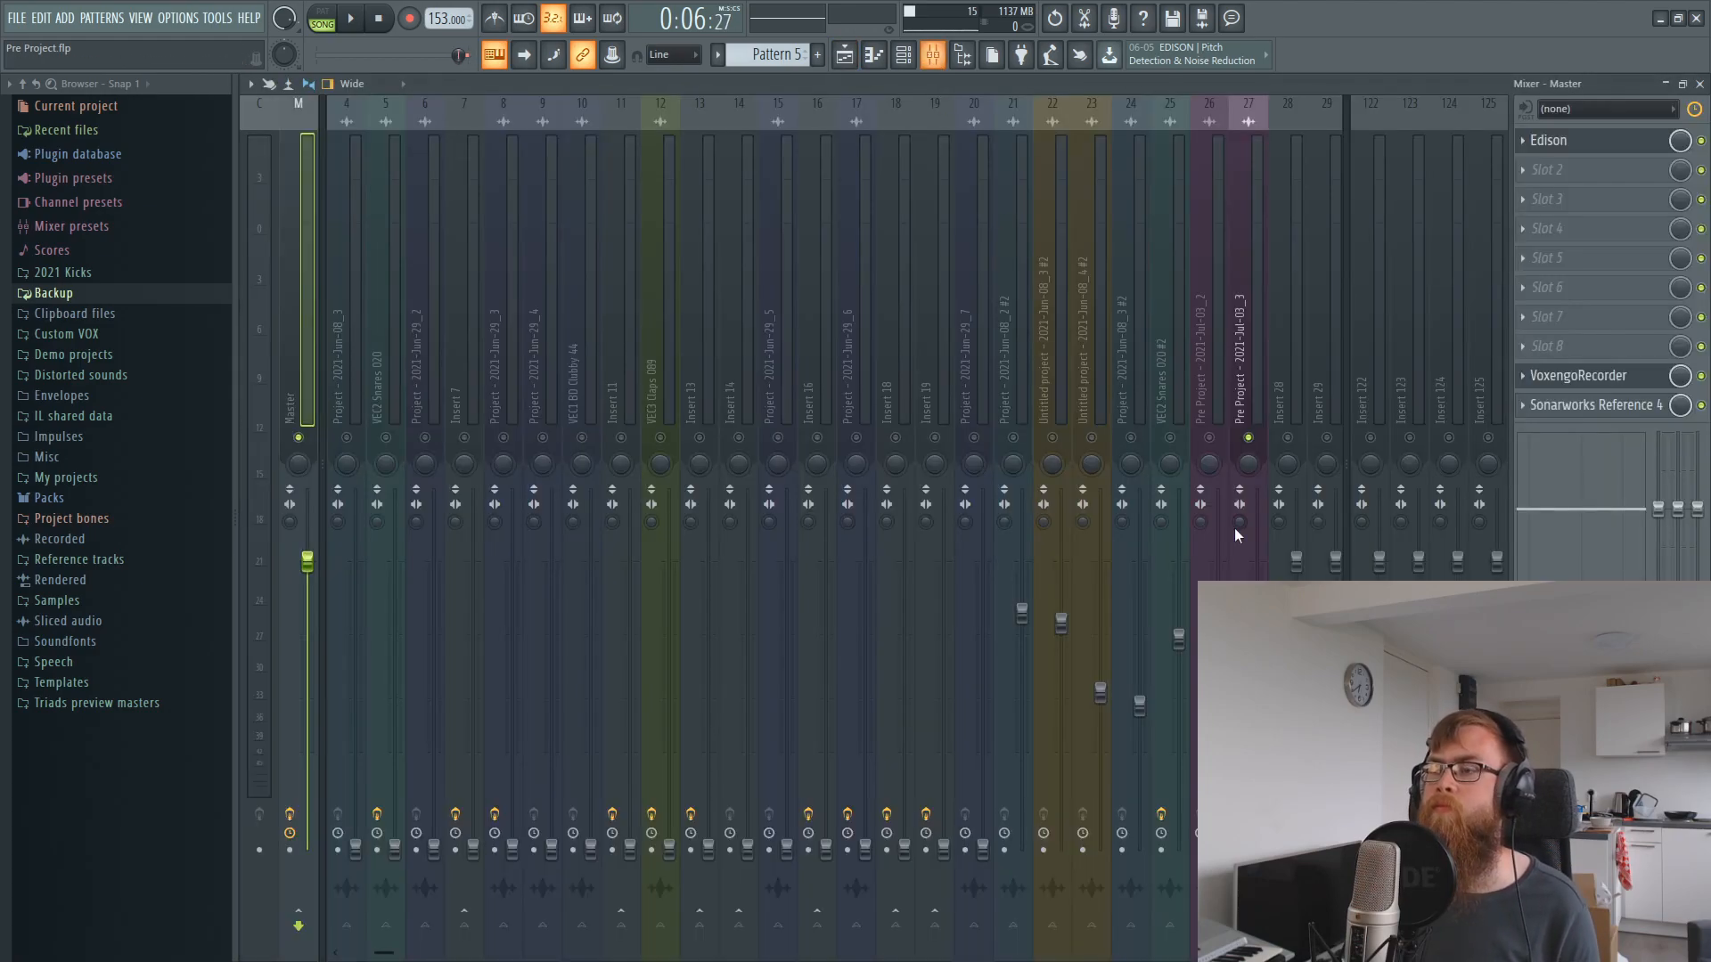
left_click(1132, 438)
left_click(1131, 438)
left_click(1209, 438)
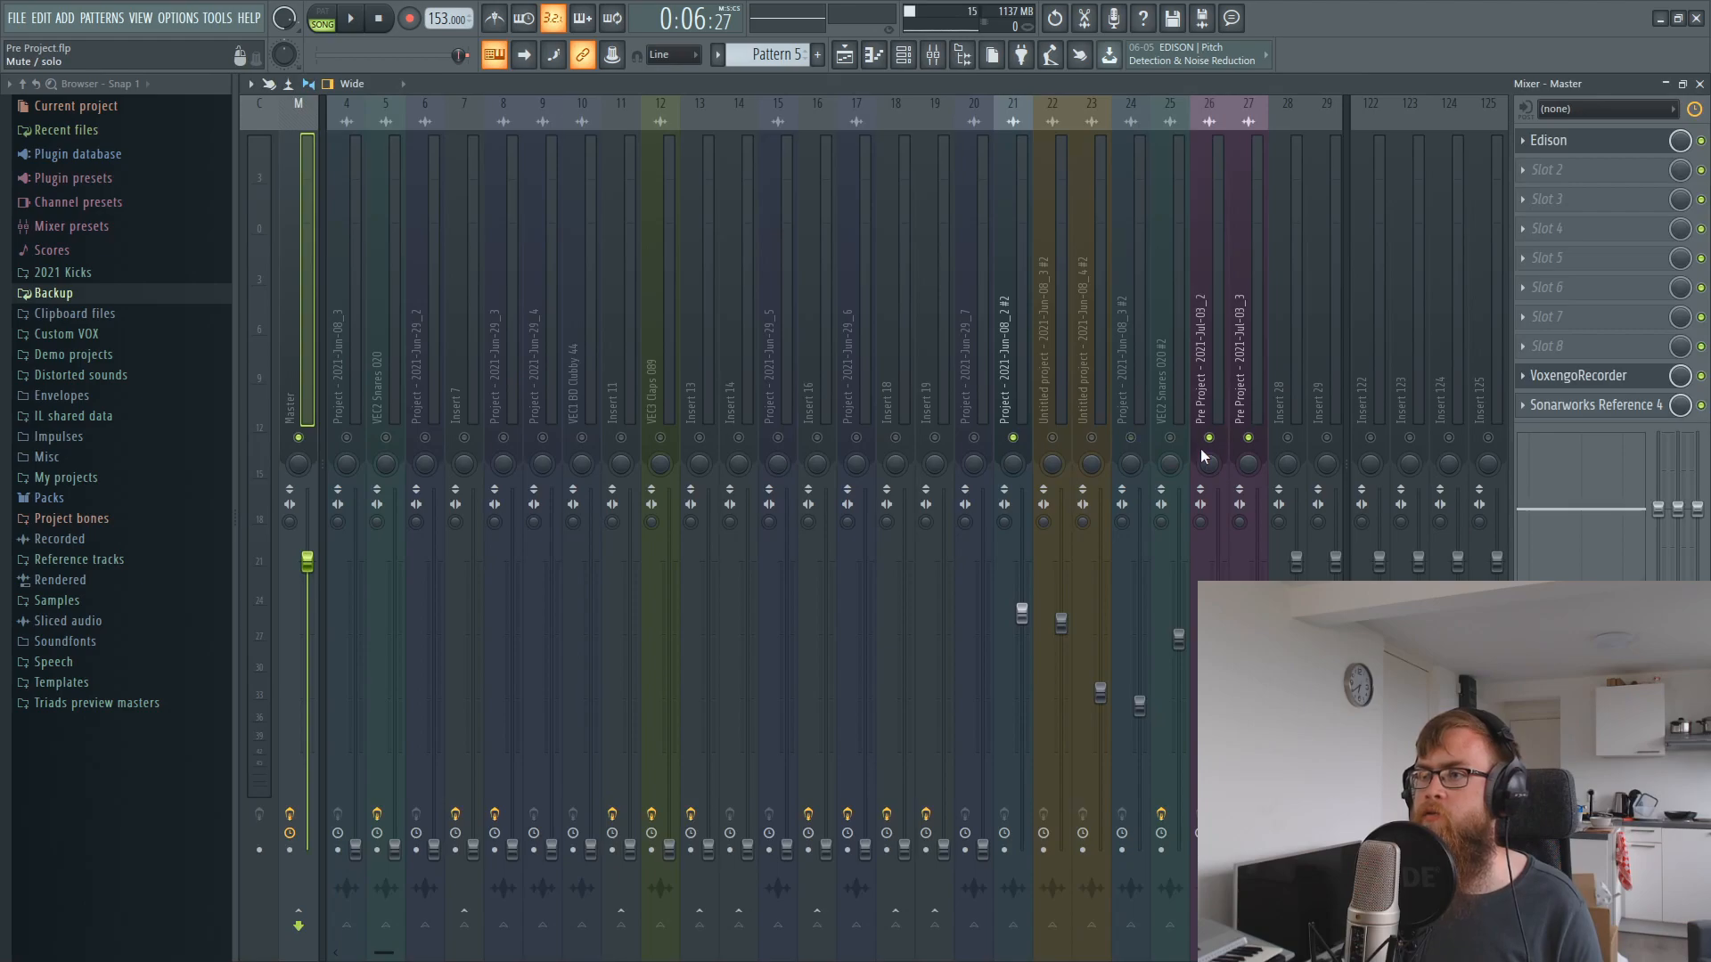
key("space")
key("space")
- Route the recorded Track 5 clip to the free mixer insert 28
left_click(872, 60)
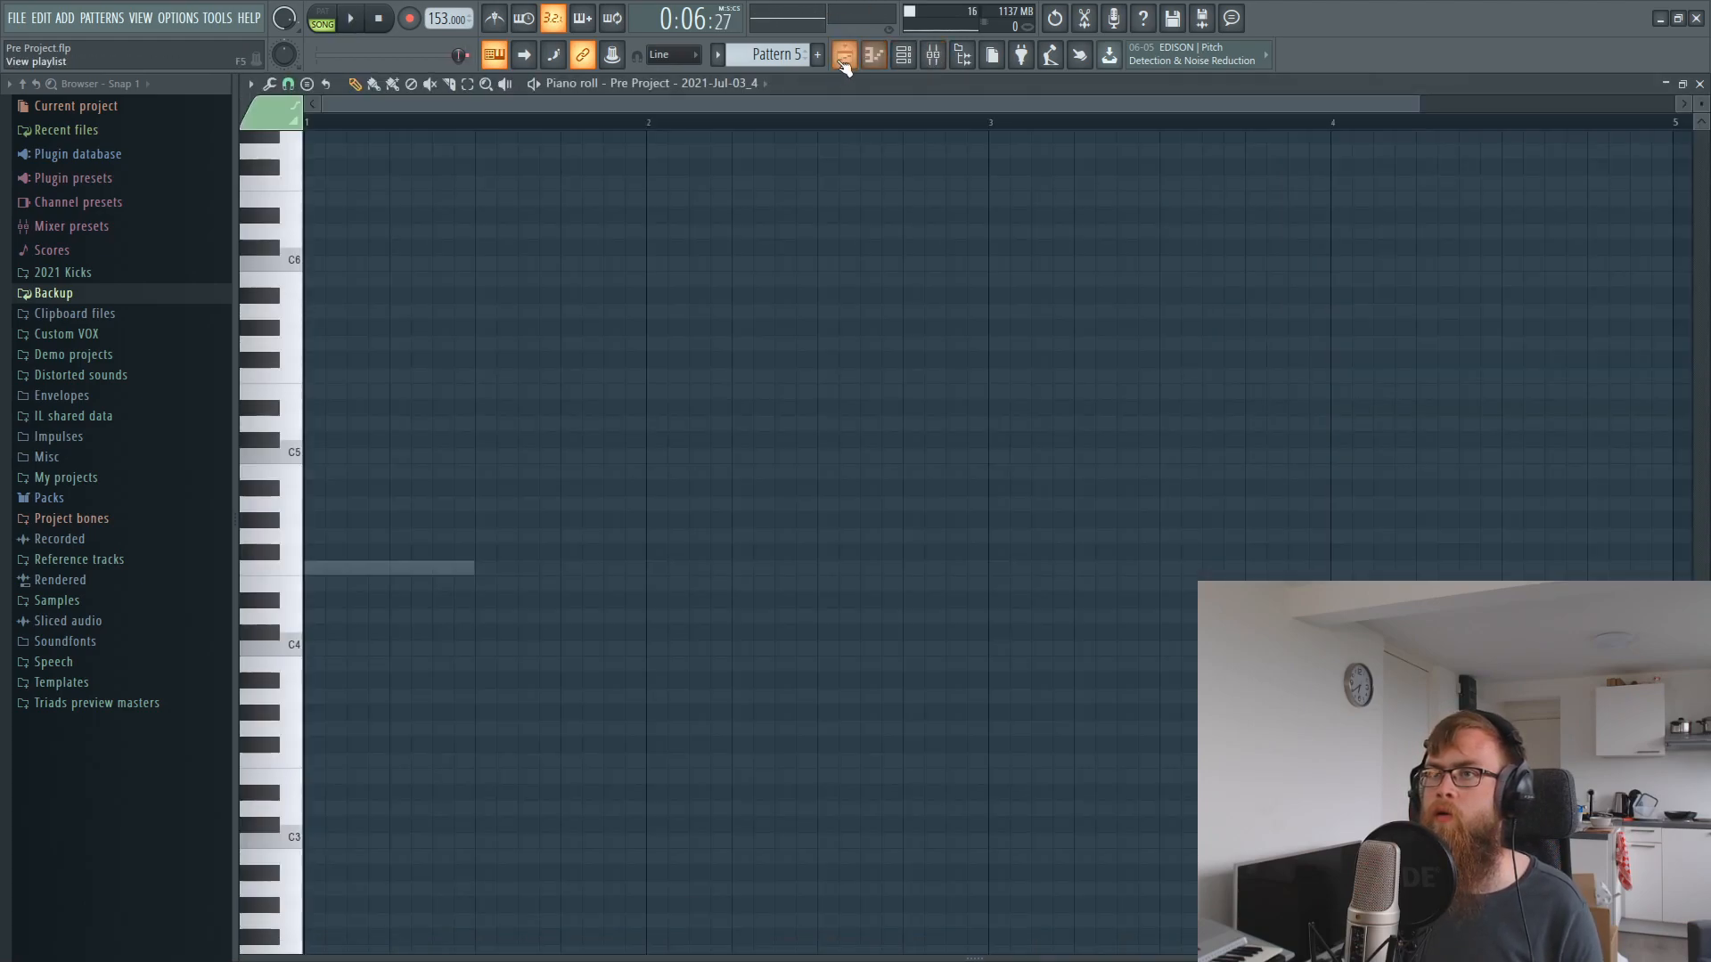
left_click(843, 60)
double_click(910, 361)
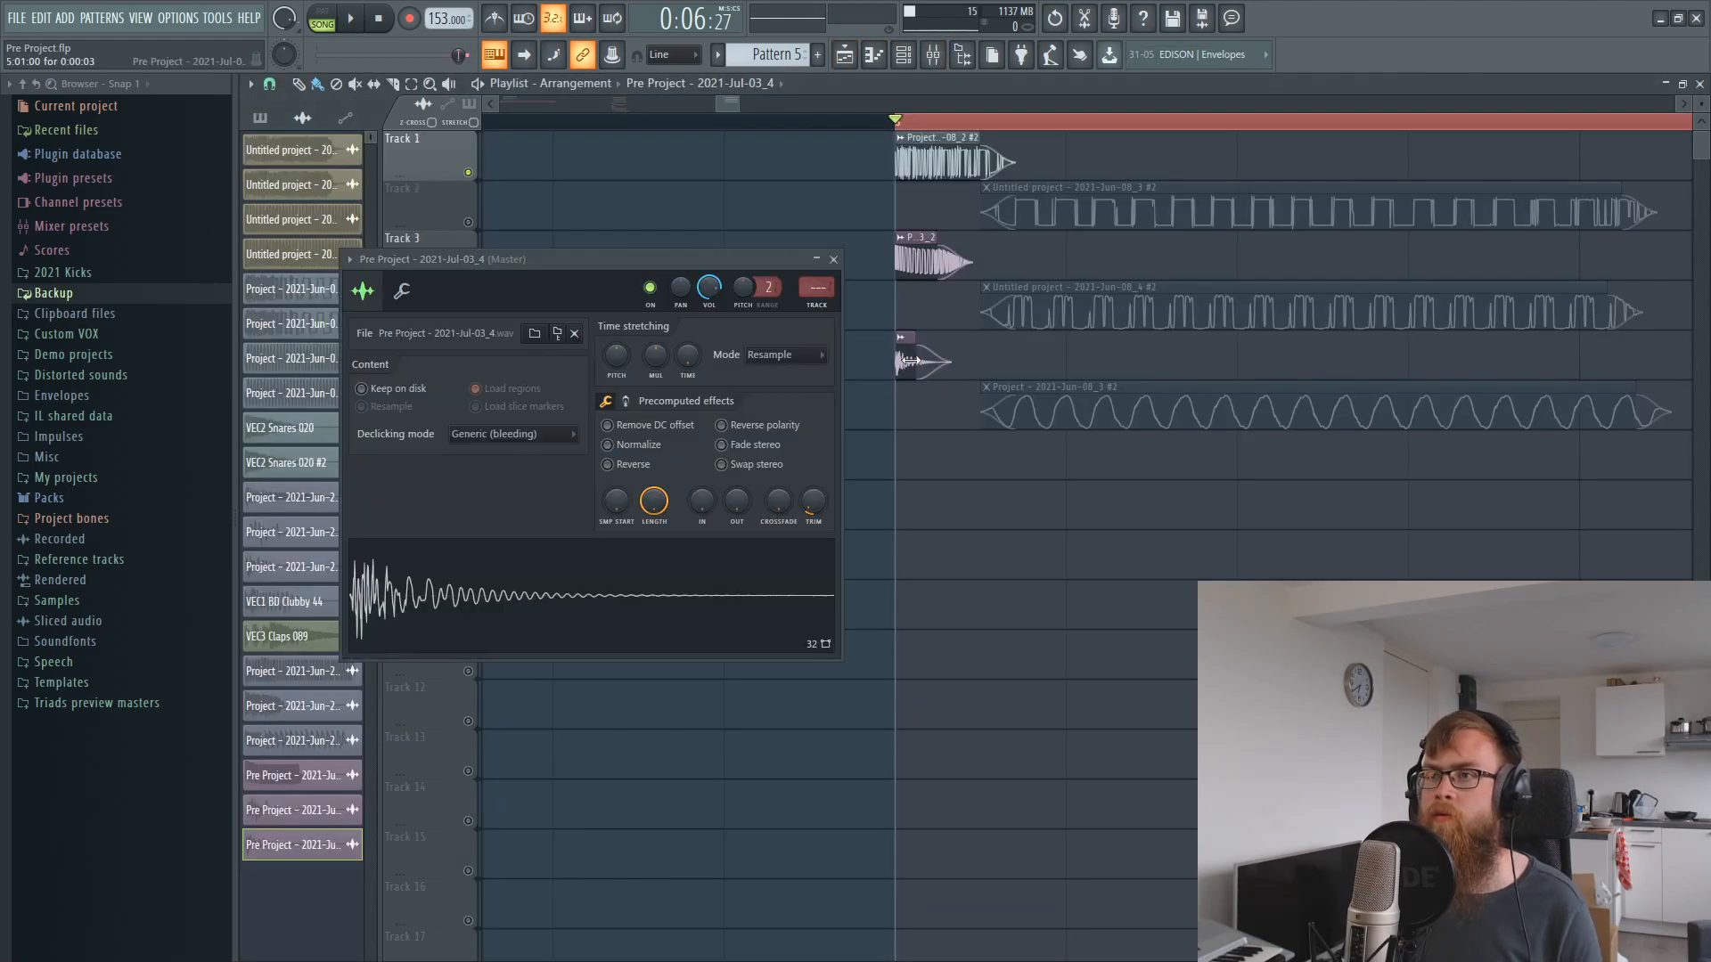
double_click(818, 292)
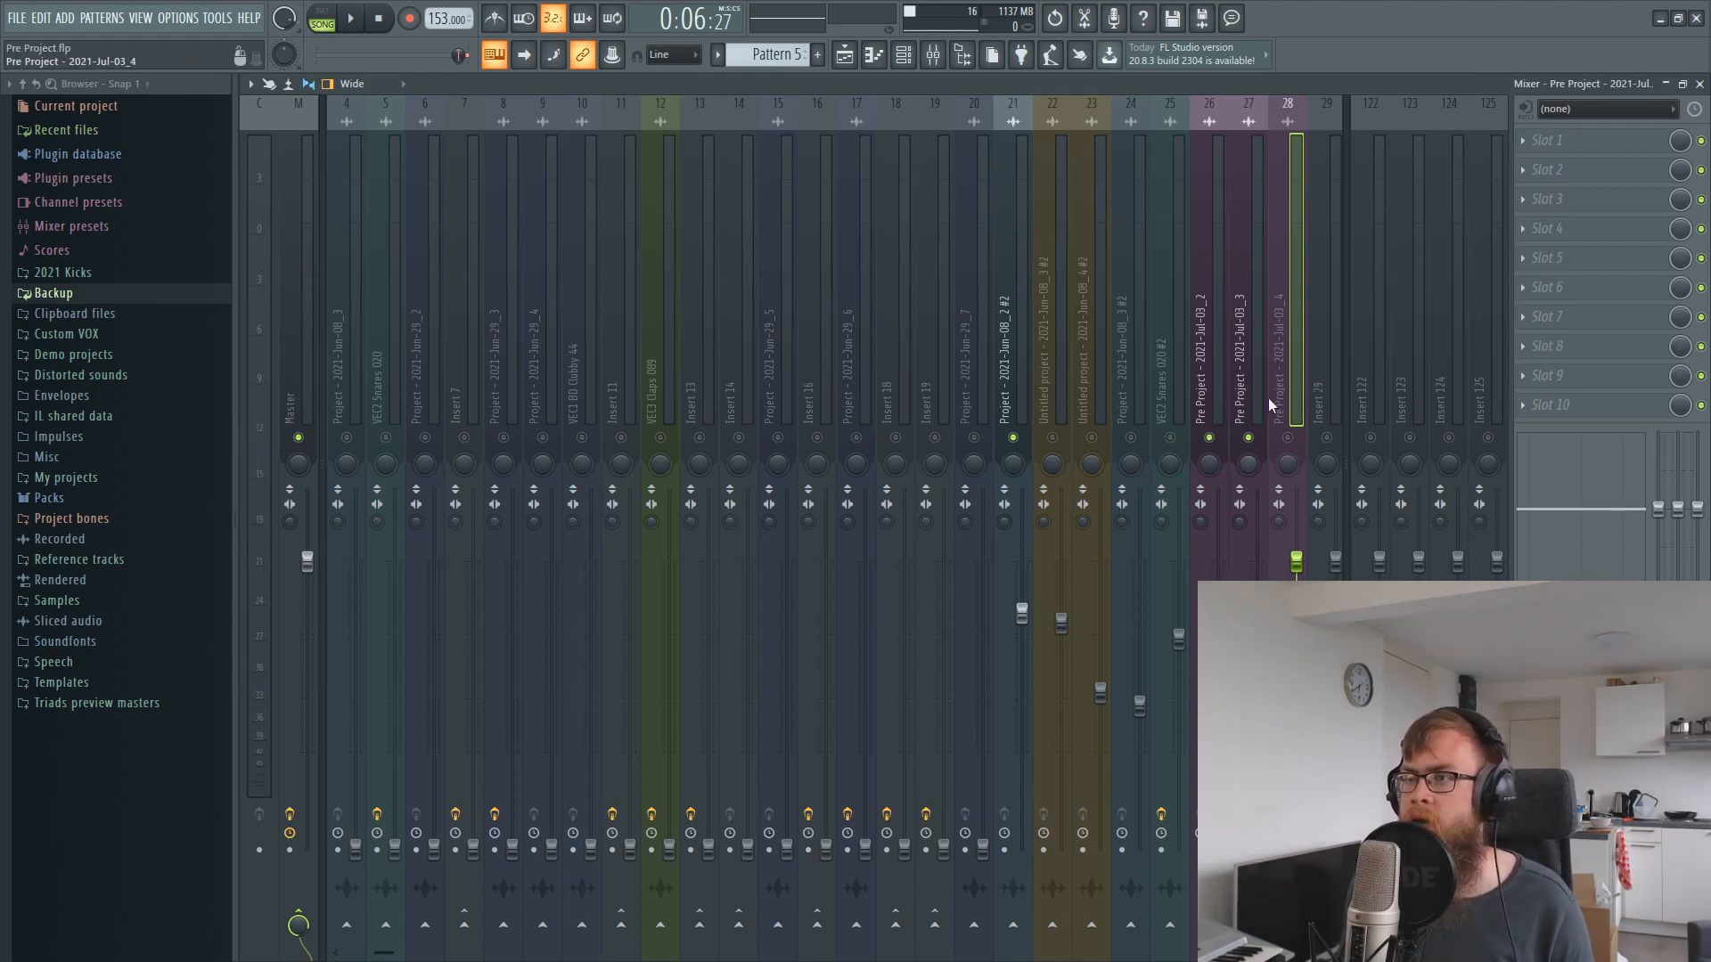
- Lower the volume of mixer inserts 21, 26 and 28 to minimum together, and mute insert 27
left_click(1017, 369)
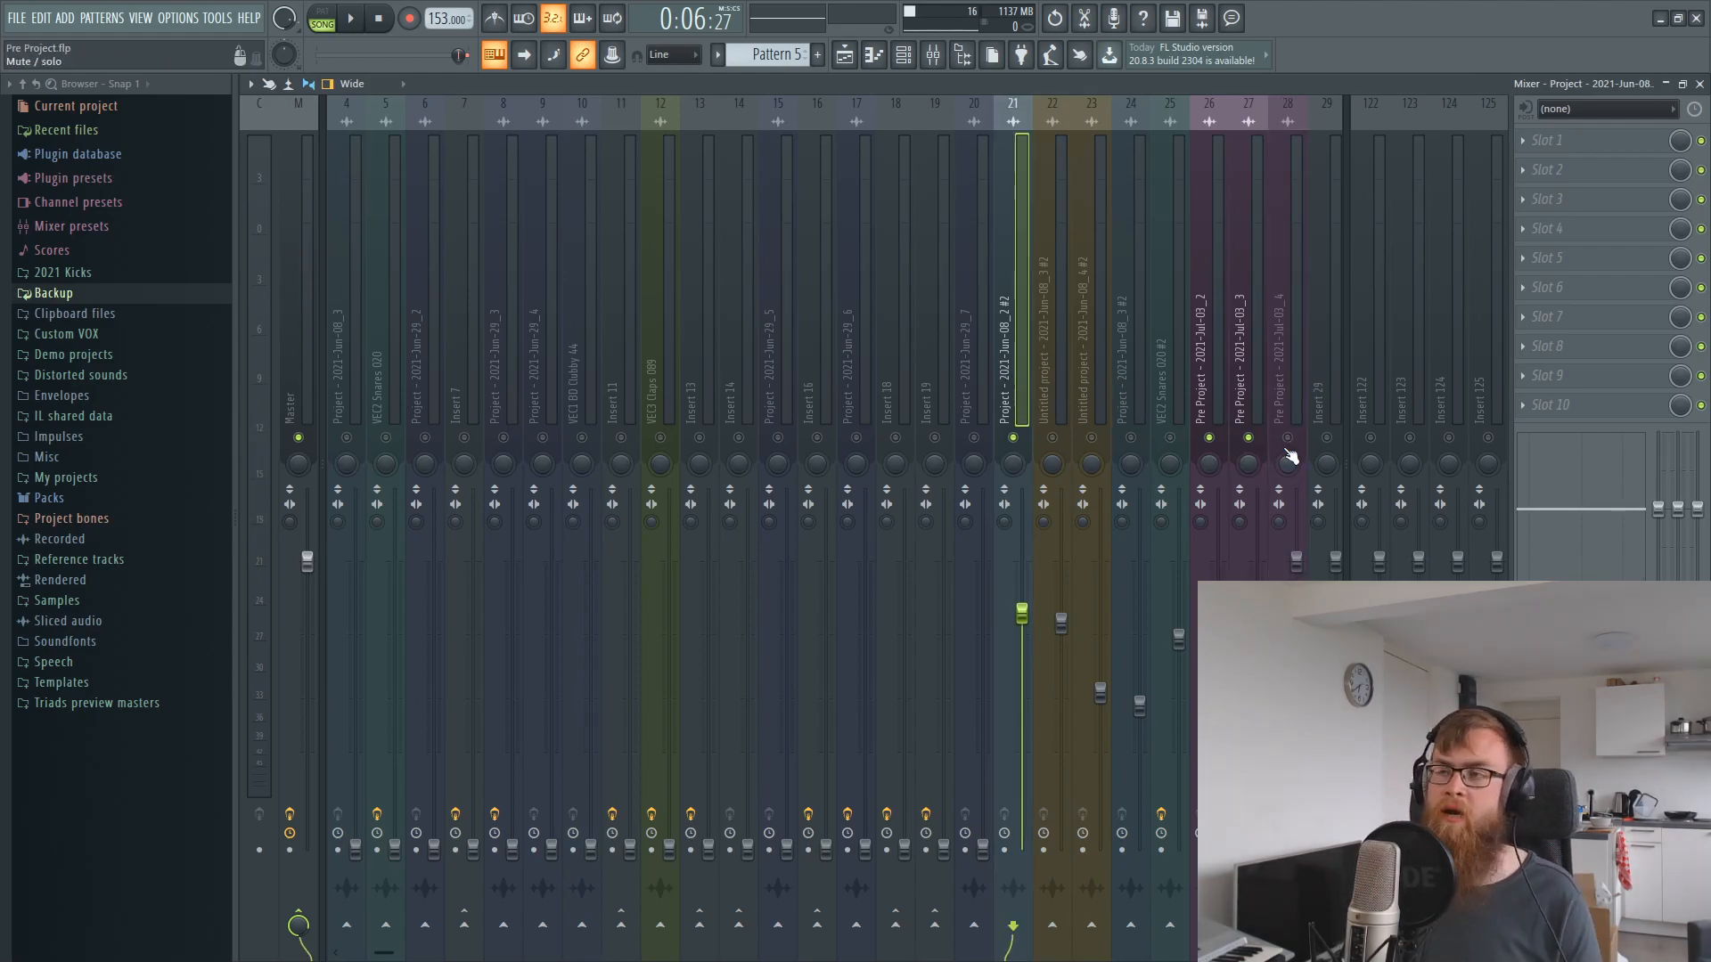
left_click(1214, 361, "ctrl")
left_click(1273, 405, "ctrl")
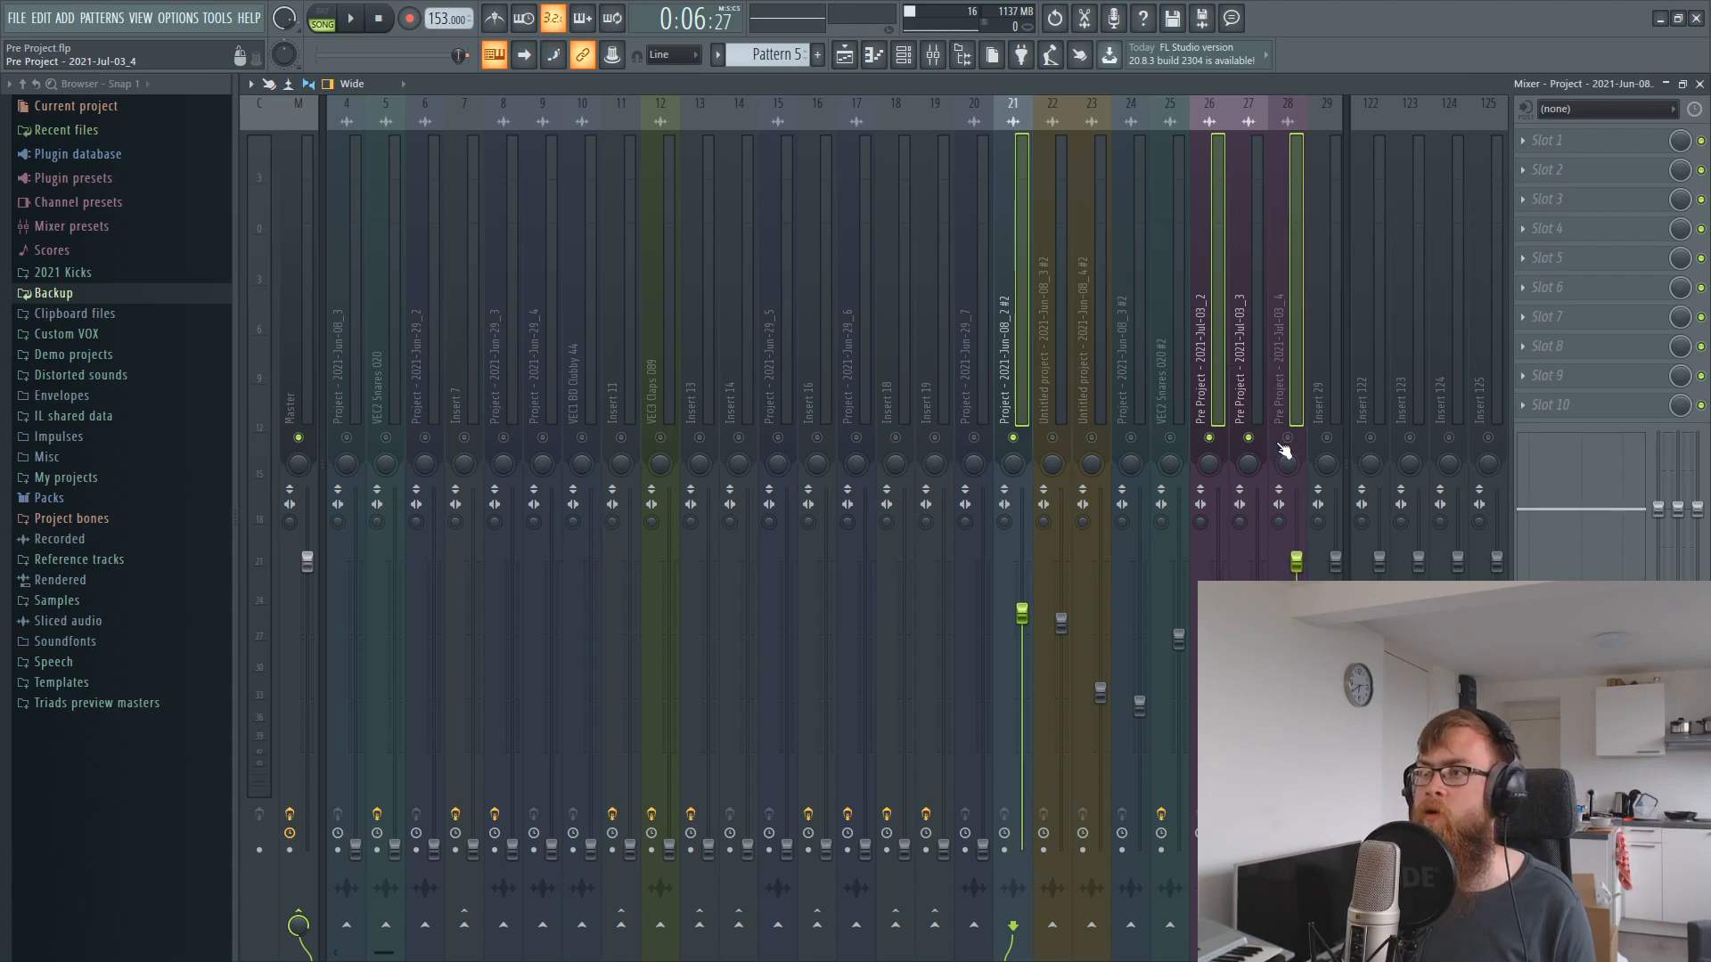
left_click_drag(1296, 561, 1296, 798)
left_click(1241, 374)
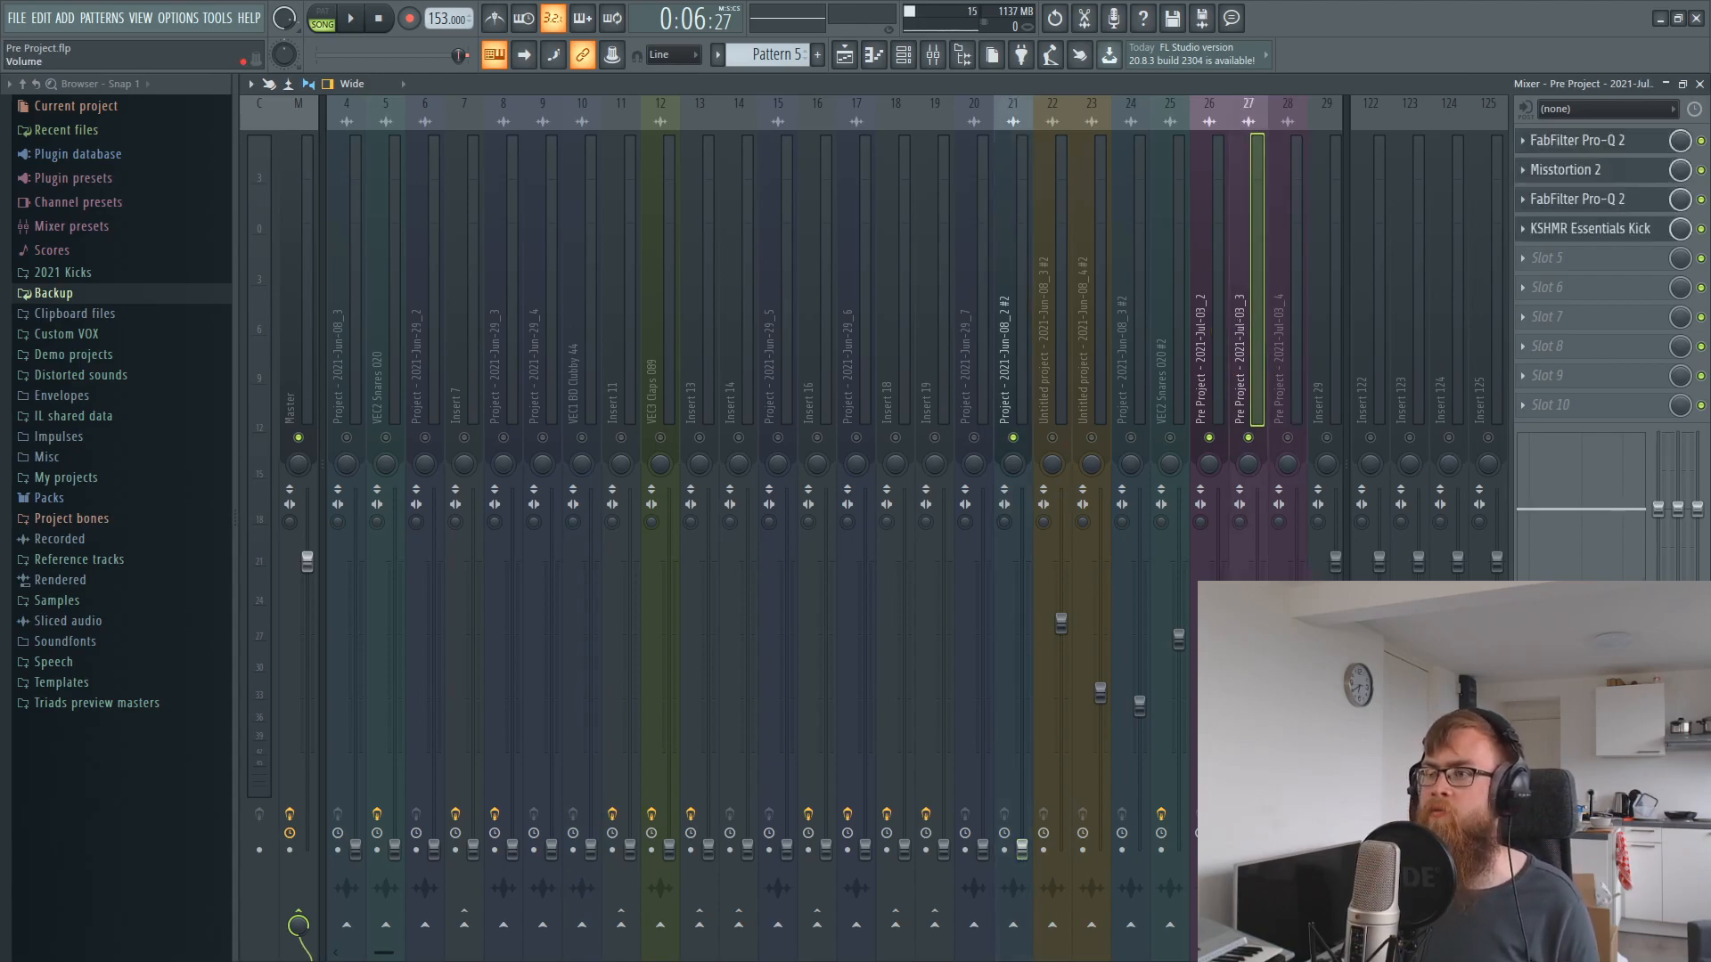
left_click(1248, 438)
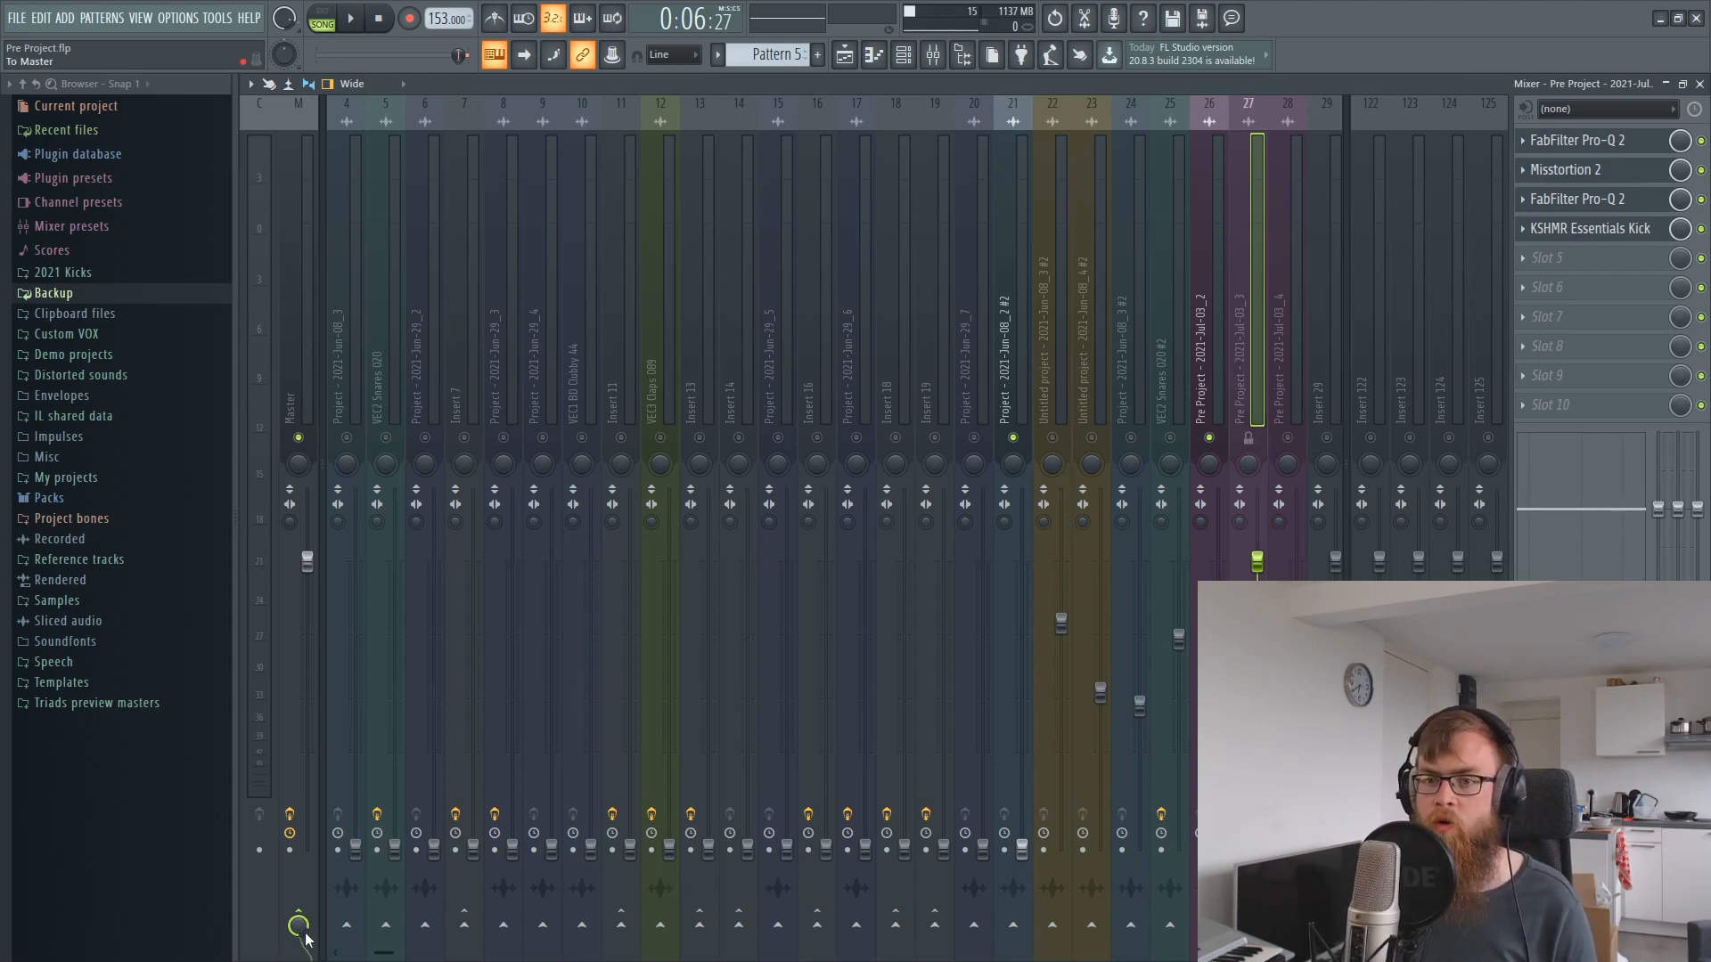
- Raise the volume of insert 21, and bring insert 26 up slightly lower beneath it during playback
left_click_drag(392, 956, 508, 955)
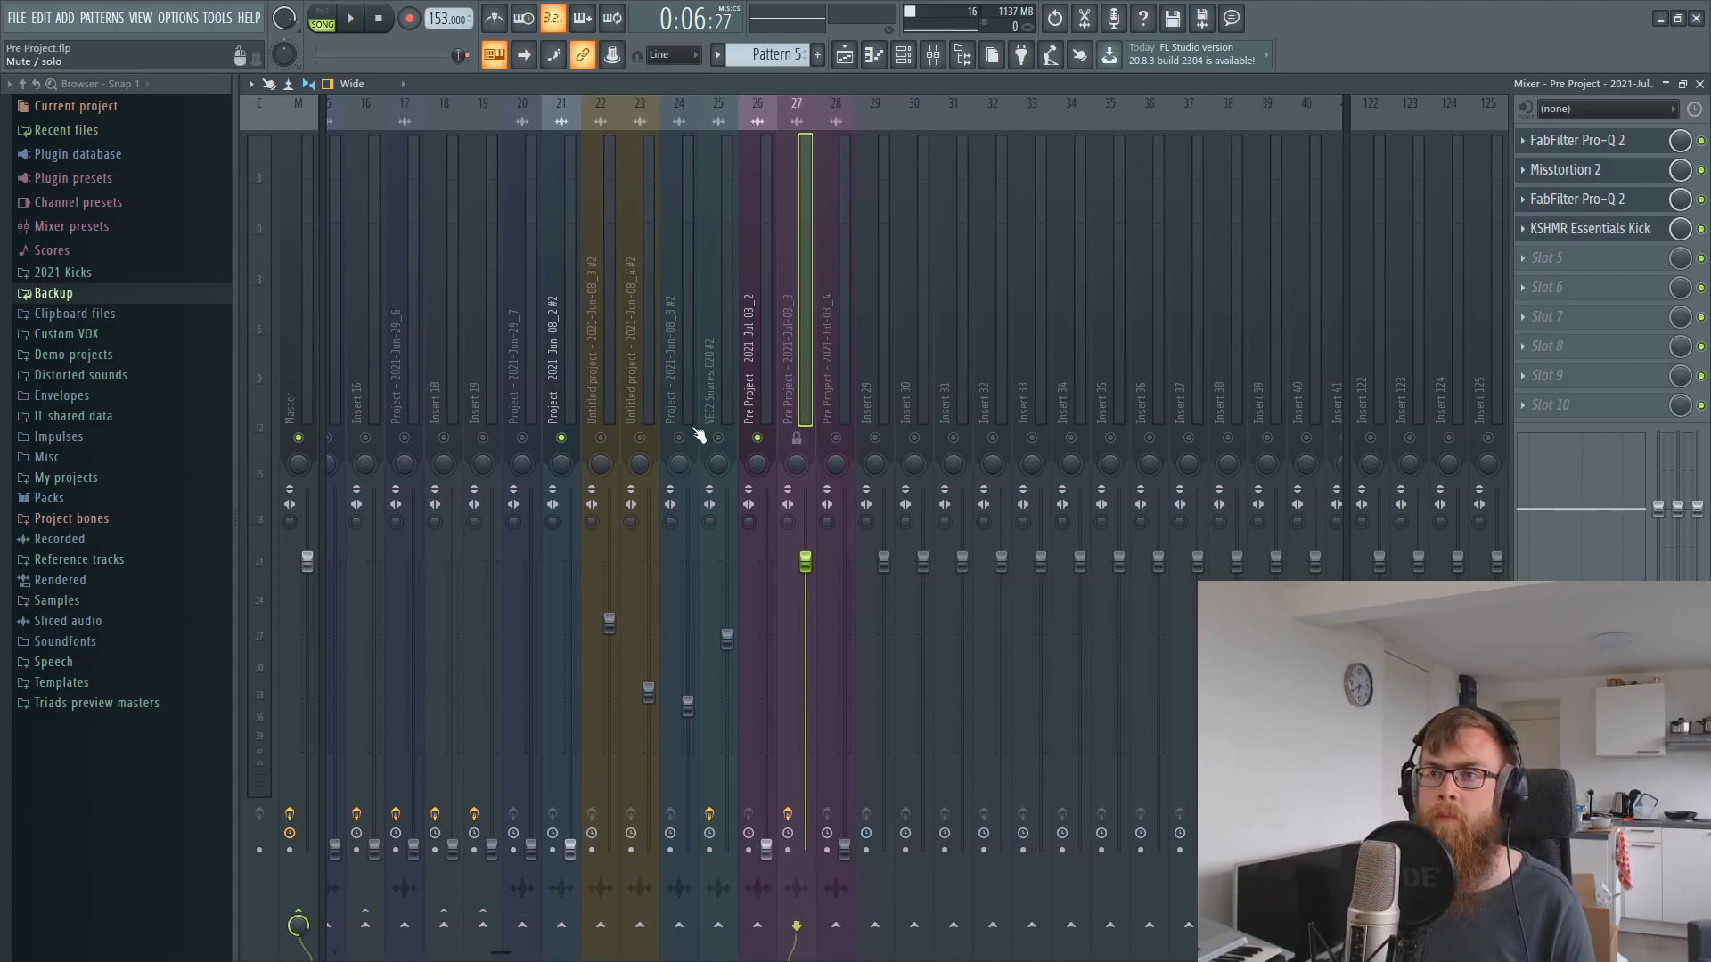
left_click(566, 392)
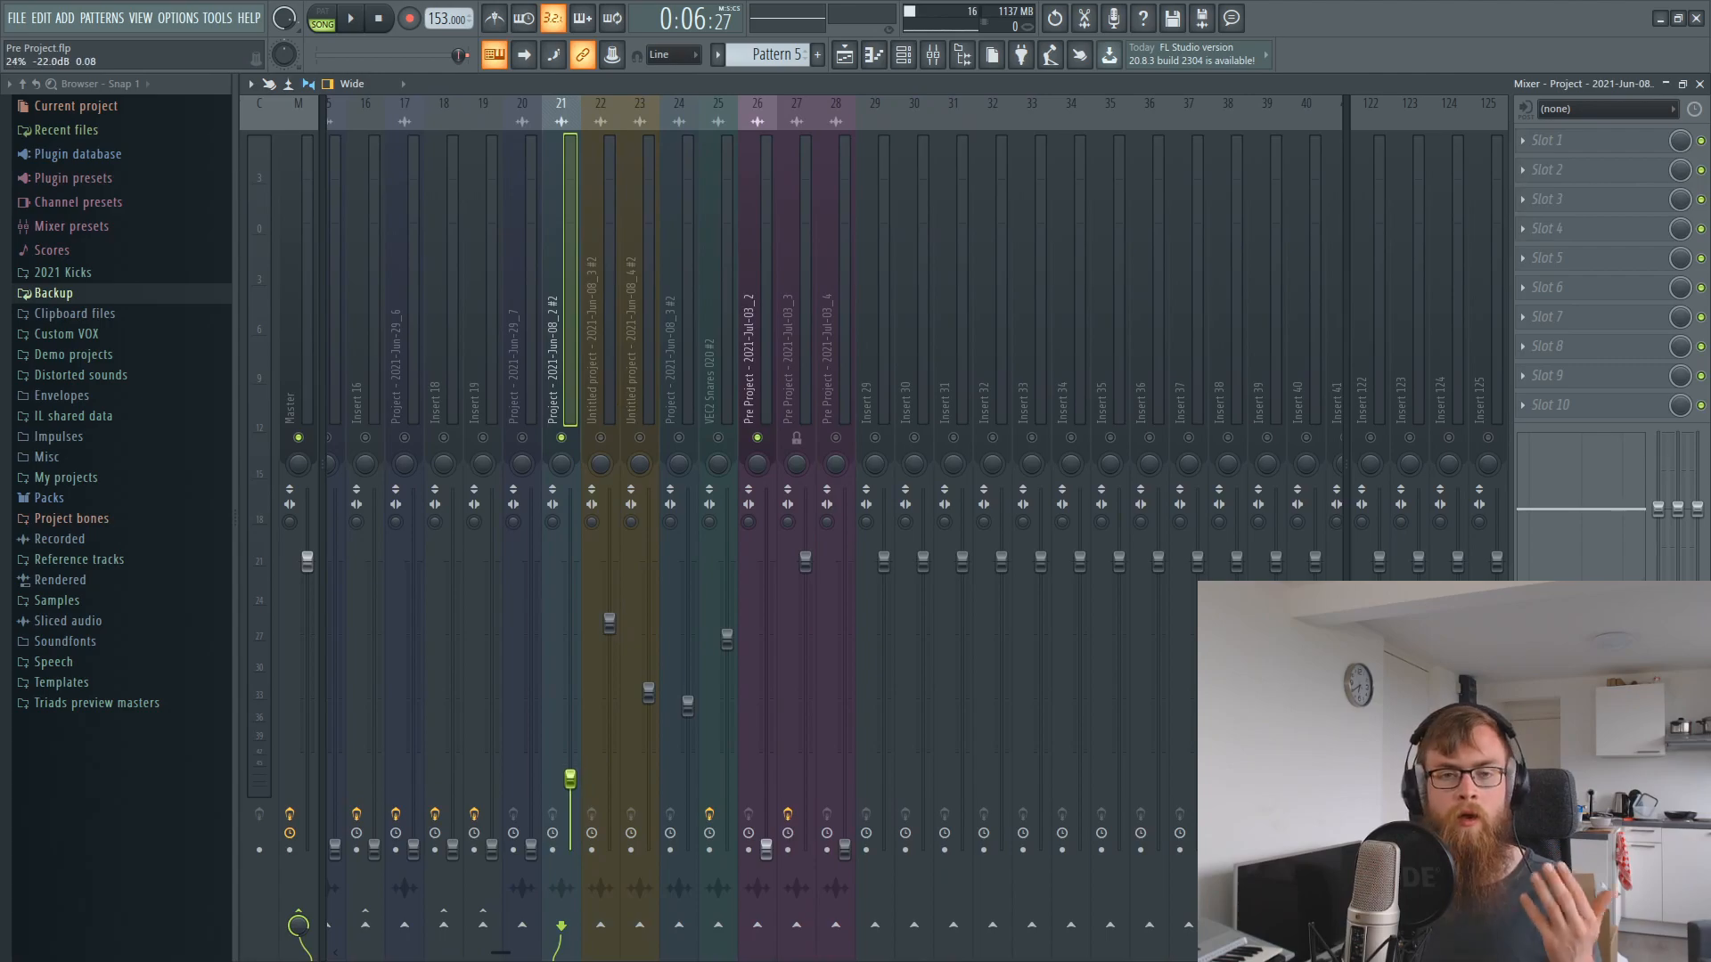
left_click_drag(570, 732, 570, 691)
key("space")
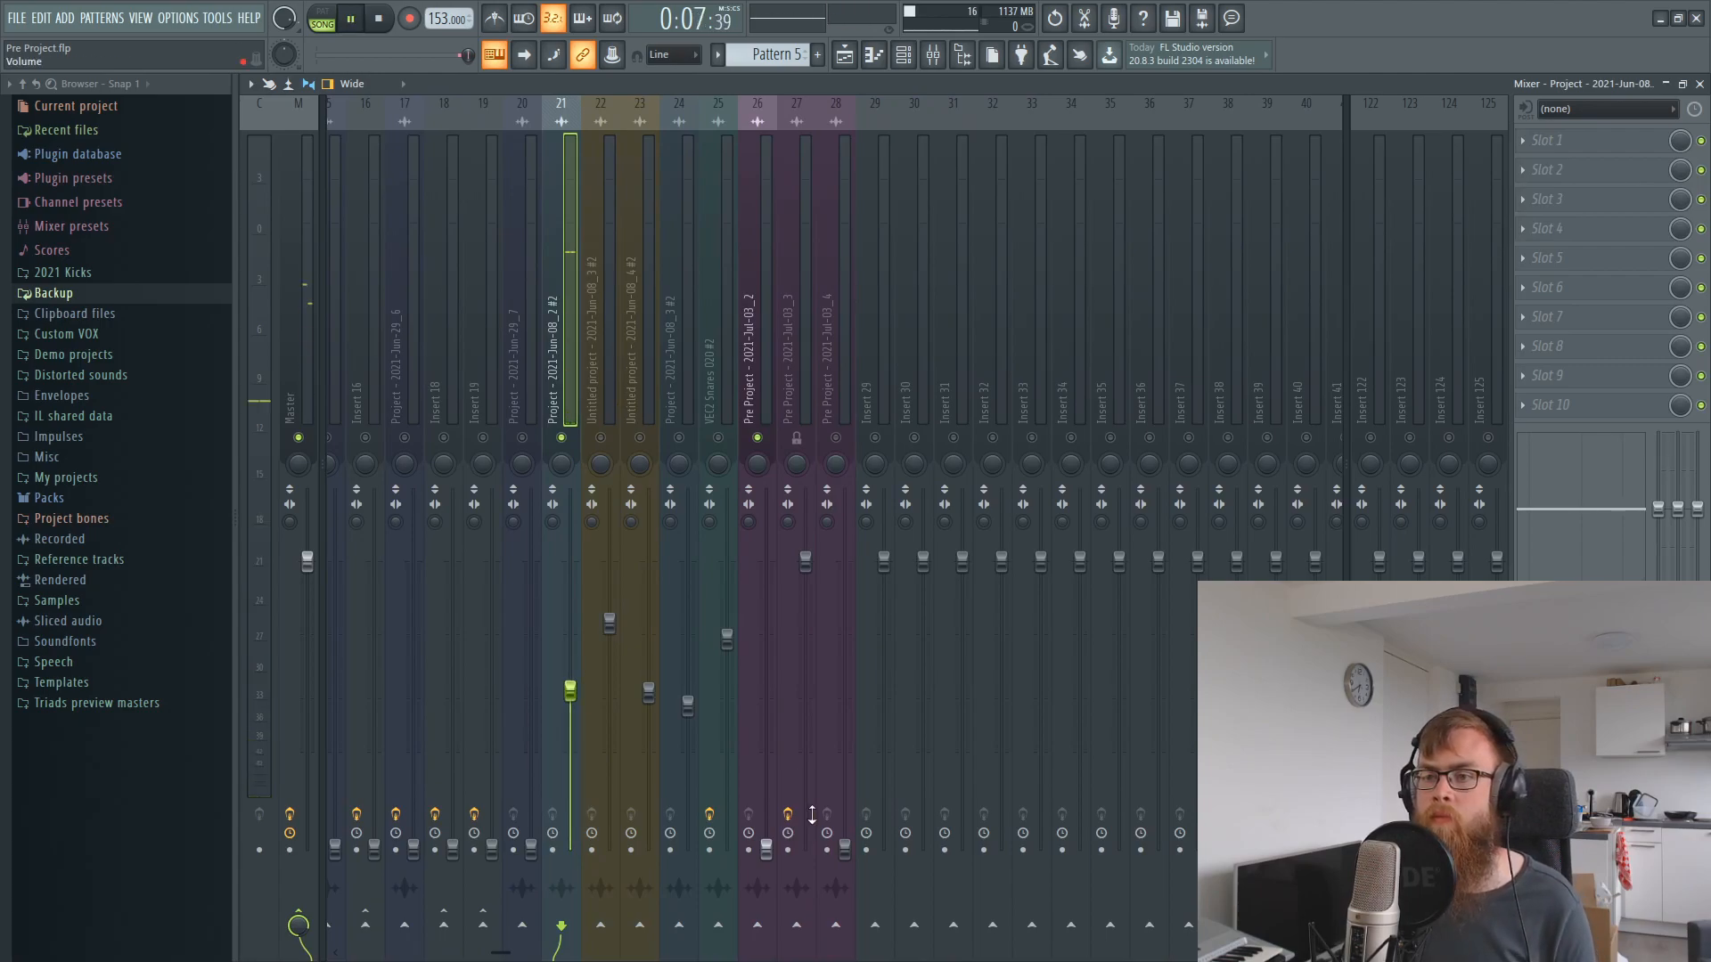
left_click_drag(767, 851, 770, 734)
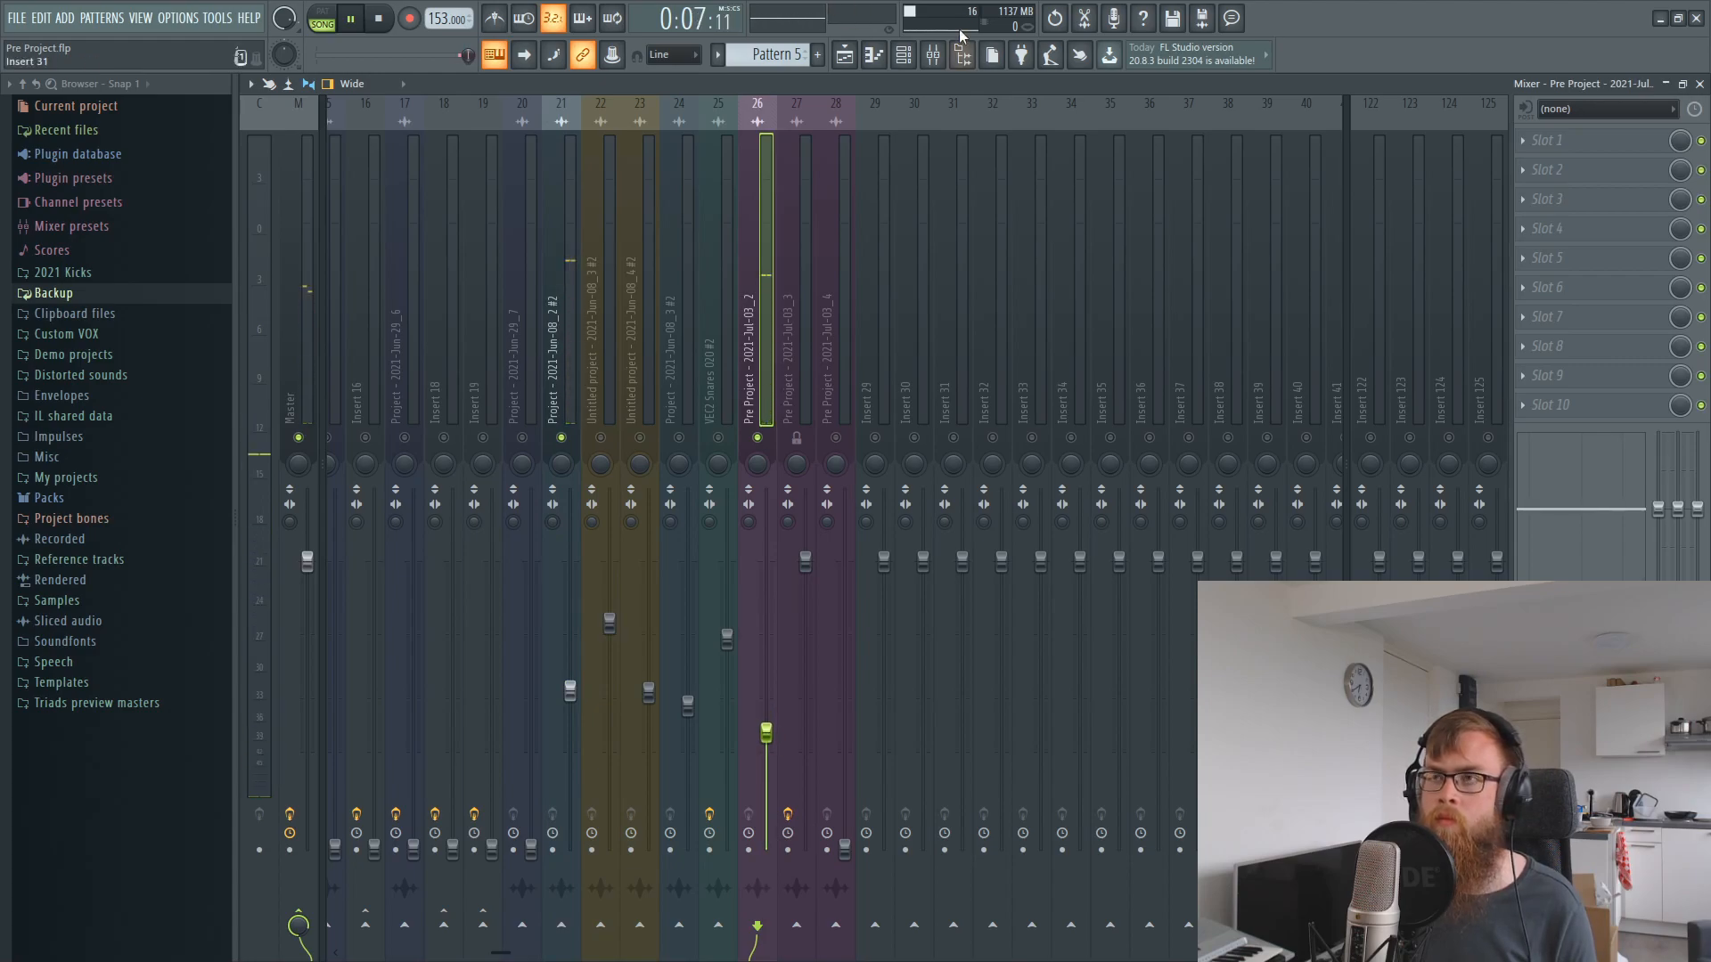
- Raise the Pogo precomputed effect slightly on the Track 3 clip during playback
left_click(846, 64)
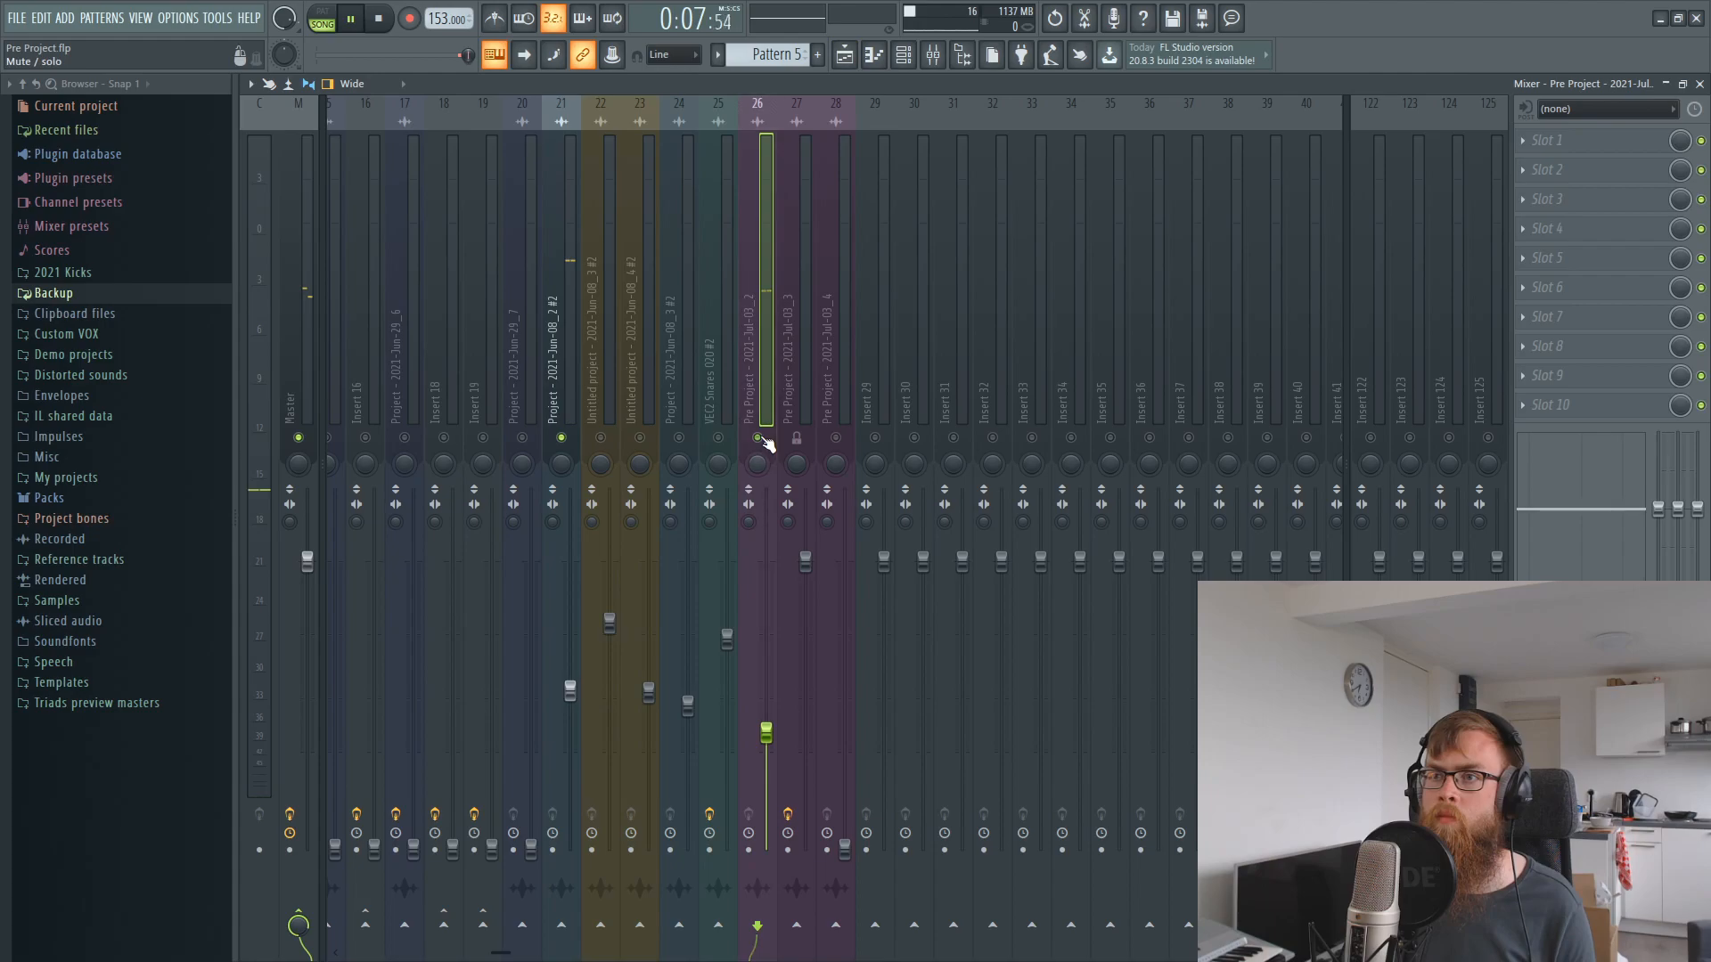
key("space")
left_click(846, 54)
double_click(919, 261)
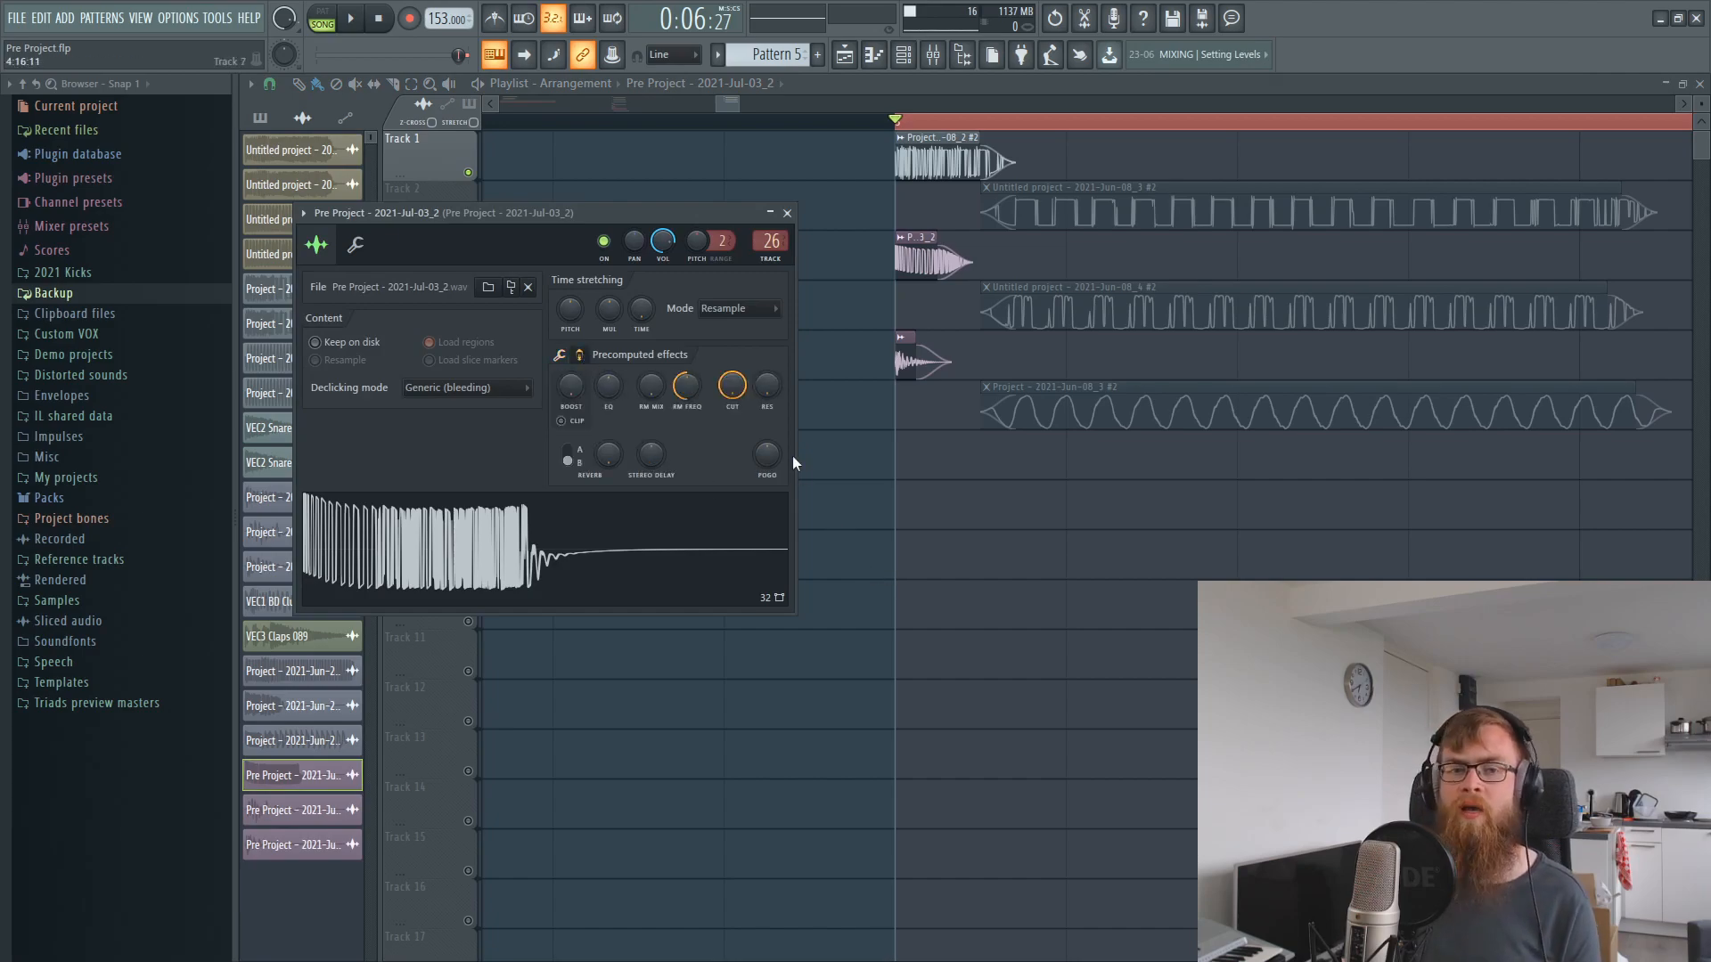
key("space")
mouse_move(767, 458)
left_mouse_down()
mouse_move(760, 496)
mouse_move(760, 453)
left_mouse_up()
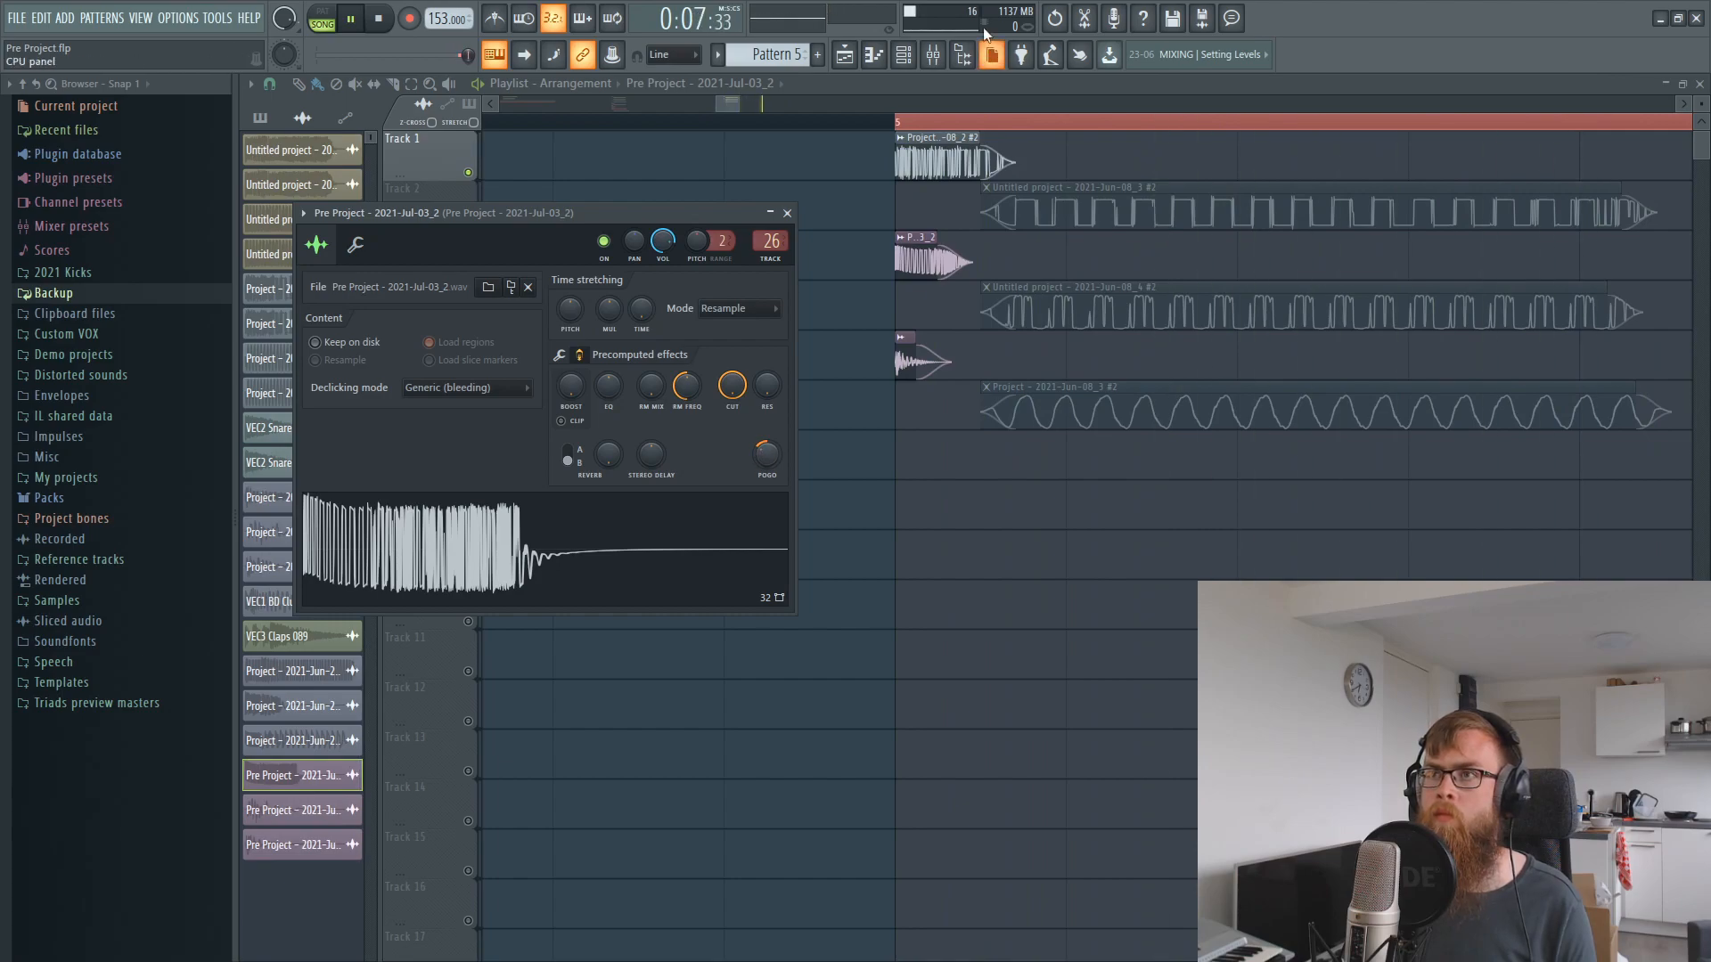
- Rebalance mixer insert 26 by lowering its volume and bringing it back up slightly above its starting level
left_click(933, 55)
left_click_drag(766, 716, 772, 728)
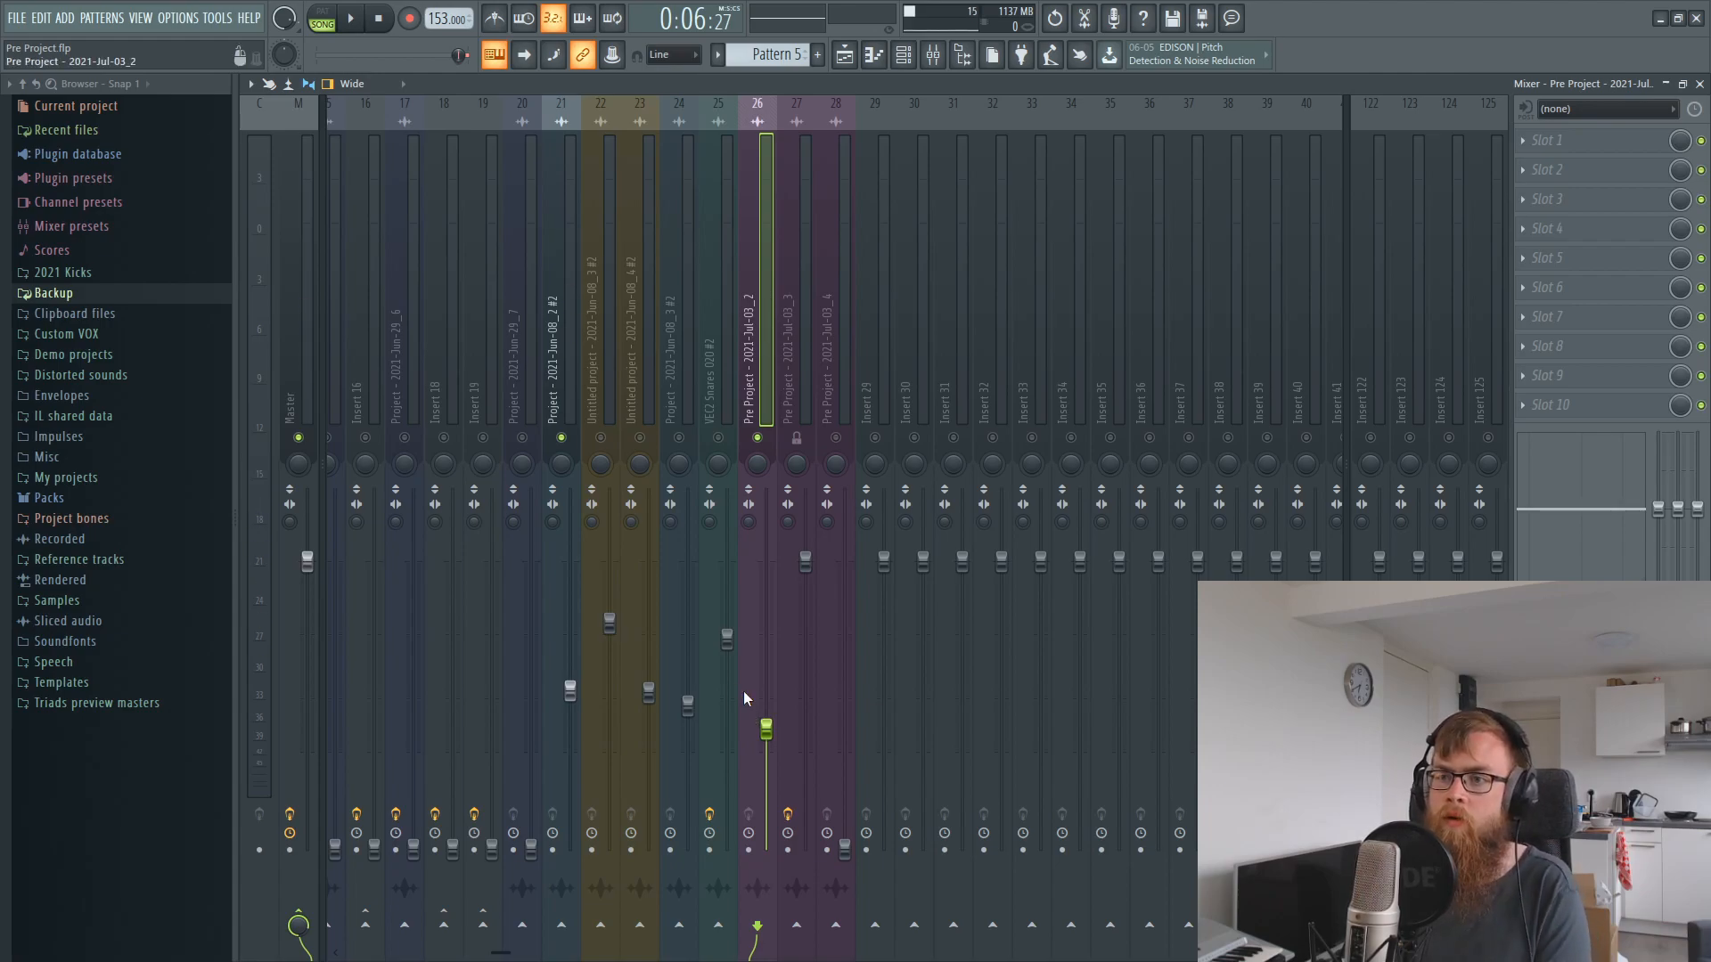
left_click_drag(766, 728, 767, 755)
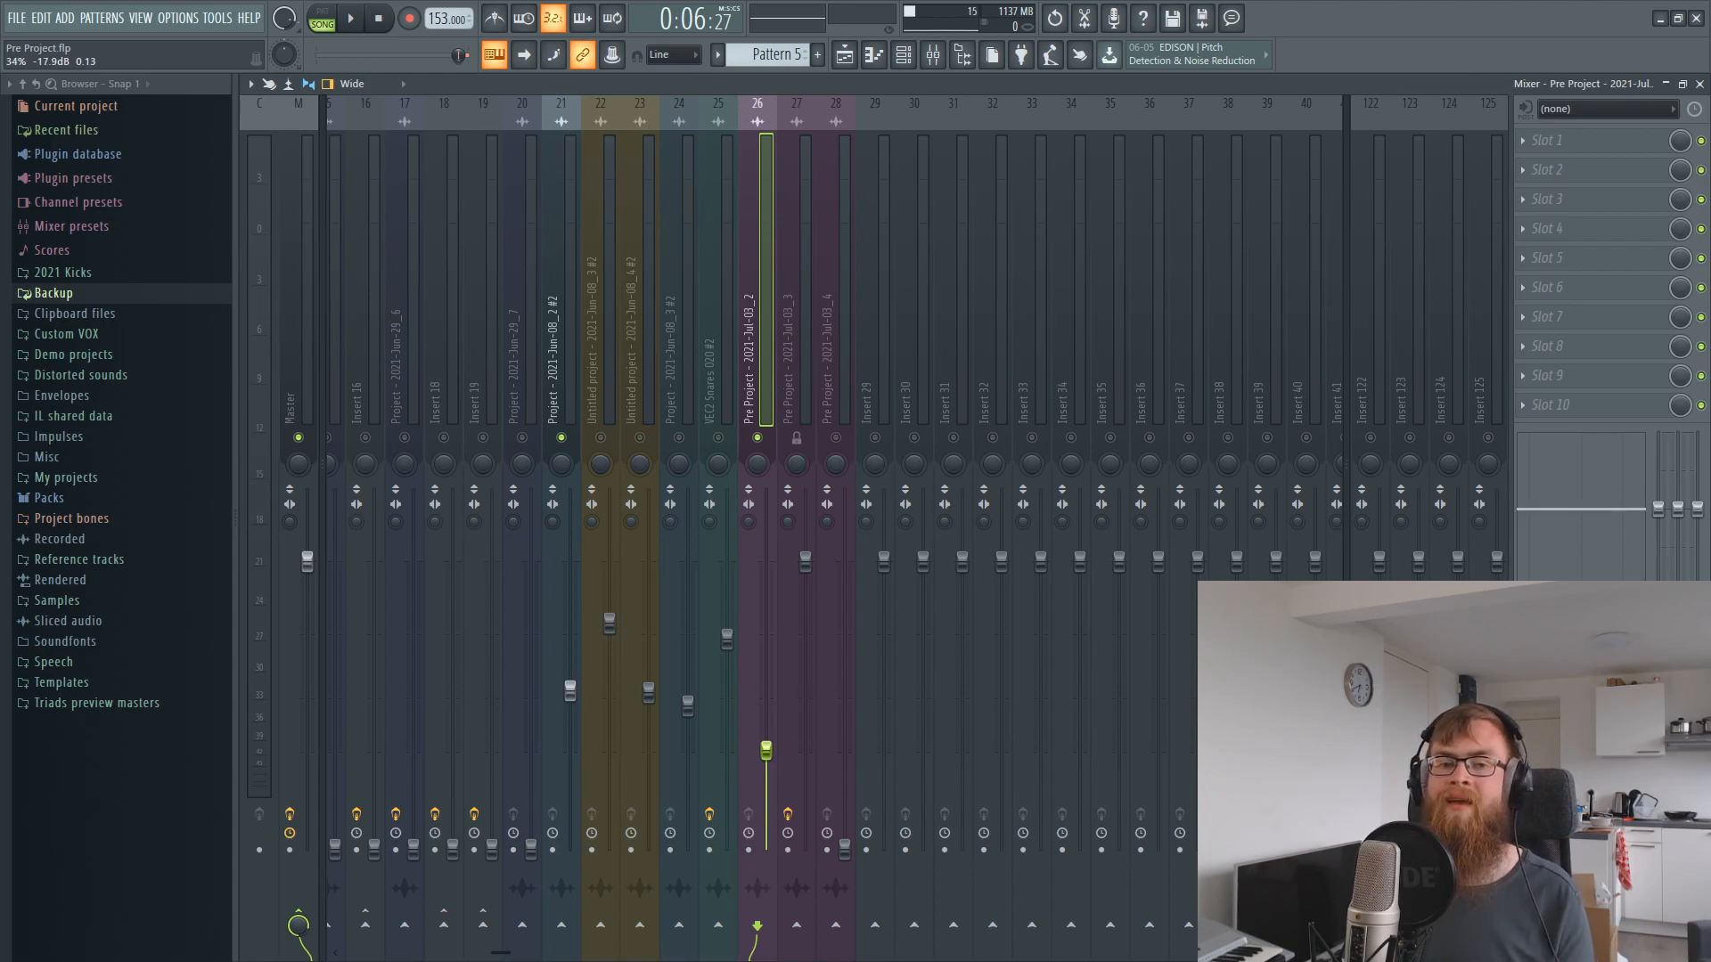
left_click_drag(766, 735, 765, 706)
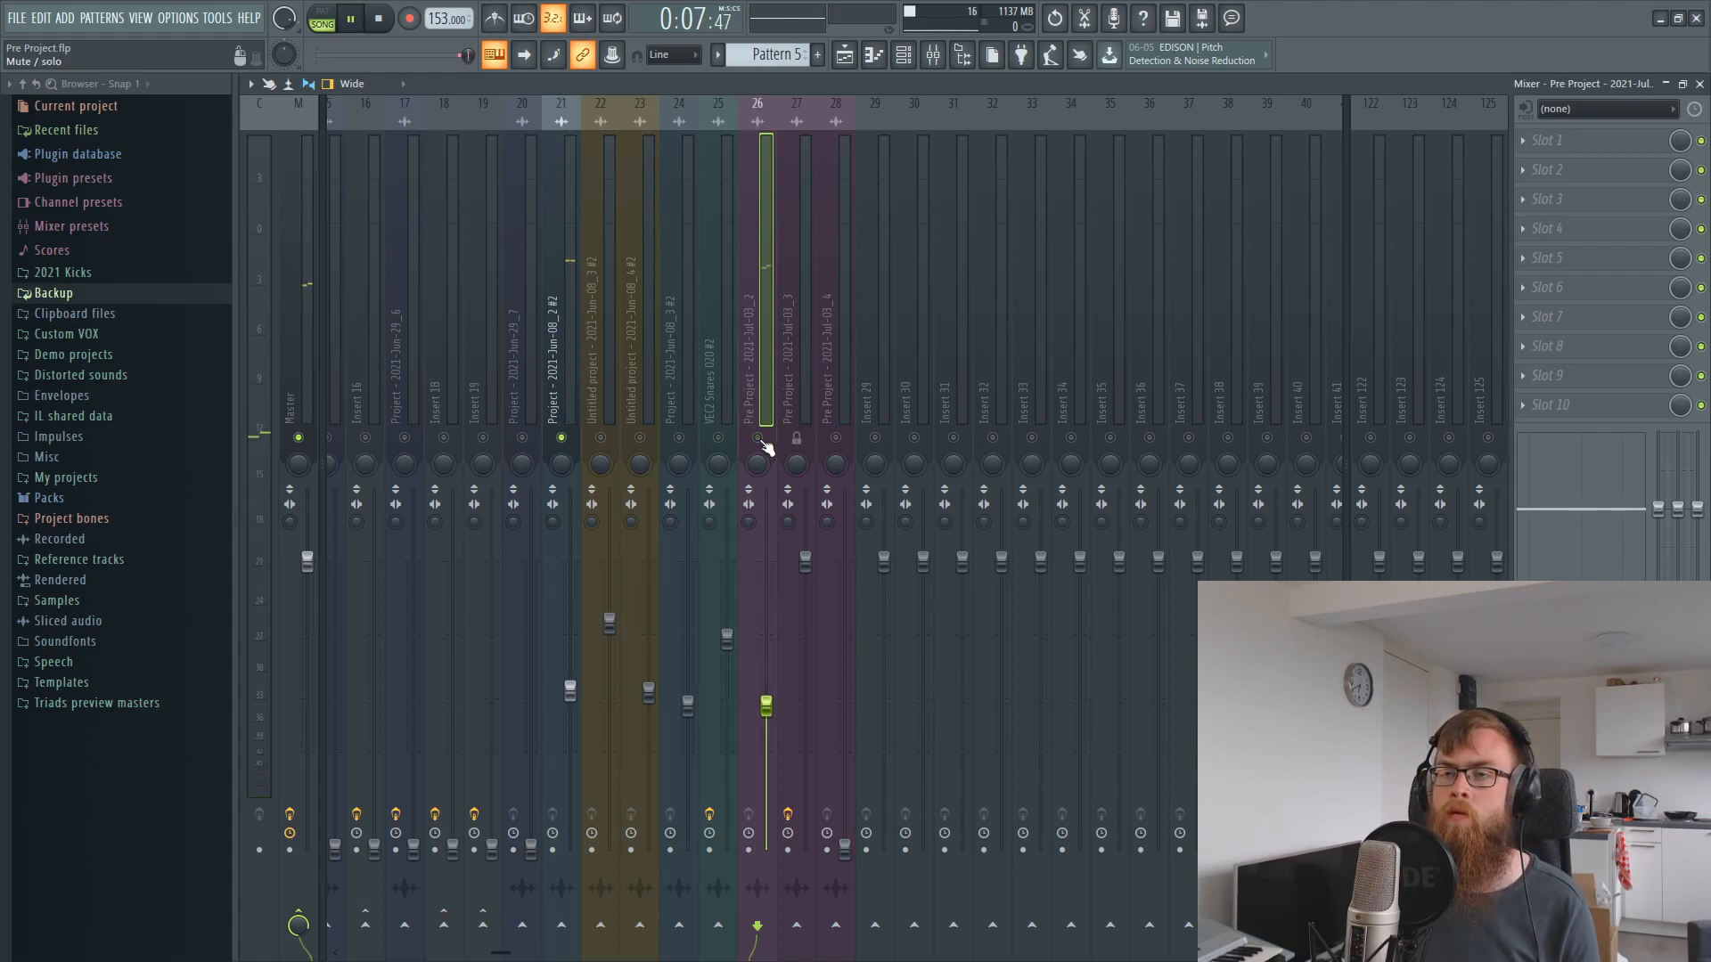
- Set the Pogo precomputed effect of the Track 3 clip to -25% during playback, and close the clip's settings
left_click(853, 59)
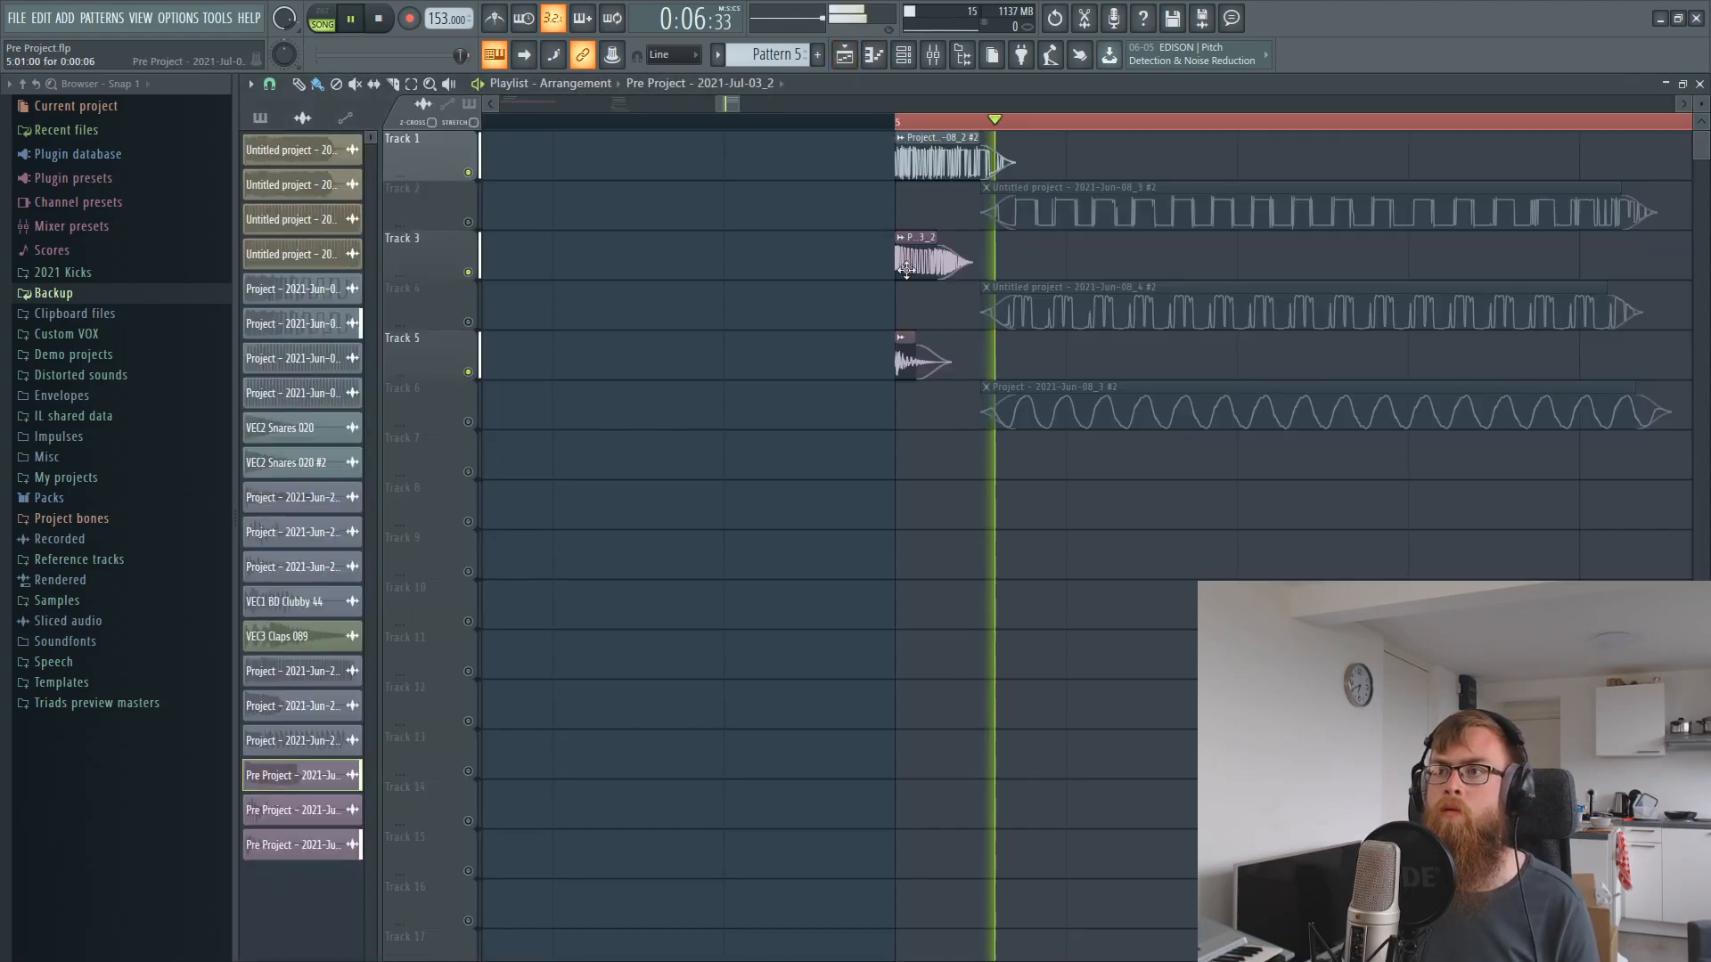
double_click(918, 260)
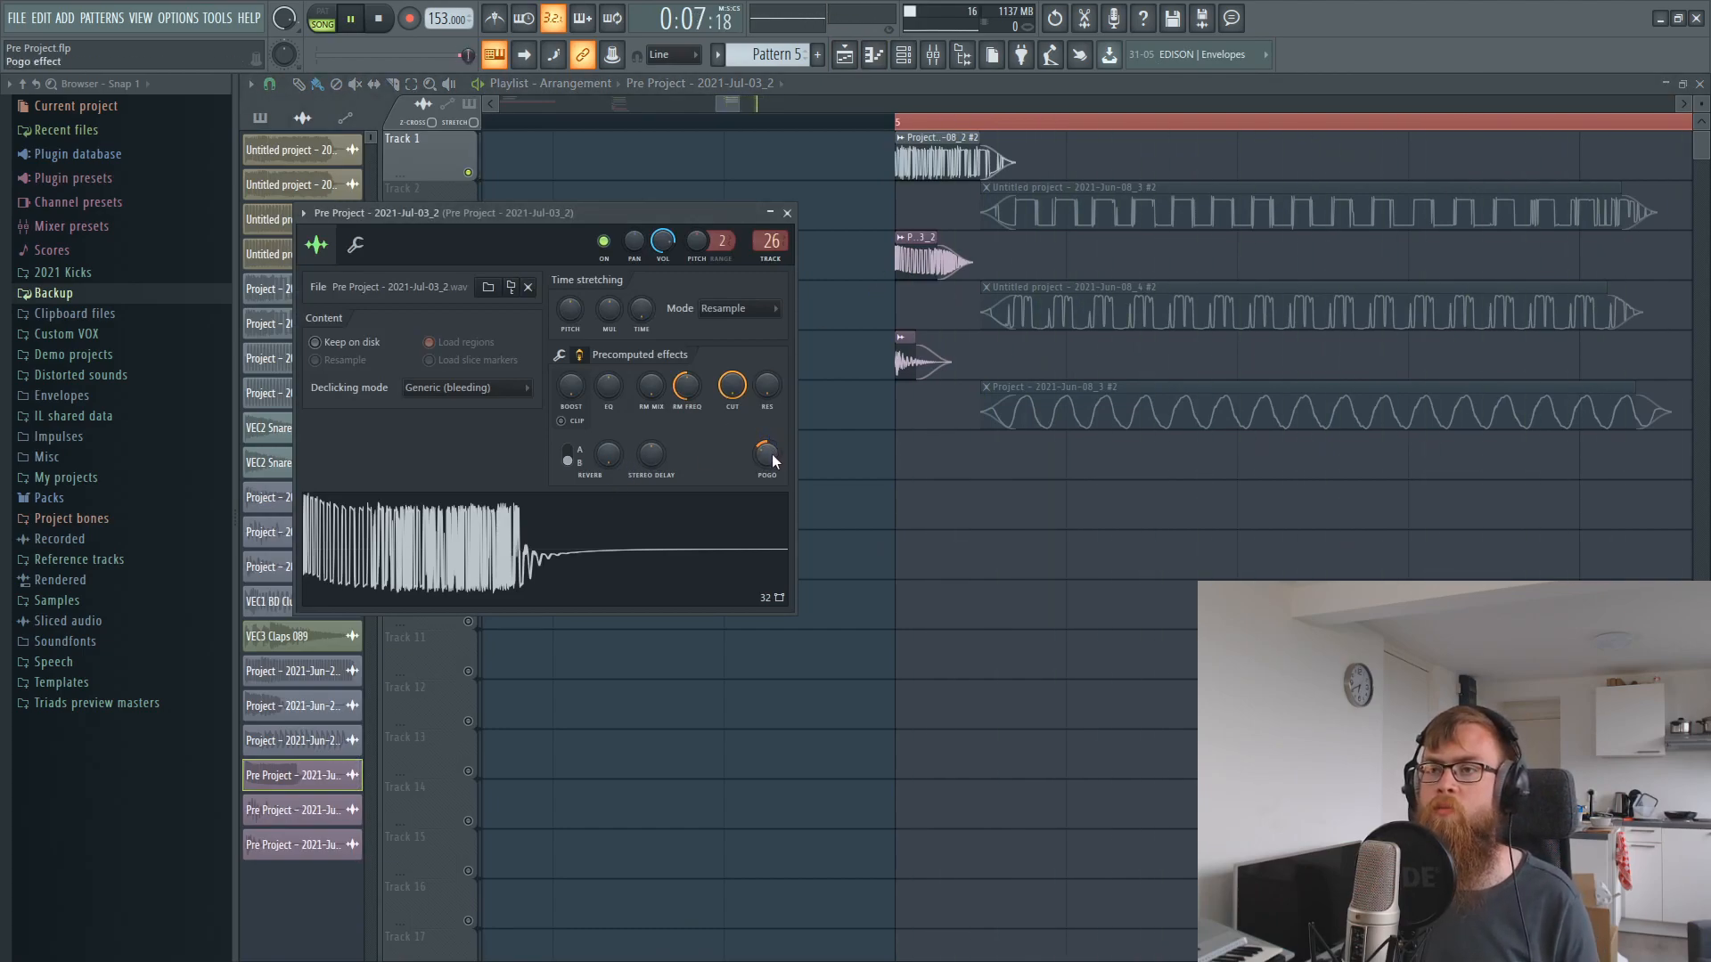
scroll(771, 453, "down", 2)
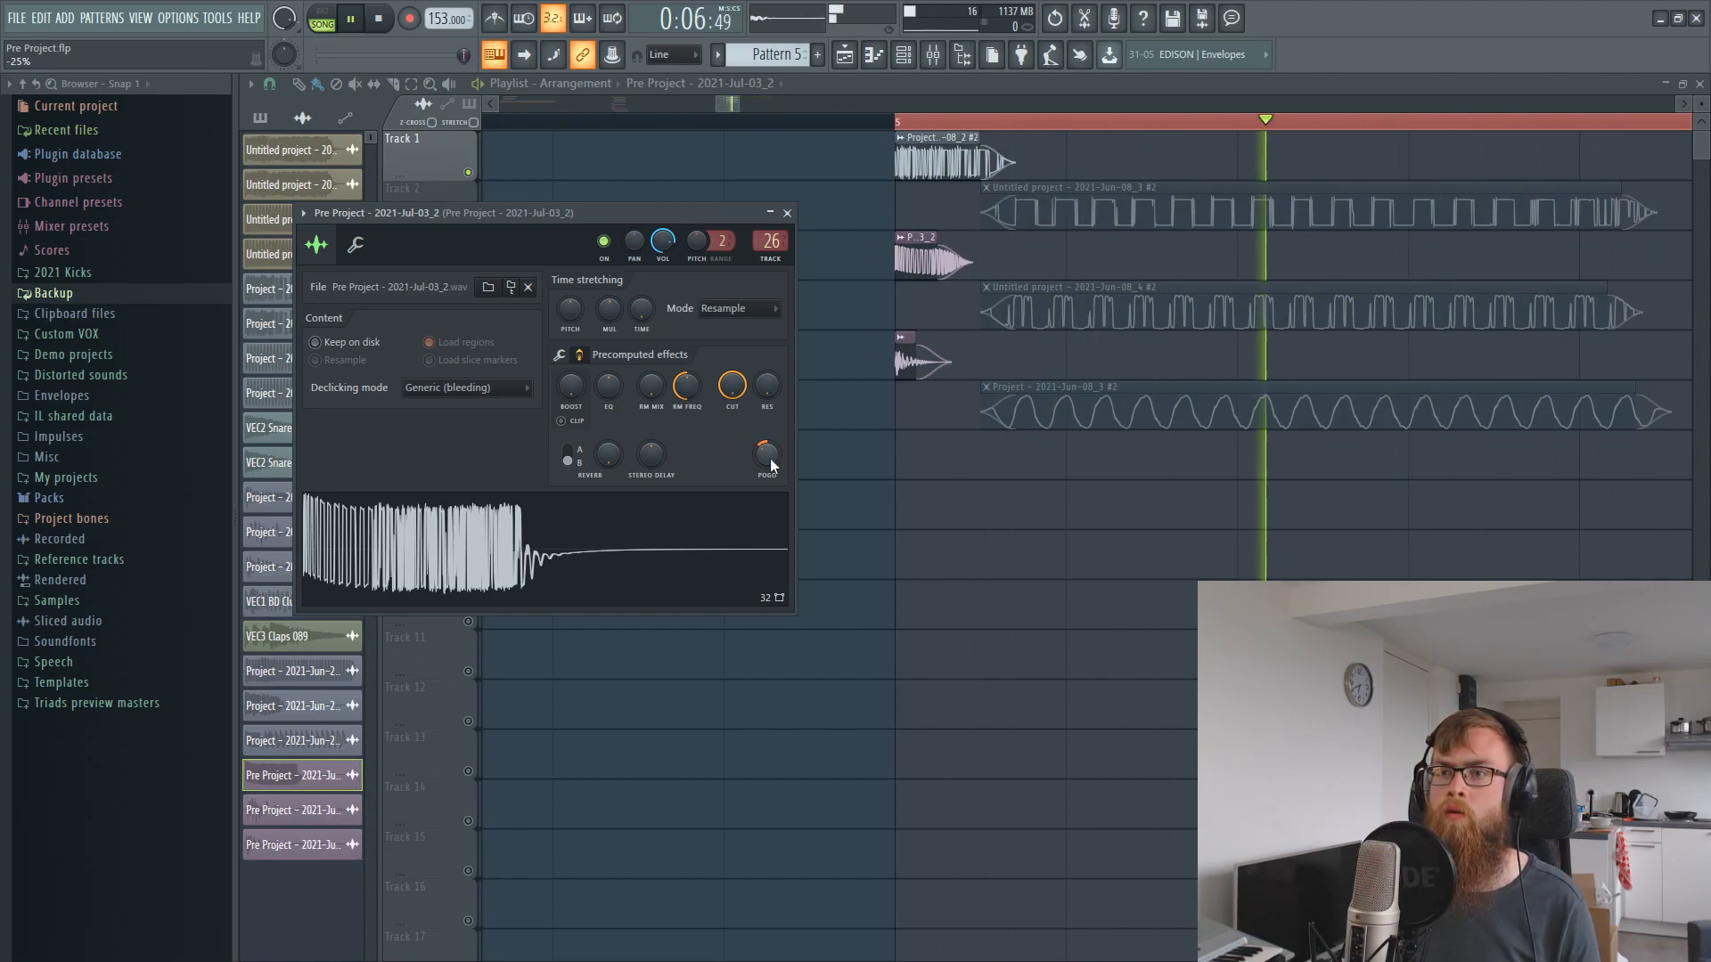
scroll(770, 458, "down", 2)
scroll(772, 461, "up", 2)
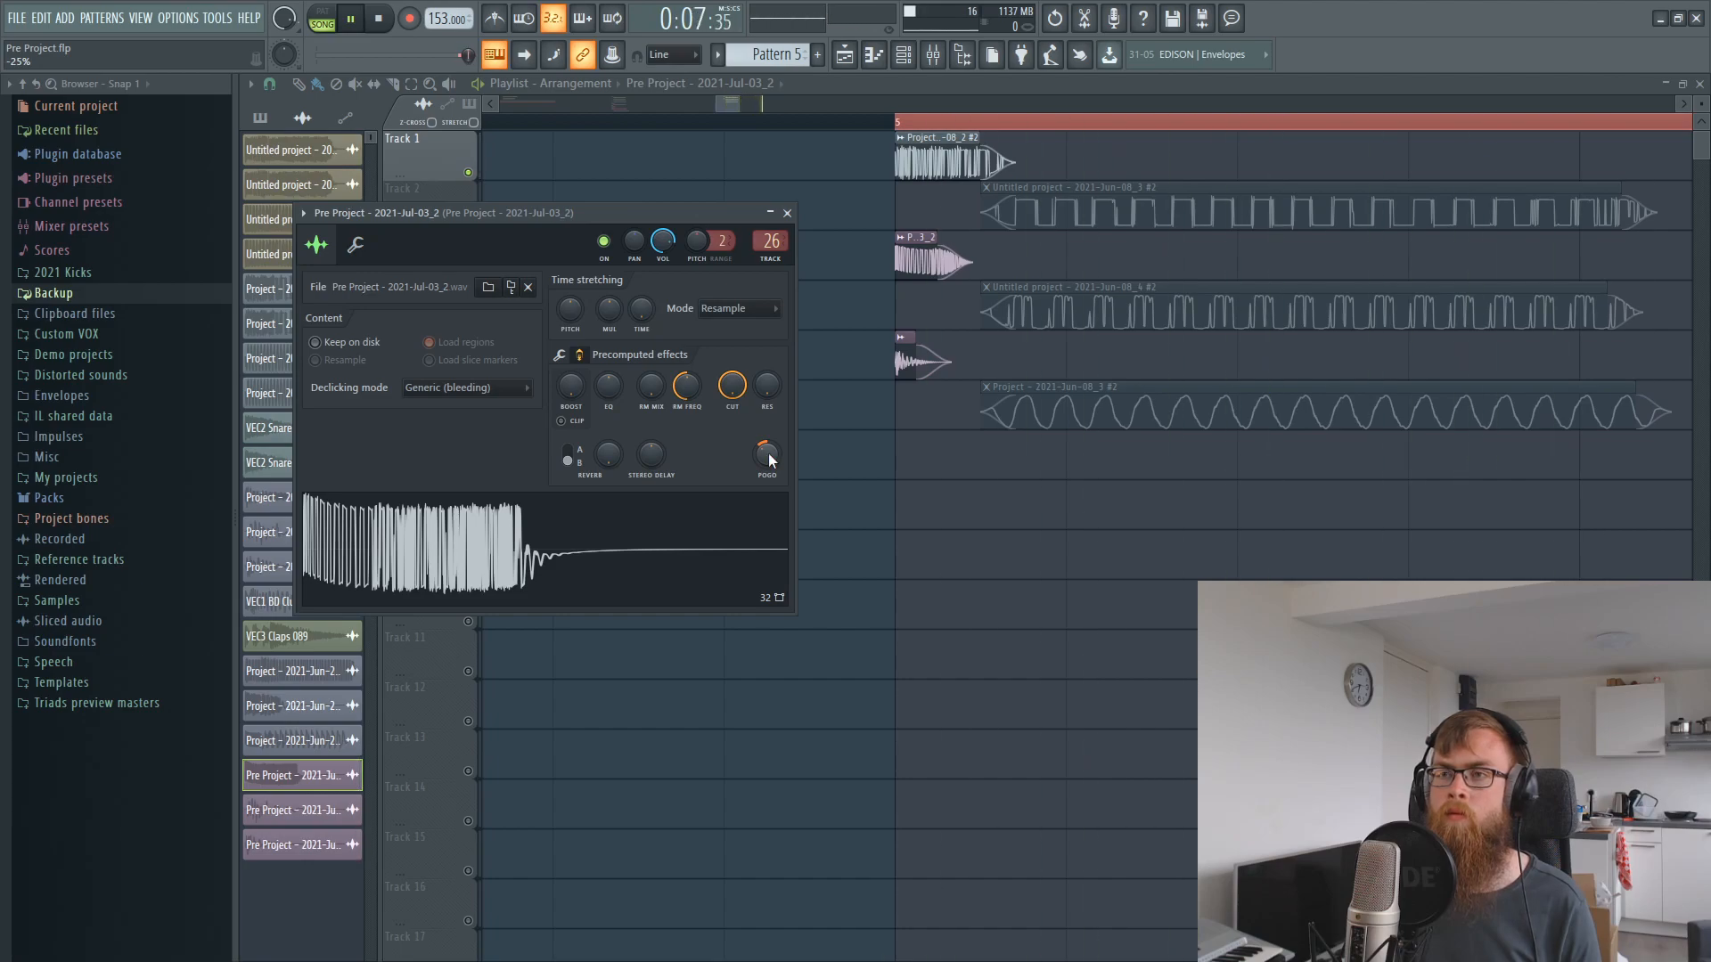
key("Escape")
key("space")
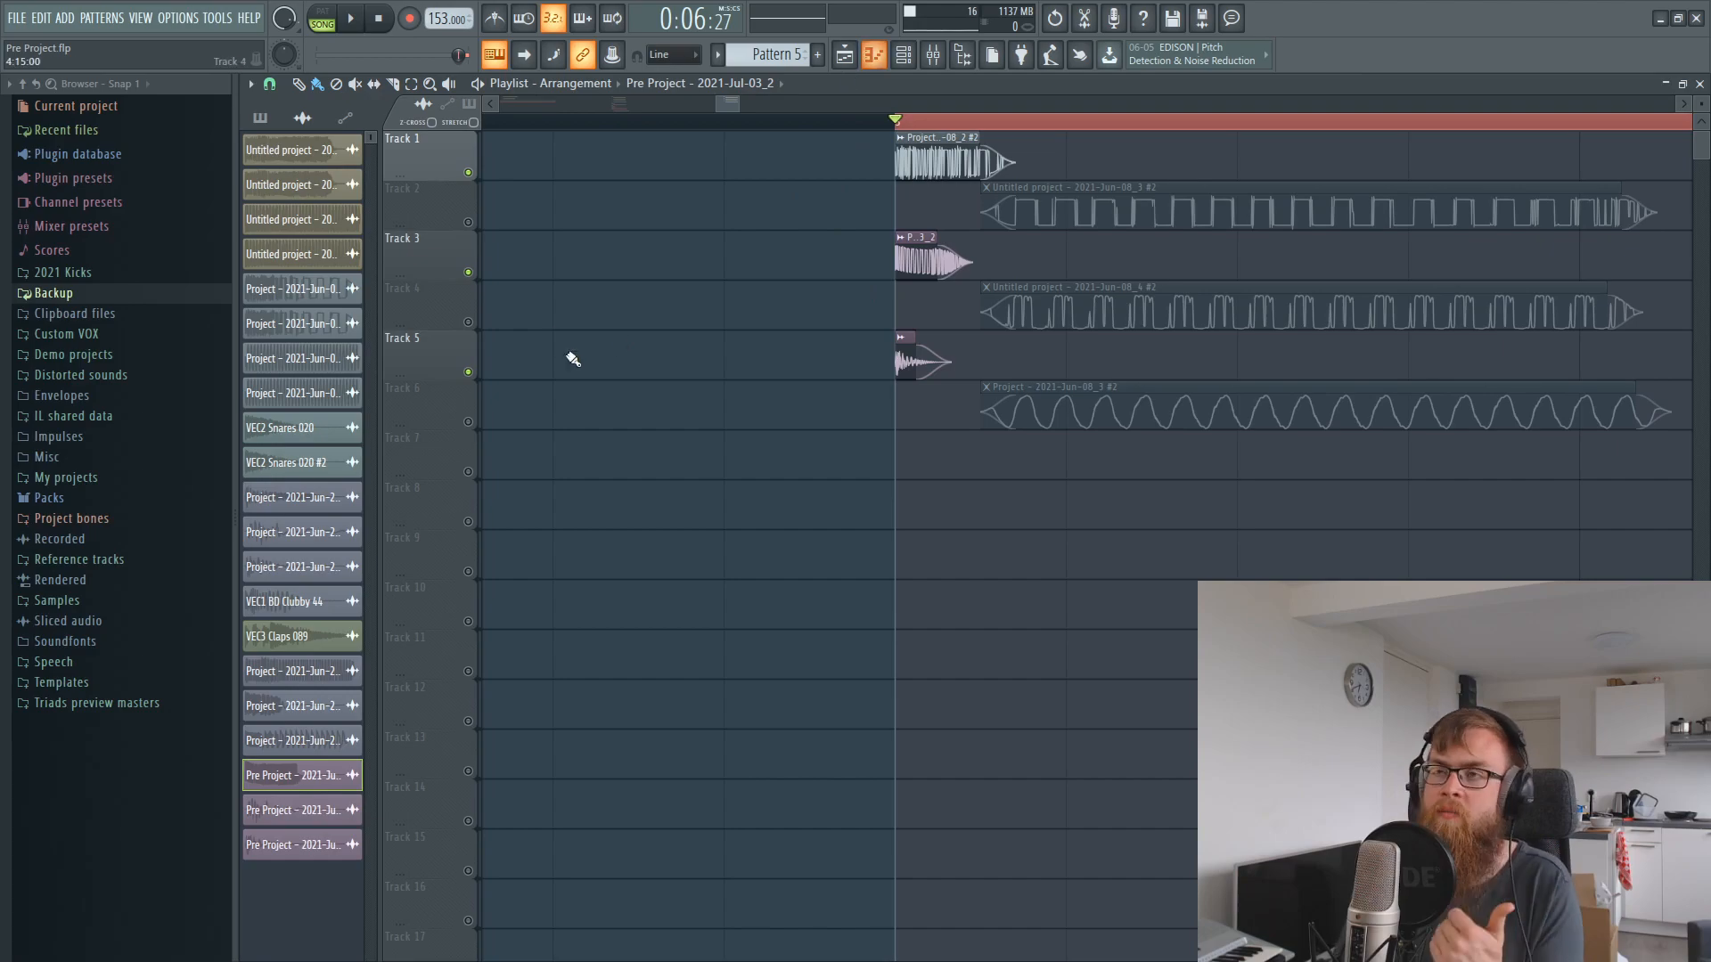
- Set the volume of mixer insert 21 to about -10.6 dB during playback
key("F9")
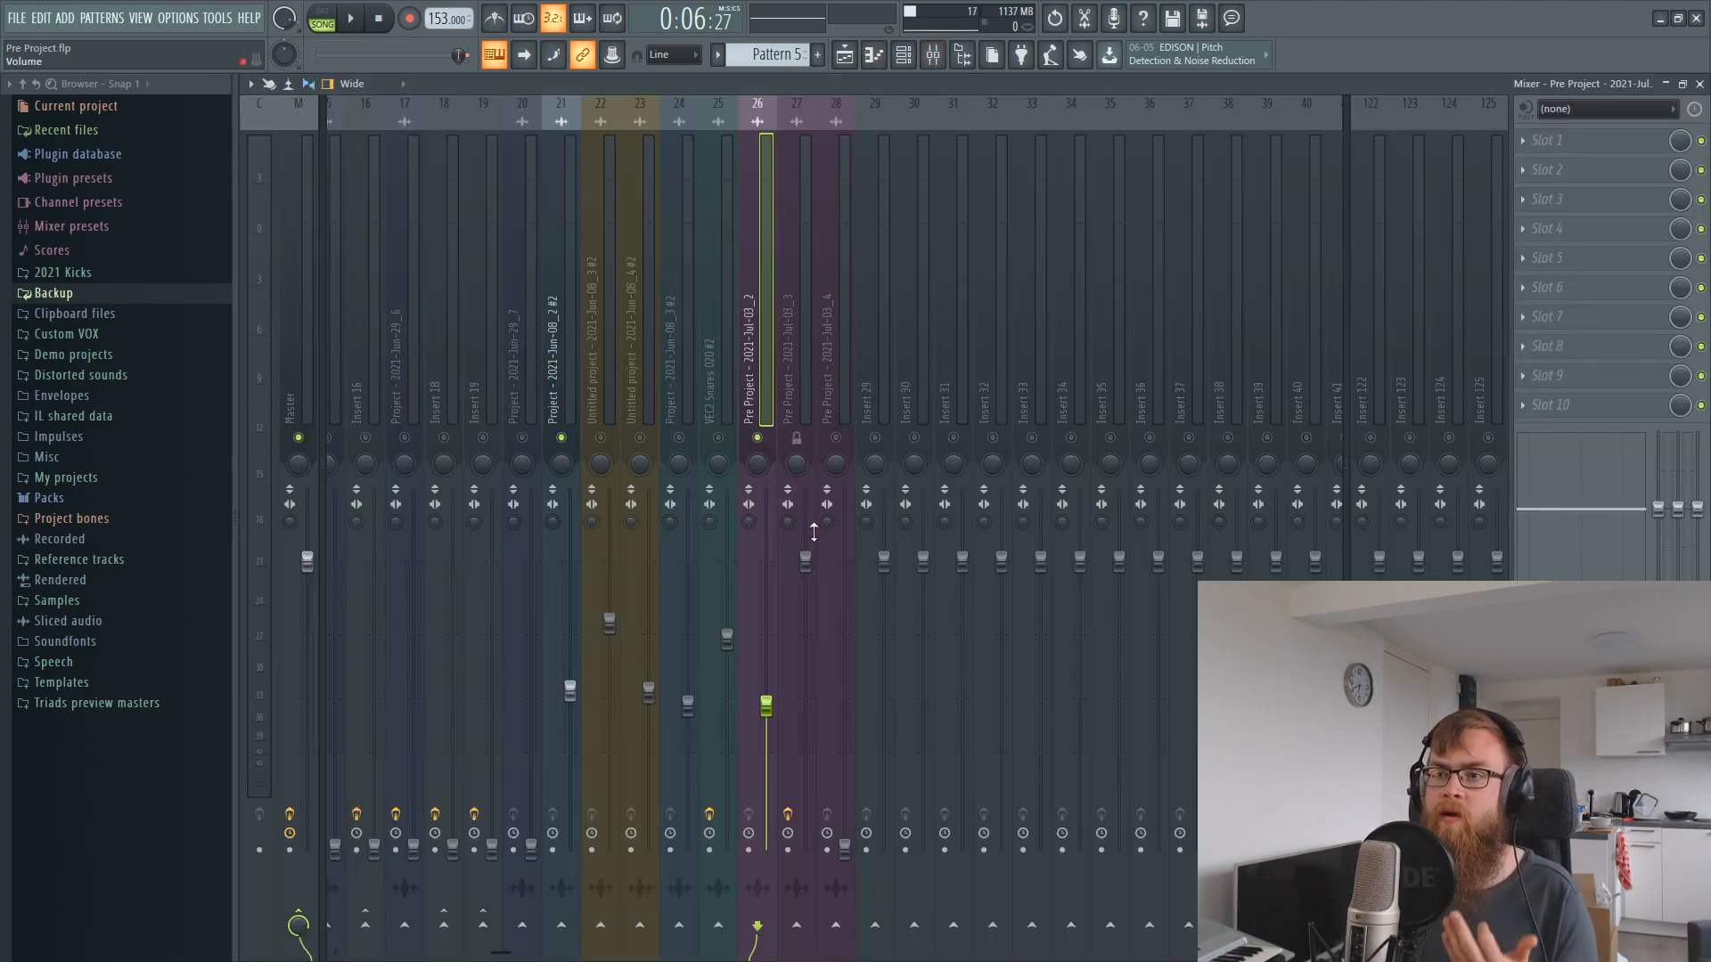
left_click(556, 699)
key("space")
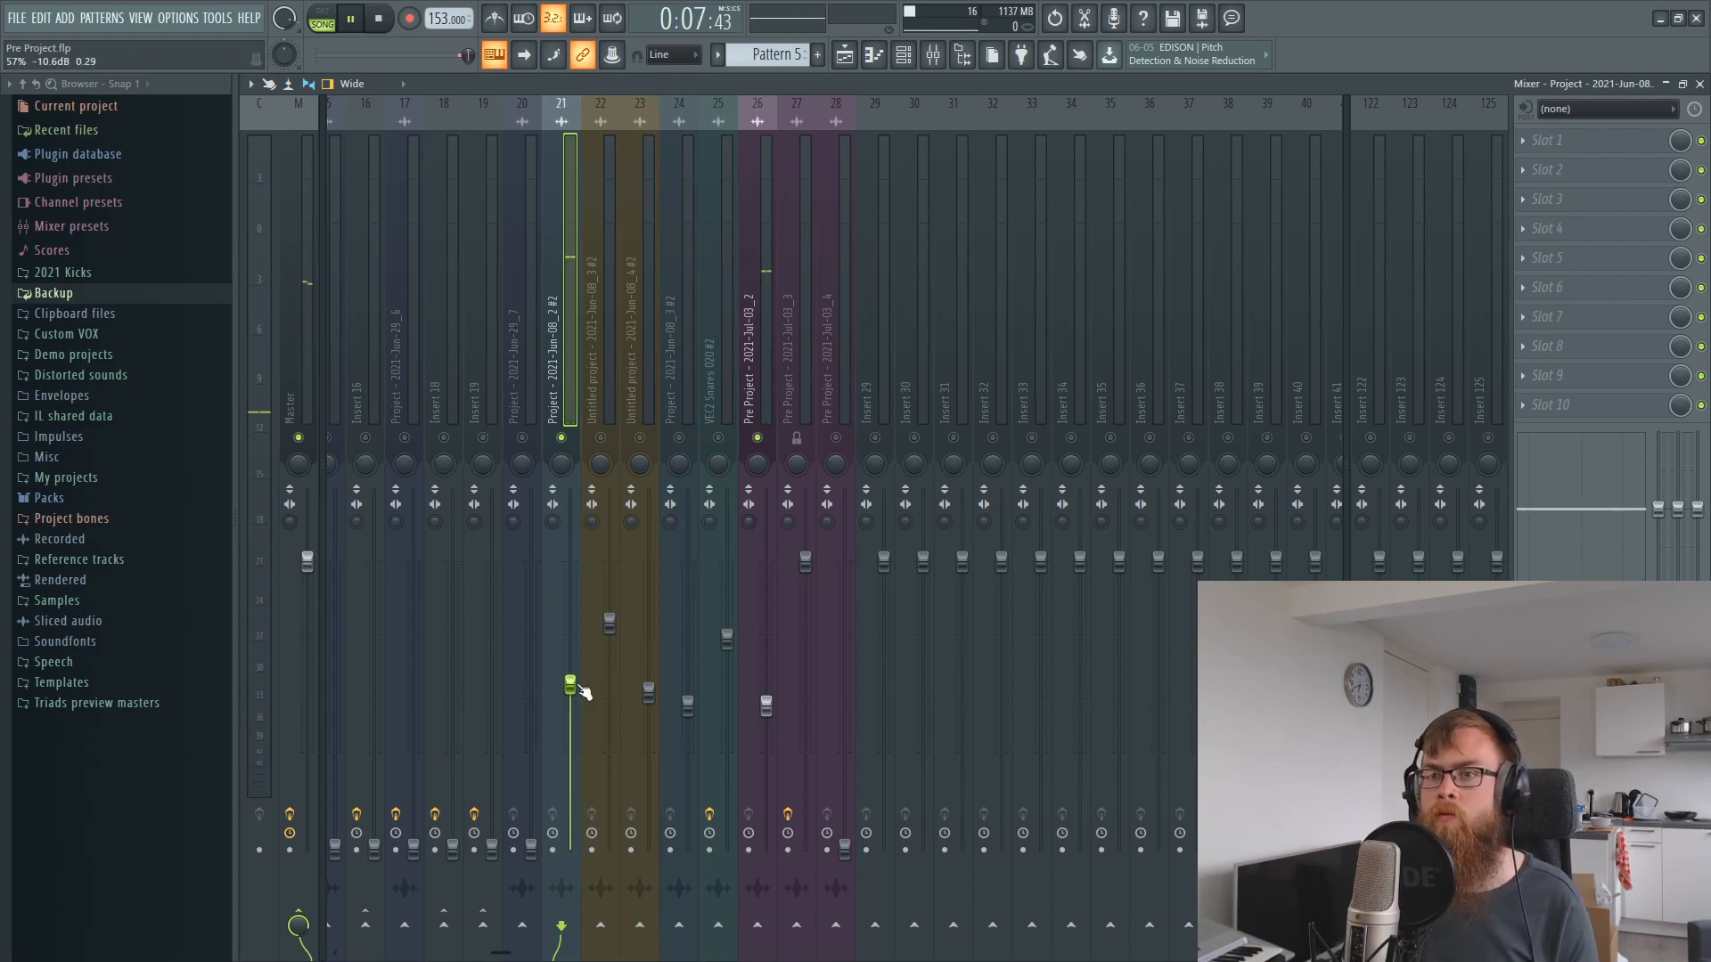
key("space")
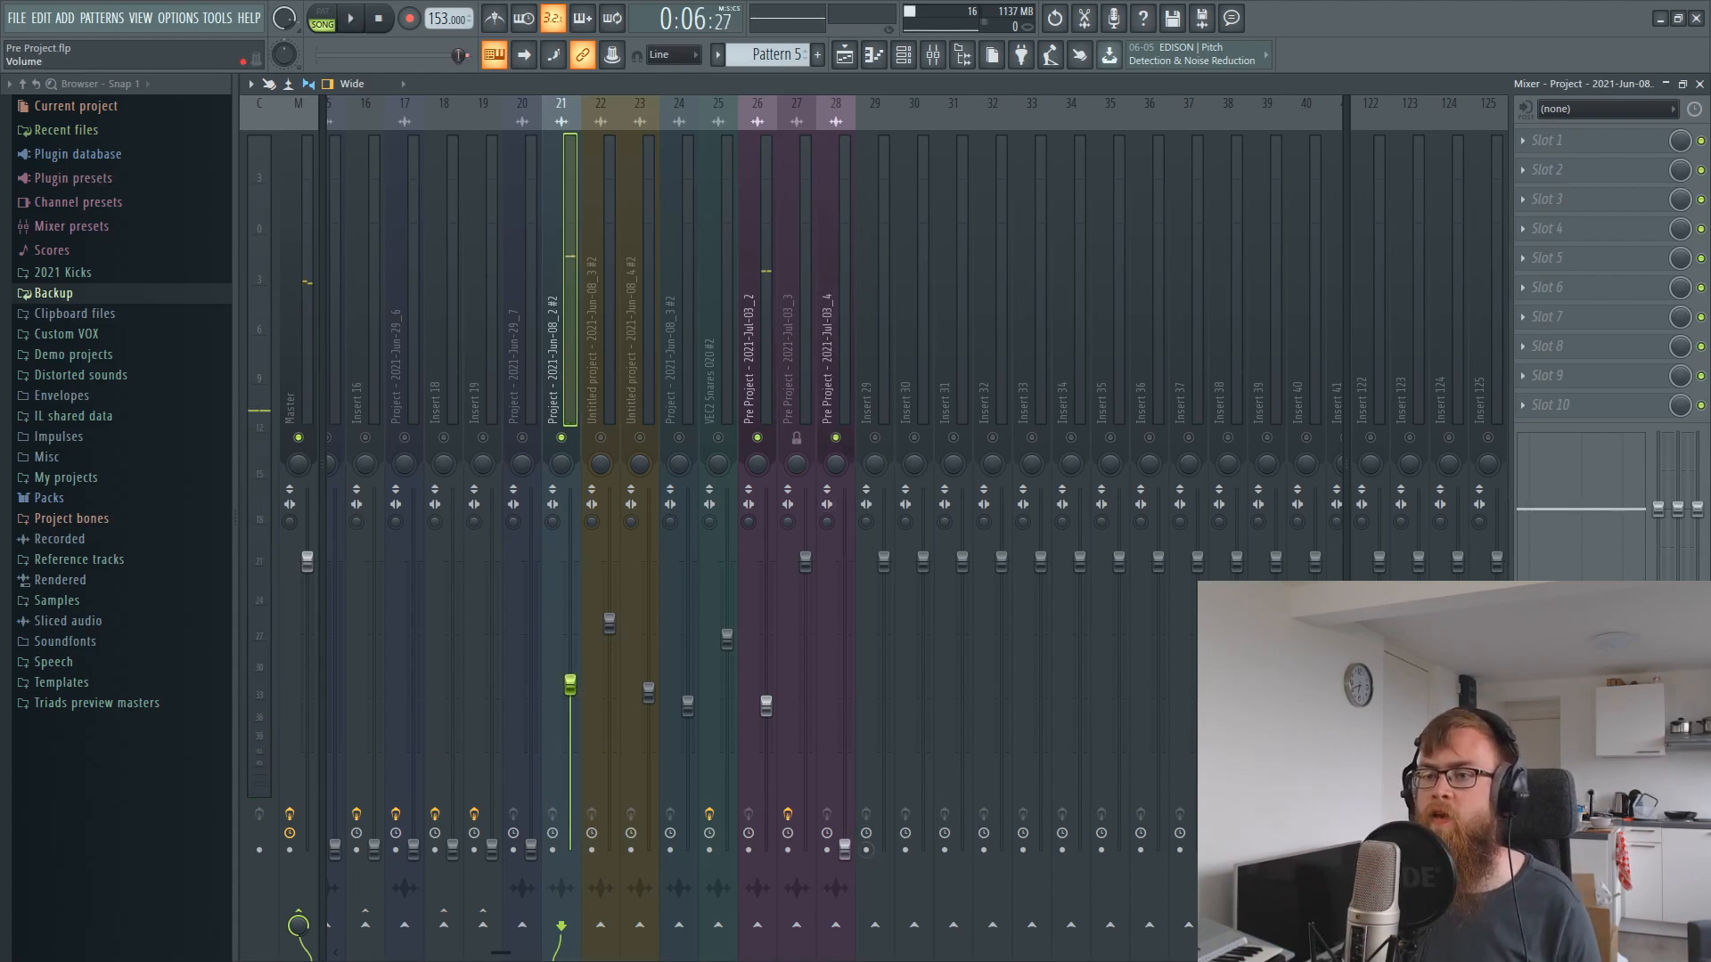
- Bring the unmuted mixer insert 28 into the mix by raising its volume slightly above the level of insert 21
left_click_drag(847, 851, 845, 799)
left_click_drag(845, 698, 845, 632)
key("space")
- Replace the long playlist time selection with a shorter one starting at bar 5 and covering most of the clips
left_click(843, 59)
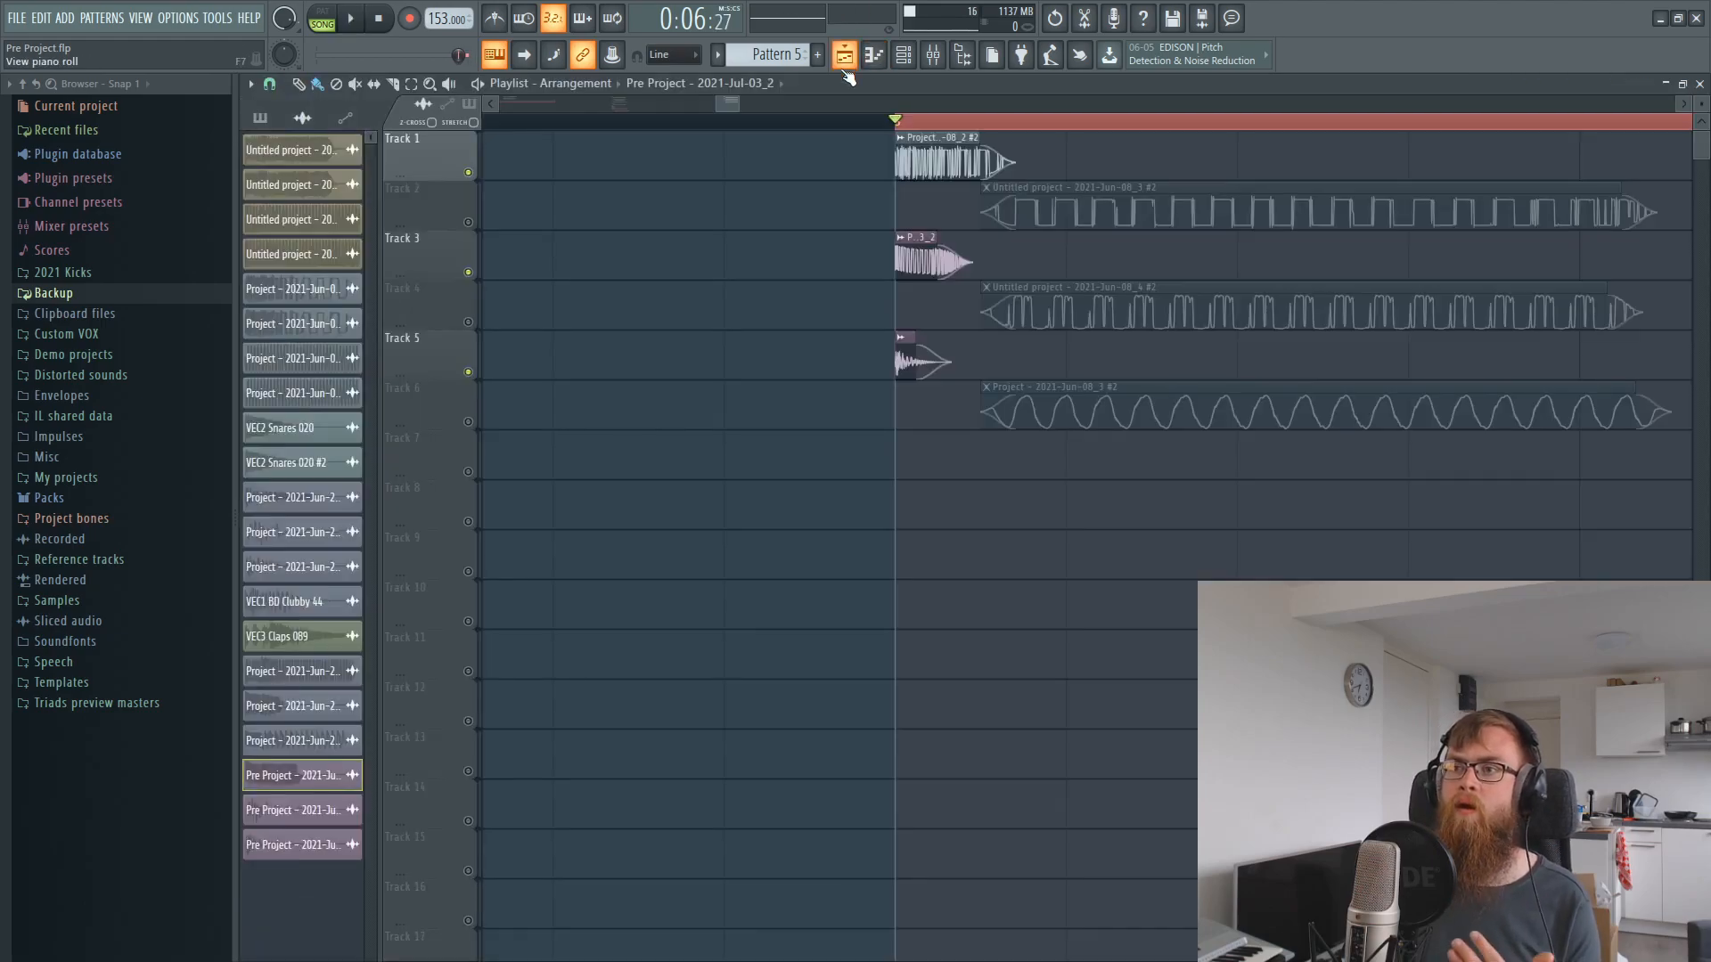
scroll(913, 131, "down", 4)
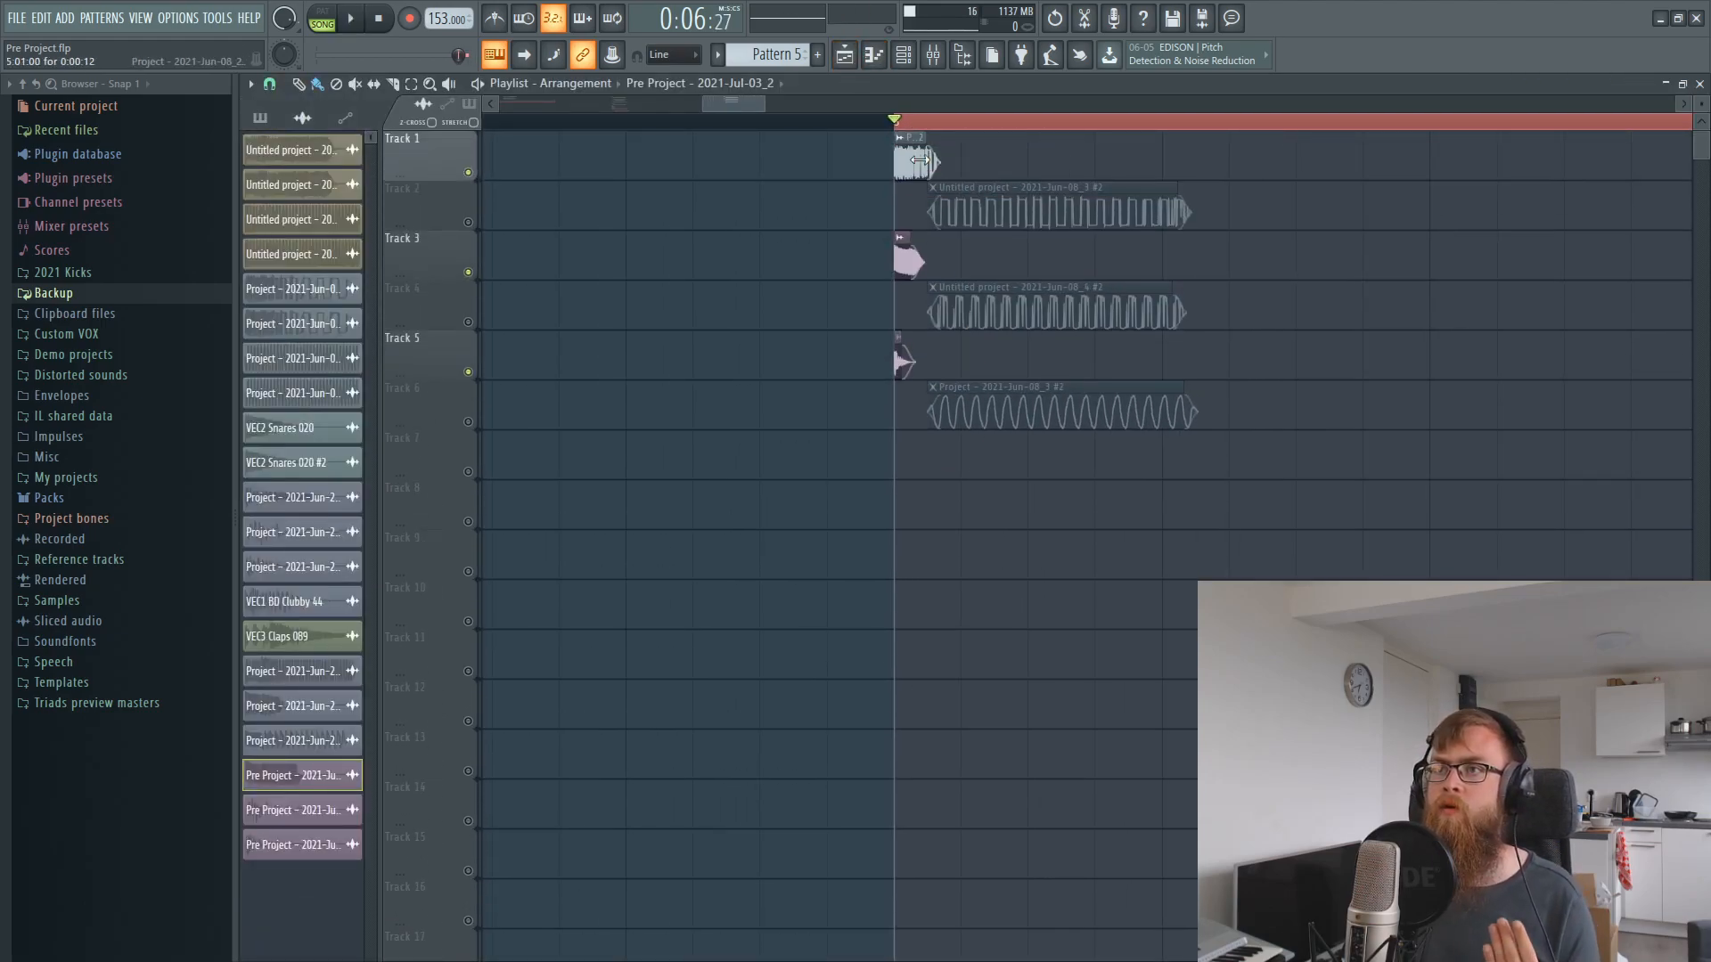
left_click(880, 123, "ctrl")
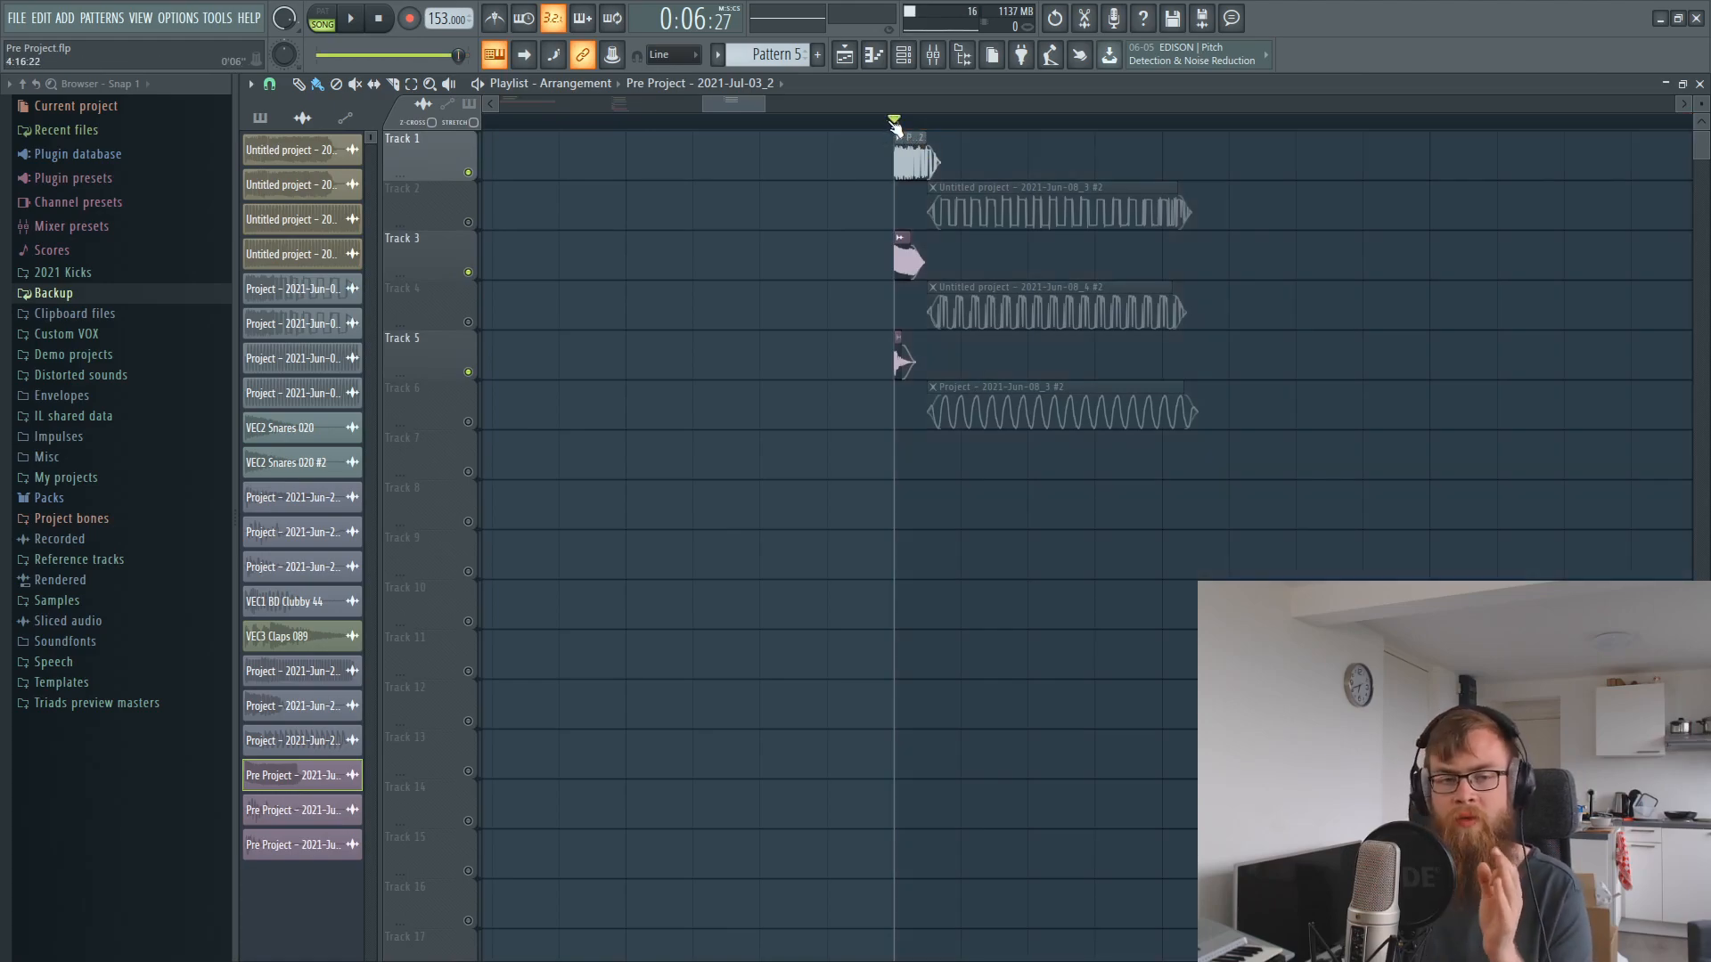
left_click_drag(895, 126, 1249, 151)
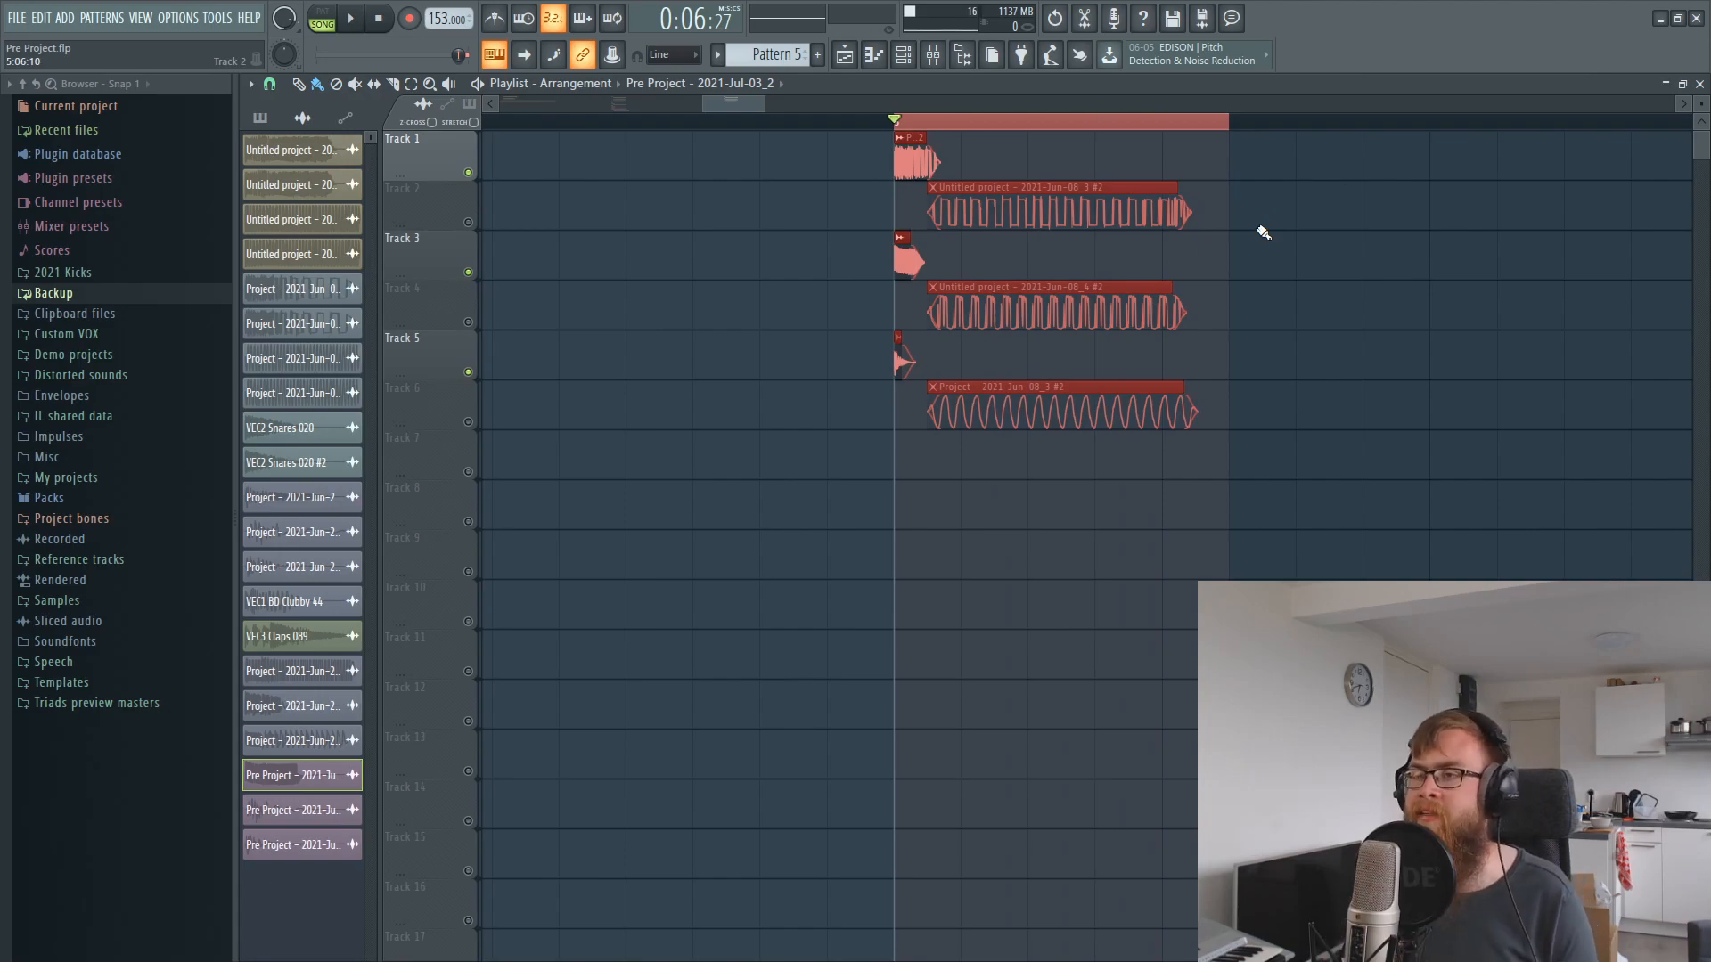
left_click_drag(1188, 138, 1165, 134)
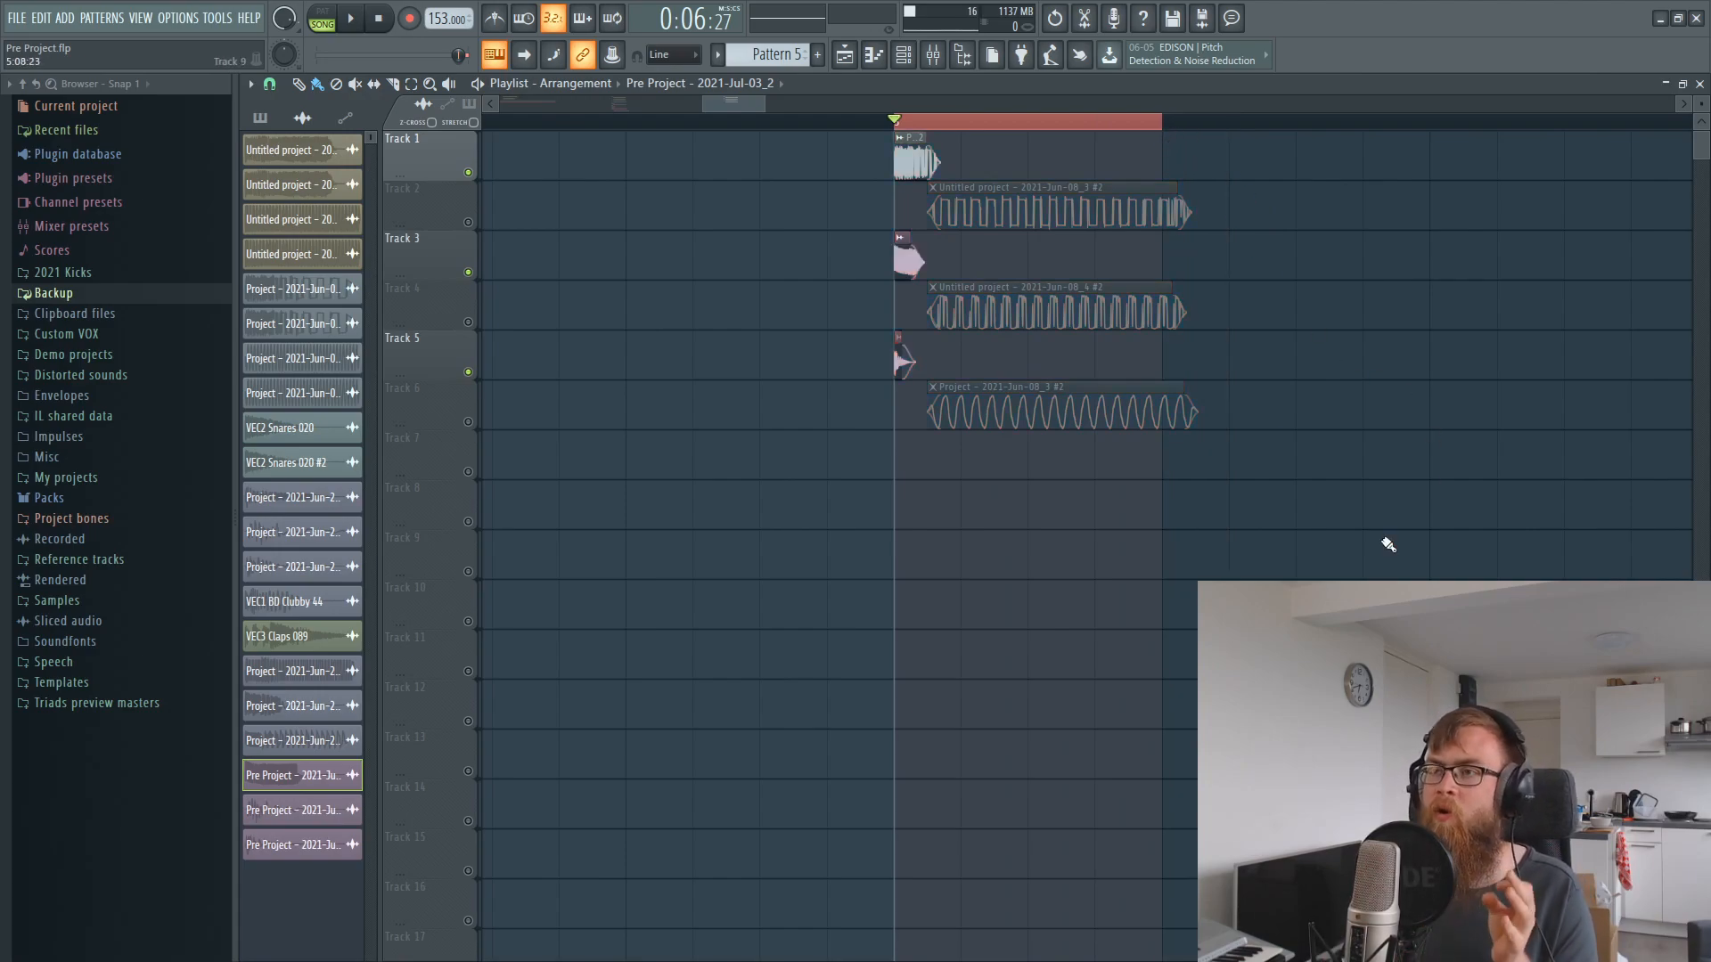
- Raise insert 28 to about 4.3 dB during playback, compare it muted and unmuted, and bring it down slightly
left_click(935, 55)
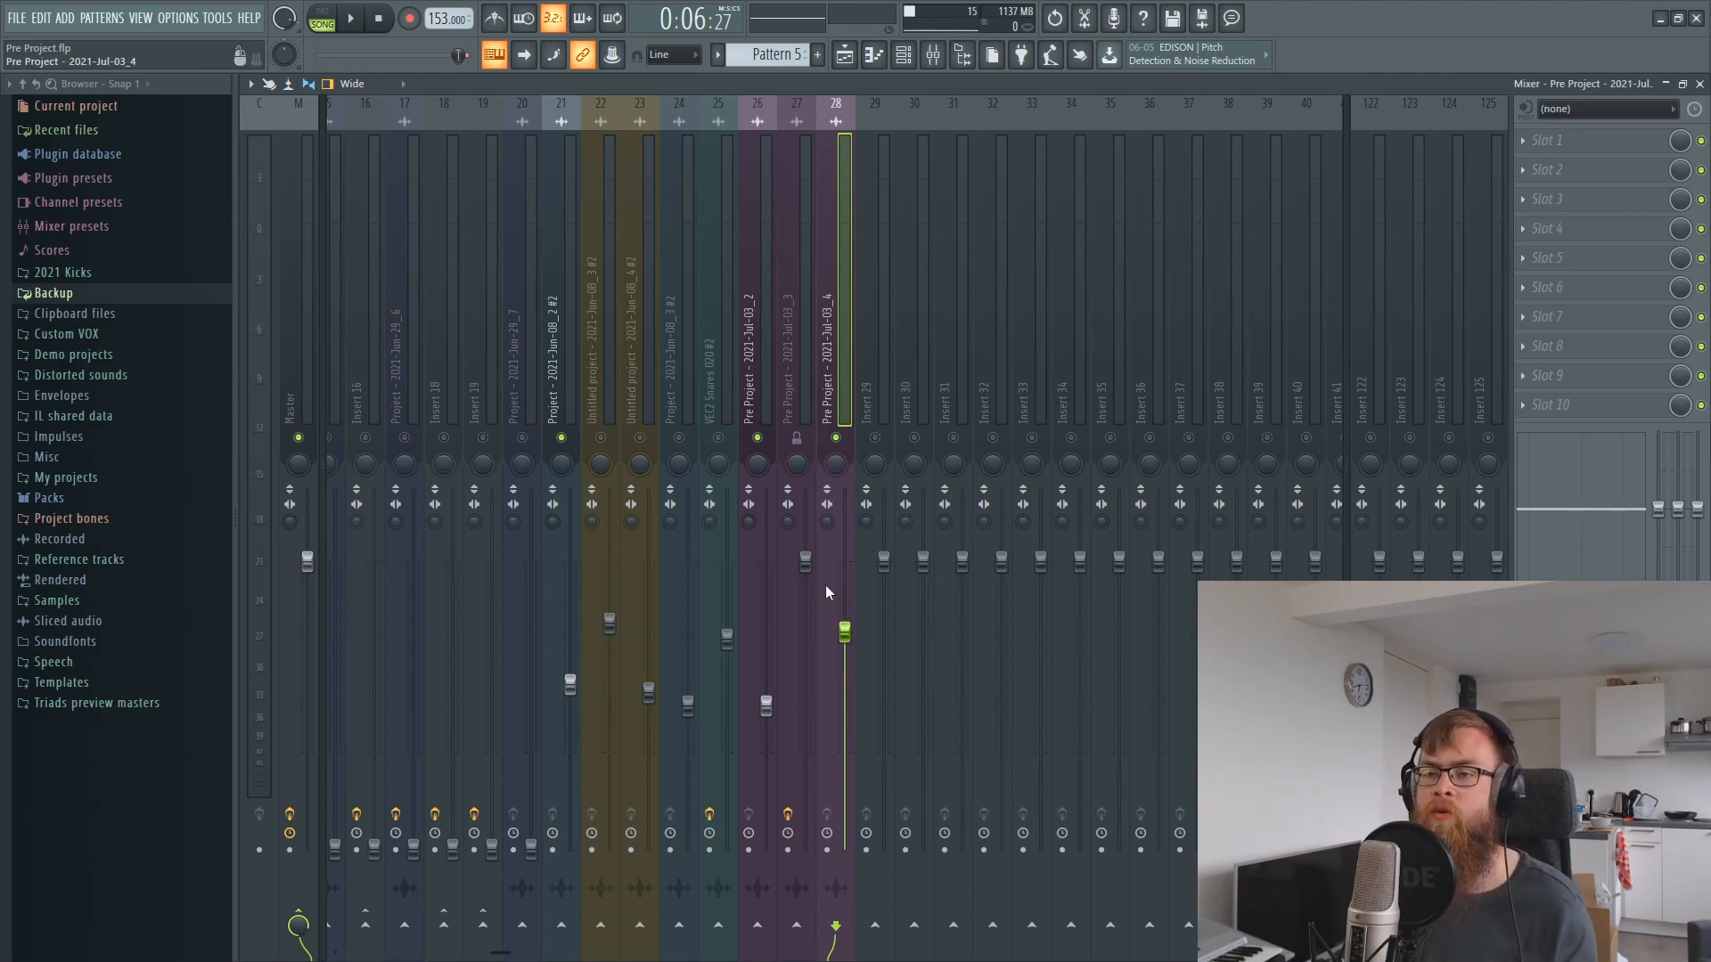
key("space")
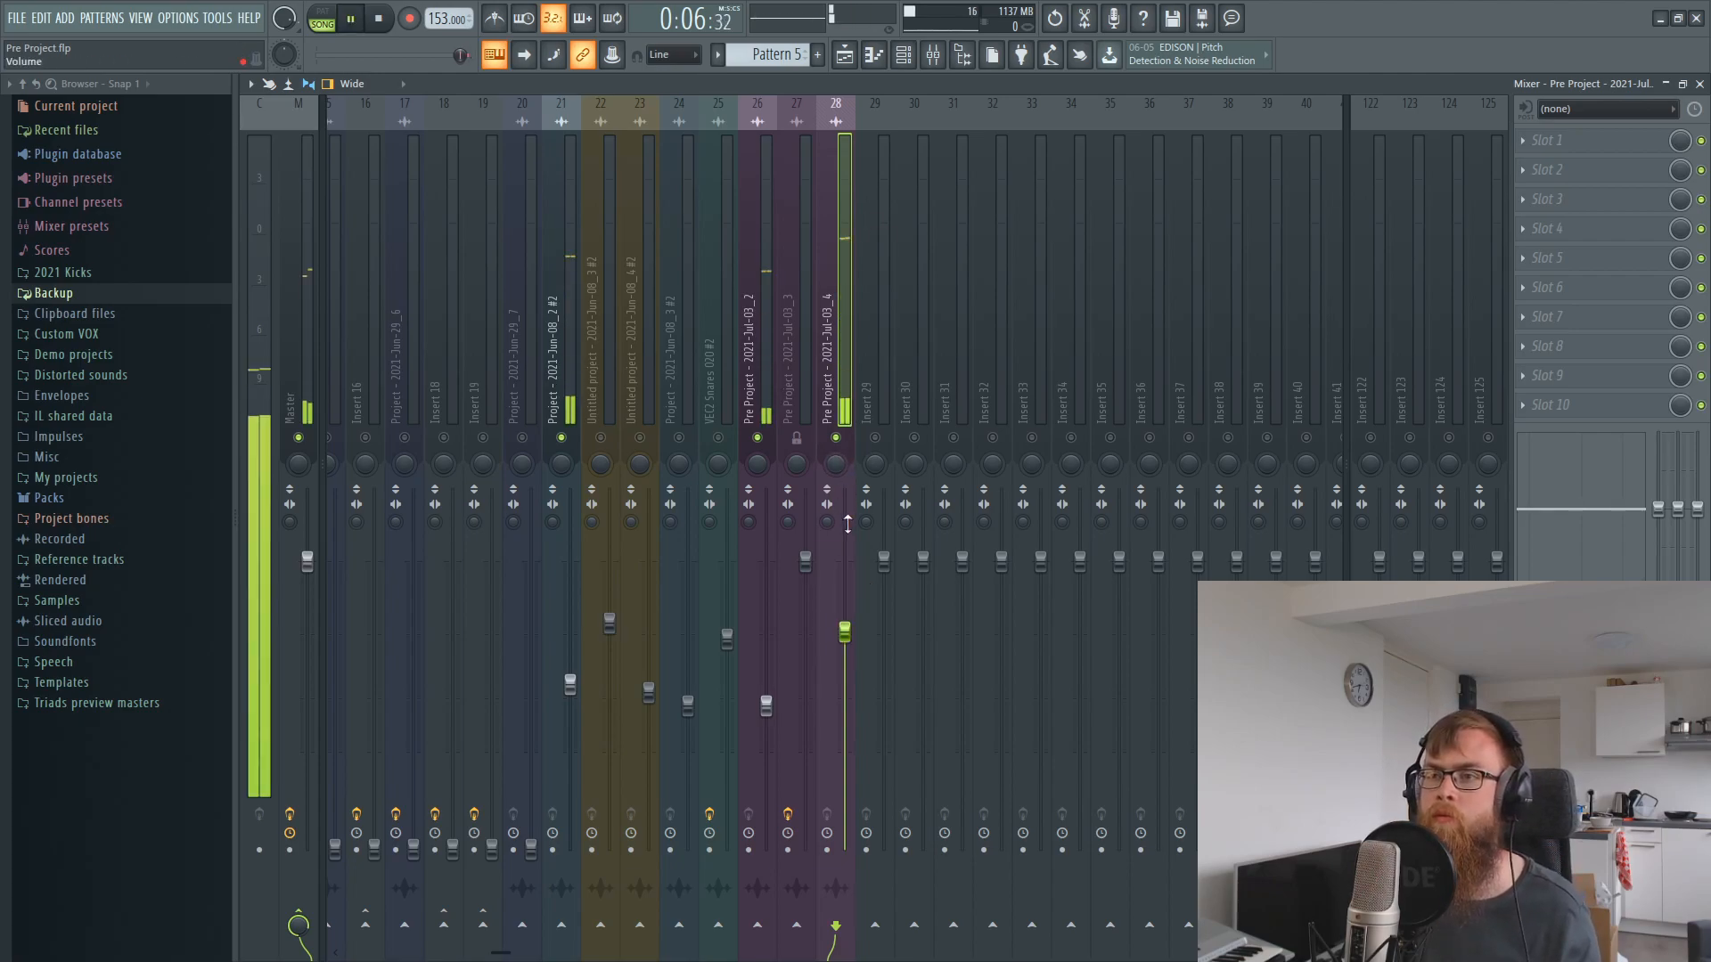
left_click_drag(845, 632, 845, 506)
left_click(837, 437)
left_click(837, 437)
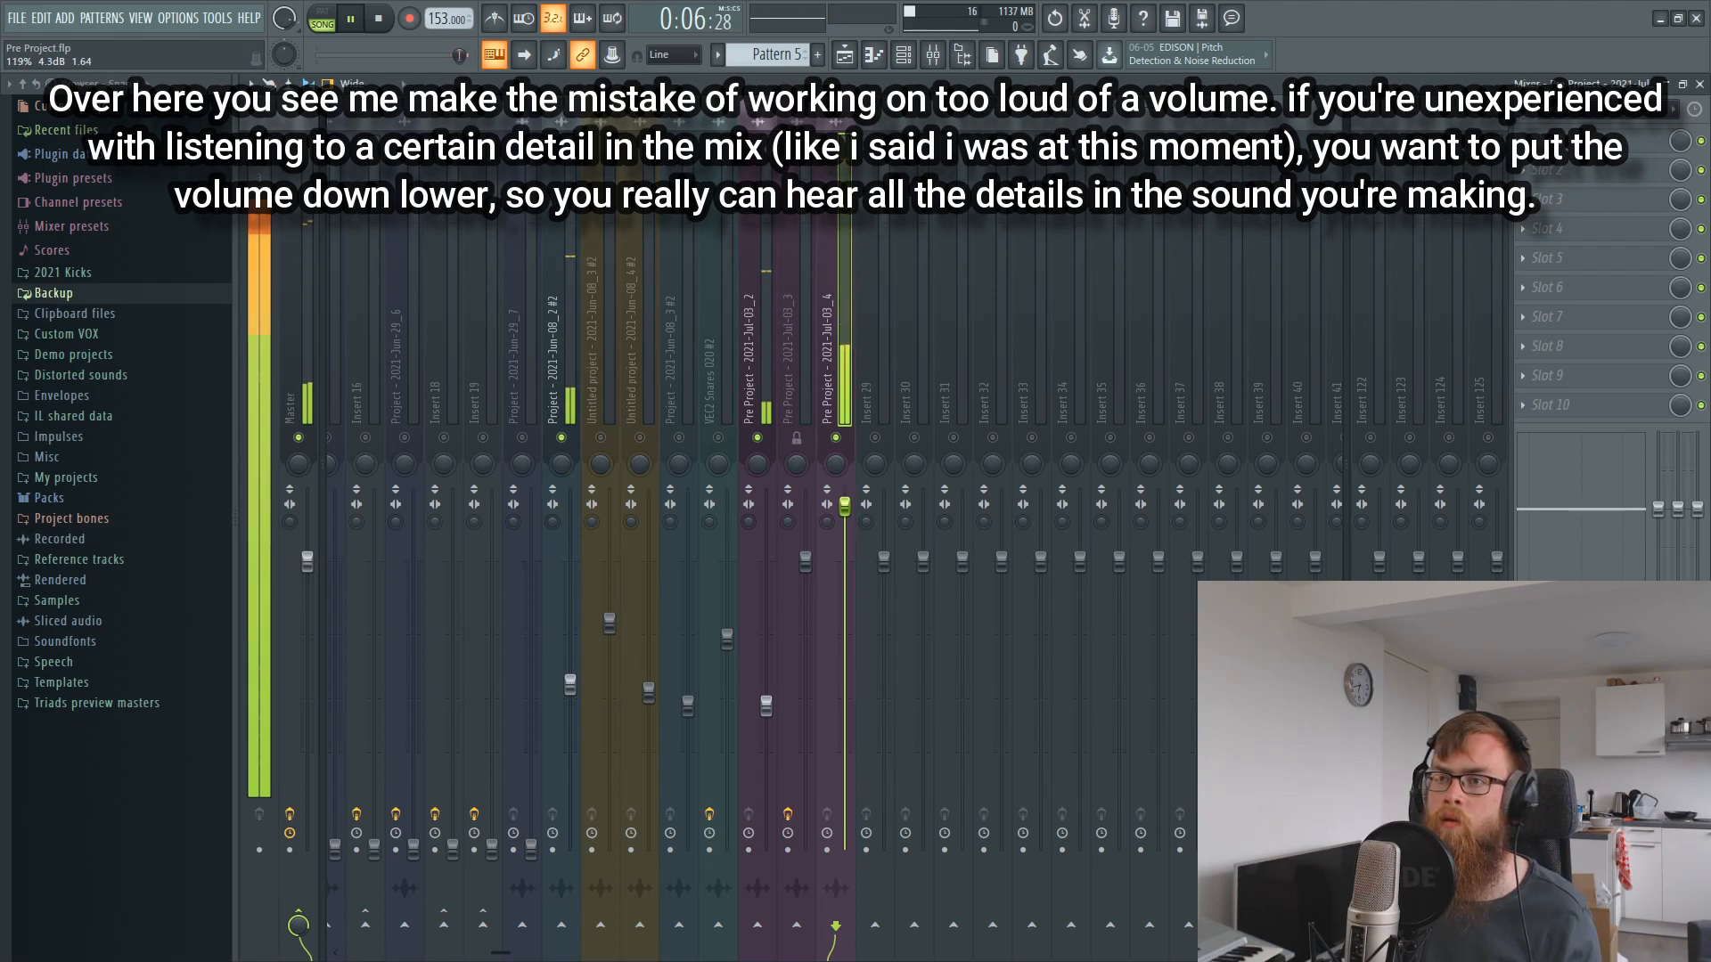
left_click_drag(845, 506, 844, 527)
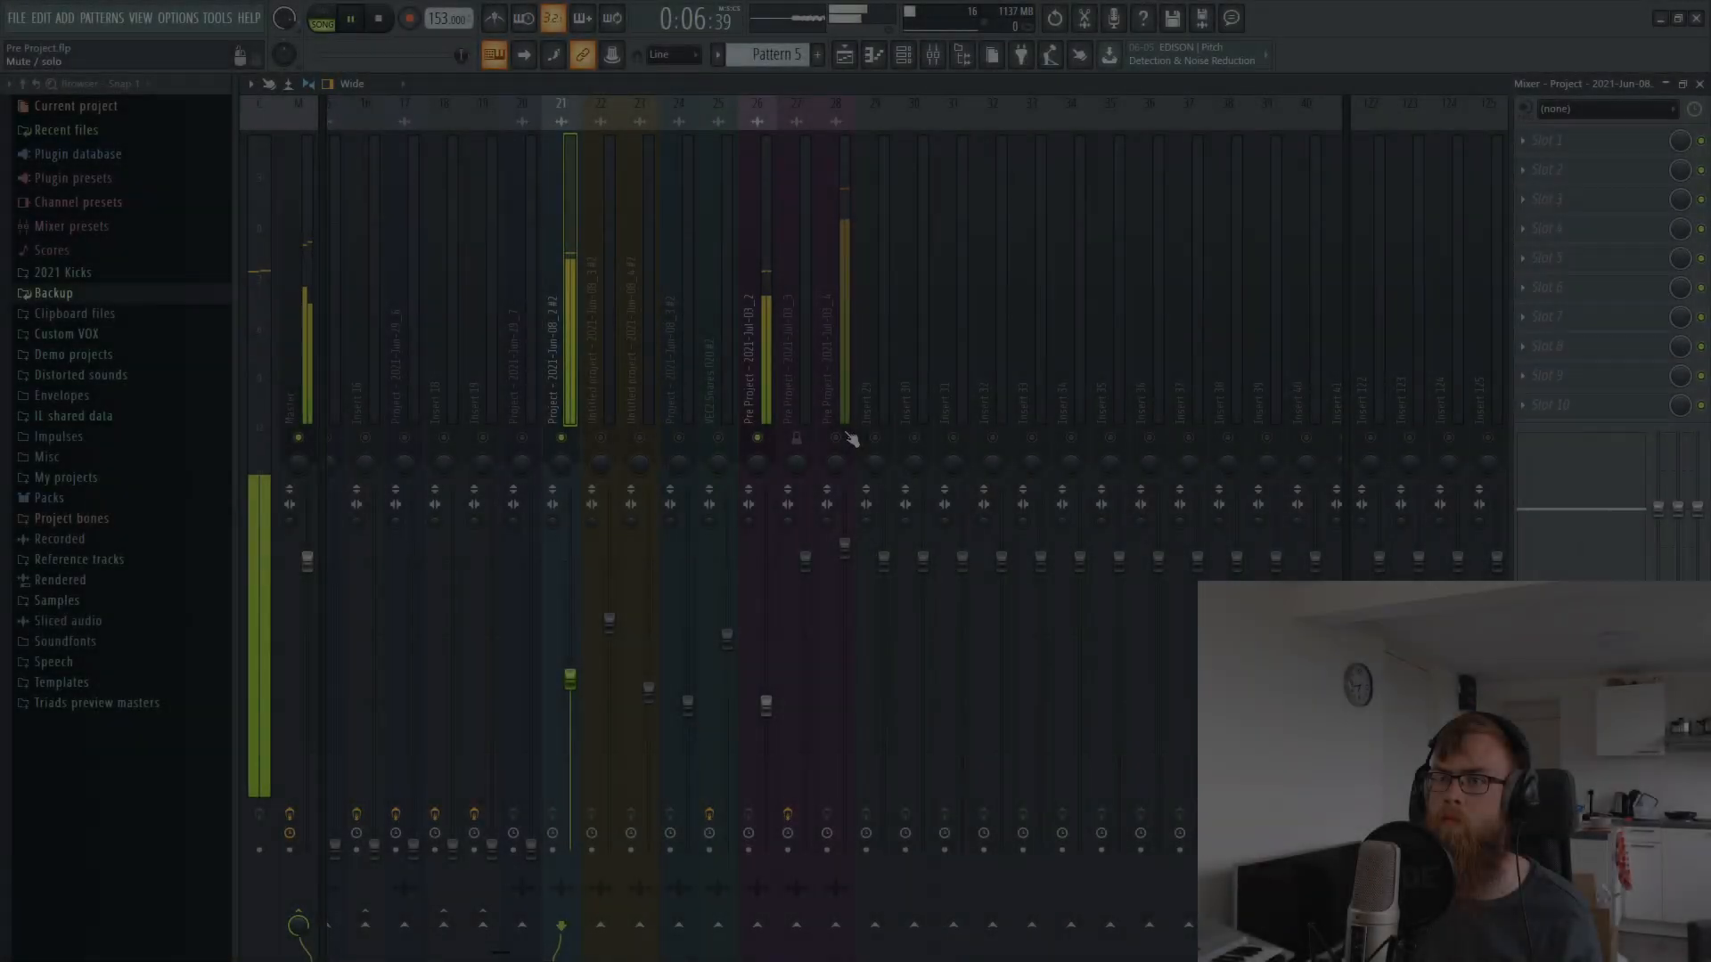
left_click(845, 435)
key("space")
- Turn the master volume far down for quiet monitoring, and compare the mix with insert 28 muted and unmuted
left_click_drag(308, 560, 307, 783)
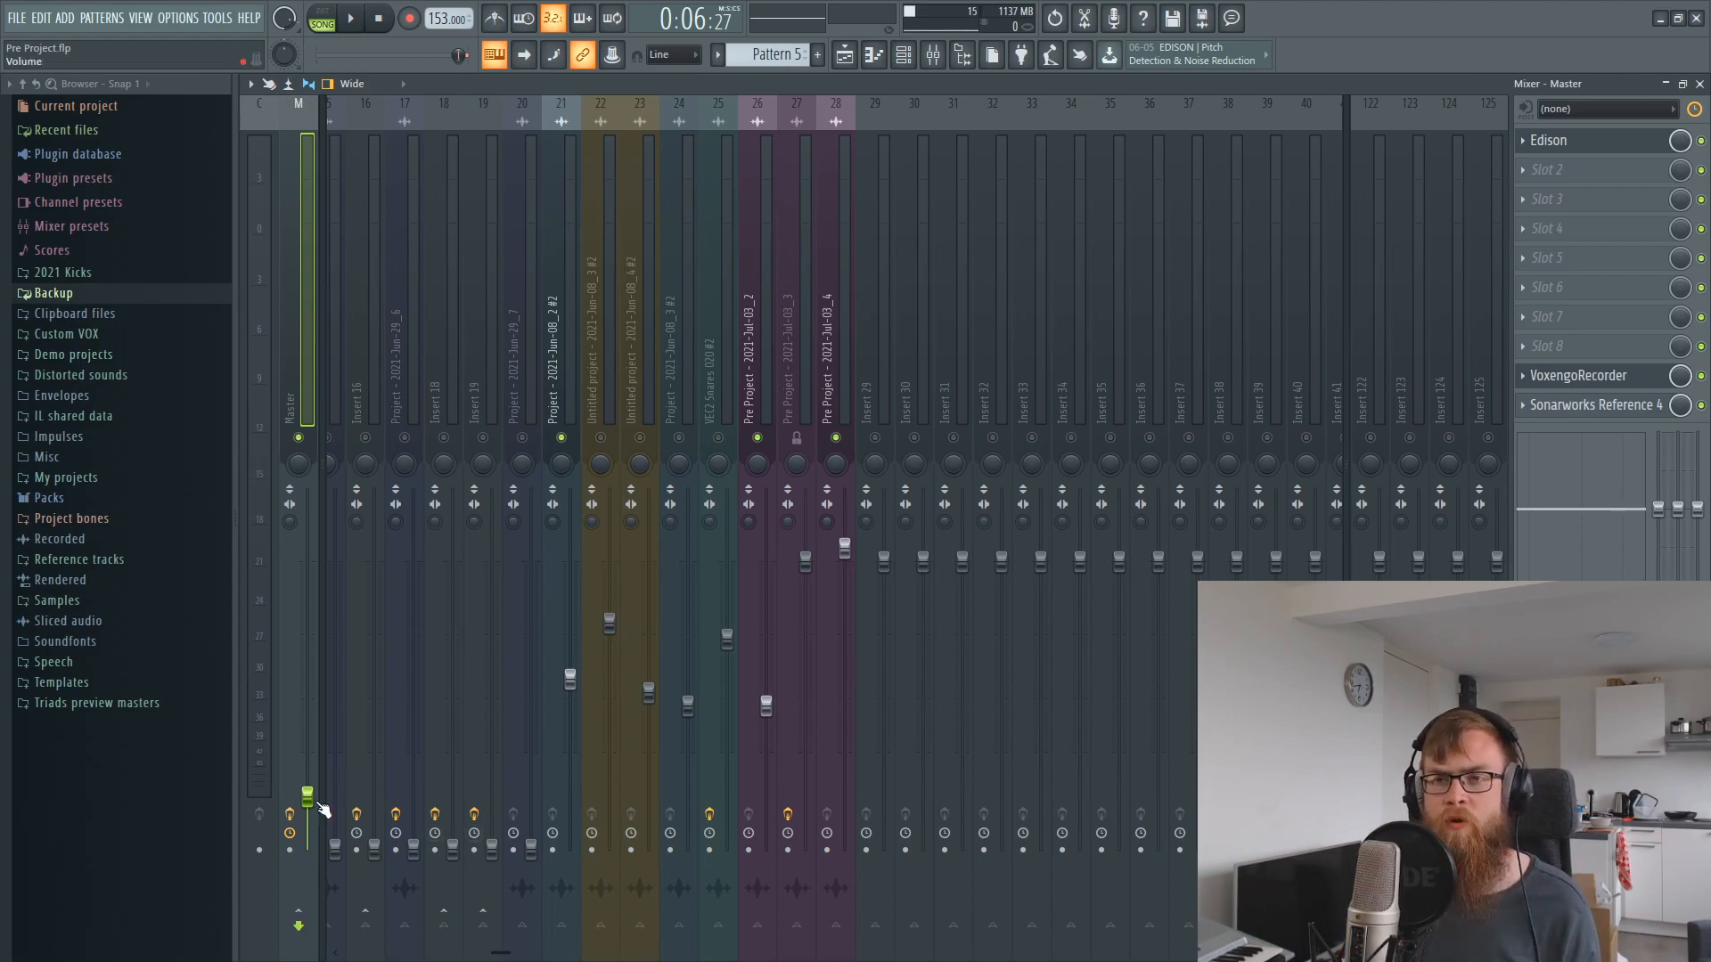
key("space")
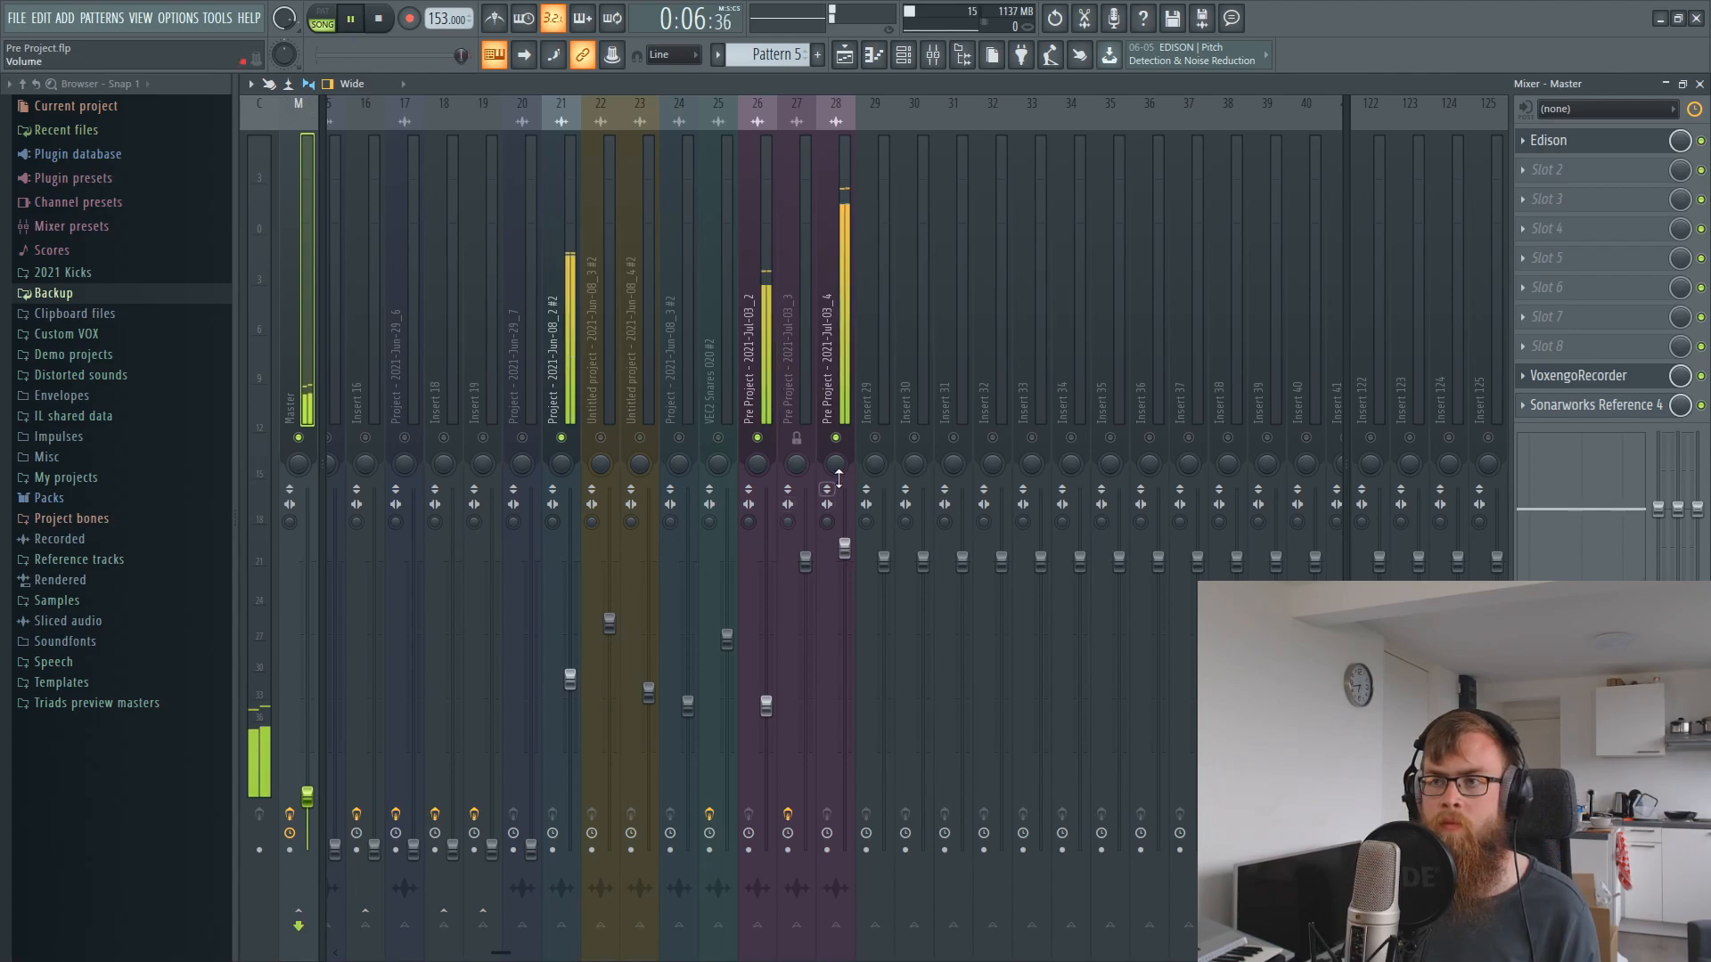
left_click(841, 442)
left_click(841, 442)
left_click(841, 442)
left_click(841, 442)
left_click(841, 442)
left_click(841, 442)
- Lower insert 28 to about -4.7 dB during playback, muting and unmuting it to compare the balance
left_click_drag(843, 547, 844, 604)
left_click(839, 438)
left_click(841, 438)
mouse_move(843, 606)
left_mouse_down()
mouse_move(844, 627)
mouse_move(843, 608)
left_mouse_up()
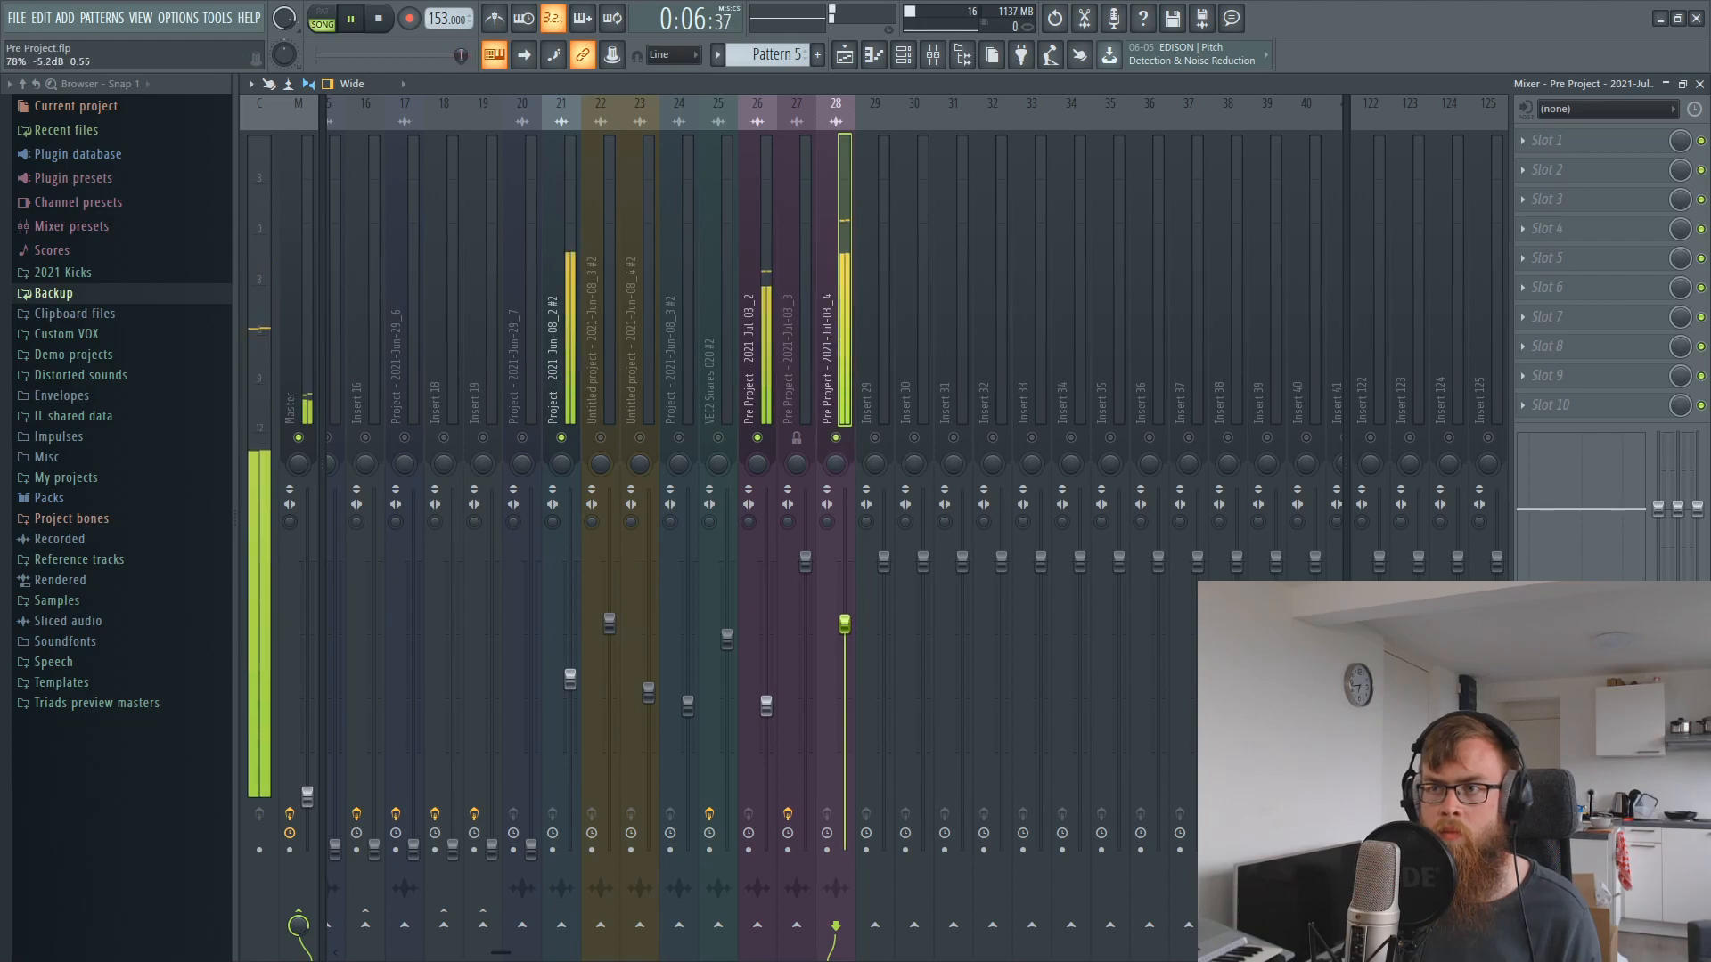
left_click(839, 437)
left_click(840, 438)
left_click_drag(843, 609, 844, 617)
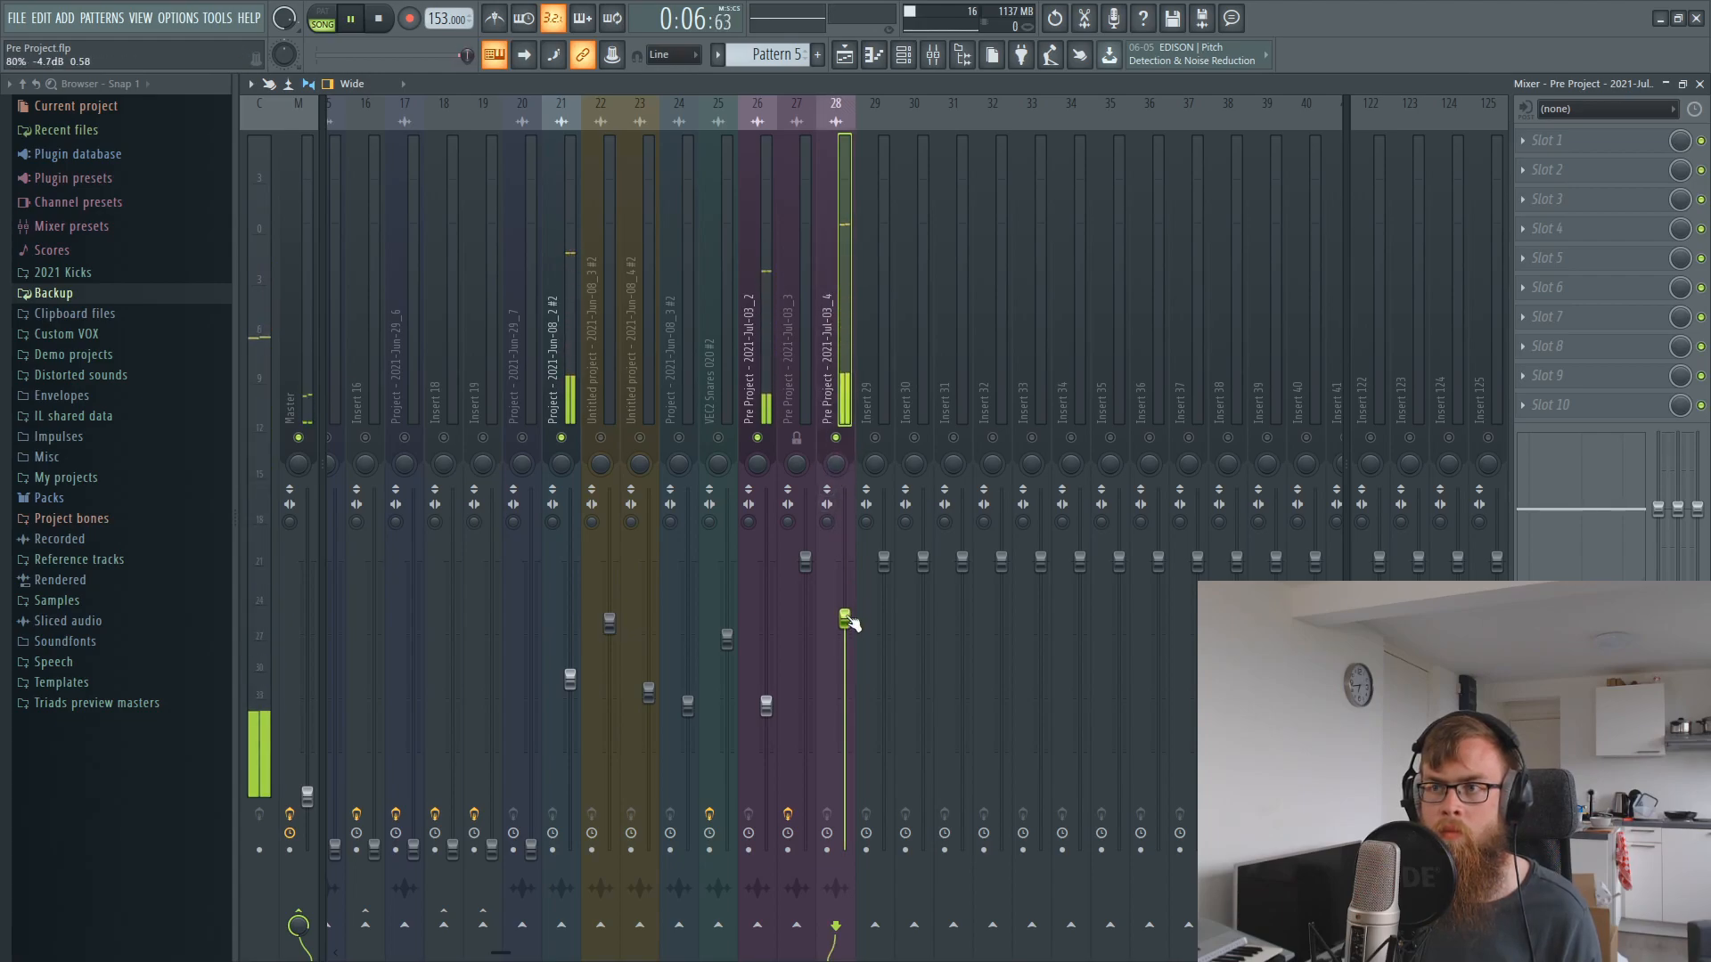
- Bring insert 28 down slightly further during playback, toggling its mute to check the balance
left_click(836, 438)
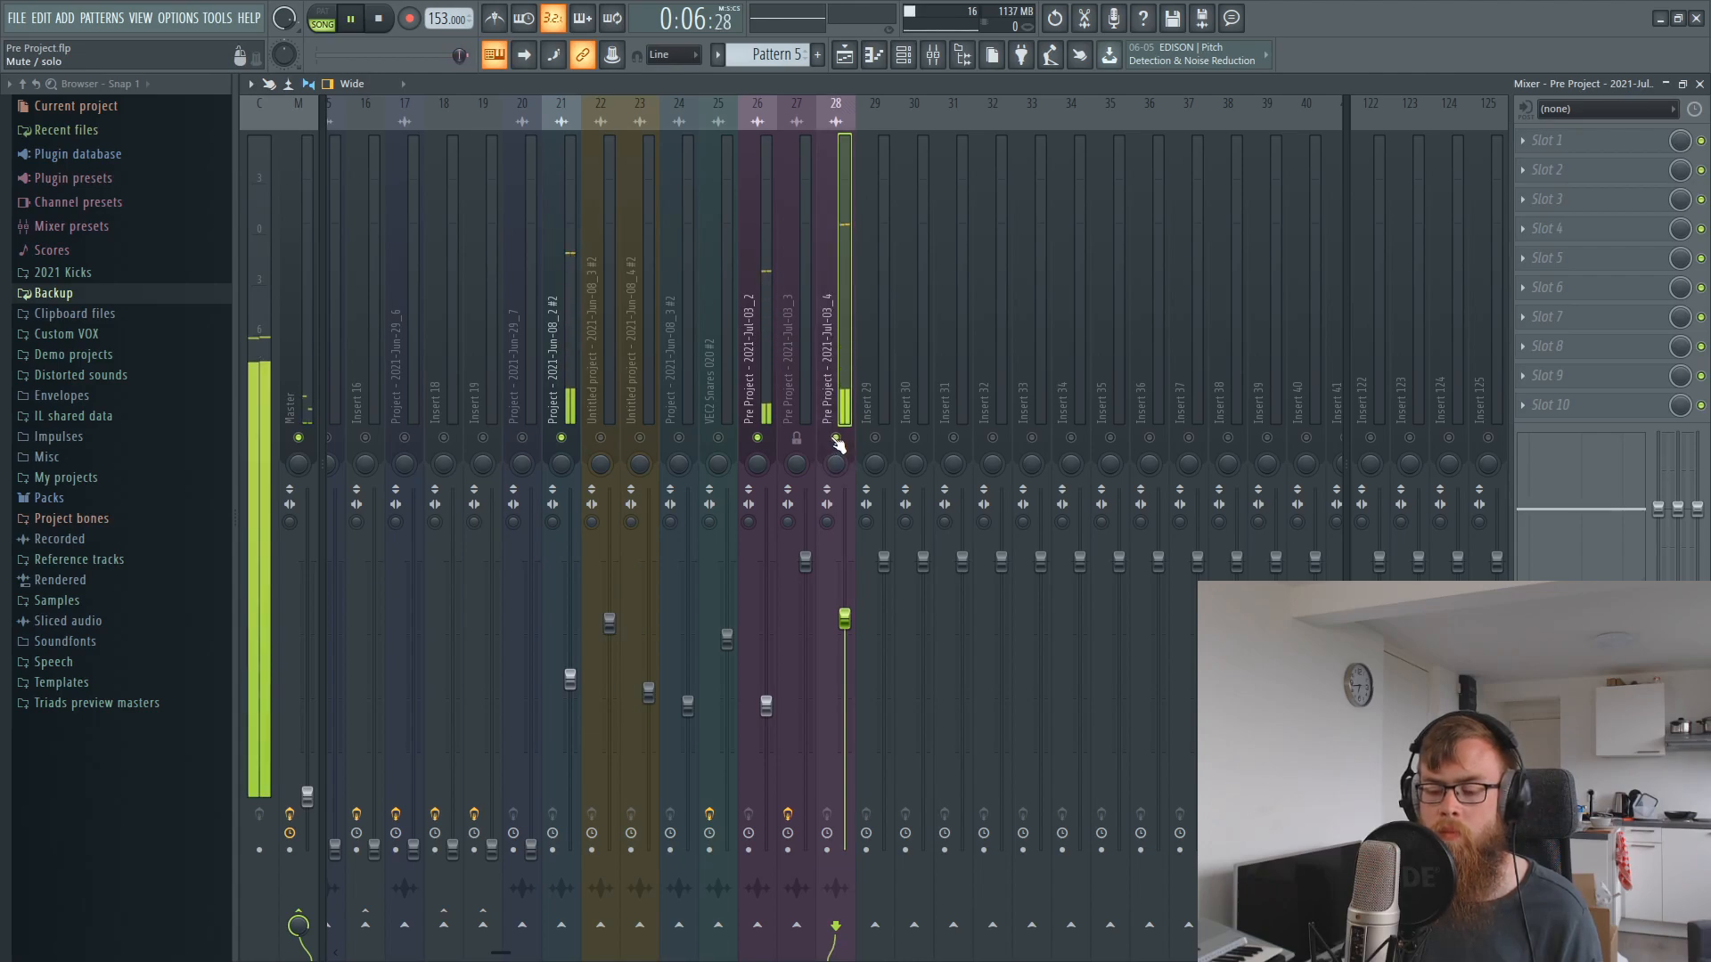
left_click(836, 438)
left_click_drag(853, 619, 854, 634)
left_click(836, 438)
left_click(836, 439)
left_click(836, 439)
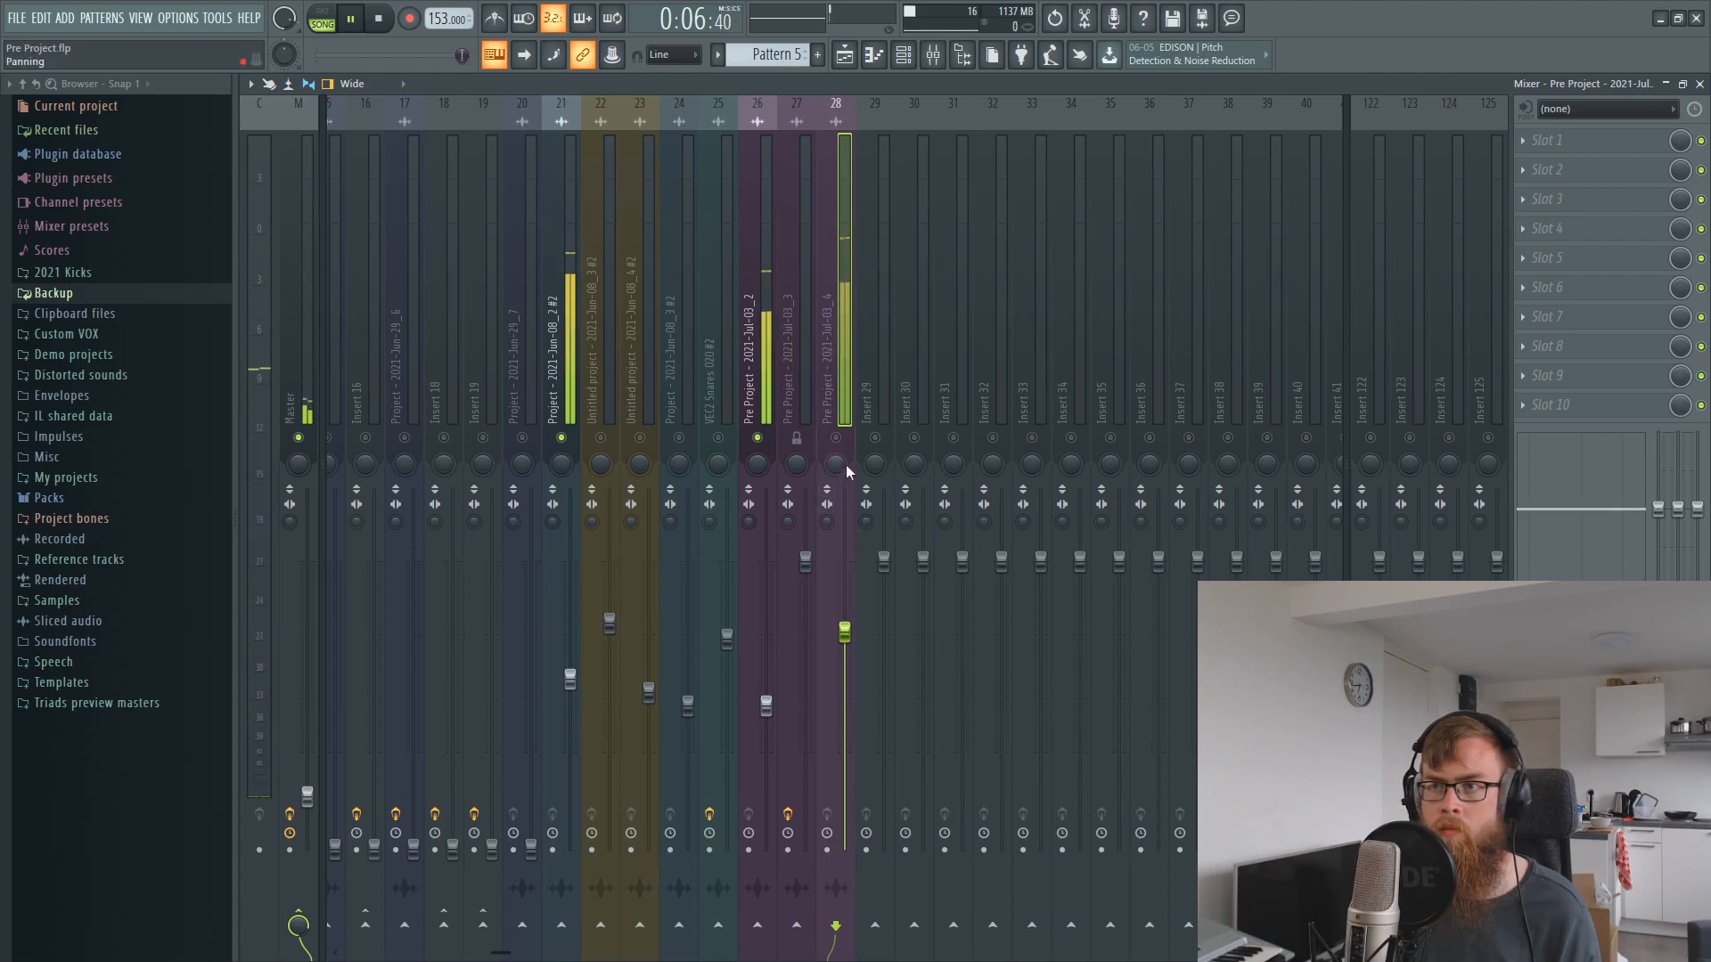
left_click(836, 438)
left_click_drag(844, 641, 844, 632)
left_click(836, 438)
left_click(836, 438)
- Stop playback and reset the master volume to its default
key("space")
right_click(297, 789)
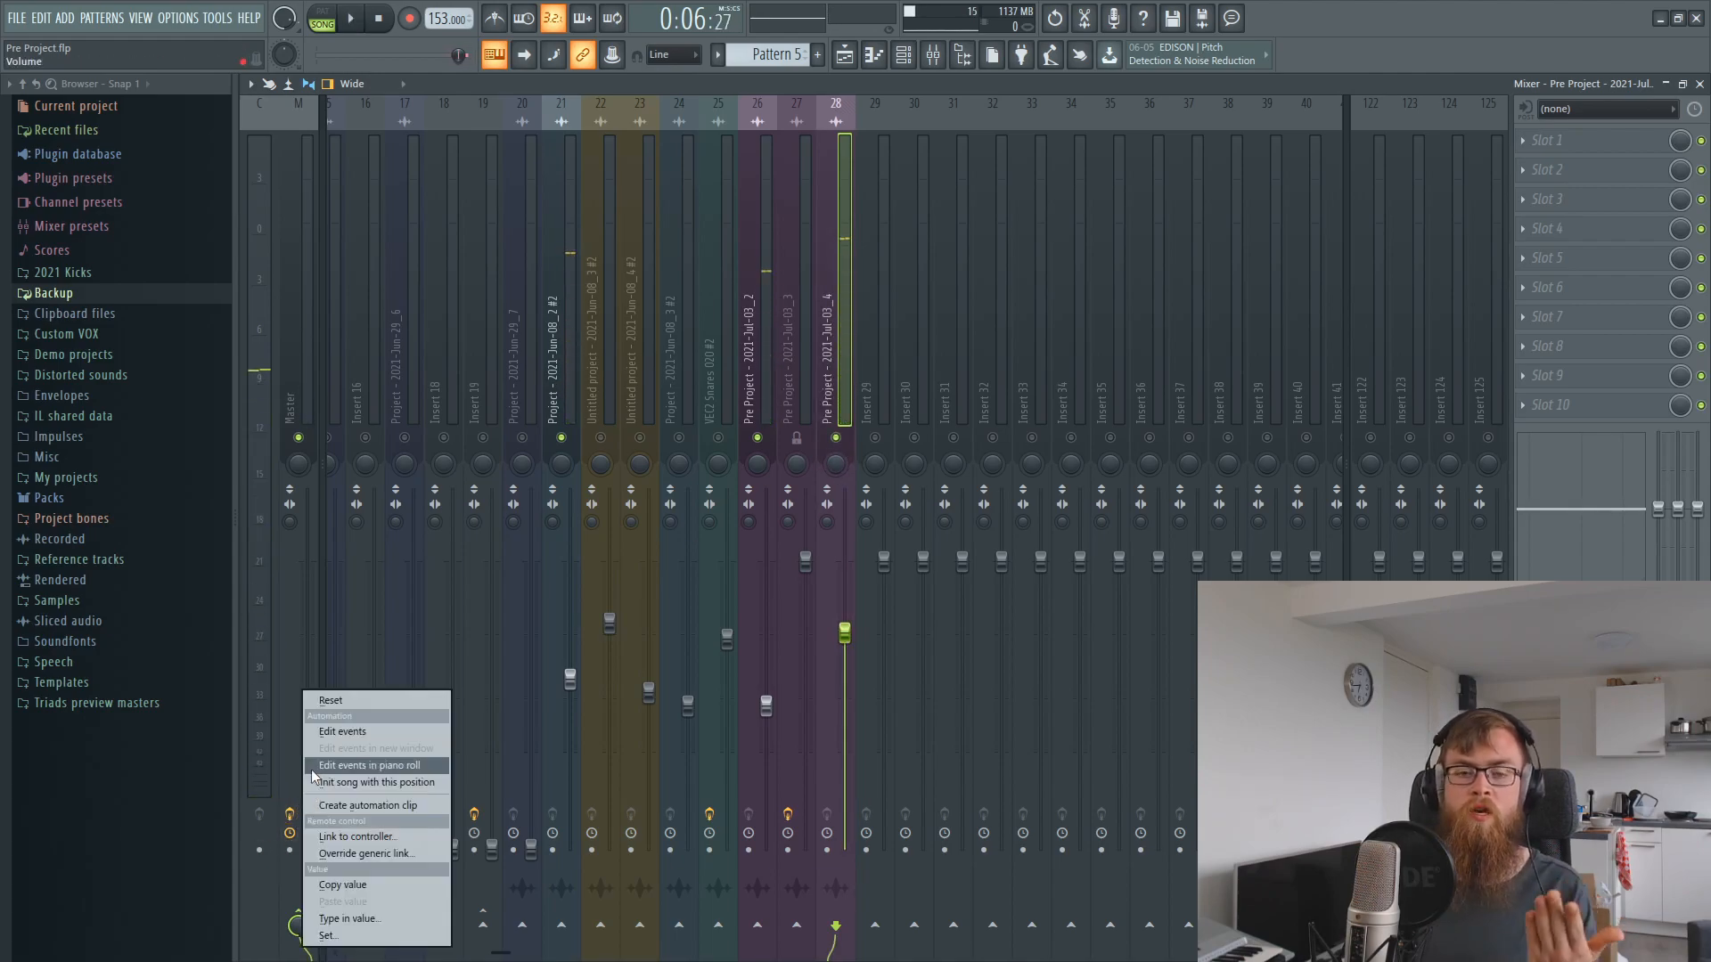
left_click(324, 700)
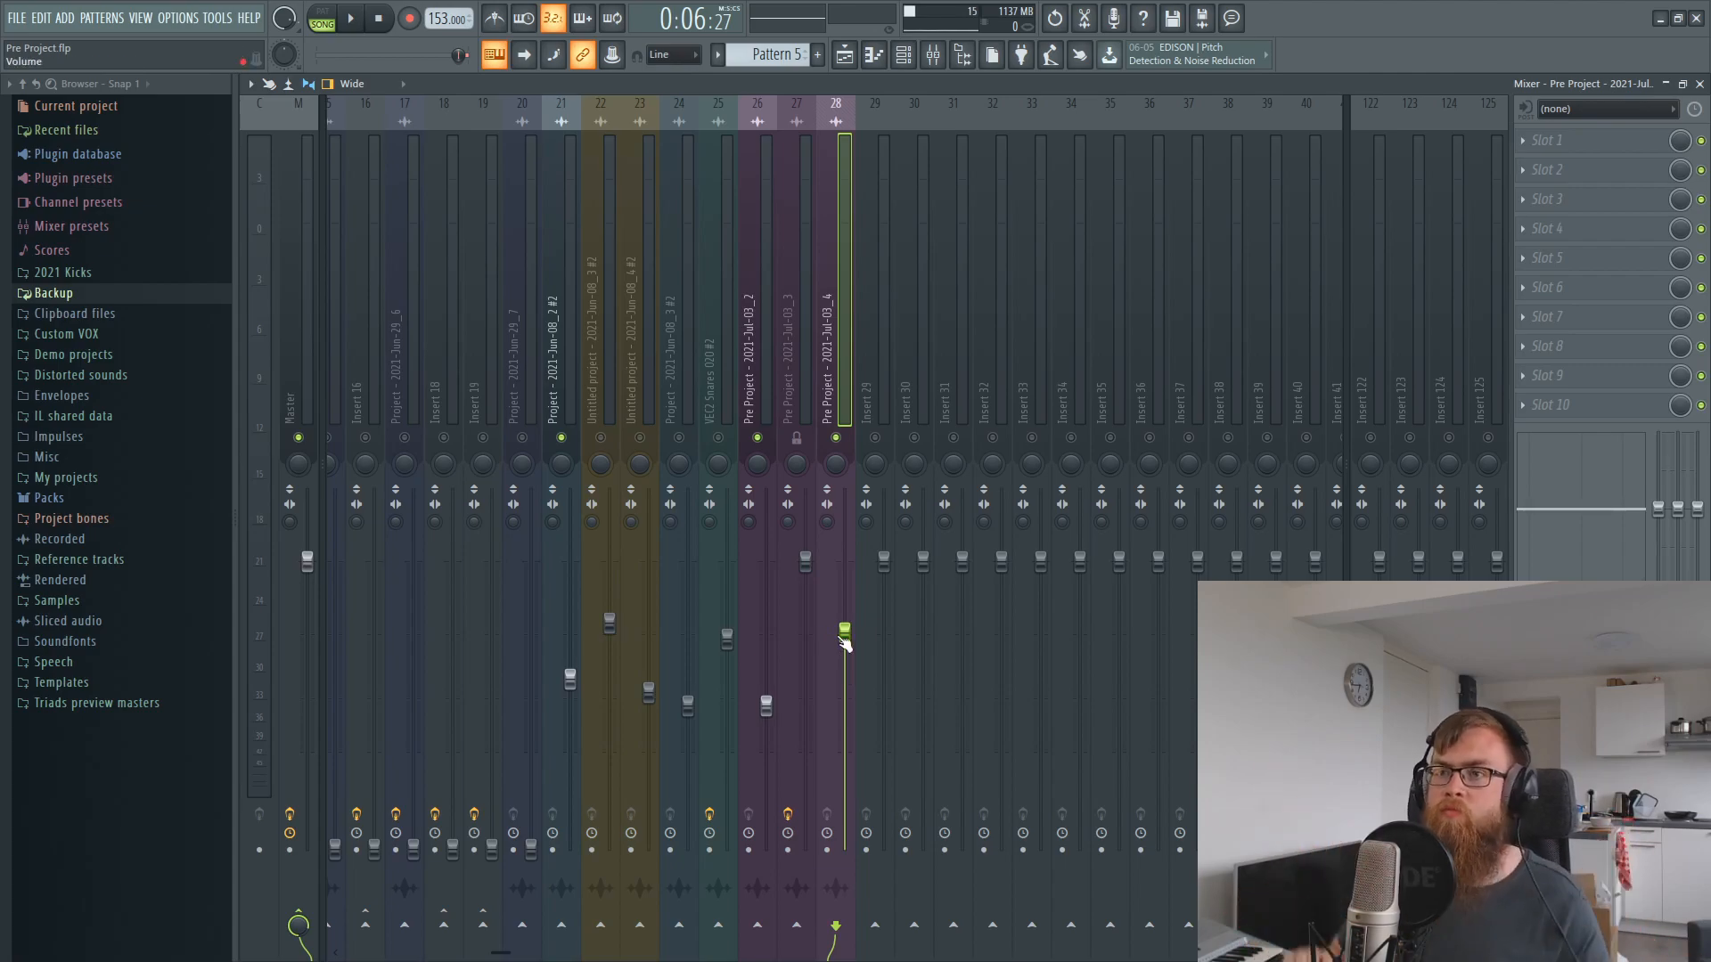
- Select mixer inserts 21, 26 and 28 together and route them to insert 29
left_click(574, 378)
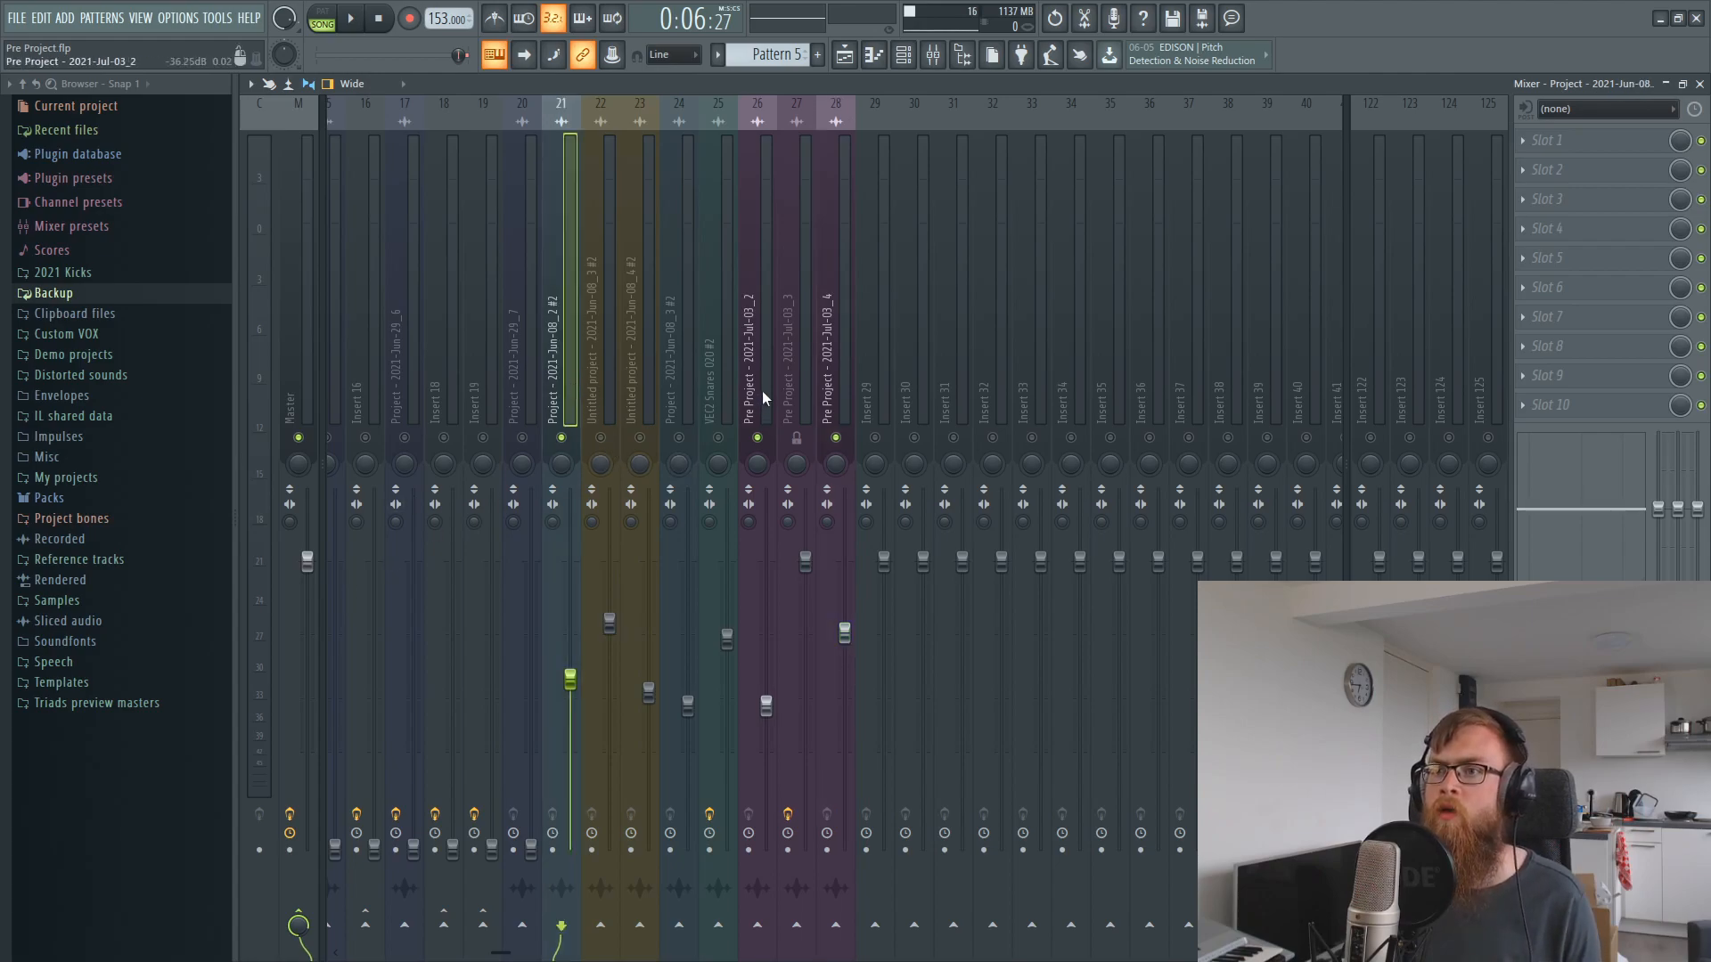
left_click(758, 391, "ctrl")
left_click(826, 382, "ctrl")
right_click(874, 926)
left_click(932, 896)
left_click(839, 297)
- Load Misstortion 2 into slot 2 of insert 29 and FabFilter Pro-Q 2 into slot 1 before it
left_click(890, 362)
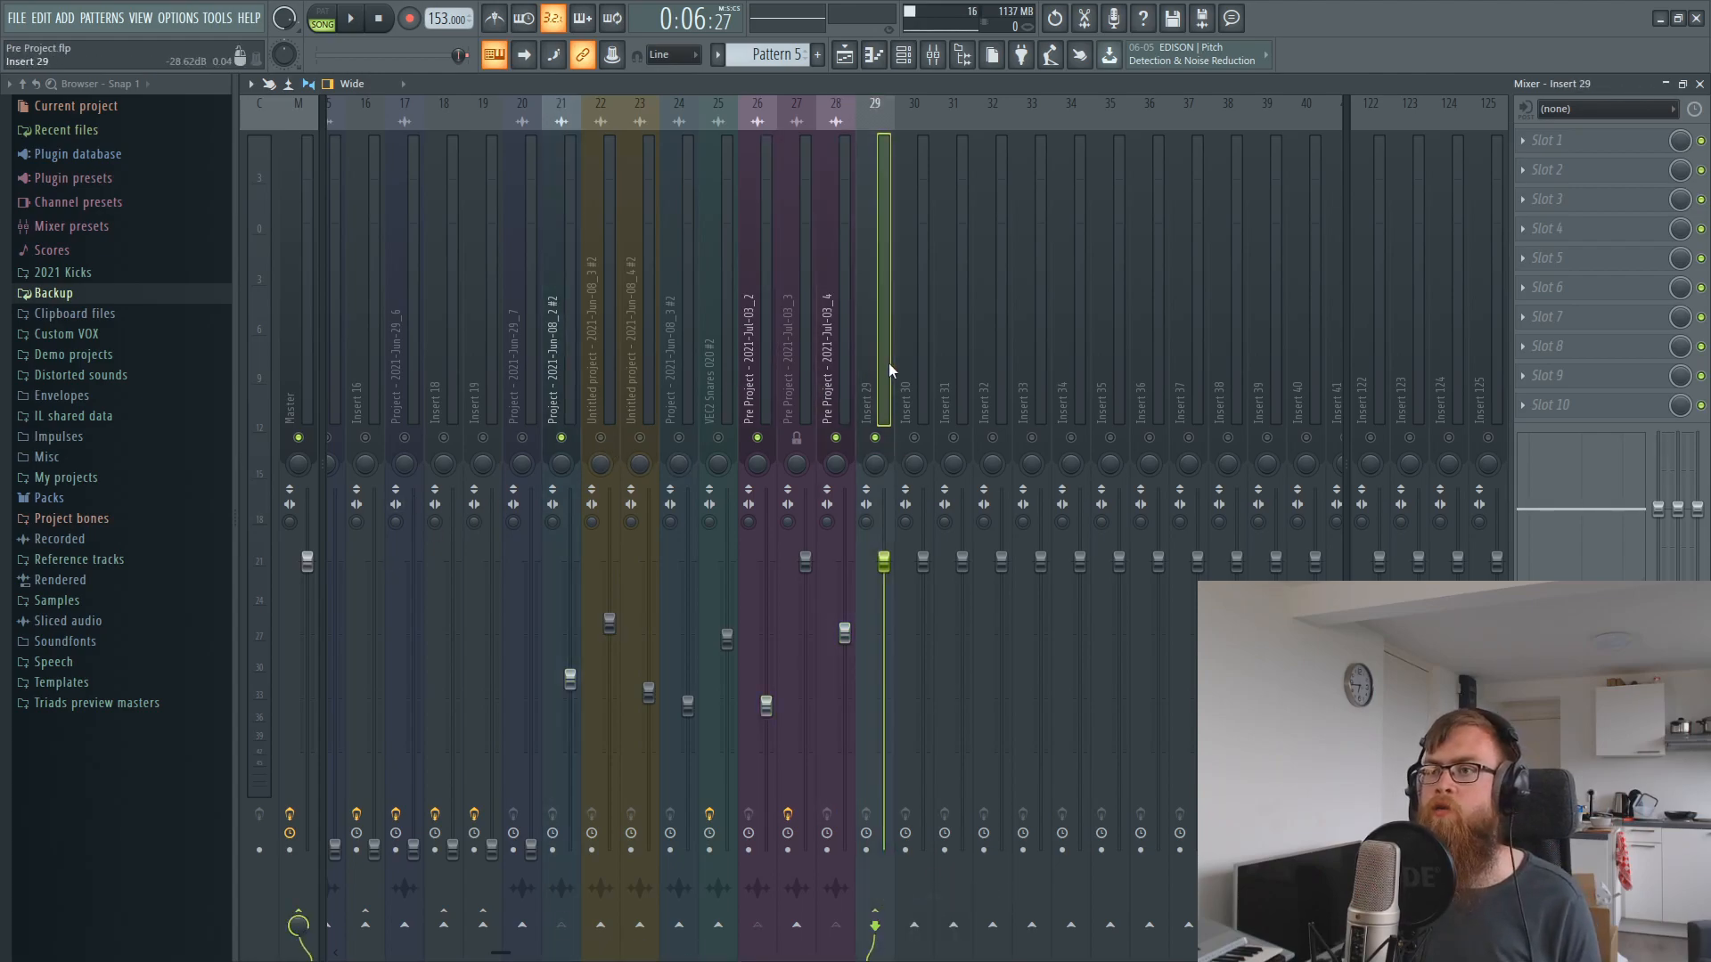
left_click(1577, 172)
left_click(1301, 473)
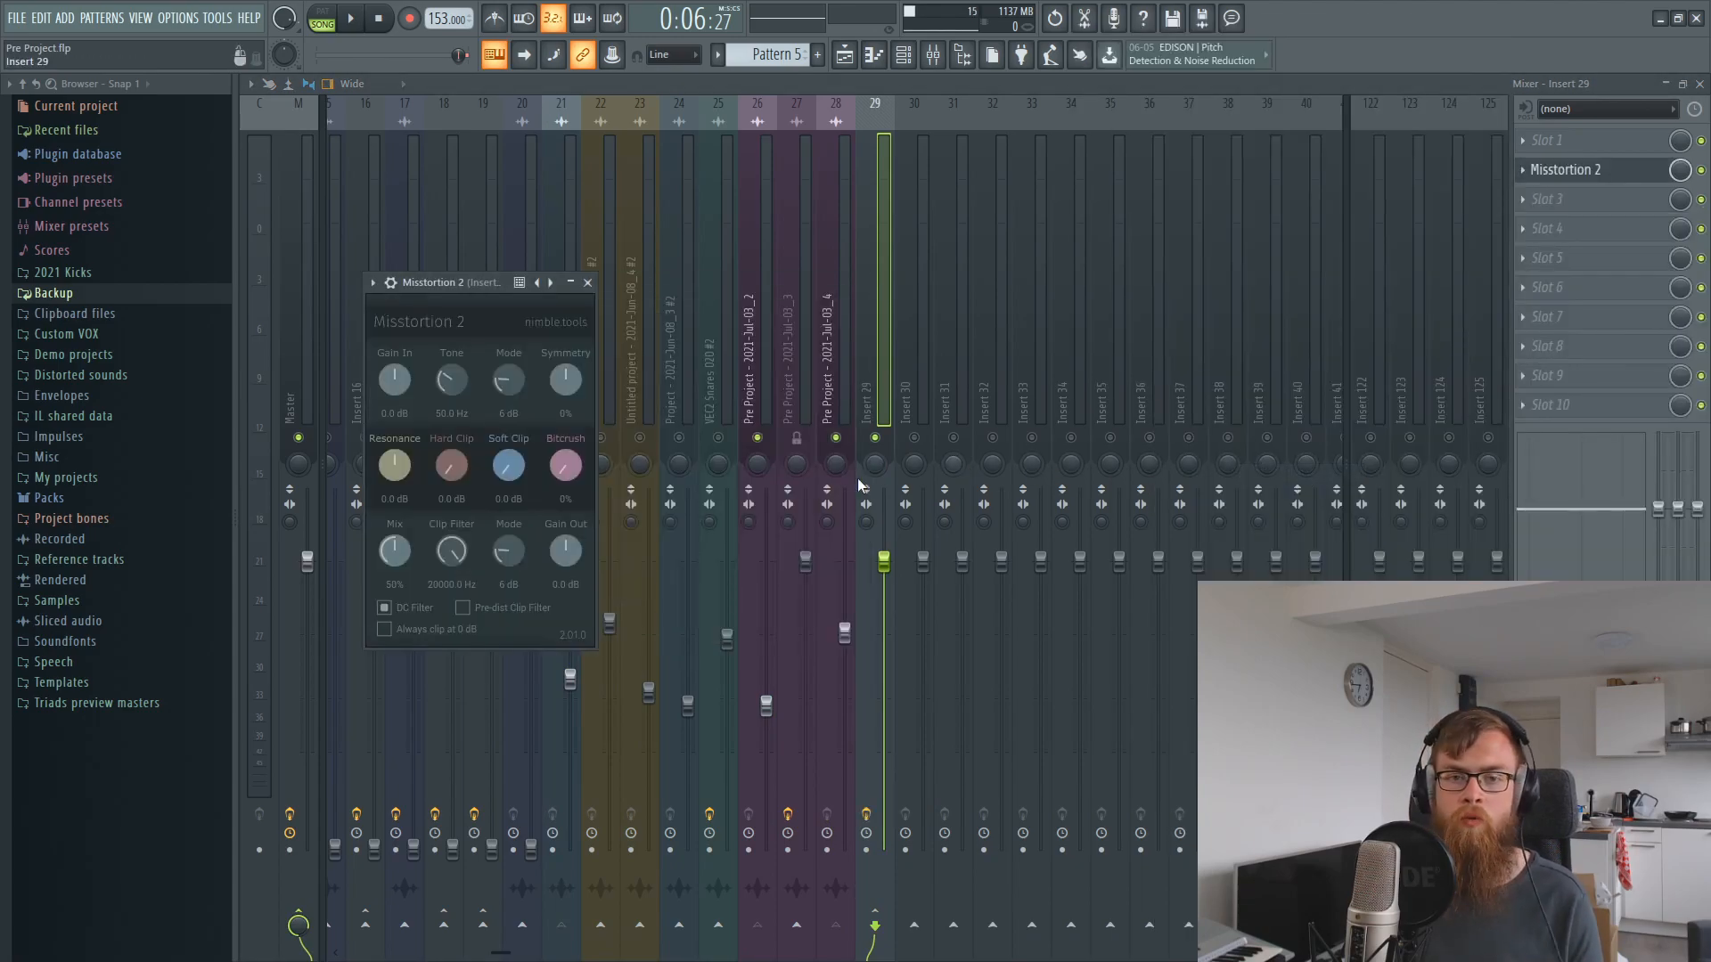
left_click_drag(441, 282, 863, 299)
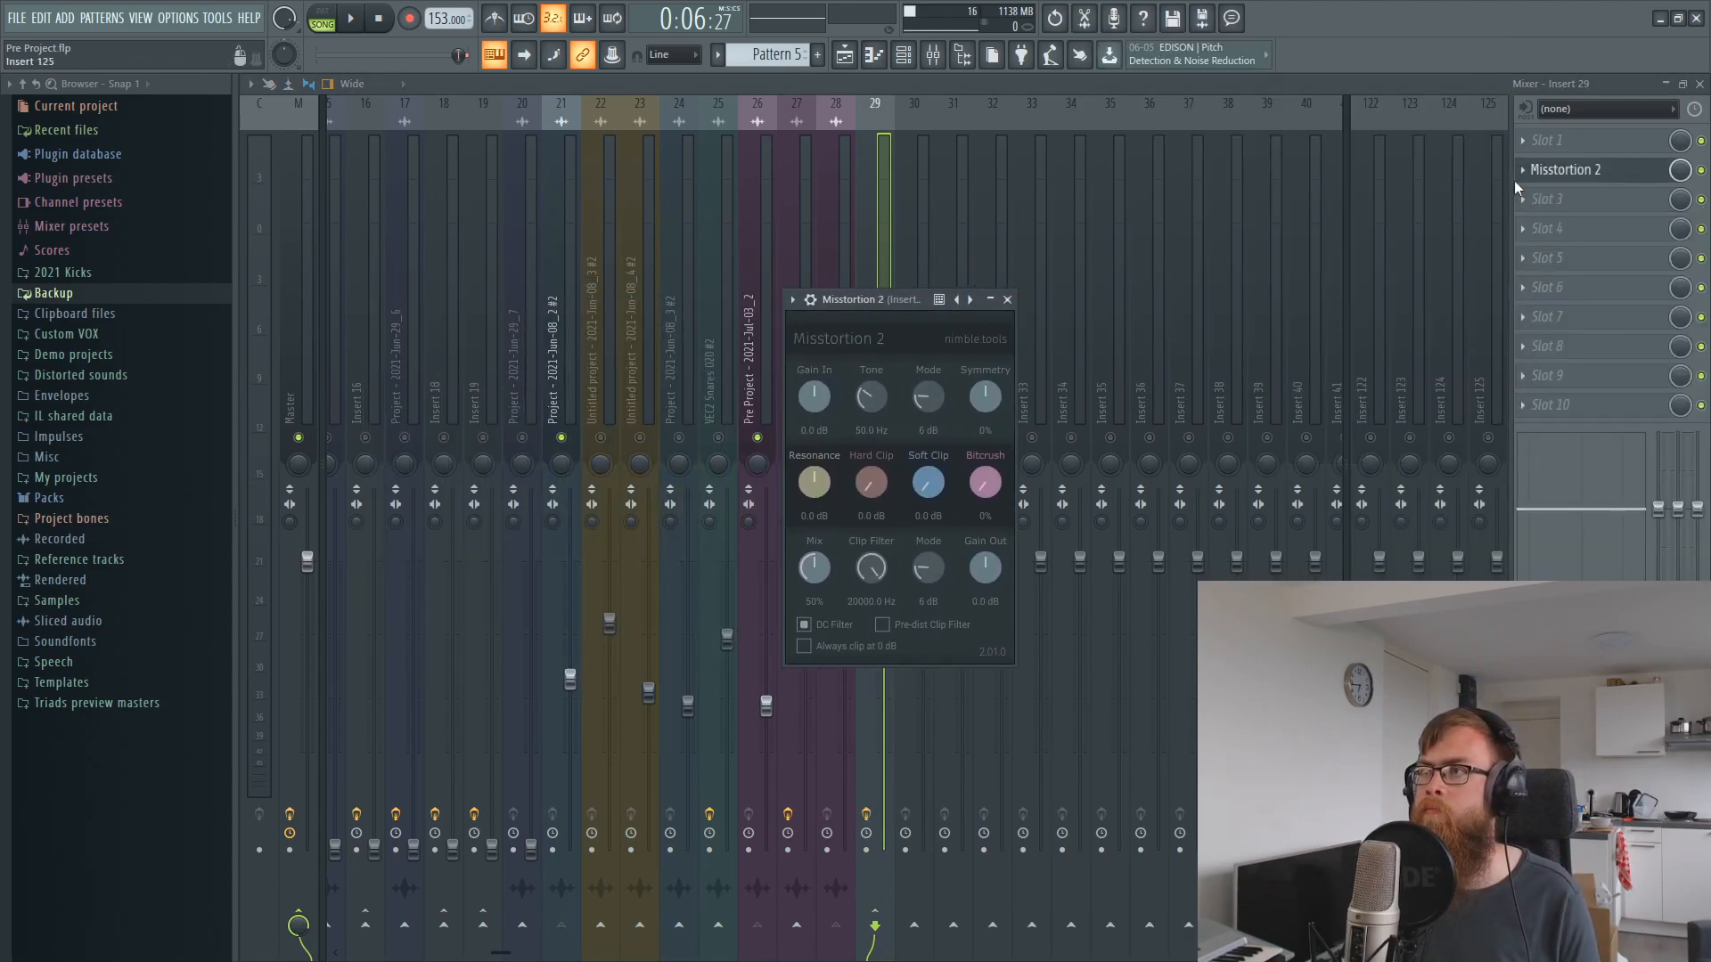
left_click(1564, 143)
left_click(1291, 503)
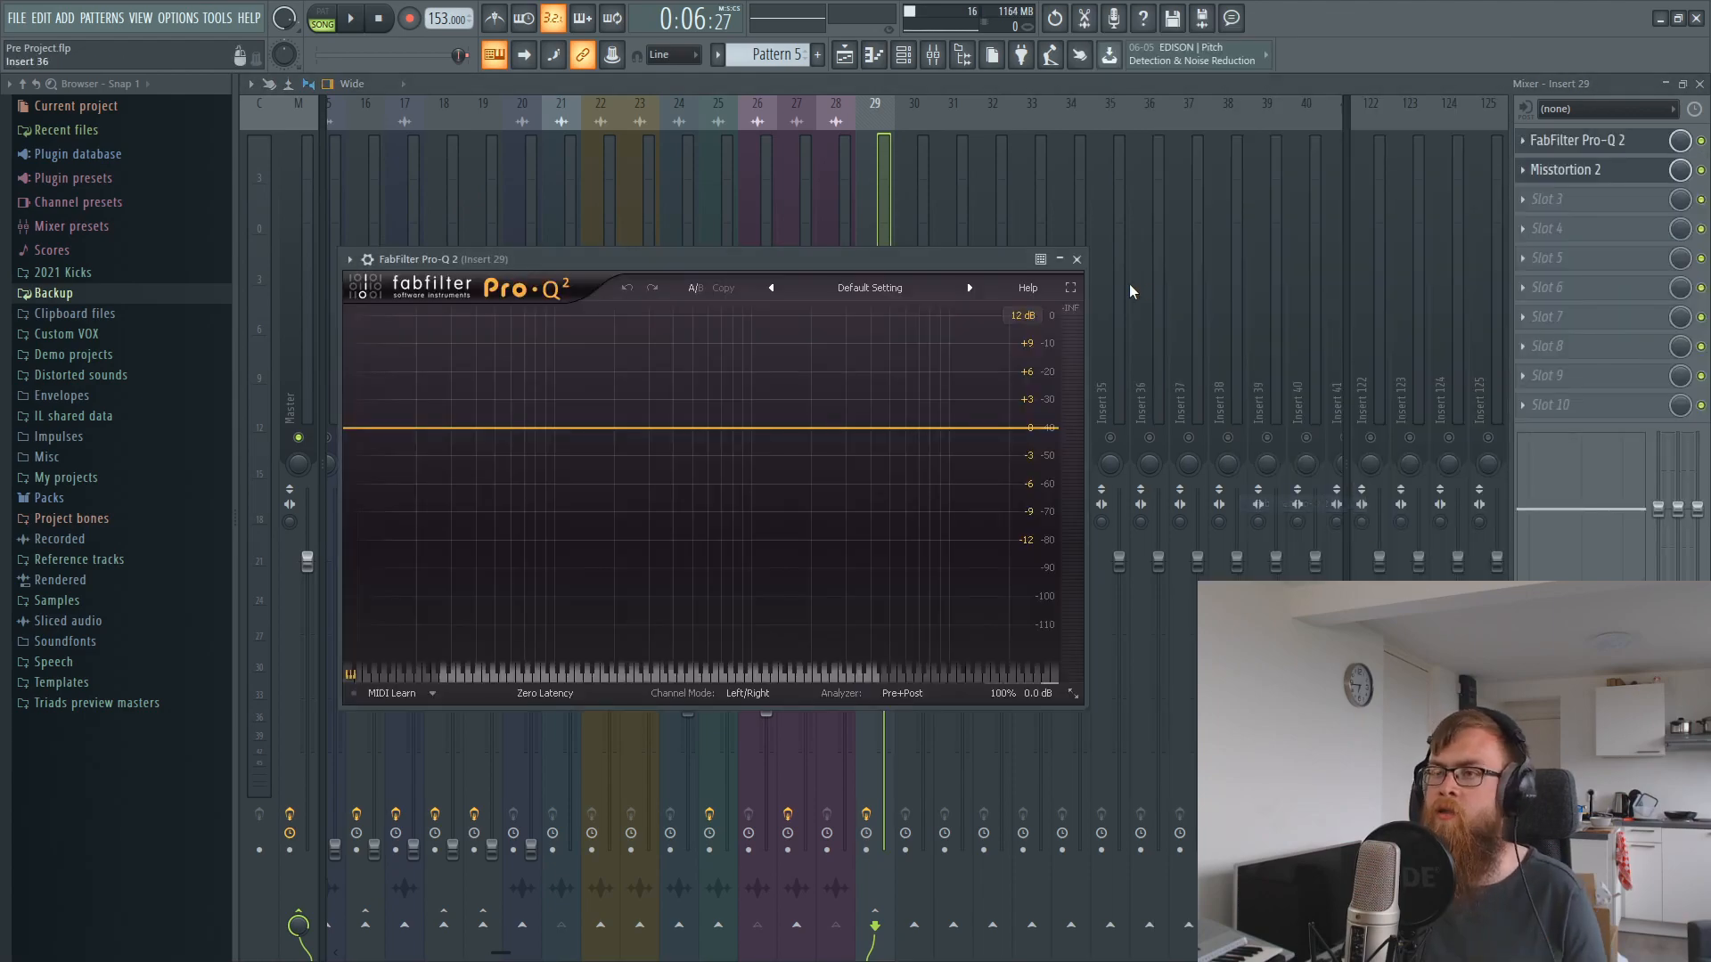
- Add a bell boost of about 4.95 dB at 614 Hz with Q 1.974, plus a gentle low-frequency bell boost
left_click_drag(694, 430, 711, 381)
key("space")
scroll(718, 367, "up", 4)
scroll(710, 362, "down", 8)
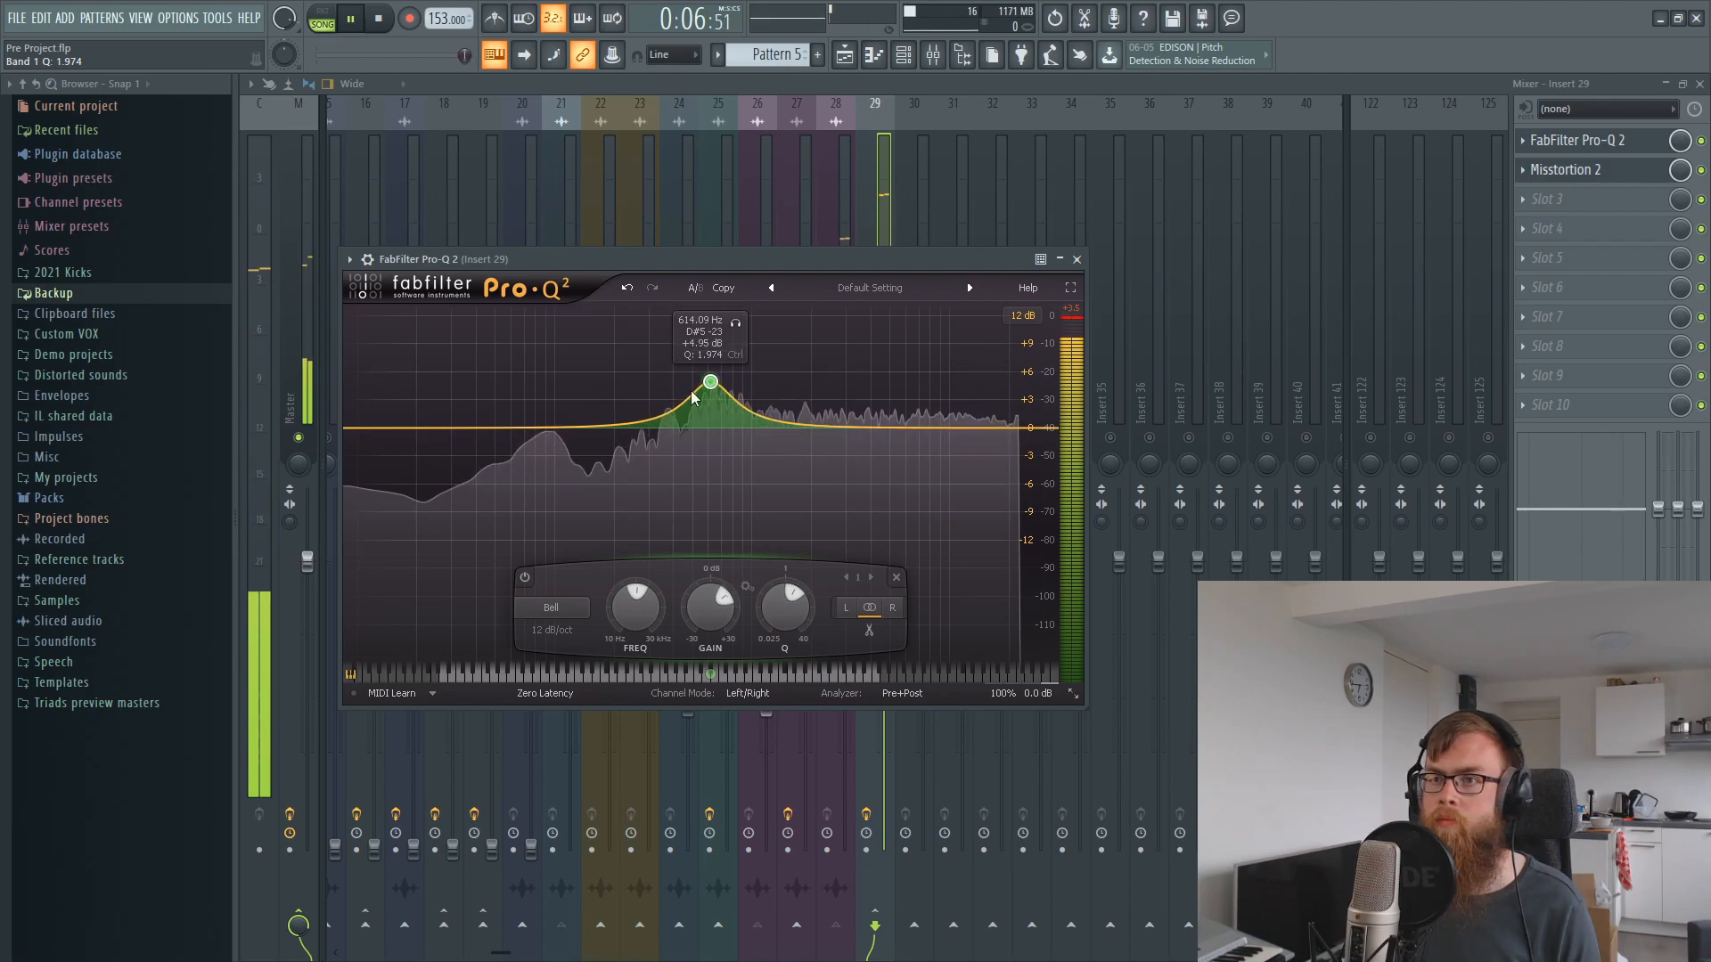
left_click_drag(555, 427, 548, 416)
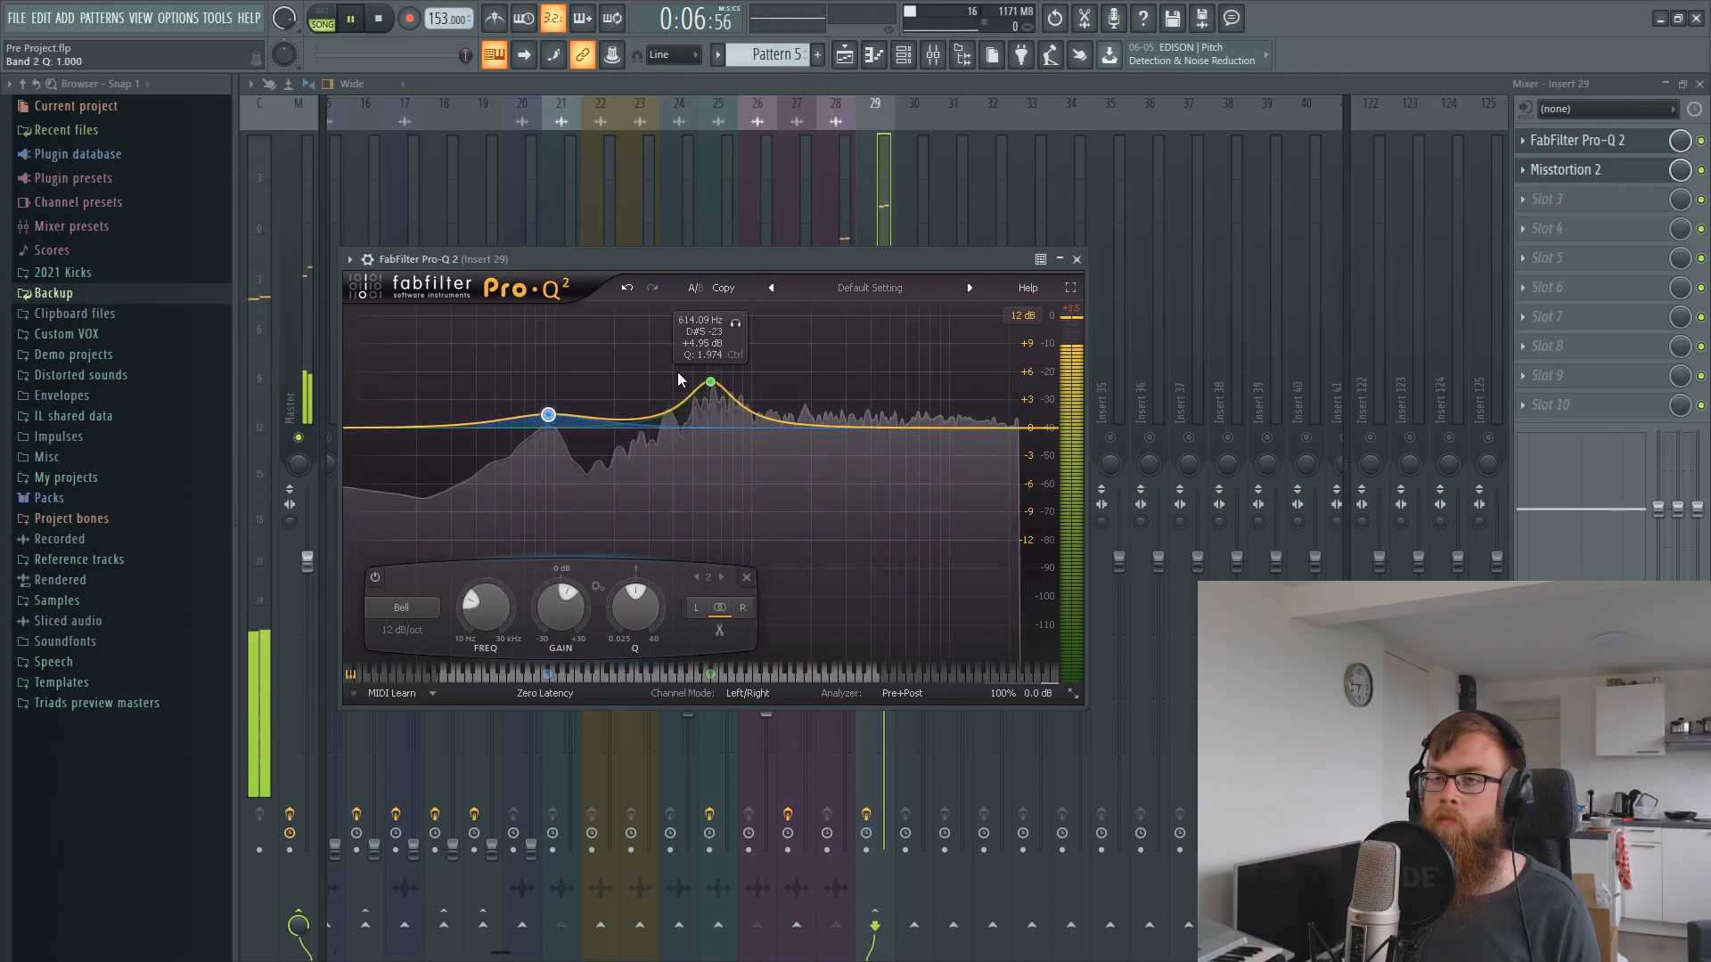
- Refine the mid bell boost to about 620.51 Hz, 4.41 dB gain and Q 3.224
left_click_drag(710, 382, 708, 390)
scroll(711, 392, "up", 5)
left_click_drag(711, 612, 713, 610)
left_click_drag(711, 392, 715, 393)
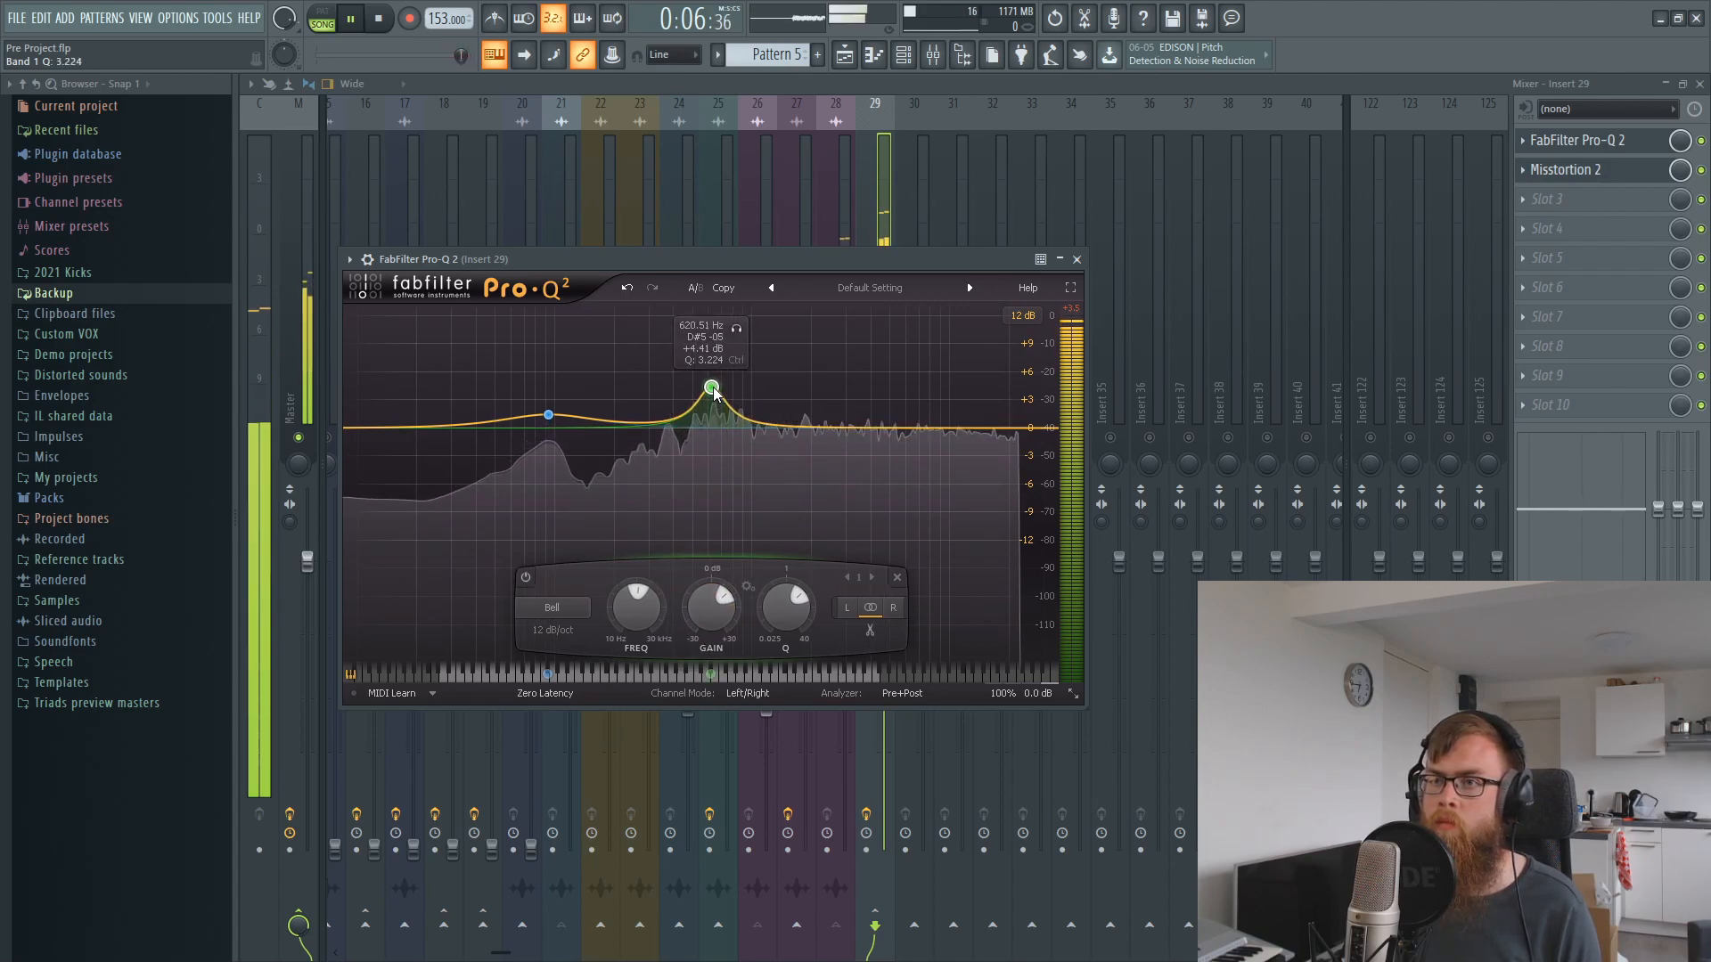
left_click_drag(781, 430, 958, 414)
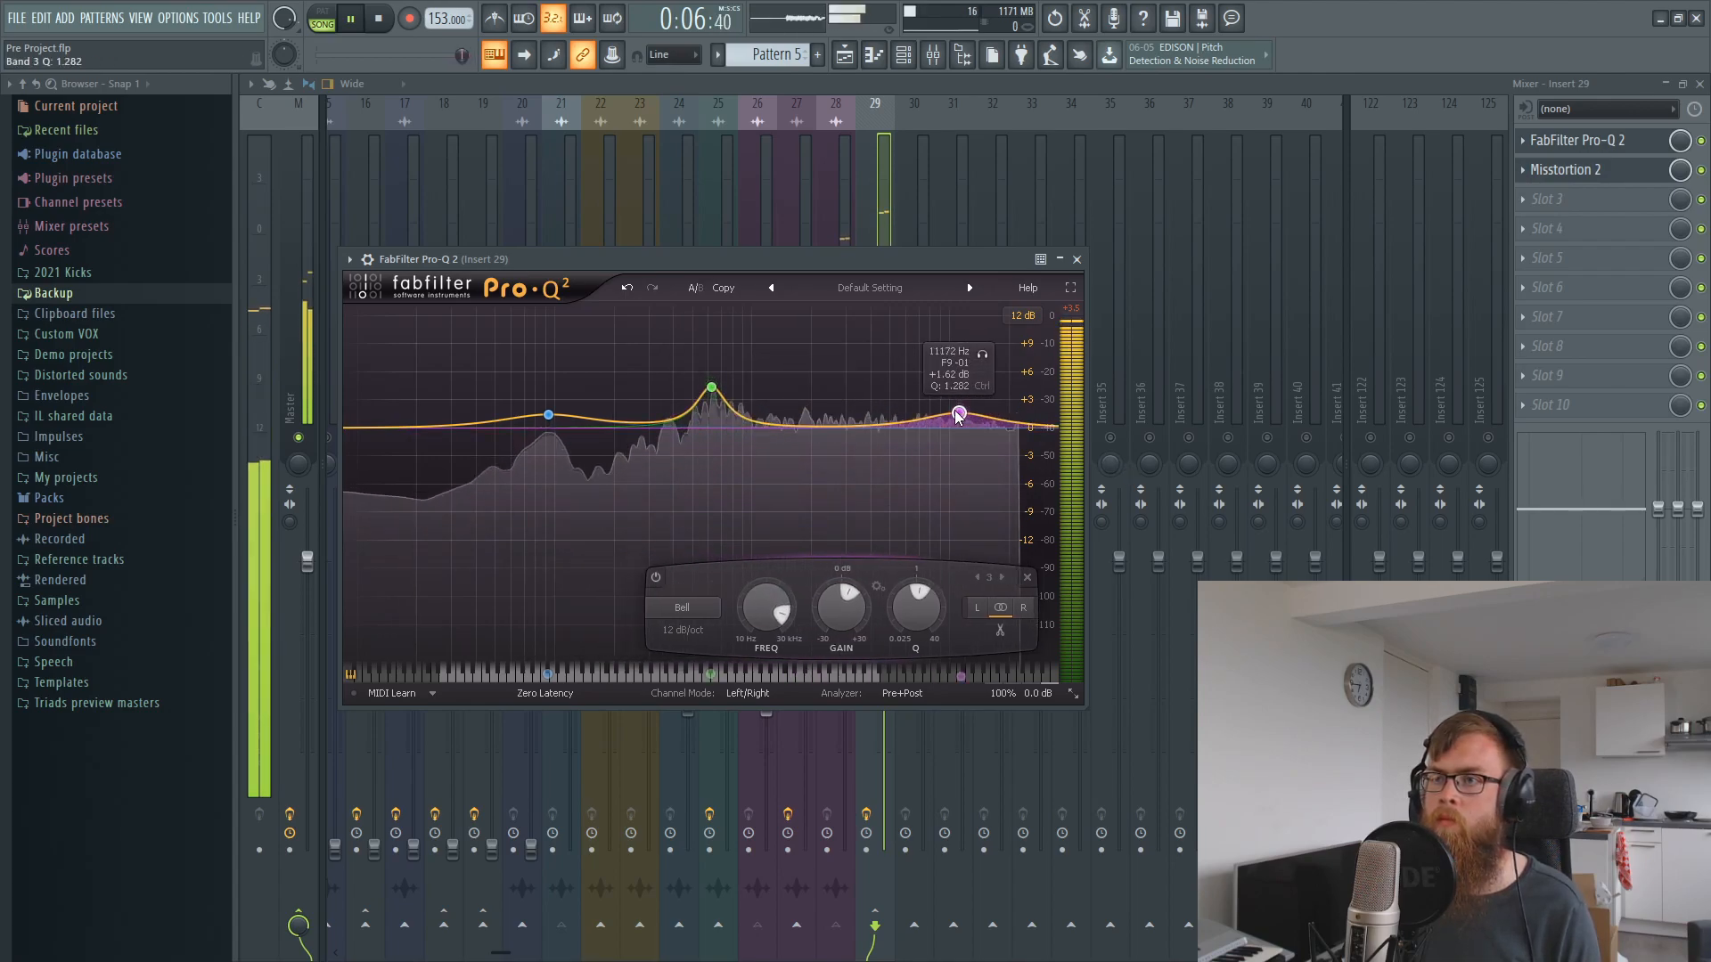
right_click(956, 414)
left_click(996, 531)
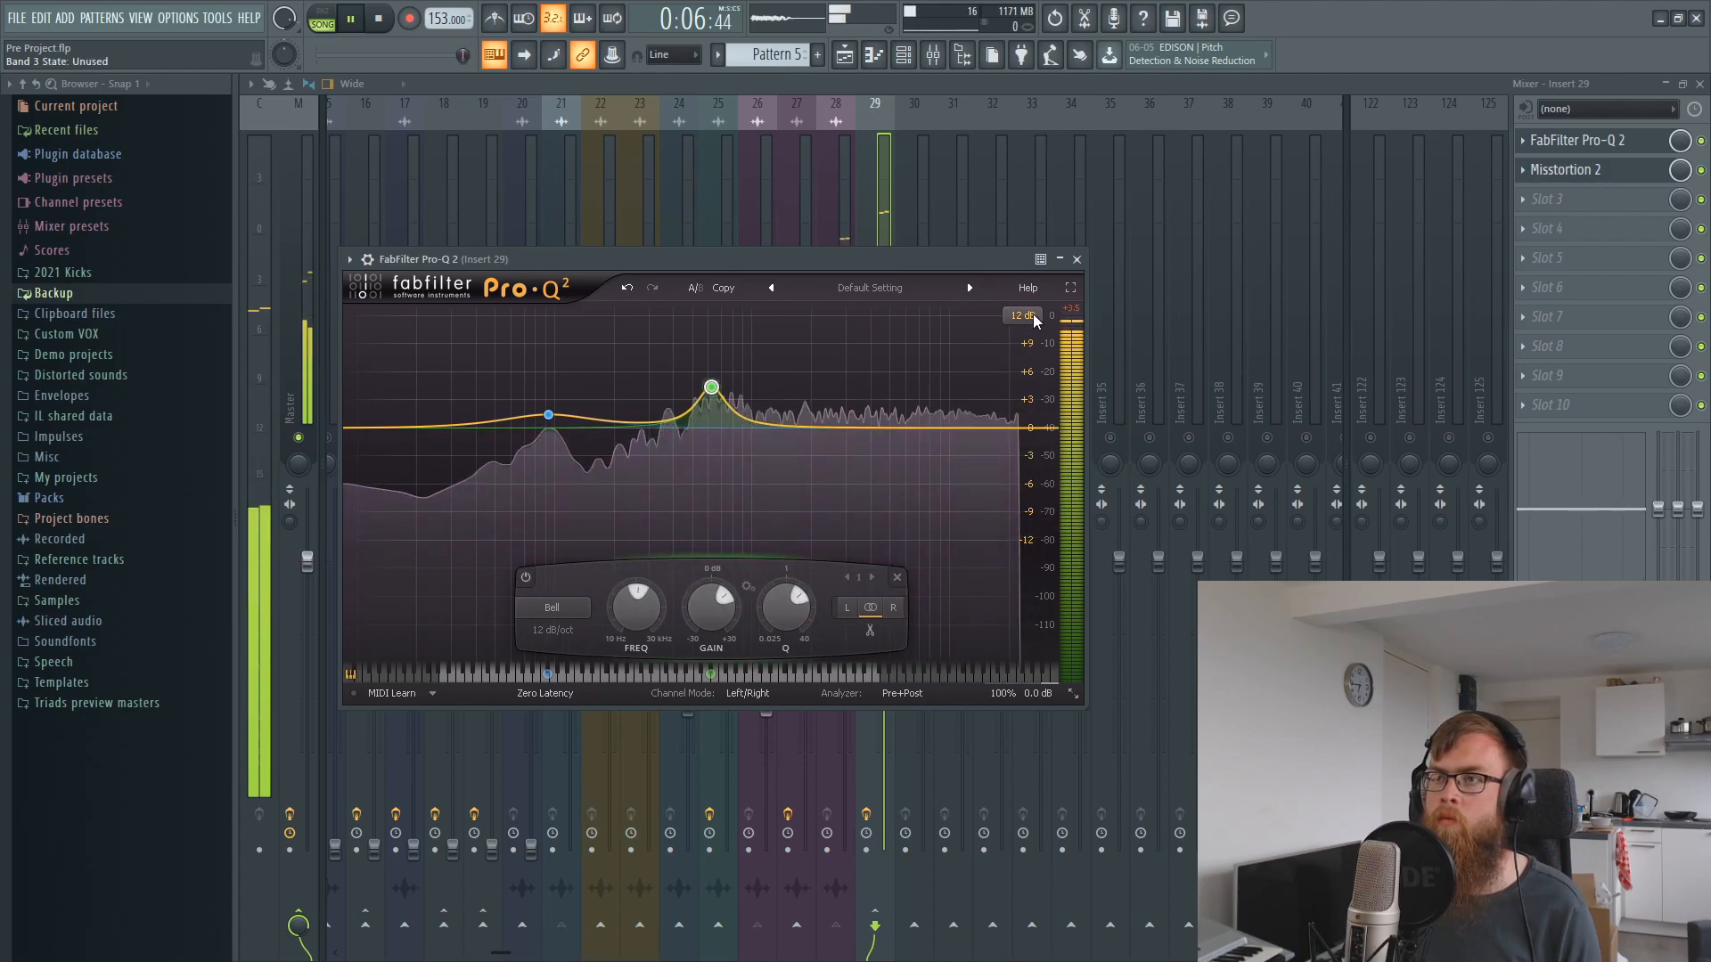
- Set Misstortion 2 to 4.4 dB hard clip, 6.2 dB soft clip and 37% mix, and compare insert 29 with its effects bypassed
left_click(1595, 171)
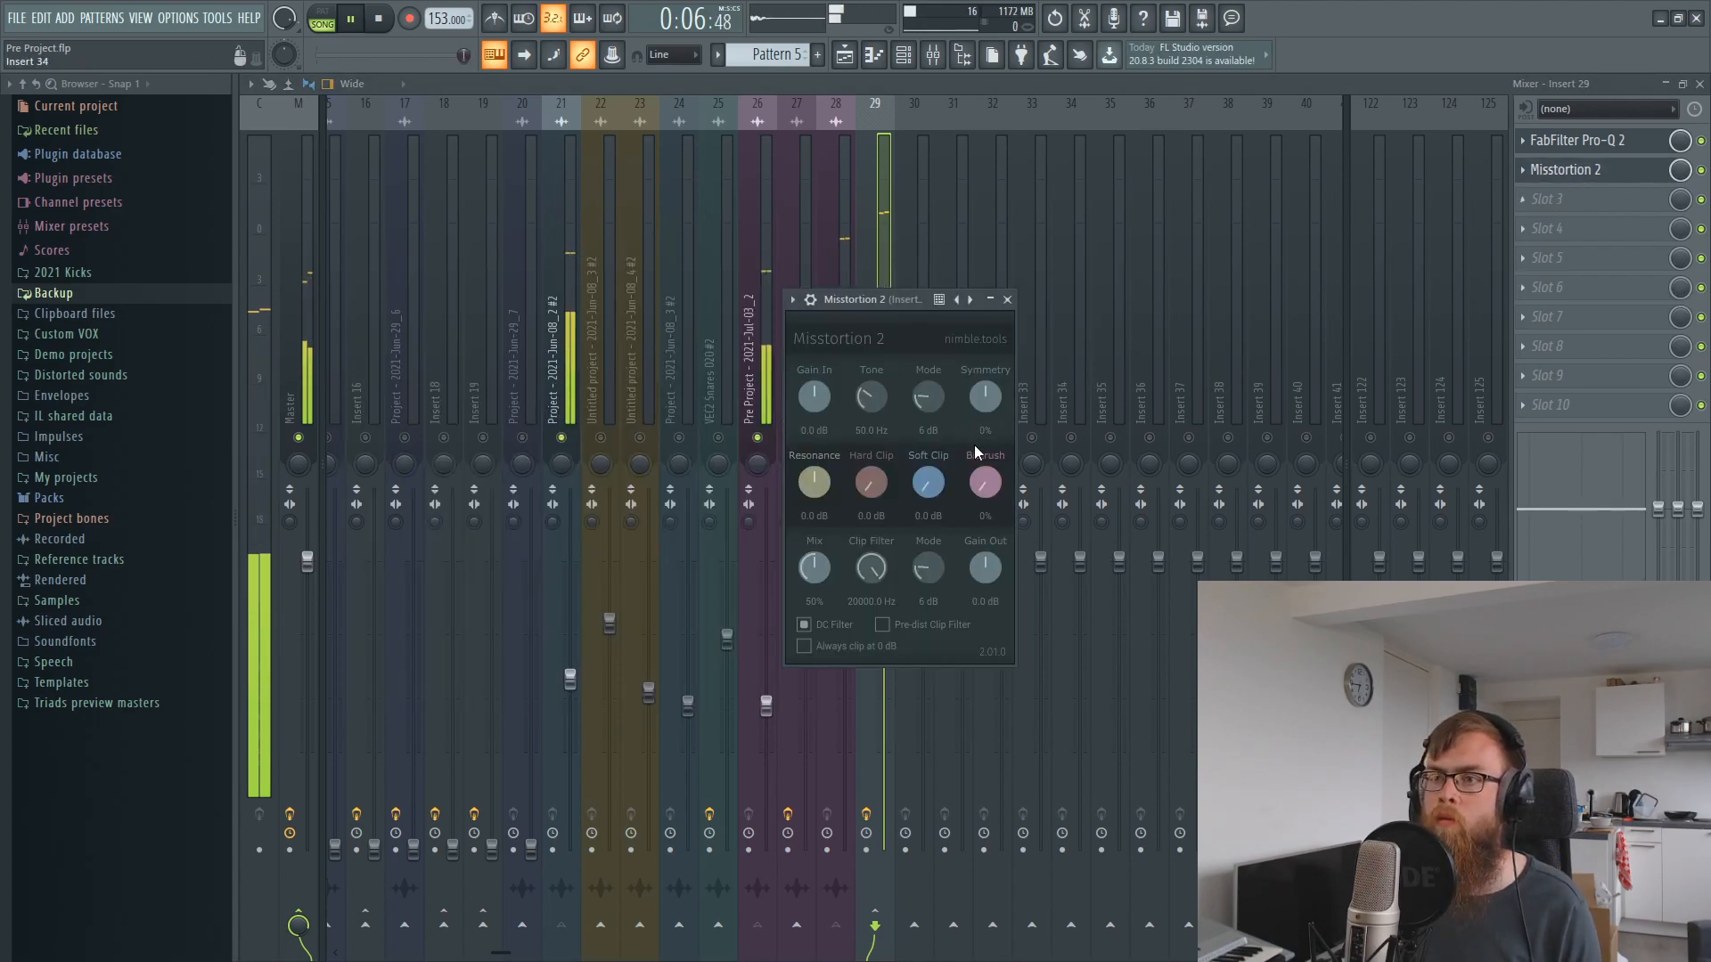
left_click_drag(875, 481, 936, 461)
left_click_drag(826, 568, 831, 595)
key("space")
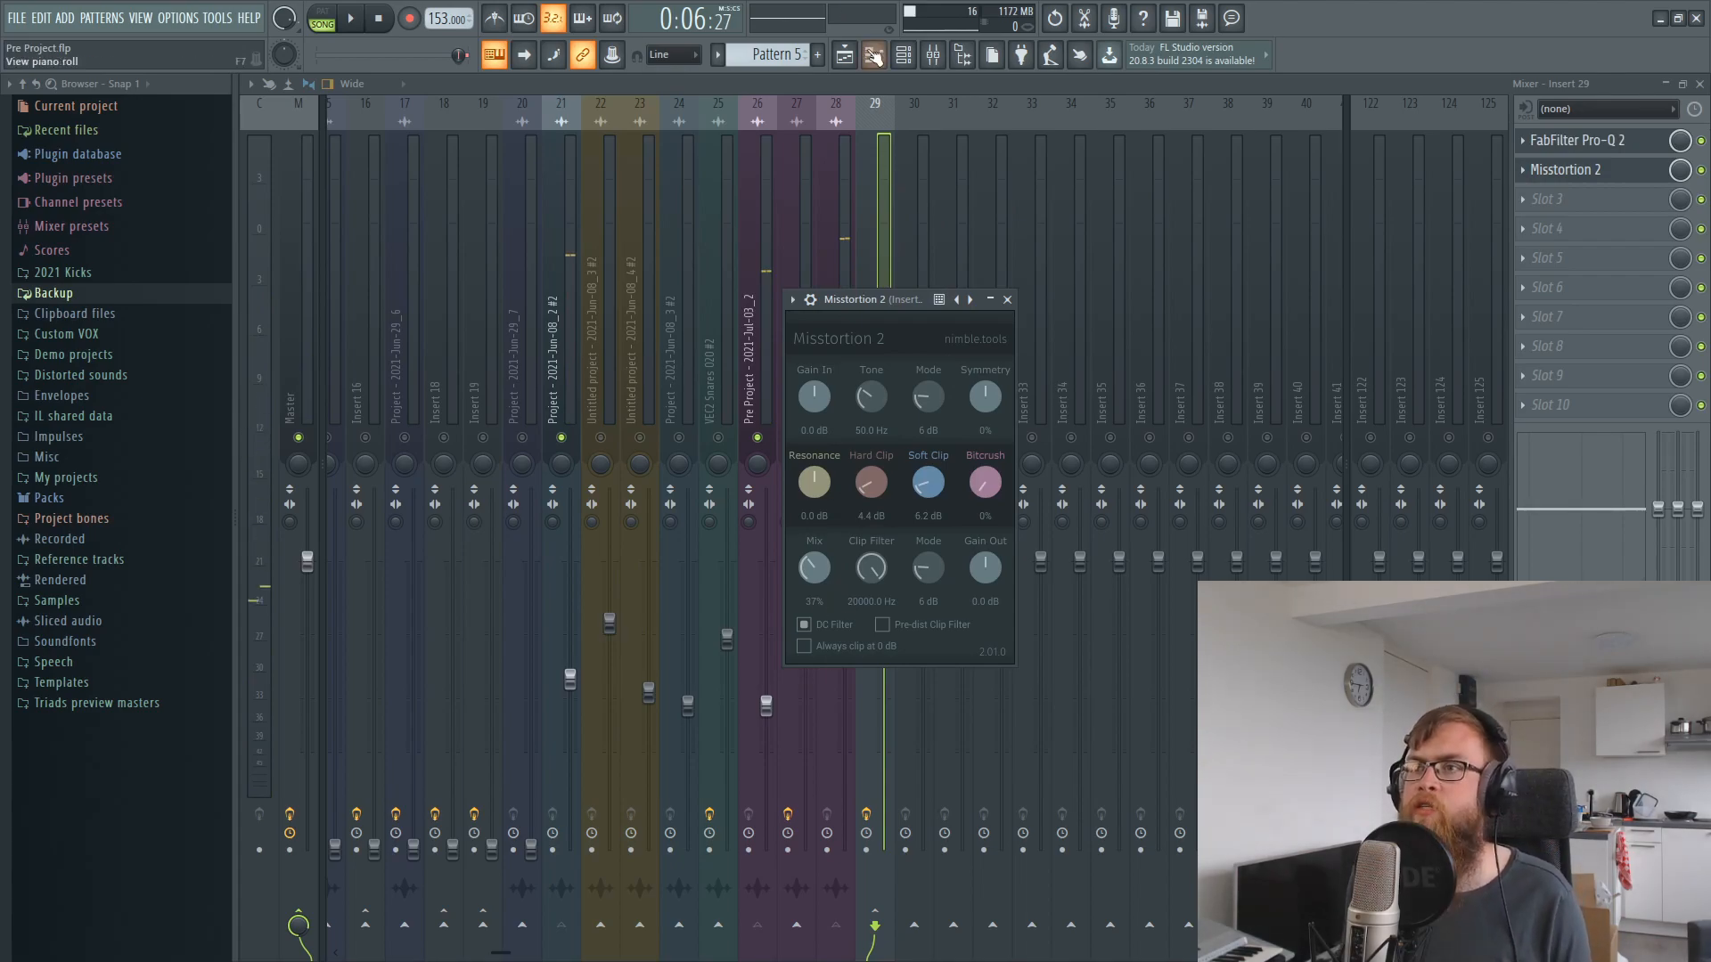
left_click(877, 116)
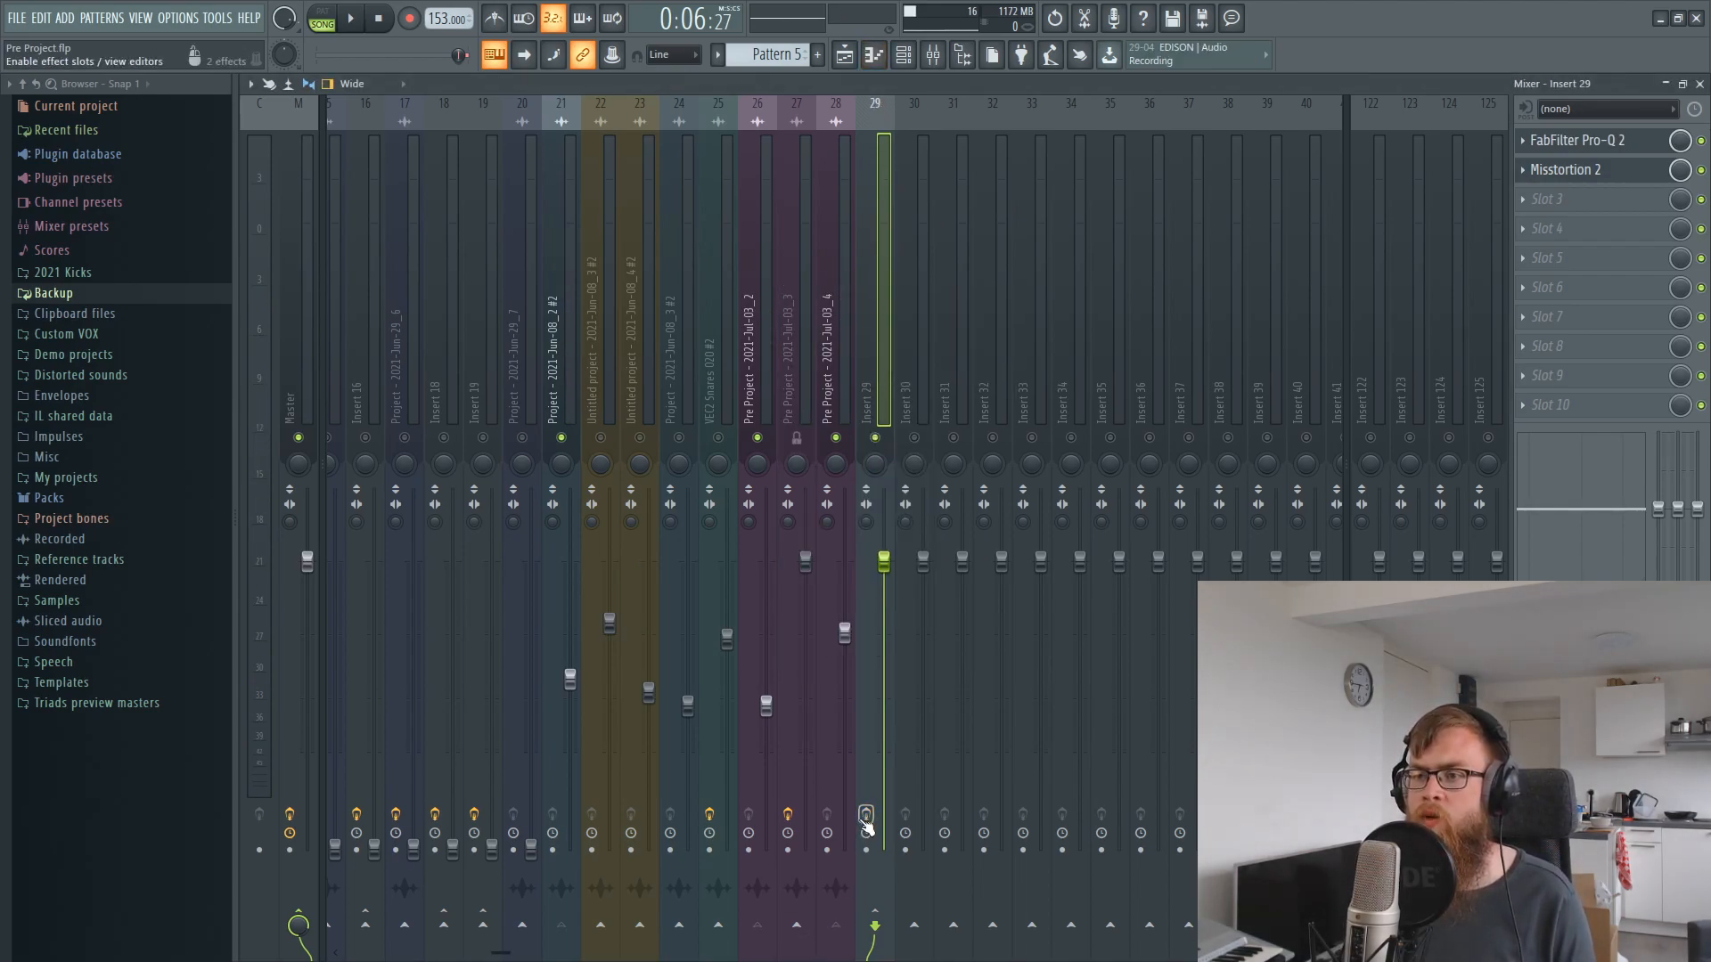
key("space")
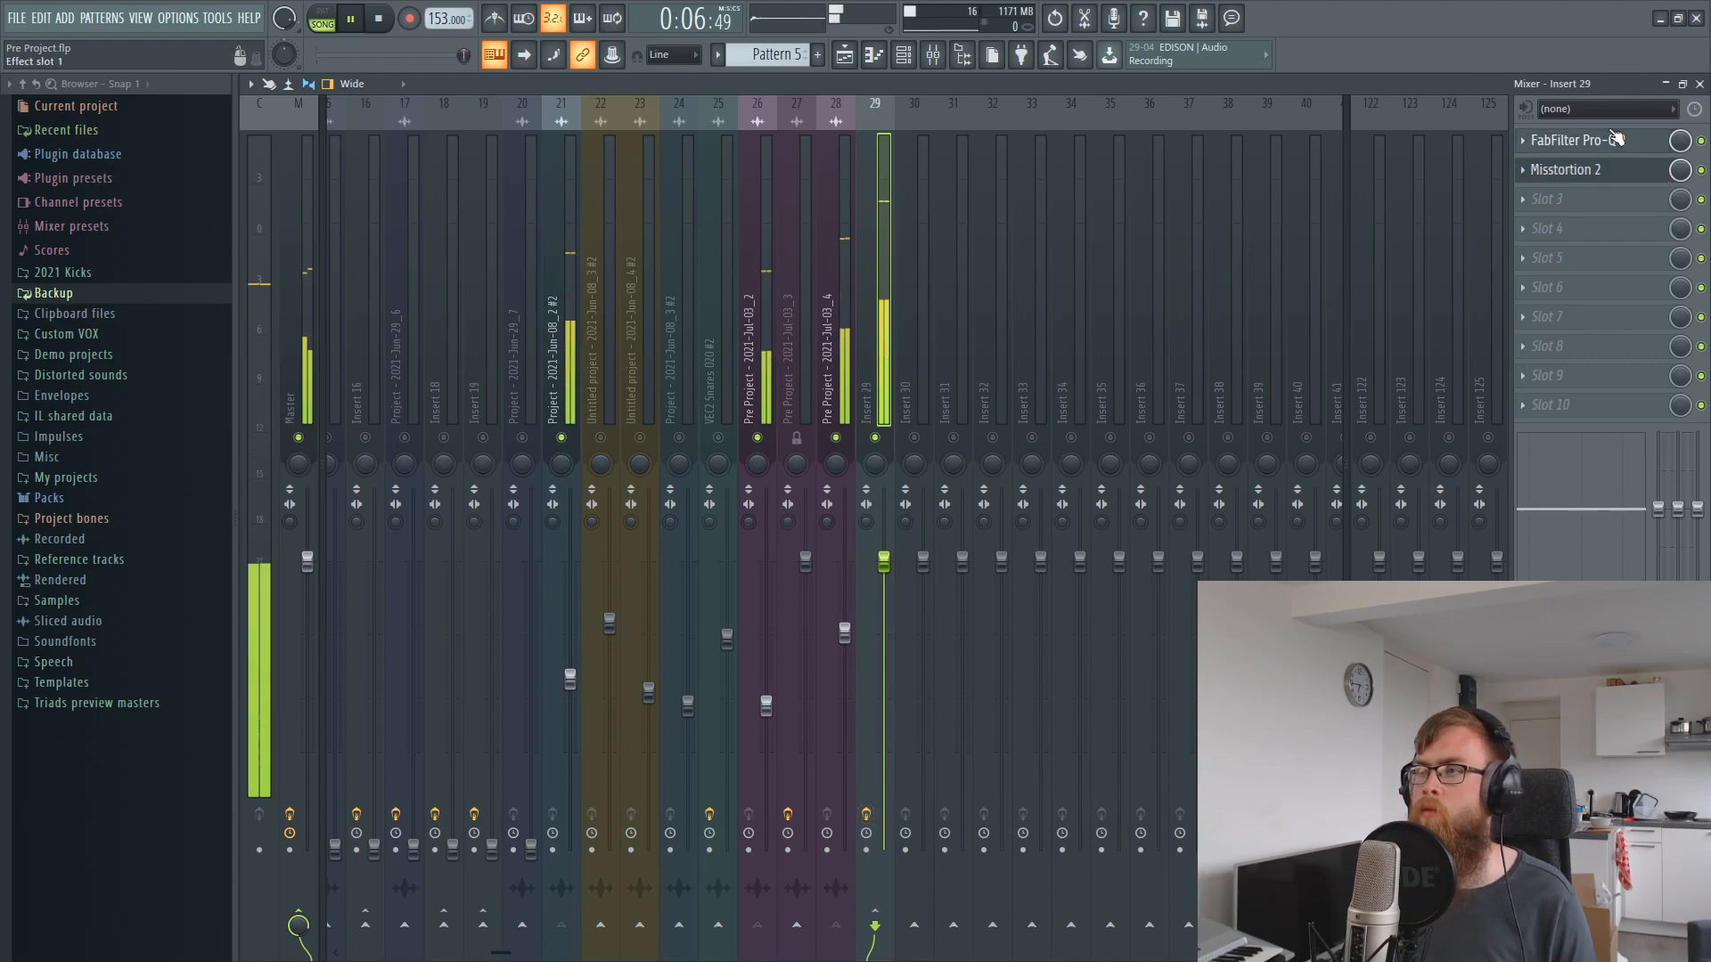
- Slightly lower the gain of the 620 Hz bell in slot 1's FabFilter Pro-Q 2
left_click(1577, 139)
key("space")
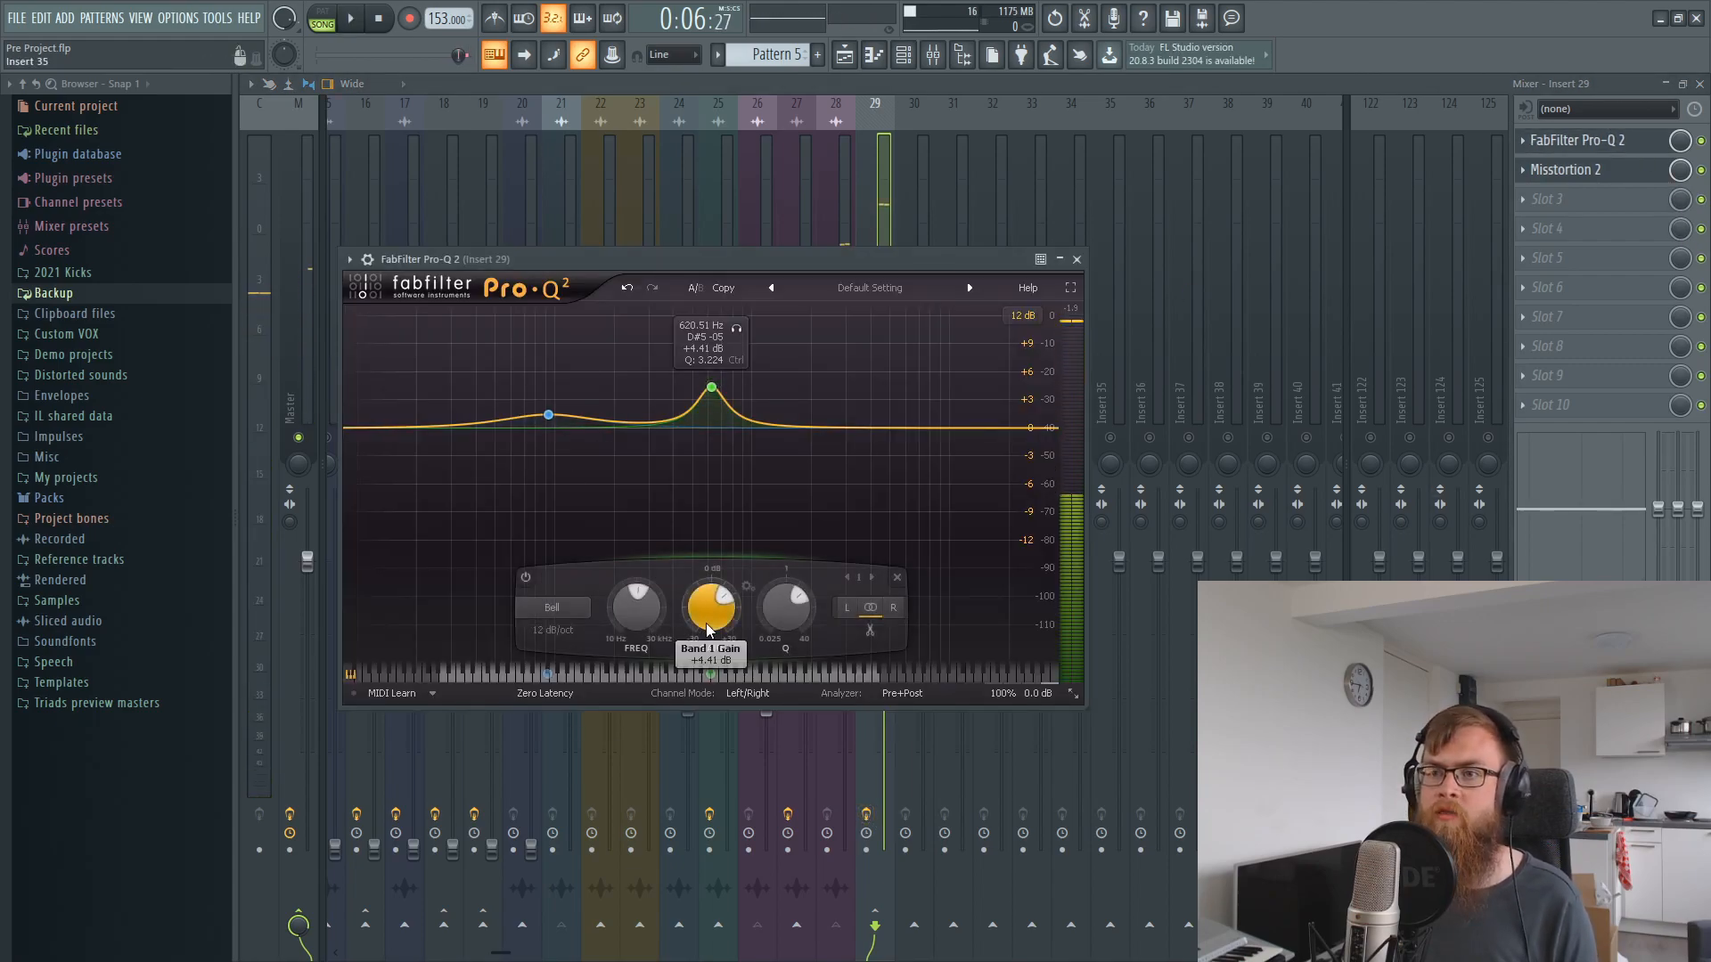
left_click(711, 386)
left_click_drag(710, 614, 709, 625)
key("space")
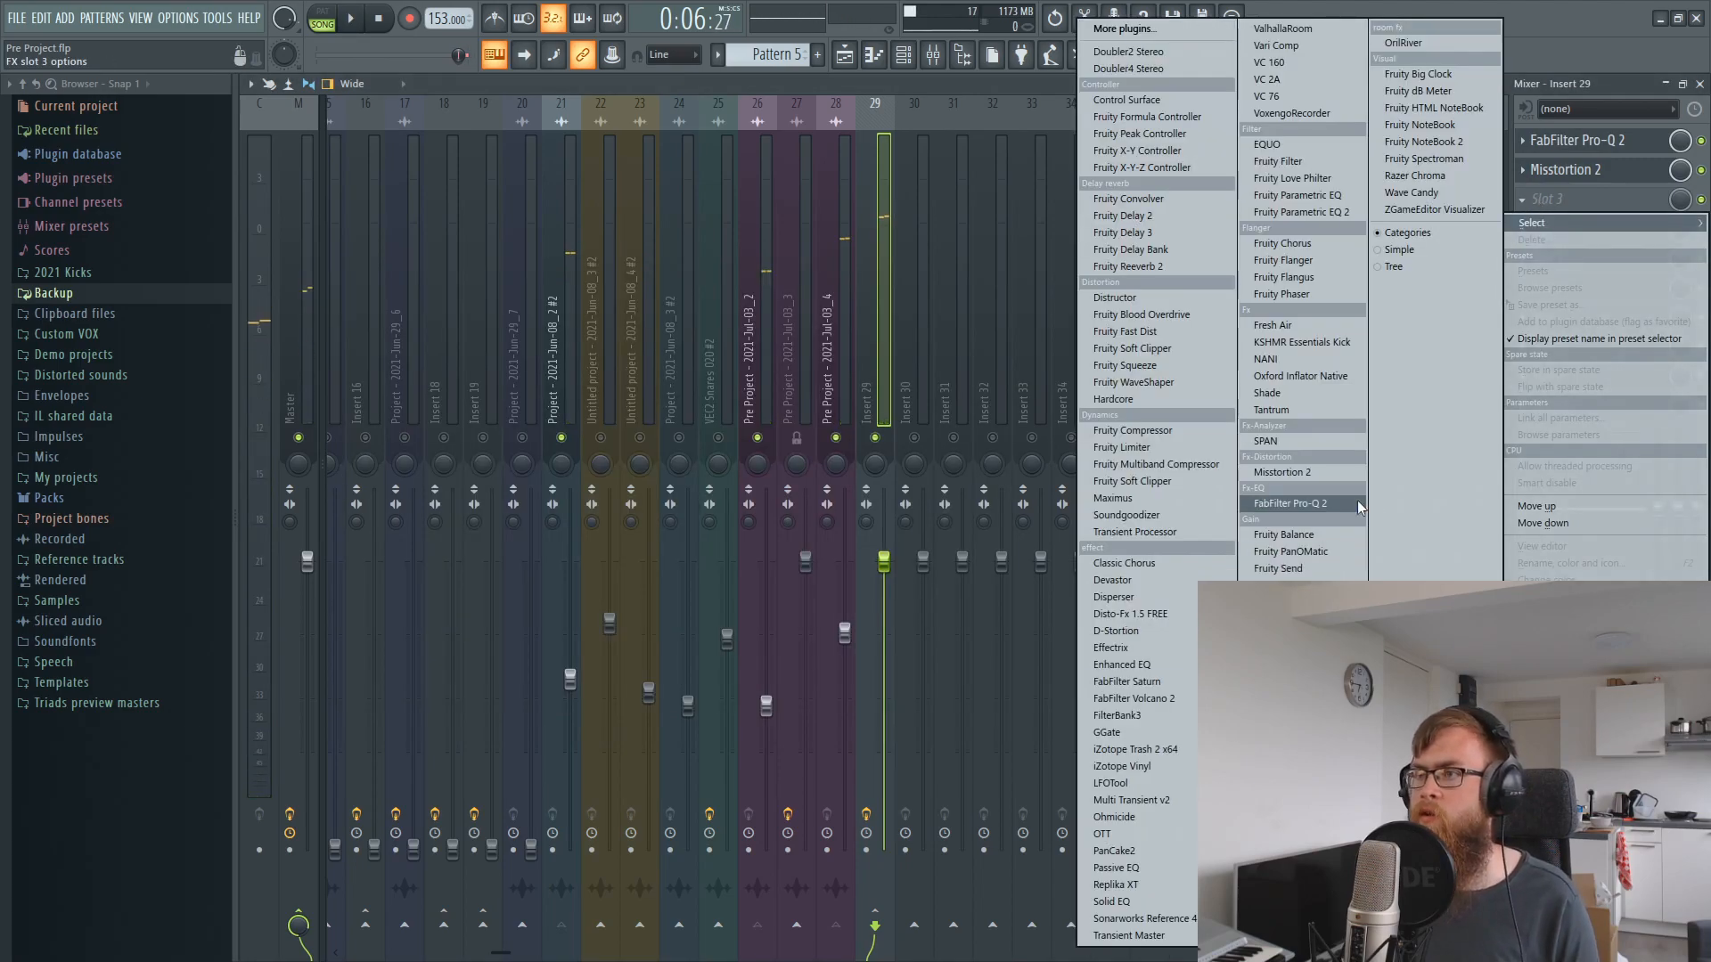
- Load FabFilter Pro-Q 2 into slot 3 and add bell boosts of 1.71 dB at 1988 Hz (Q 1.340) and 1.24 dB at 10280 Hz
left_click(1360, 503)
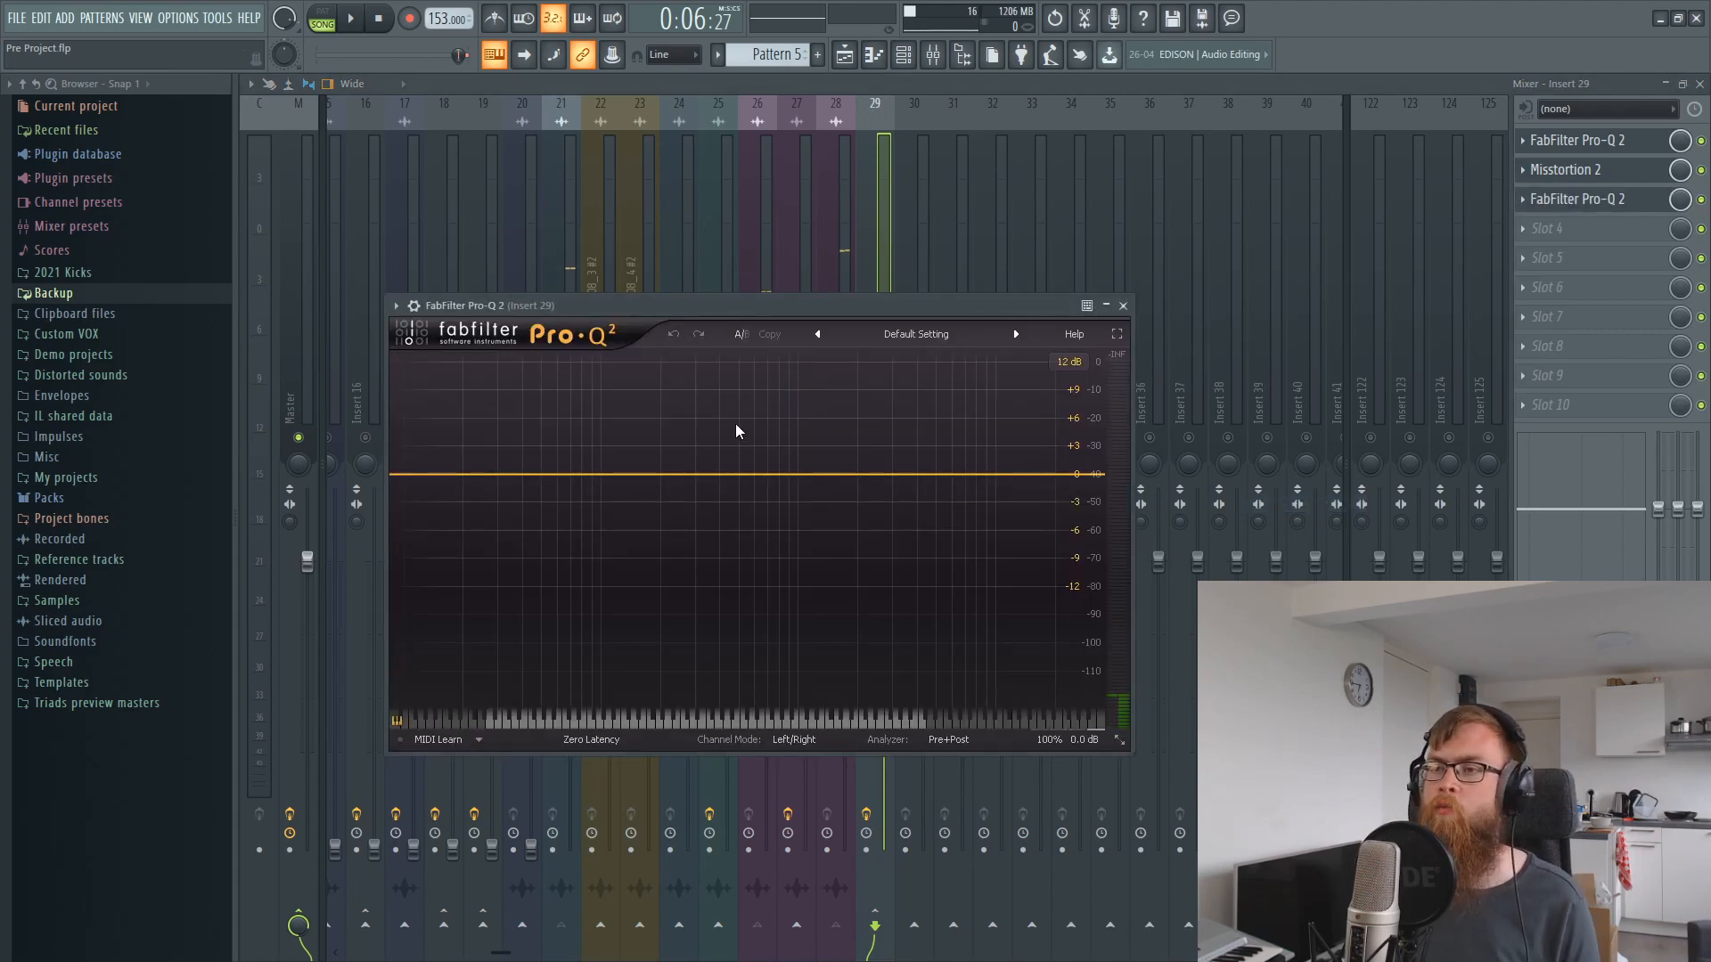
left_click_drag(799, 476, 859, 467)
key("space")
scroll(859, 467, "up", 2)
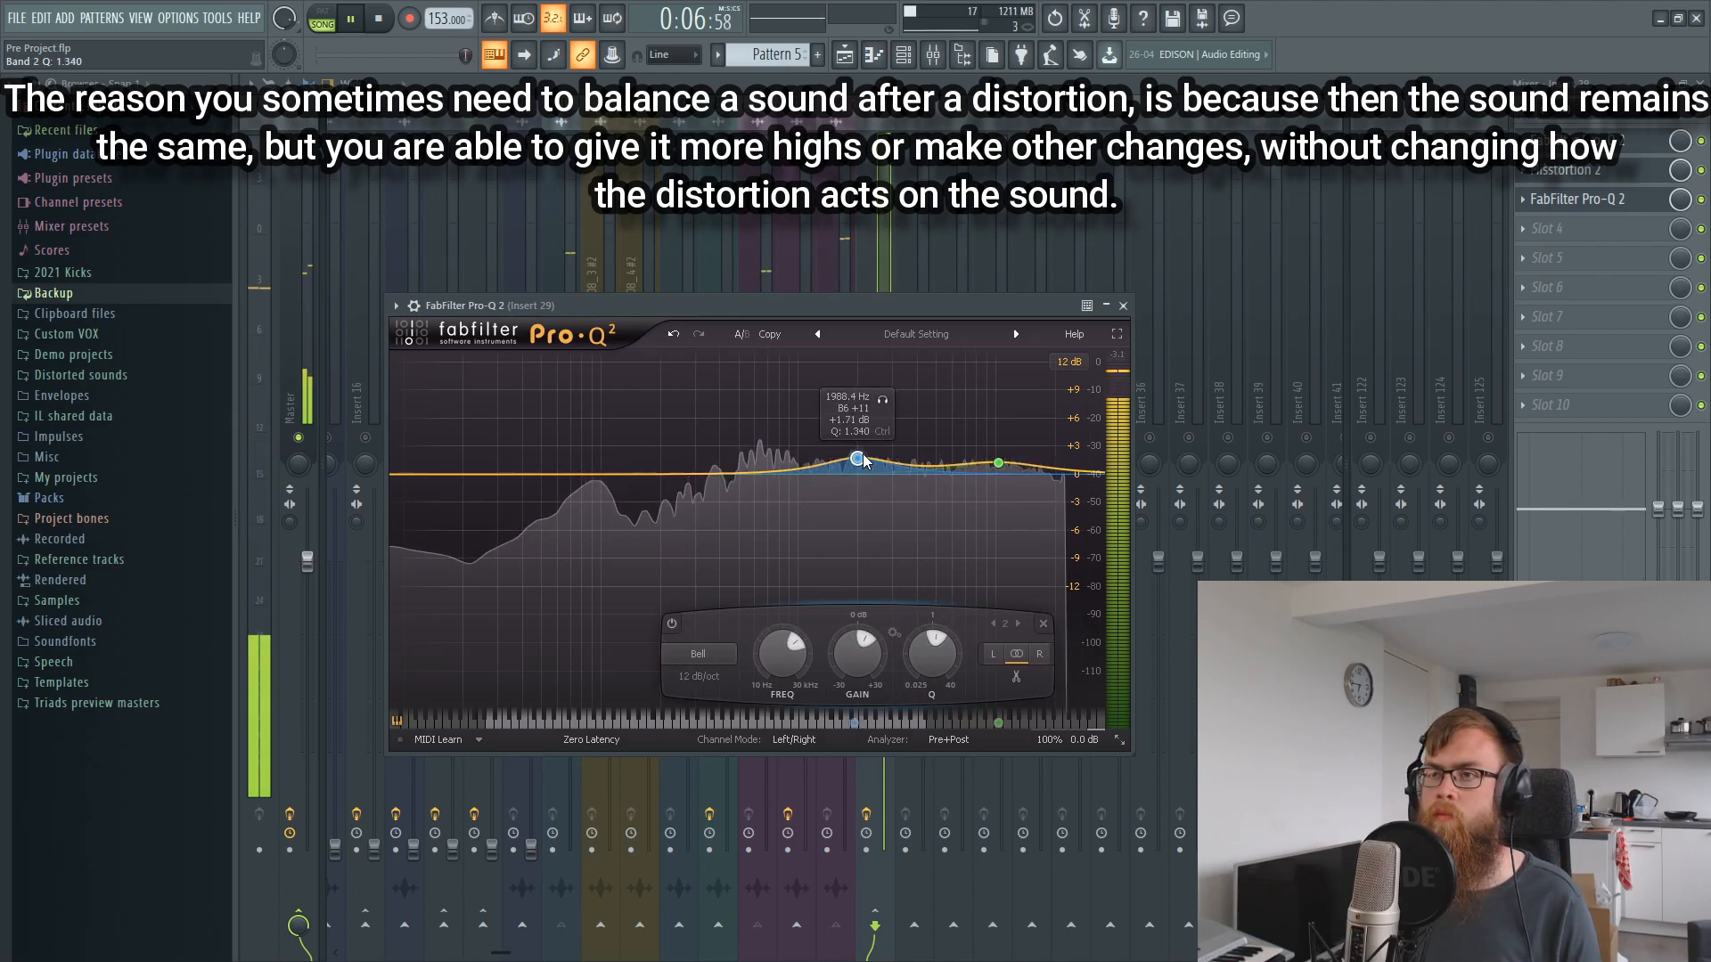
- Shorten the audio clip on Track 3 slightly in the playlist, comparing different lengths during playback
left_click(1124, 305)
left_click(851, 54)
left_click(860, 53)
key("space")
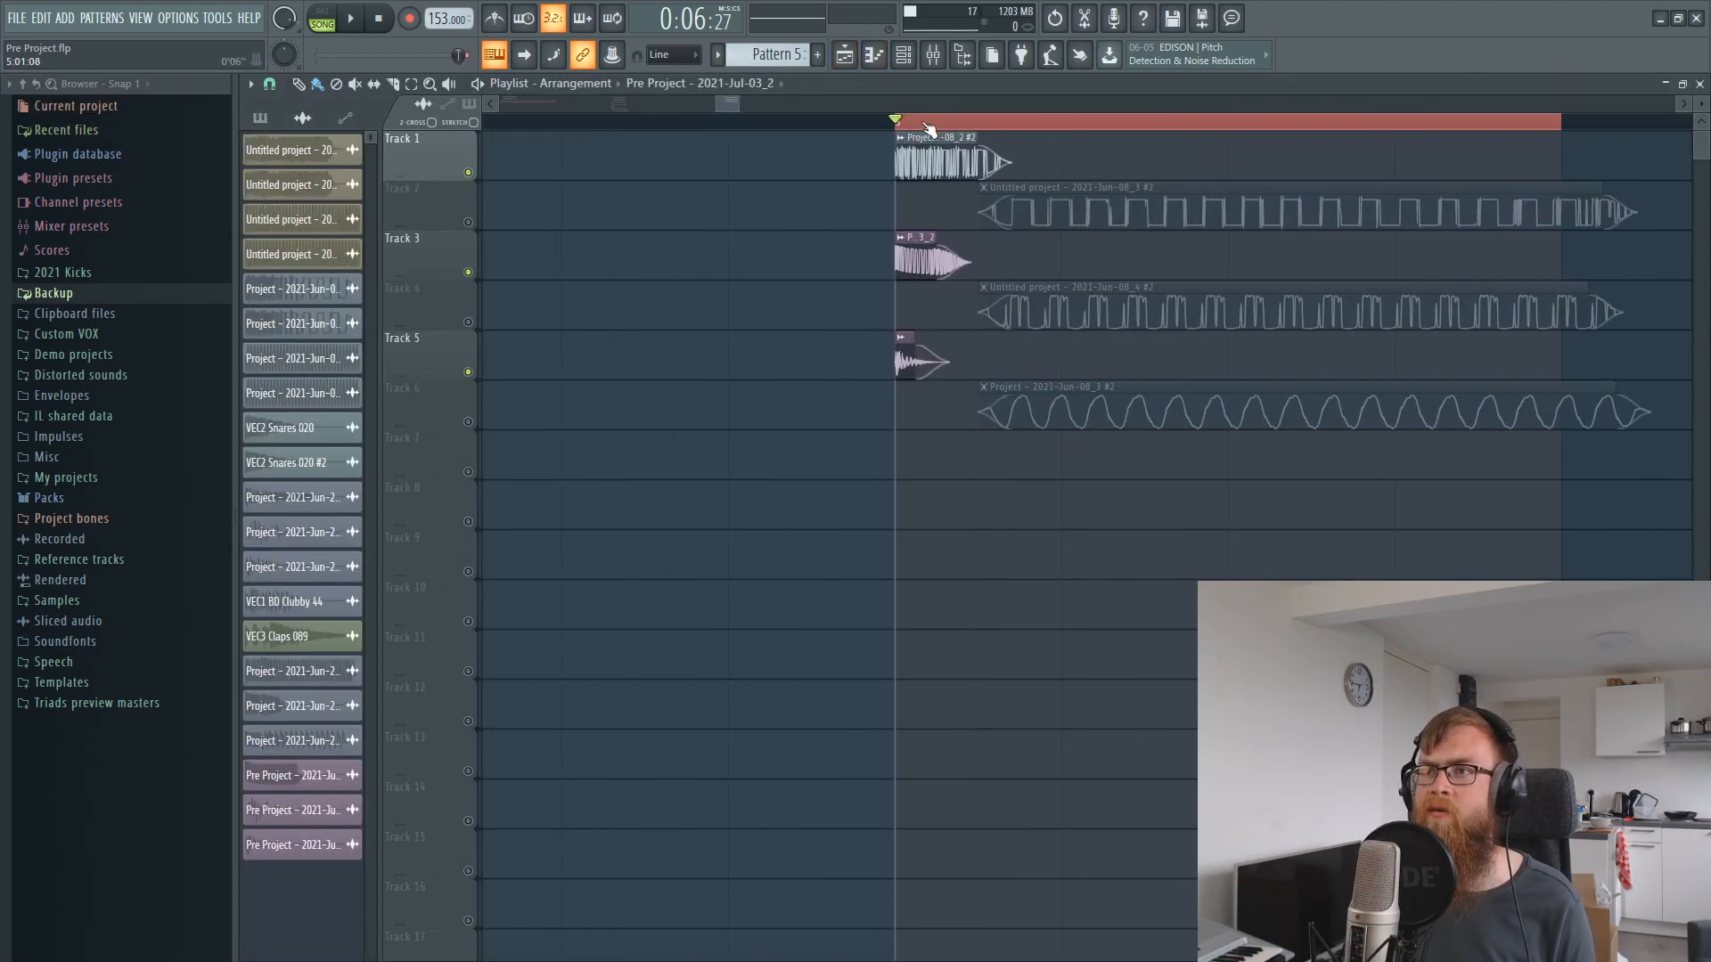
key("super")
key("super")
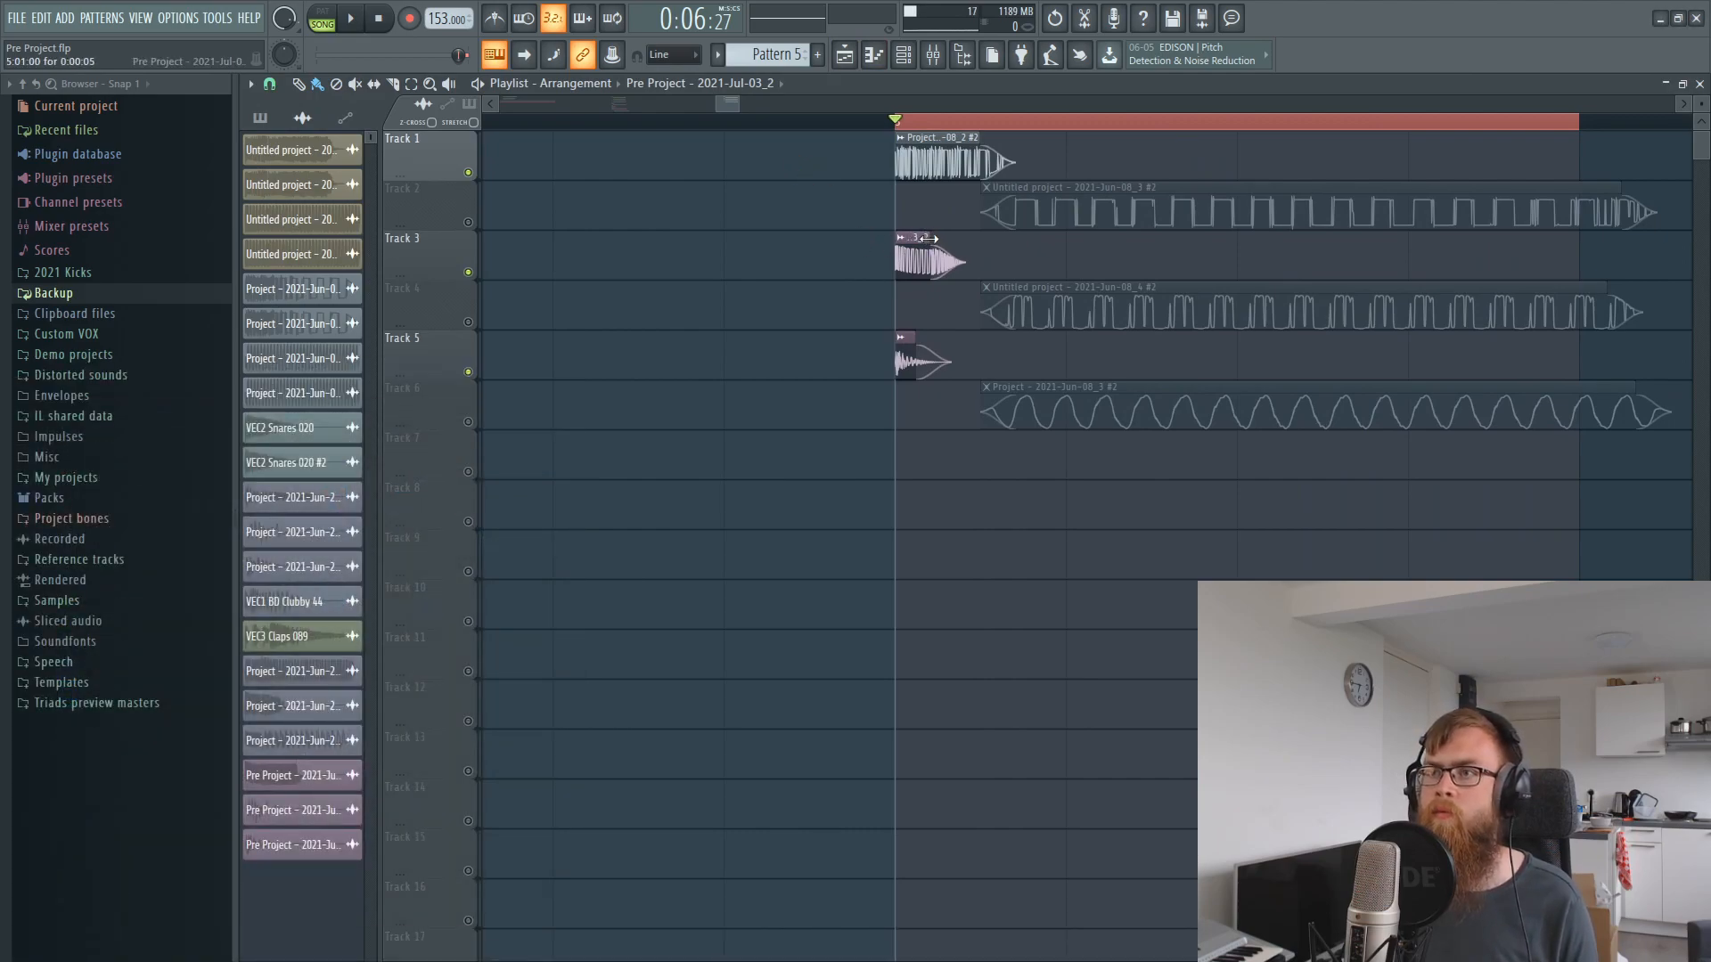
key("space")
left_click_drag(927, 238, 931, 237)
key("space")
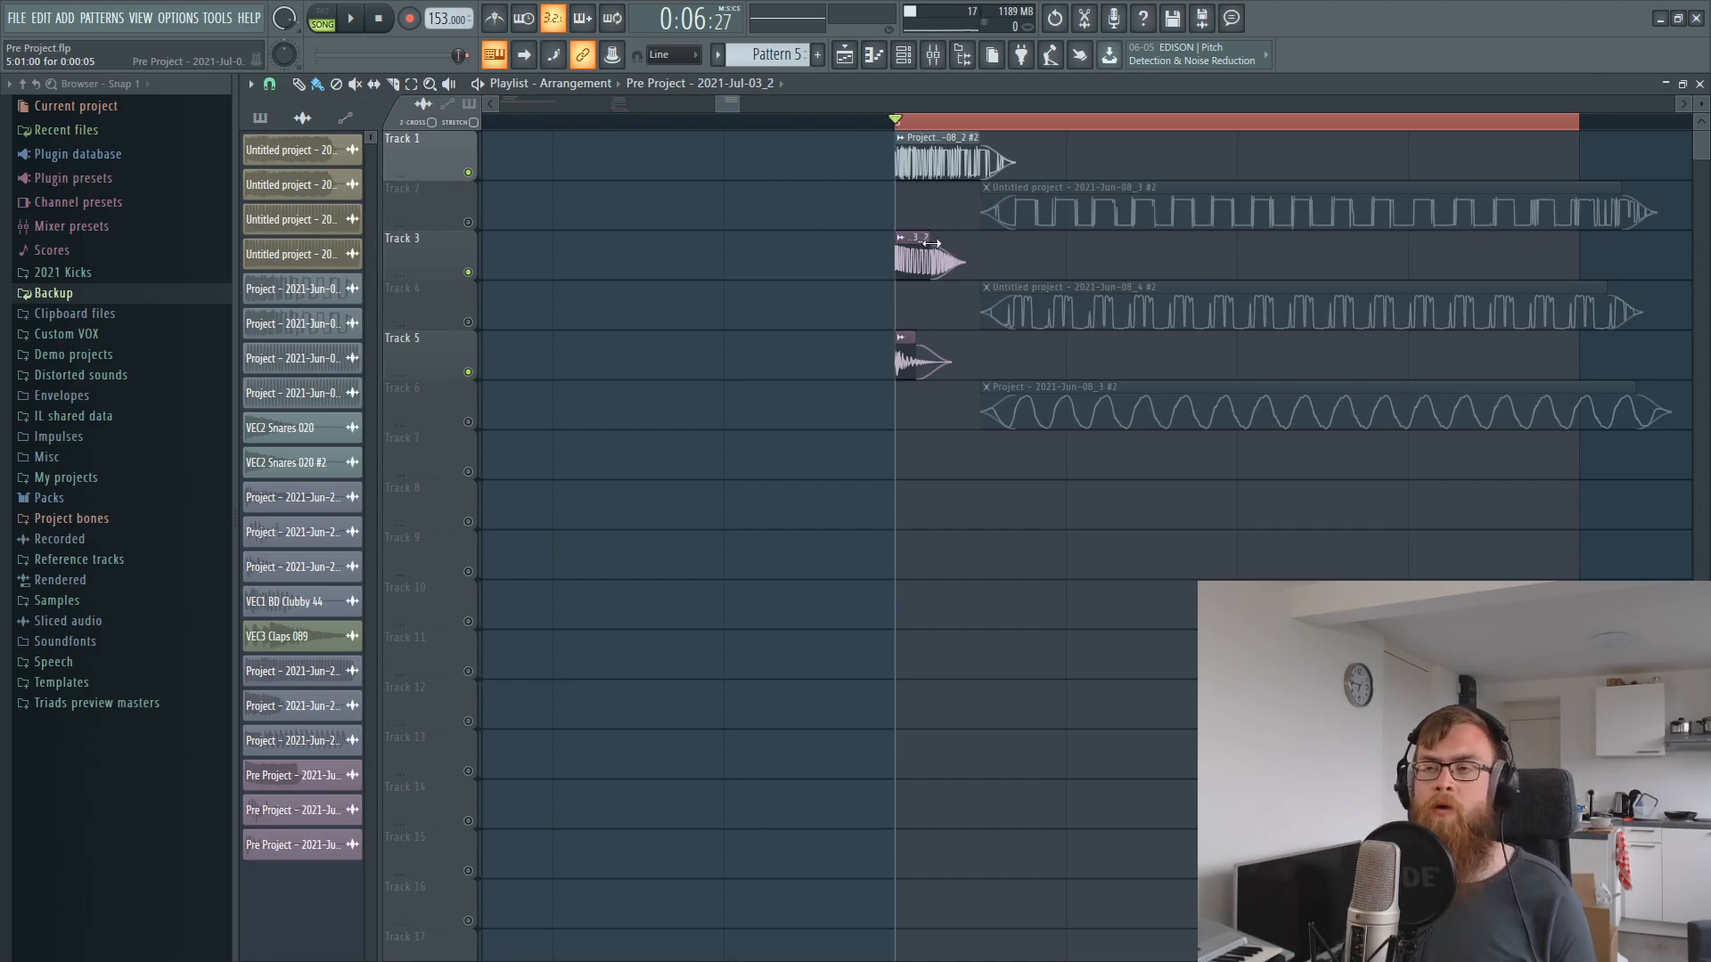
left_click_drag(931, 242, 933, 237)
key("space")
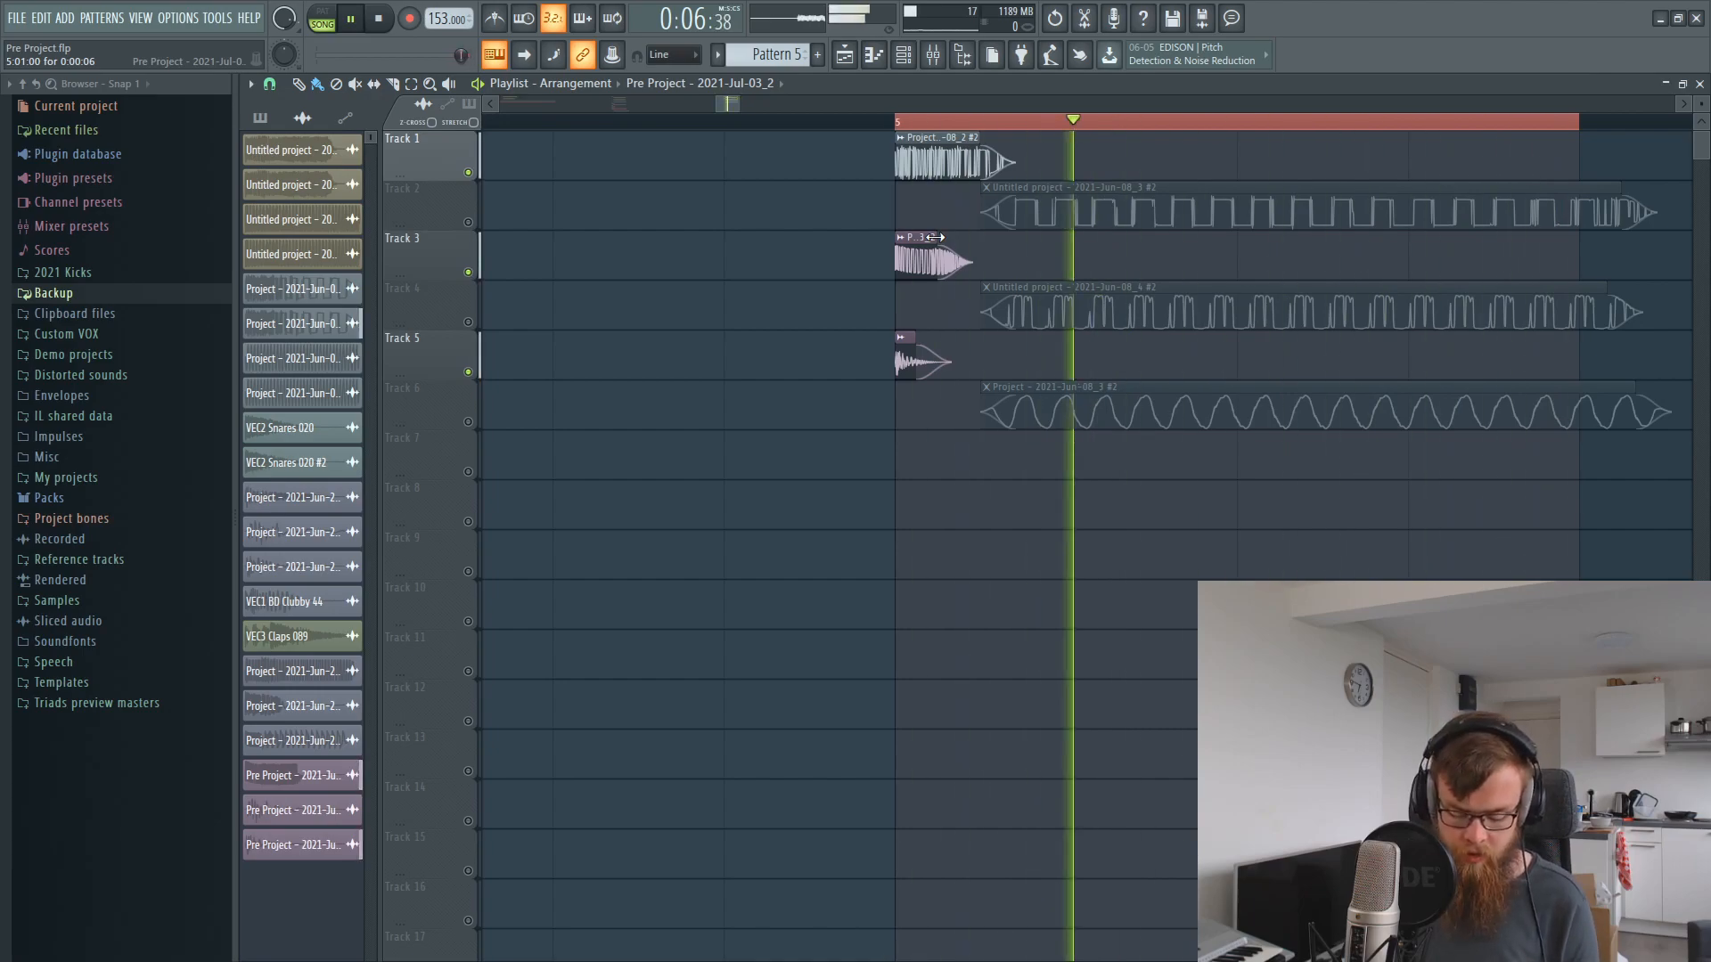
left_click_drag(933, 237, 930, 236)
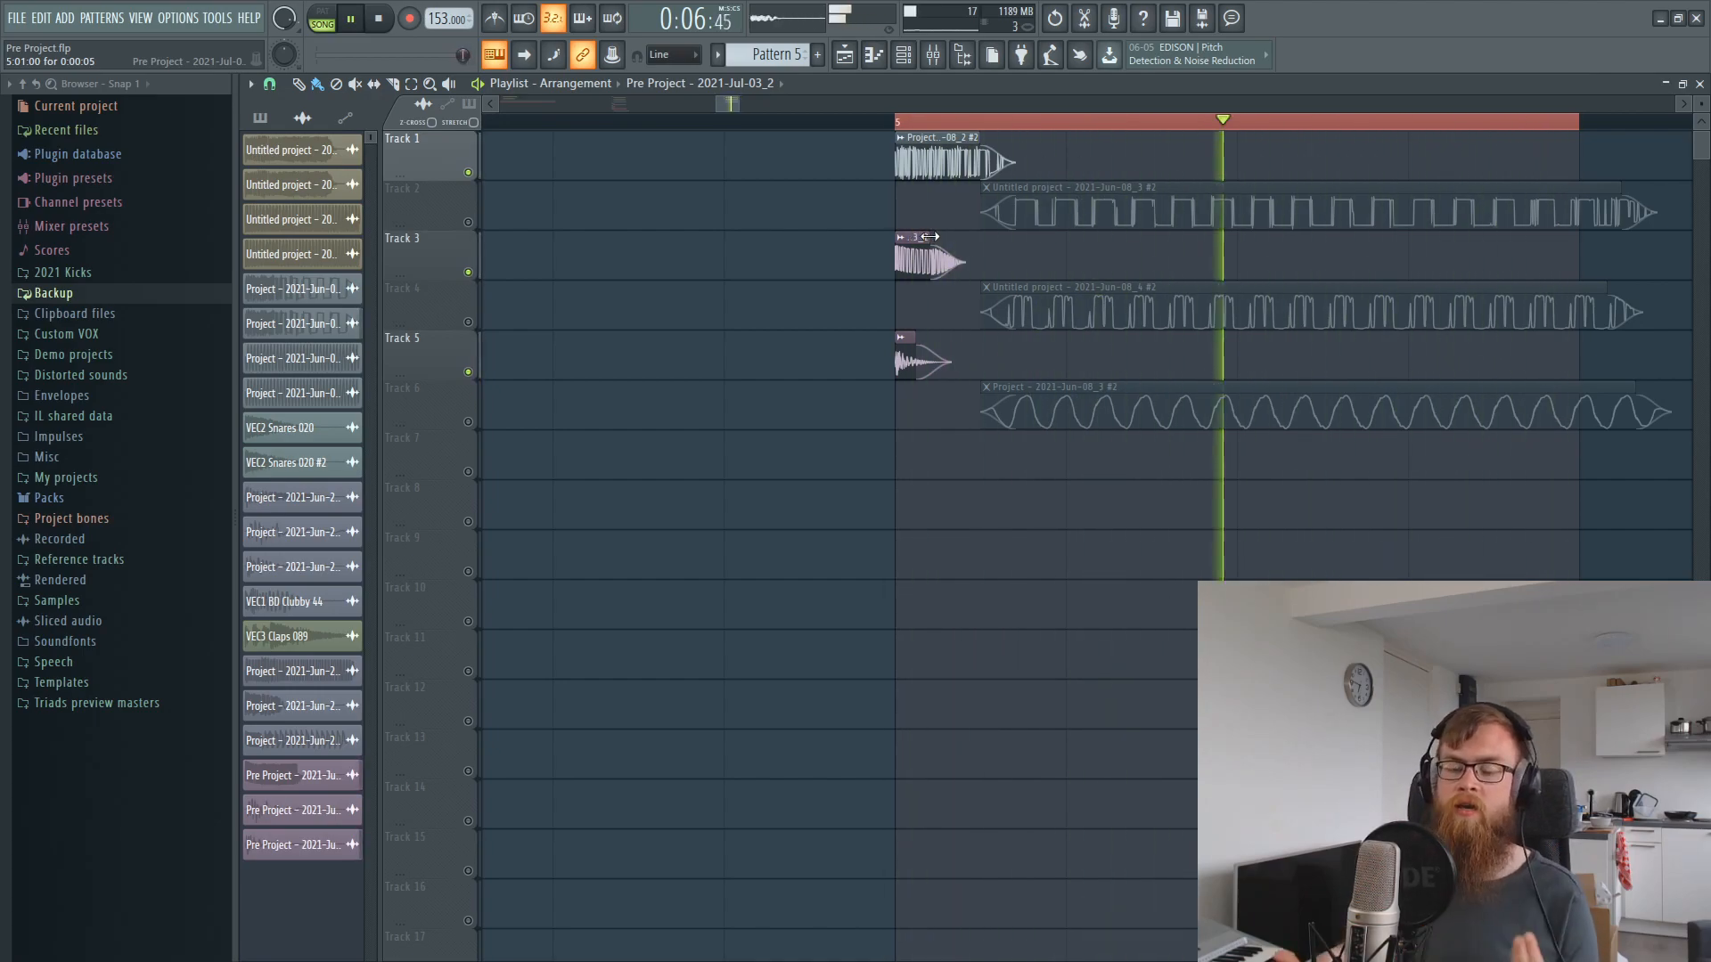
- In slot 3's Pro-Q 2, fine-tune the 2 kHz bell and add a 1.33 dB bell boost at 8178 Hz with Q 1.370
left_click(947, 62)
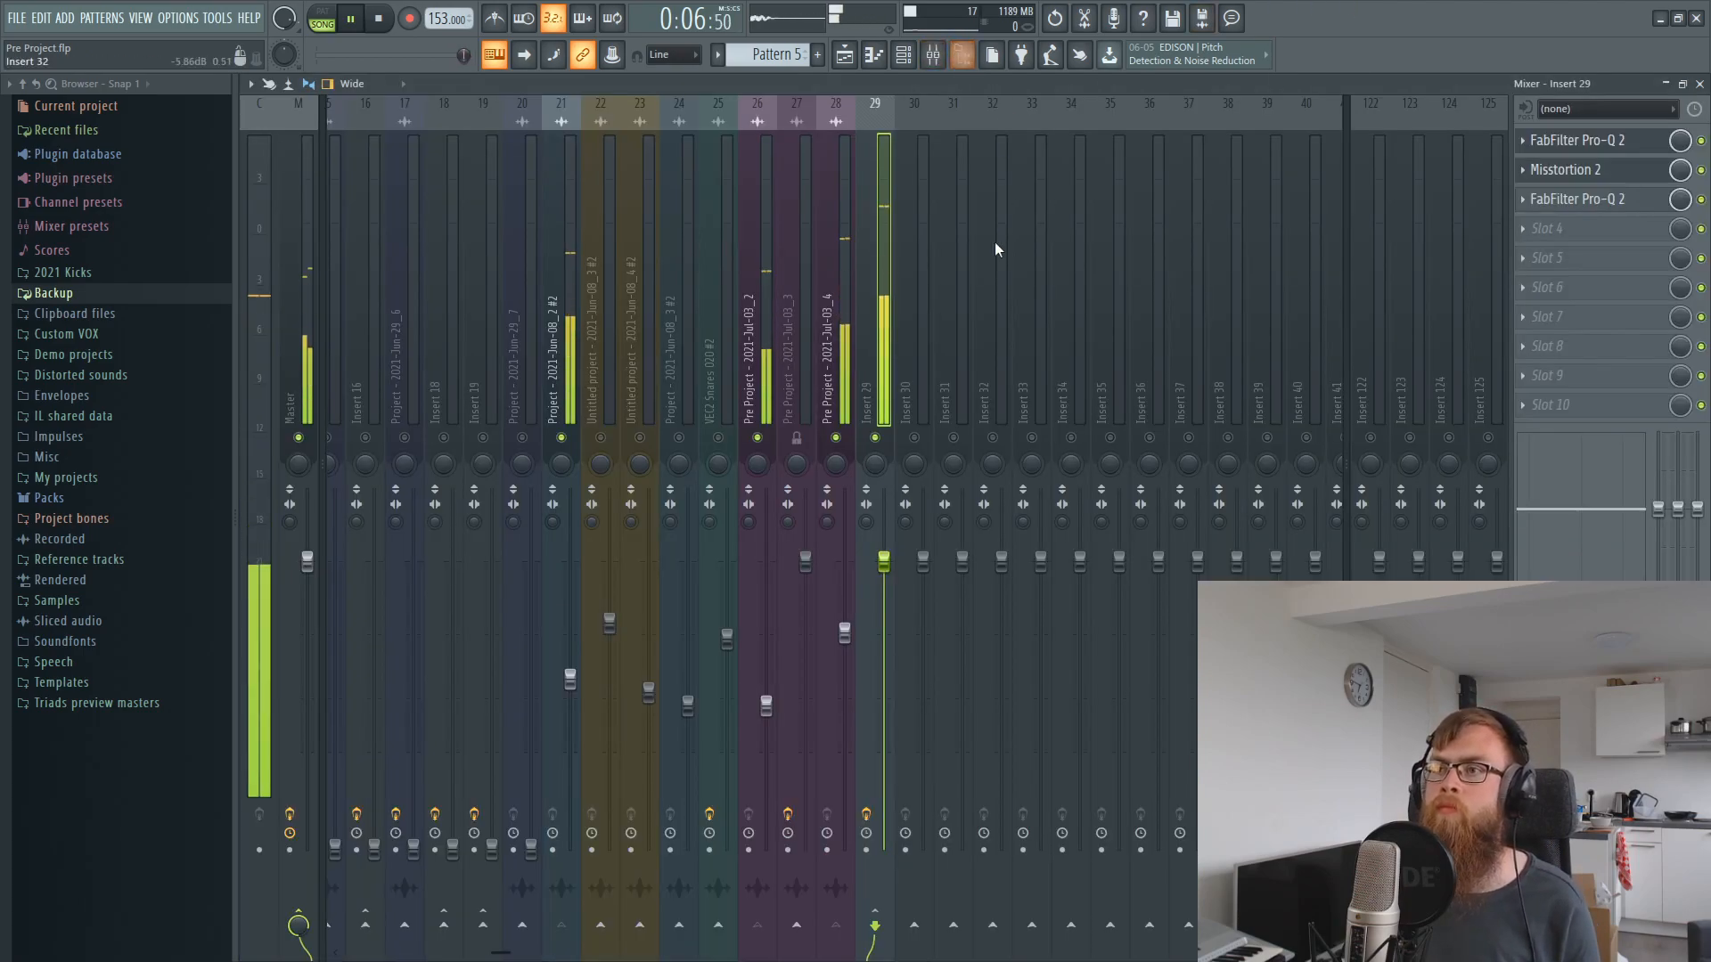
left_click(1640, 211)
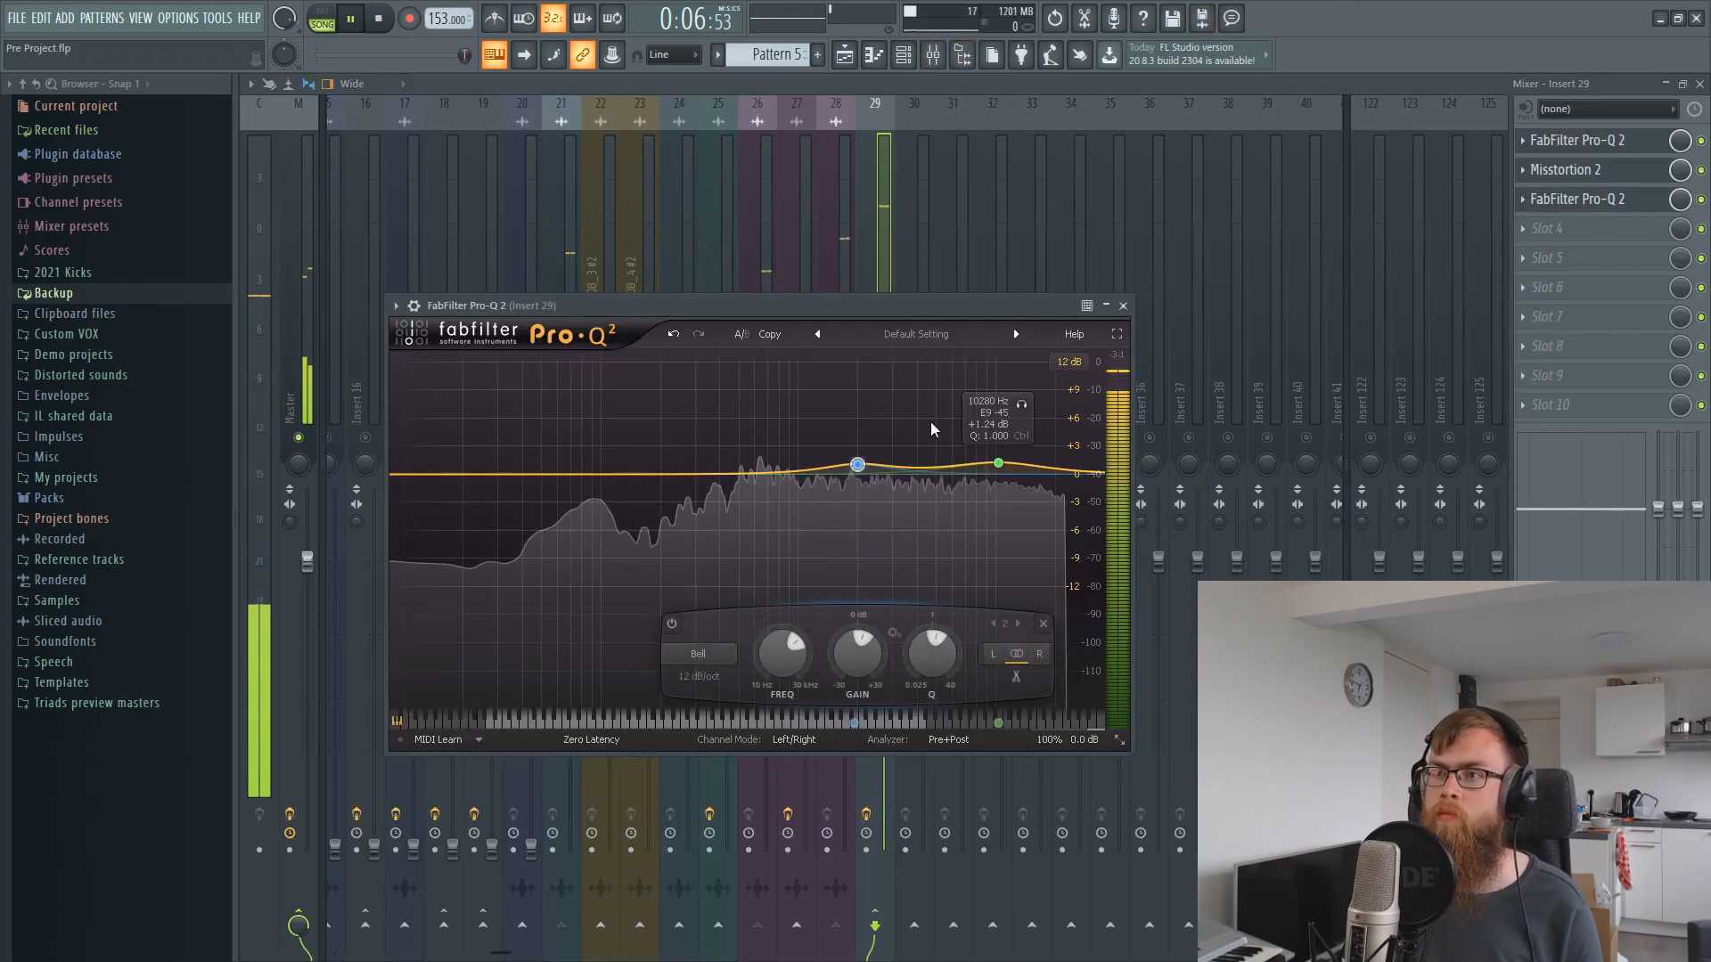
left_click_drag(856, 461, 861, 451)
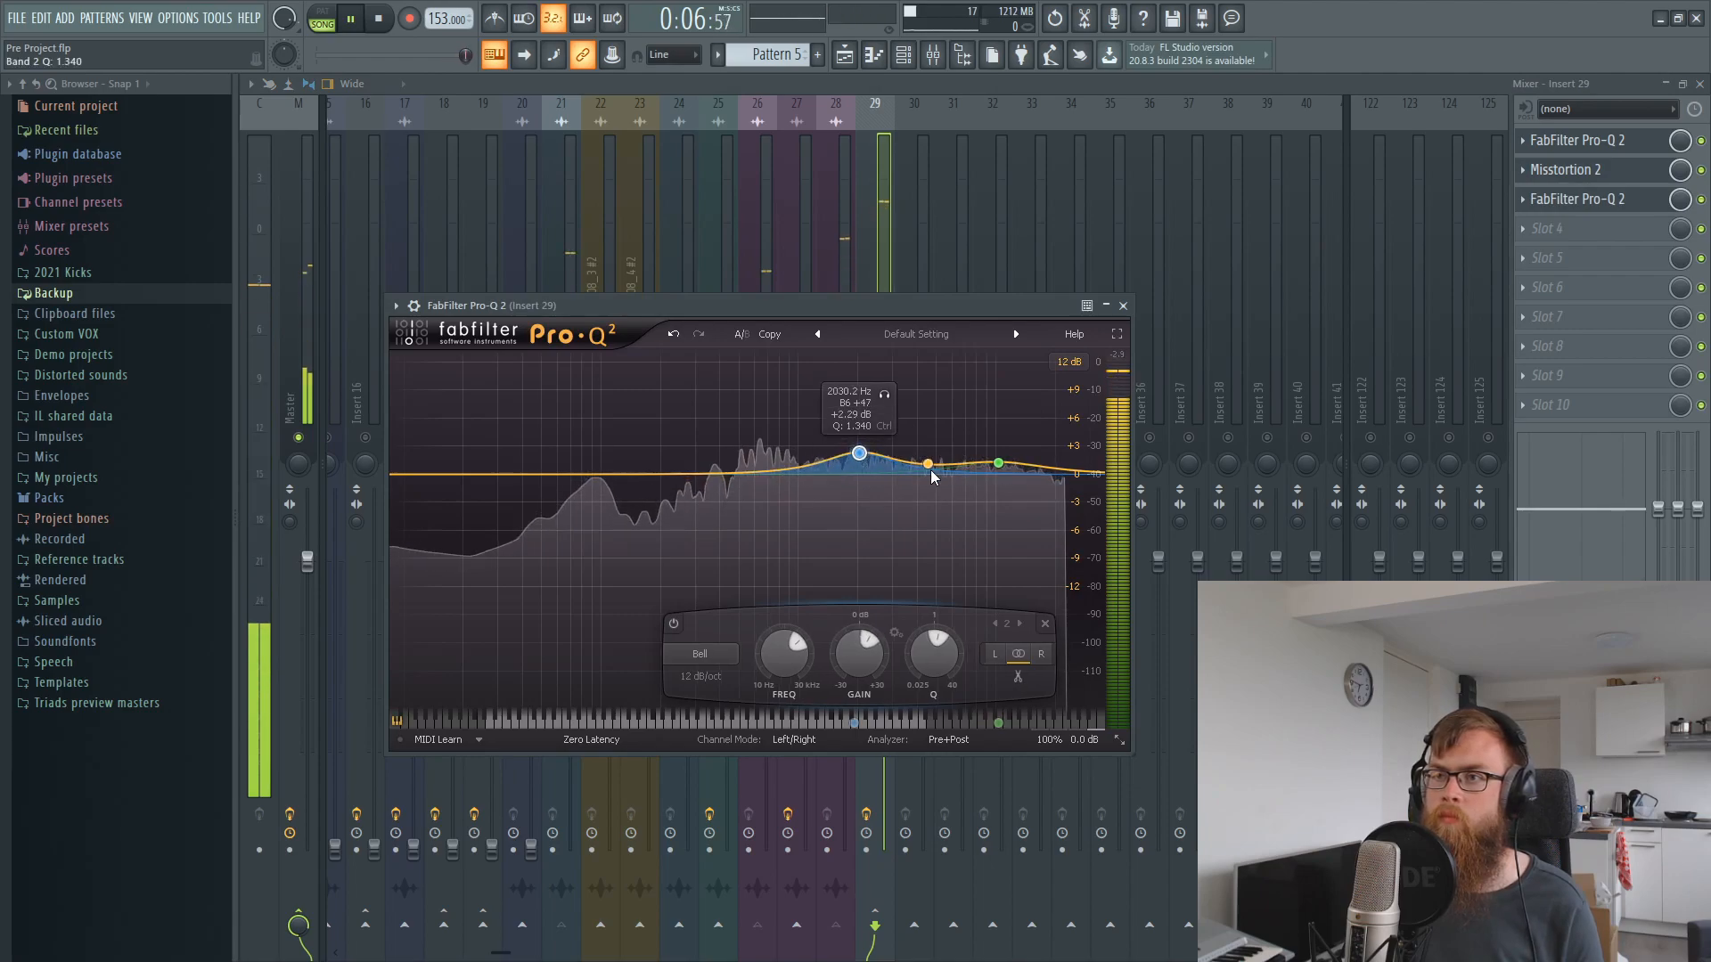
left_click(962, 464)
left_click_drag(965, 462, 980, 462)
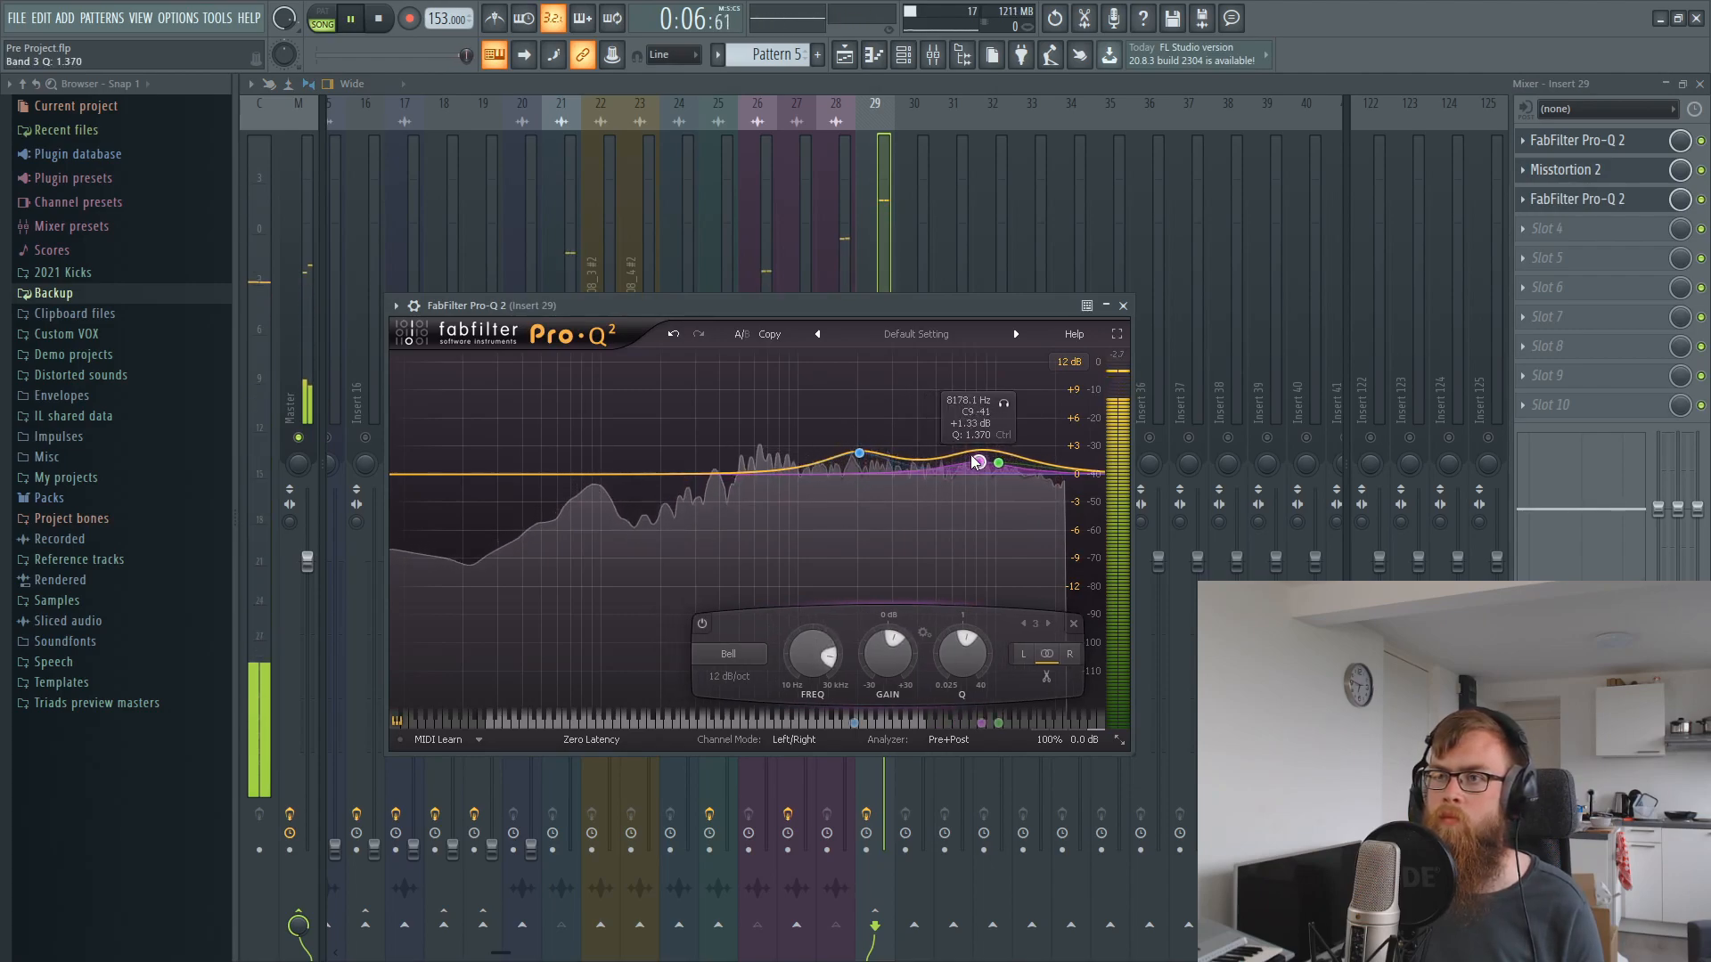
left_click_drag(856, 455, 854, 460)
key("space")
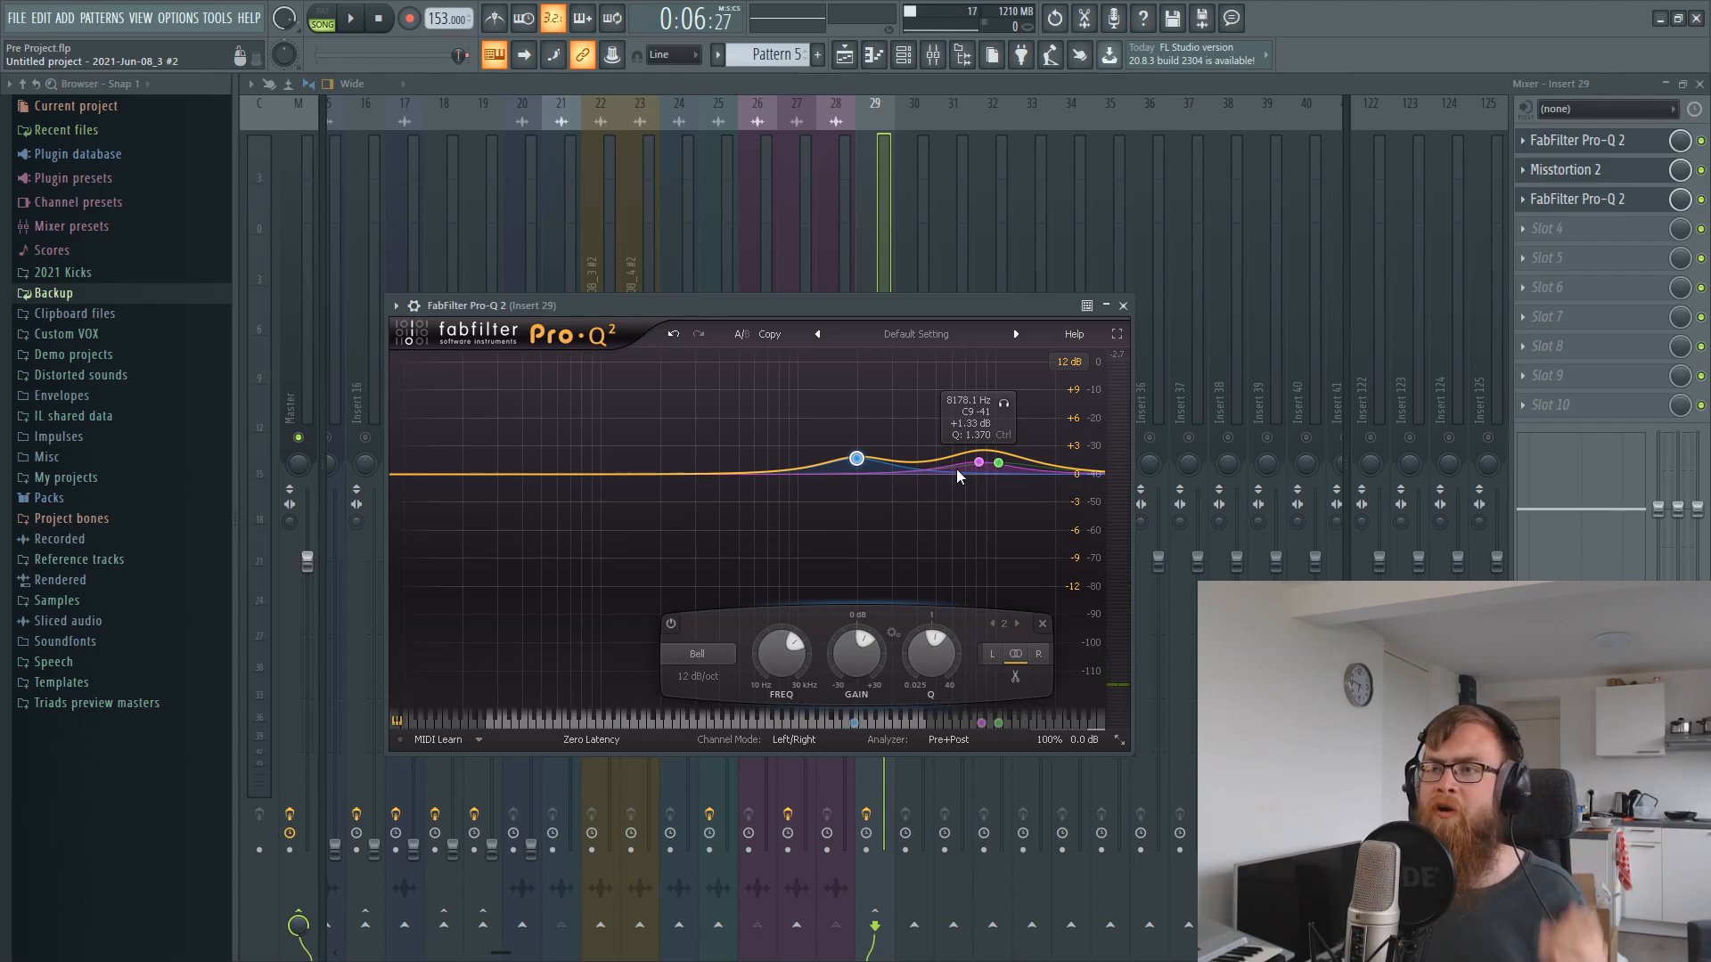
- Move the 8178 Hz bell to about 6853 Hz with 1.05 dB gain, and stop playback
left_click_drag(977, 470, 964, 470)
key("space")
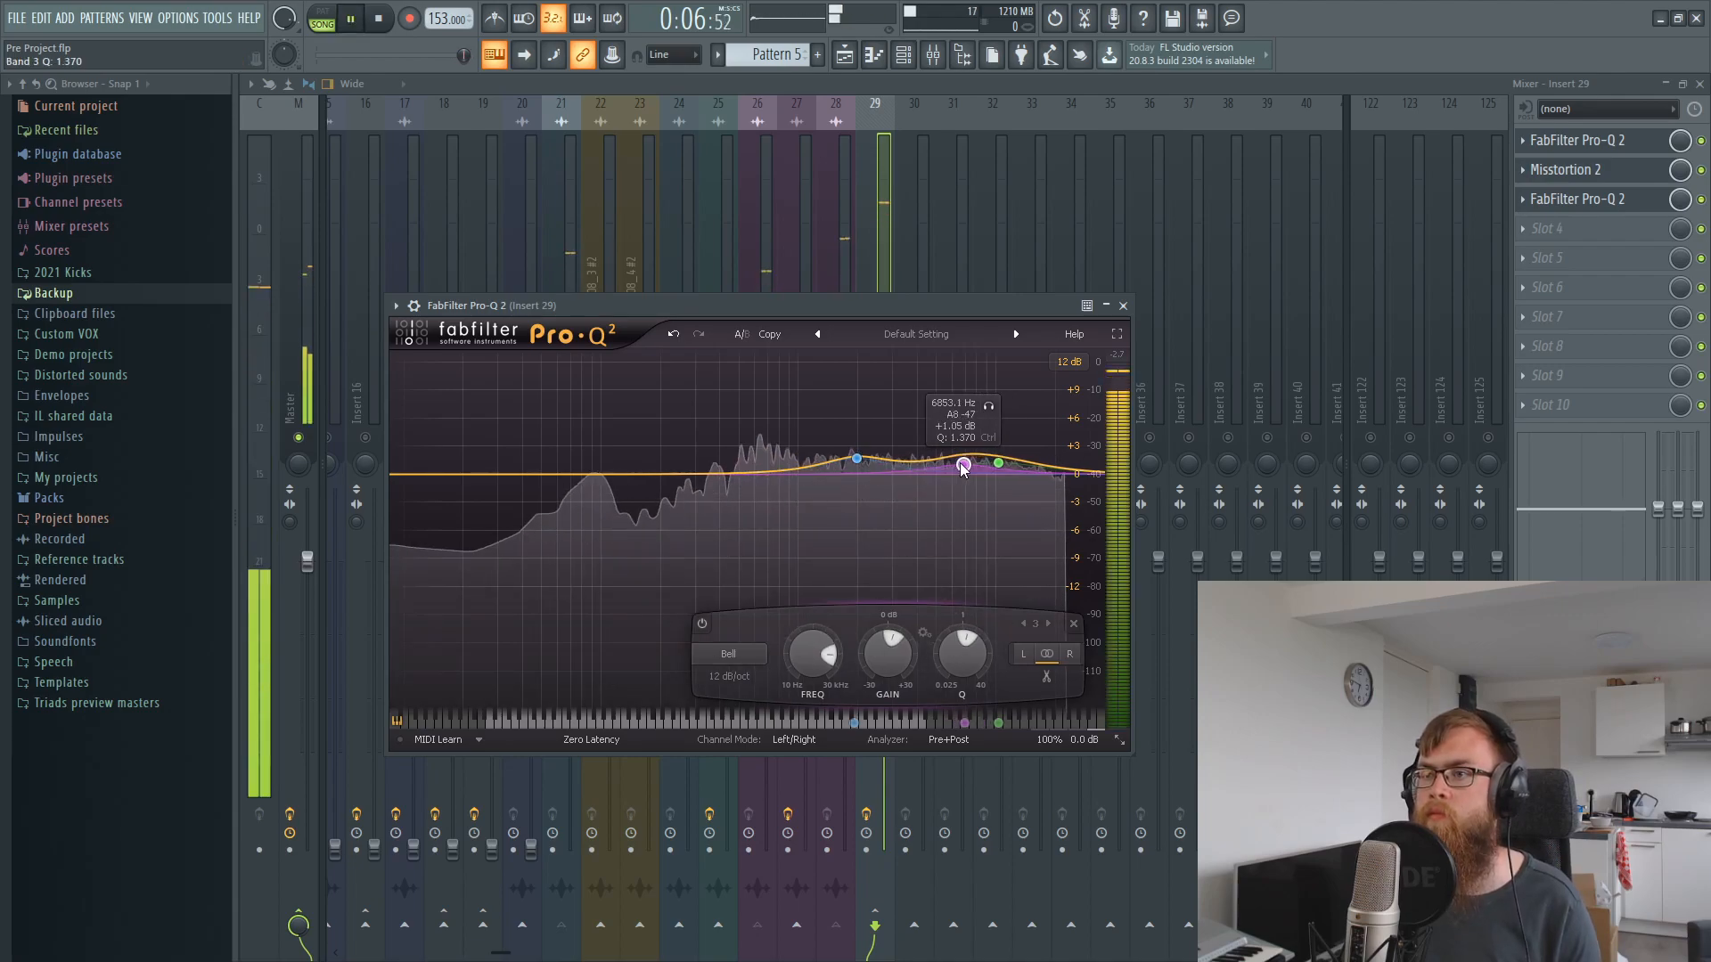
left_click(883, 190)
key("space")
- Unmute all playlist tracks and extend the time selection well beyond the end of the existing clips
left_click(844, 59)
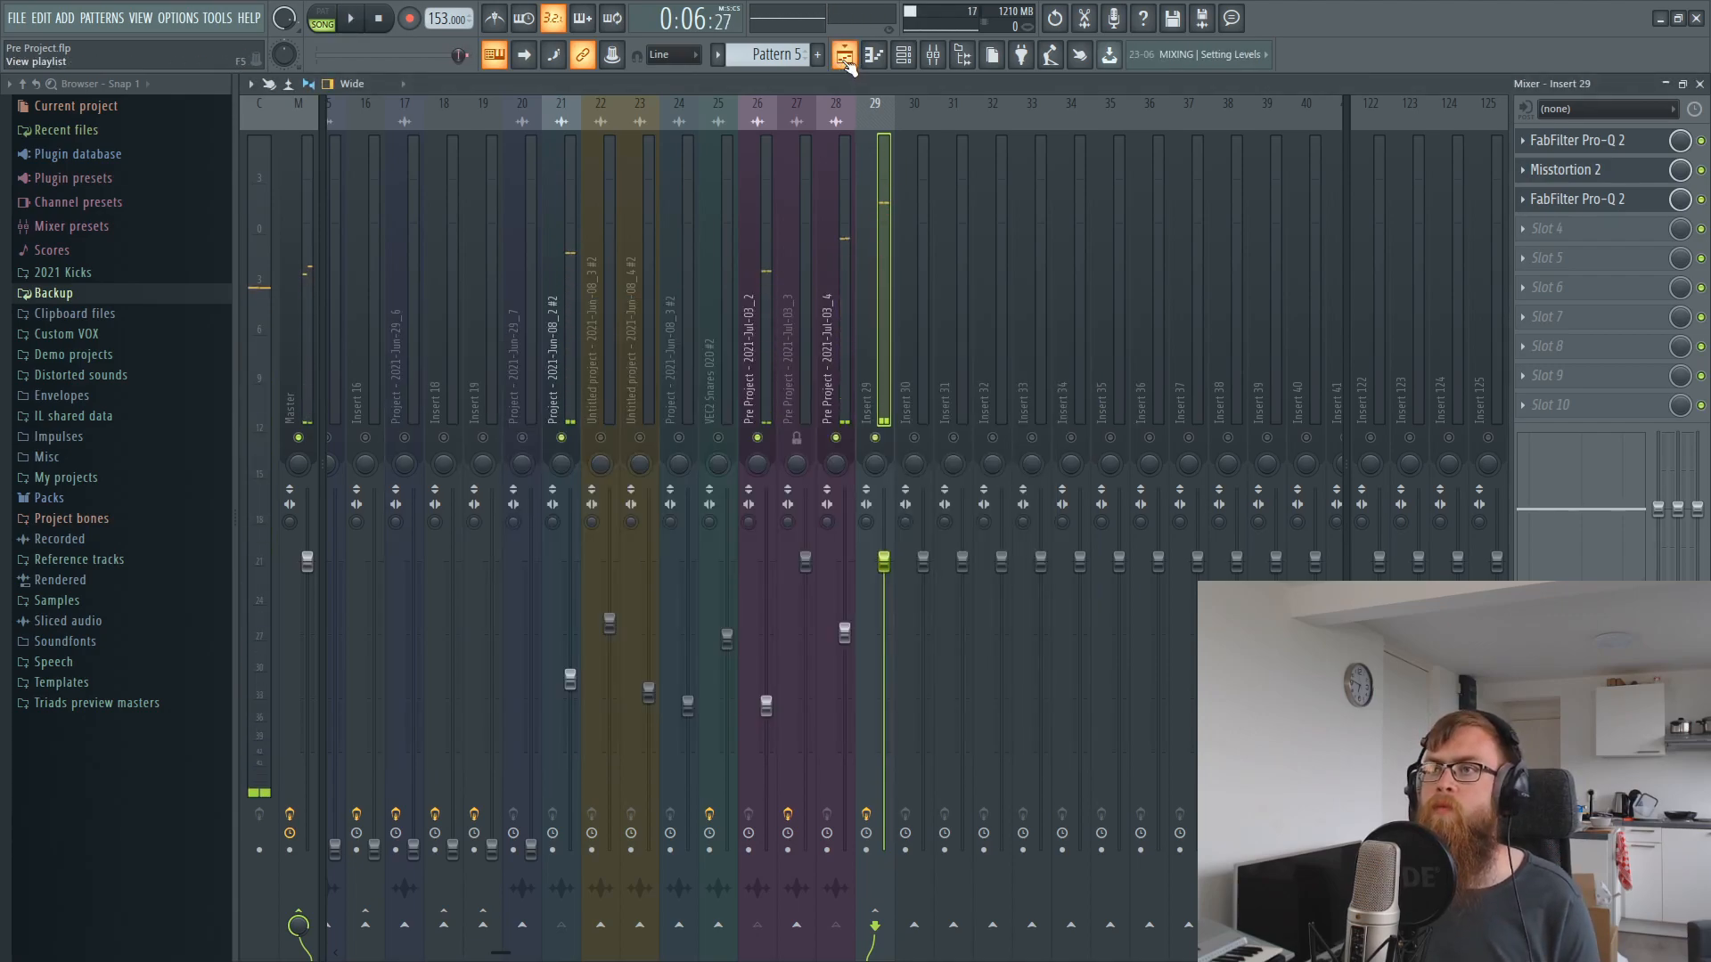
scroll(1008, 128, "down", 2)
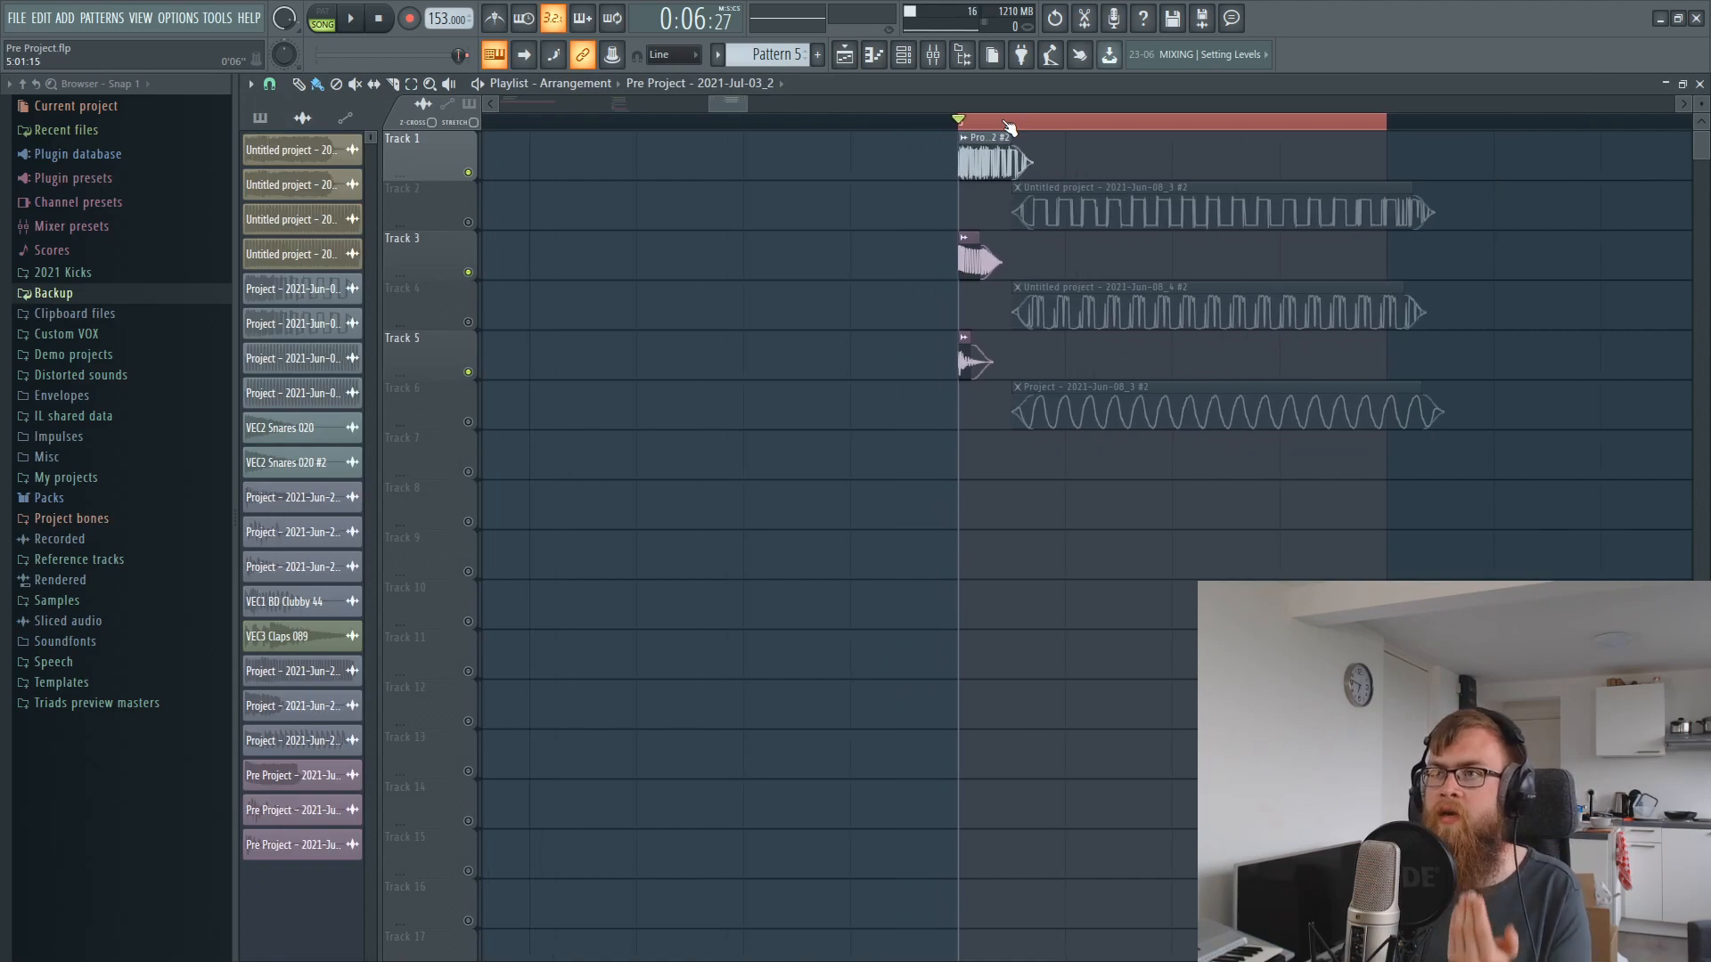
left_click(911, 65)
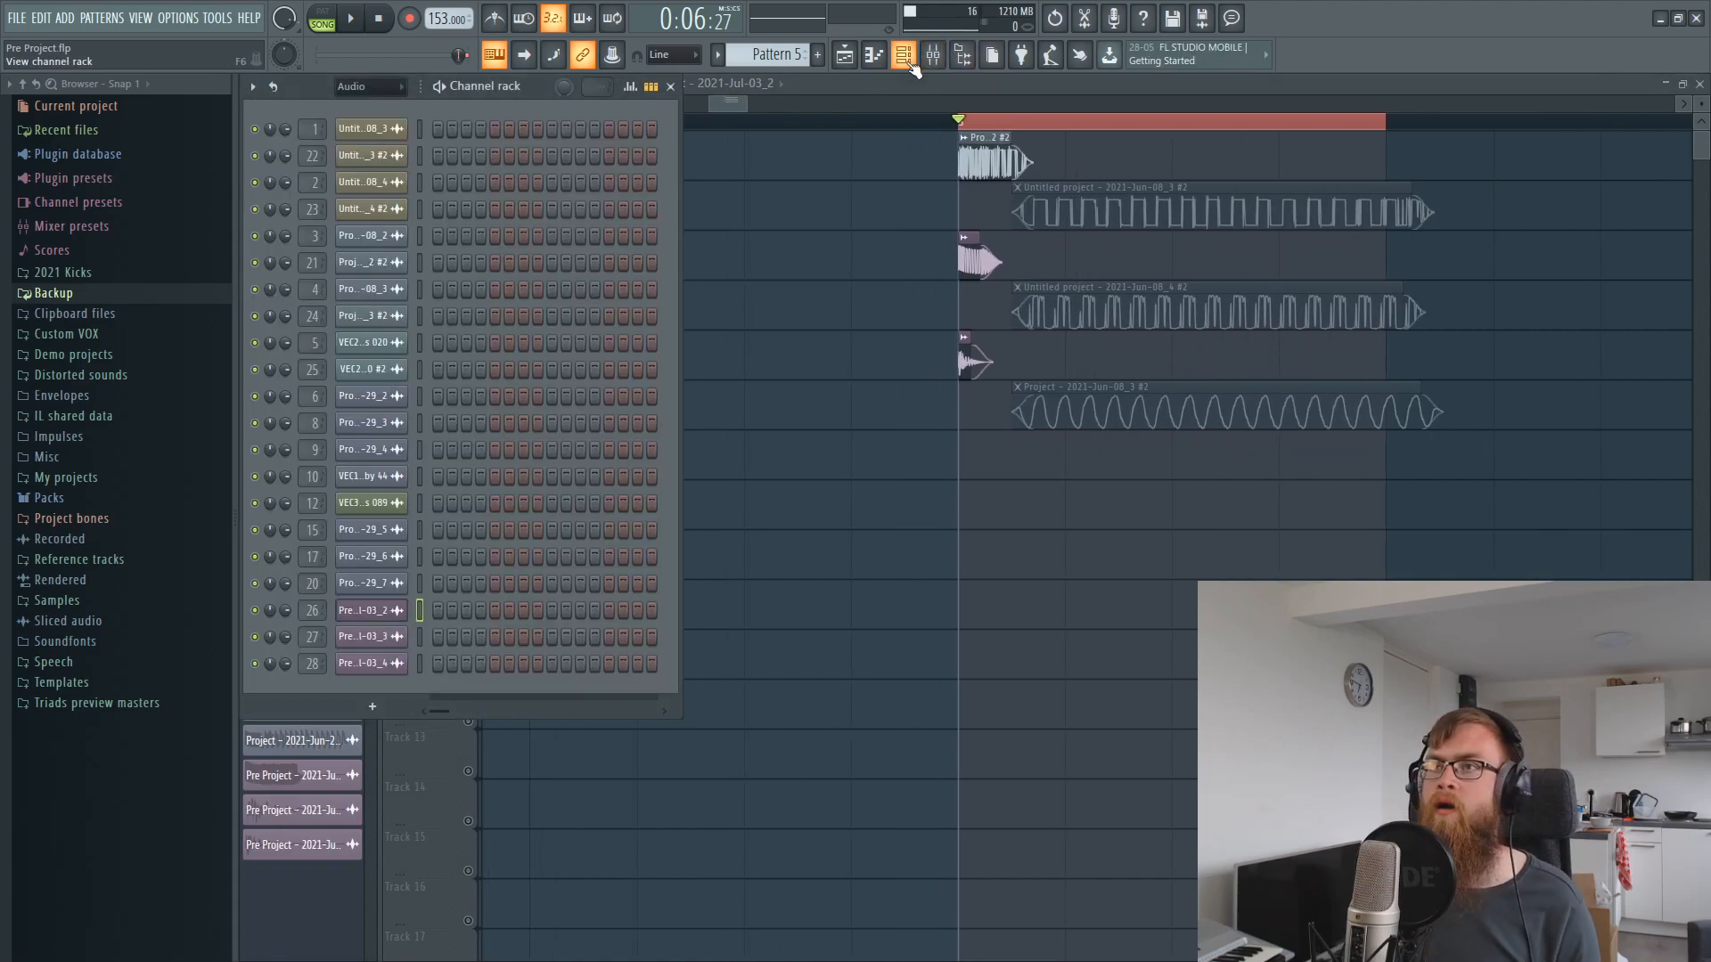
left_click(911, 65)
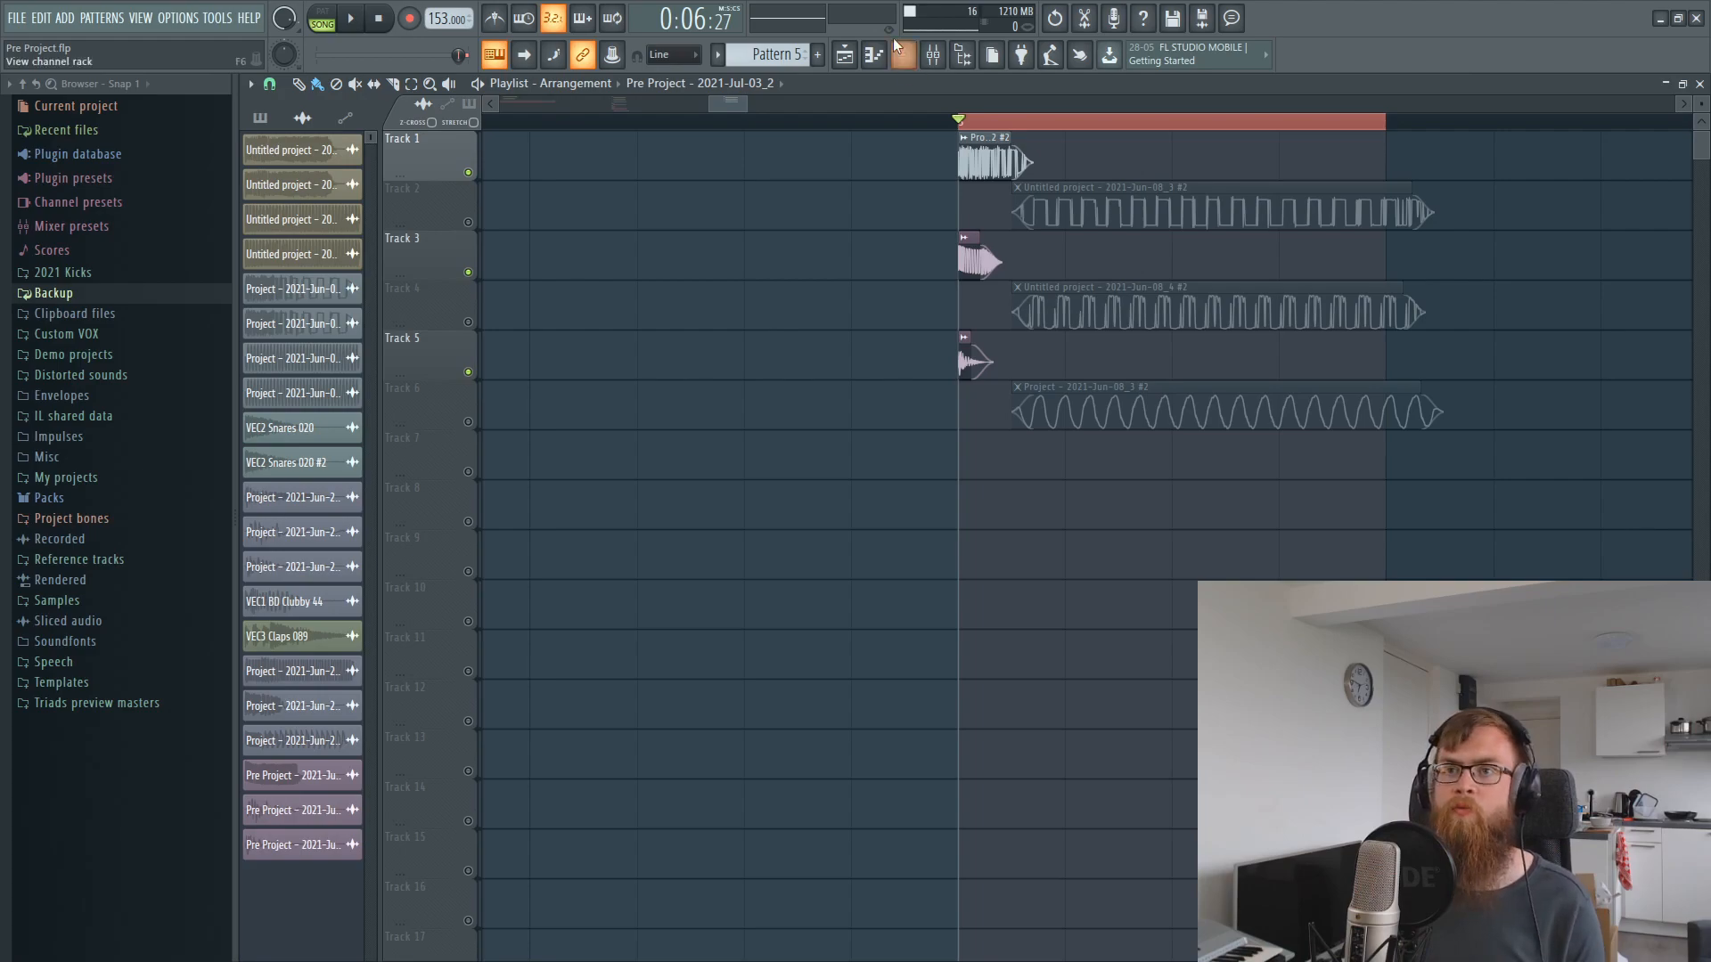
right_click(467, 223)
right_click(468, 222)
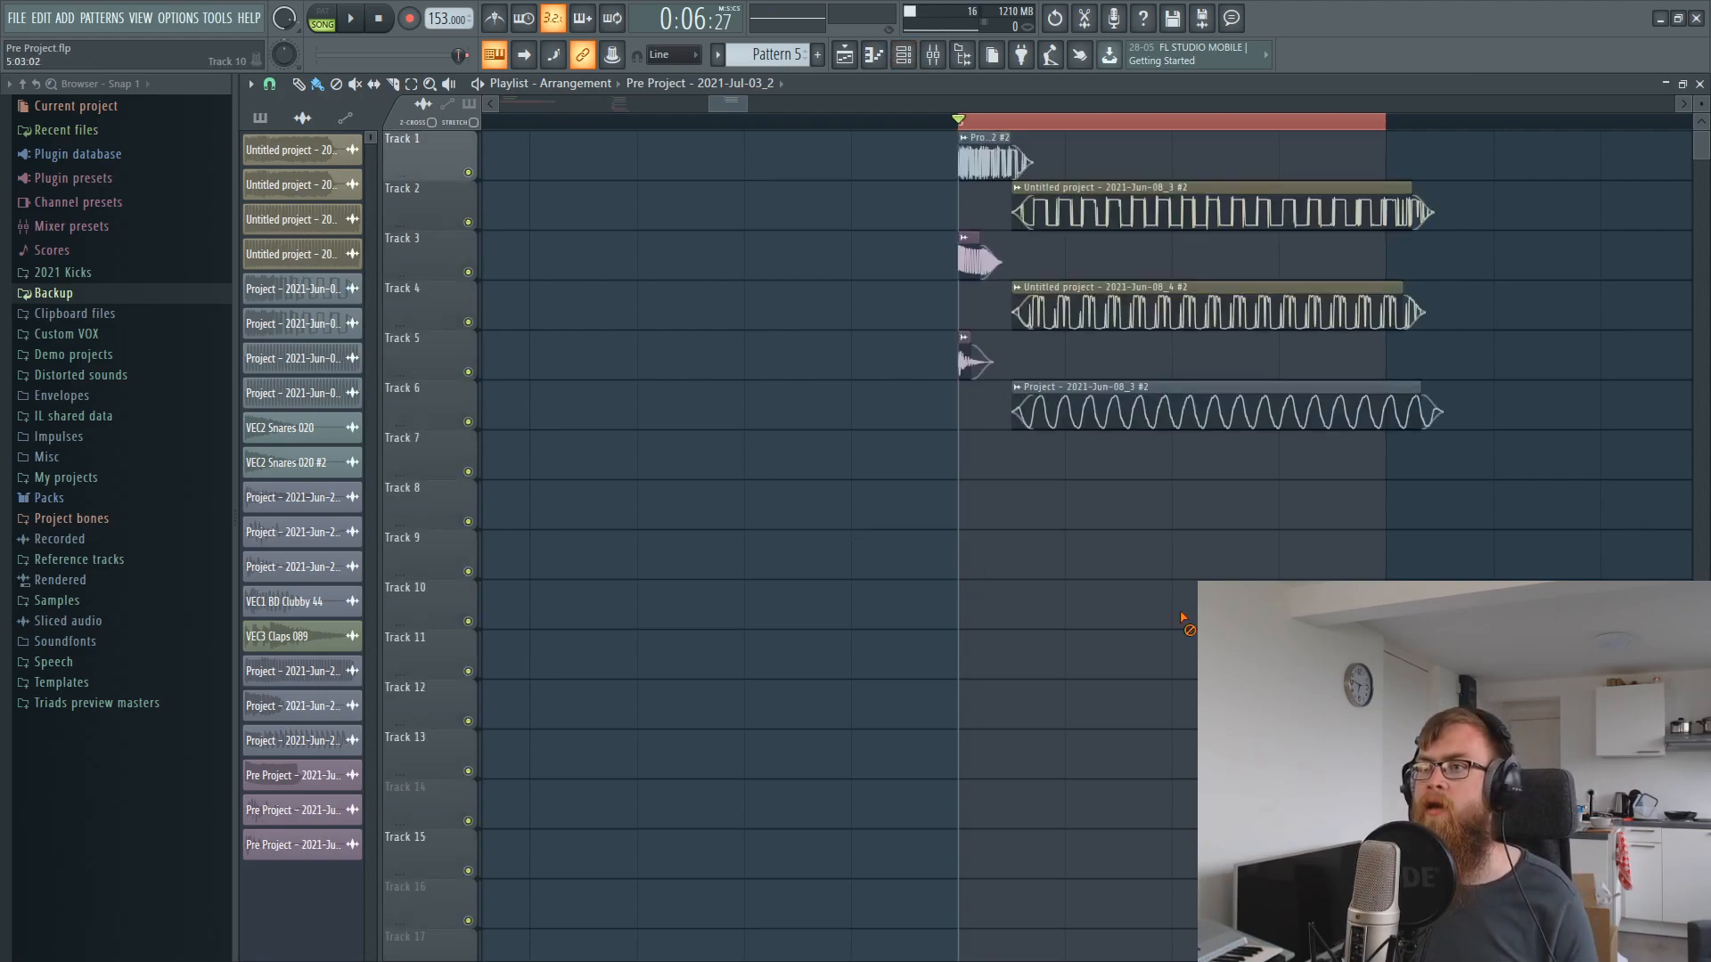
scroll(962, 122, "down", 3)
left_click_drag(963, 122, 1549, 149)
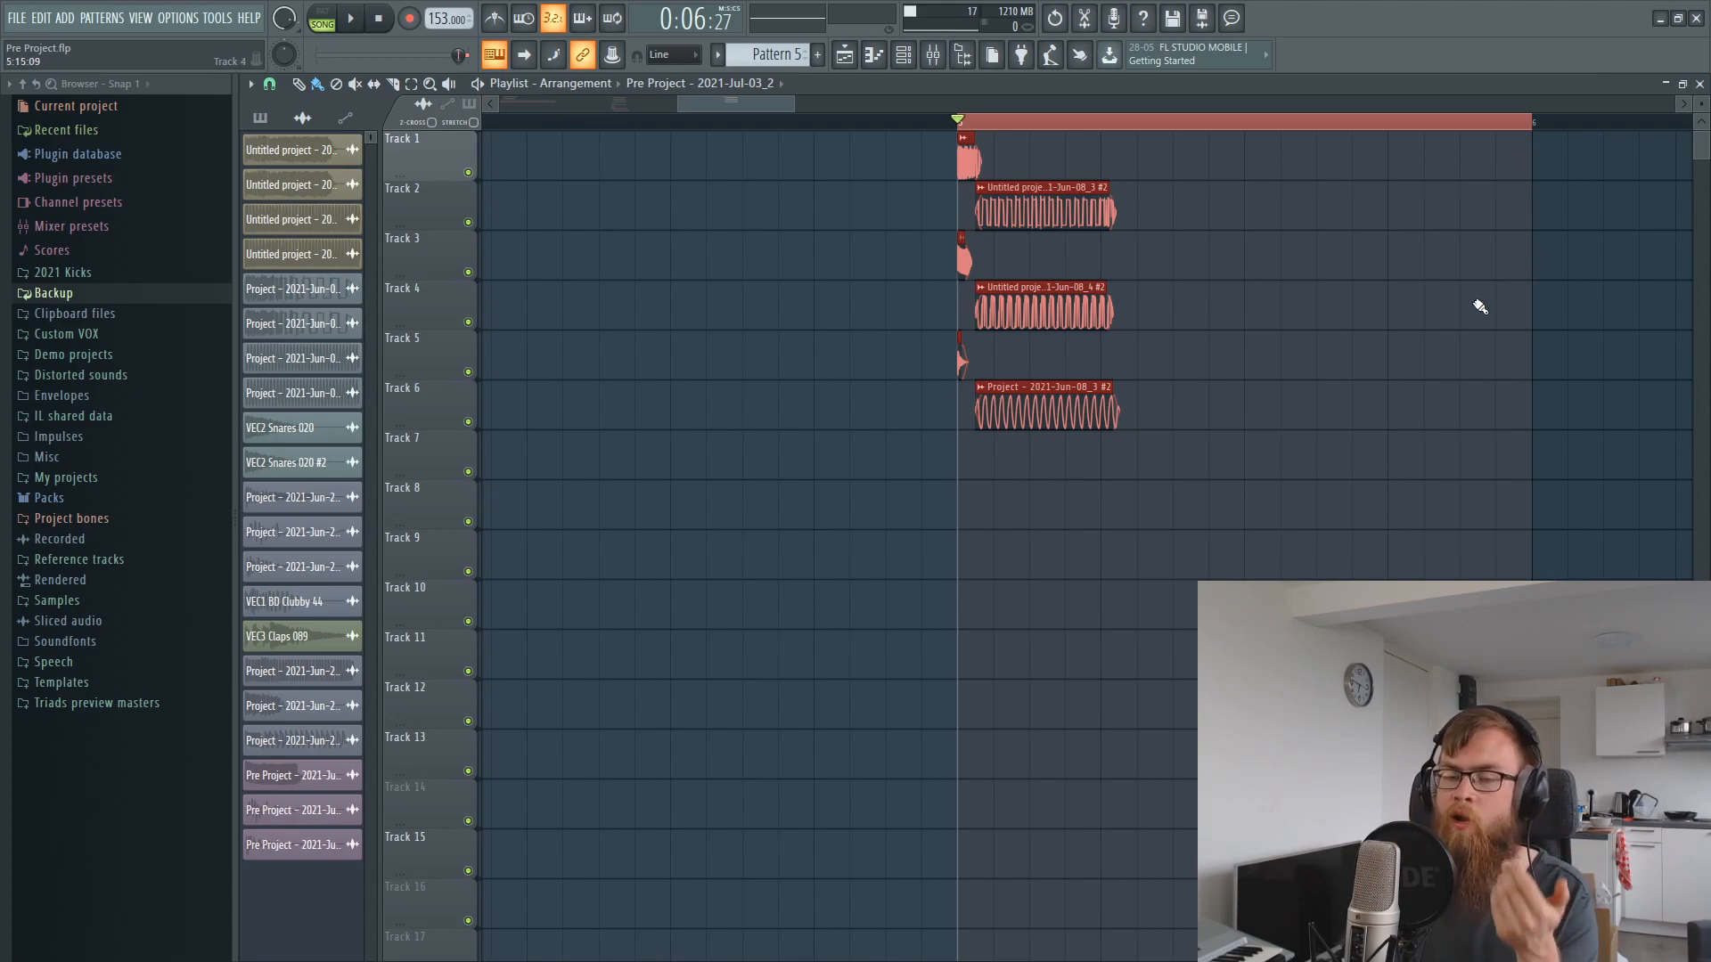
key("ctrl+d")
- Solo Track 1 and enable Tracks 3 and 5 alongside it
right_click(468, 172)
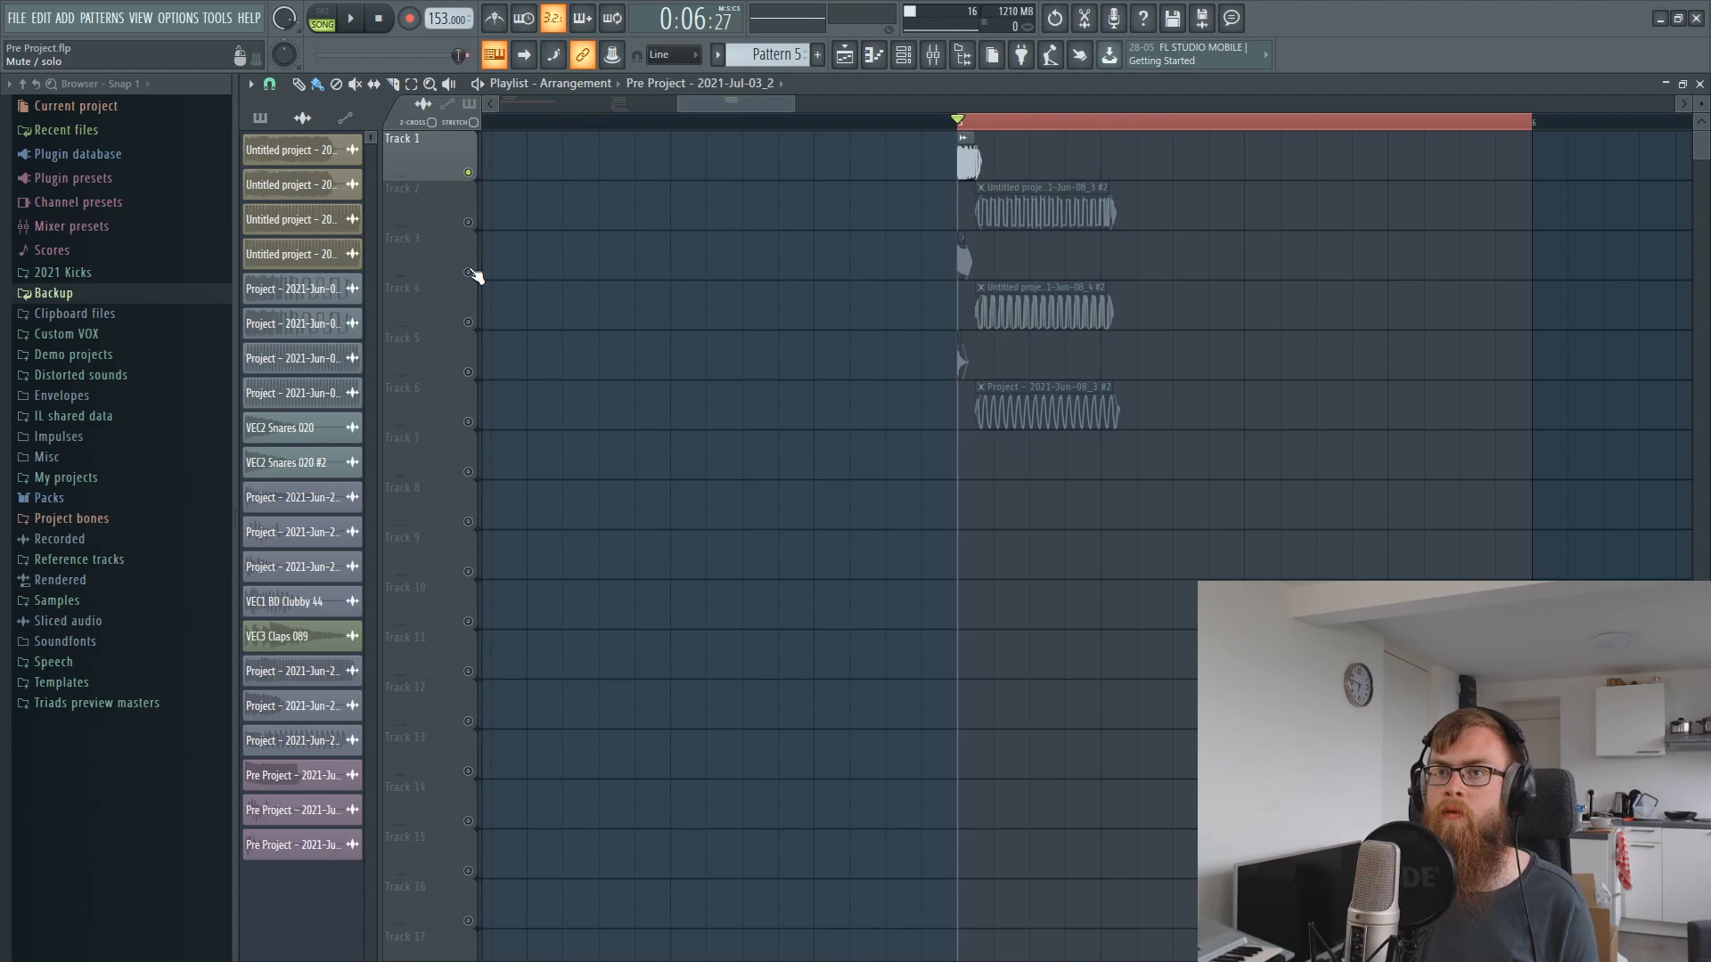
left_click(470, 272)
left_click(470, 372)
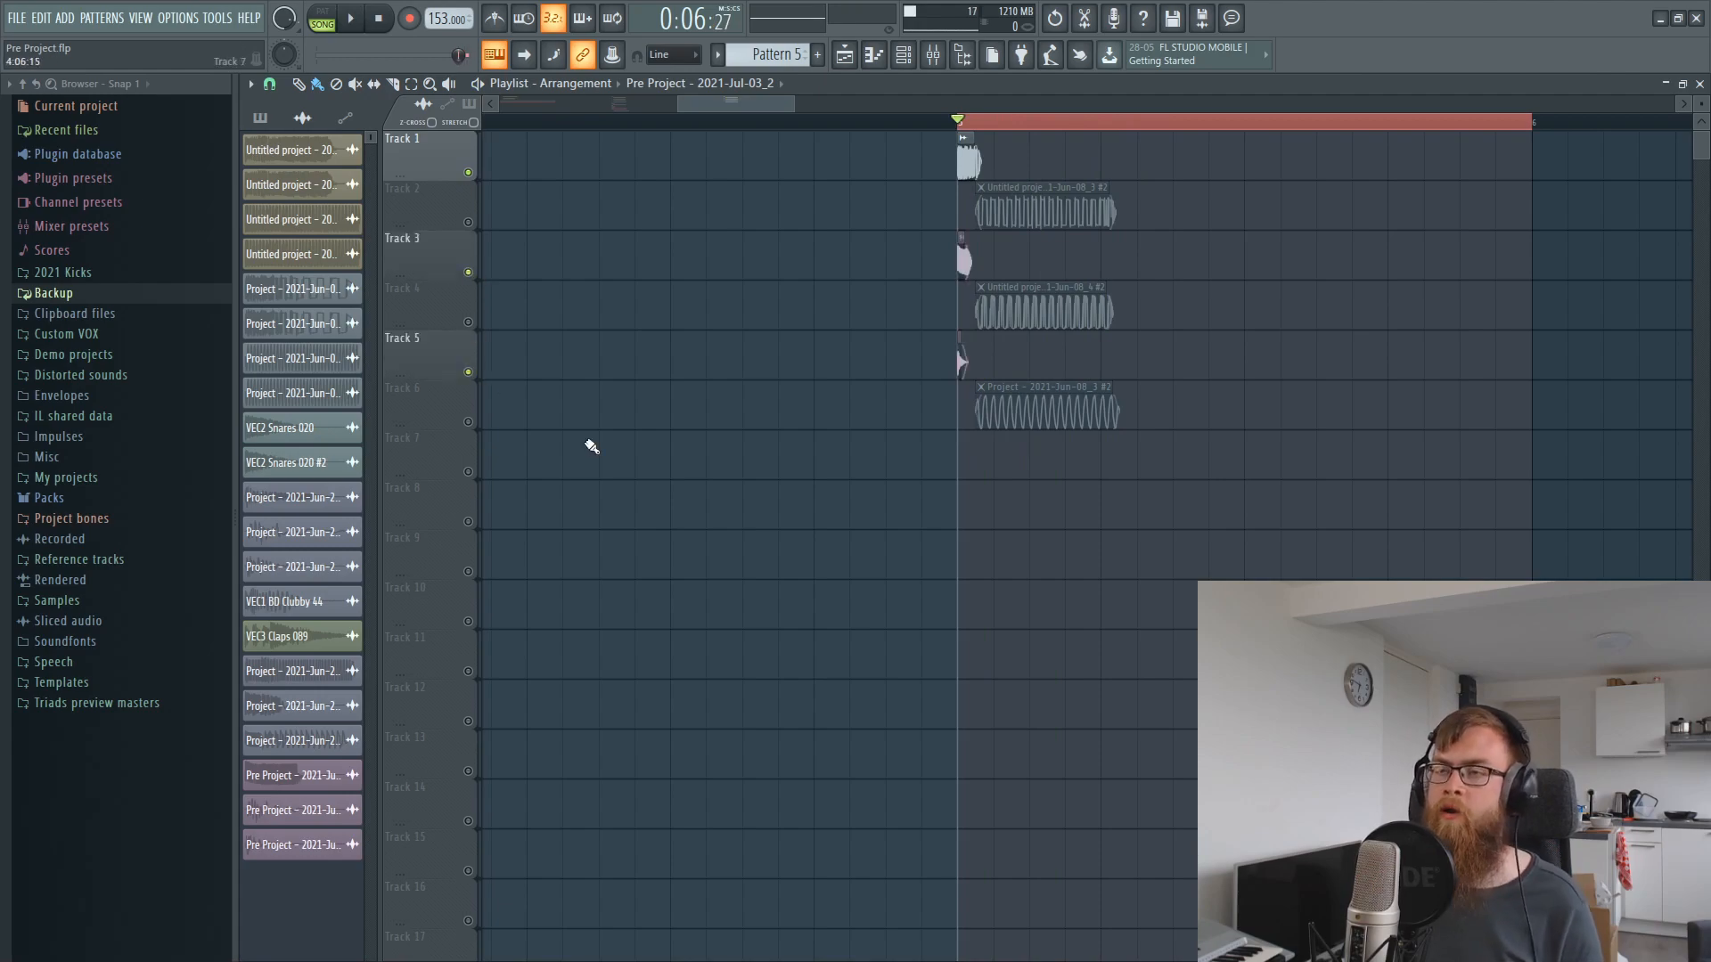
key("space")
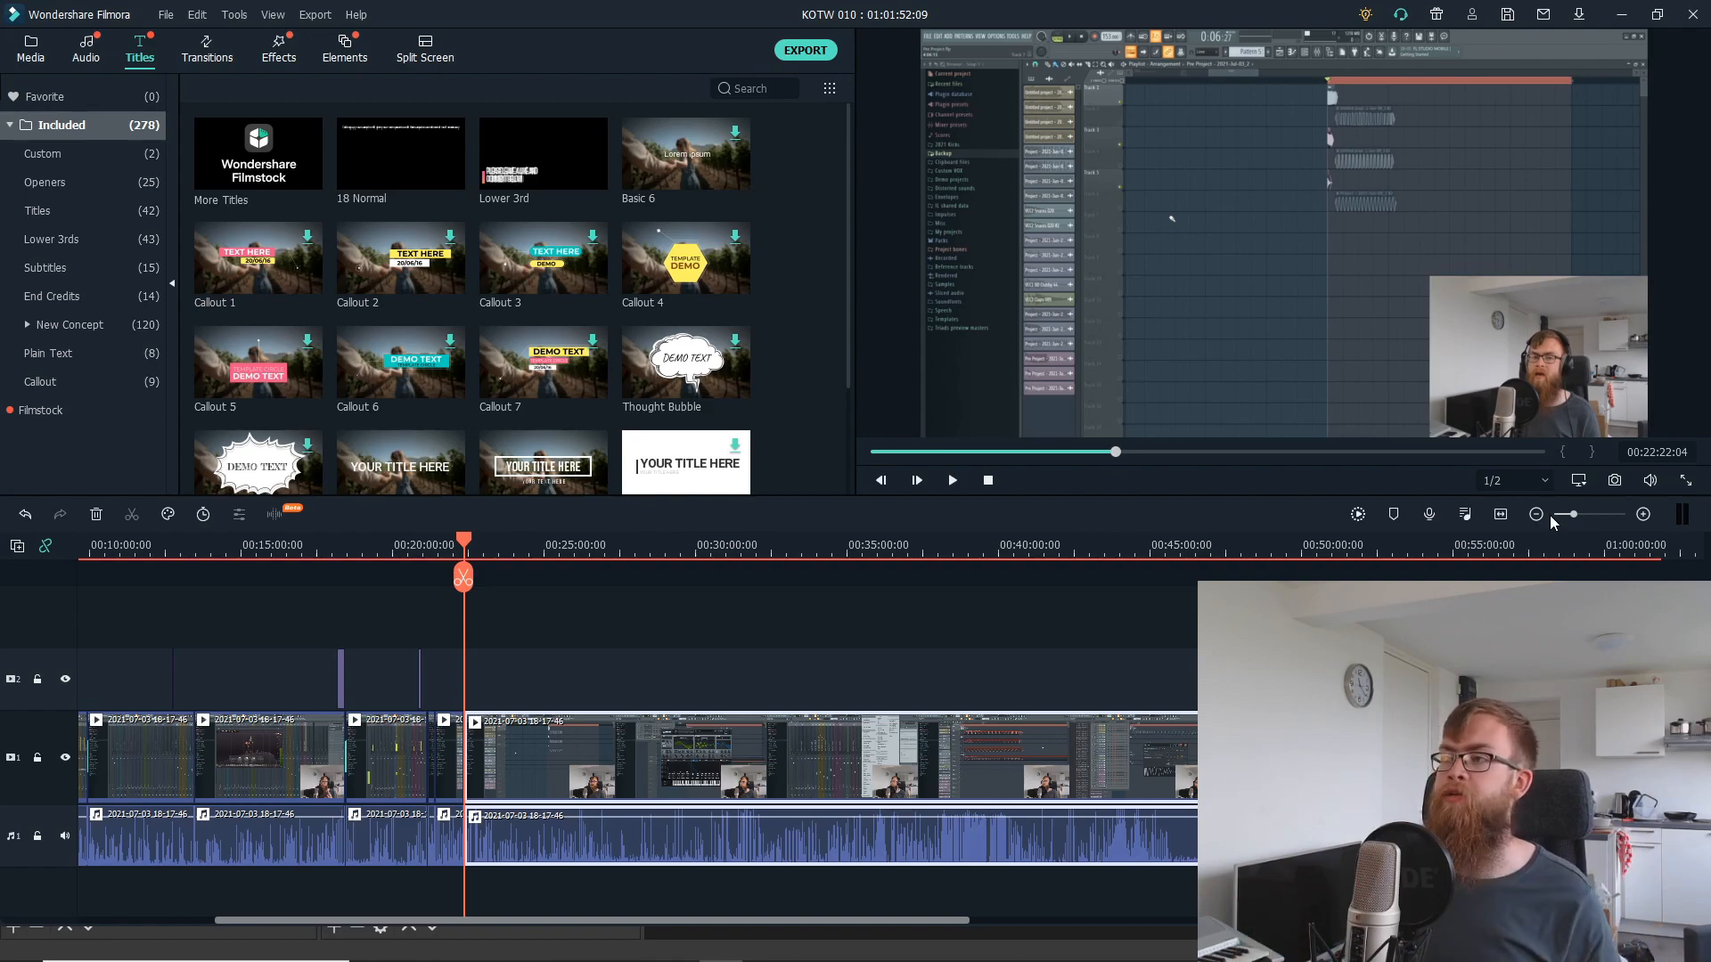
left_click_drag(663, 922, 528, 922)
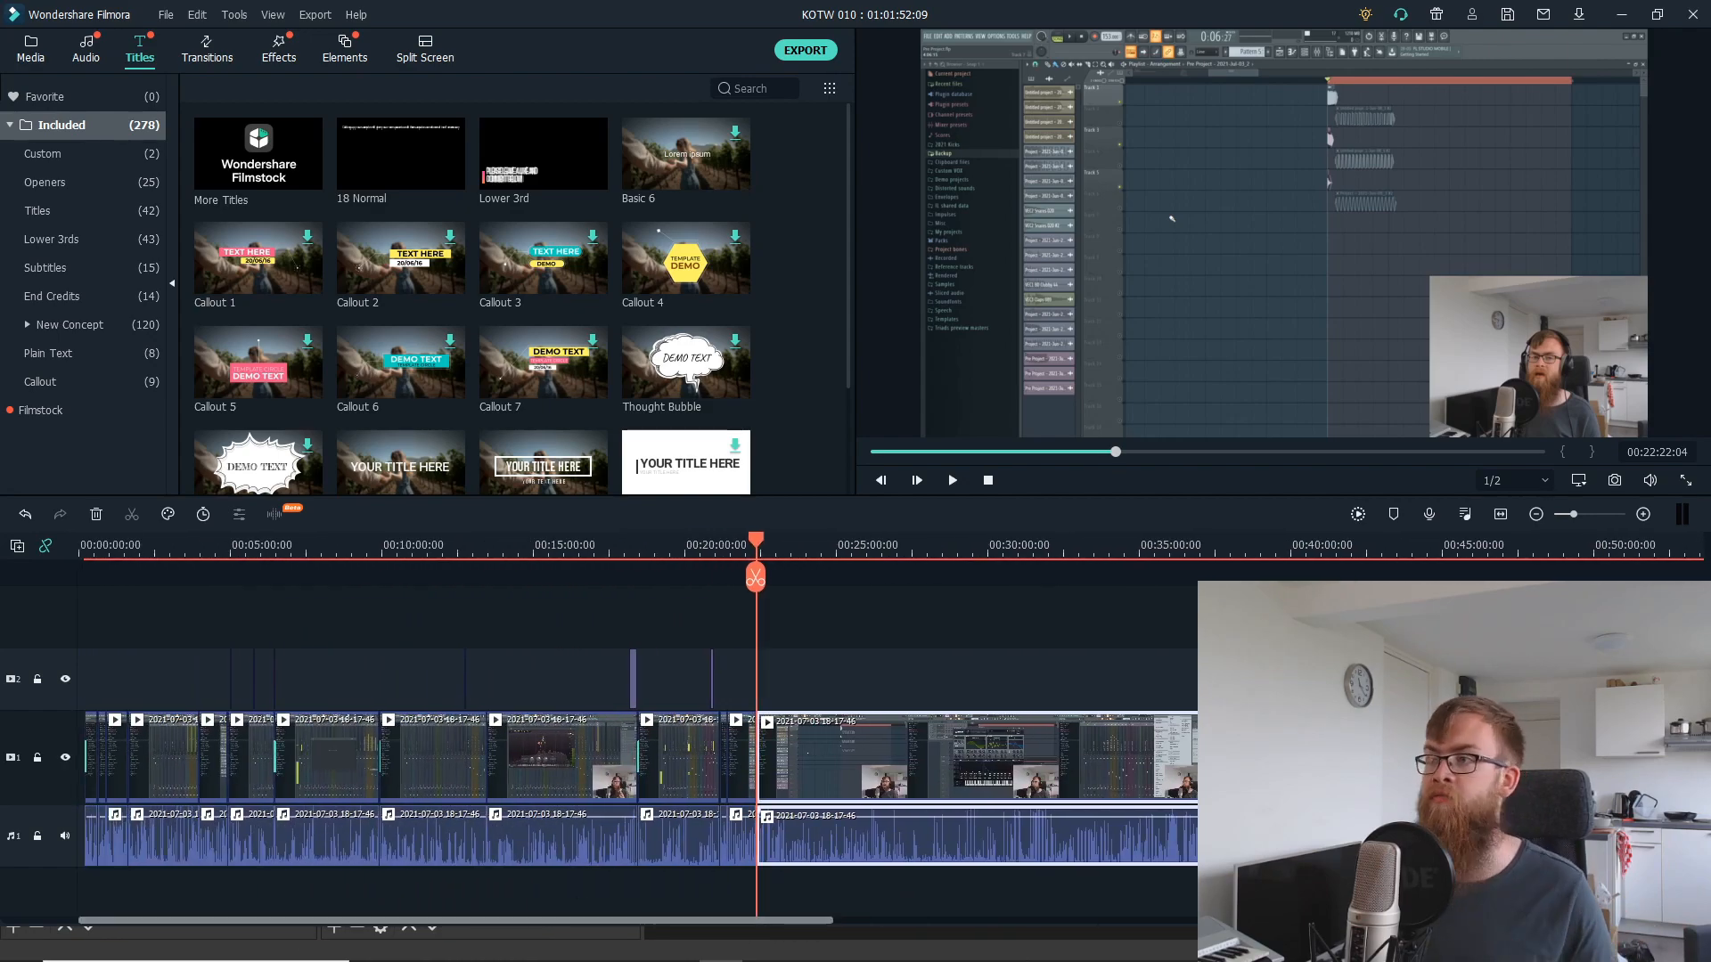
left_click_drag(1577, 520, 1571, 519)
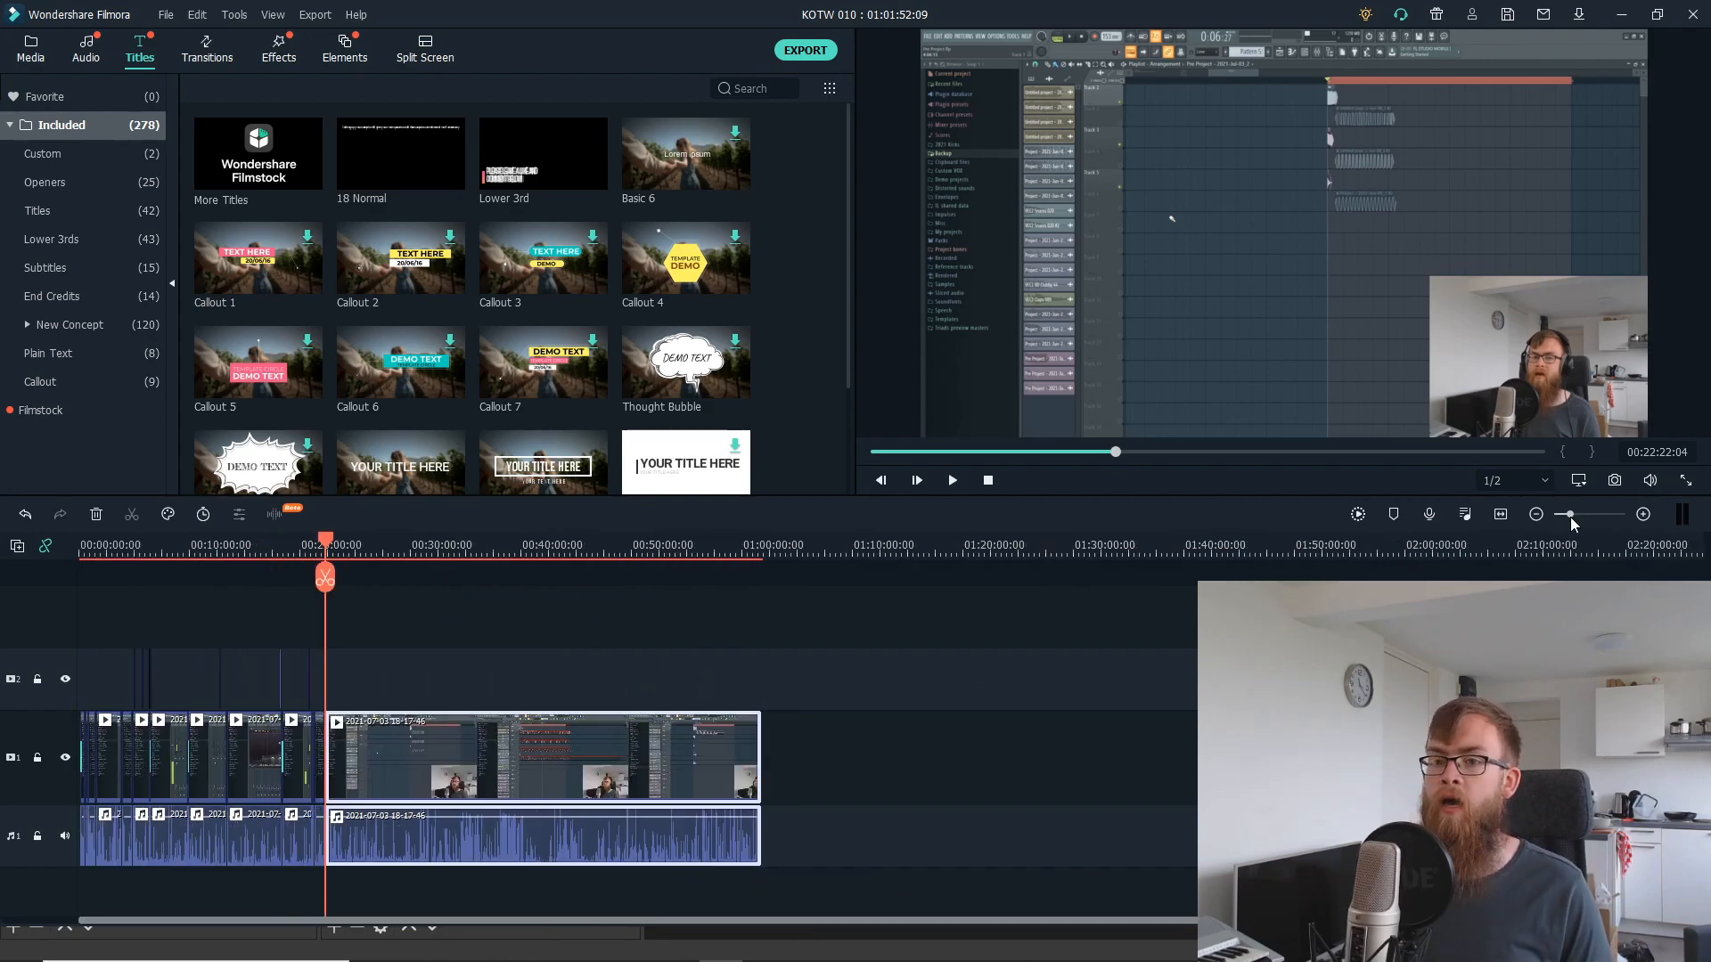